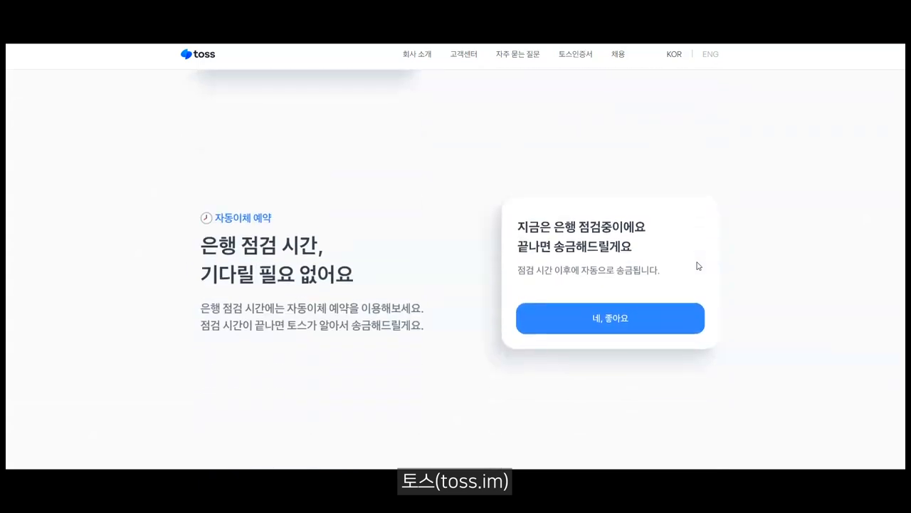
# Step: Look through the Toss landing page, from the automatic transfer section past the credit and investment sections
pyautogui.scroll(-10, 699, 265)
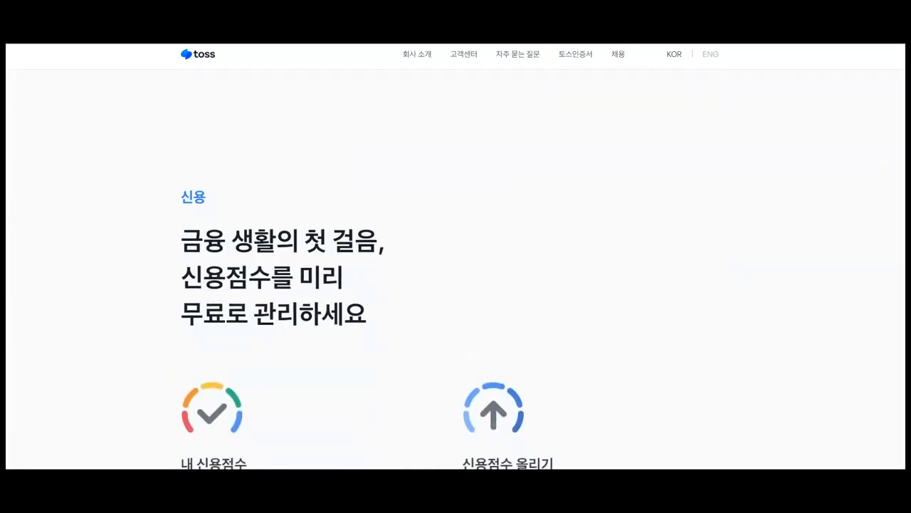
pyautogui.scroll(-10, 647, 241)
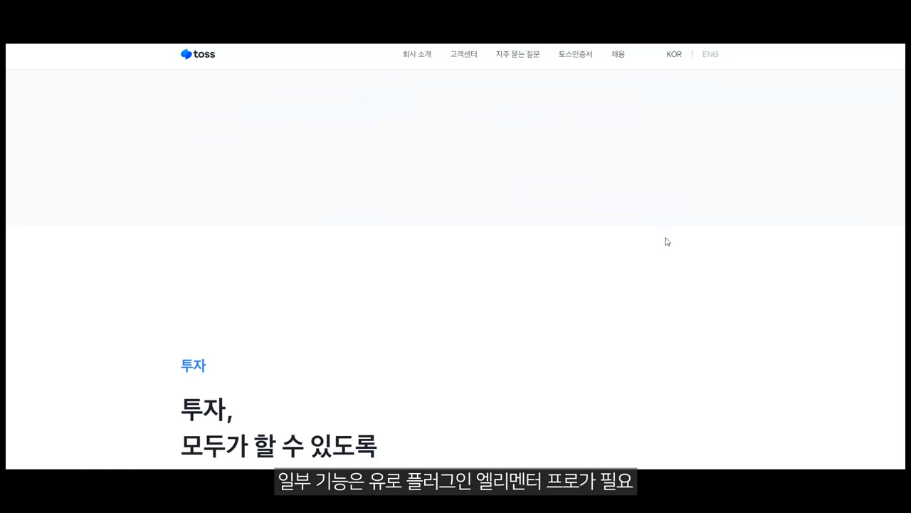
pyautogui.scroll(-6, 665, 240)
pyautogui.scroll(-10, 667, 241)
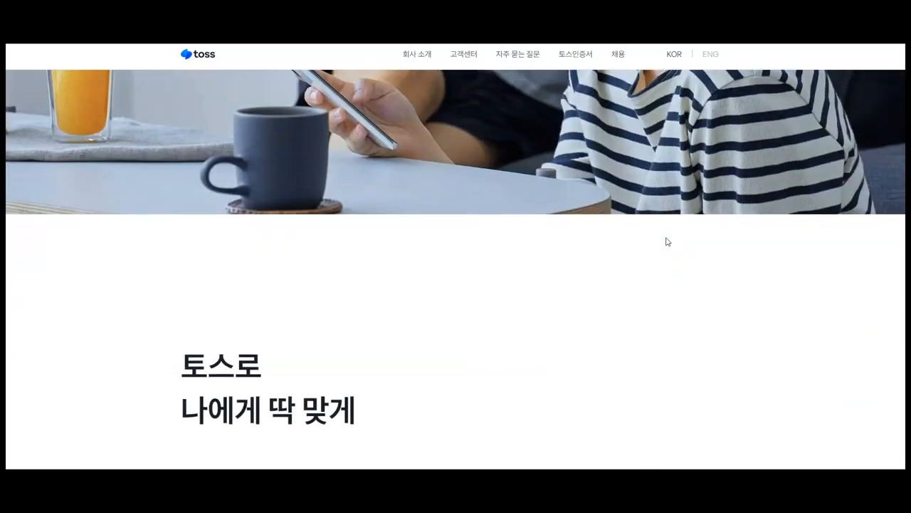
pyautogui.scroll(-5, 667, 241)
pyautogui.scroll(-1, 667, 242)
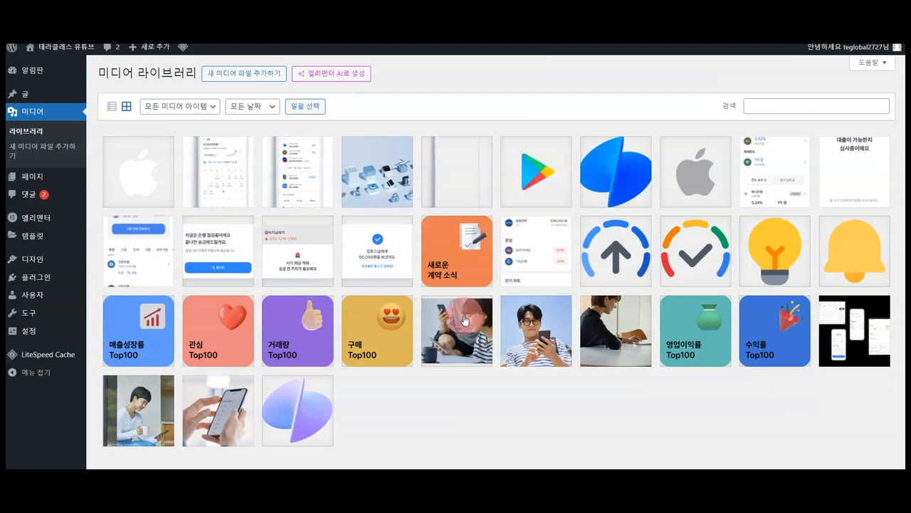
# Step: Create a new WordPress page titled "토스 스터디" and publish it
pyautogui.moveTo(59, 176)
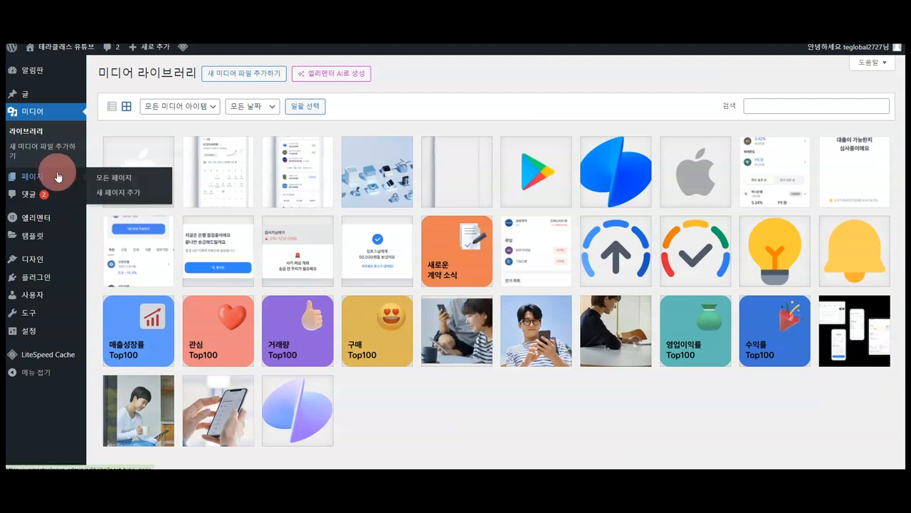
pyautogui.click(115, 194)
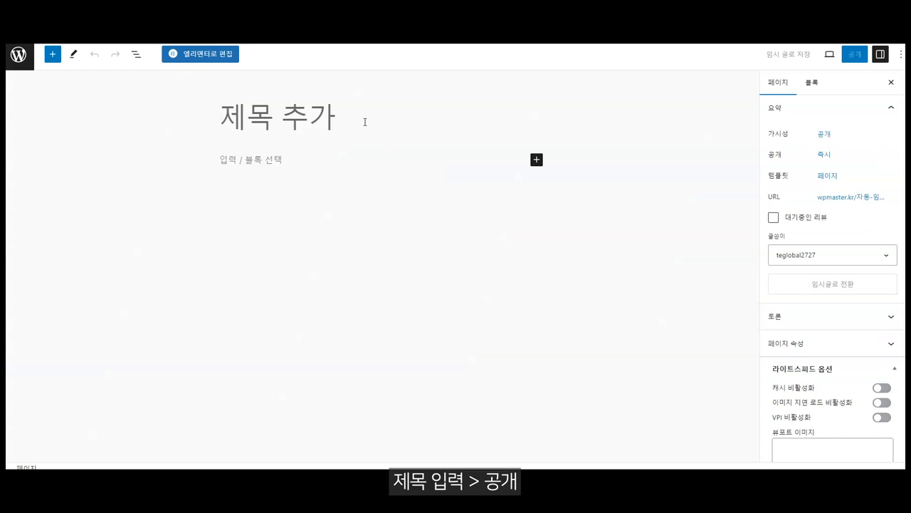
pyautogui.write('토스 스터디')
pyautogui.press('Return')
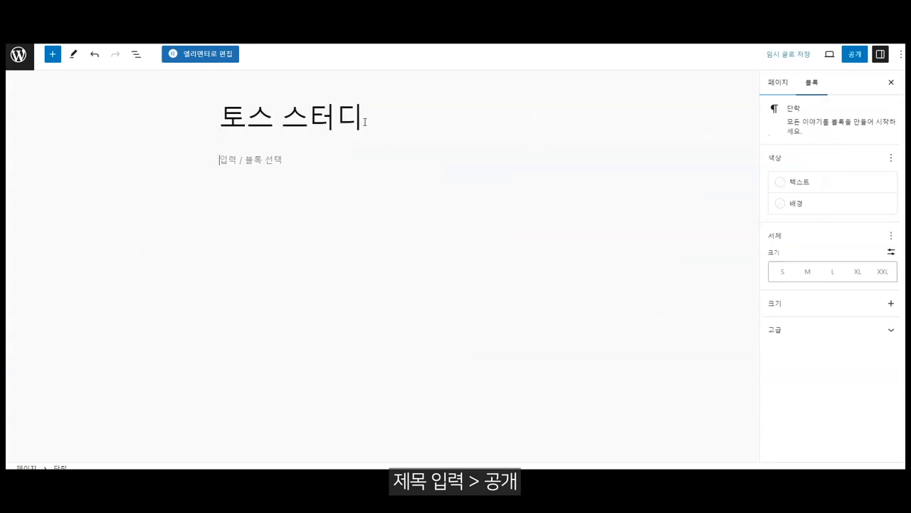
pyautogui.click(855, 54)
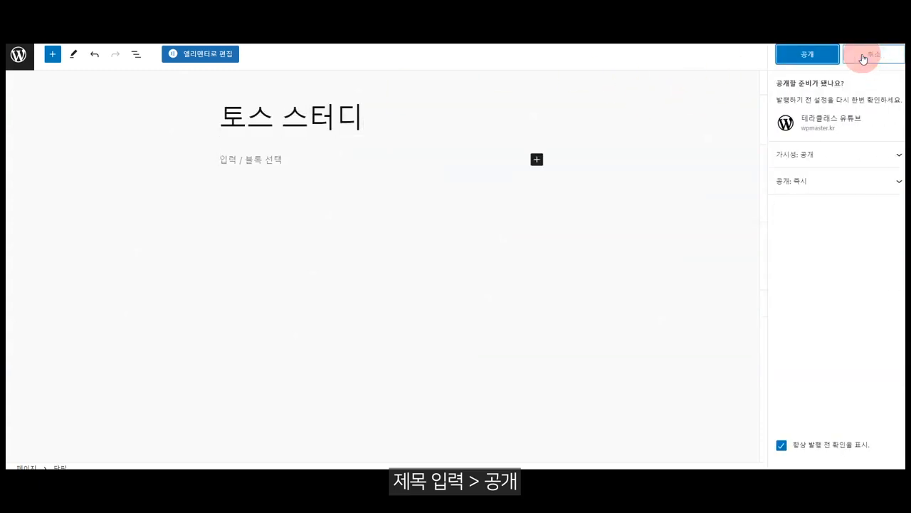
pyautogui.click(799, 57)
# Step: Open the new page for editing in Elementor and set its page layout to 엘리멘터 캔버스
pyautogui.click(208, 54)
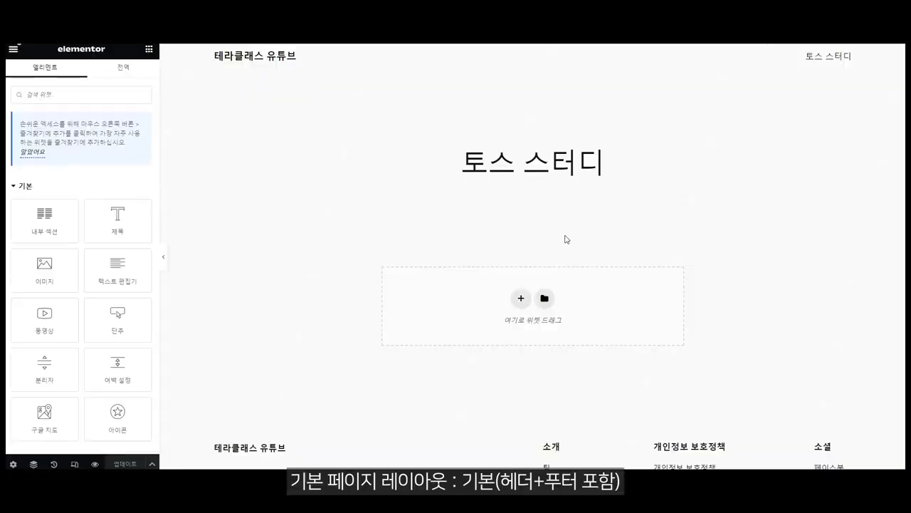
pyautogui.scroll(-3, 266, 401)
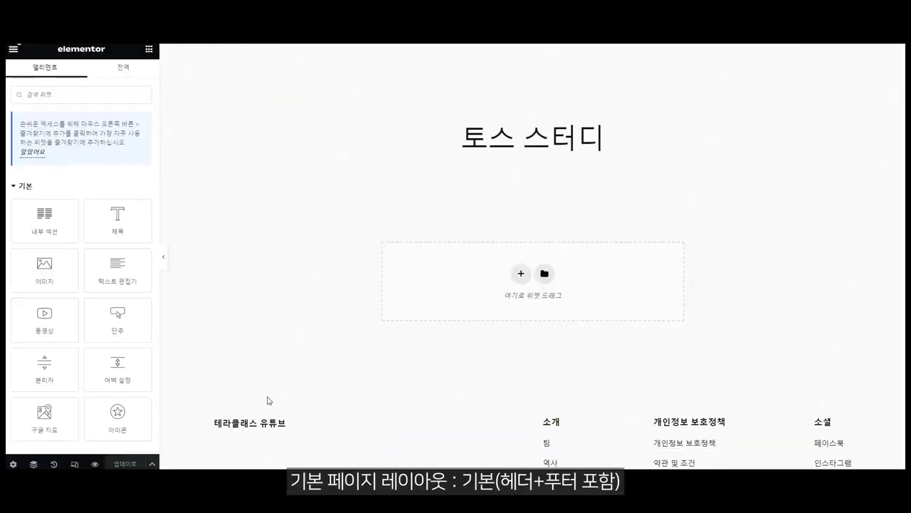
pyautogui.scroll(3, 267, 401)
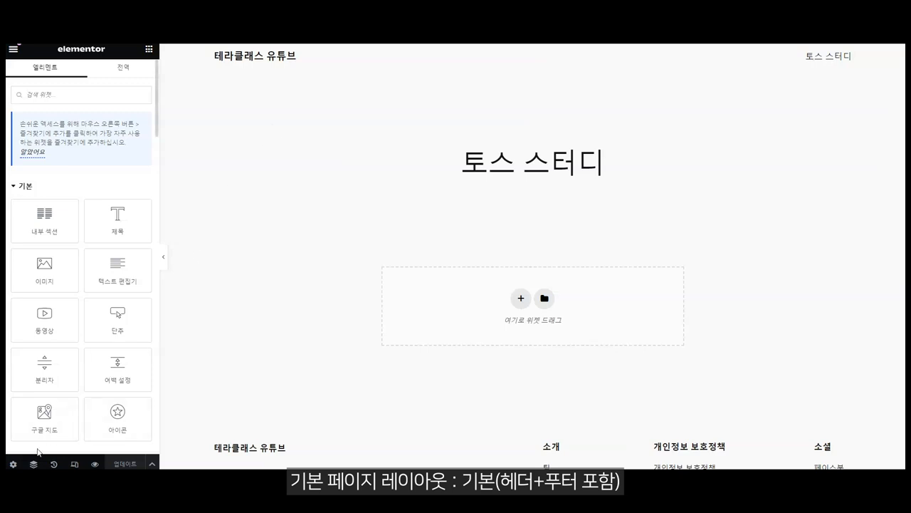
pyautogui.click(13, 463)
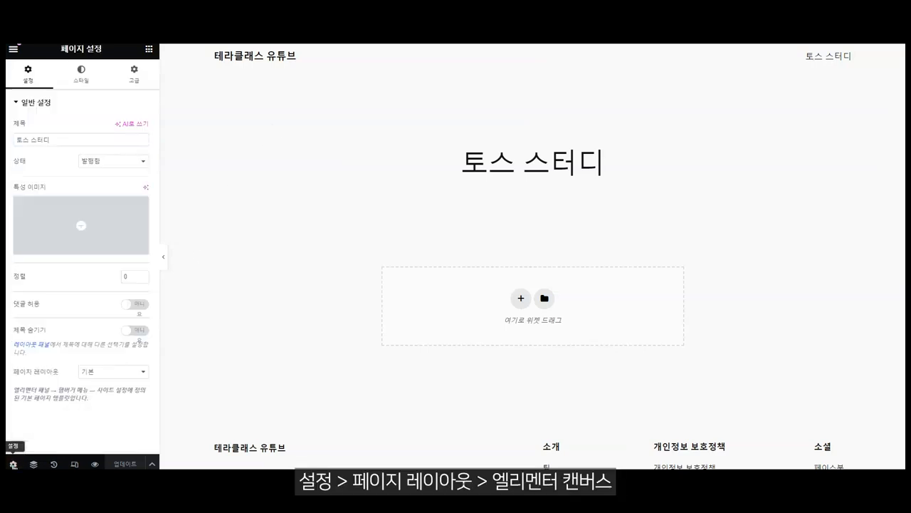
pyautogui.click(103, 371)
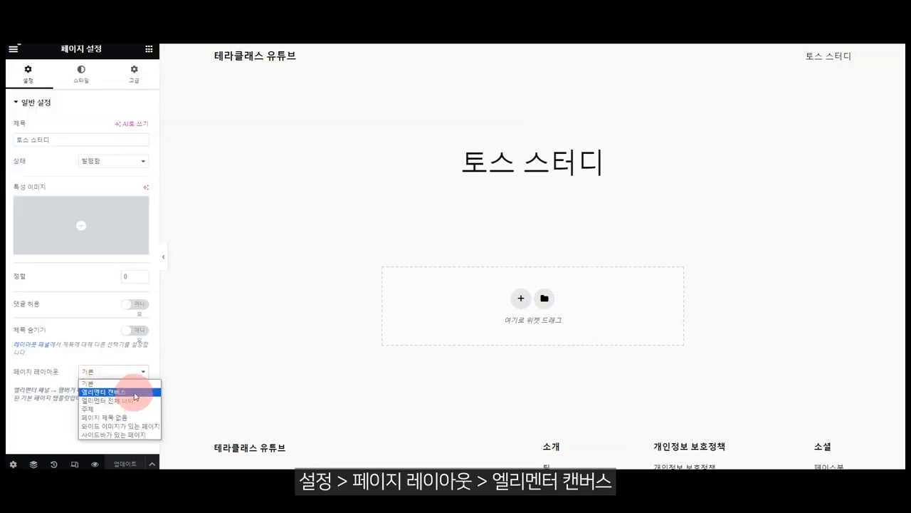
pyautogui.click(129, 392)
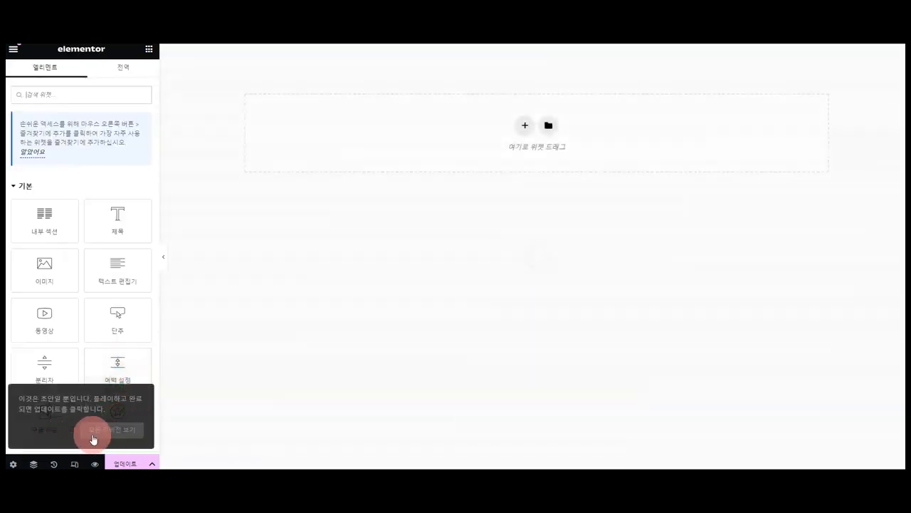
pyautogui.click(116, 430)
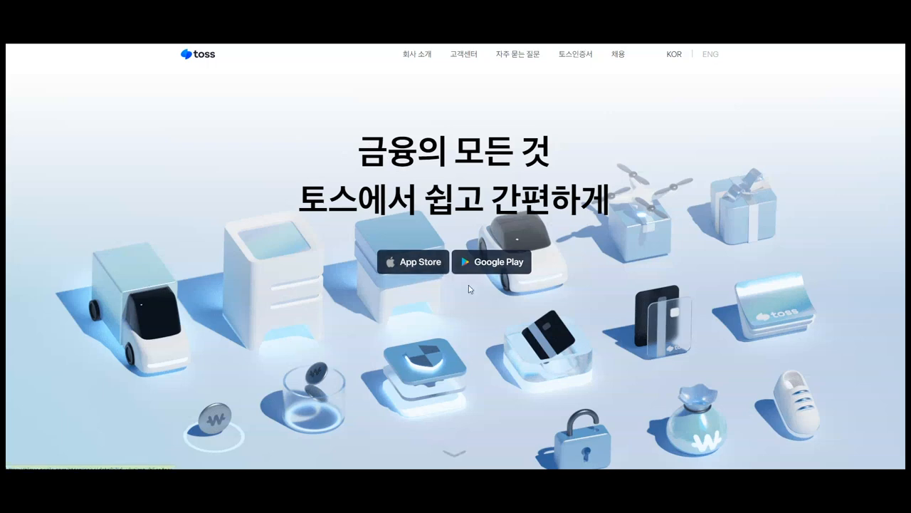
# Step: Examine the Toss reference page's layout from the hero banner through the 홈·소비, 송금 and 대출 sections
pyautogui.scroll(-5, 466, 275)
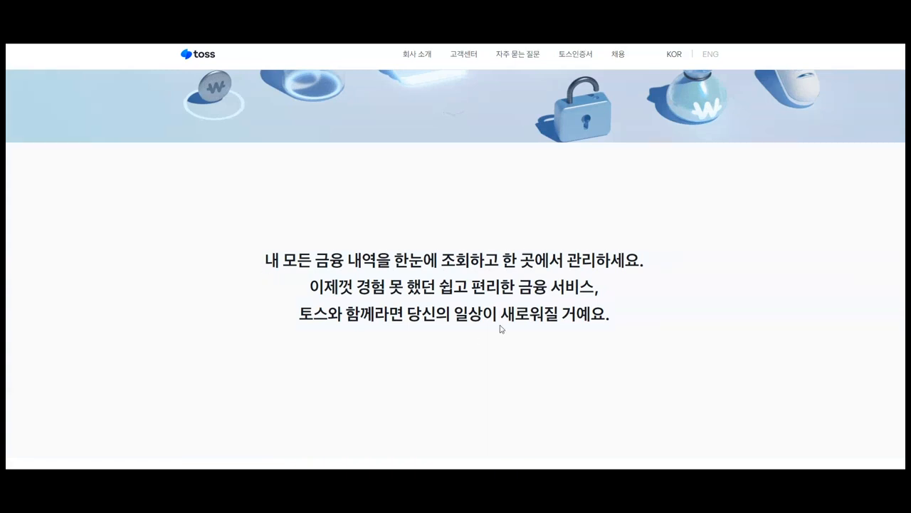
pyautogui.scroll(-6, 558, 307)
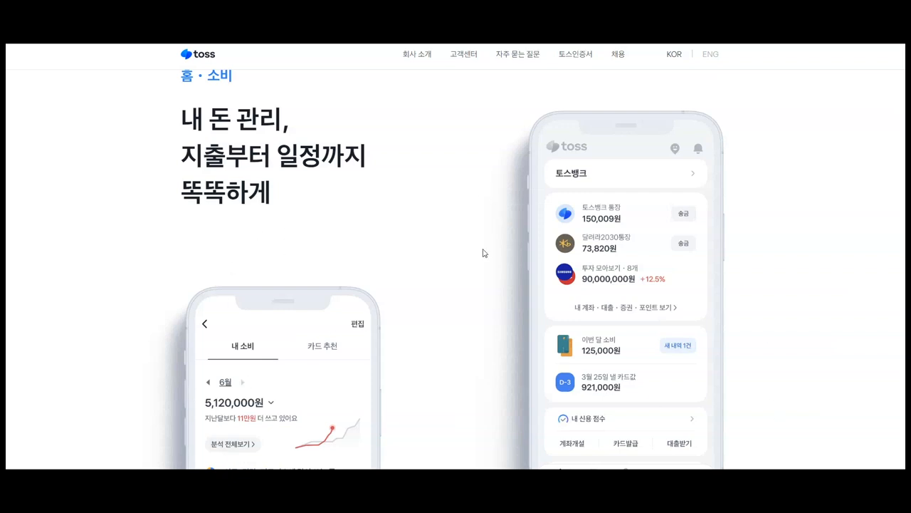
pyautogui.scroll(2, 625, 376)
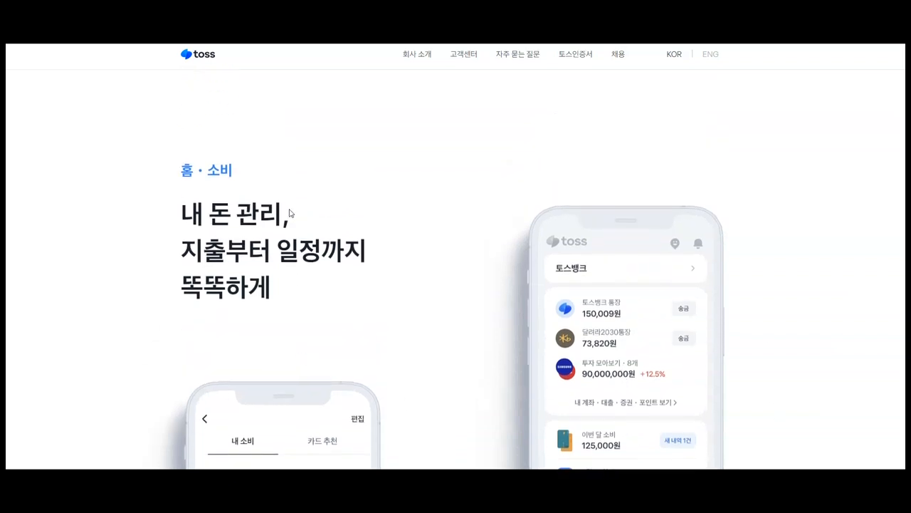
pyautogui.scroll(-2, 263, 267)
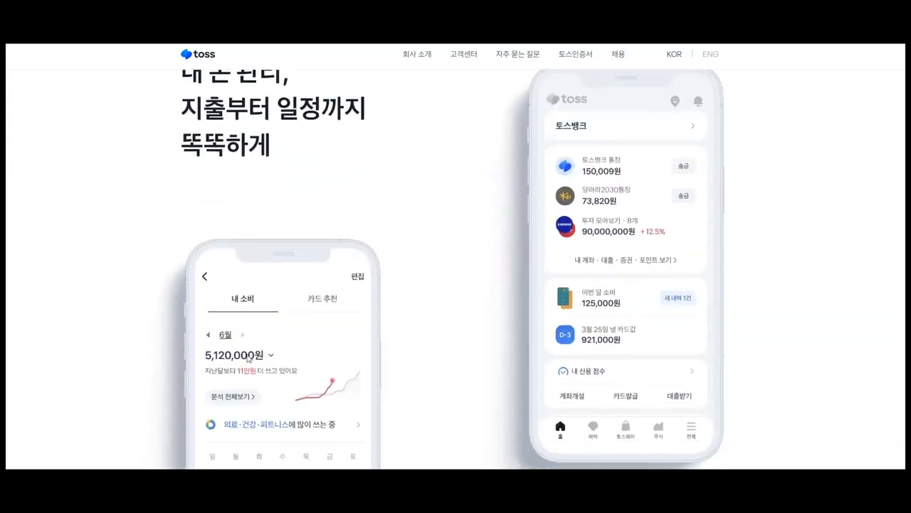
pyautogui.scroll(1, 685, 325)
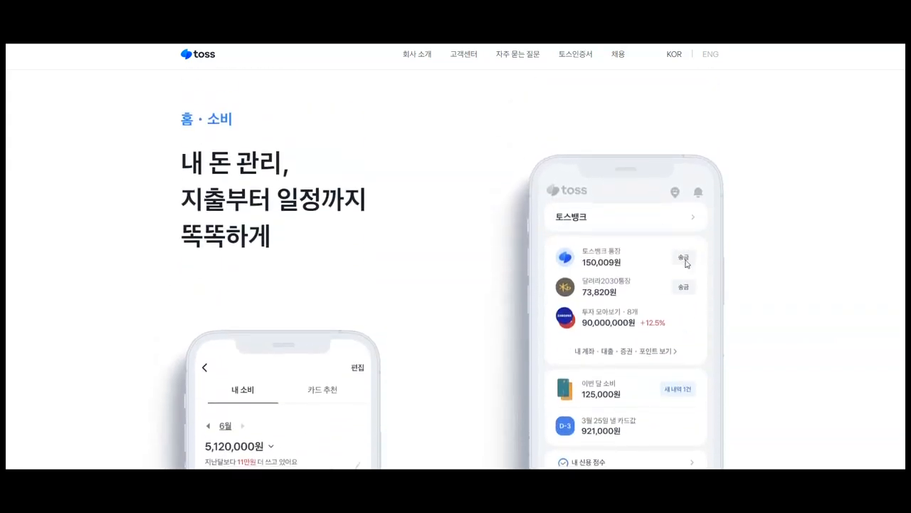
pyautogui.scroll(-7, 662, 356)
pyautogui.scroll(-5, 656, 367)
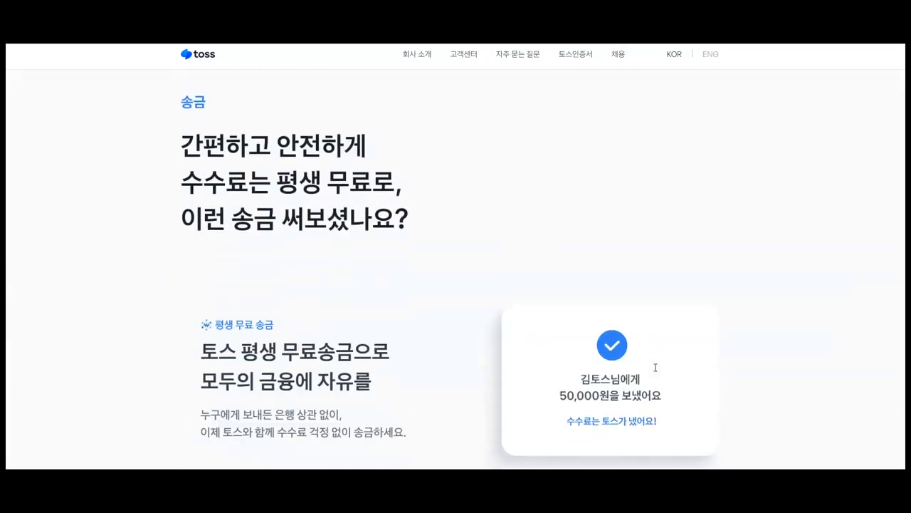
pyautogui.scroll(2, 260, 213)
pyautogui.scroll(-2, 502, 287)
pyautogui.scroll(1, 273, 241)
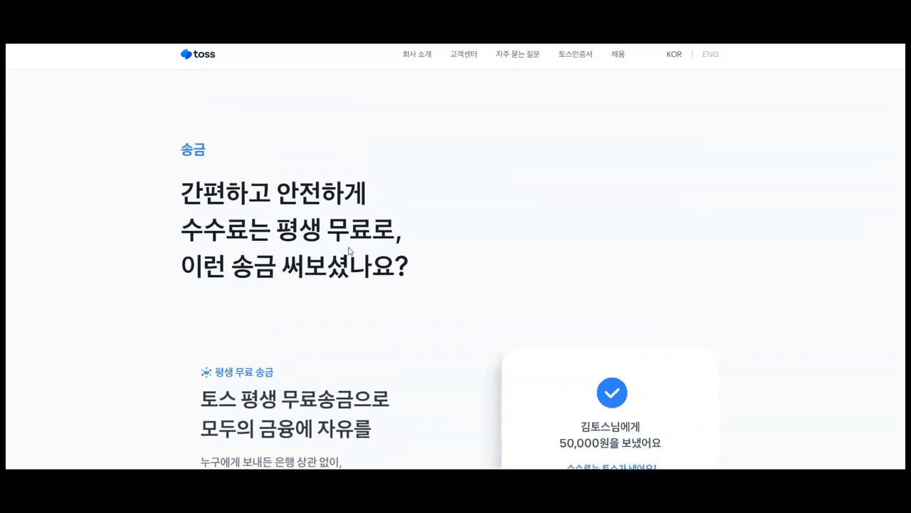
pyautogui.scroll(-2, 349, 251)
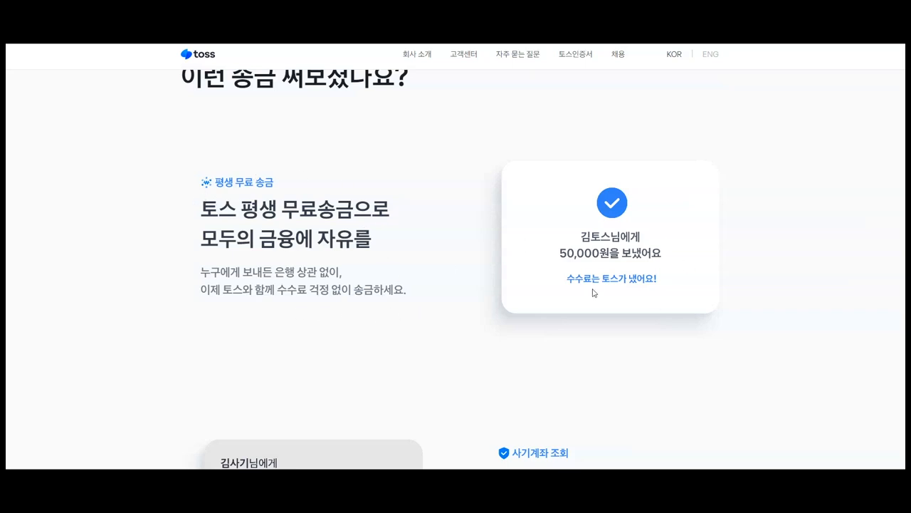
pyautogui.scroll(-10, 640, 329)
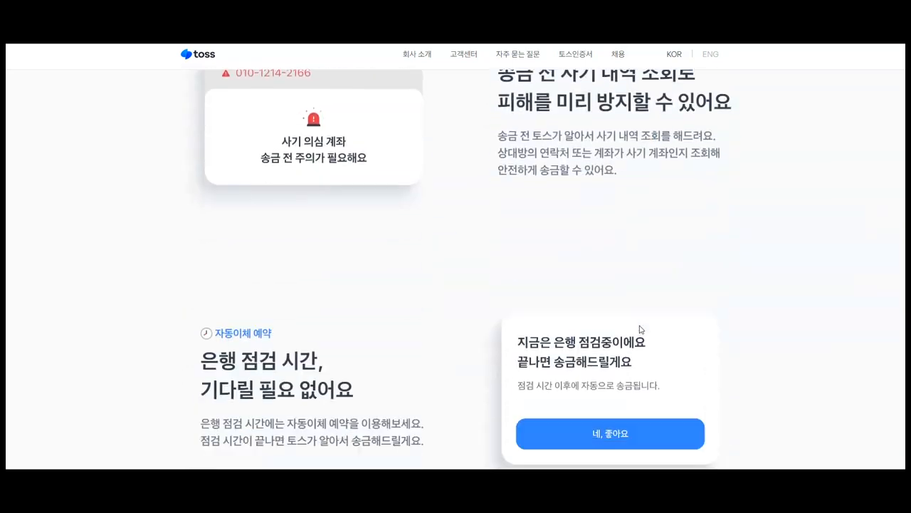
pyautogui.scroll(-4, 641, 329)
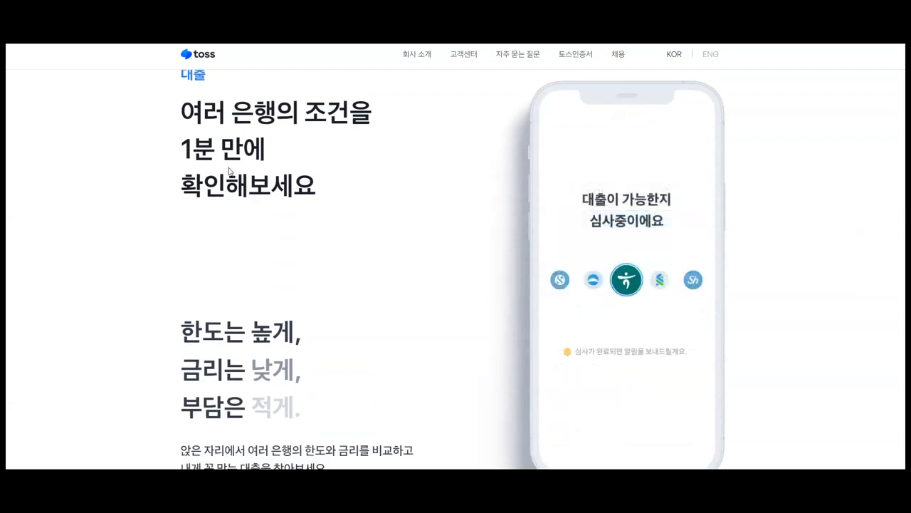
pyautogui.scroll(-1, 320, 285)
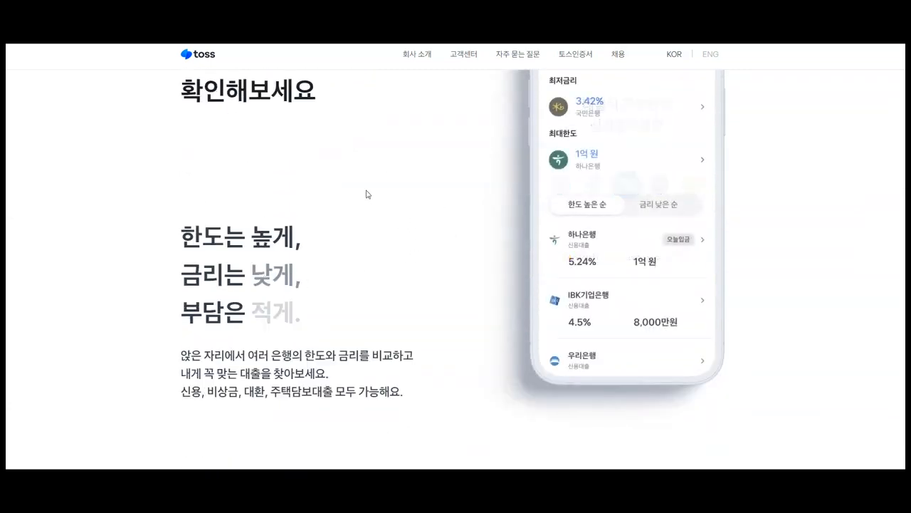
pyautogui.scroll(-8, 388, 285)
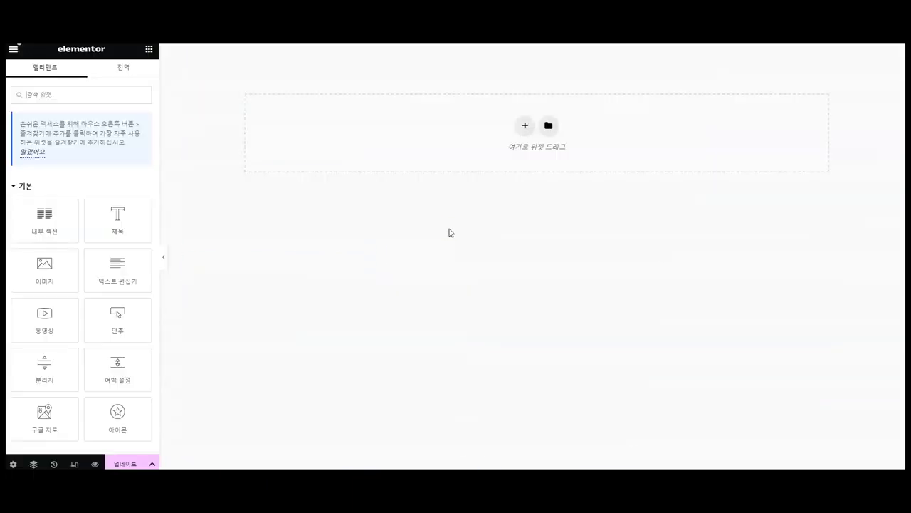
# Step: Add a one-column section to the canvas and give it a classic background using the image new_main.png
pyautogui.click(523, 126)
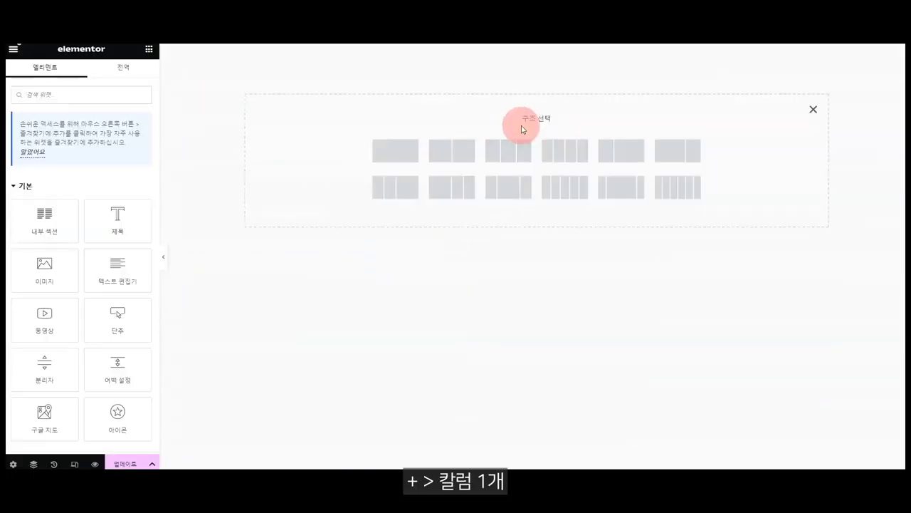
pyautogui.click(396, 151)
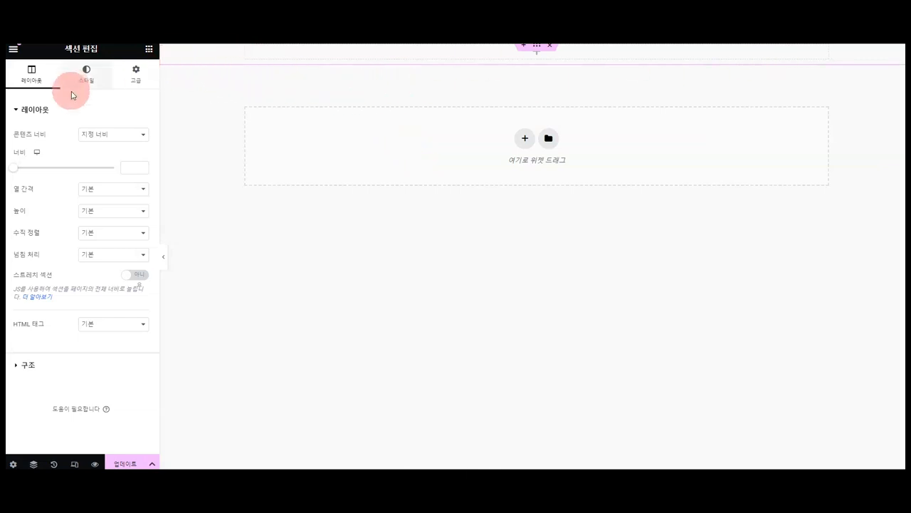
pyautogui.click(83, 75)
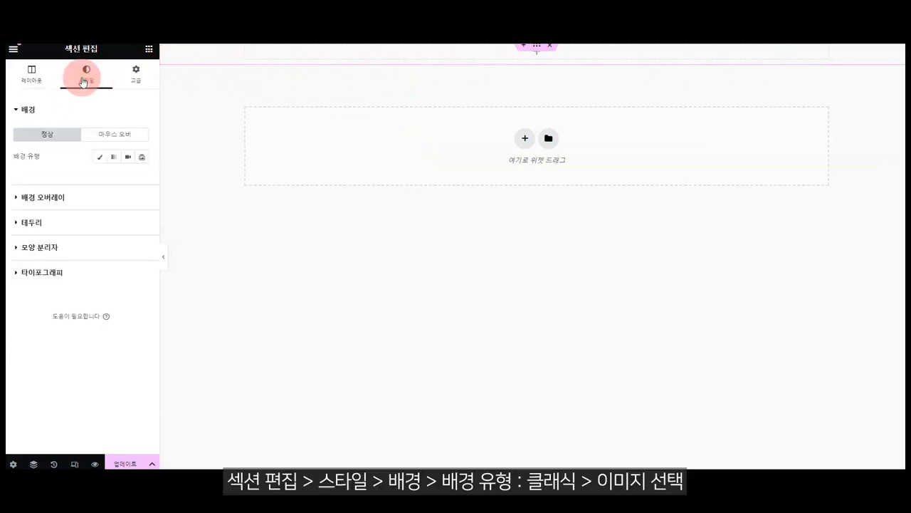
pyautogui.click(100, 163)
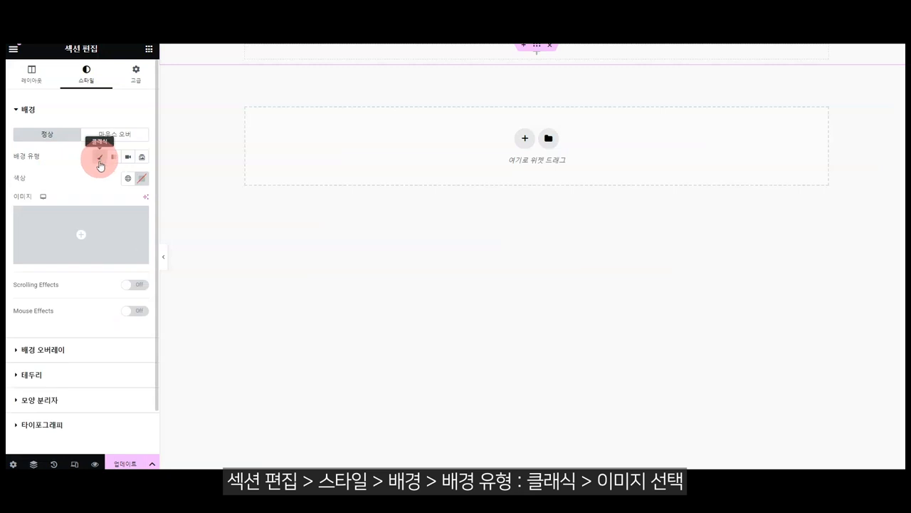
pyautogui.click(81, 236)
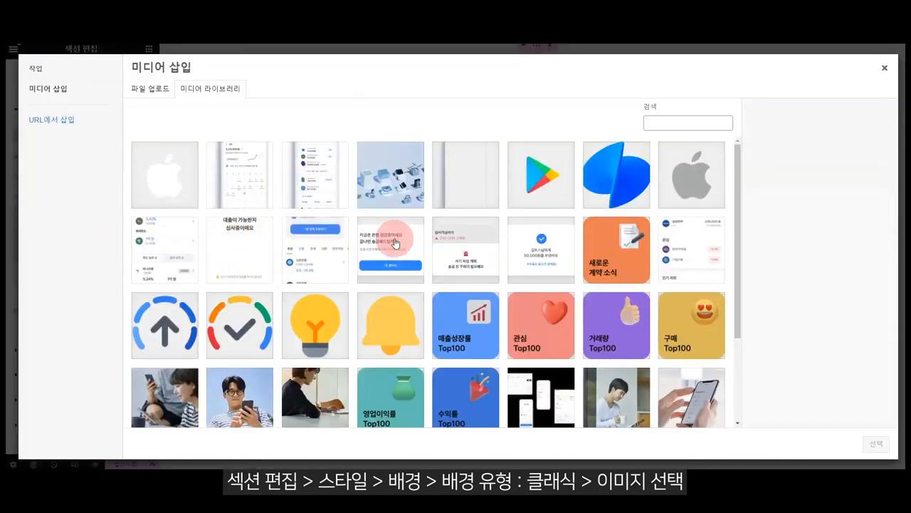
pyautogui.click(391, 178)
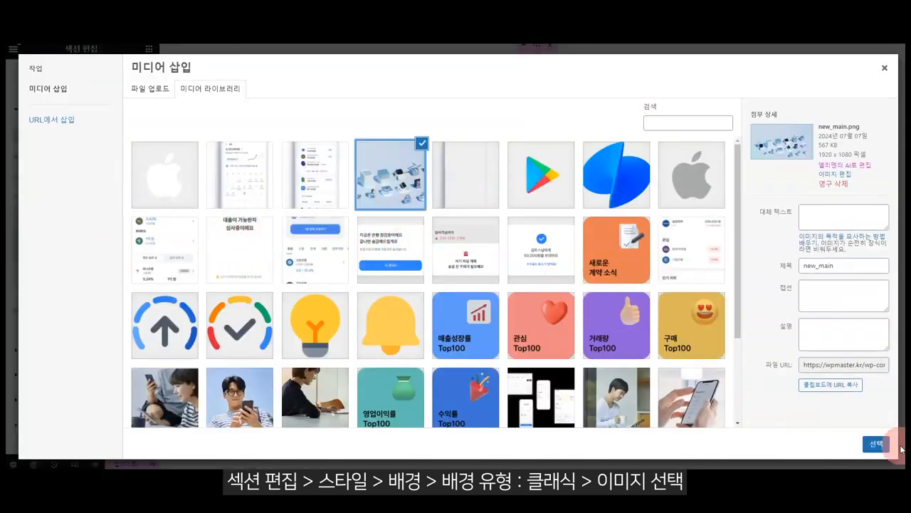
pyautogui.click(876, 443)
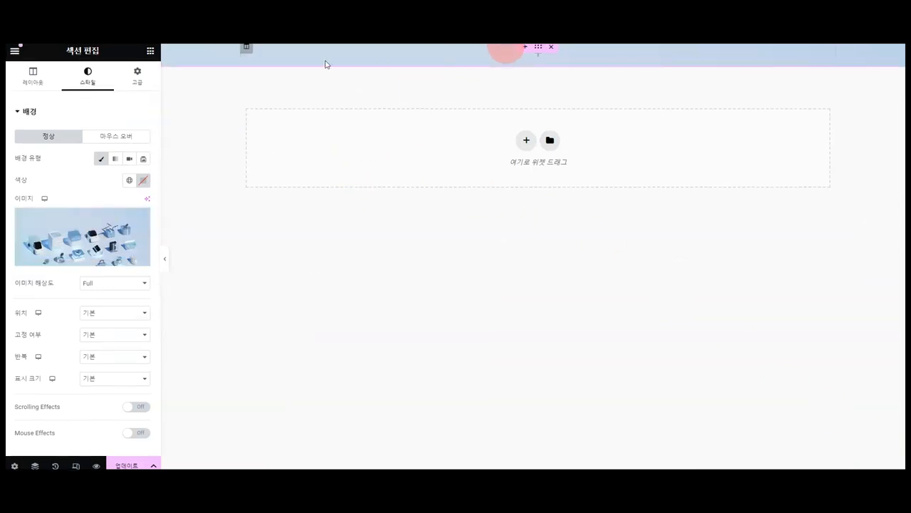
# Step: Set the hero section's height to 최소 높이 with a minimum height of 817 px
pyautogui.click(34, 87)
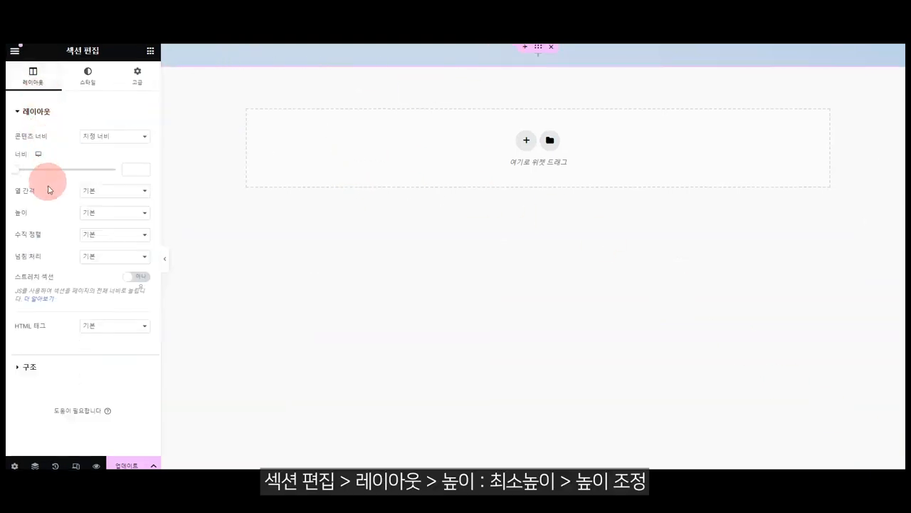
pyautogui.click(114, 213)
pyautogui.click(118, 240)
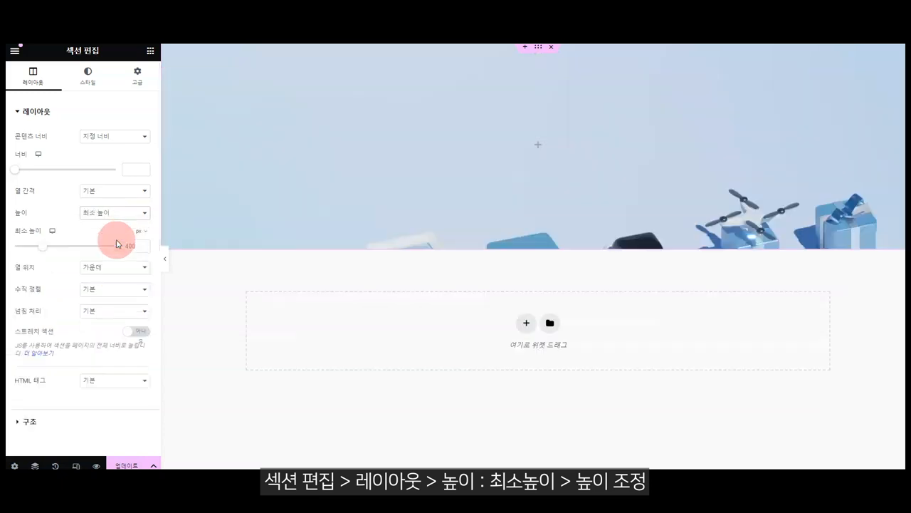
pyautogui.click(45, 246)
pyautogui.moveTo(45, 249); pyautogui.dragTo(73, 261)
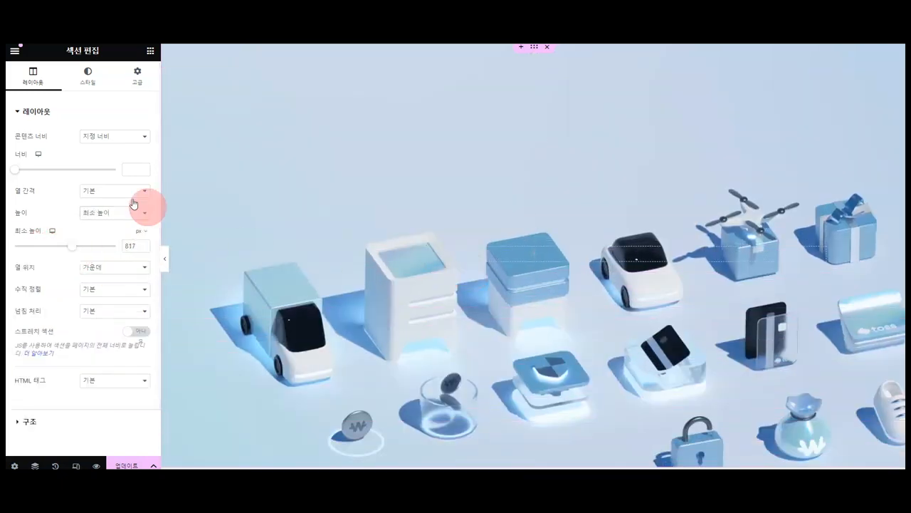
# Step: Try several positions for the hero section's background image and set it to 정중앙
pyautogui.click(89, 75)
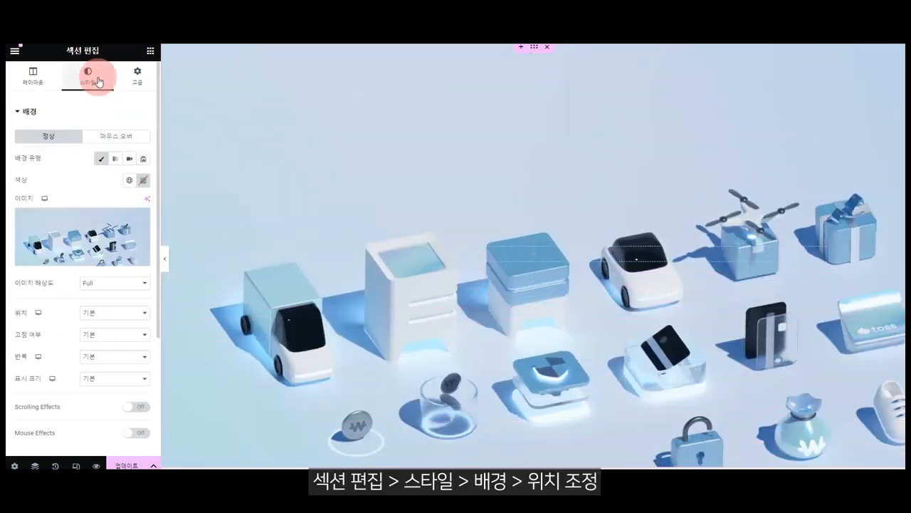
pyautogui.click(93, 313)
pyautogui.click(112, 337)
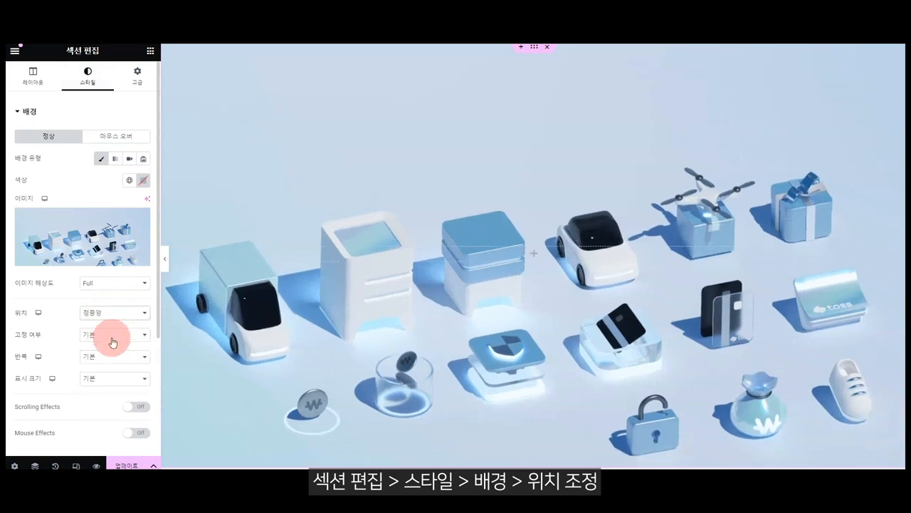
pyautogui.click(114, 314)
pyautogui.click(118, 359)
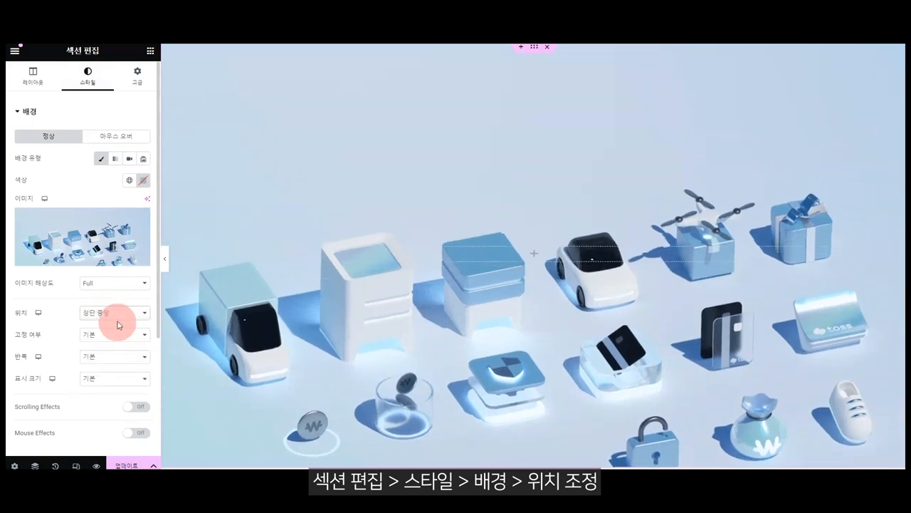
pyautogui.click(114, 314)
pyautogui.click(114, 390)
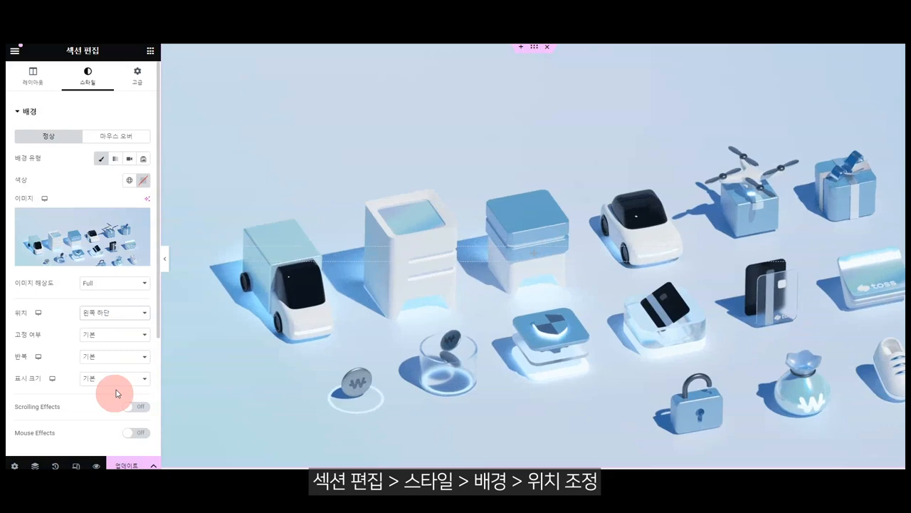
pyautogui.click(116, 313)
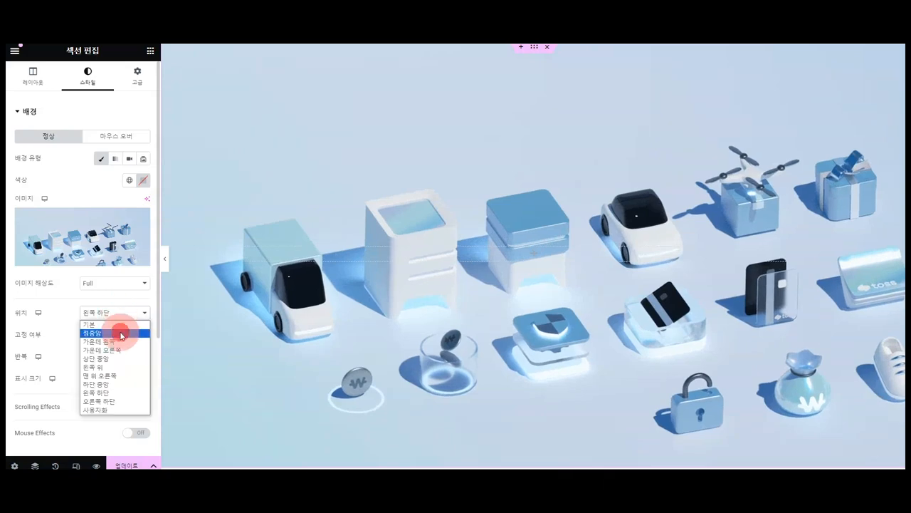
pyautogui.click(120, 333)
# Step: Add a heading widget to the hero section with the text "금융의 모든 것" copied from the Toss reference page
pyautogui.click(150, 51)
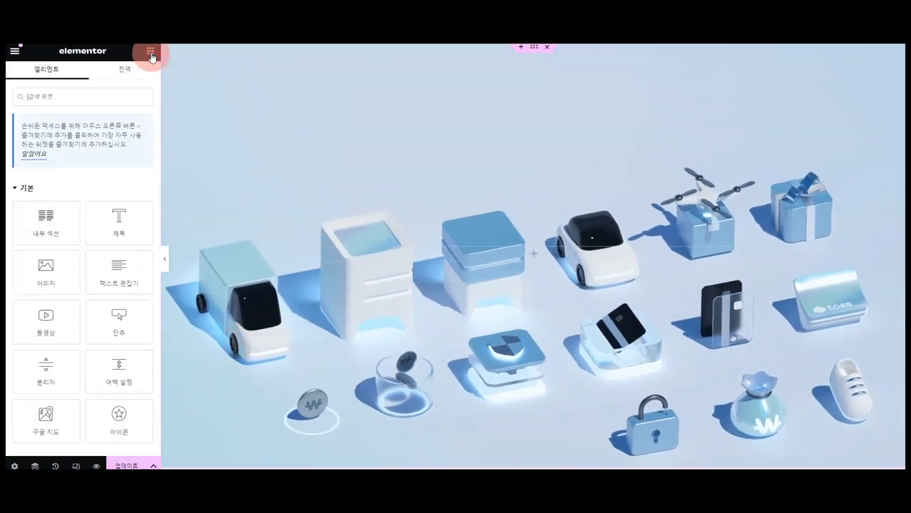
pyautogui.moveTo(126, 211); pyautogui.dragTo(474, 250)
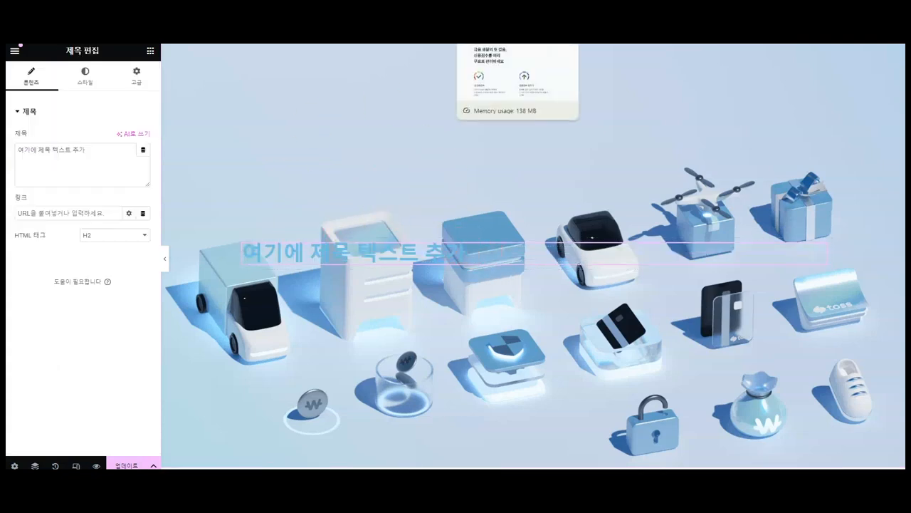
pyautogui.click(498, 8)
pyautogui.moveTo(360, 154); pyautogui.dragTo(617, 164)
pyautogui.hotkey('ctrl', 'c')
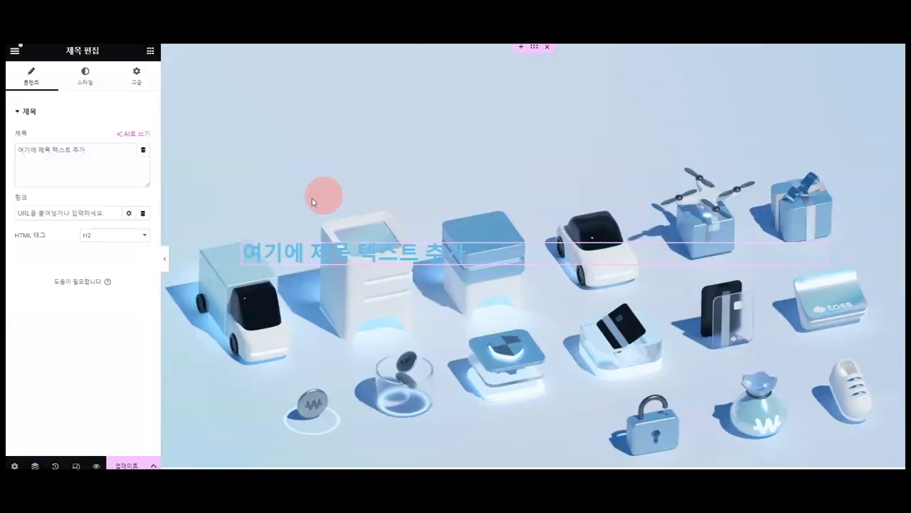
pyautogui.hotkey('ctrl', 'a')
pyautogui.hotkey('ctrl', 'v')
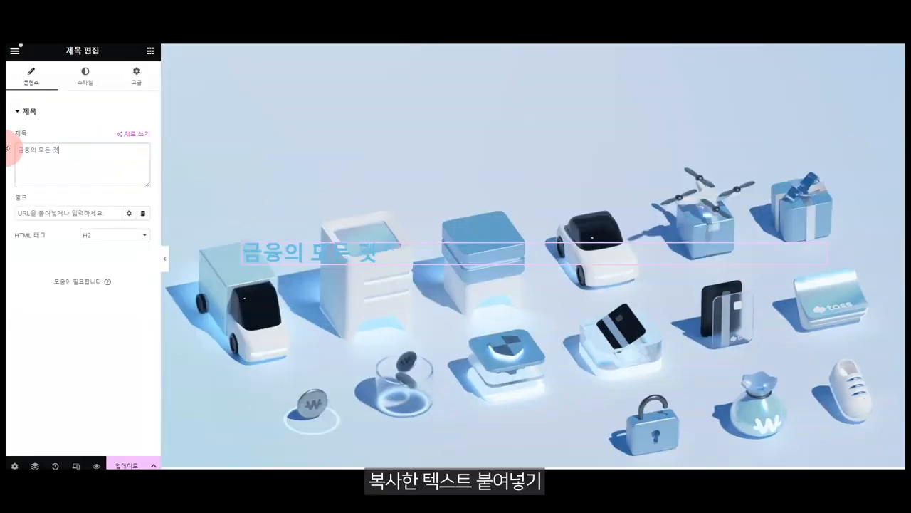
# Step: Center-align the "금융의 모든 것" heading and set its text color to black, matching the Toss reference page
pyautogui.click(91, 79)
pyautogui.click(116, 137)
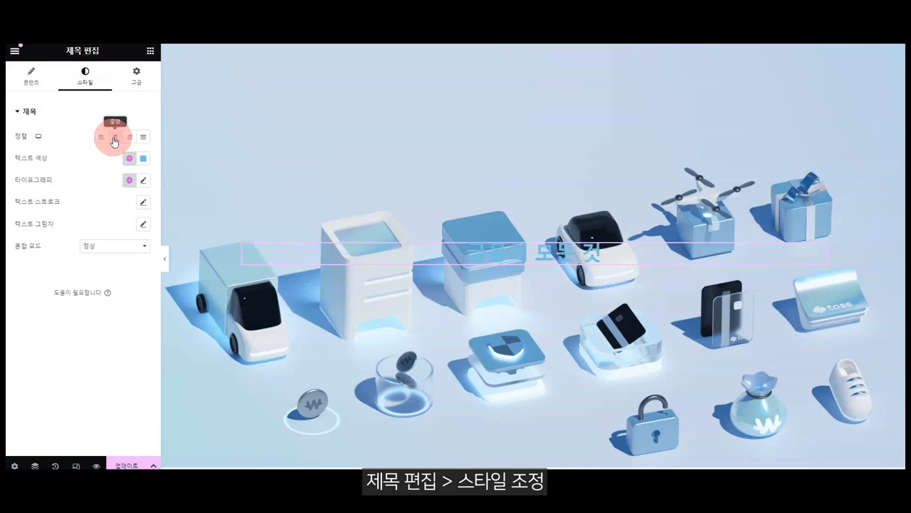
pyautogui.click(144, 158)
pyautogui.moveTo(133, 240); pyautogui.dragTo(32, 317)
pyautogui.click(32, 317)
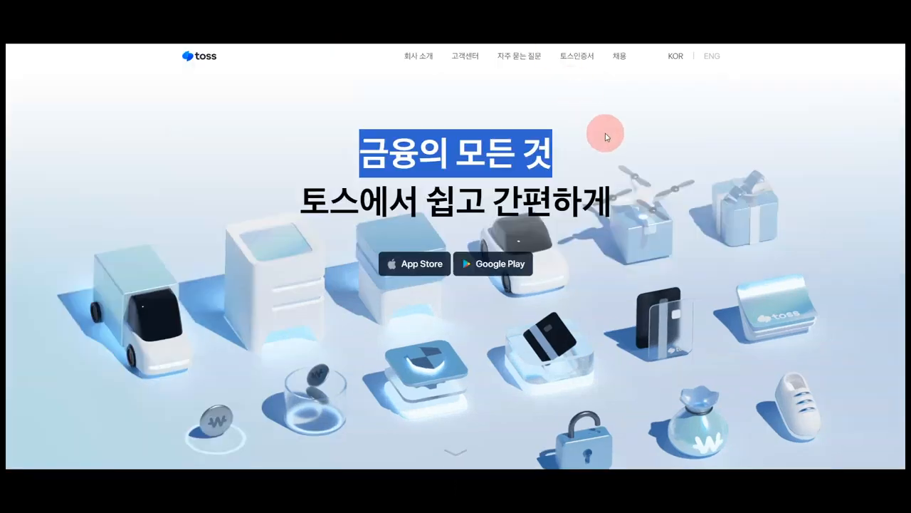
pyautogui.click(648, 148)
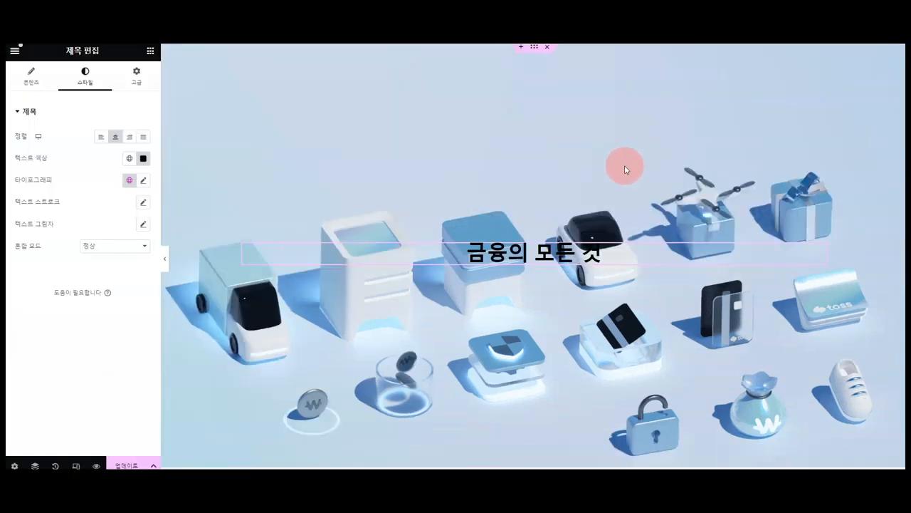
# Step: Examine the heading's typography settings and the available font families
pyautogui.click(144, 182)
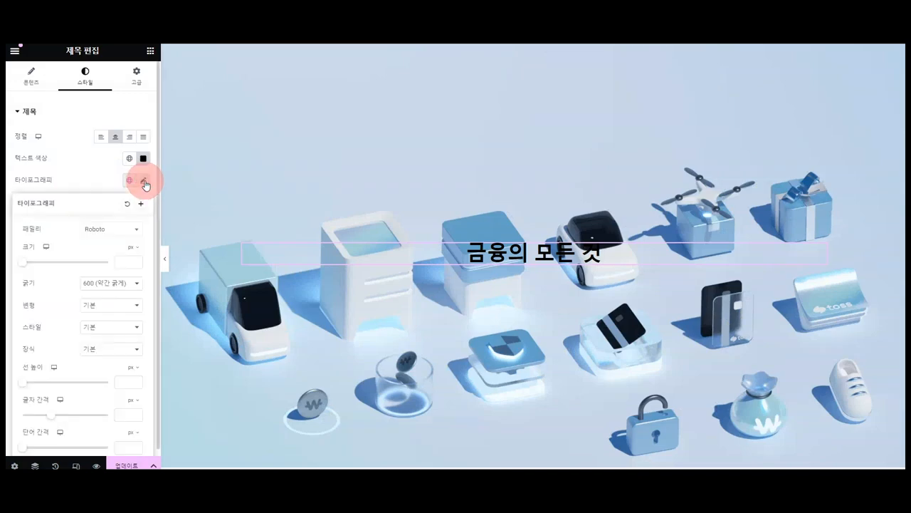
pyautogui.click(127, 232)
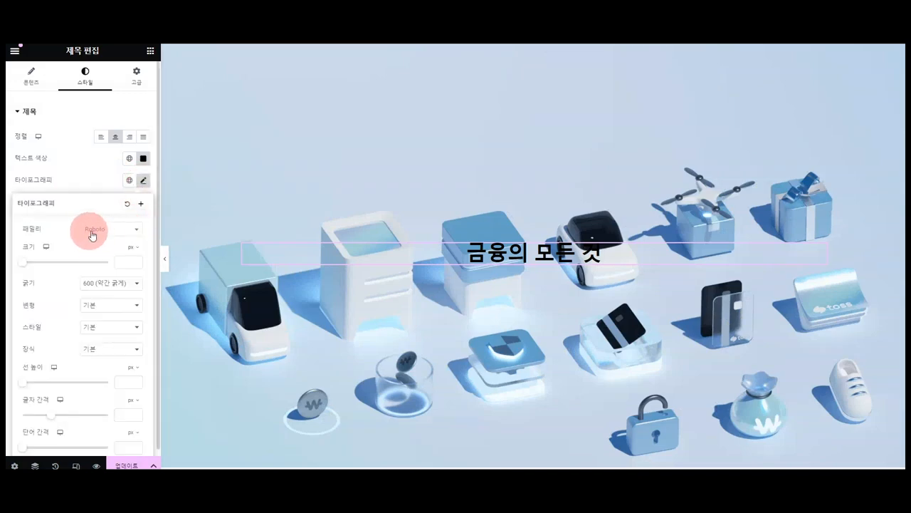
pyautogui.click(122, 240)
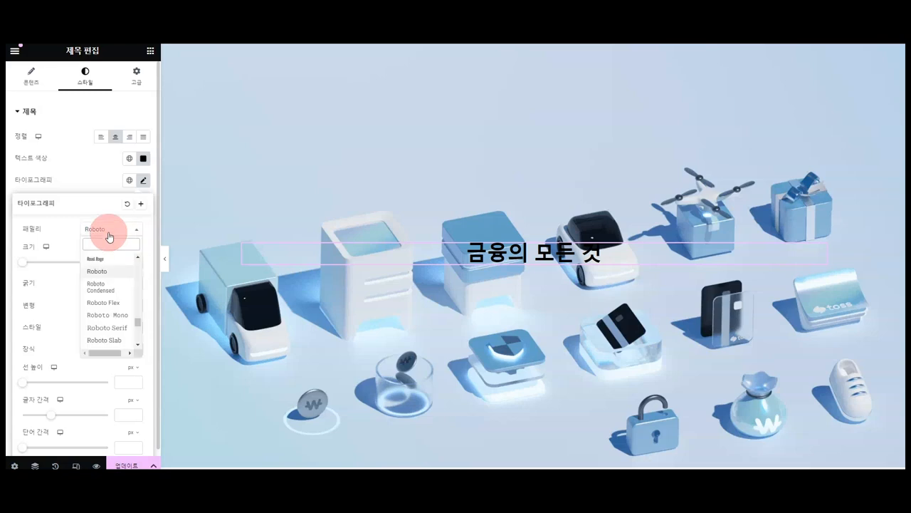
pyautogui.click(77, 178)
# Step: Duplicate the heading and replace the copy's text with "토스에서 쉽고 간편하게" from the Toss reference page
pyautogui.click(559, 253)
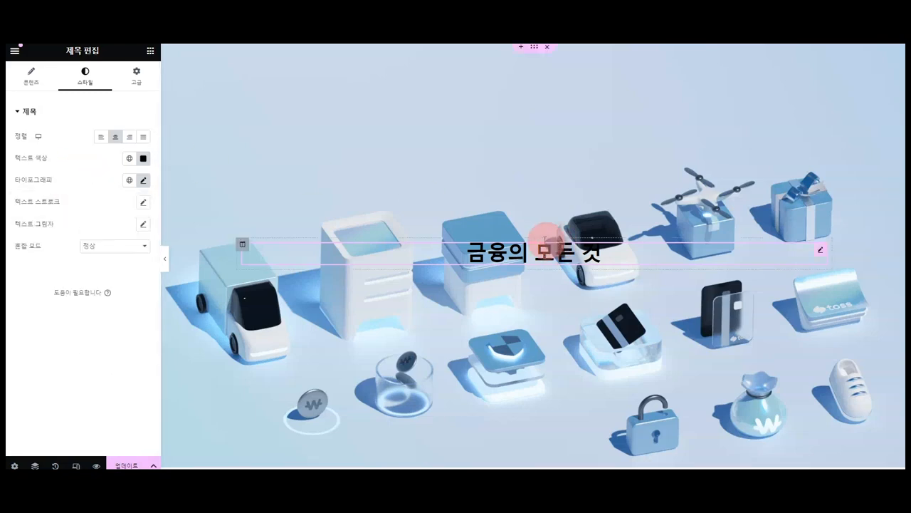
pyautogui.rightClick(512, 252)
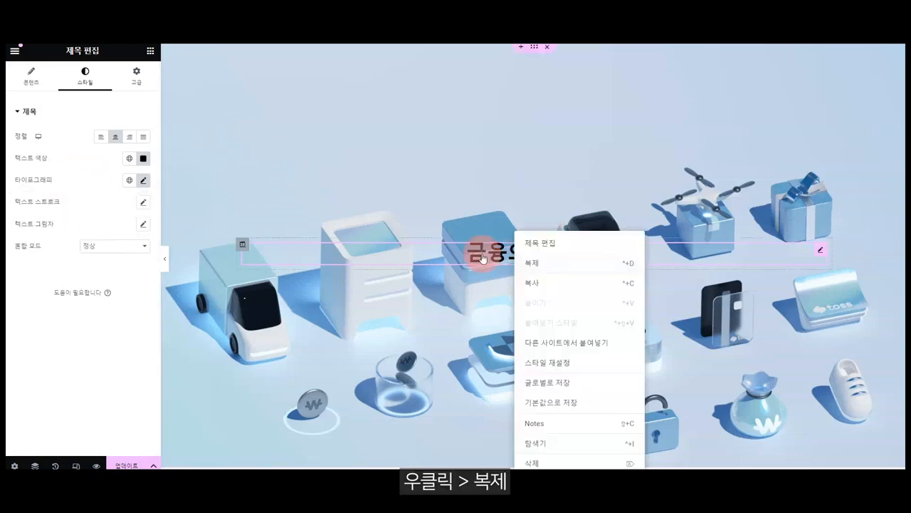
pyautogui.click(519, 263)
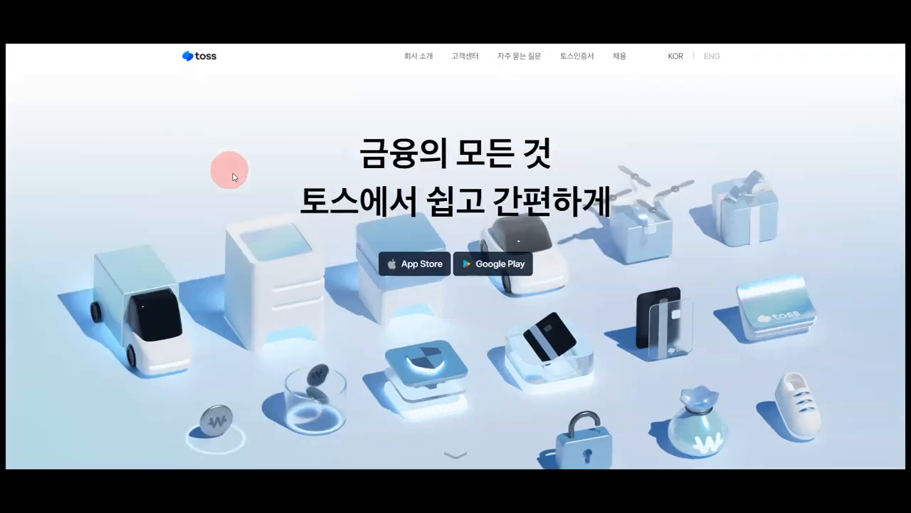
pyautogui.moveTo(300, 199); pyautogui.dragTo(641, 199)
pyautogui.hotkey('ctrl', 'c')
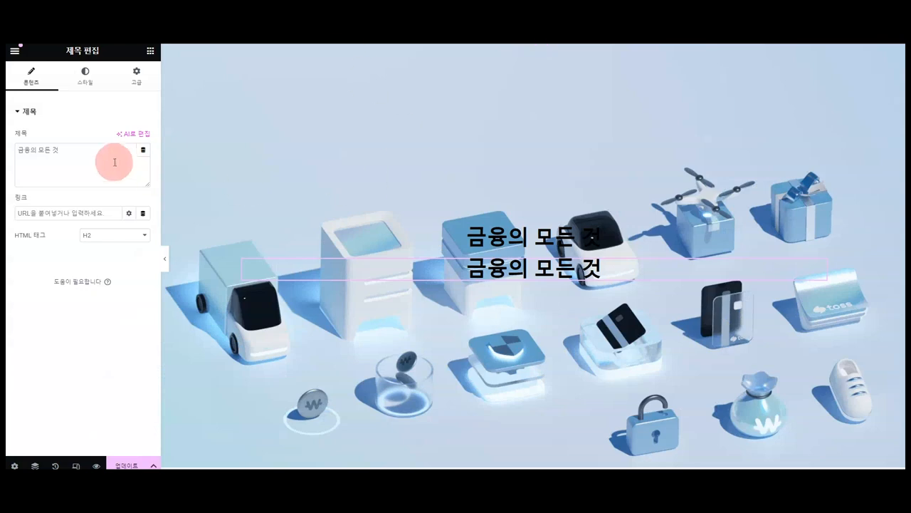
pyautogui.moveTo(116, 159); pyautogui.dragTo(8, 153)
pyautogui.hotkey('ctrl', 'v')
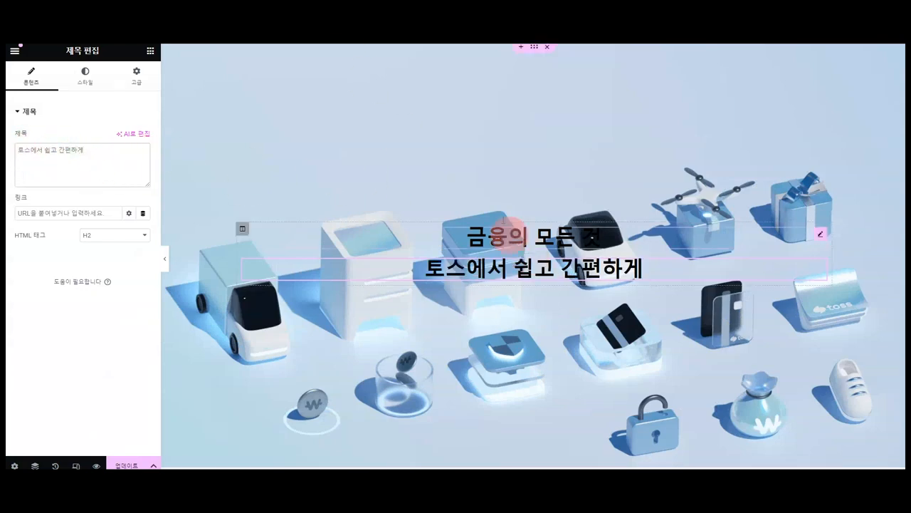
# Step: Add two button widgets stacked beneath the hero section's two headings
pyautogui.click(149, 52)
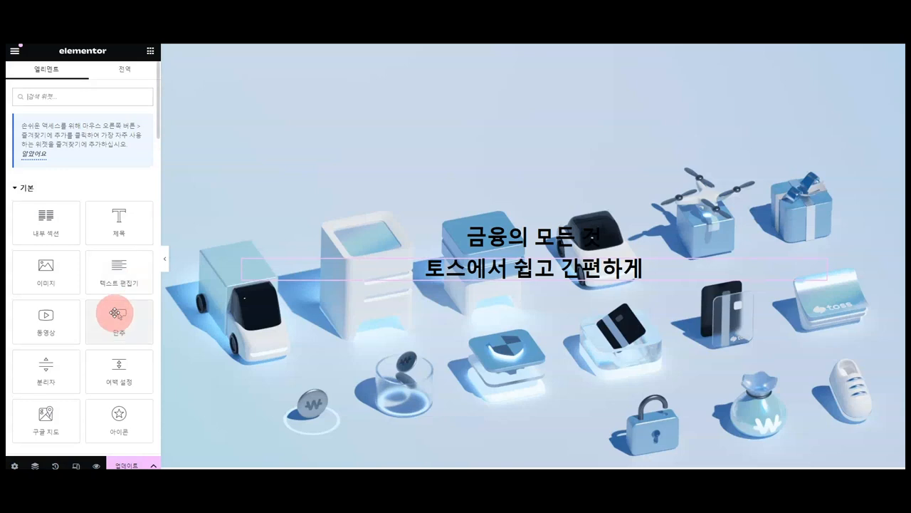
pyautogui.moveTo(118, 313); pyautogui.dragTo(563, 271)
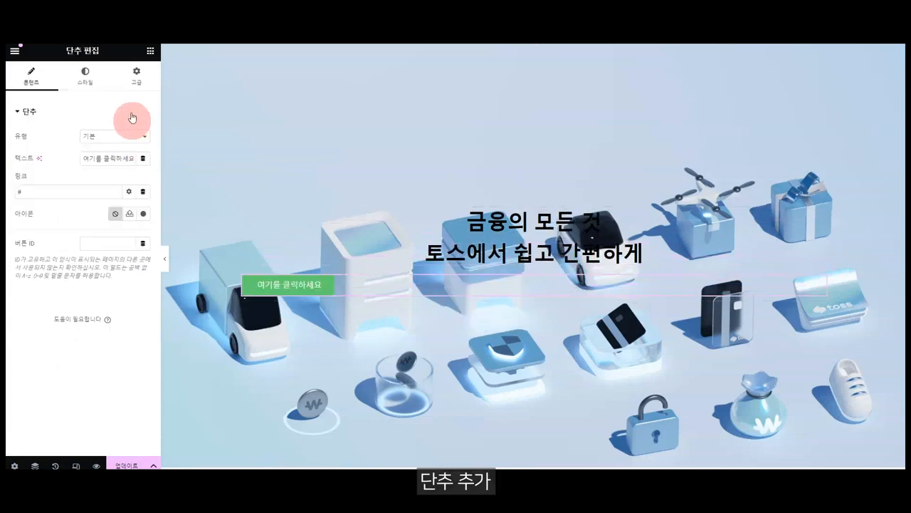
pyautogui.click(146, 51)
pyautogui.moveTo(116, 320); pyautogui.dragTo(388, 293)
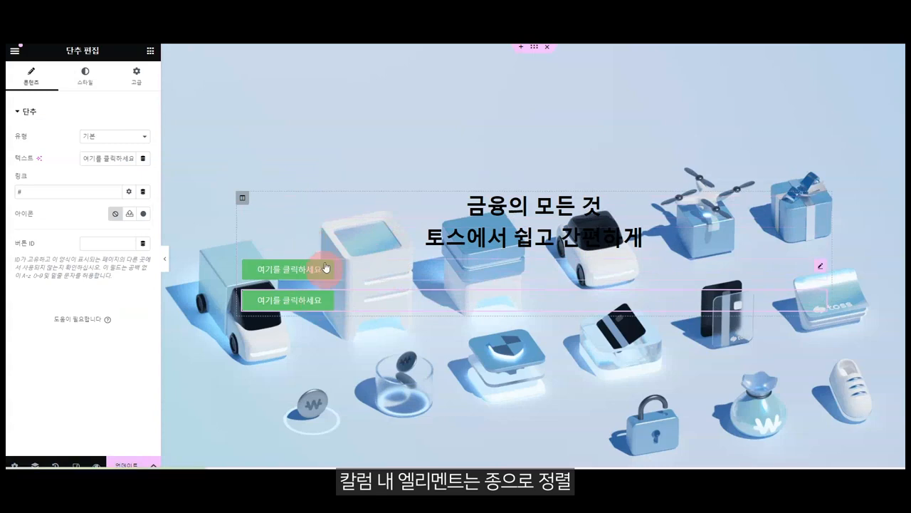
# Step: Try adding a new column beside the one holding the headings and buttons
pyautogui.click(246, 197)
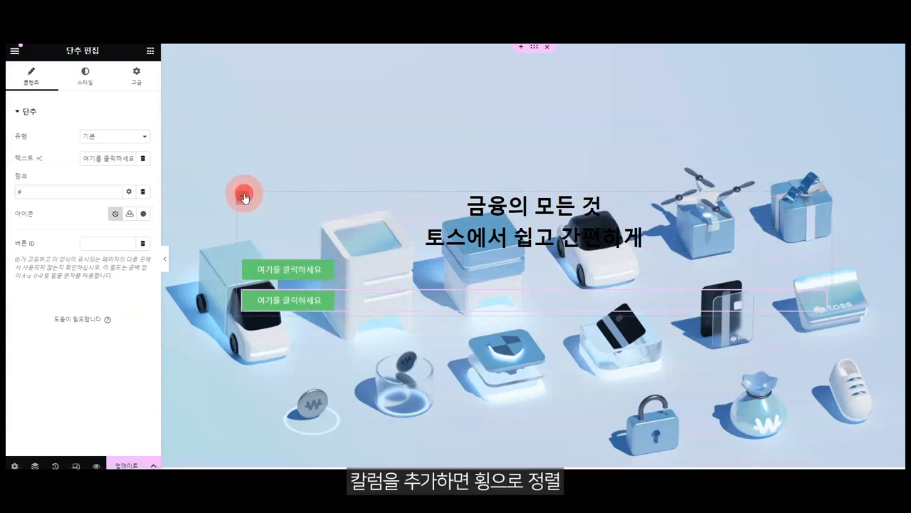
pyautogui.rightClick(245, 197)
pyautogui.click(281, 240)
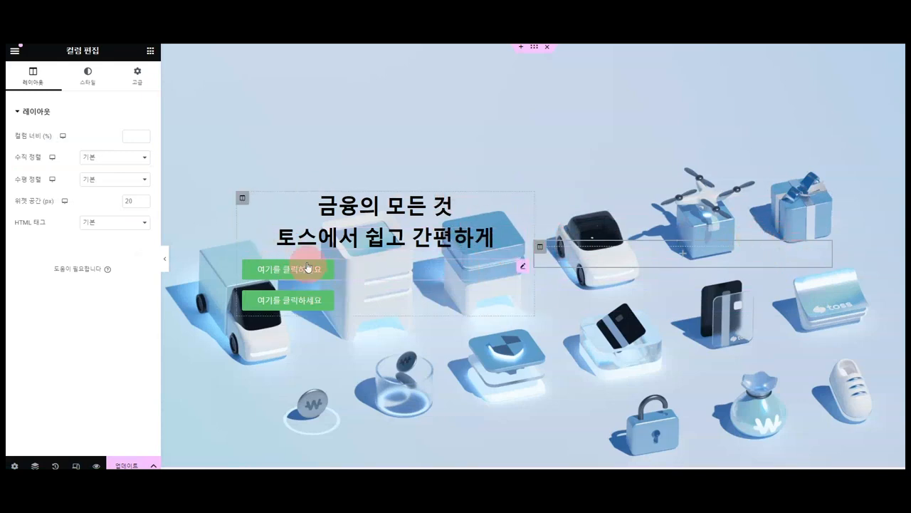
# Step: Insert a two-column inner section beneath the second heading and delete the empty outer column
pyautogui.click(151, 51)
pyautogui.moveTo(47, 217); pyautogui.dragTo(456, 238)
pyautogui.rightClick(638, 254)
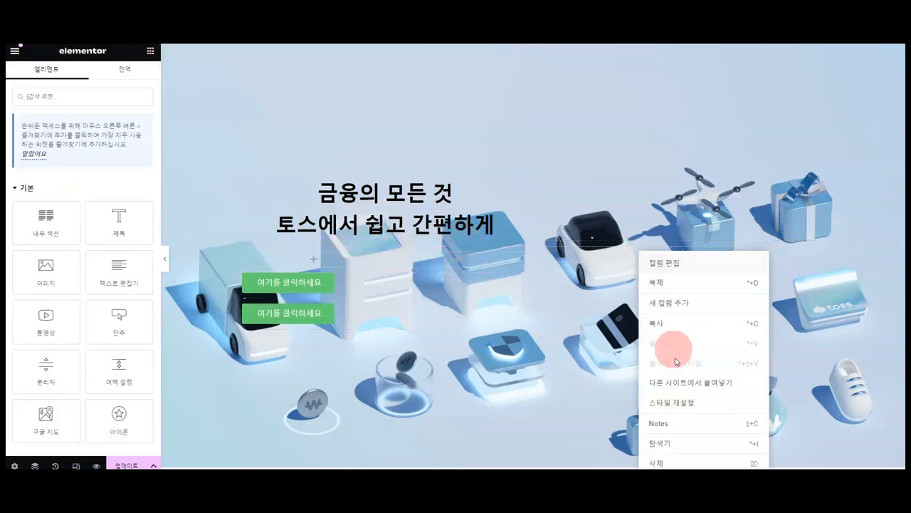
pyautogui.click(681, 462)
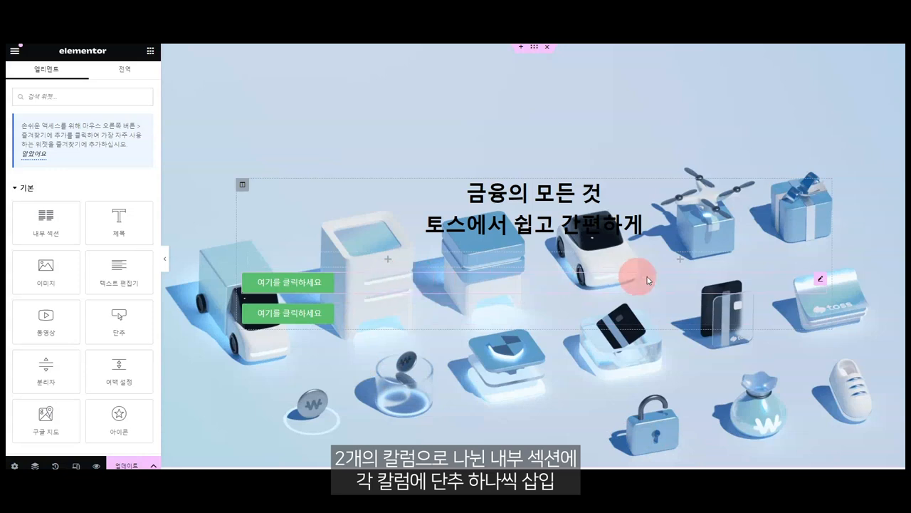
# Step: Move one button into each column of the inner section and right-align the button in the first column
pyautogui.moveTo(823, 277); pyautogui.dragTo(445, 264)
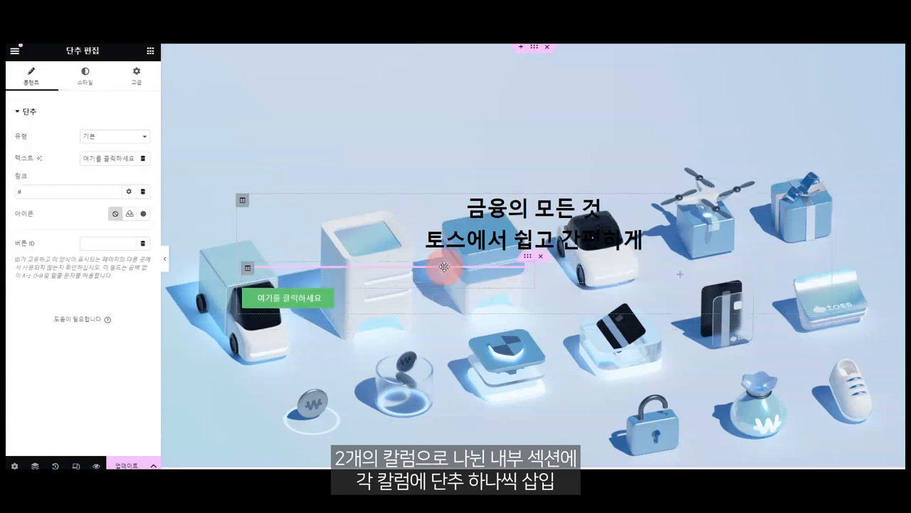
pyautogui.moveTo(822, 299); pyautogui.dragTo(672, 284)
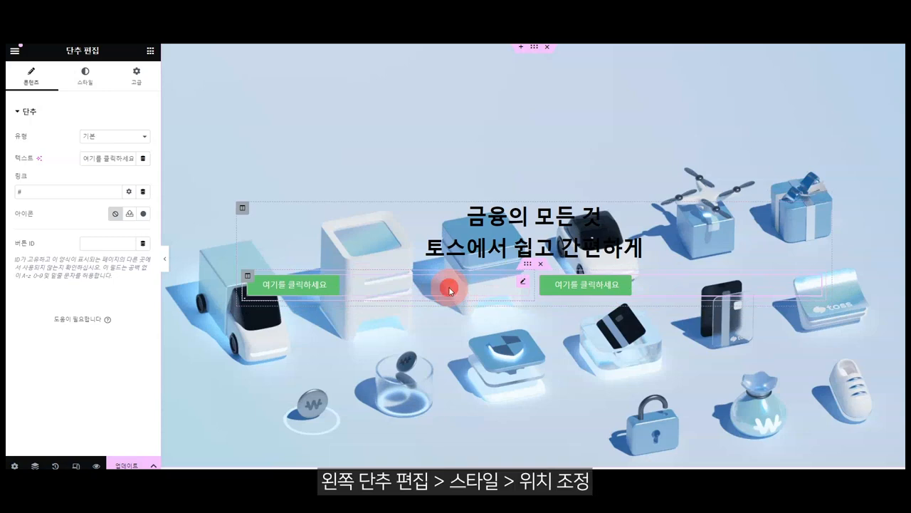
pyautogui.click(107, 90)
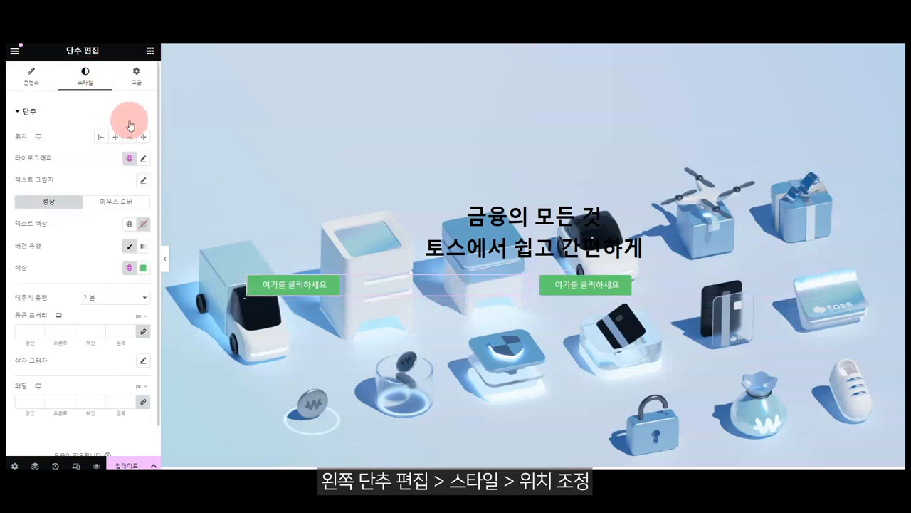
pyautogui.click(129, 136)
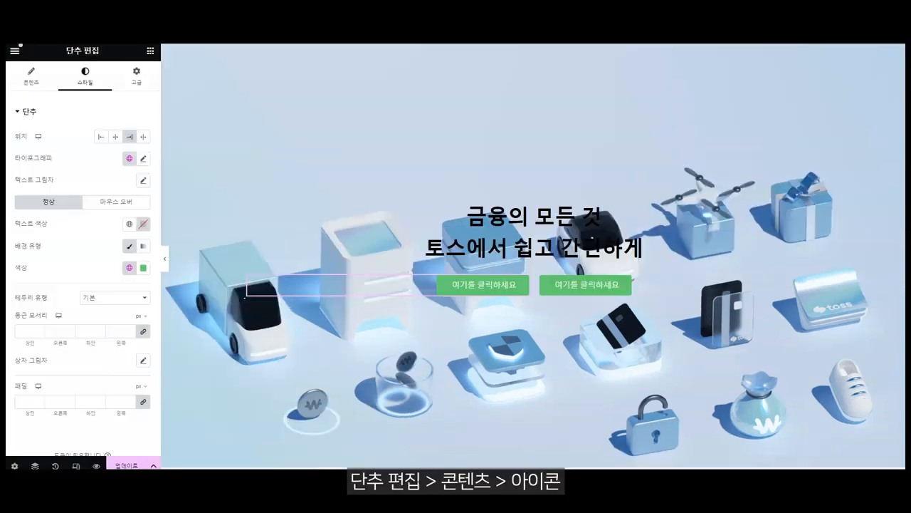
pyautogui.click(30, 74)
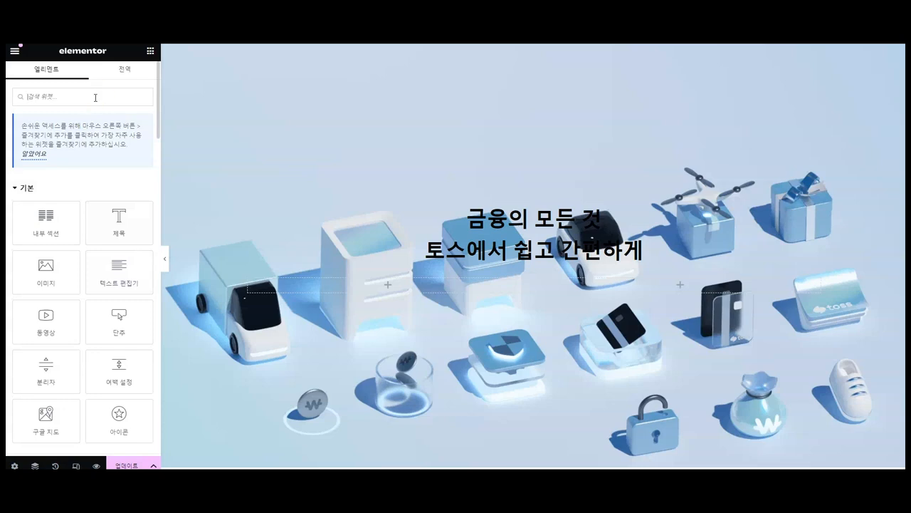
# Step: Find the image box widget (이미지 상자) and place it in the first column of the inner section beneath the headings
pyautogui.write('i')
pyautogui.press('BackSpace')
pyautogui.write('임')
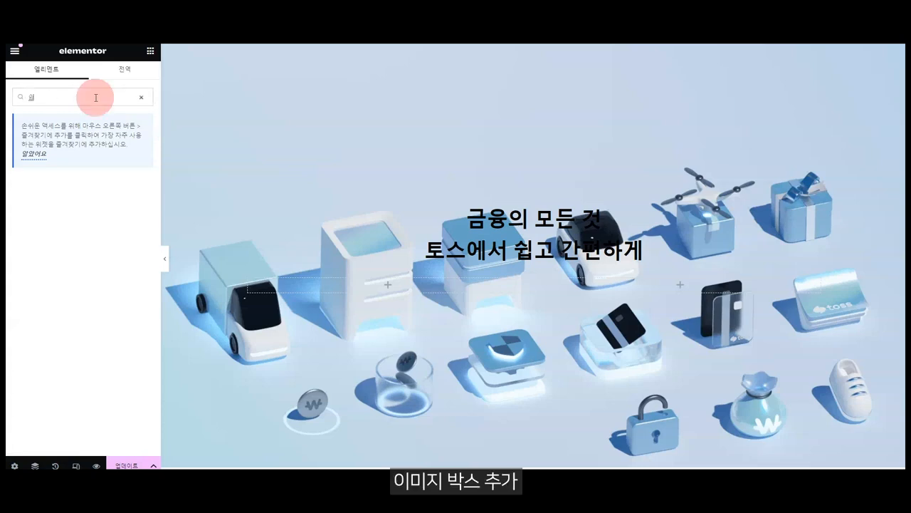
pyautogui.write('ㅣ지')
pyautogui.moveTo(116, 193); pyautogui.dragTo(396, 290)
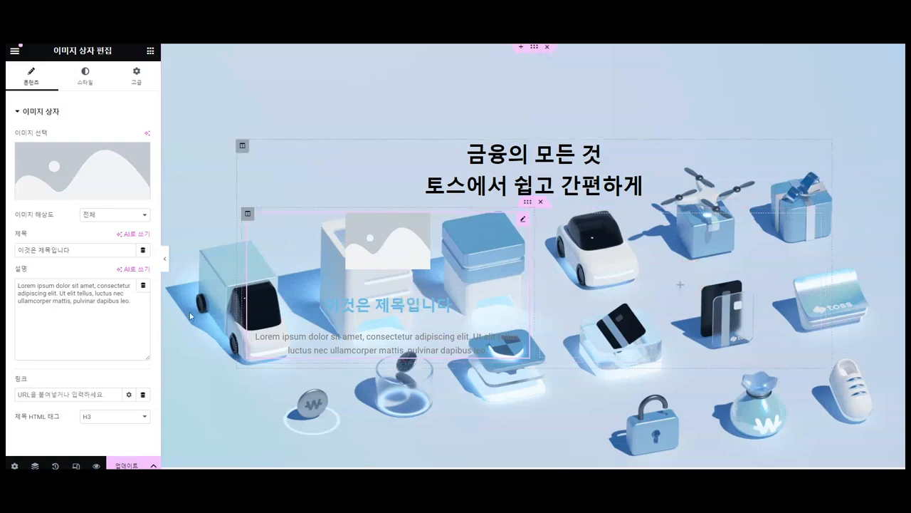
# Step: Clear the image box's description and set its title to "App Store"
pyautogui.moveTo(131, 300); pyautogui.dragTo(6, 271)
pyautogui.press('BackSpace')
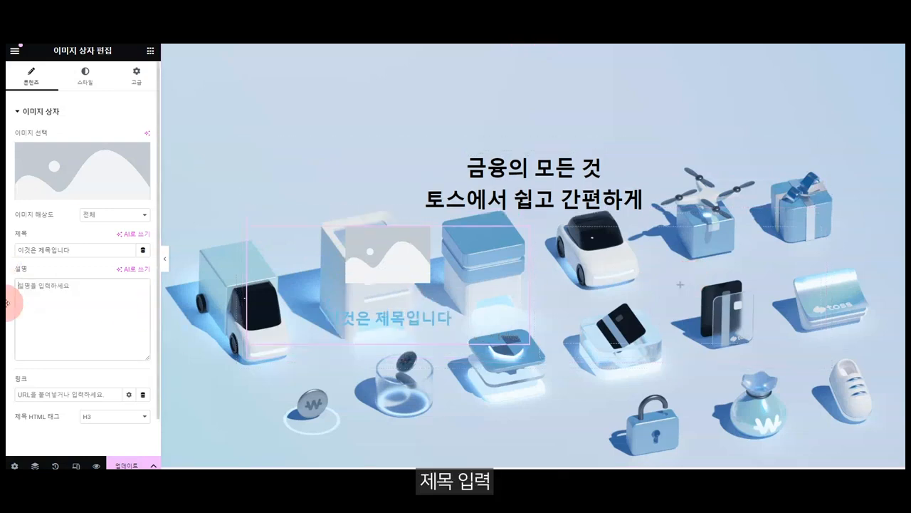
pyautogui.moveTo(93, 249); pyautogui.dragTo(8, 250)
pyautogui.write('App Store')
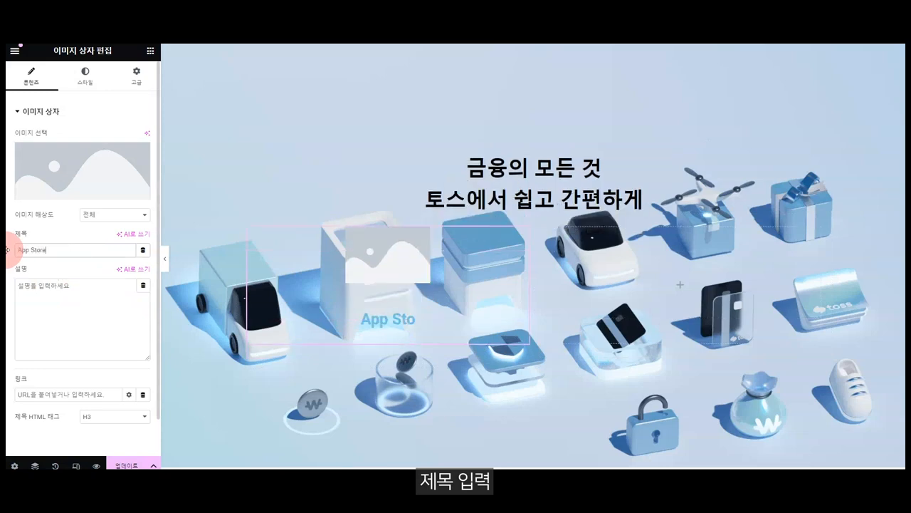
# Step: Set the grey Apple logo from the media library as the App Store image box's picture
pyautogui.click(79, 171)
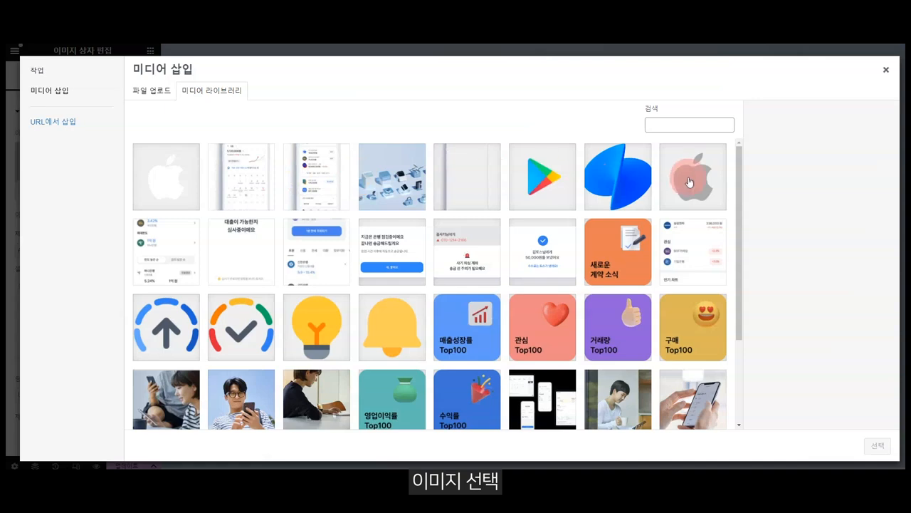
pyautogui.click(700, 182)
pyautogui.click(877, 448)
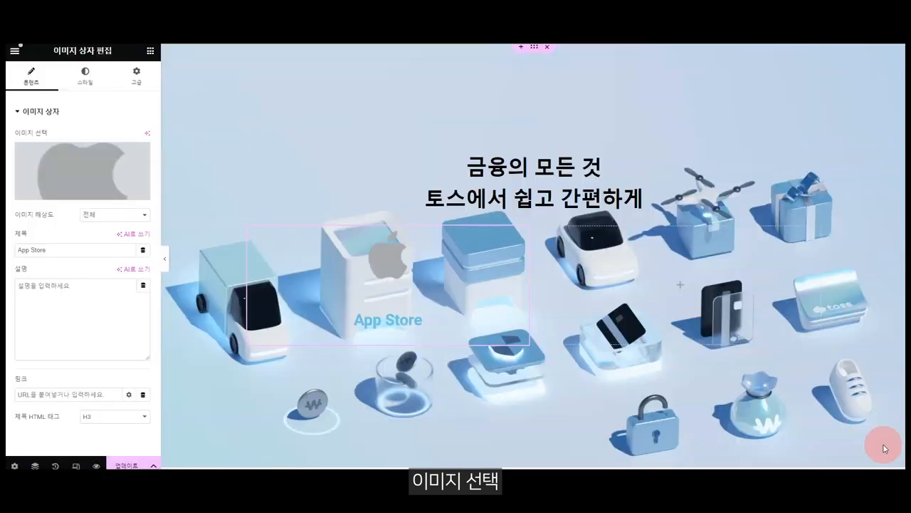
pyautogui.click(79, 168)
pyautogui.click(367, 261)
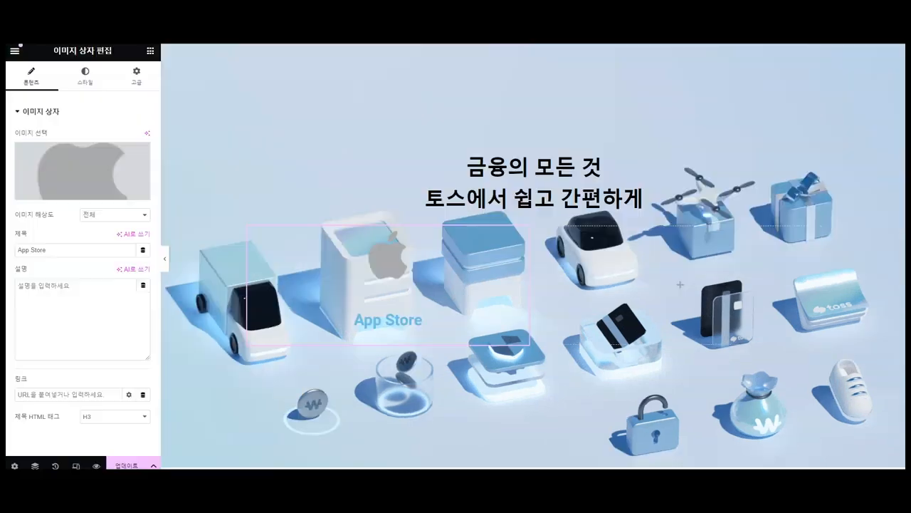
# Step: Place the Apple logo left of the App Store title, vertically centred, with 5 px image spacing and 30% image width
pyautogui.click(82, 78)
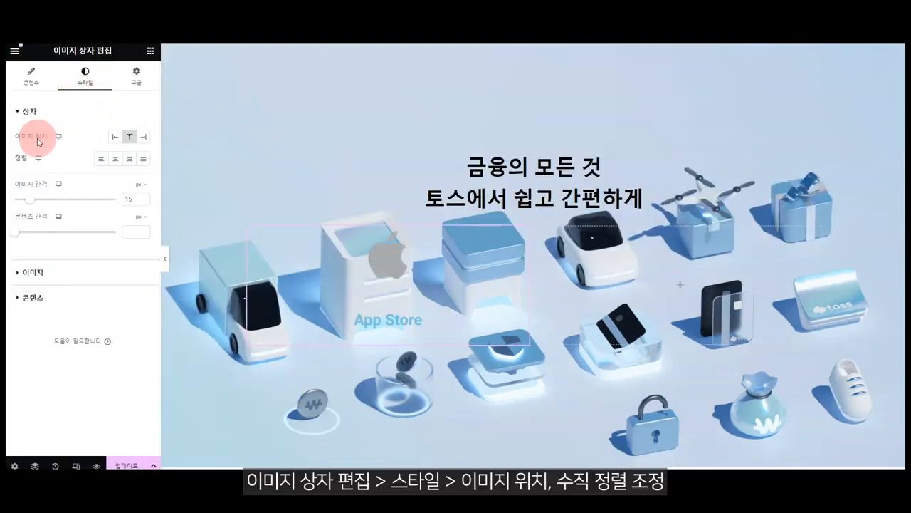
pyautogui.click(116, 139)
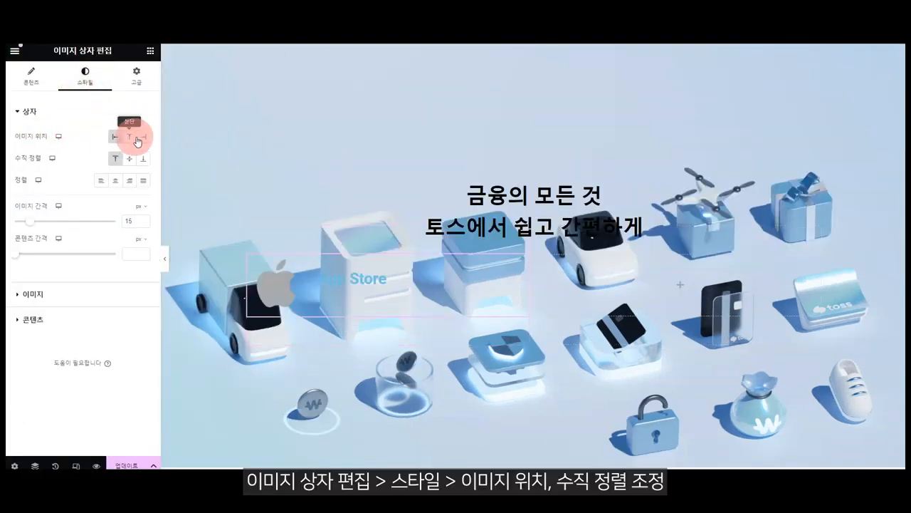
pyautogui.click(143, 137)
pyautogui.click(131, 137)
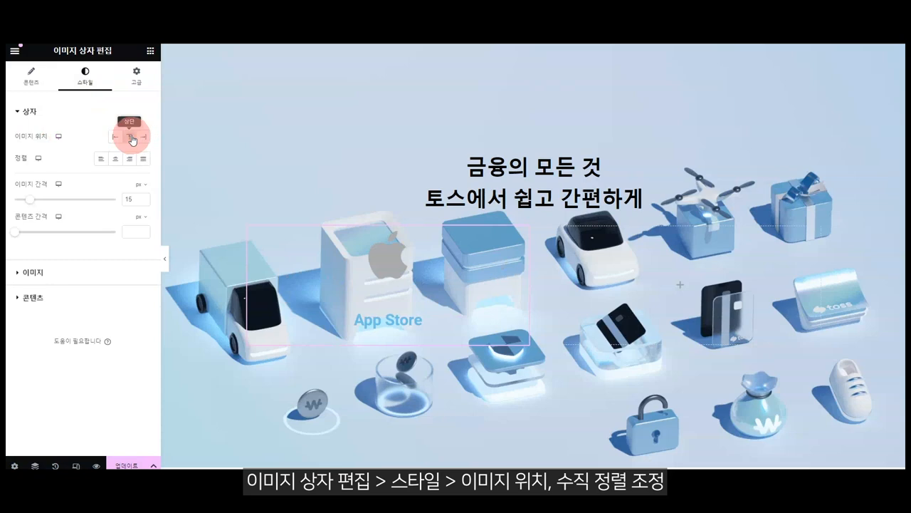
pyautogui.click(116, 138)
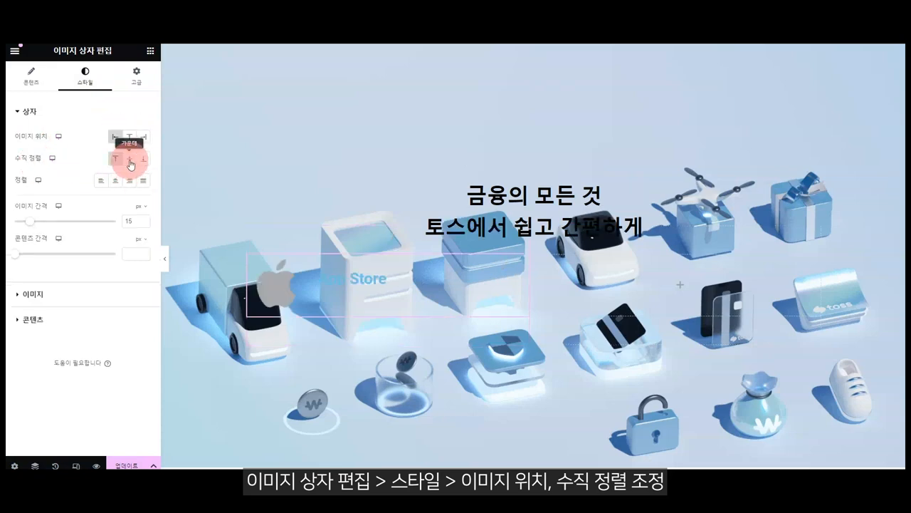
pyautogui.click(129, 162)
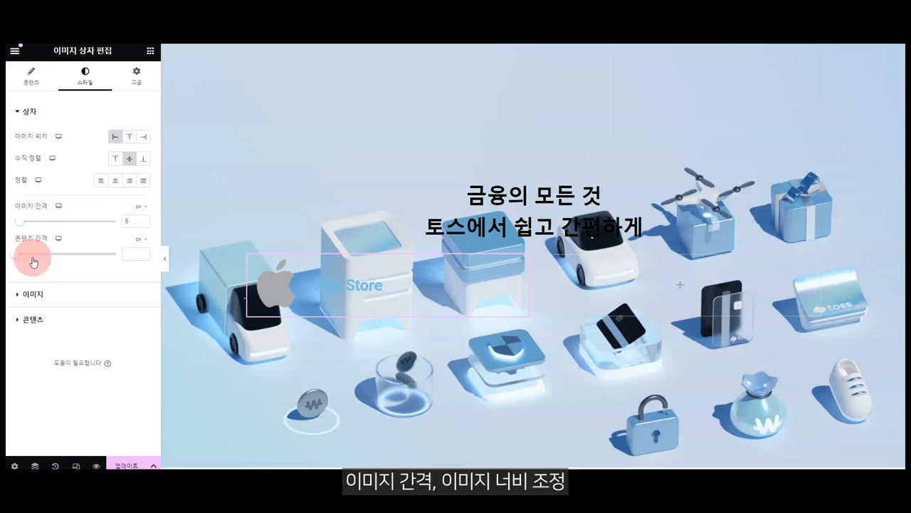
pyautogui.click(44, 294)
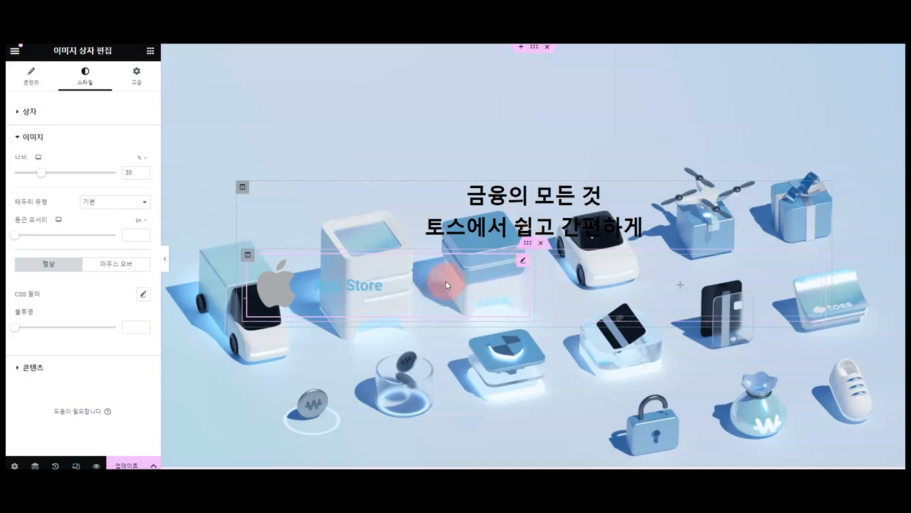
# Step: Narrow the inner section's content width to about 500 px
pyautogui.click(527, 245)
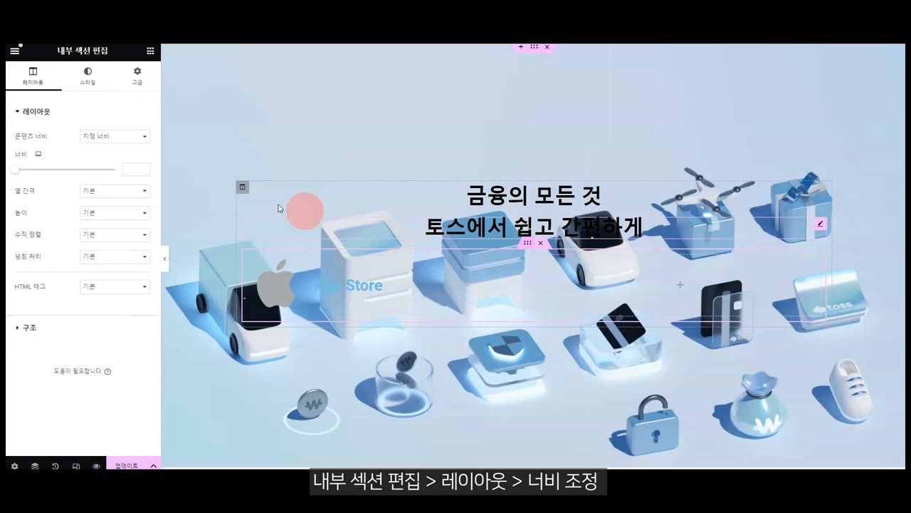
pyautogui.click(15, 171)
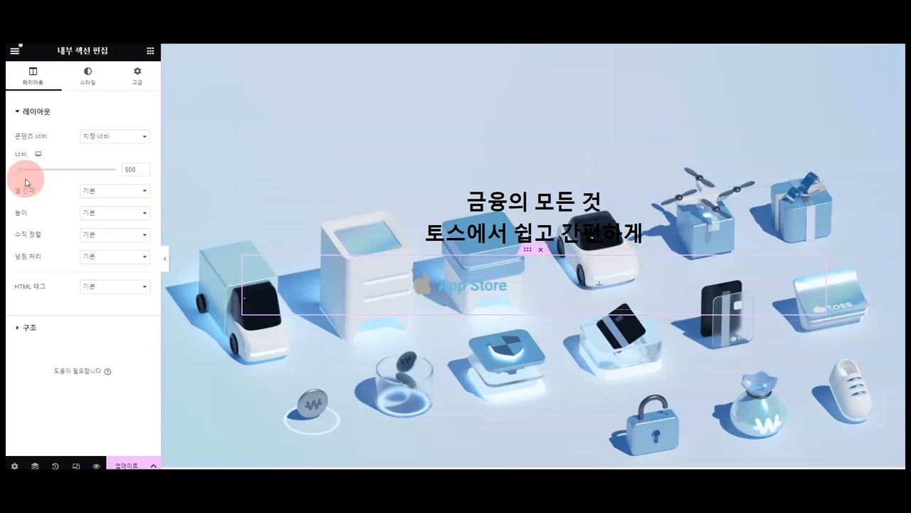
pyautogui.moveTo(16, 171)
pyautogui.mouseDown()
pyautogui.moveTo(45, 164)
pyautogui.moveTo(17, 173)
pyautogui.mouseUp()
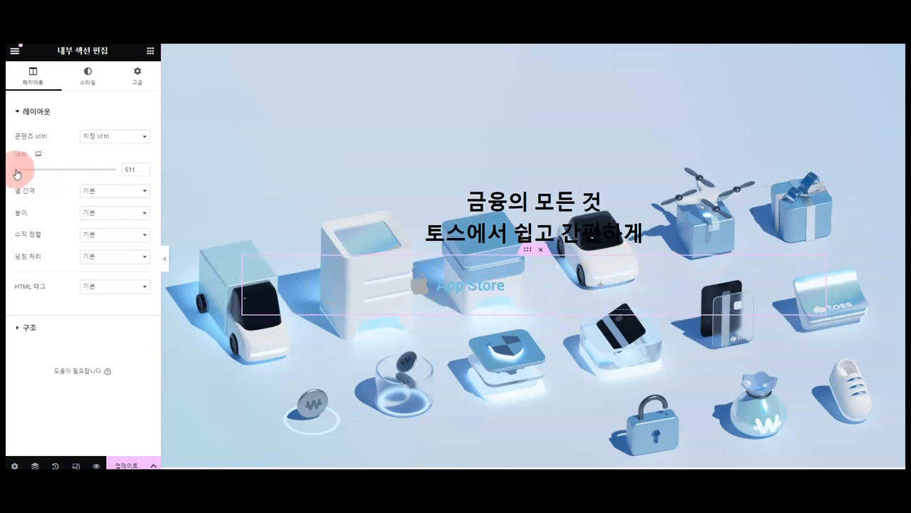
# Step: Give the App Store image box a semi-transparent black background, #000000BD
pyautogui.click(456, 285)
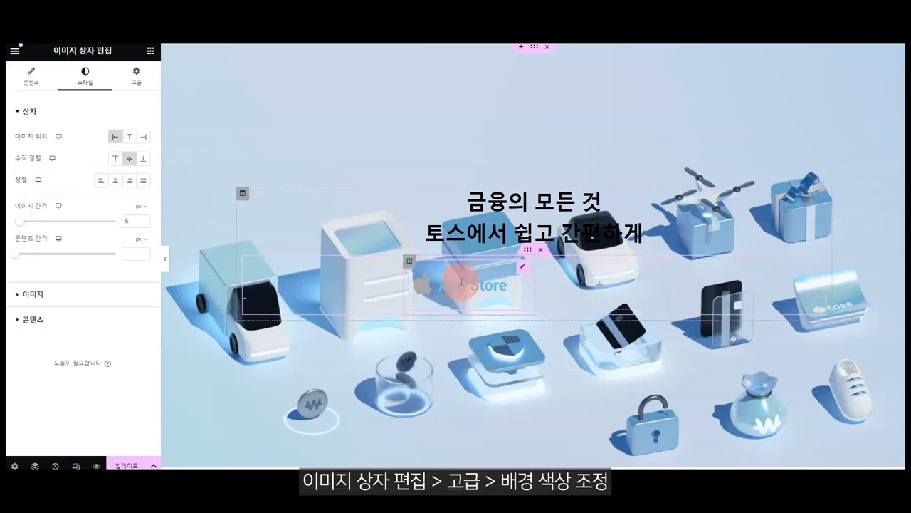
pyautogui.click(135, 75)
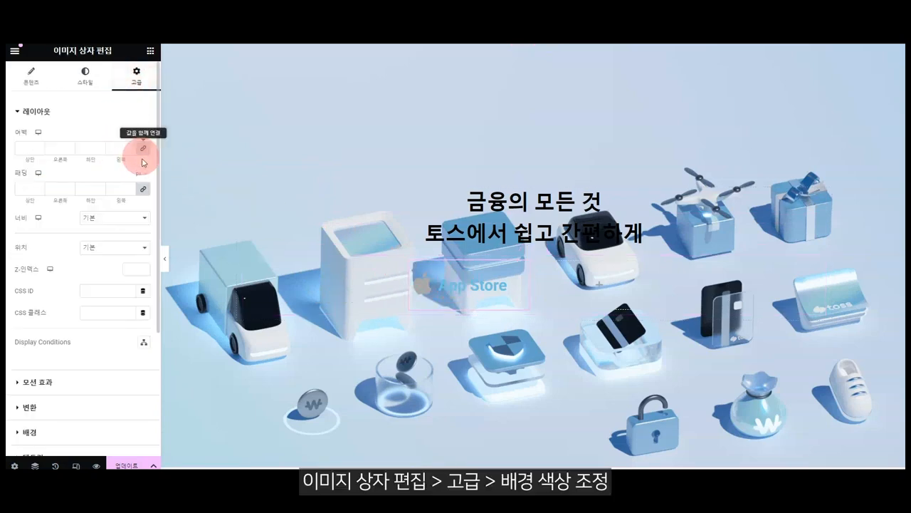
pyautogui.click(71, 431)
pyautogui.click(129, 233)
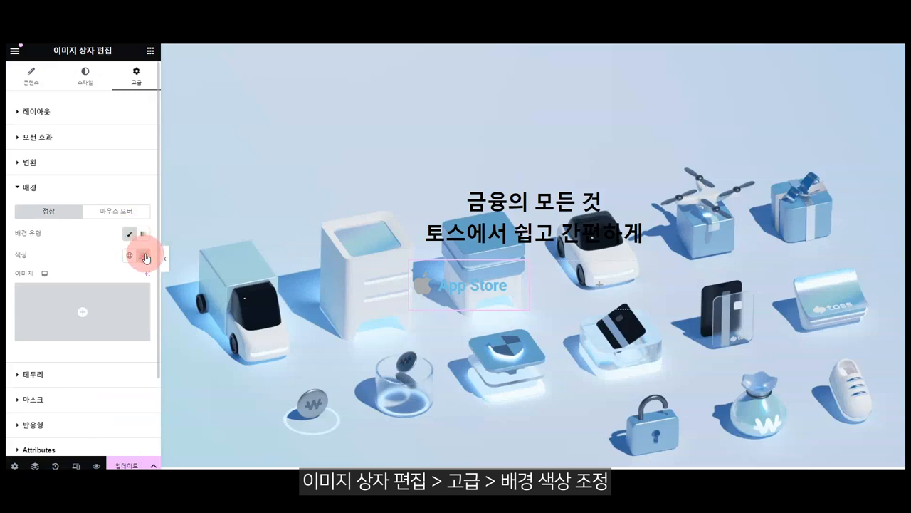
pyautogui.click(145, 256)
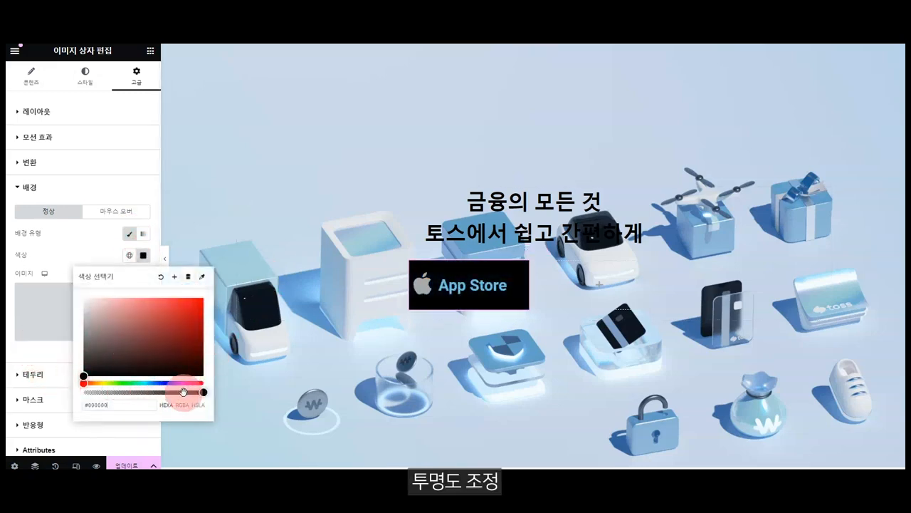
pyautogui.moveTo(183, 391); pyautogui.dragTo(172, 392)
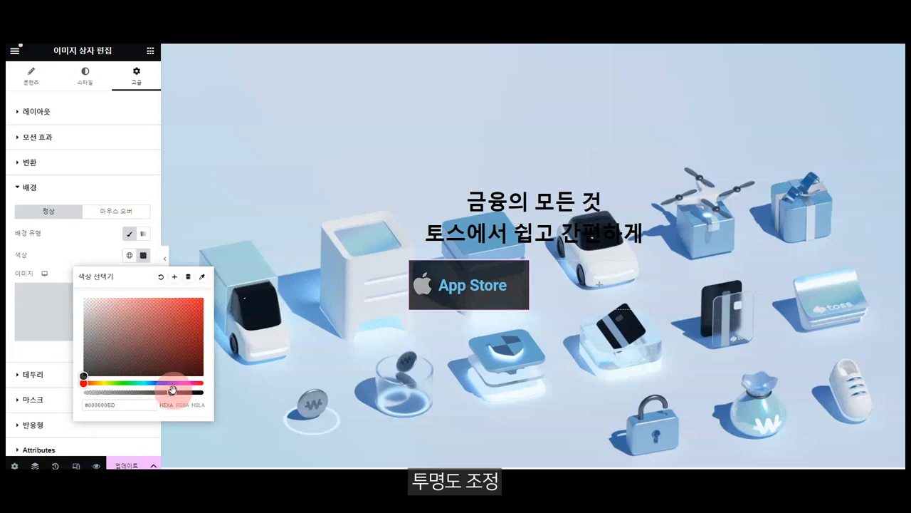
# Step: Set the App Store title's text colour to white, #FFFFFF
pyautogui.click(85, 73)
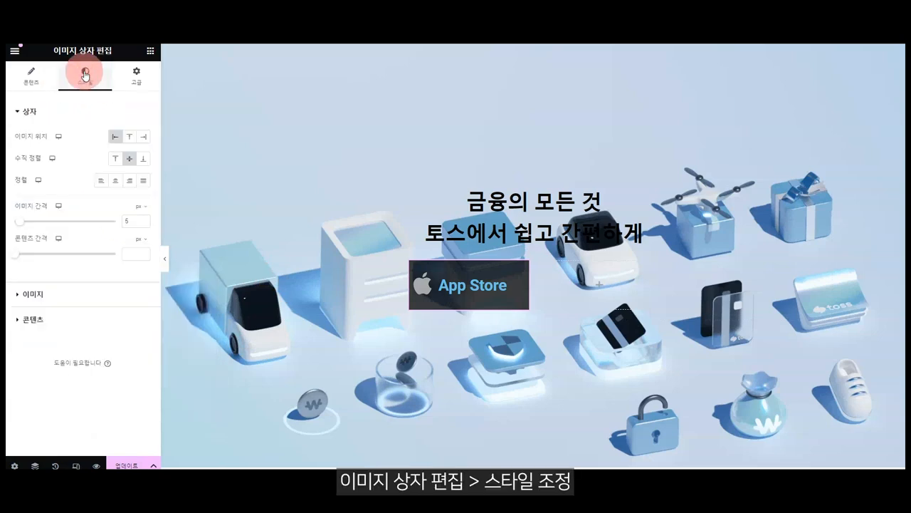
pyautogui.click(63, 320)
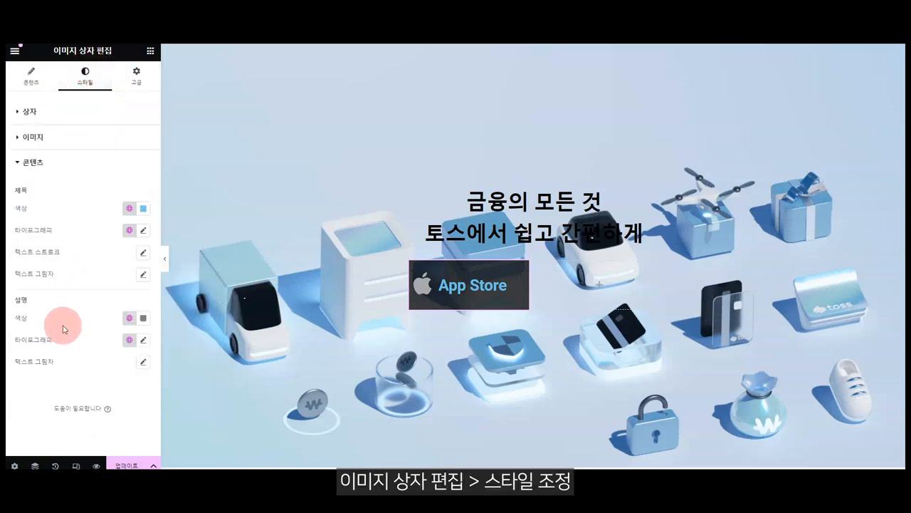
pyautogui.click(143, 208)
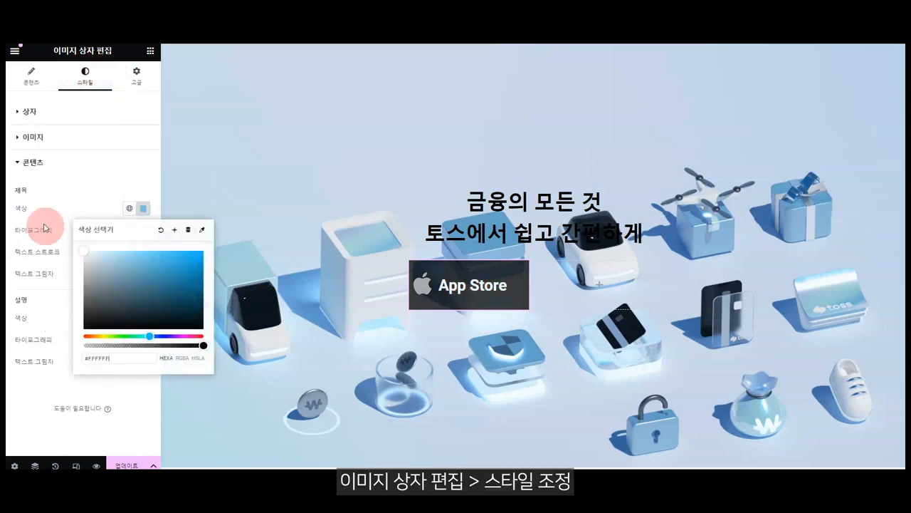
pyautogui.click(72, 203)
# Step: Set the App Store title's font size to 19 px and reduce the Apple logo's image width
pyautogui.click(143, 230)
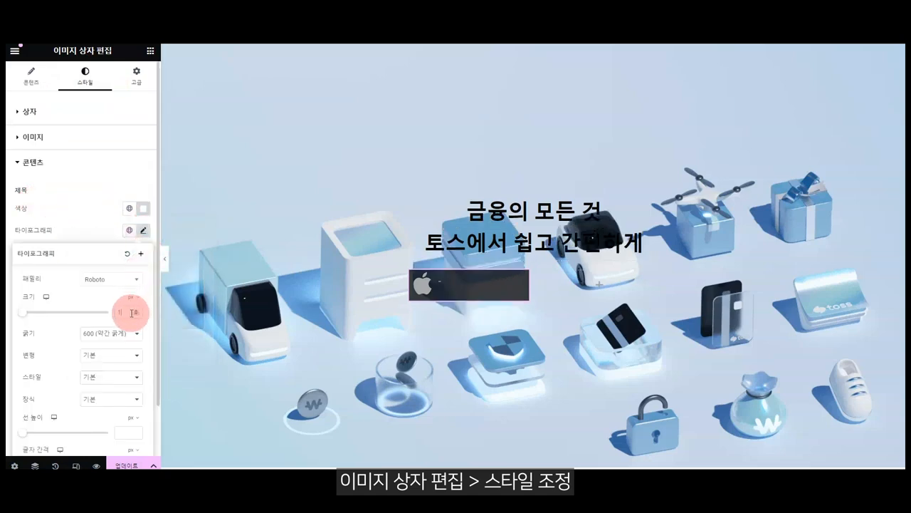
pyautogui.click(31, 315)
pyautogui.moveTo(30, 315); pyautogui.dragTo(30, 313)
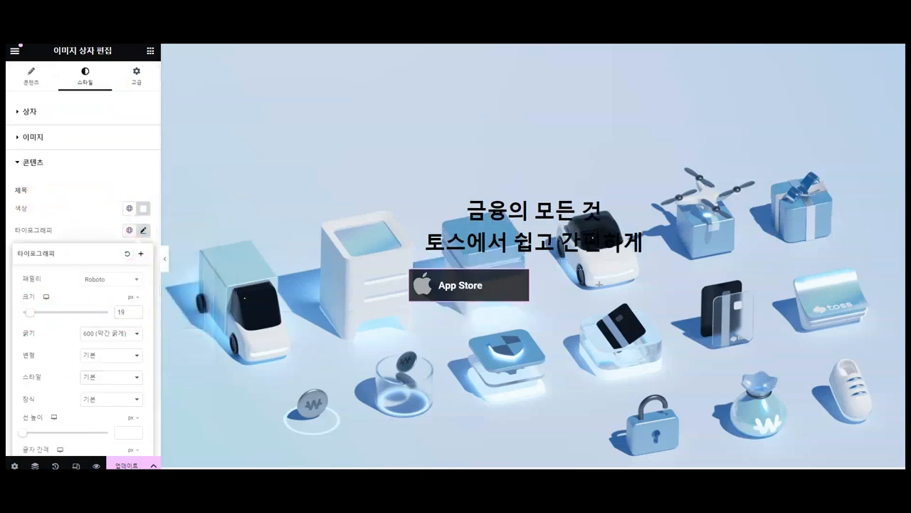
pyautogui.click(433, 284)
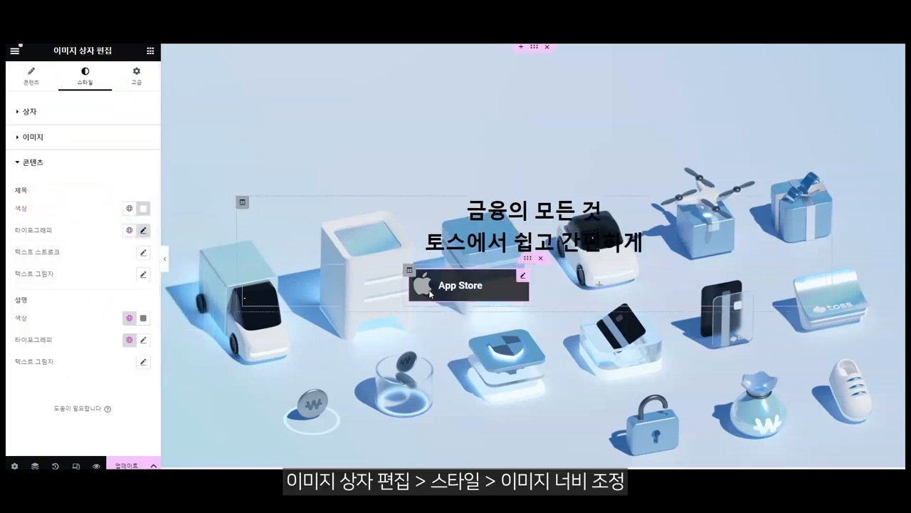
pyautogui.click(28, 138)
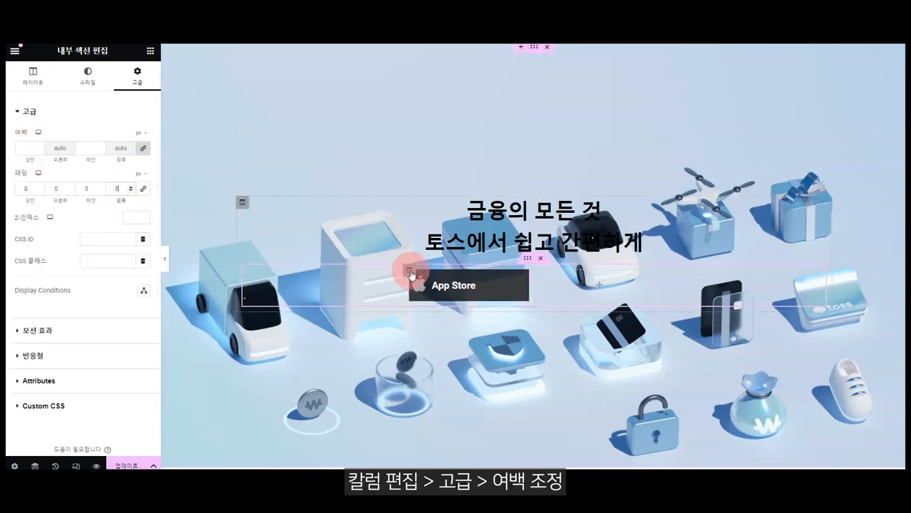
# Step: Set the App Store column's left margin to 80 px, its other margins to 0, and its padding to 0 on all sides
pyautogui.click(410, 271)
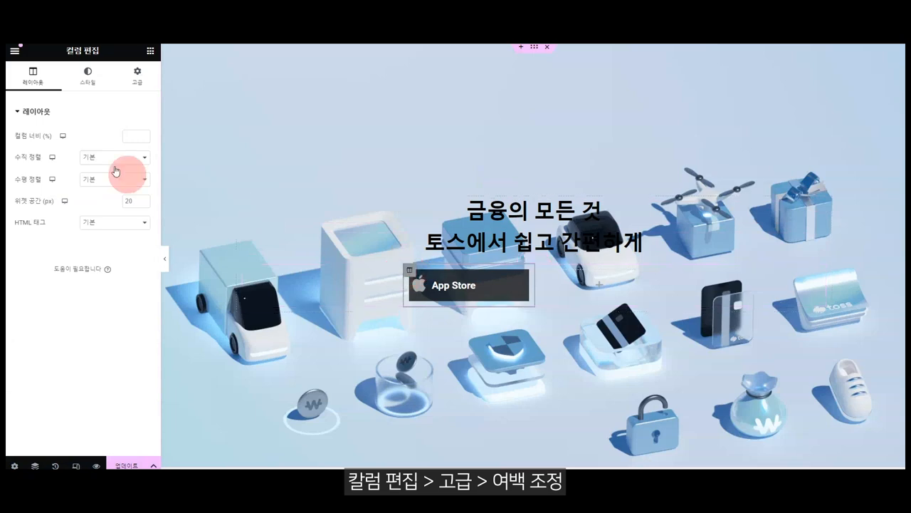
pyautogui.click(137, 75)
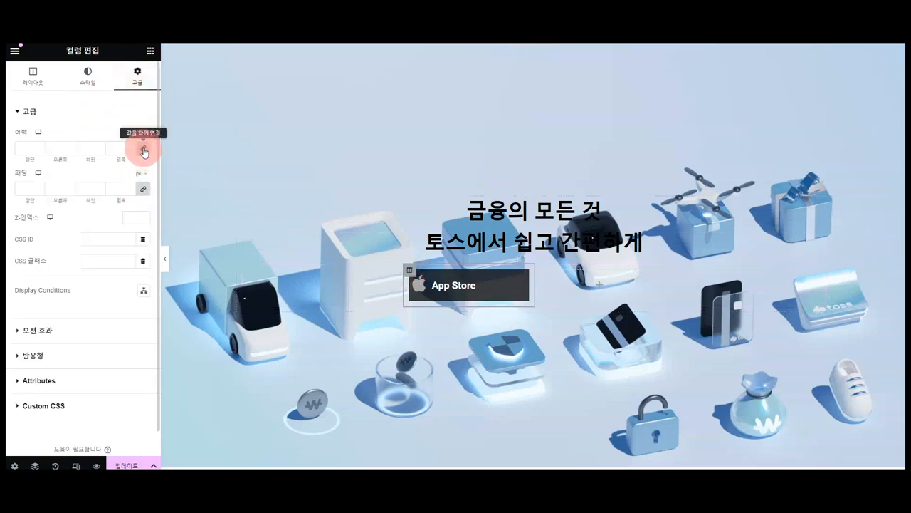
pyautogui.click(143, 151)
pyautogui.click(109, 147)
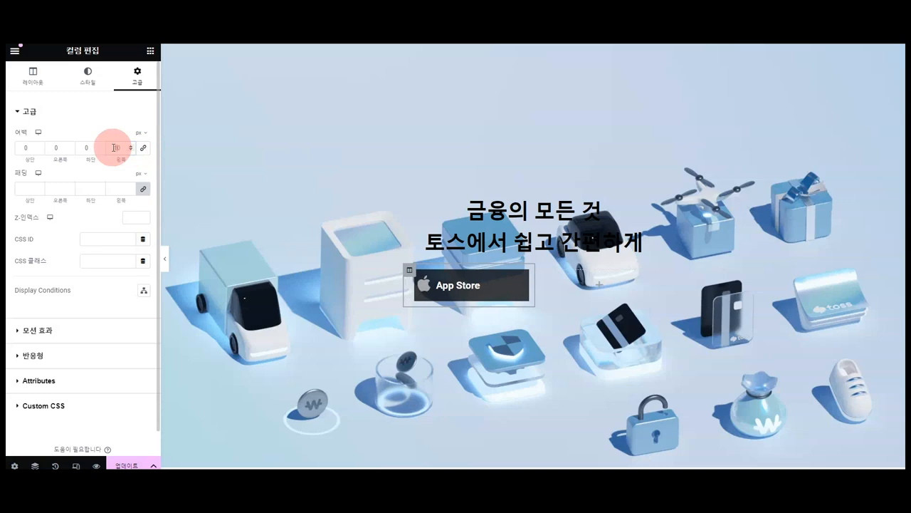
pyautogui.write('0')
pyautogui.press('BackSpace')
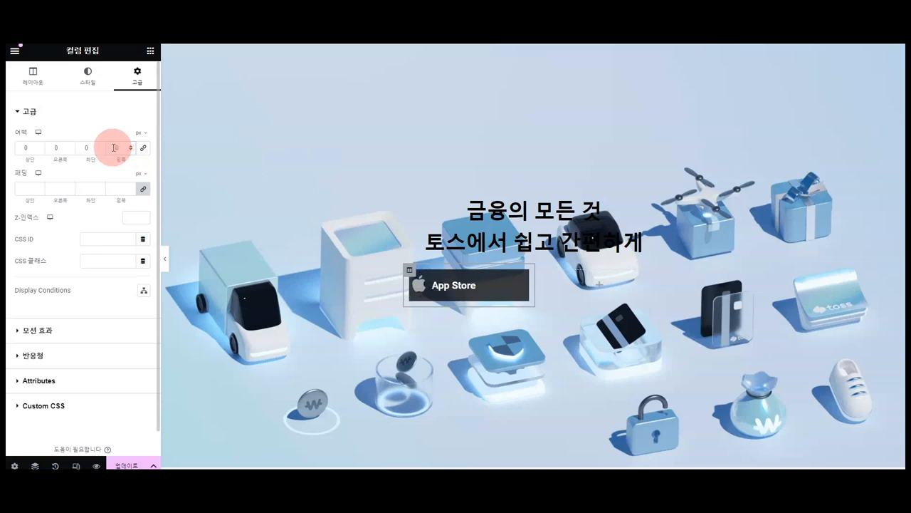
pyautogui.write('0')
pyautogui.press('BackSpace')
pyautogui.press('BackSpace')
pyautogui.write('80')
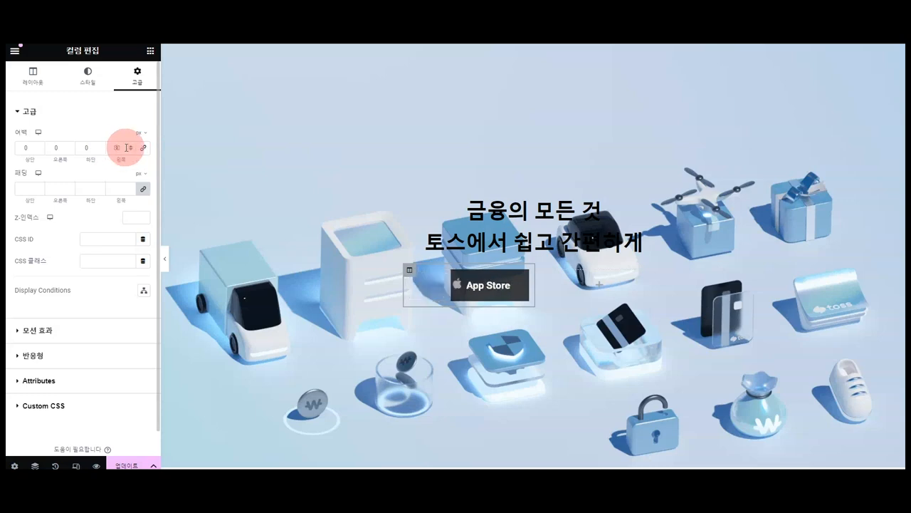
# Step: Left-align the content of the App Store image box
pyautogui.click(449, 284)
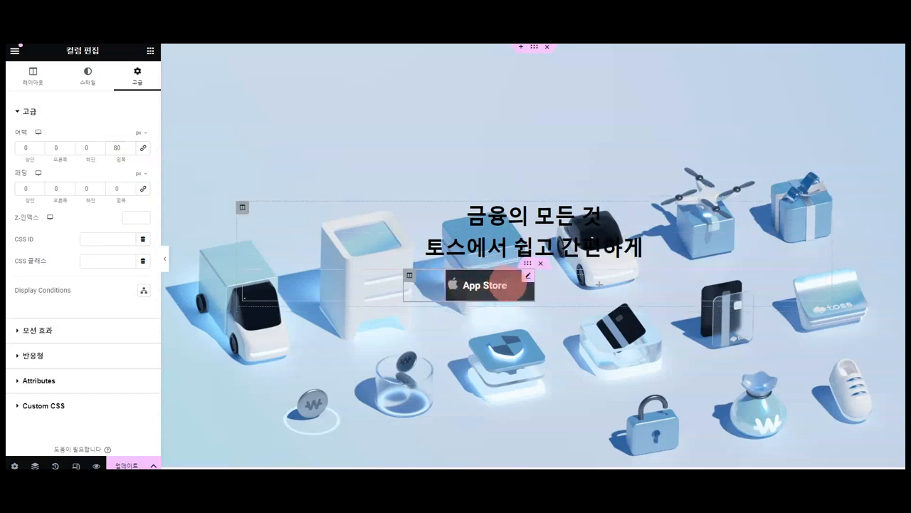
pyautogui.click(529, 277)
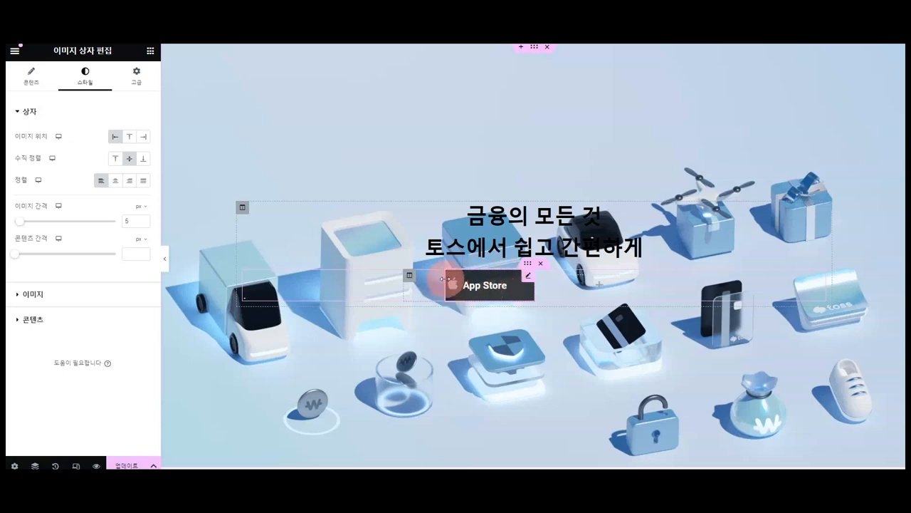
# Step: Set the App Store image box's left padding to 30 px with 0 on the other sides, and its content spacing to 20 px
pyautogui.click(134, 80)
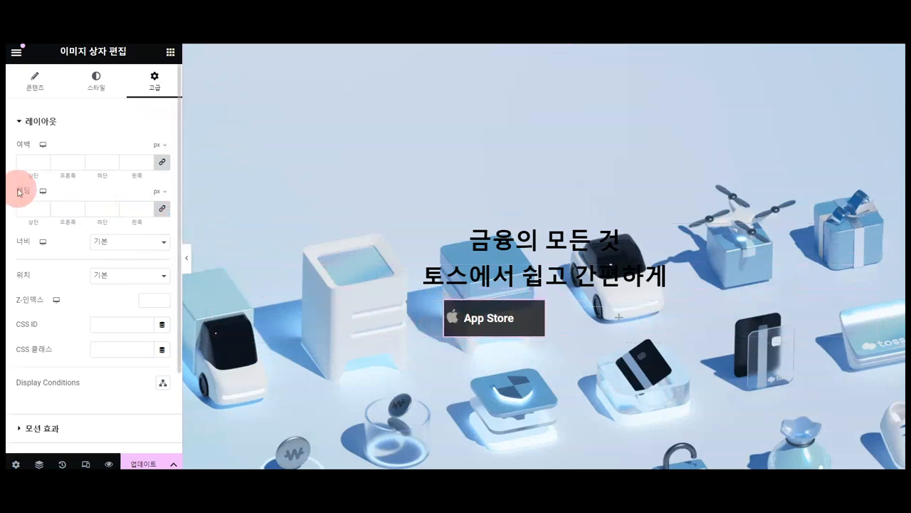
pyautogui.click(162, 207)
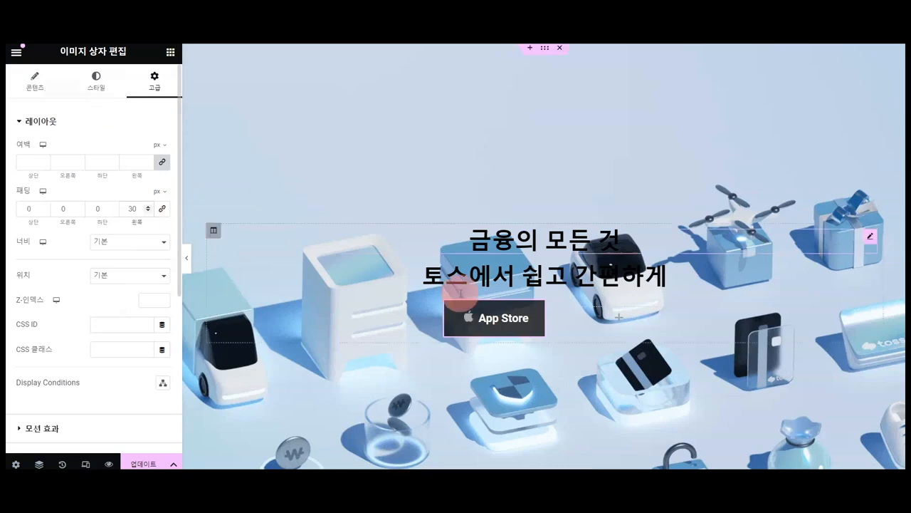
pyautogui.click(103, 94)
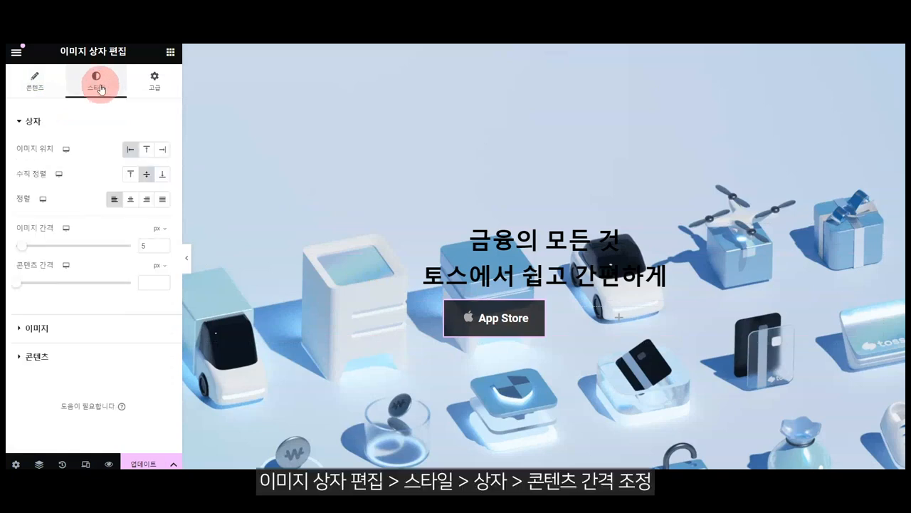
pyautogui.click(489, 322)
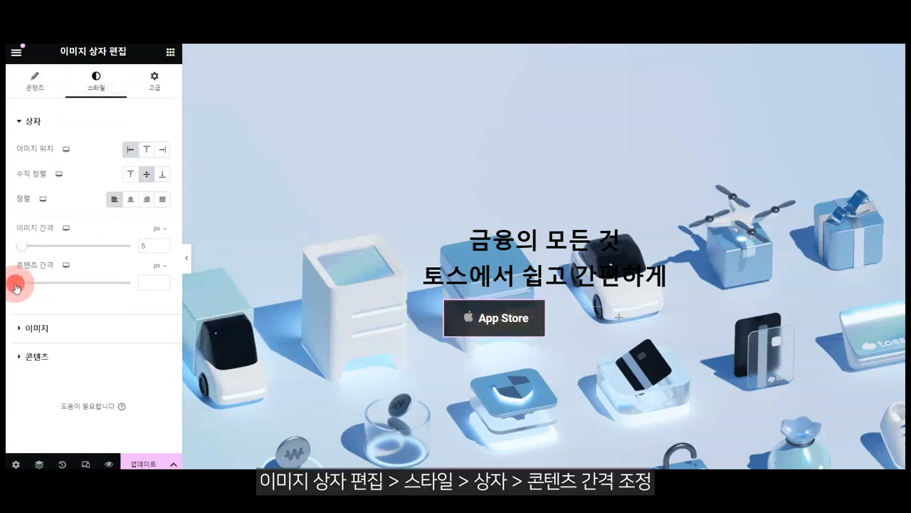
pyautogui.moveTo(17, 287); pyautogui.dragTo(39, 287)
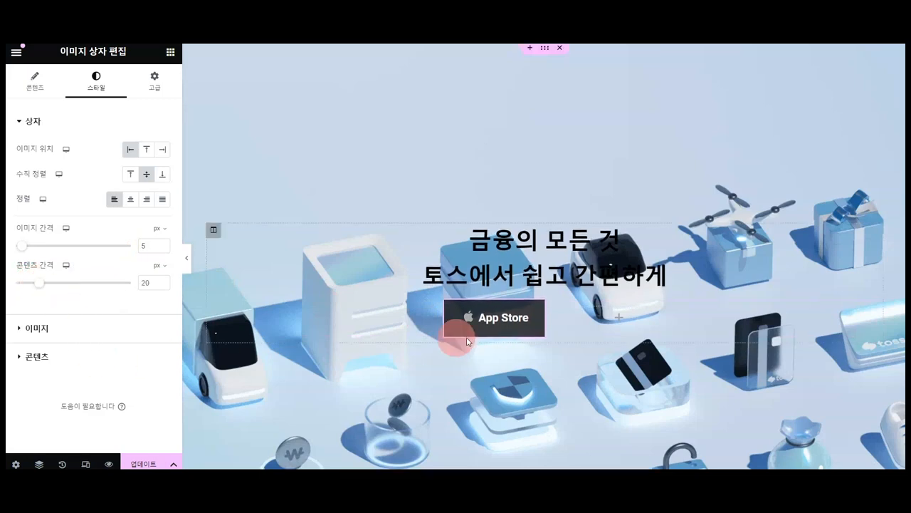
# Step: Set the line height of the App Store title's typography to 11 px
pyautogui.click(91, 363)
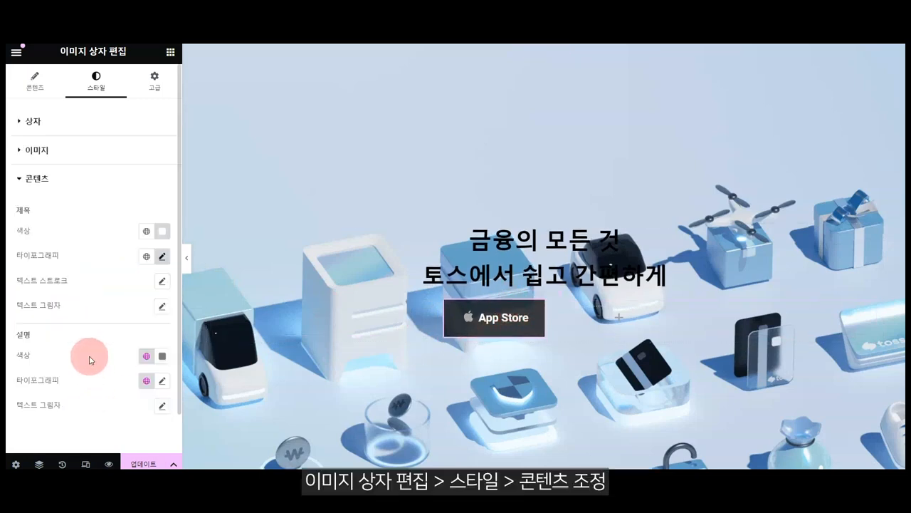
pyautogui.click(162, 258)
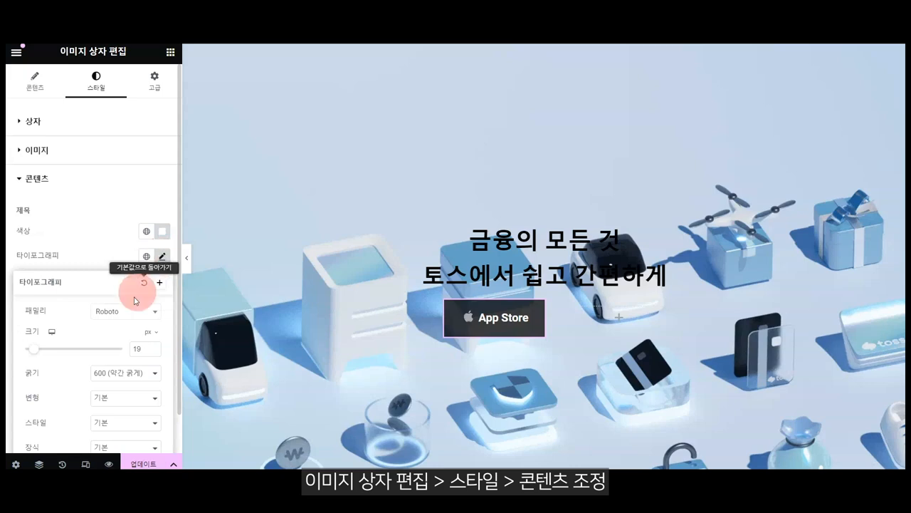
pyautogui.scroll(-2, 43, 370)
pyautogui.moveTo(24, 395); pyautogui.dragTo(55, 363)
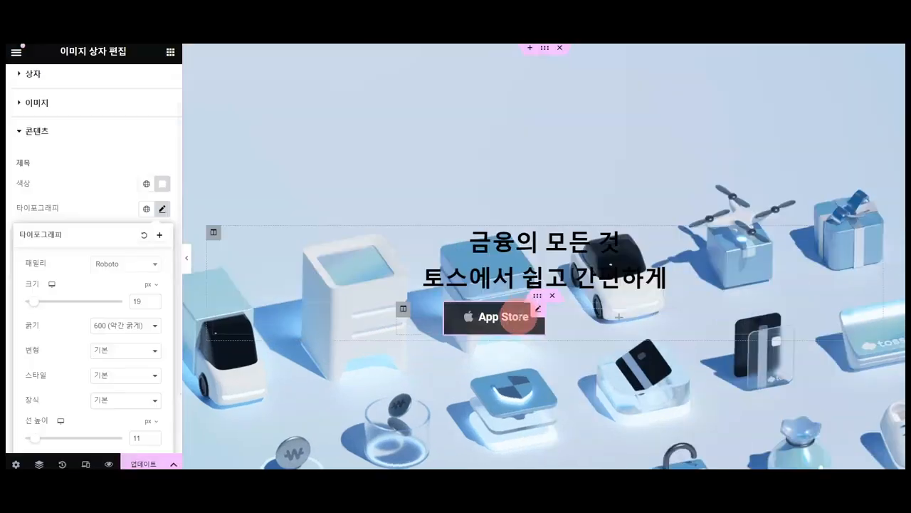
pyautogui.click(524, 315)
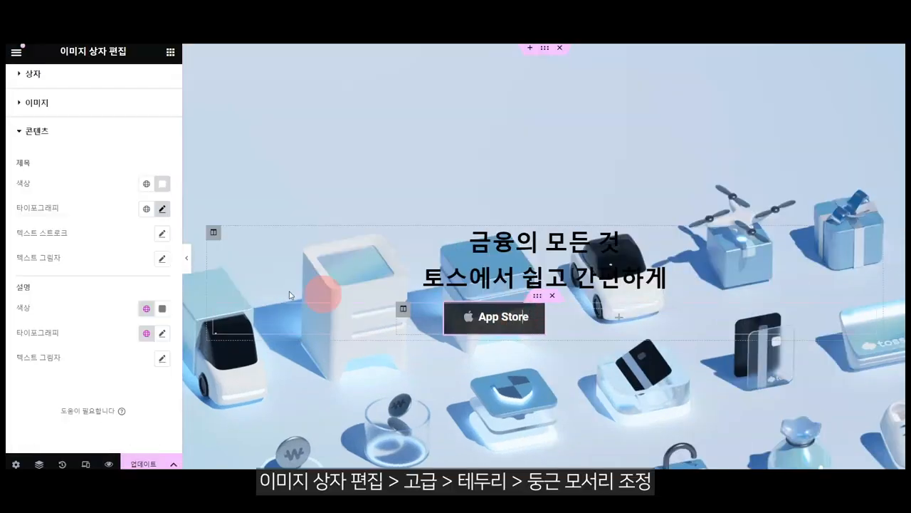
# Step: Round all corners of the App Store image box with a 10 px border radius
pyautogui.scroll(1, 121, 256)
pyautogui.click(155, 86)
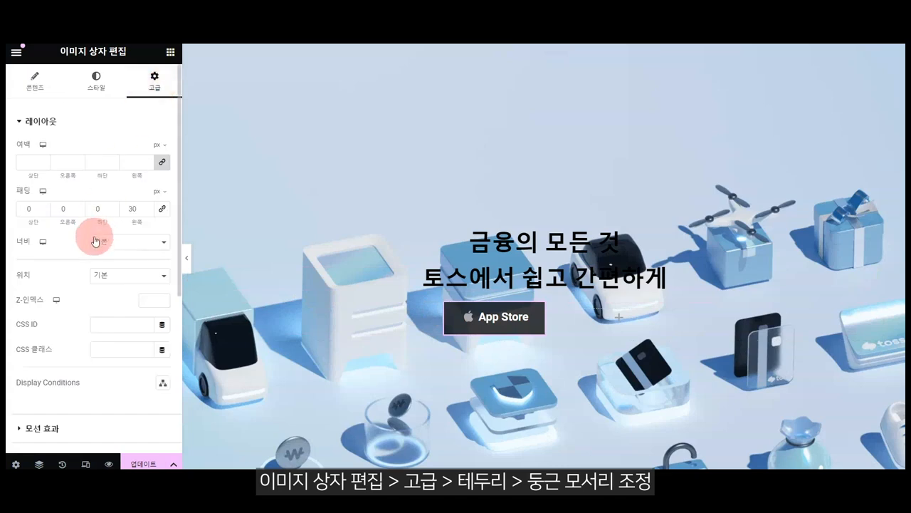
pyautogui.click(30, 326)
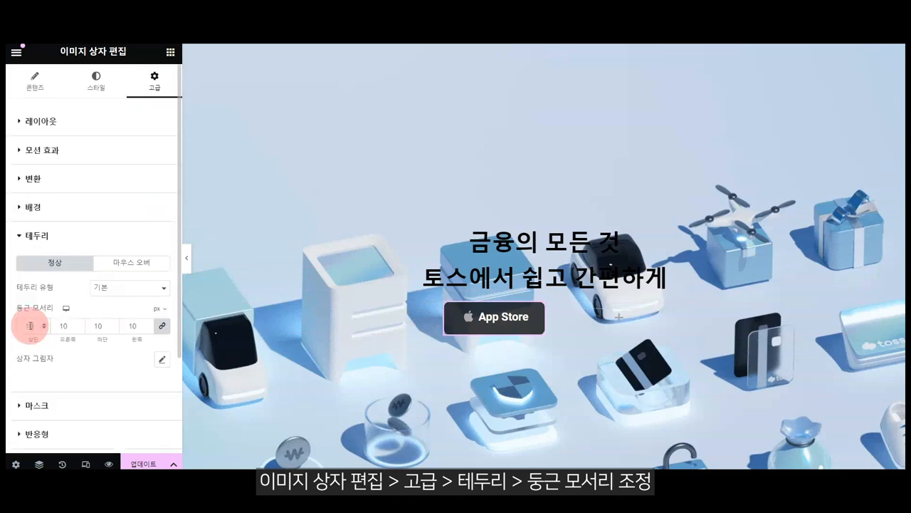
pyautogui.click(484, 334)
# Step: Duplicate the App Store image box and move the copy into the column to its right
pyautogui.rightClick(489, 318)
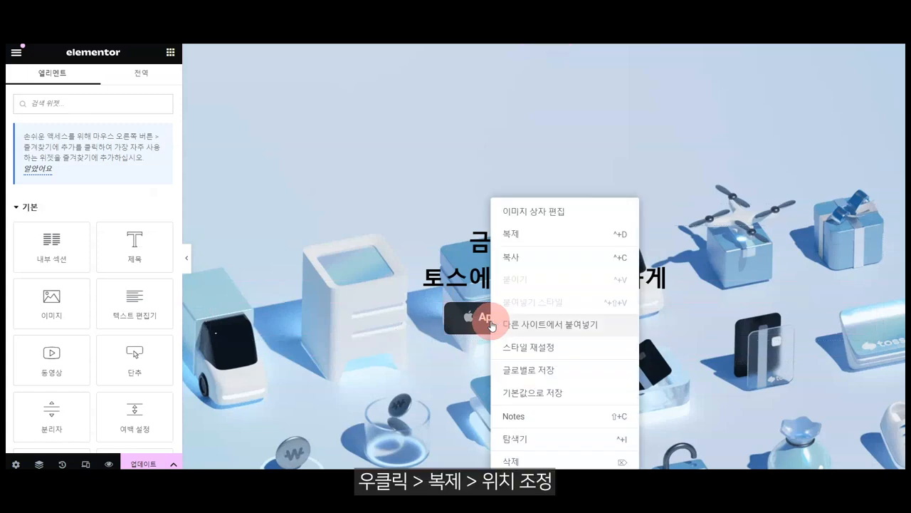
pyautogui.click(532, 238)
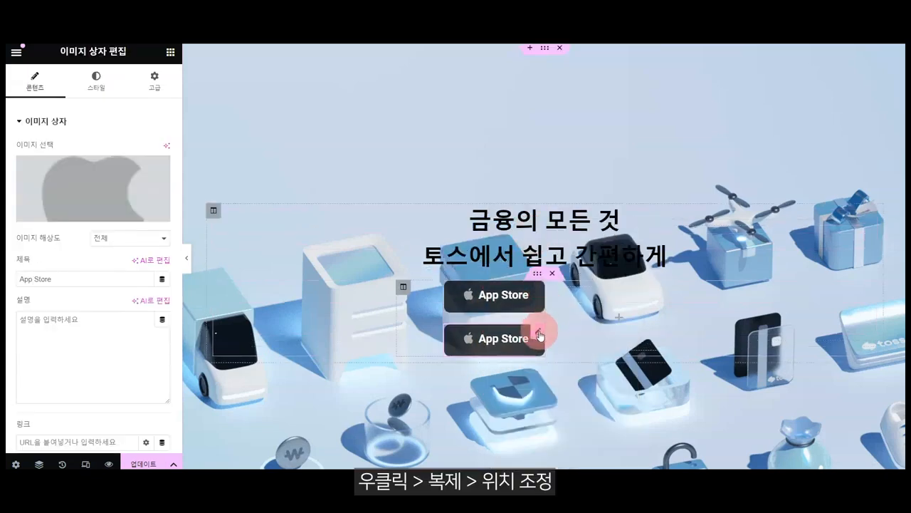
pyautogui.moveTo(539, 336); pyautogui.dragTo(625, 306)
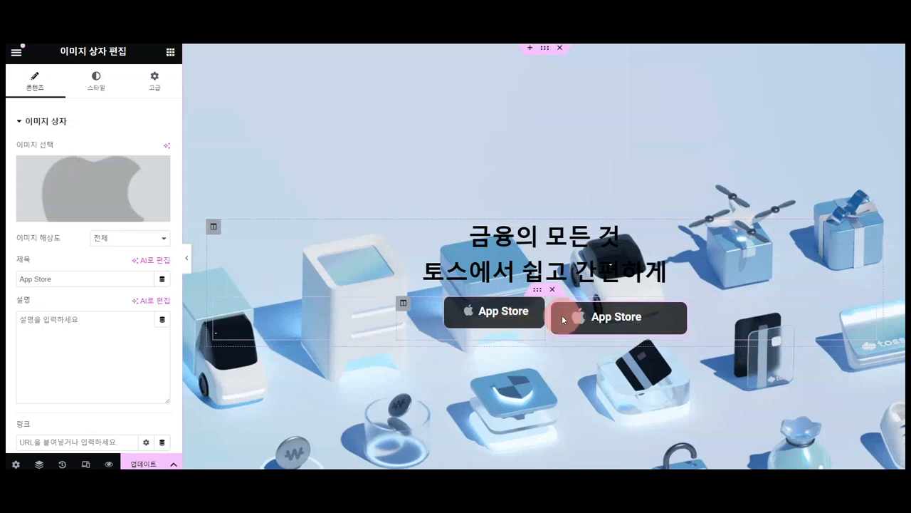
# Step: Set the right column's padding to 0 on all sides and its right margin to 50 px, with its other margins at 0
pyautogui.click(403, 304)
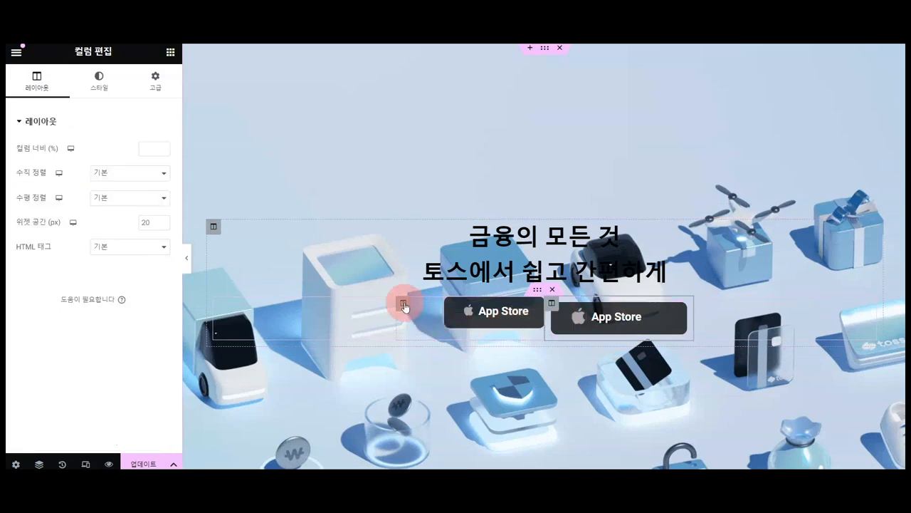
pyautogui.click(404, 305)
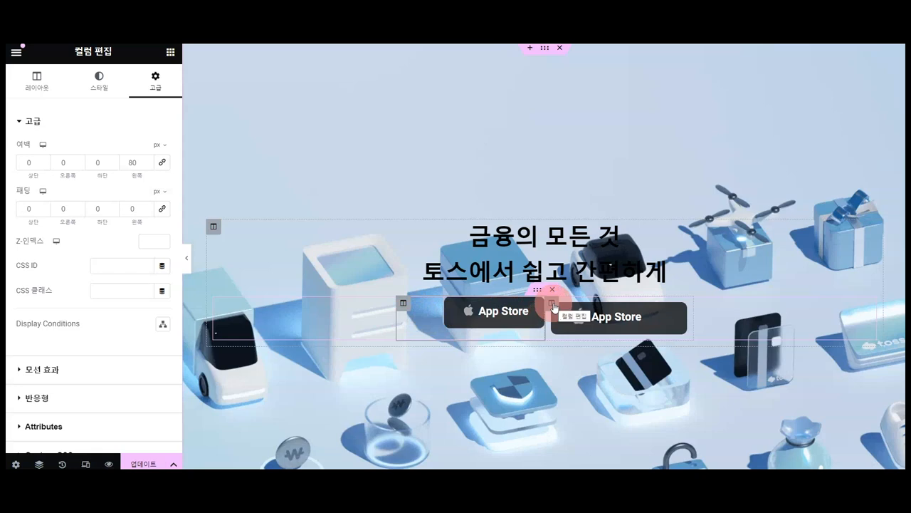
pyautogui.click(553, 305)
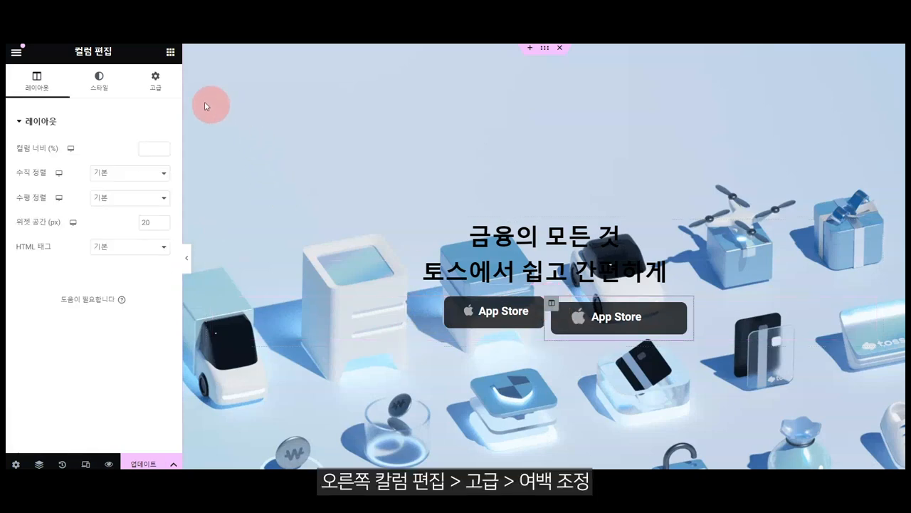
pyautogui.click(155, 80)
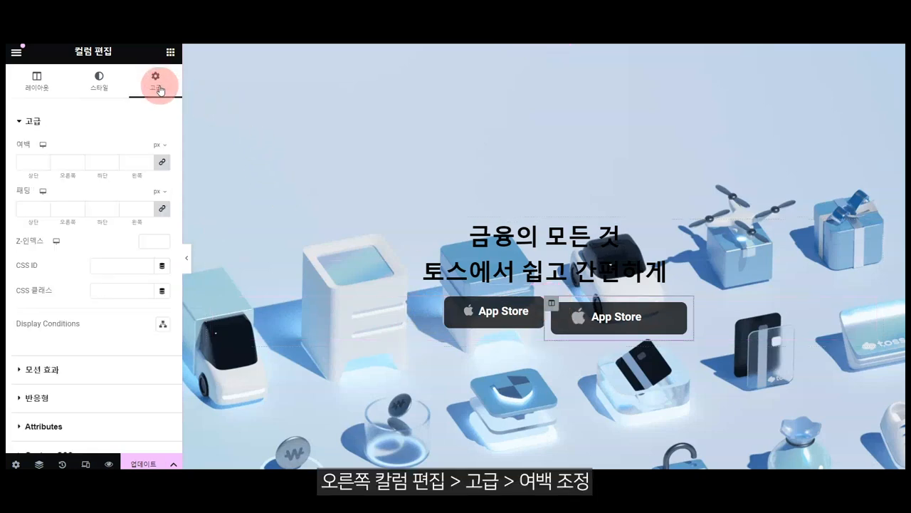
pyautogui.click(162, 206)
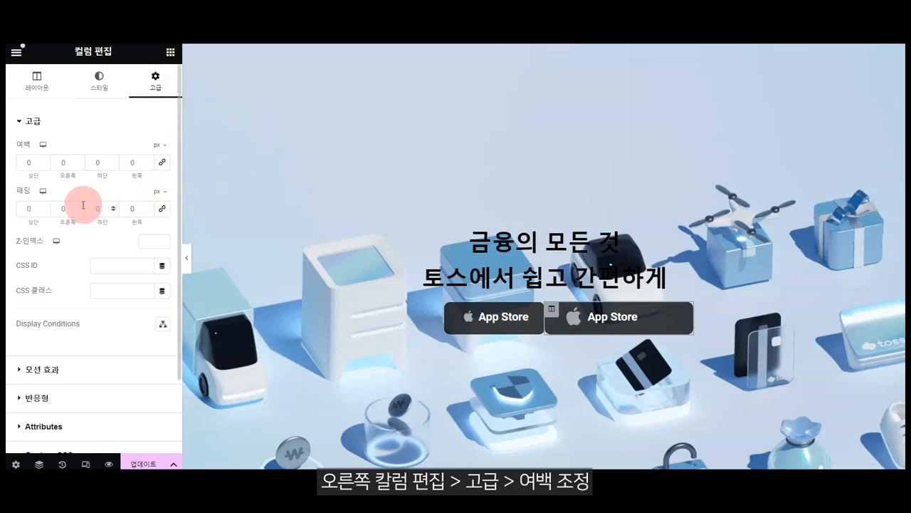
pyautogui.click(55, 164)
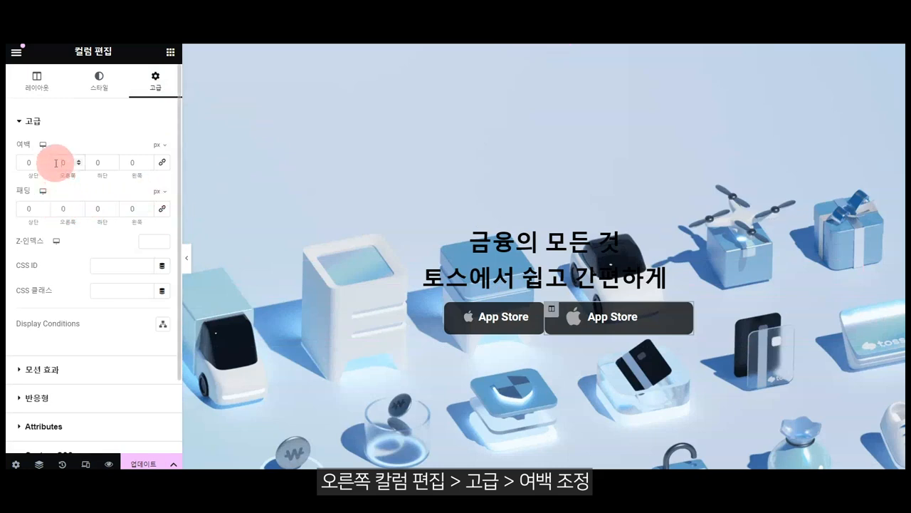
pyautogui.write('50')
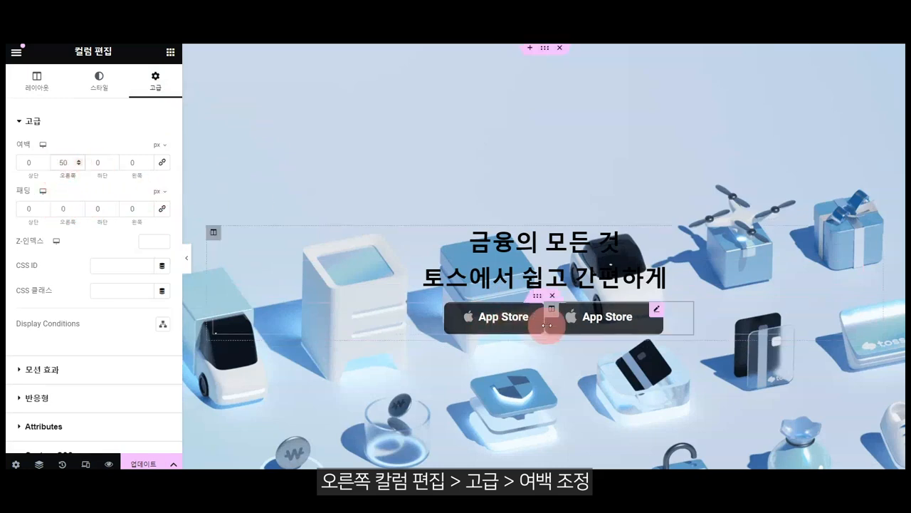
# Step: Set the right column's left margin to 5 px and the App Store column's right margin to 5 px
pyautogui.moveTo(143, 165); pyautogui.dragTo(94, 165)
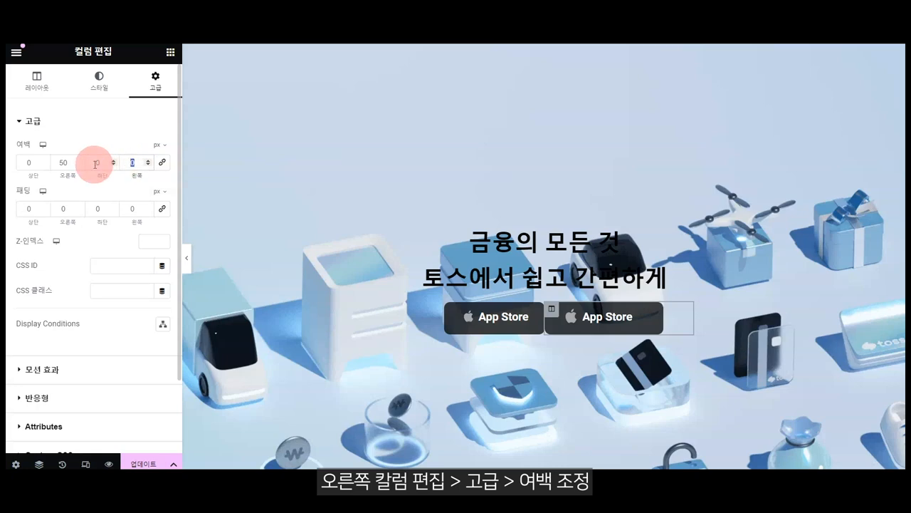
pyautogui.write('5')
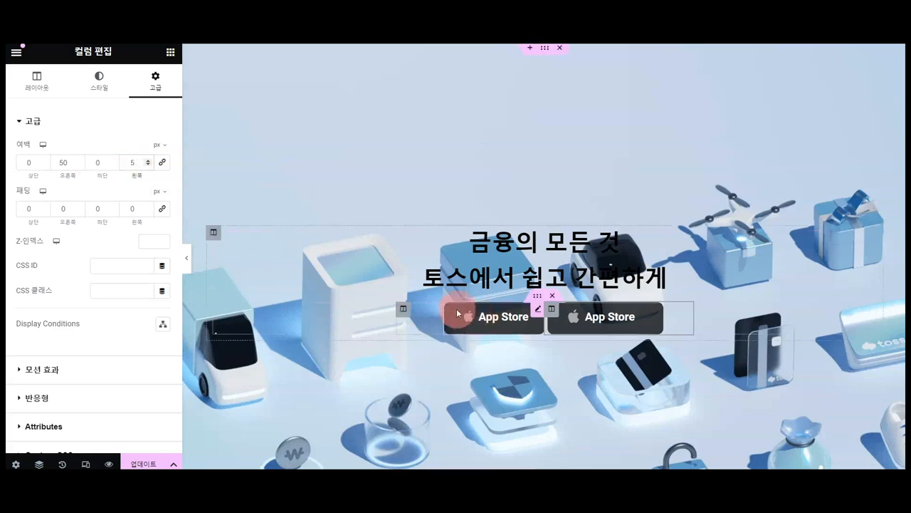
pyautogui.click(404, 309)
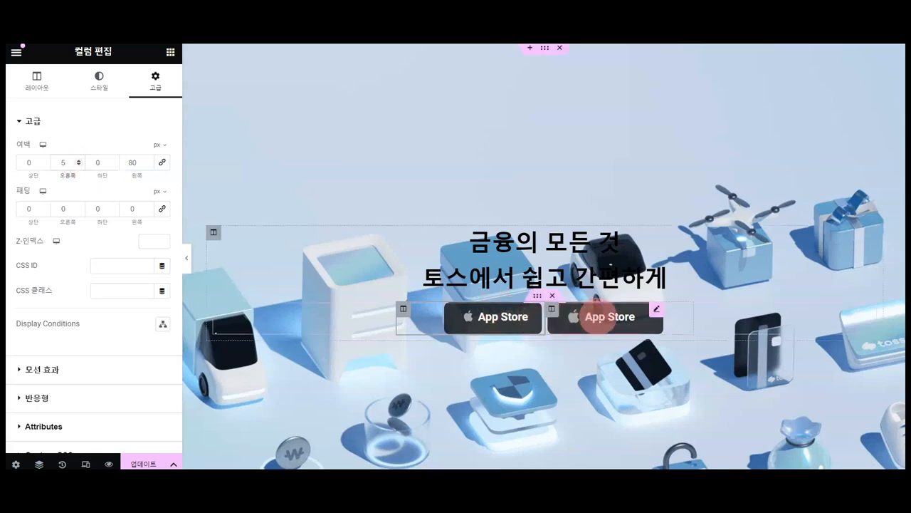
# Step: Replace the copied image box's Apple logo with the Google Play logo from the media library and title it "Google Play"
pyautogui.click(597, 317)
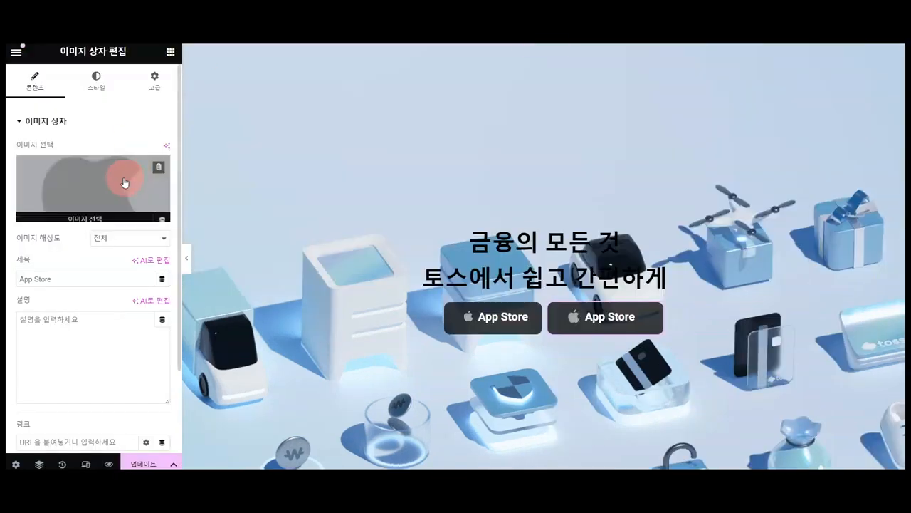
pyautogui.click(97, 189)
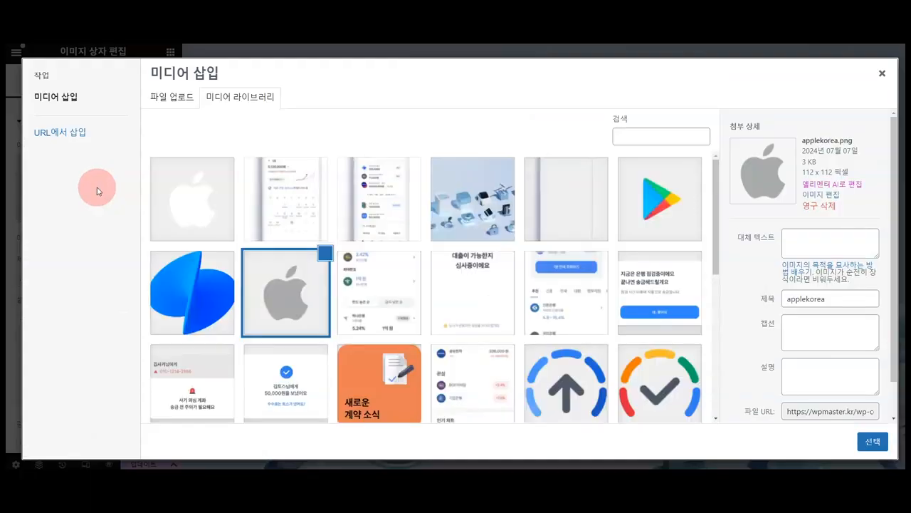
pyautogui.click(650, 198)
pyautogui.click(871, 440)
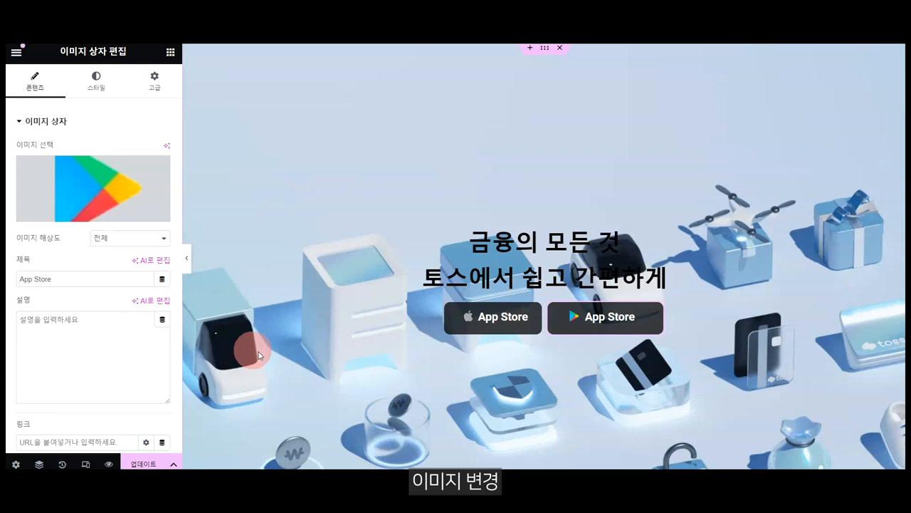
pyautogui.tripleClick(85, 278)
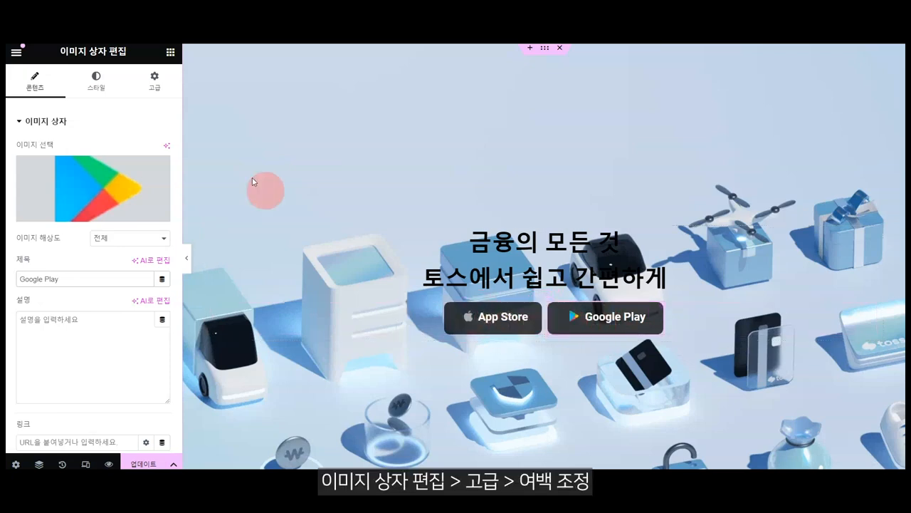
# Step: Set the Google Play image box's left padding to 15 px
pyautogui.click(153, 78)
pyautogui.moveTo(136, 208); pyautogui.dragTo(104, 208)
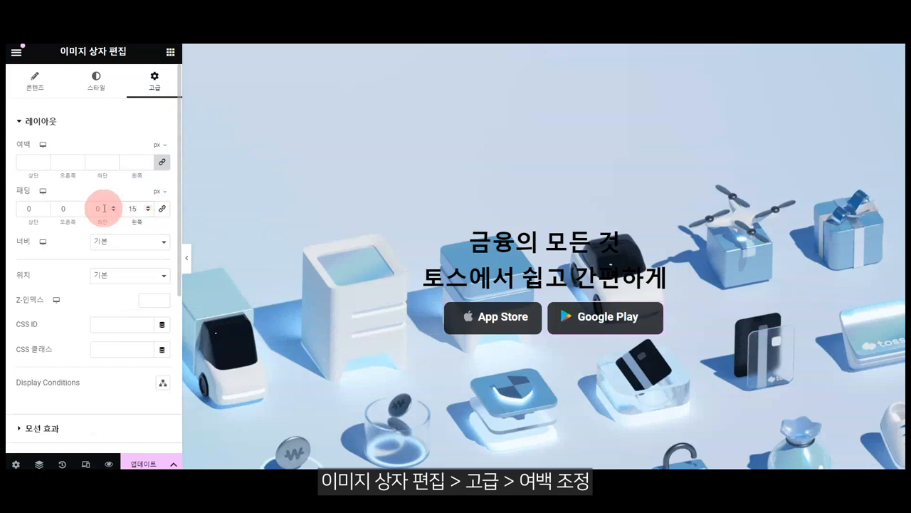
pyautogui.click(301, 75)
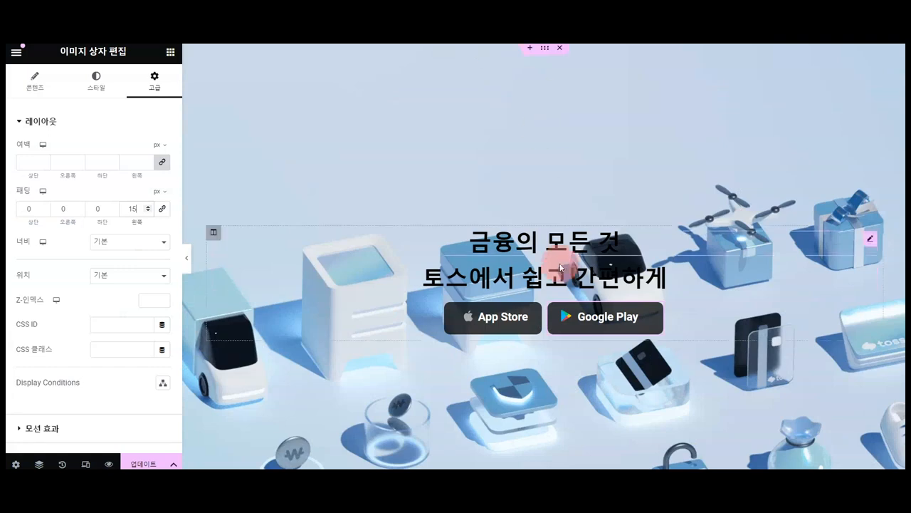
# Step: Set the App Store title's font size to 17 px
pyautogui.click(526, 319)
pyautogui.click(96, 79)
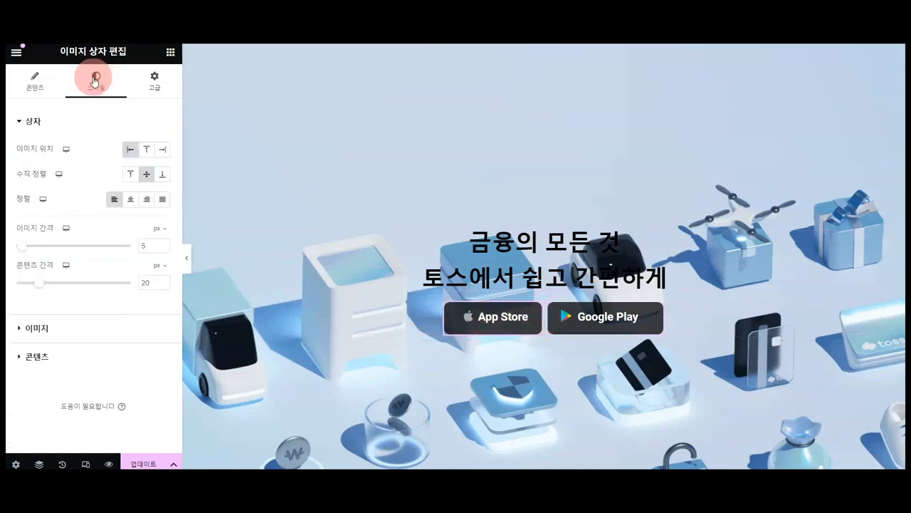
pyautogui.click(98, 343)
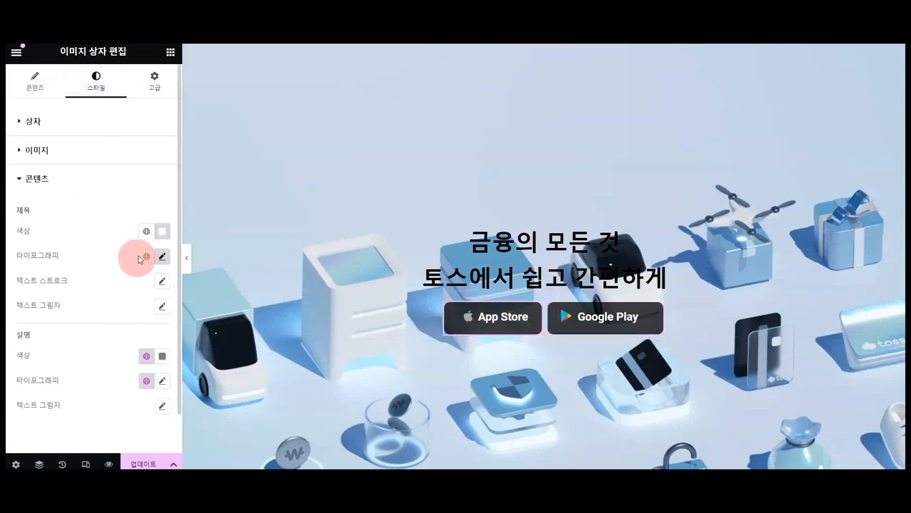
pyautogui.click(161, 256)
pyautogui.write('17')
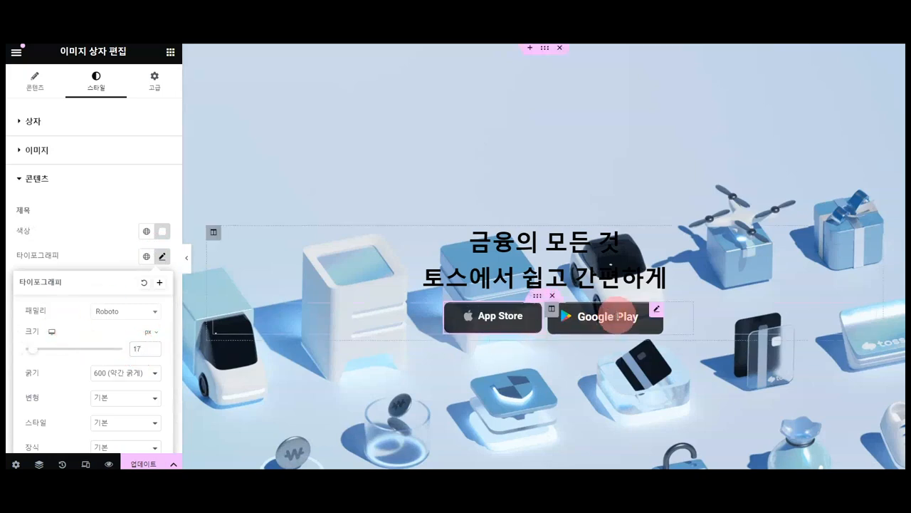
# Step: Set the Google Play title's font size to 18 px and its weight to 500
pyautogui.click(28, 81)
pyautogui.click(95, 91)
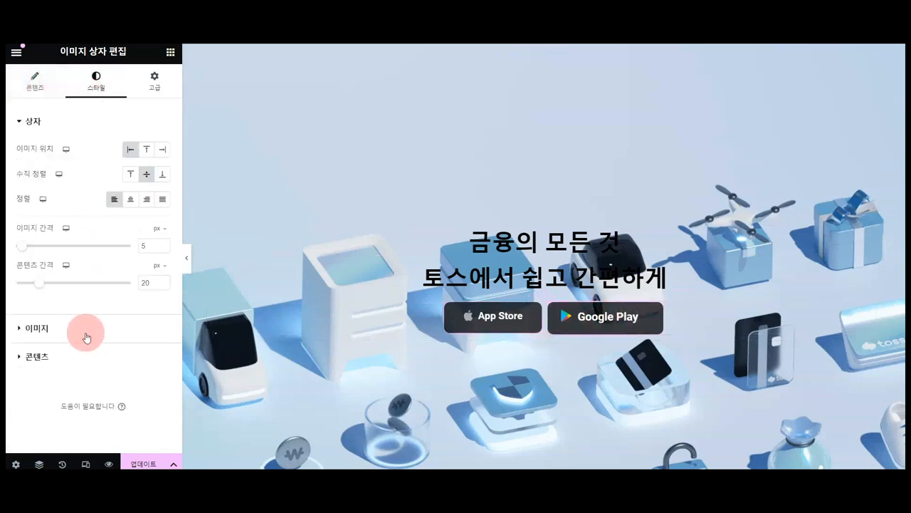
pyautogui.click(97, 356)
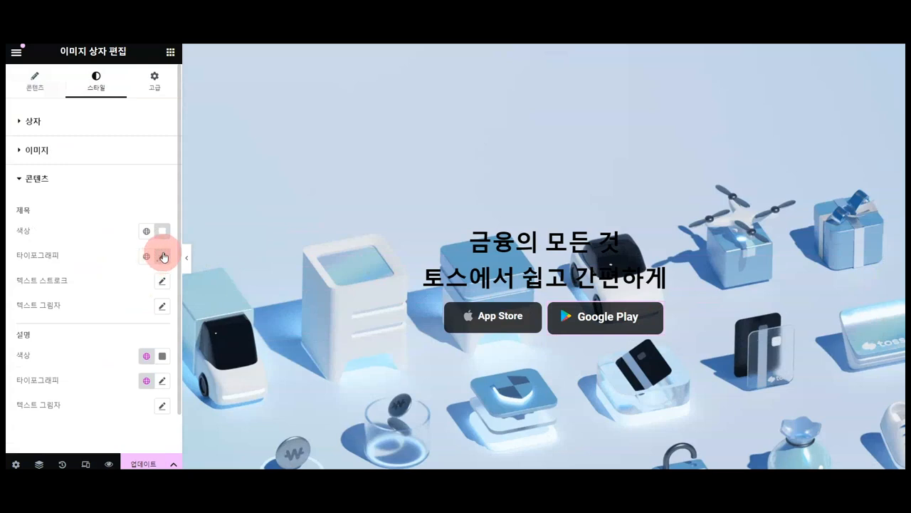
pyautogui.click(162, 256)
pyautogui.click(146, 348)
pyautogui.write('1')
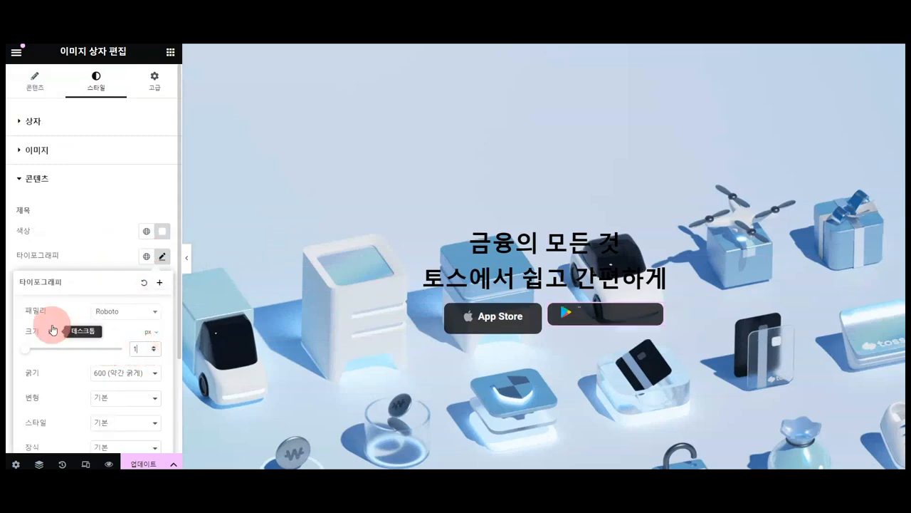
pyautogui.write('8')
pyautogui.click(122, 374)
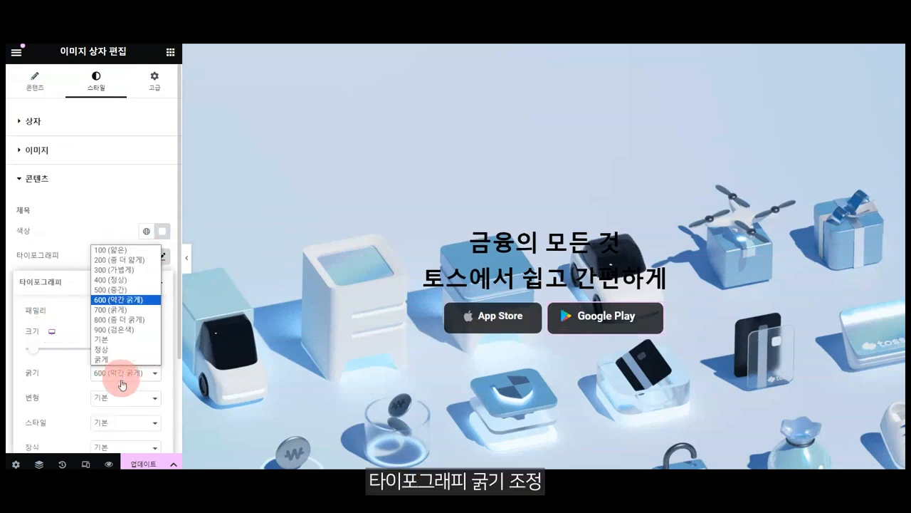
pyautogui.click(128, 290)
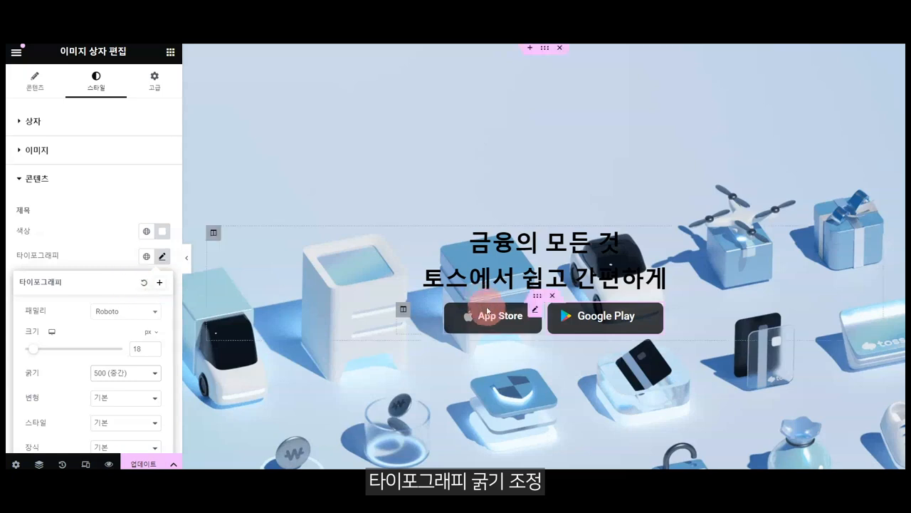
# Step: Set the App Store title's font weight to 500 and save the page update
pyautogui.click(484, 315)
pyautogui.click(101, 356)
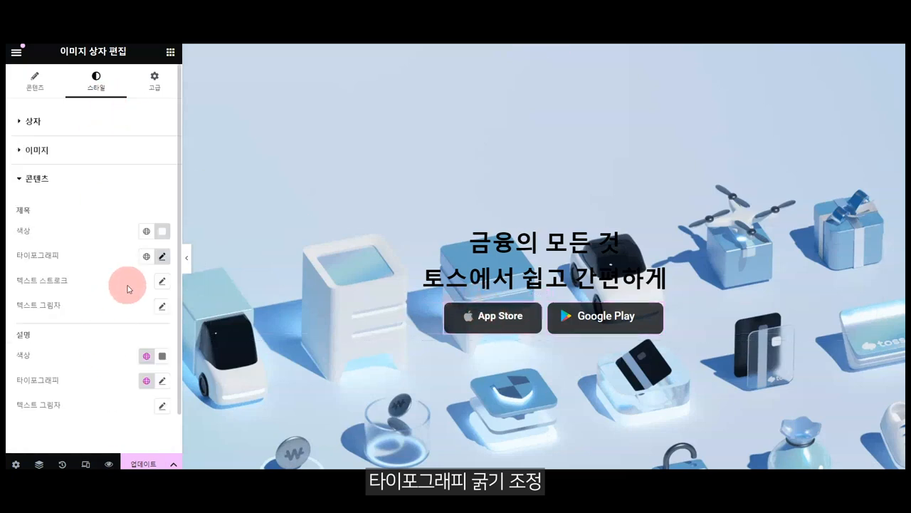
pyautogui.click(162, 255)
pyautogui.click(121, 375)
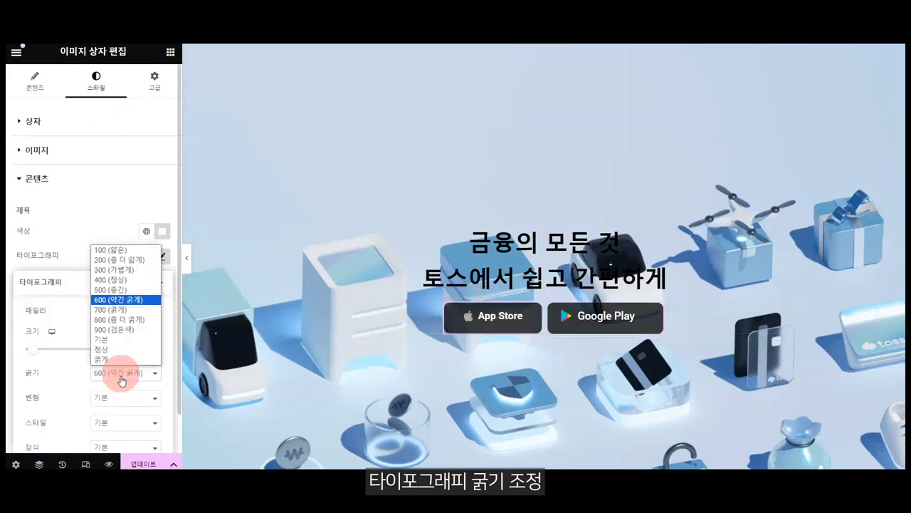
pyautogui.click(129, 290)
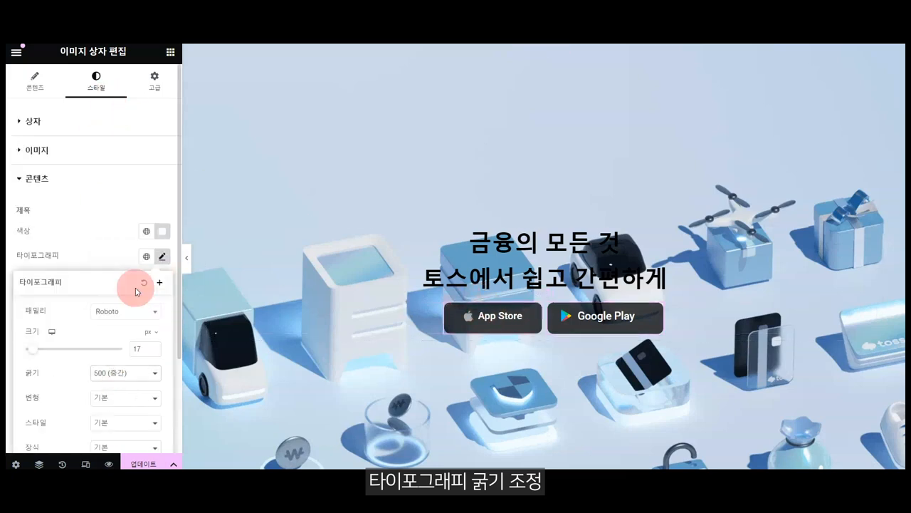
pyautogui.click(137, 461)
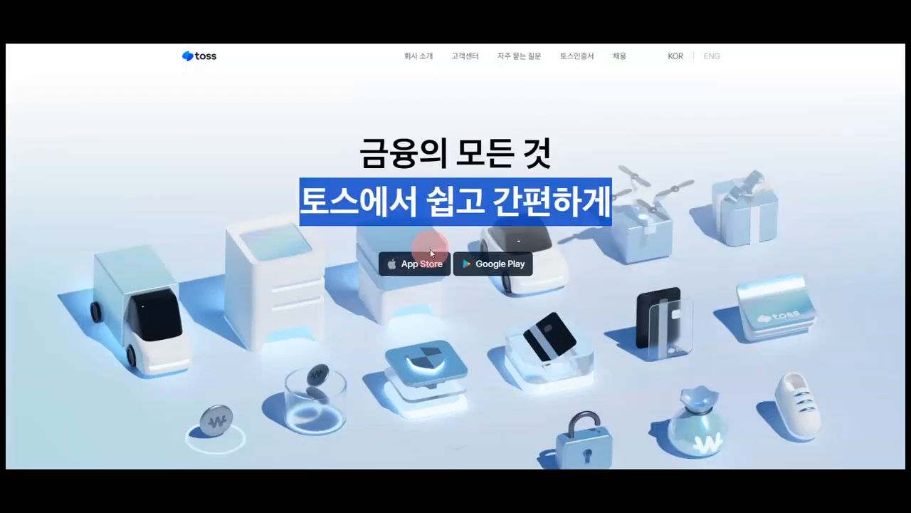
pyautogui.click(750, 171)
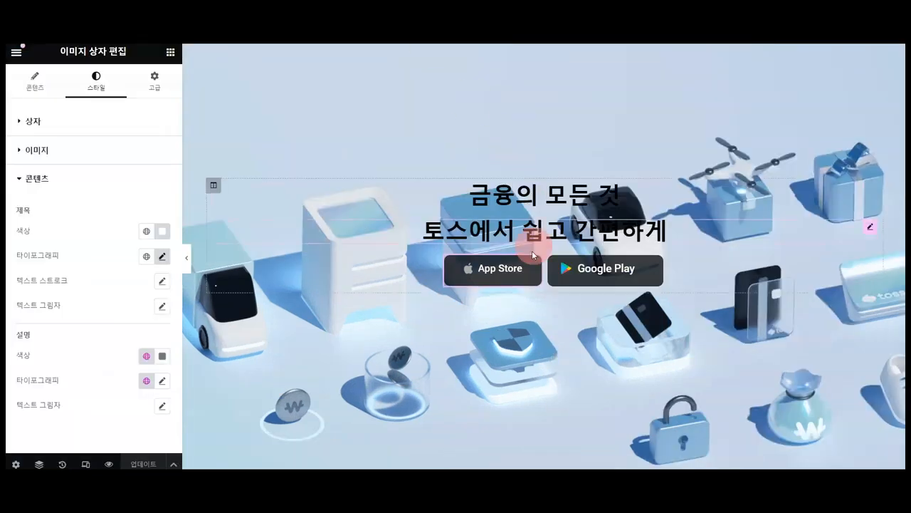
# Step: Unlink the margins of the inner section holding the store buttons and set its top margin to 10 px
pyautogui.click(537, 250)
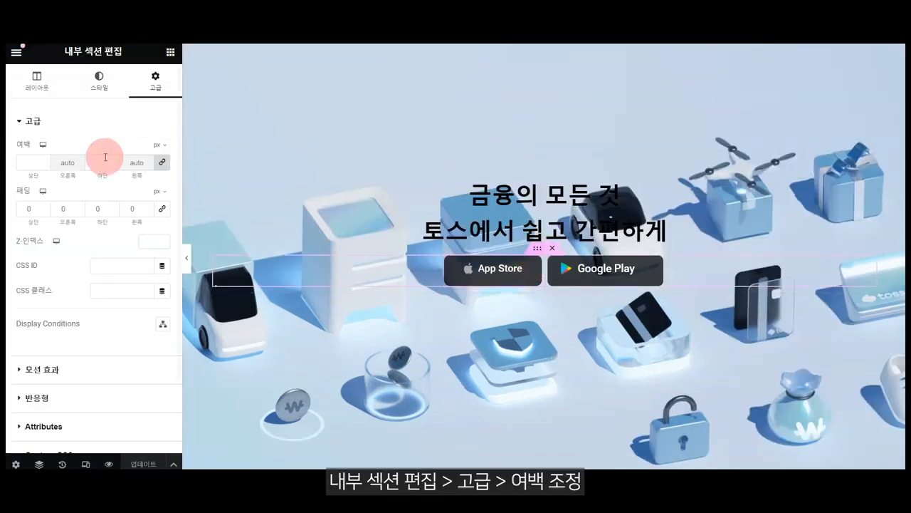
pyautogui.click(164, 166)
pyautogui.click(27, 164)
pyautogui.write('10')
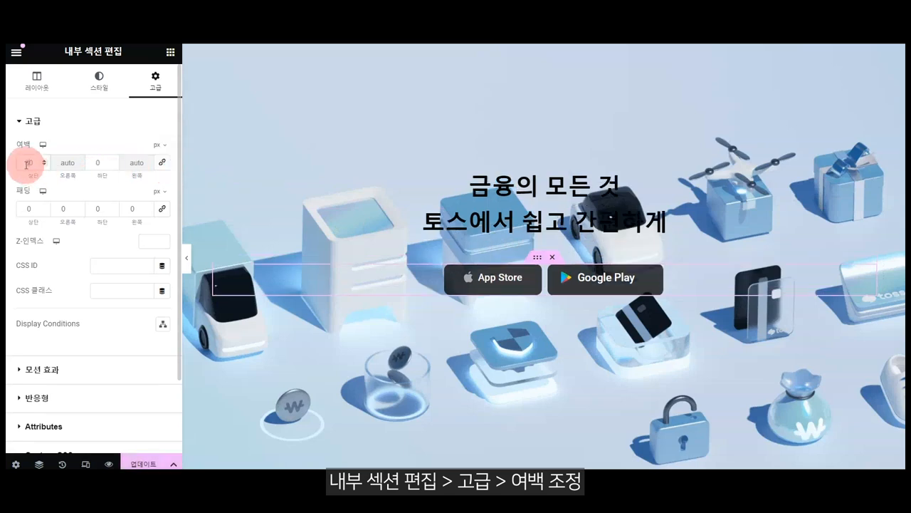
# Step: Unlink the padding of the column holding the headings and store buttons, and set its bottom padding to 150 px
pyautogui.click(533, 170)
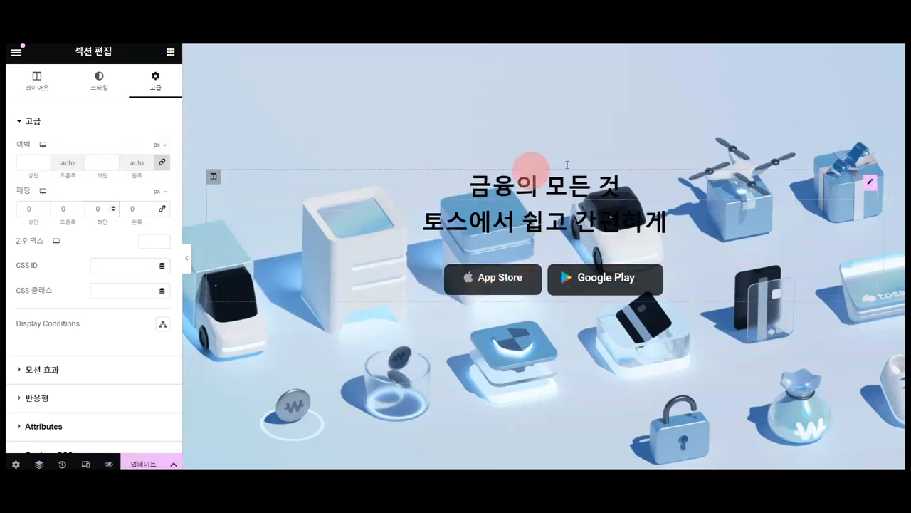
pyautogui.click(214, 177)
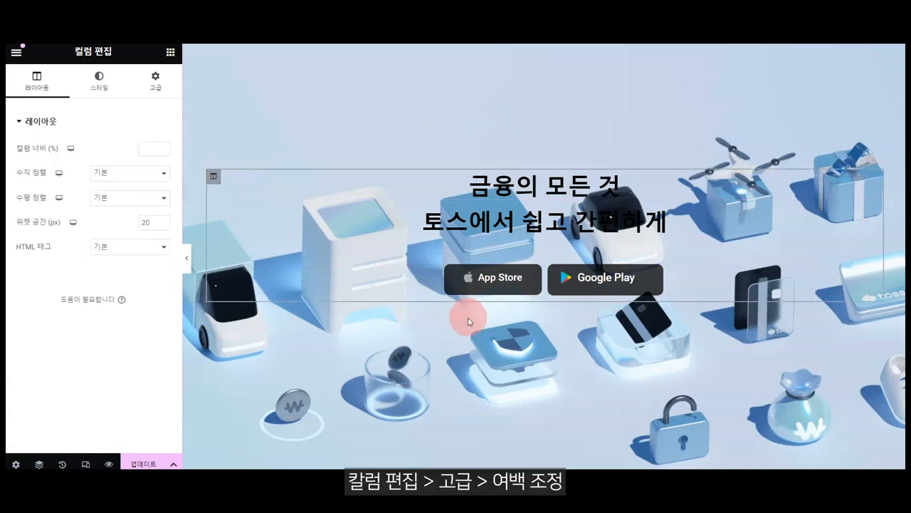
pyautogui.click(155, 84)
pyautogui.click(162, 208)
pyautogui.click(93, 206)
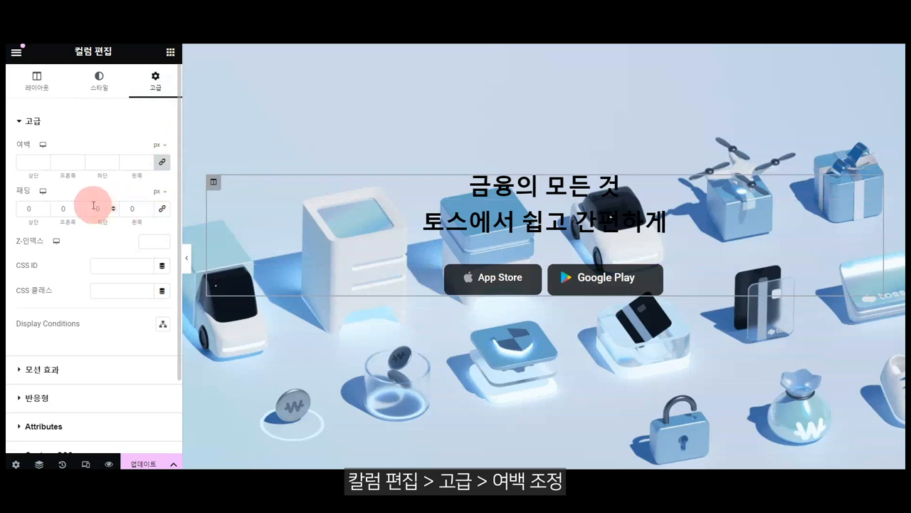
pyautogui.write('100')
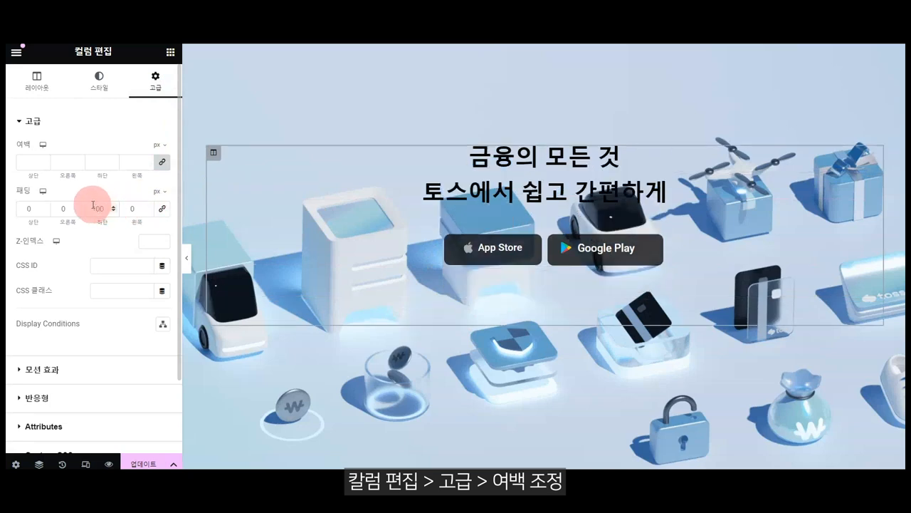
pyautogui.moveTo(108, 207); pyautogui.dragTo(47, 213)
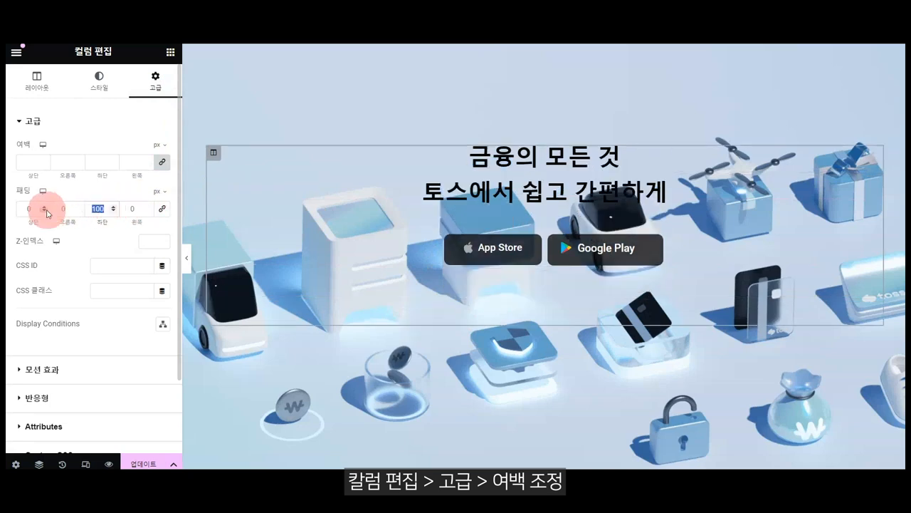
pyautogui.write('150')
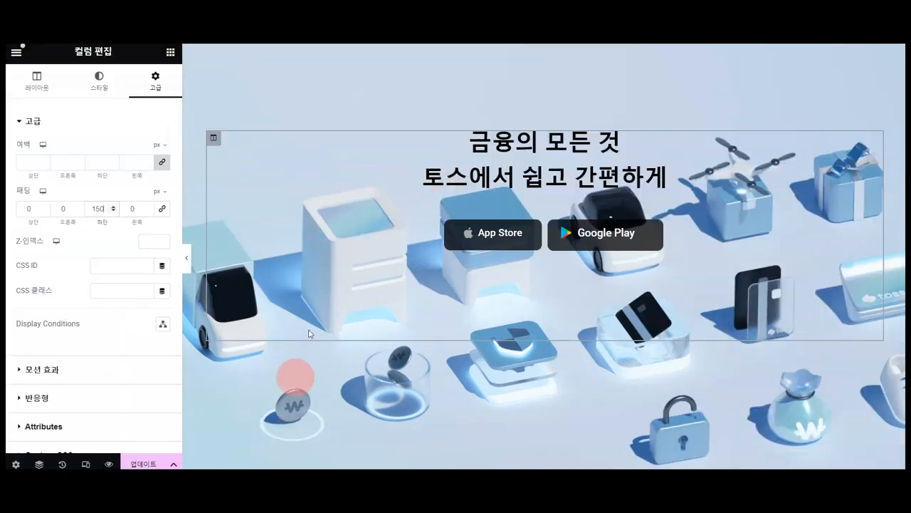
# Step: Give the hero section a gradient background overlay with white (#FFFFFF) as its first colour
pyautogui.click(319, 78)
pyautogui.rightClick(318, 78)
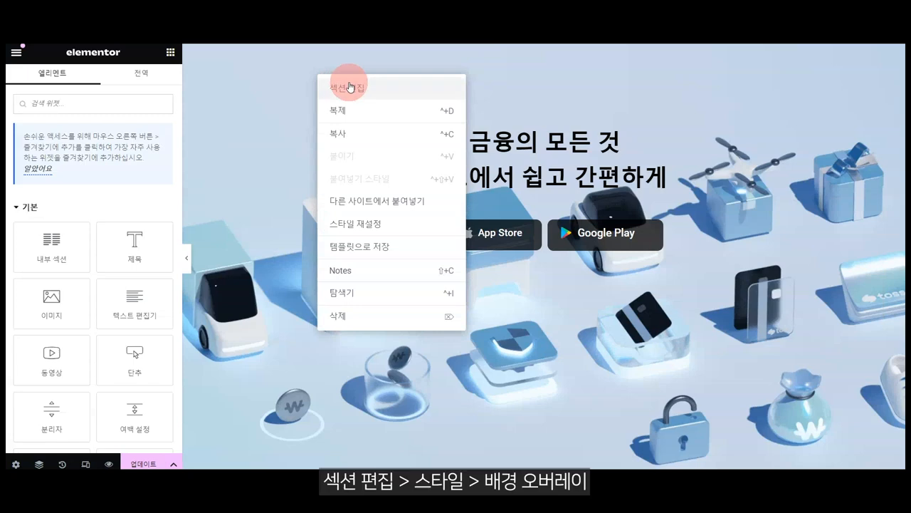
pyautogui.click(346, 86)
pyautogui.click(98, 84)
pyautogui.scroll(-5, 81, 326)
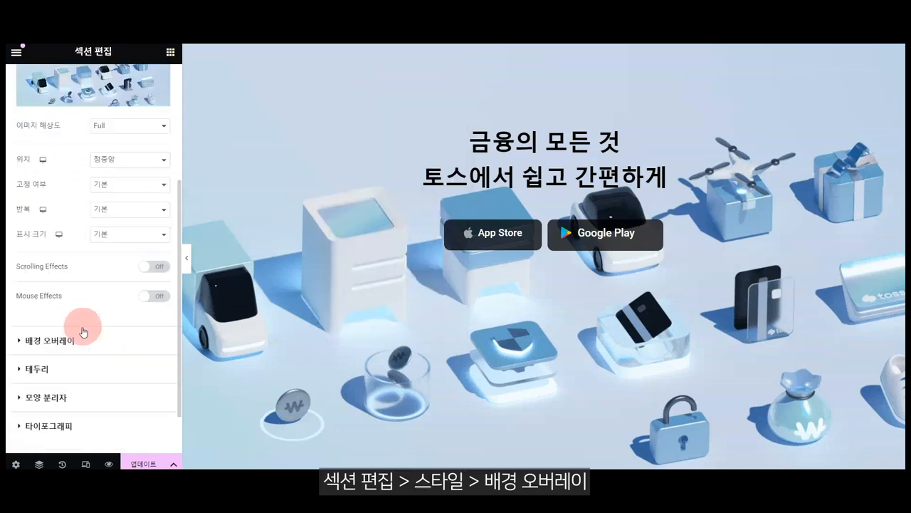
pyautogui.click(83, 335)
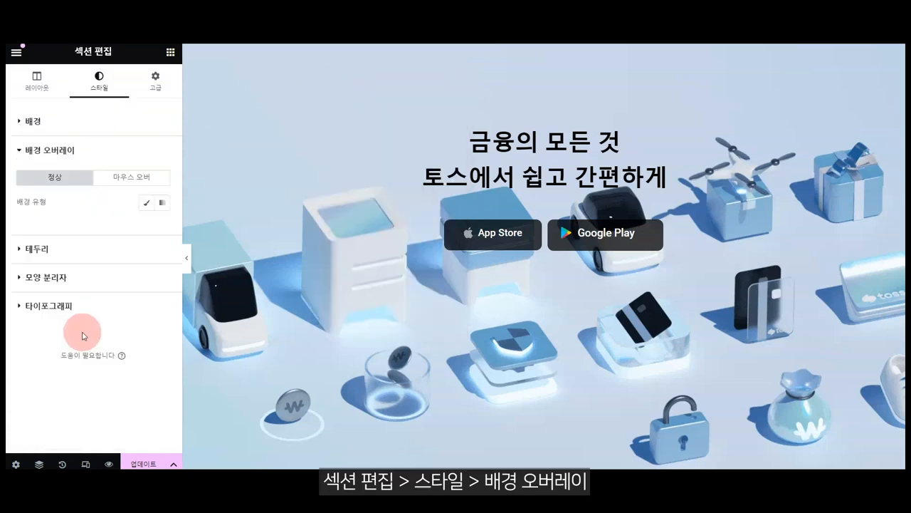
pyautogui.click(163, 203)
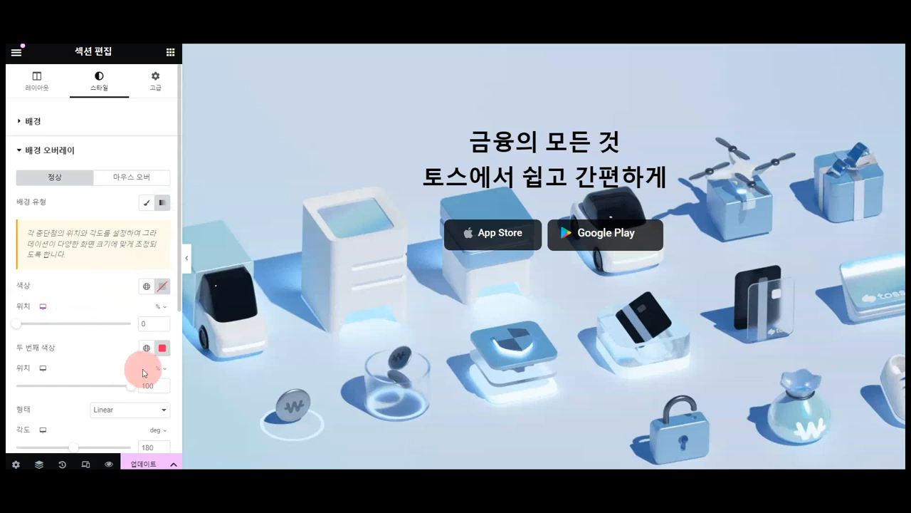
pyautogui.click(162, 285)
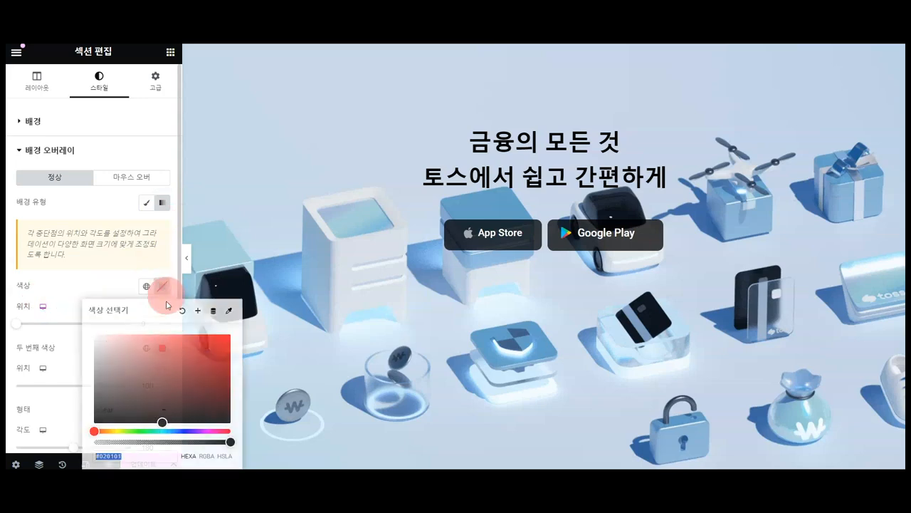
pyautogui.click(80, 288)
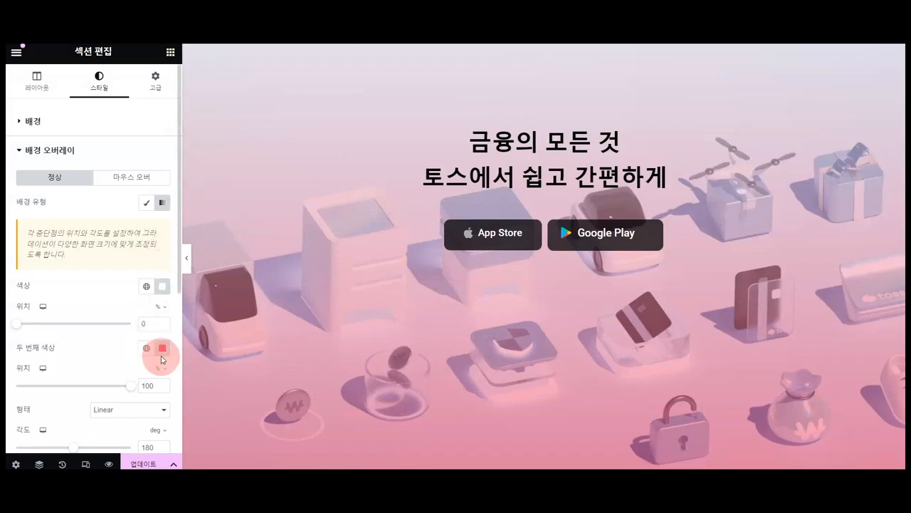
# Step: Make the overlay gradient's second colour fully transparent (#F2295B00) and set the overlay opacity to 0.69
pyautogui.click(162, 348)
pyautogui.moveTo(177, 303); pyautogui.dragTo(95, 306)
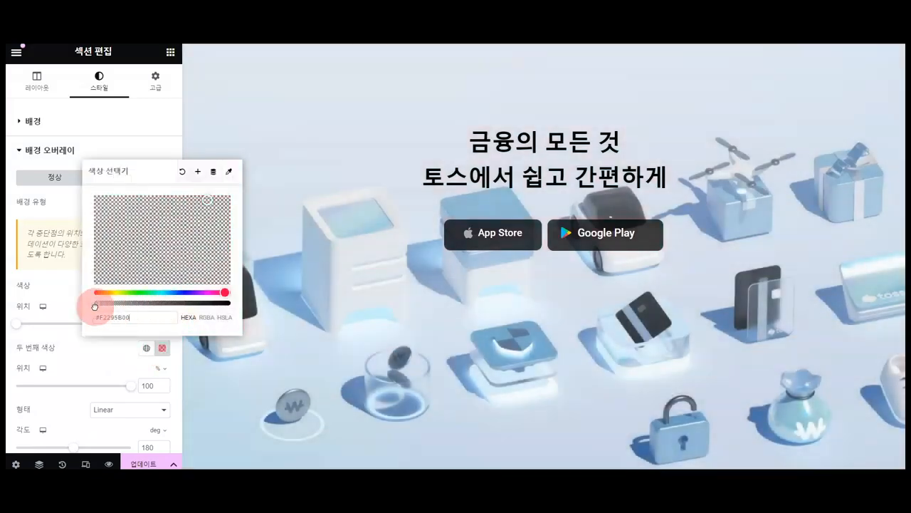
pyautogui.click(57, 291)
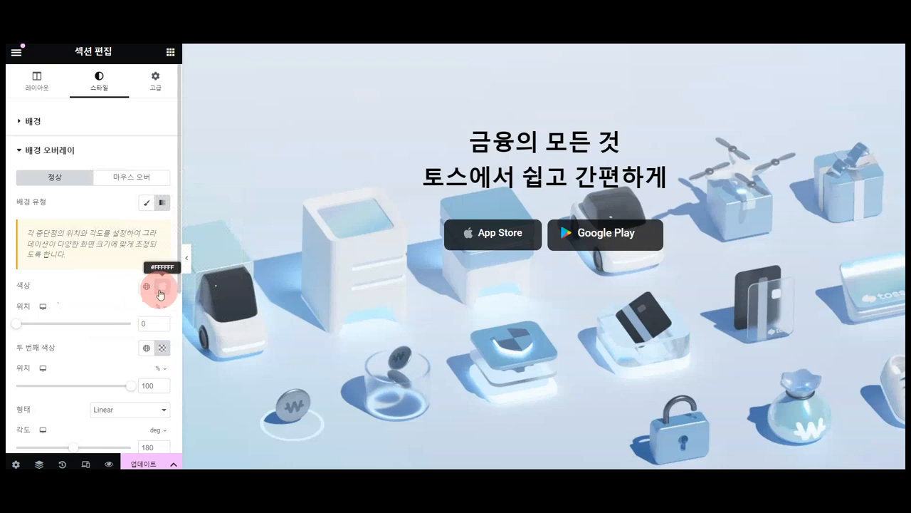
pyautogui.scroll(-2, 118, 320)
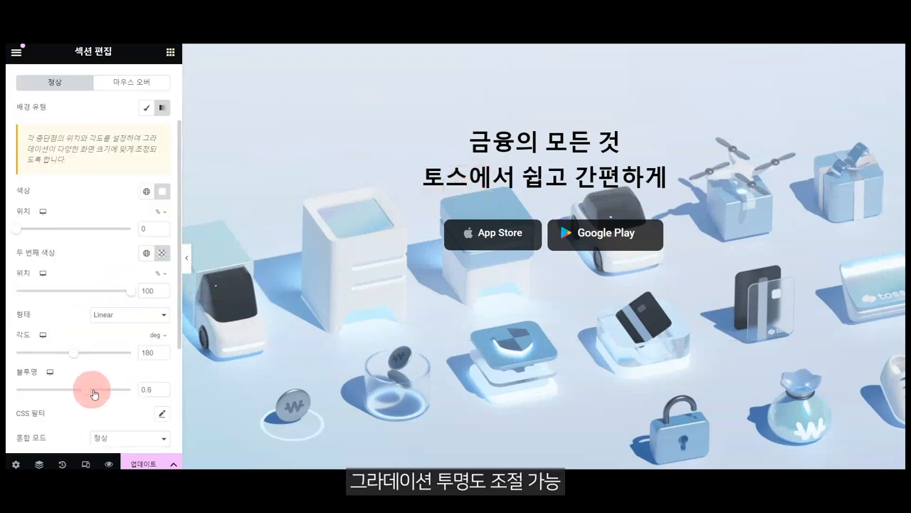
pyautogui.moveTo(95, 393)
pyautogui.mouseDown()
pyautogui.moveTo(116, 393)
pyautogui.moveTo(27, 402)
pyautogui.moveTo(76, 388)
pyautogui.moveTo(73, 403)
pyautogui.moveTo(99, 402)
pyautogui.mouseUp()
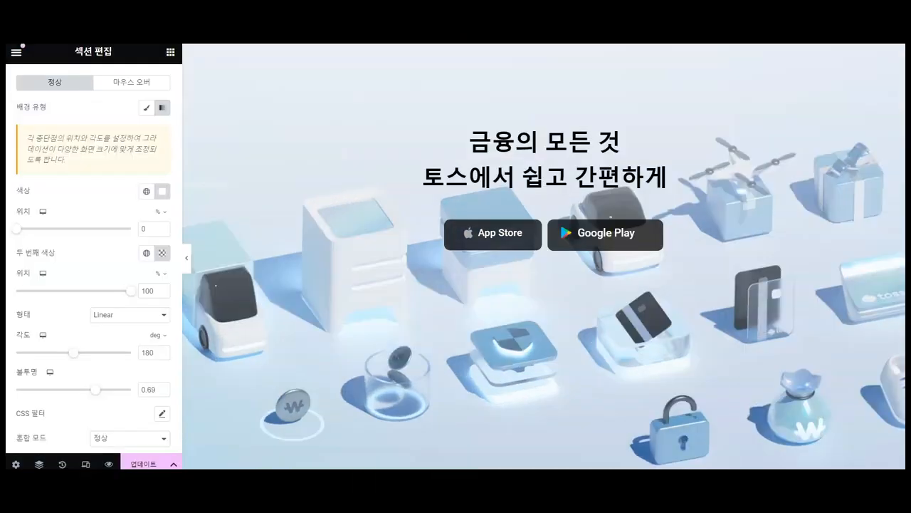
# Step: Increase the font size of the heading "금융의 모든 것" while keeping its 600 weight
pyautogui.click(516, 142)
pyautogui.click(163, 199)
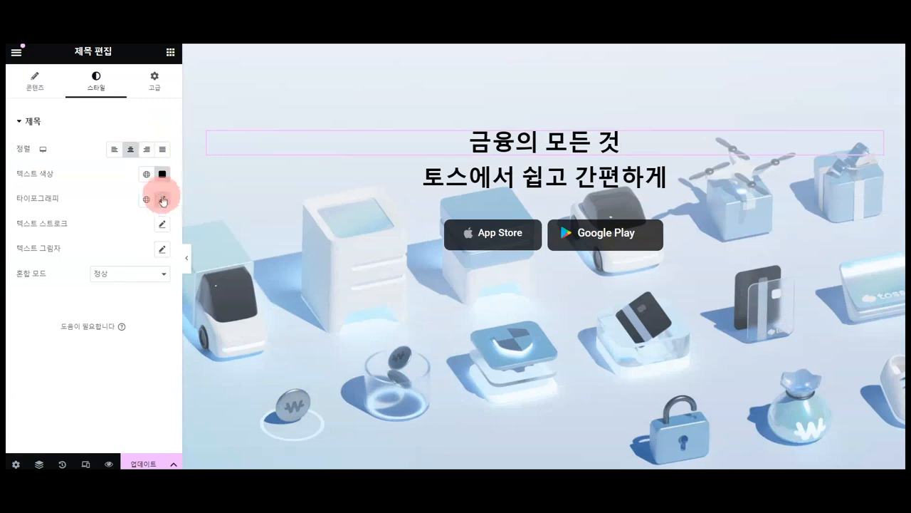
pyautogui.click(137, 293)
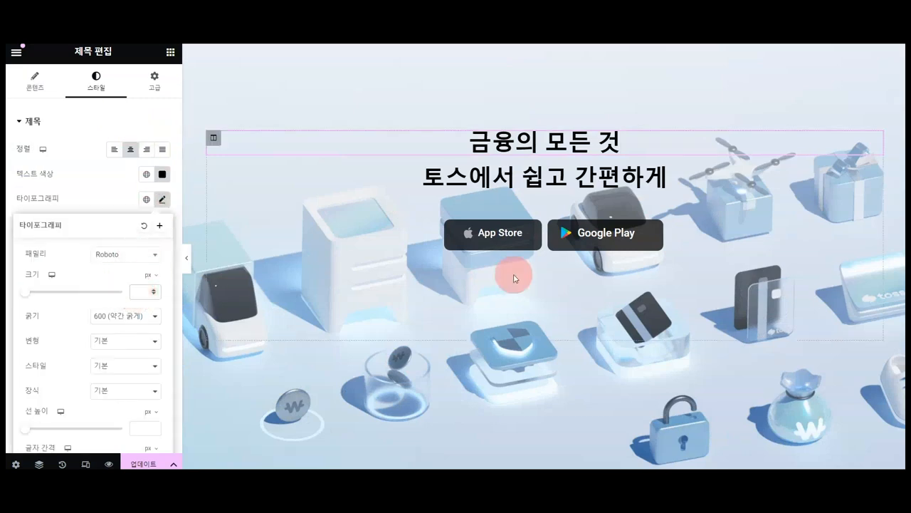
pyautogui.moveTo(55, 291)
pyautogui.mouseDown()
pyautogui.moveTo(47, 297)
pyautogui.moveTo(55, 298)
pyautogui.mouseUp()
# Step: Copy the "금융의 모든 것" heading's style onto "토스에서 쉽고 간편하게" and save the page update
pyautogui.rightClick(482, 146)
pyautogui.click(507, 204)
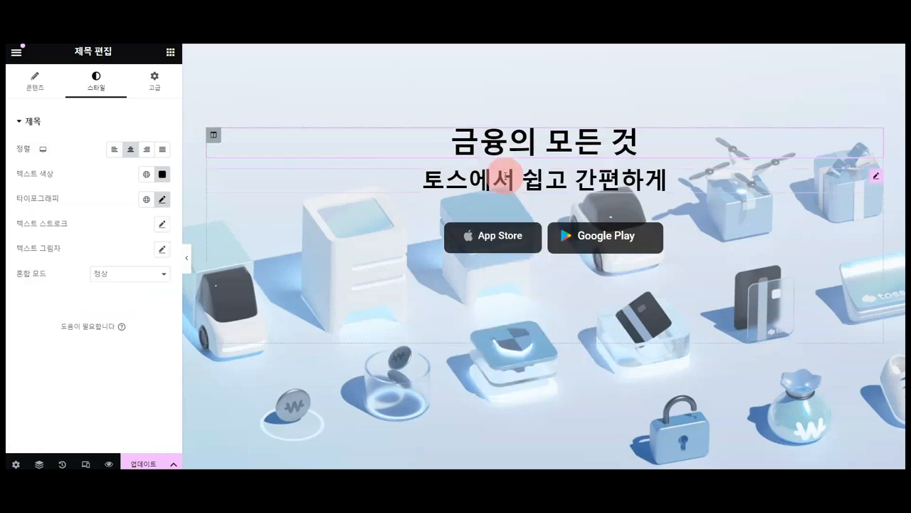
pyautogui.rightClick(502, 176)
pyautogui.click(545, 279)
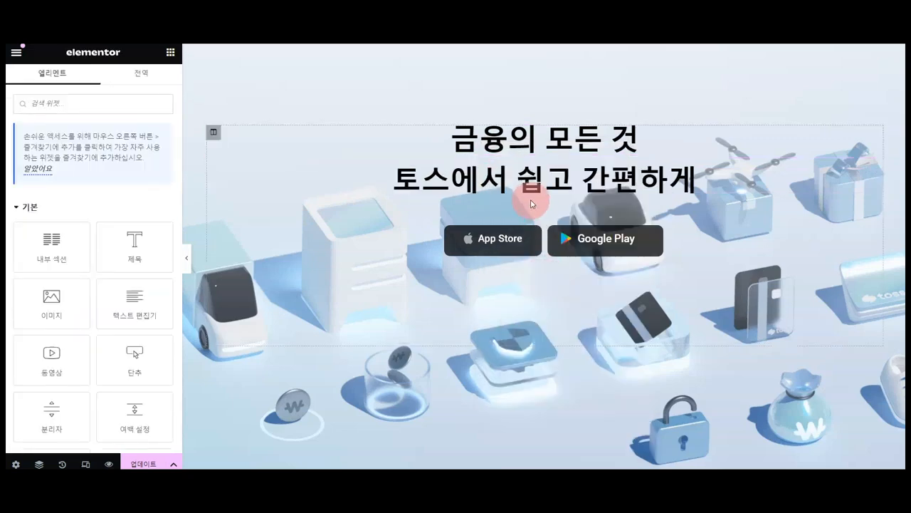
pyautogui.rightClick(472, 175)
pyautogui.click(531, 283)
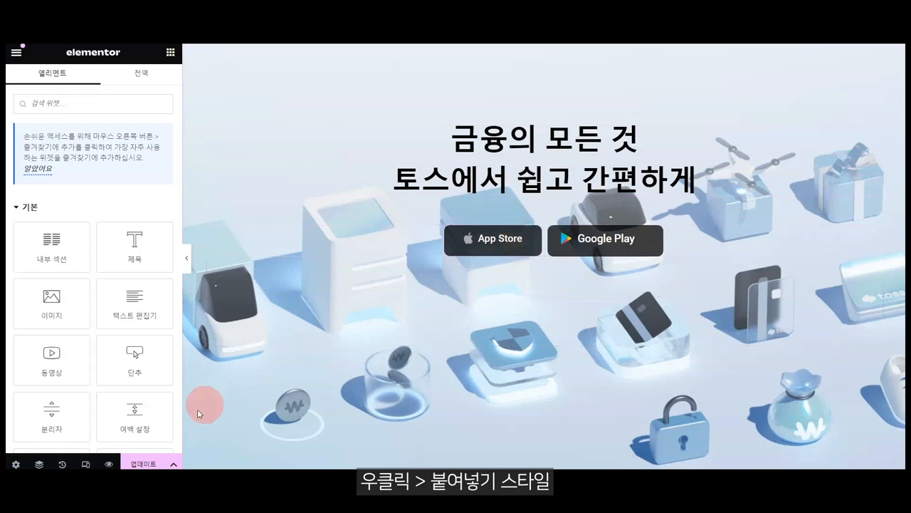
pyautogui.click(139, 463)
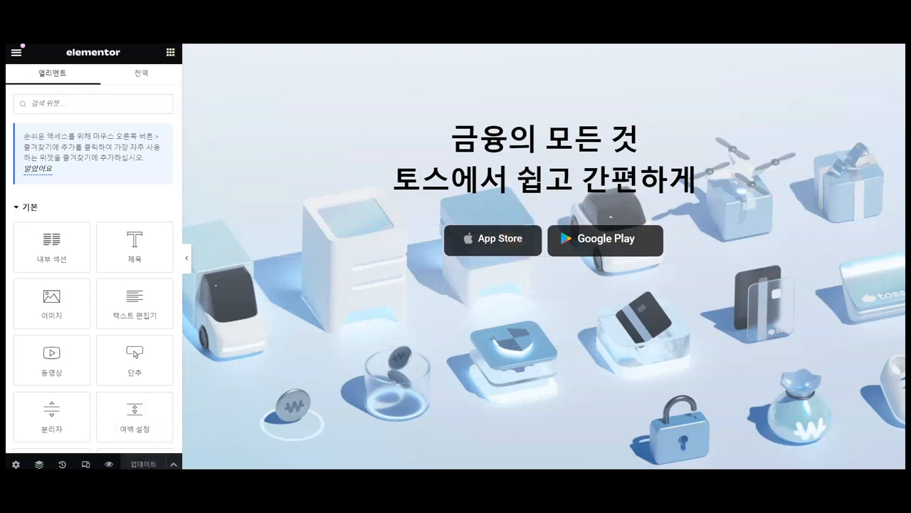
pyautogui.click(442, 209)
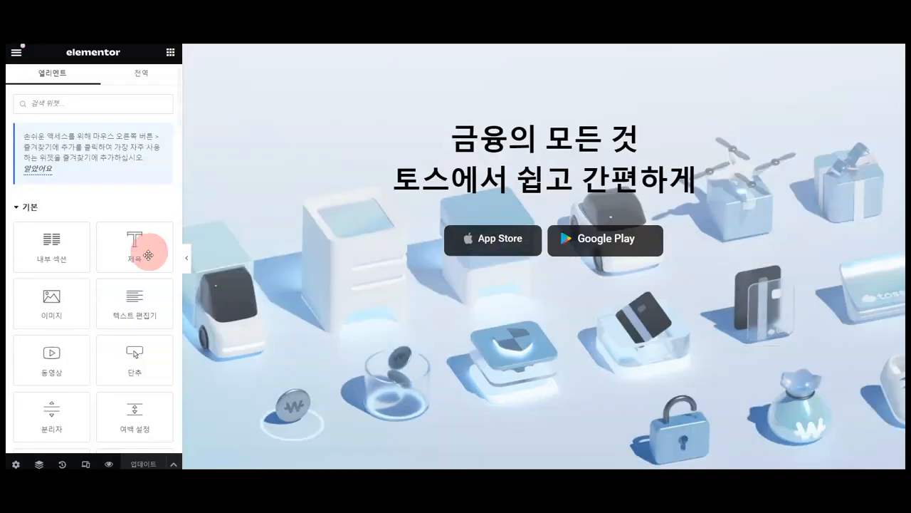
# Step: Add a single-column section below the hero section and place a heading widget in it
pyautogui.click(186, 262)
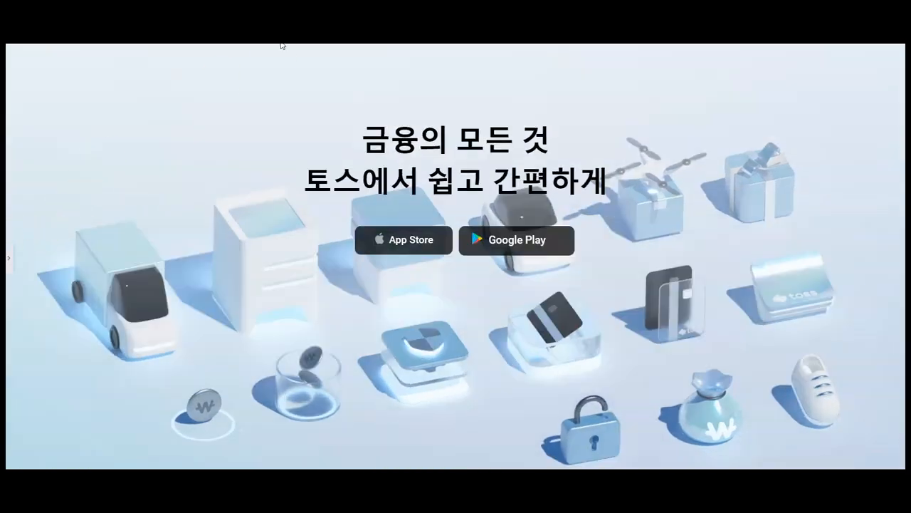
pyautogui.click(9, 262)
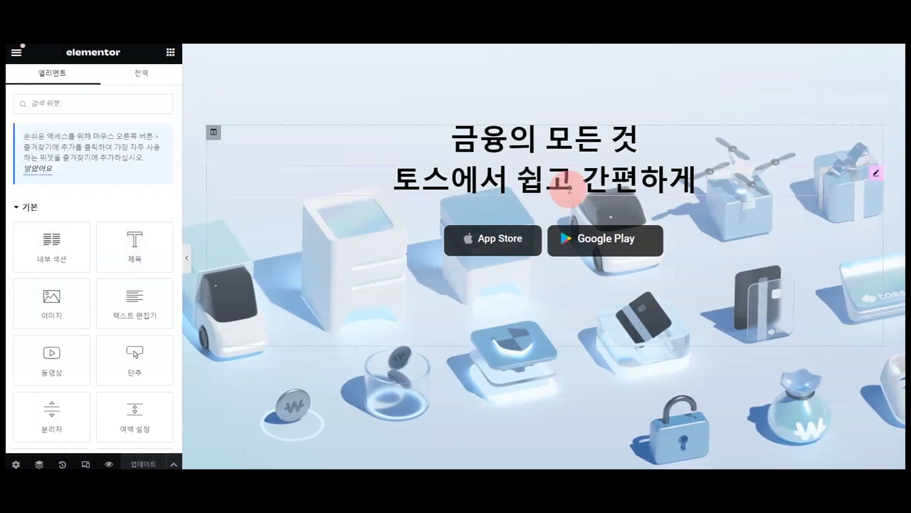
pyautogui.scroll(-3, 463, 368)
pyautogui.click(532, 376)
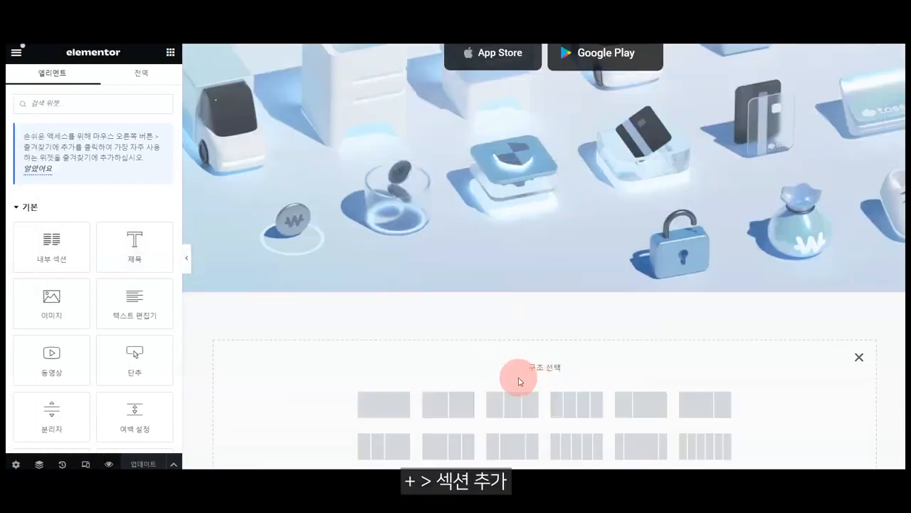
pyautogui.click(388, 406)
pyautogui.click(170, 52)
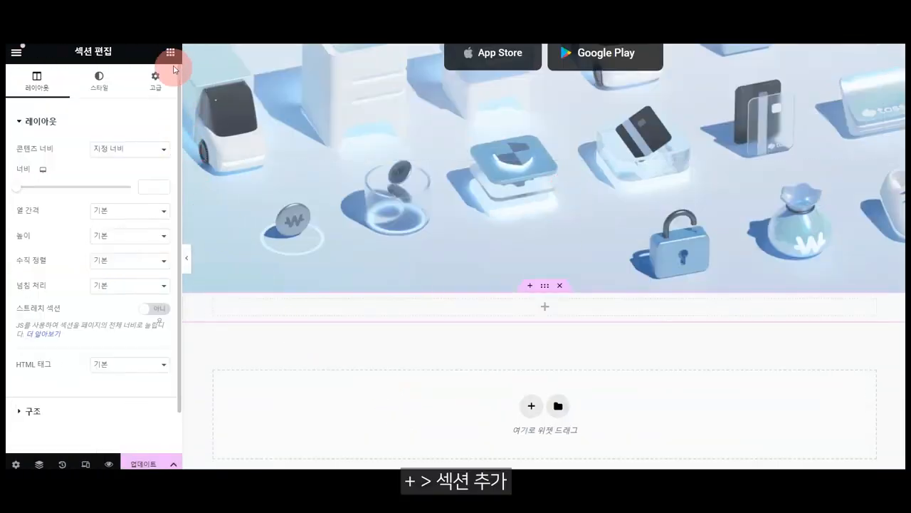
pyautogui.moveTo(124, 232); pyautogui.dragTo(578, 306)
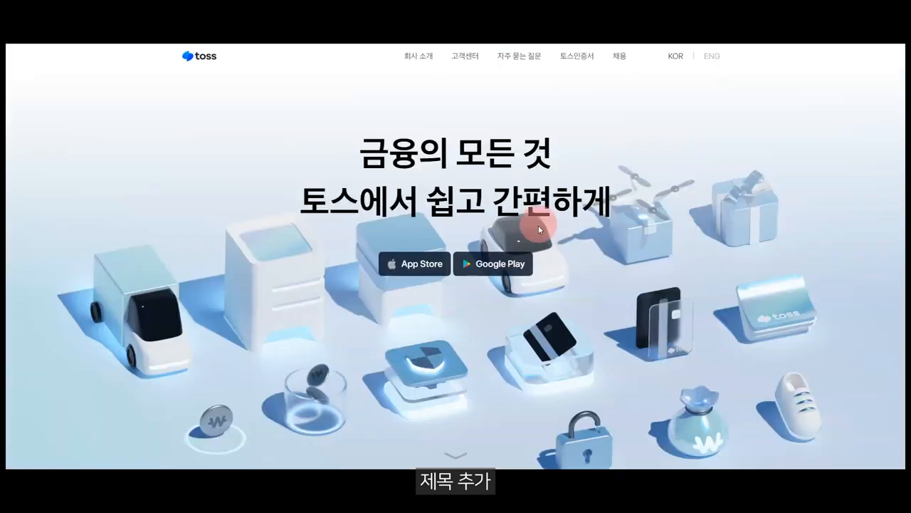
# Step: Copy "내 모든 금융 내역을 한눈에 조회하고 한 곳에서 관리하세요." from the Toss reference page and use it as the new heading's text
pyautogui.scroll(-5, 295, 294)
pyautogui.moveTo(261, 309); pyautogui.dragTo(693, 308)
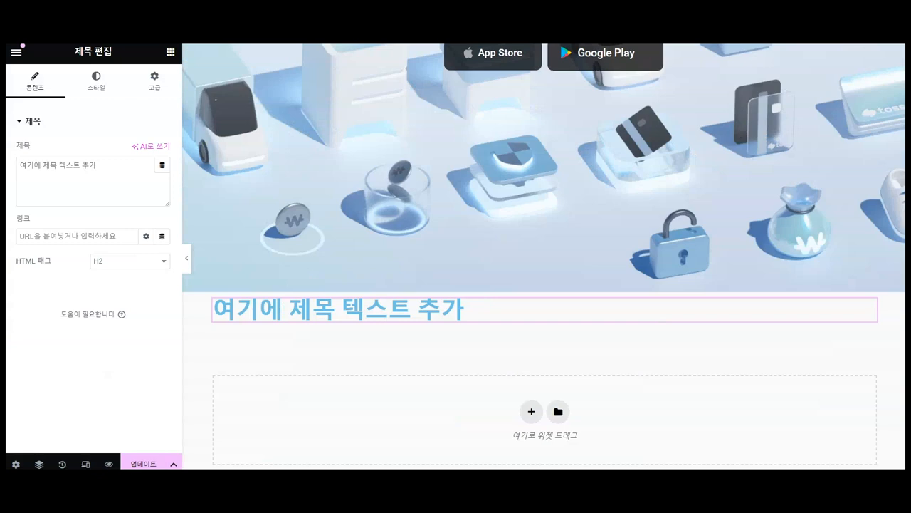
pyautogui.tripleClick(63, 164)
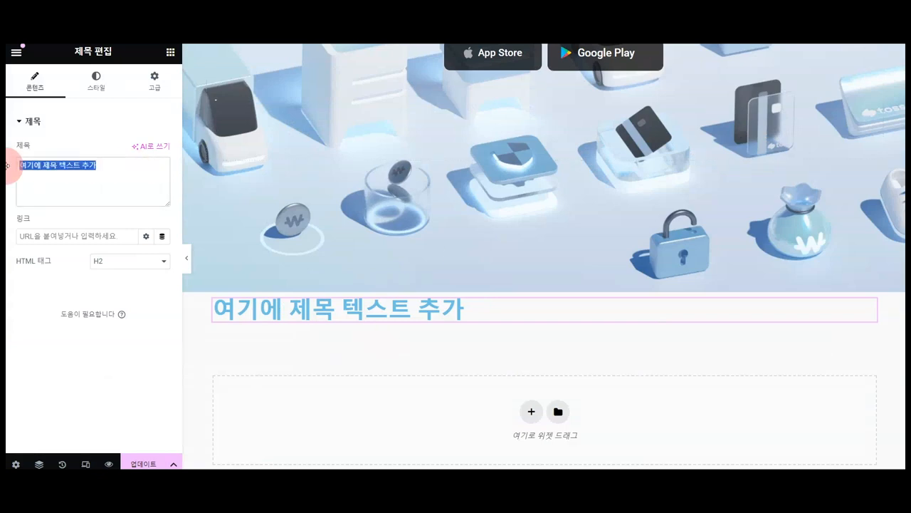
pyautogui.hotkey('ctrl', 'v')
# Step: Style the new heading with black text (#000000), a 25 px font size and centre alignment
pyautogui.click(96, 80)
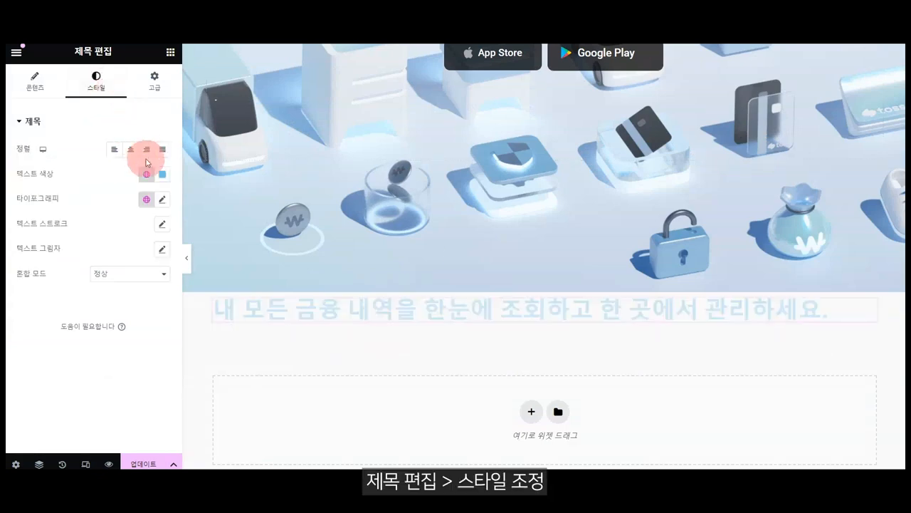
pyautogui.click(162, 174)
pyautogui.click(41, 345)
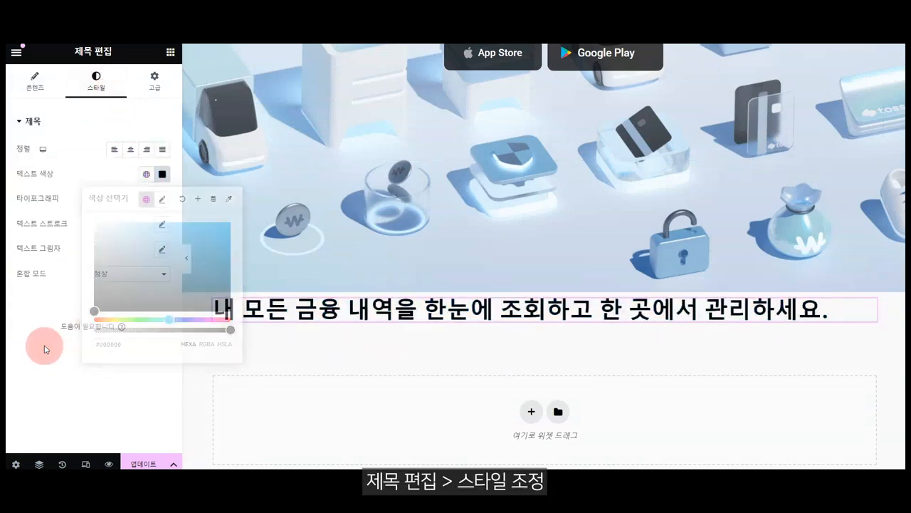
pyautogui.click(162, 199)
pyautogui.click(147, 291)
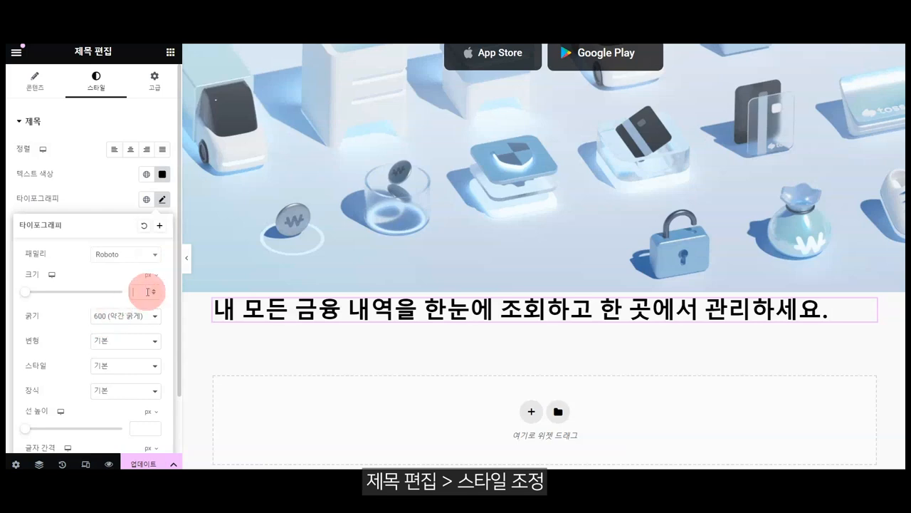
pyautogui.write('28')
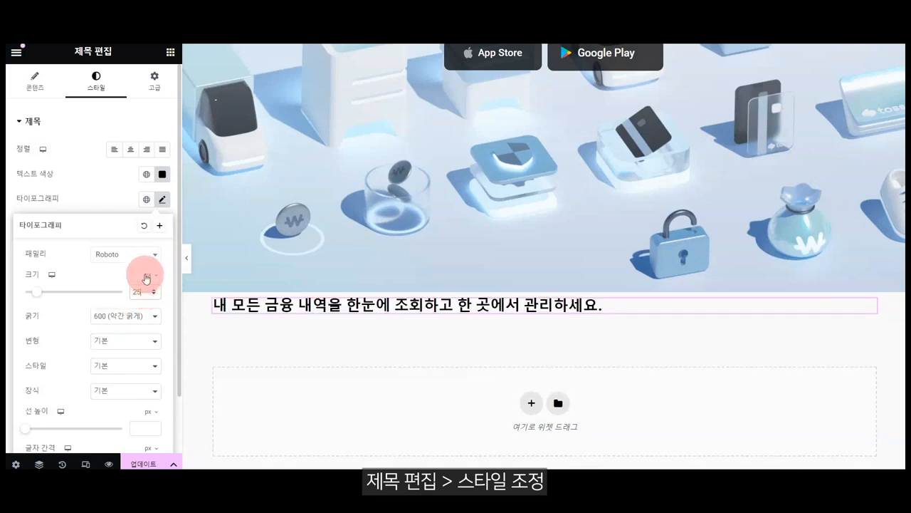
pyautogui.click(129, 150)
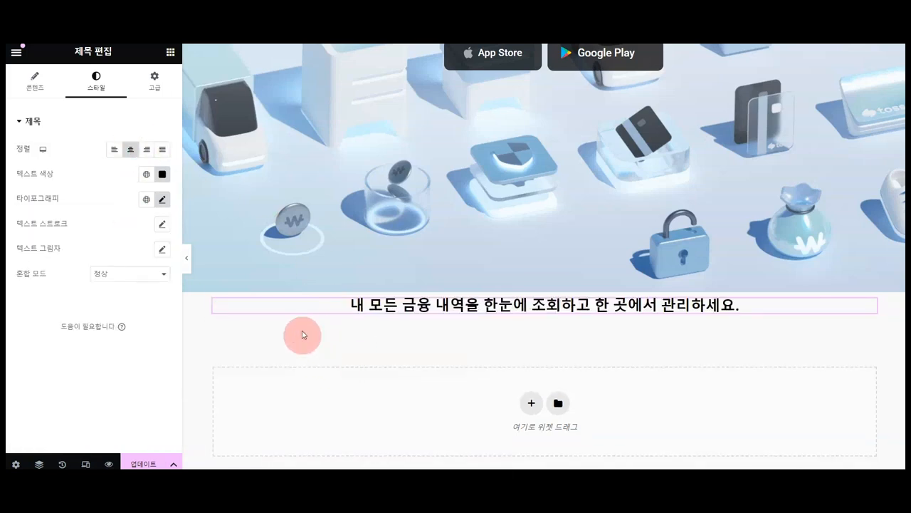
# Step: Set the new text section's top and bottom padding to 150 px each, with 0 on the sides
pyautogui.moveTo(645, 310); pyautogui.dragTo(437, 235)
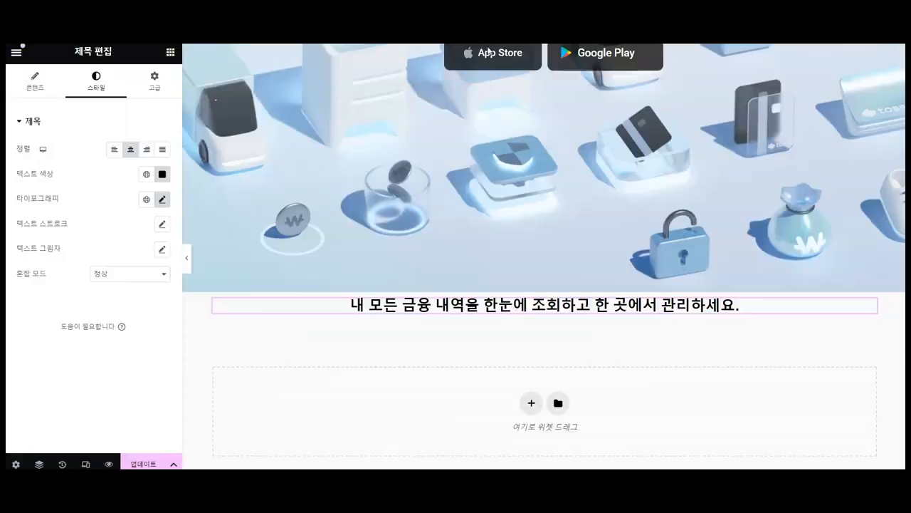
pyautogui.click(544, 302)
pyautogui.click(545, 286)
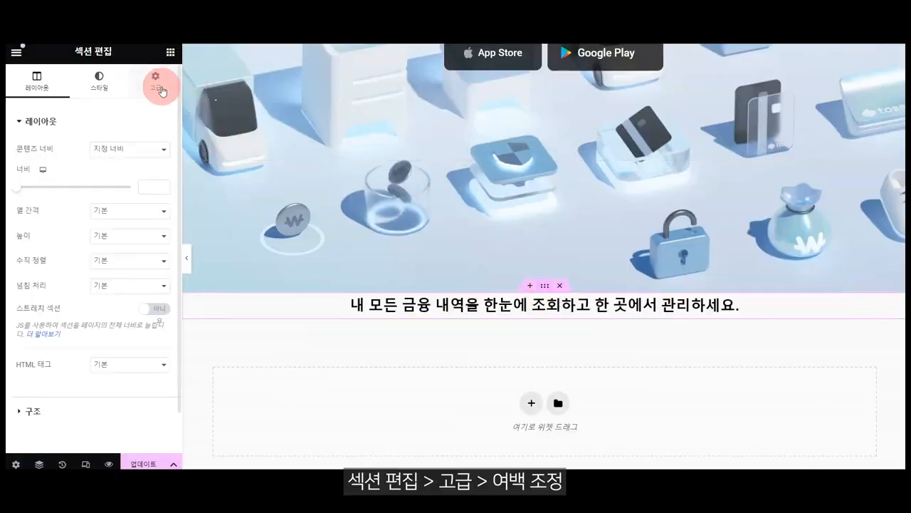
pyautogui.click(154, 80)
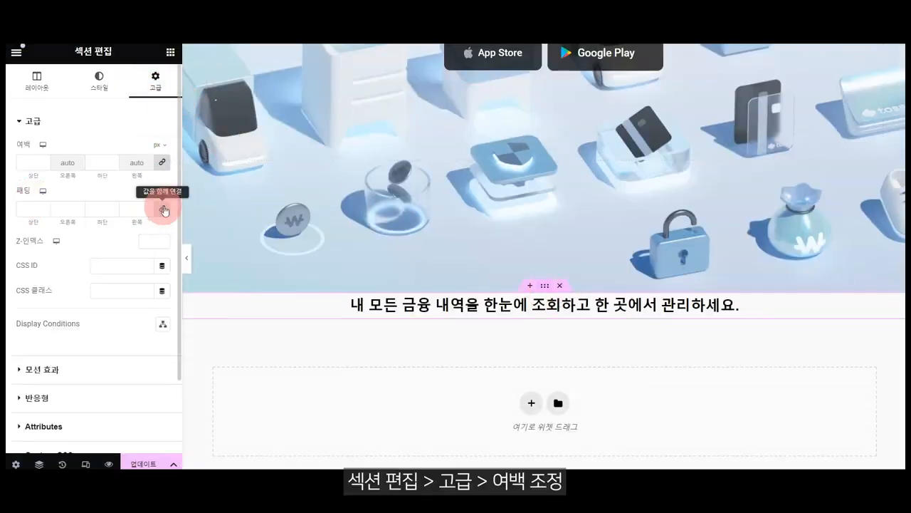
pyautogui.click(39, 209)
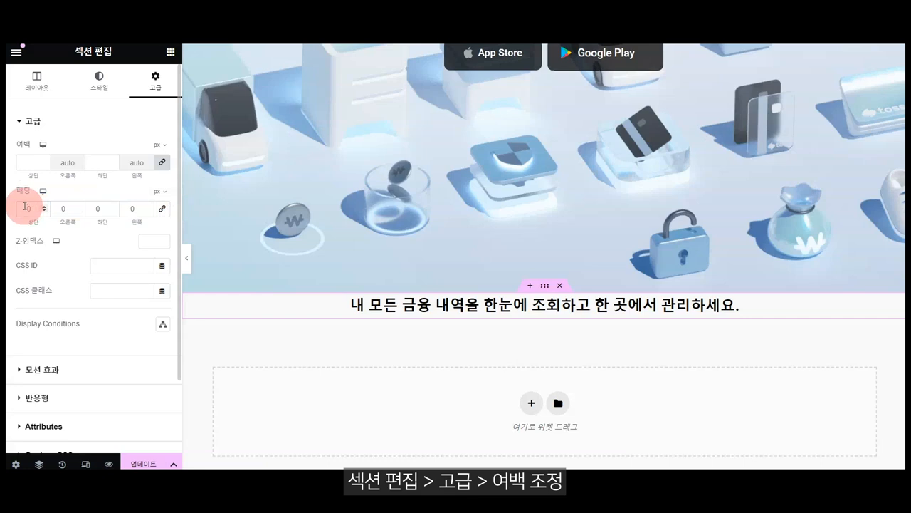
pyautogui.write('150')
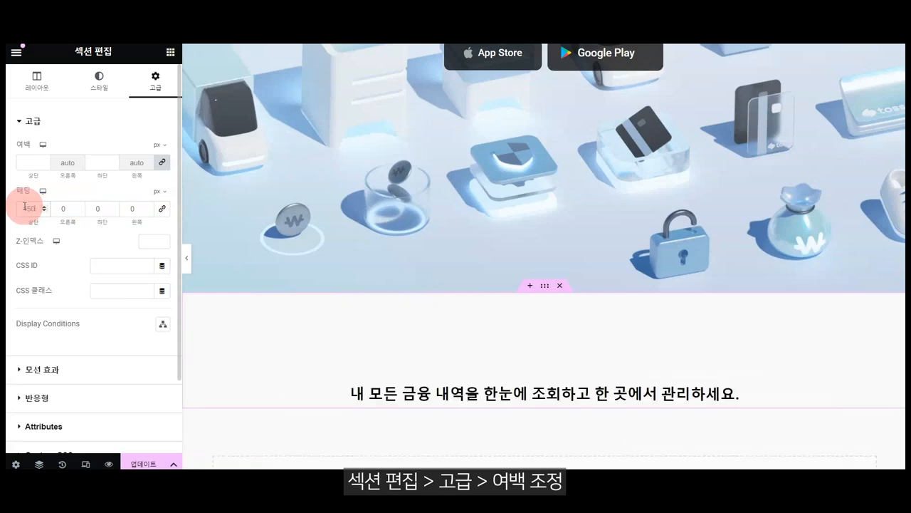
pyautogui.write('100')
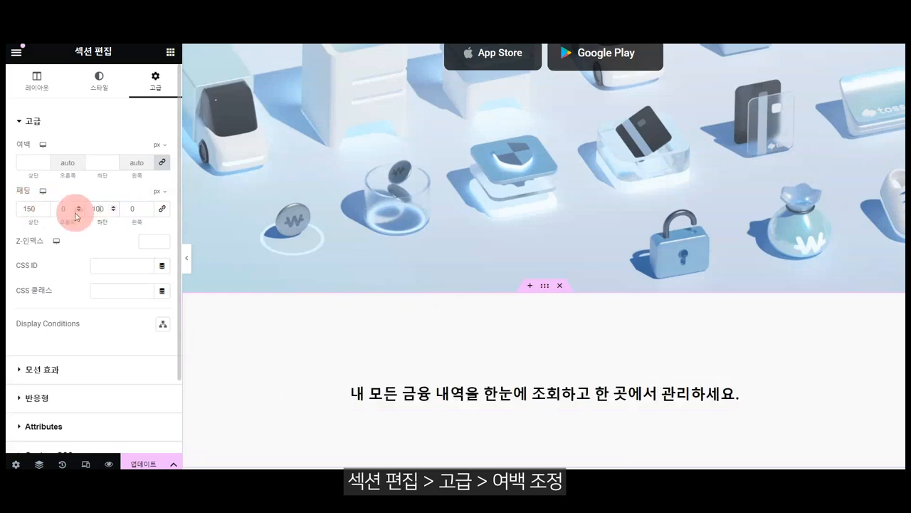
pyautogui.scroll(-3, 461, 179)
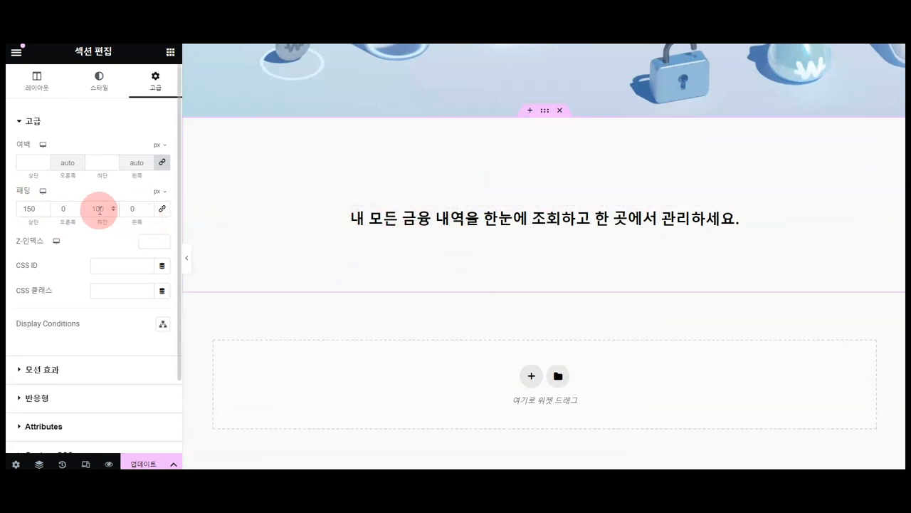
pyautogui.moveTo(100, 210); pyautogui.dragTo(68, 212)
pyautogui.write('150')
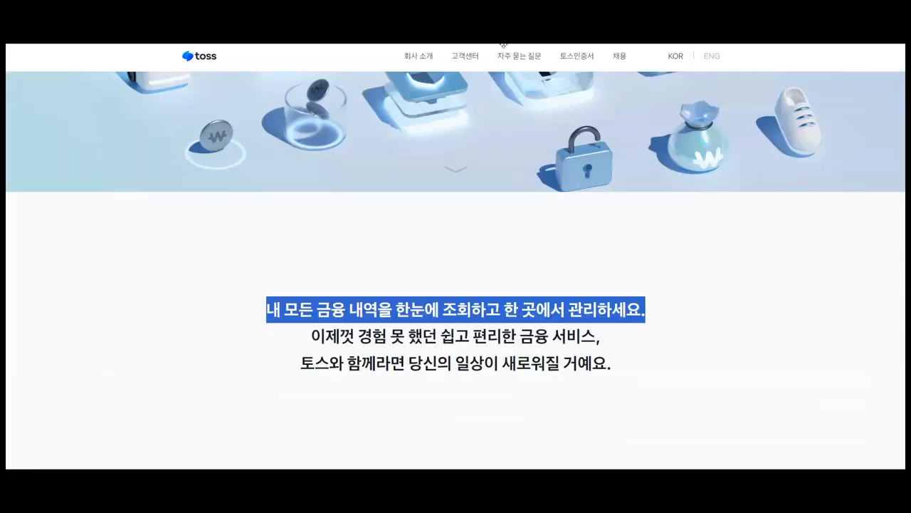
# Step: Duplicate the heading and replace the copy's text with "이제껏 경험 못 했던 쉽고 편리한 금융 서비스," from the Toss reference page
pyautogui.click(324, 339)
pyautogui.moveTo(333, 335); pyautogui.dragTo(626, 339)
pyautogui.hotkey('ctrl', 'c')
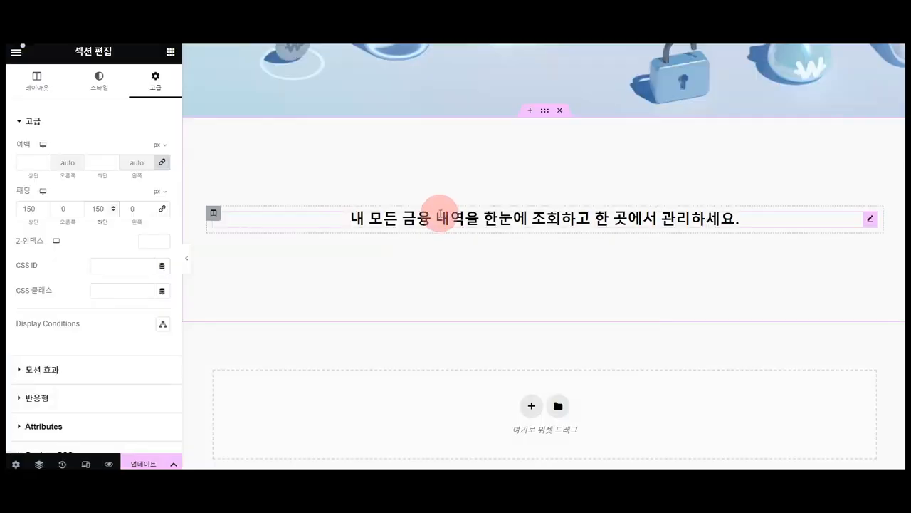
pyautogui.rightClick(413, 201)
pyautogui.click(447, 241)
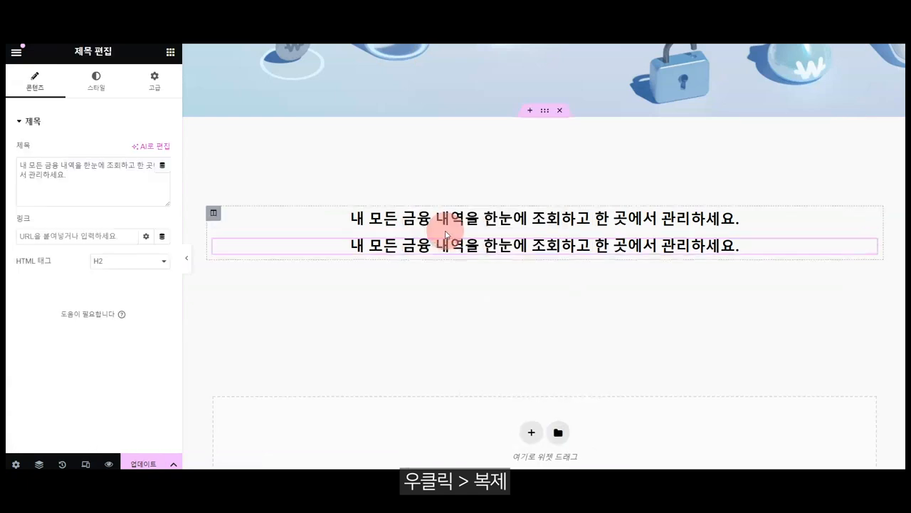
pyautogui.moveTo(146, 179); pyautogui.dragTo(8, 141)
pyautogui.hotkey('ctrl', 'v')
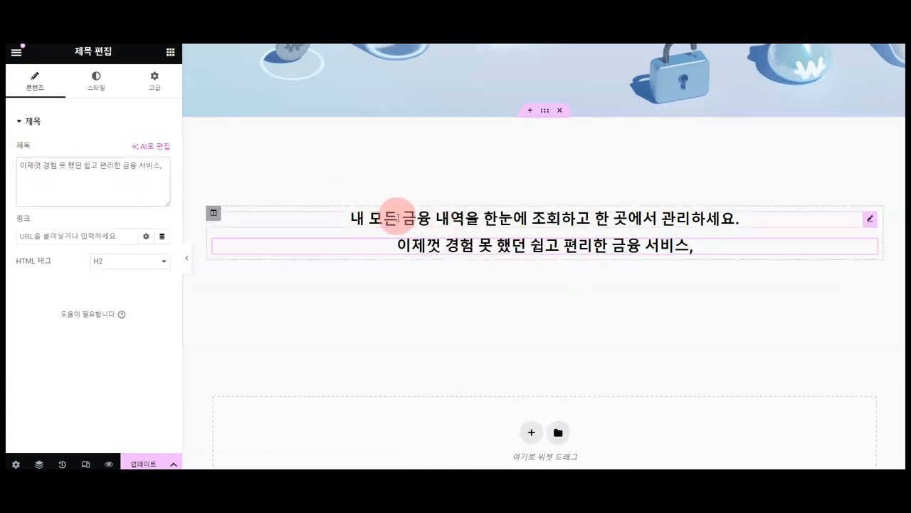
# Step: Duplicate the second heading, replace its text with the reference line "토스와 함께라면 당신의 일상이 새로워질 거예요." and save the page update
pyautogui.rightClick(464, 248)
pyautogui.click(516, 235)
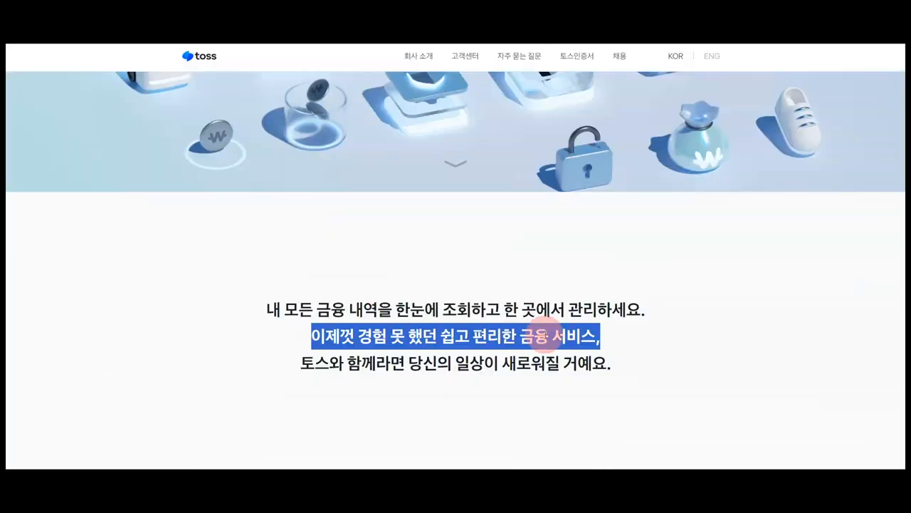
pyautogui.moveTo(633, 363); pyautogui.dragTo(298, 365)
pyautogui.hotkey('ctrl', 'c')
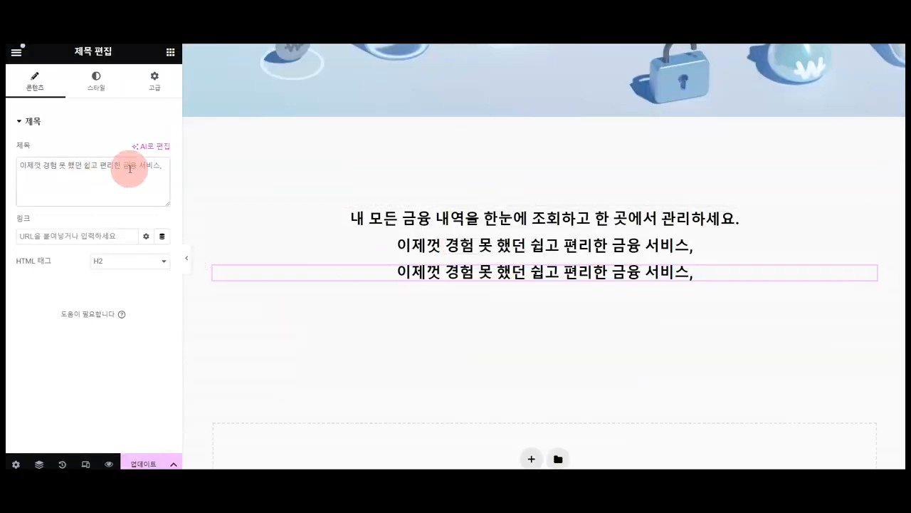
pyautogui.tripleClick(130, 165)
pyautogui.hotkey('ctrl', 'v')
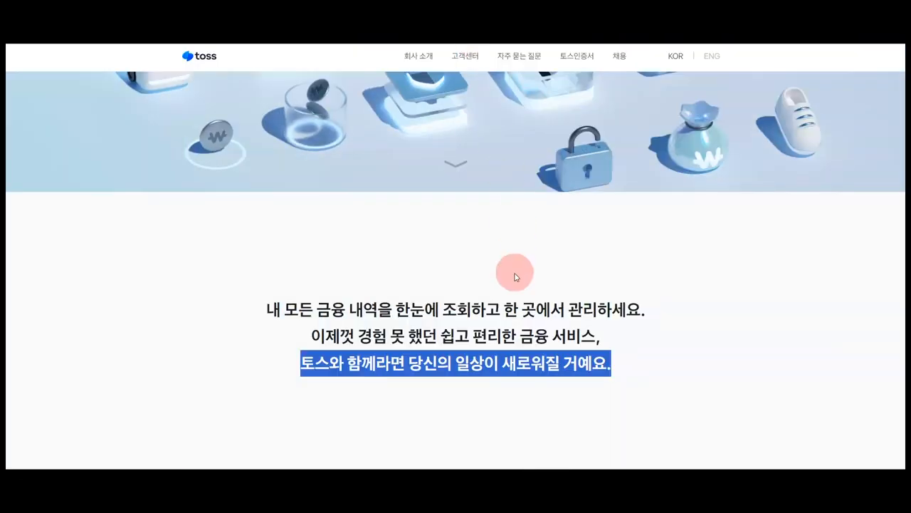
pyautogui.scroll(-2, 516, 277)
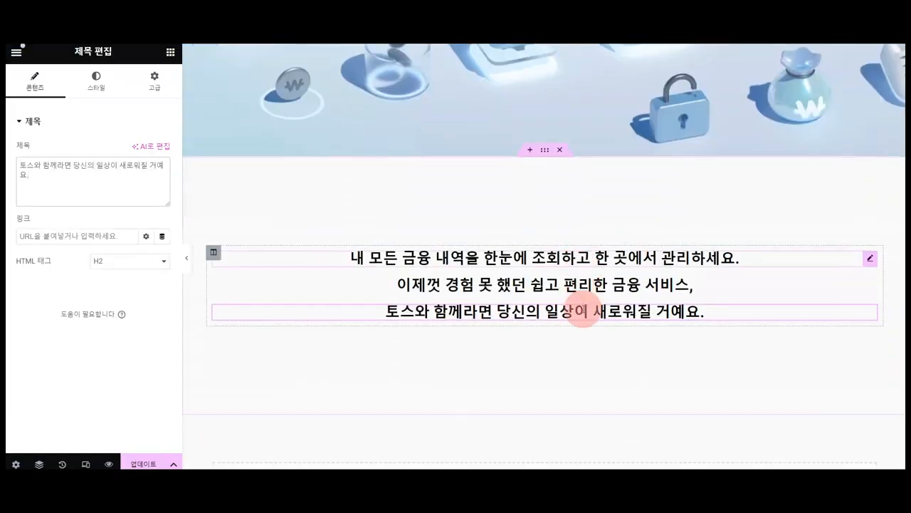
pyautogui.click(135, 463)
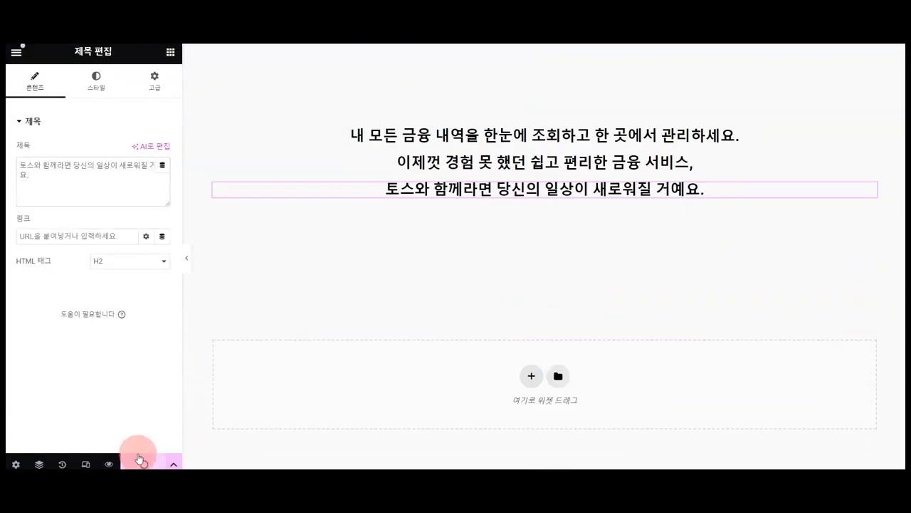
# Step: Add another section below the three headings and give it two equal columns
pyautogui.click(531, 377)
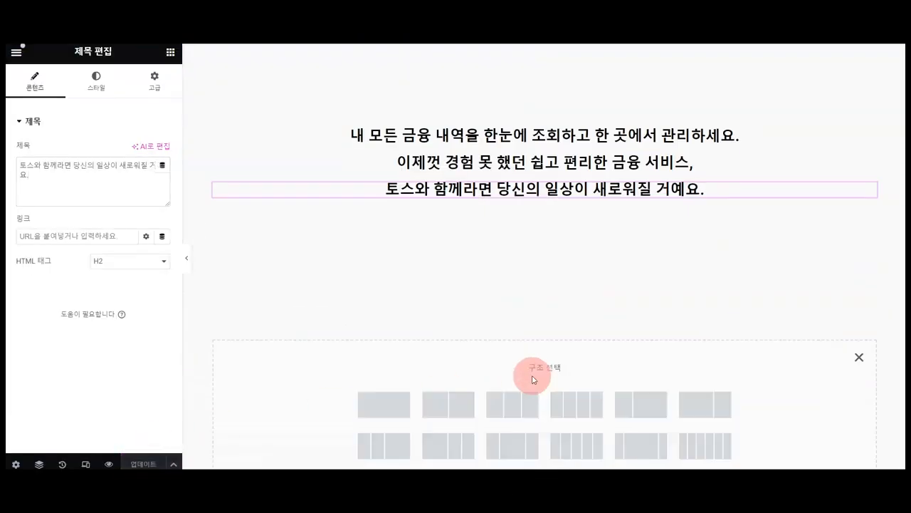
pyautogui.click(380, 410)
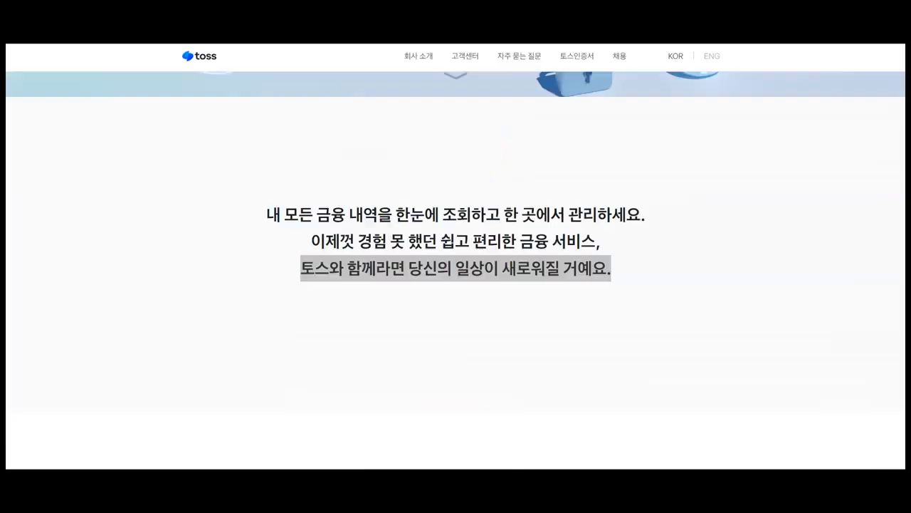
pyautogui.scroll(-5, 480, 152)
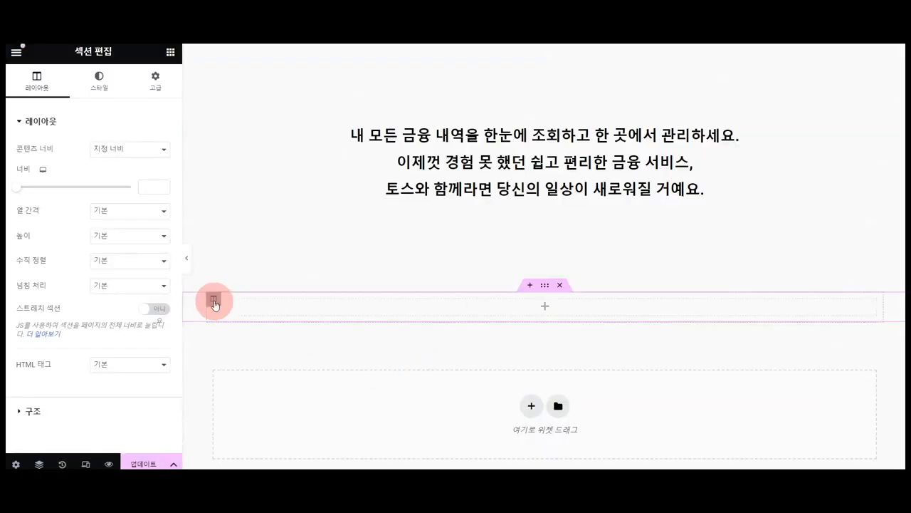
pyautogui.rightClick(214, 303)
pyautogui.click(288, 285)
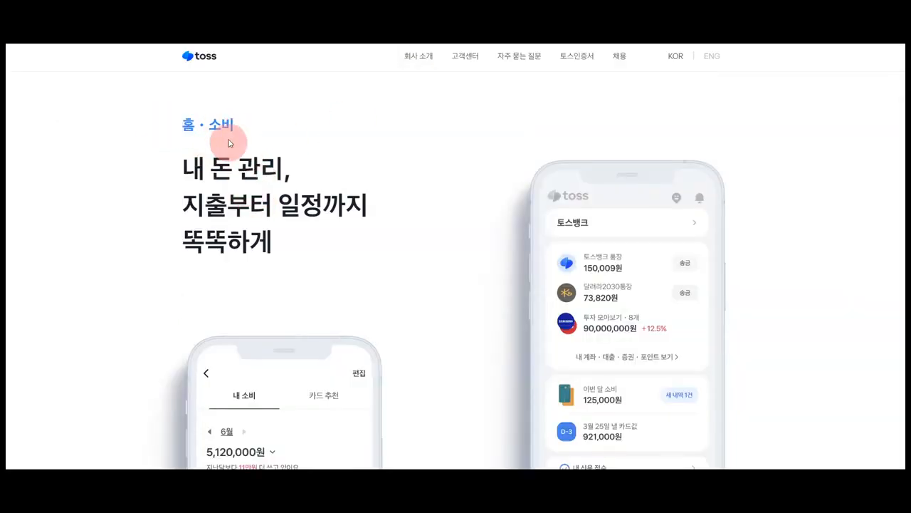
# Step: Add a heading widget to the first column of the two-column section with the reference text "홈 · 소비"
pyautogui.moveTo(237, 126); pyautogui.dragTo(192, 112)
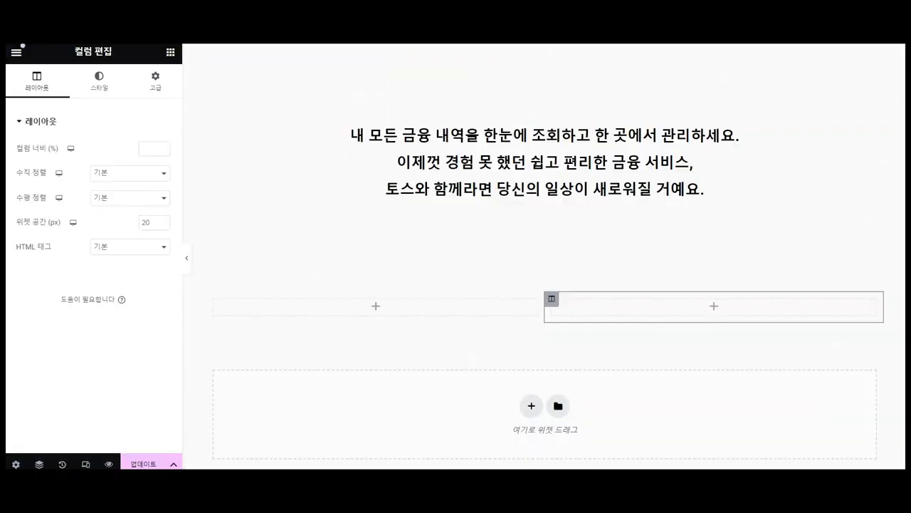
pyautogui.click(171, 53)
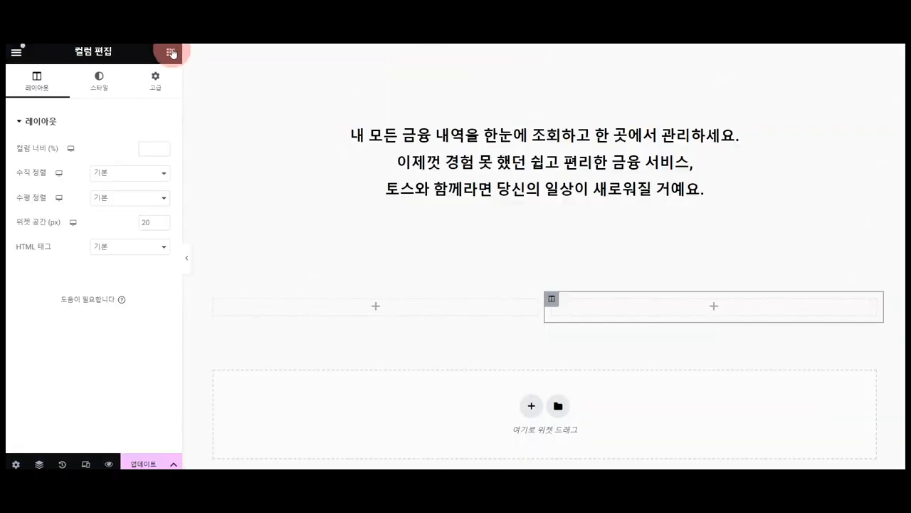
pyautogui.moveTo(134, 240); pyautogui.dragTo(376, 291)
pyautogui.moveTo(20, 165); pyautogui.dragTo(185, 171)
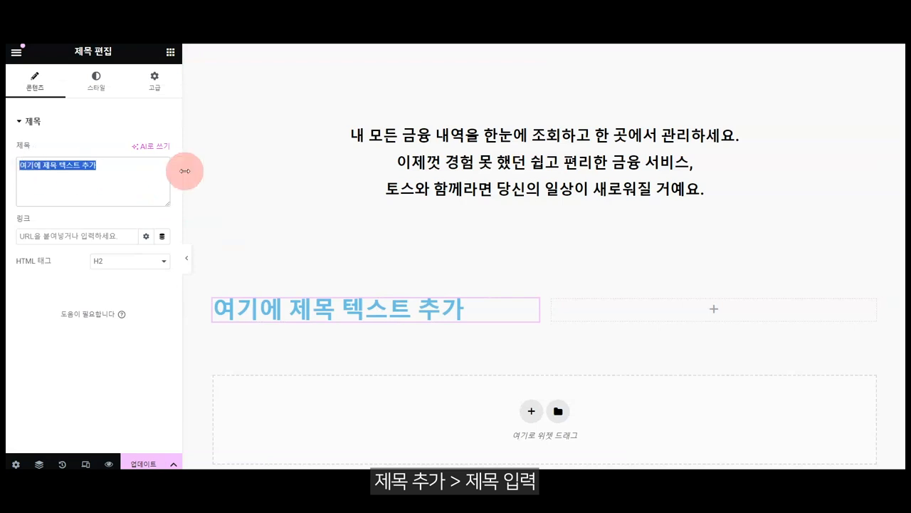
pyautogui.write('홈 · 소비')
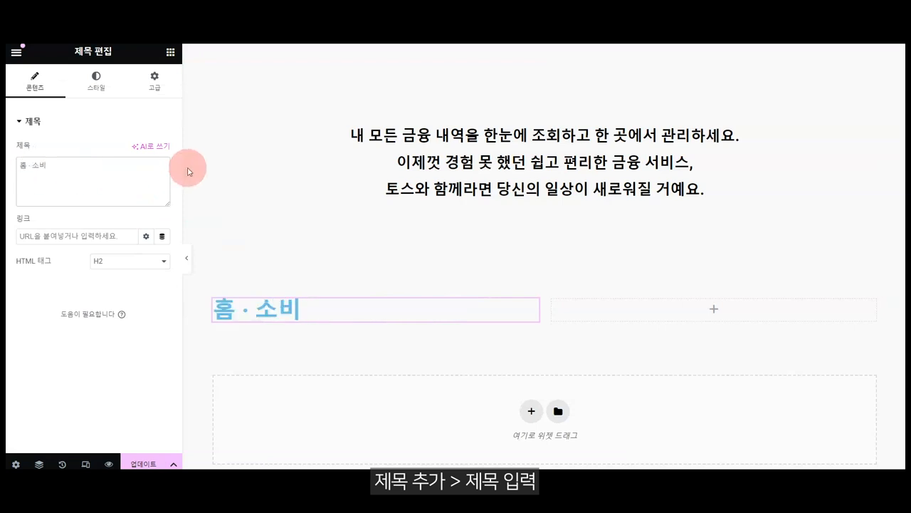
# Step: Give the "홈 · 소비" heading a vivid blue text colour and reduce its font size to subtitle scale
pyautogui.click(100, 96)
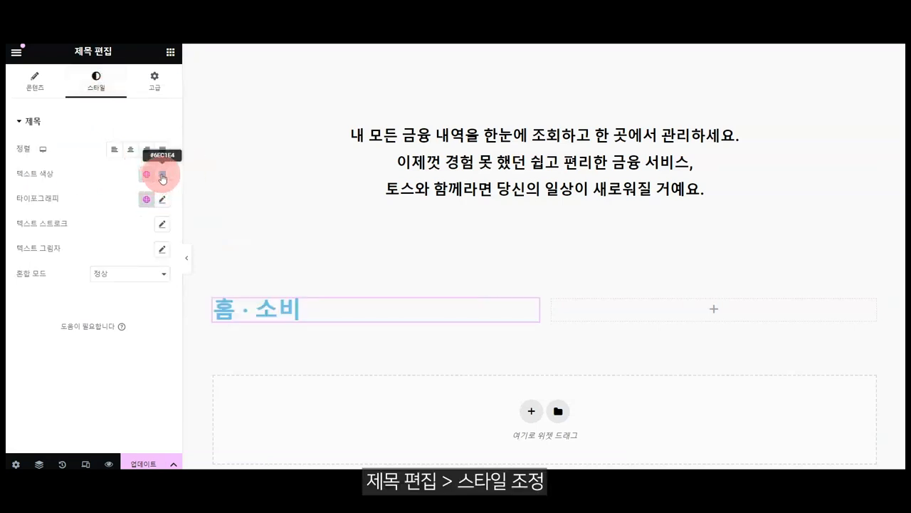
pyautogui.click(162, 175)
pyautogui.click(178, 319)
pyautogui.moveTo(186, 274); pyautogui.dragTo(230, 223)
pyautogui.click(291, 211)
pyautogui.click(162, 199)
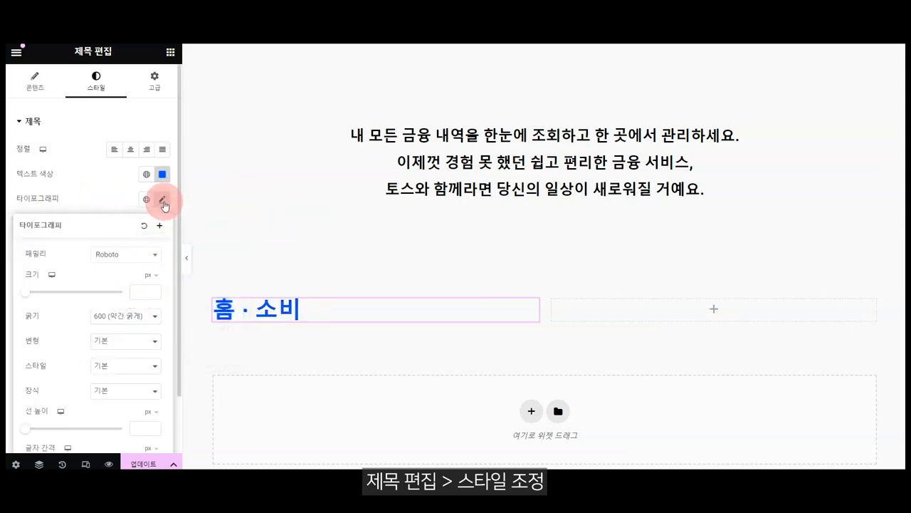
pyautogui.click(164, 204)
pyautogui.click(162, 199)
pyautogui.moveTo(45, 291); pyautogui.dragTo(38, 295)
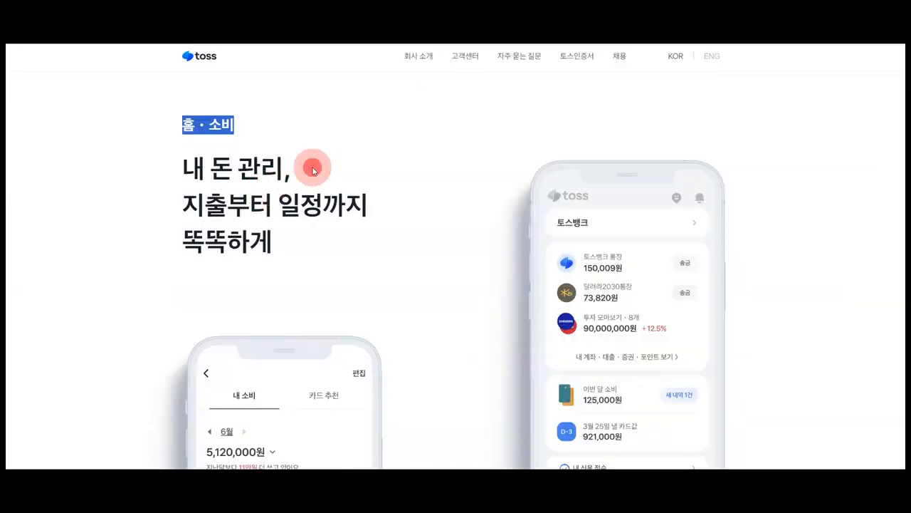
# Step: Add another heading below "홈 · 소비" with the text "내 돈 관리," copied from the Toss reference page
pyautogui.moveTo(308, 164); pyautogui.dragTo(187, 168)
pyautogui.hotkey('ctrl', 'c')
pyautogui.moveTo(134, 242); pyautogui.dragTo(260, 314)
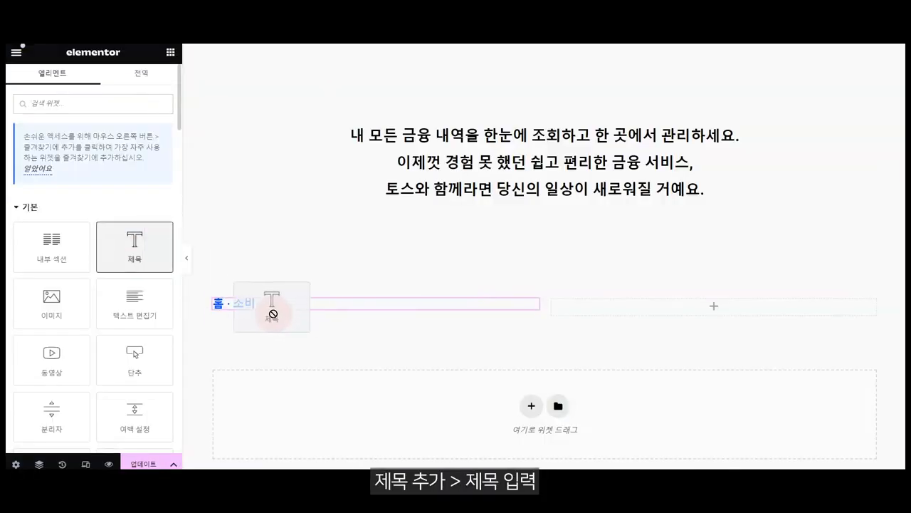
pyautogui.moveTo(101, 168); pyautogui.dragTo(20, 164)
pyautogui.hotkey('ctrl', 'v')
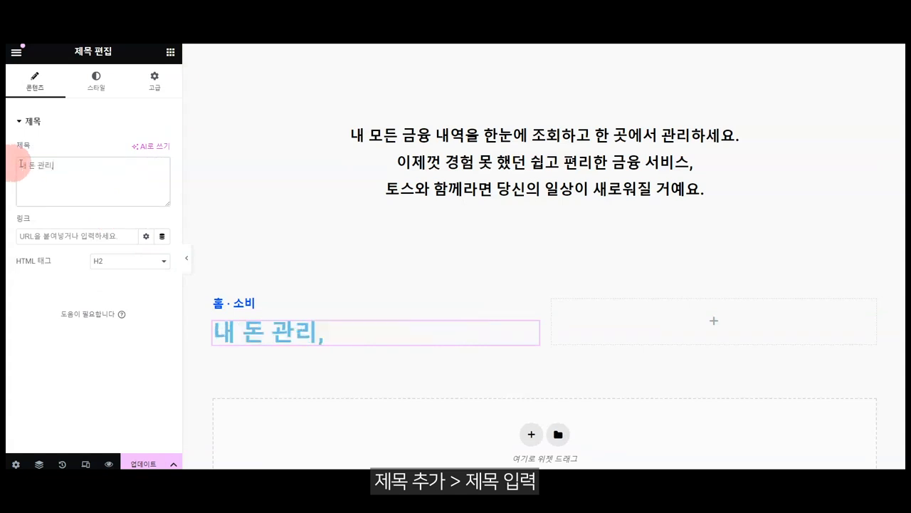
# Step: Change the text colour of the "내 돈 관리," heading to black
pyautogui.click(96, 76)
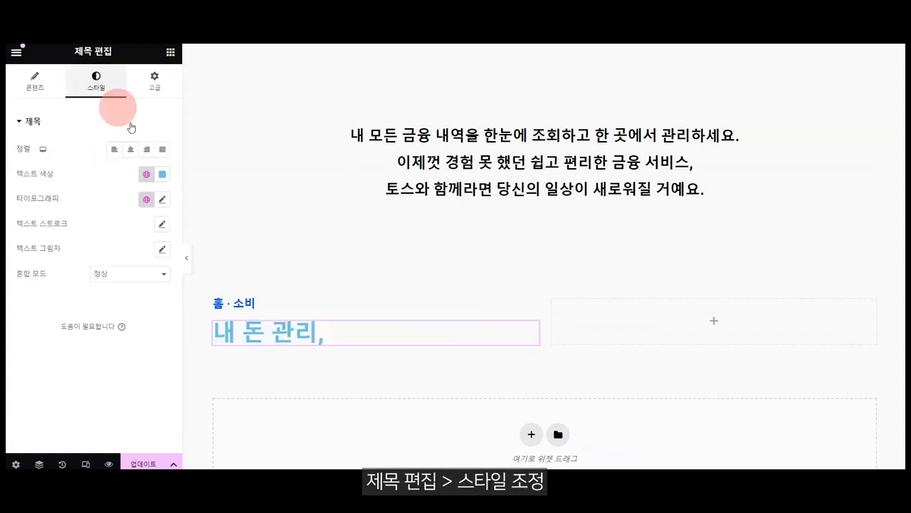
pyautogui.click(162, 174)
pyautogui.moveTo(113, 281); pyautogui.dragTo(24, 349)
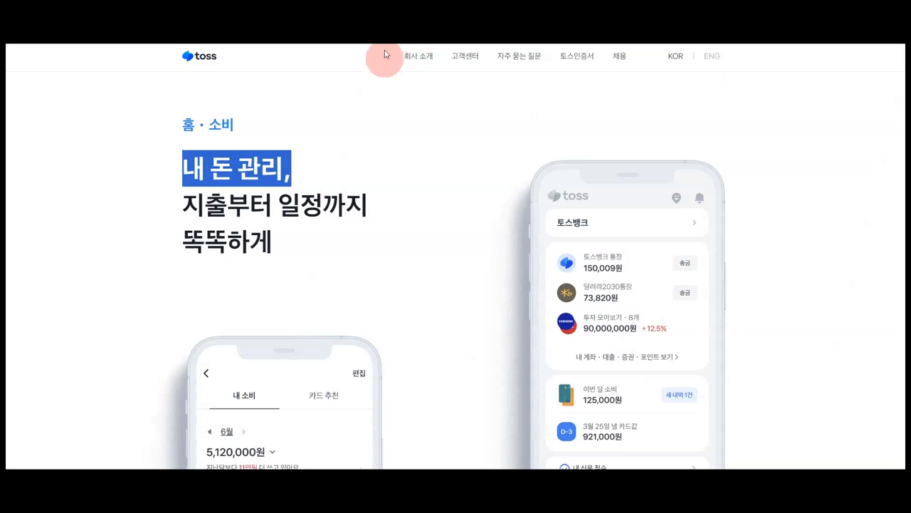
# Step: Duplicate the "내 돈 관리," heading and replace the copy's text with the reference line "지출부터 일정까지"
pyautogui.moveTo(368, 207); pyautogui.dragTo(214, 180)
pyautogui.hotkey('ctrl', 'c')
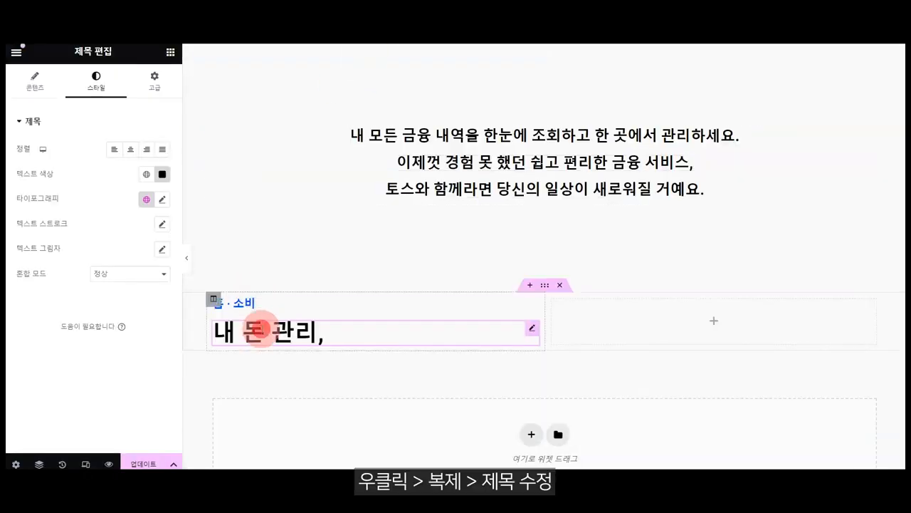
pyautogui.rightClick(261, 325)
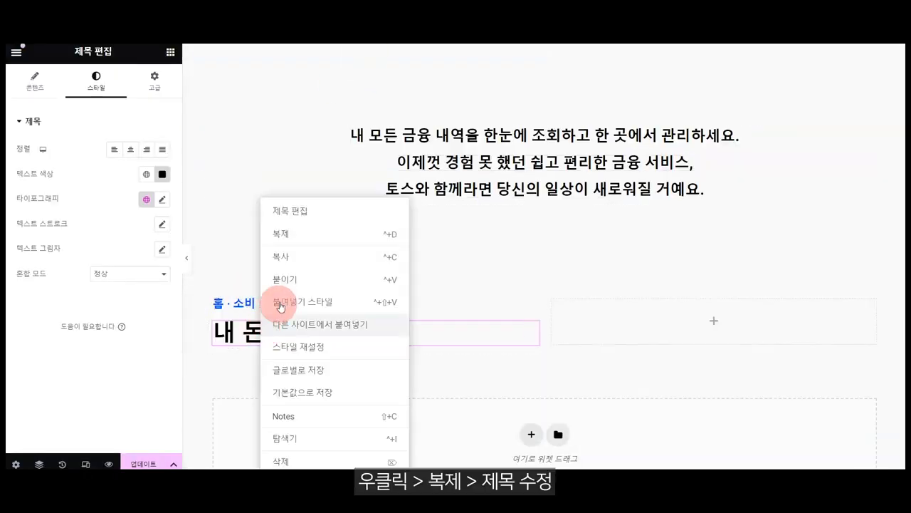
pyautogui.click(316, 235)
pyautogui.moveTo(54, 166); pyautogui.dragTo(14, 178)
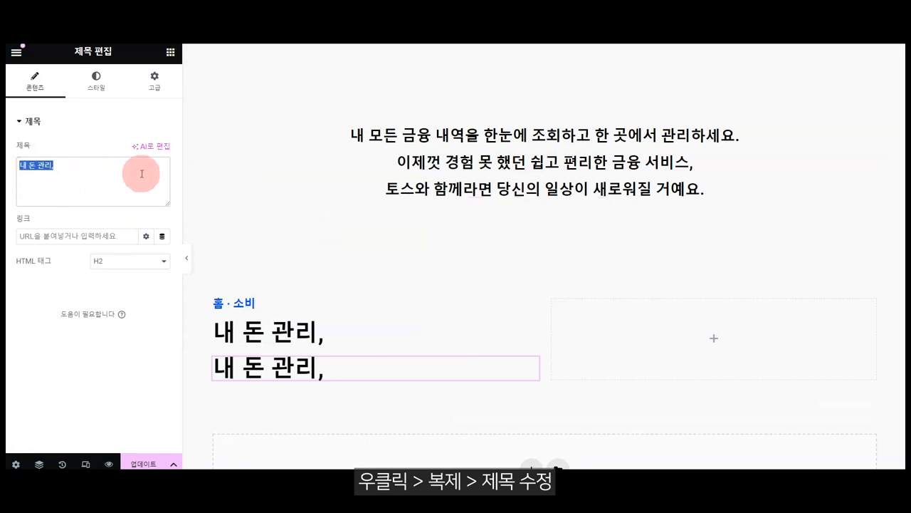
pyautogui.hotkey('ctrl', 'v')
# Step: Duplicate the "지출부터 일정까지" heading and replace the copy's text with "똑똑하게" from the reference page
pyautogui.scroll(-1, 316, 294)
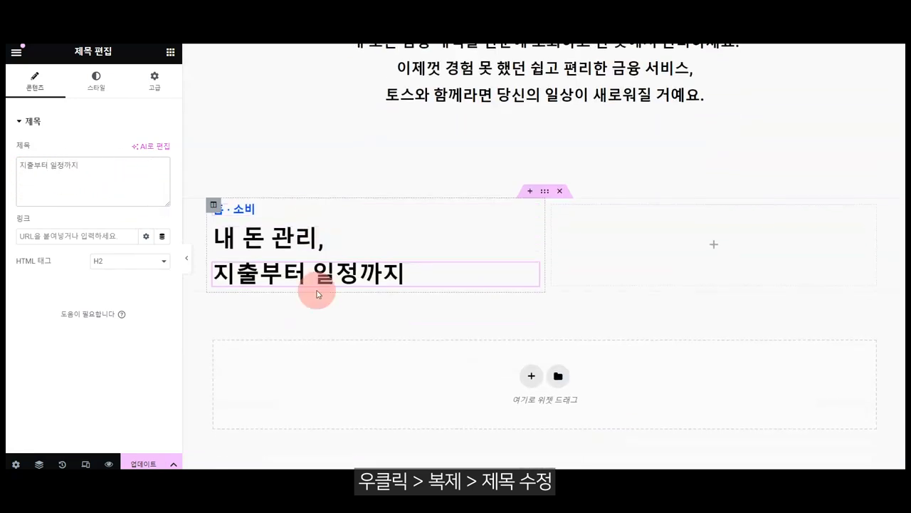
pyautogui.rightClick(315, 281)
pyautogui.click(358, 240)
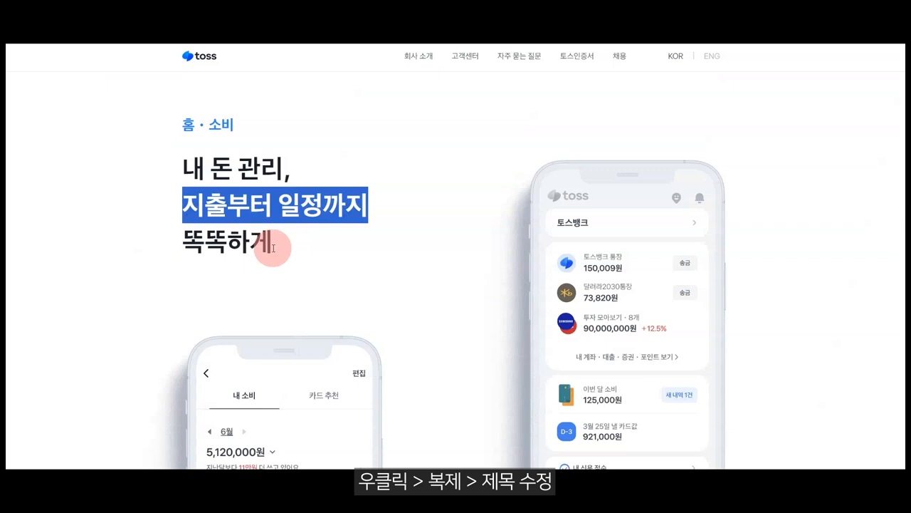
pyautogui.moveTo(273, 248); pyautogui.dragTo(171, 244)
pyautogui.hotkey('ctrl', 'c')
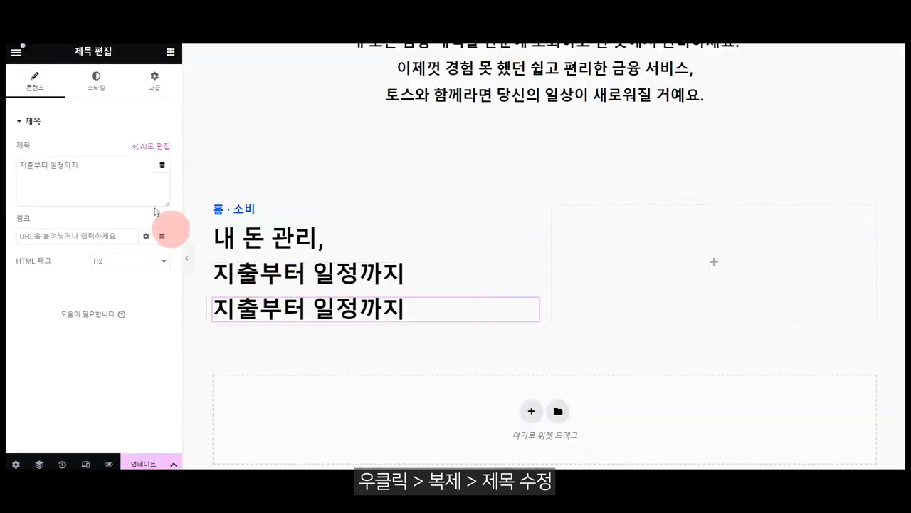
pyautogui.moveTo(124, 168); pyautogui.dragTo(8, 168)
pyautogui.hotkey('ctrl', 'v')
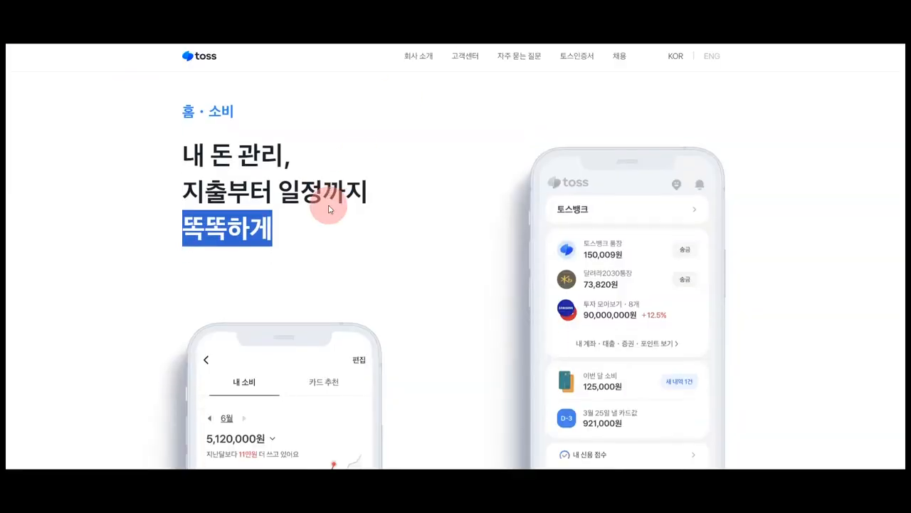
# Step: Add an image widget below the "똑똑하게" heading and insert the spending-calendar phone image 20240707_102449.png from the media library
pyautogui.scroll(-3, 325, 204)
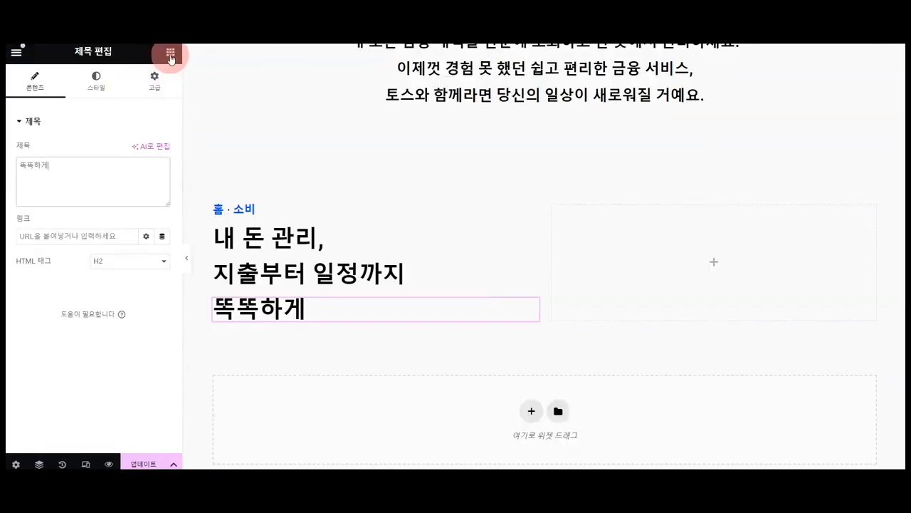
pyautogui.click(171, 53)
pyautogui.moveTo(62, 301); pyautogui.dragTo(306, 316)
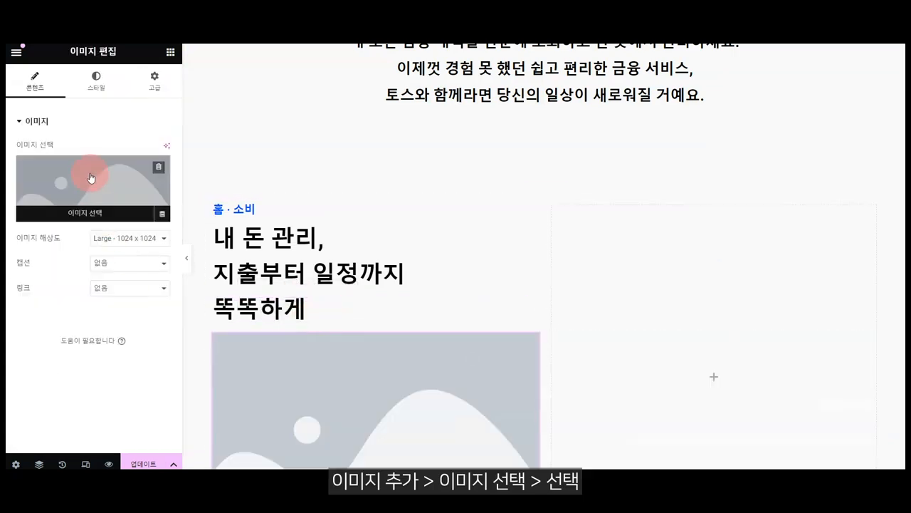
pyautogui.click(91, 177)
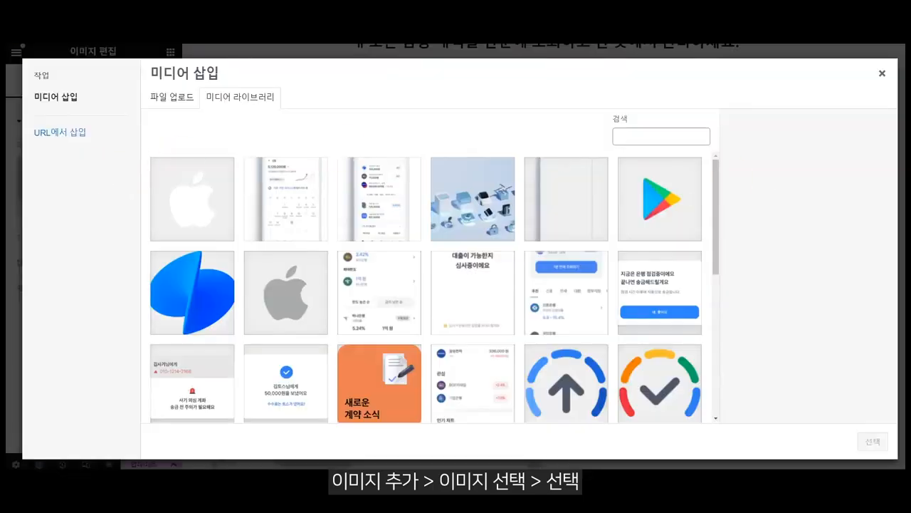
pyautogui.click(274, 199)
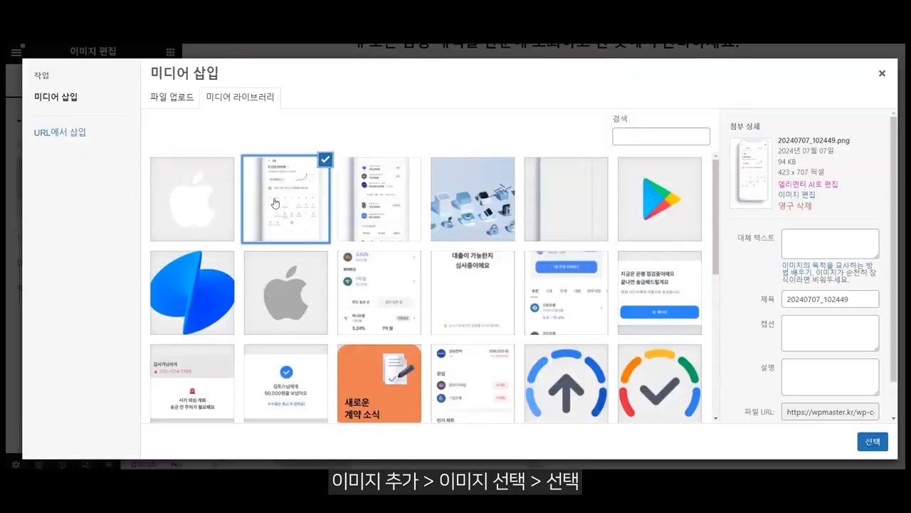
pyautogui.click(869, 442)
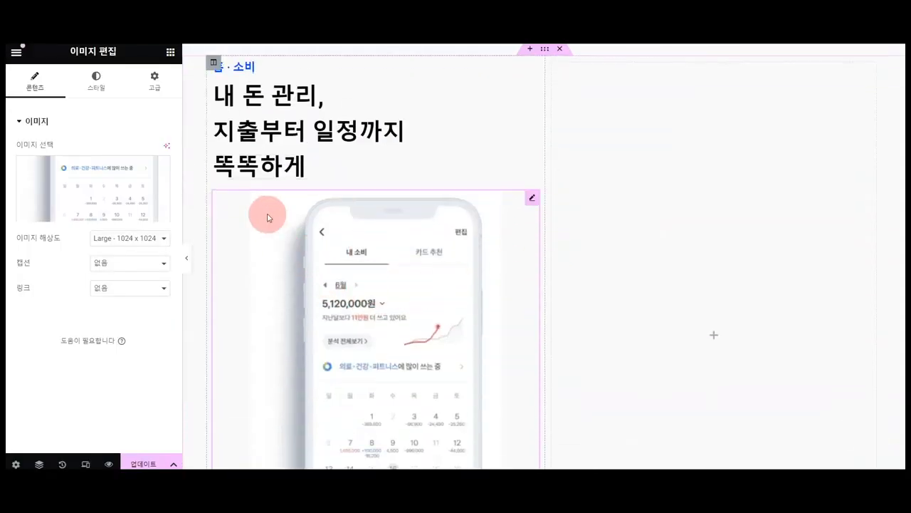
# Step: Give the two-column section a classic background in white (#FFFFFF) to match the phone image
pyautogui.scroll(-3, 464, 213)
pyautogui.scroll(2, 417, 254)
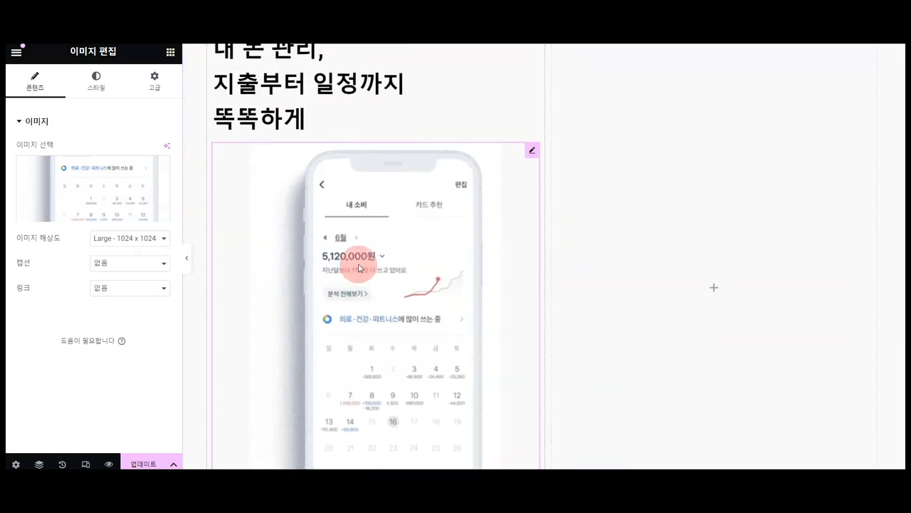
pyautogui.scroll(4, 318, 187)
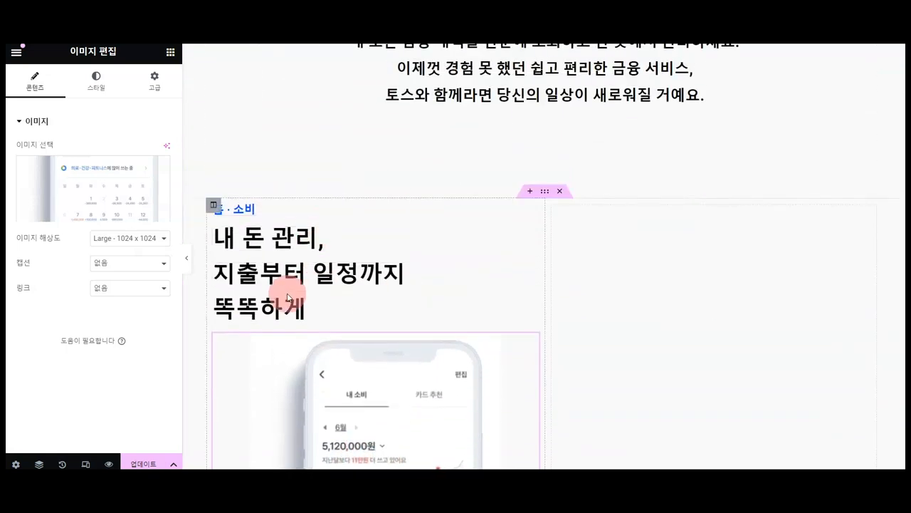
pyautogui.scroll(-2, 470, 255)
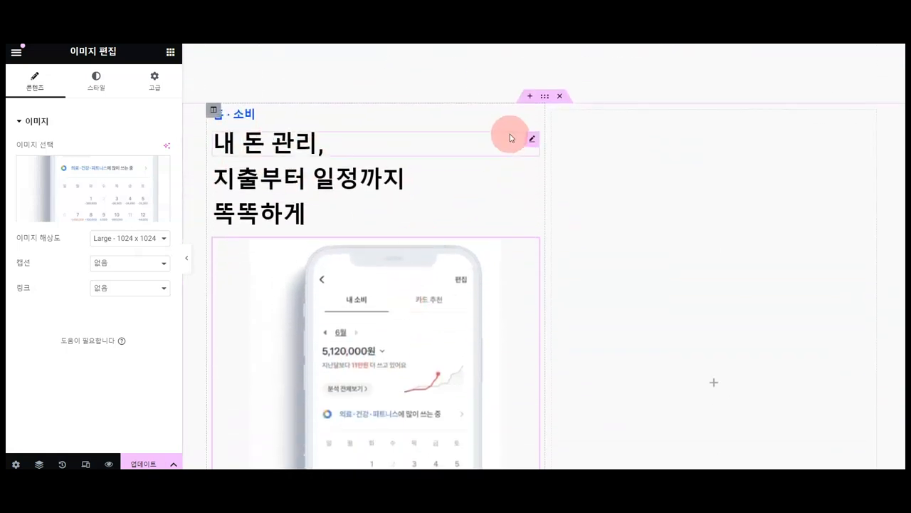
pyautogui.click(545, 97)
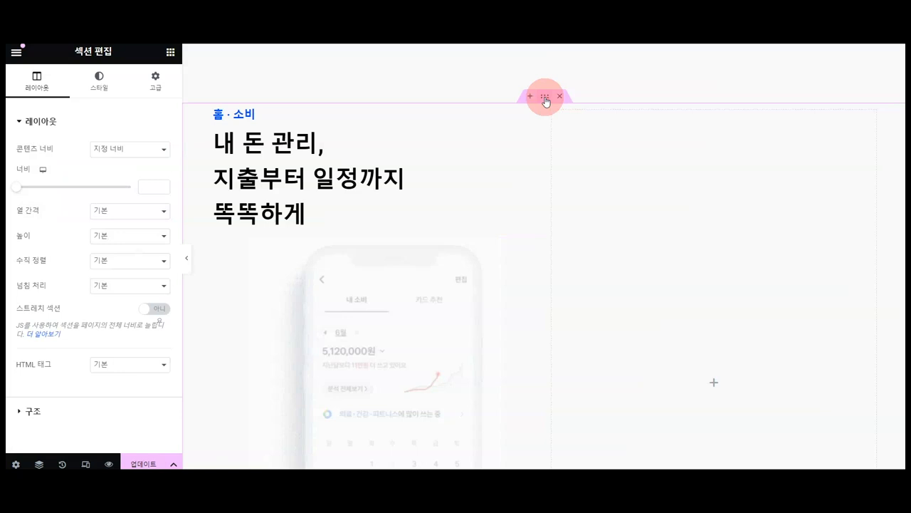
pyautogui.click(103, 81)
pyautogui.click(147, 188)
pyautogui.click(114, 174)
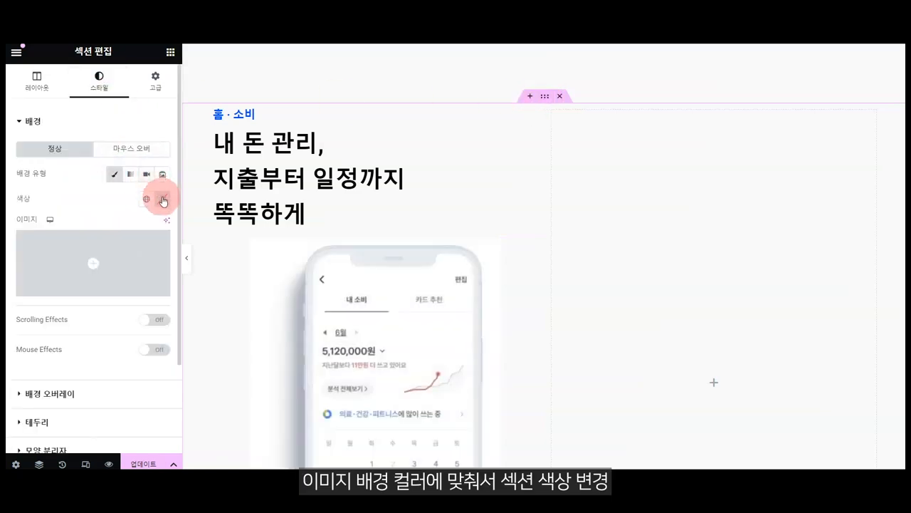
pyautogui.click(163, 198)
pyautogui.write('#FFFFFF')
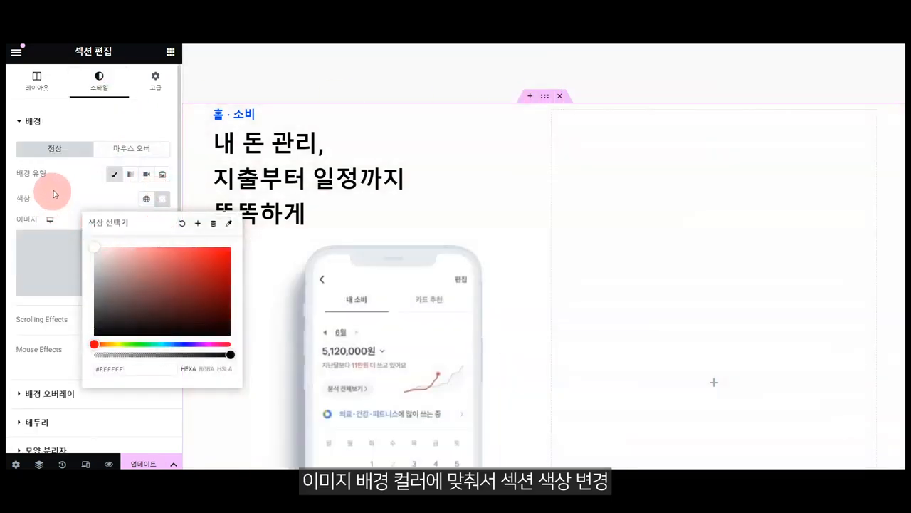
# Step: Unlink the phone image's margins and set them to 50 px top and -136 px left, with 0 right and bottom
pyautogui.click(530, 142)
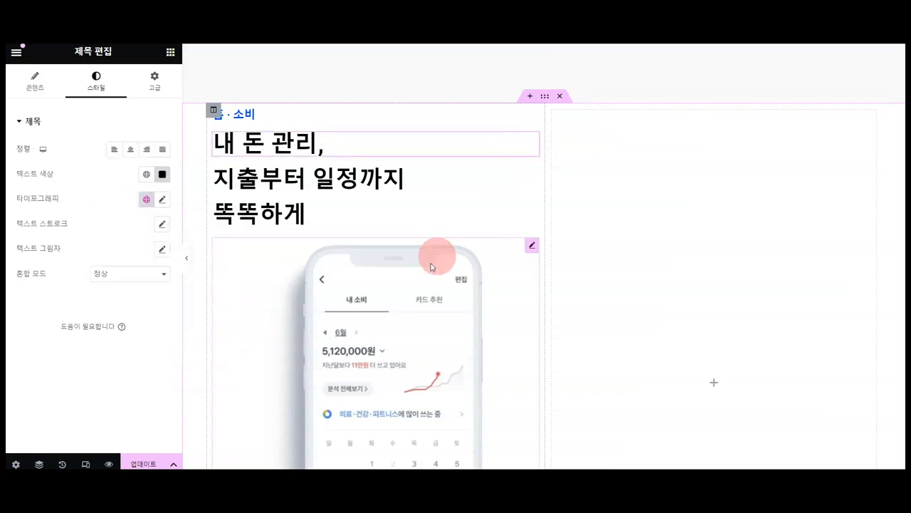
pyautogui.scroll(-2, 432, 264)
pyautogui.click(437, 235)
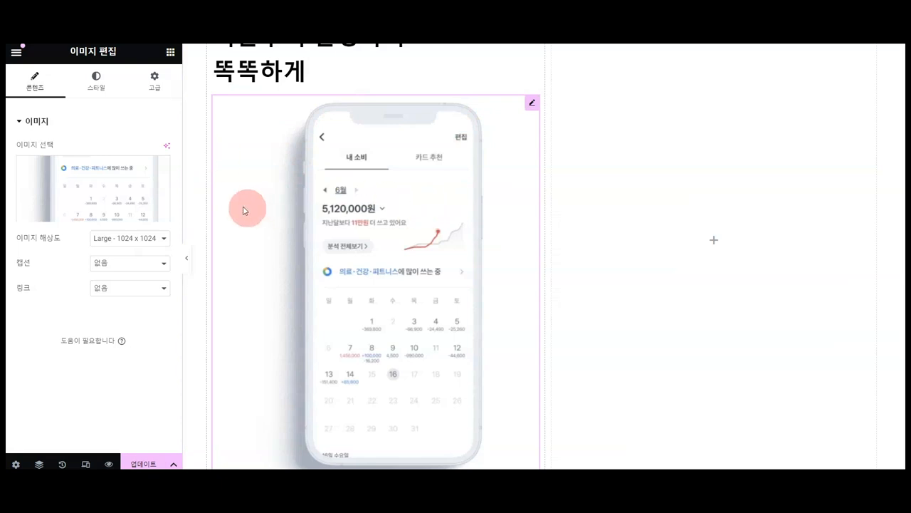
pyautogui.click(155, 87)
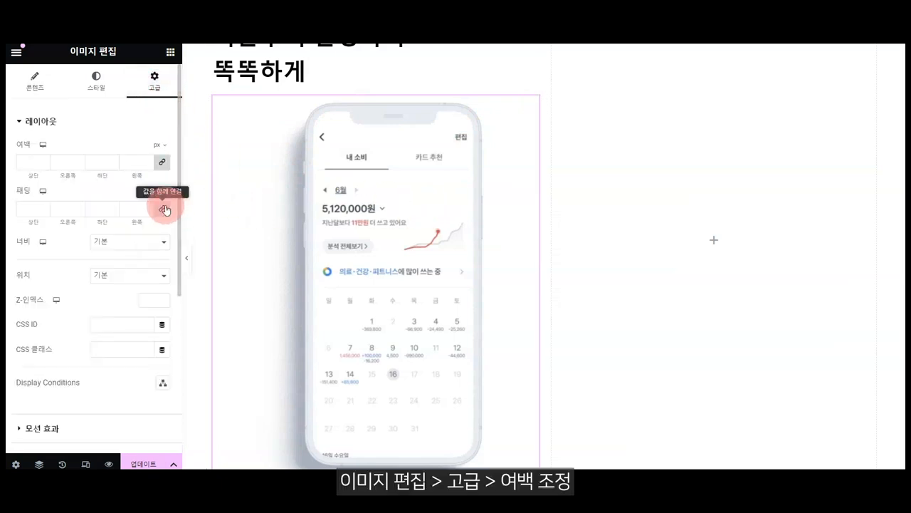
pyautogui.click(165, 210)
pyautogui.moveTo(150, 165); pyautogui.dragTo(35, 165)
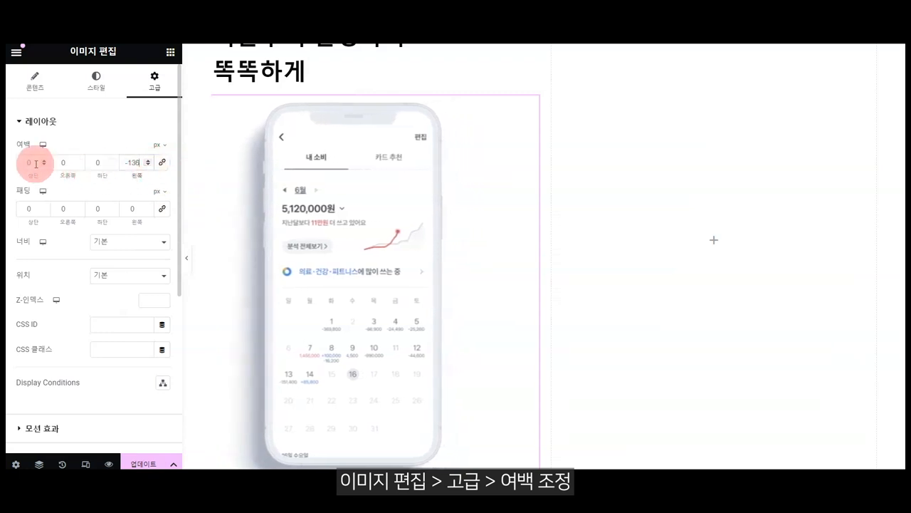
pyautogui.click(28, 162)
pyautogui.write('50')
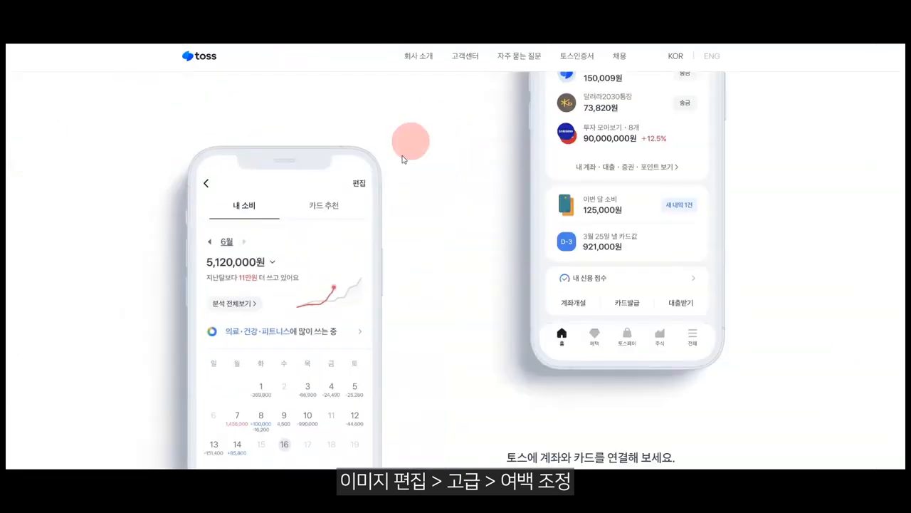
pyautogui.scroll(1, 358, 206)
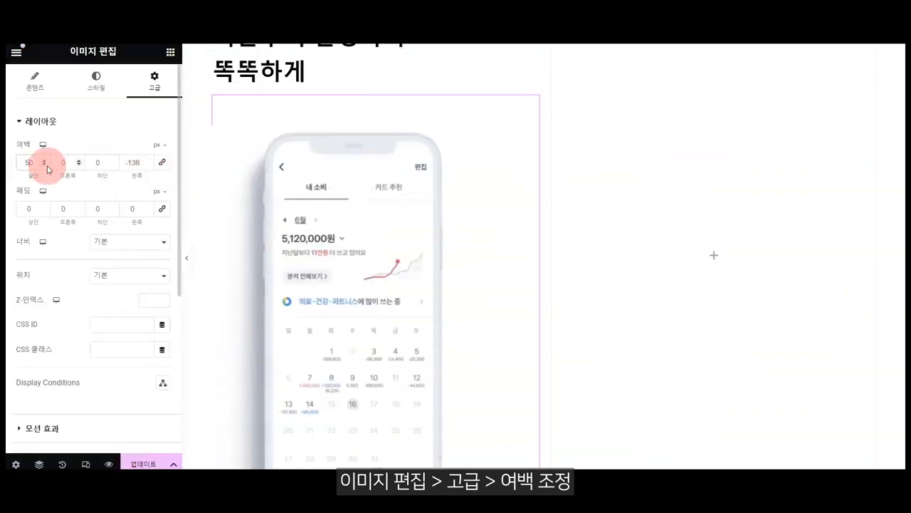
# Step: Set the spending-calendar phone image's top margin to 100 px and update the page
pyautogui.write('100')
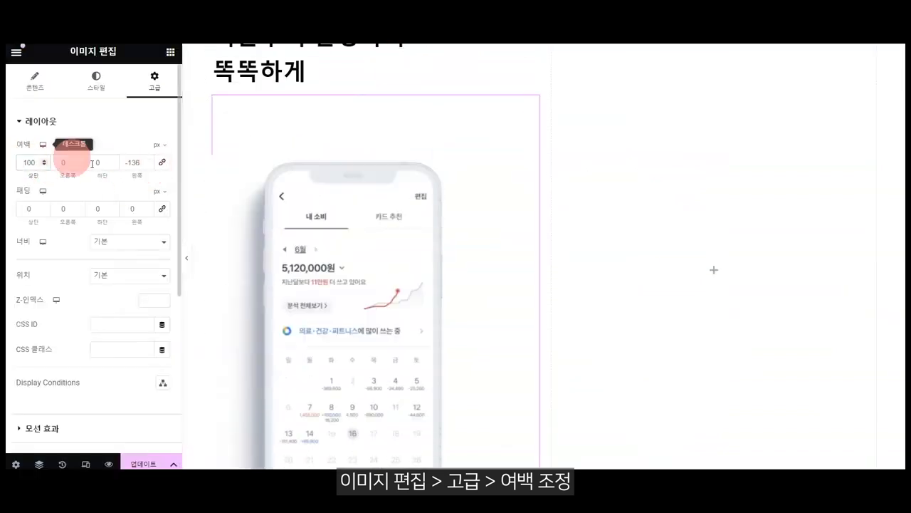
pyautogui.scroll(-3, 489, 244)
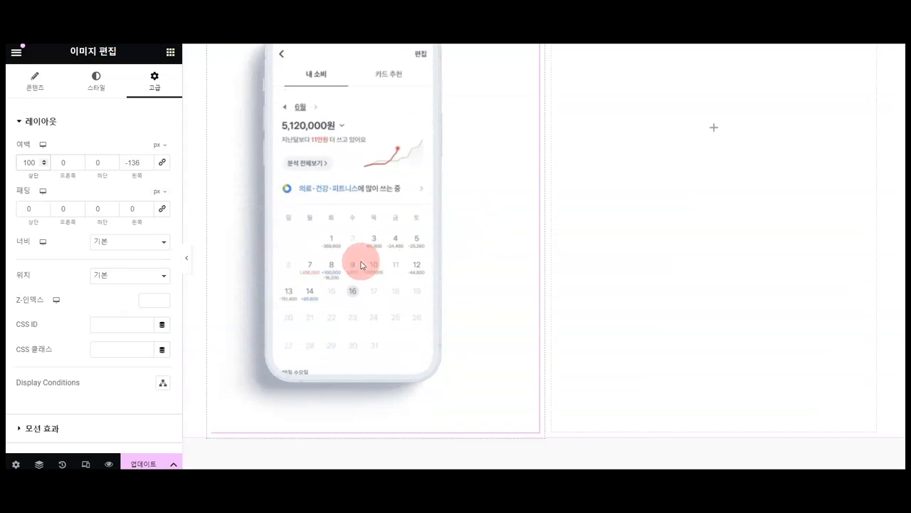
pyautogui.scroll(1, 328, 263)
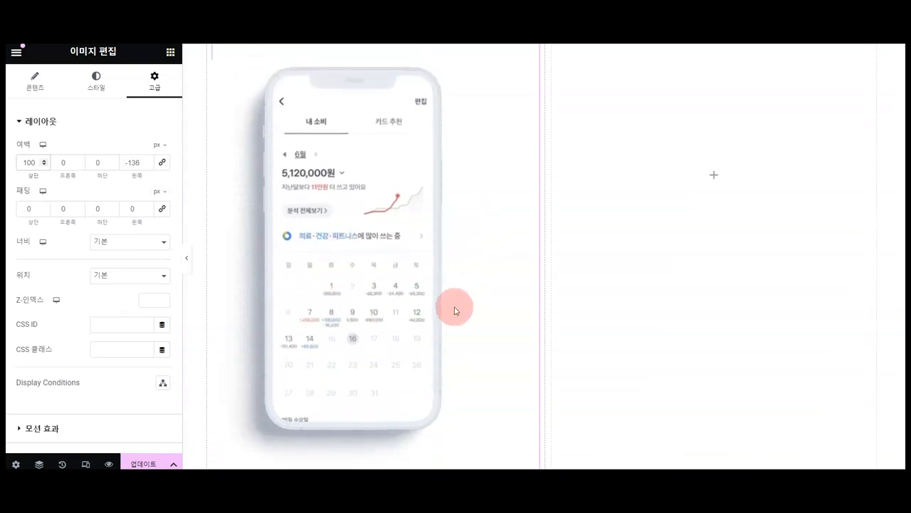
pyautogui.scroll(2, 479, 329)
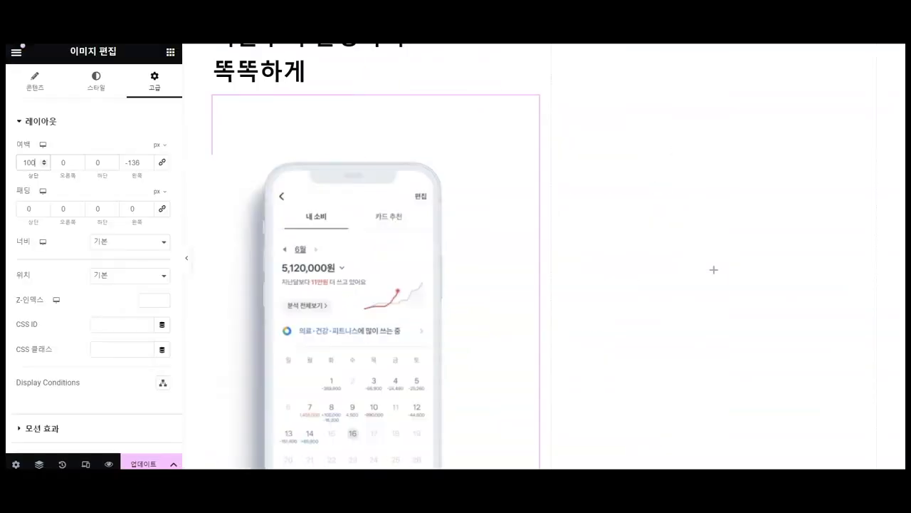
pyautogui.scroll(-2, 356, 289)
pyautogui.scroll(6, 350, 276)
pyautogui.scroll(-5, 350, 276)
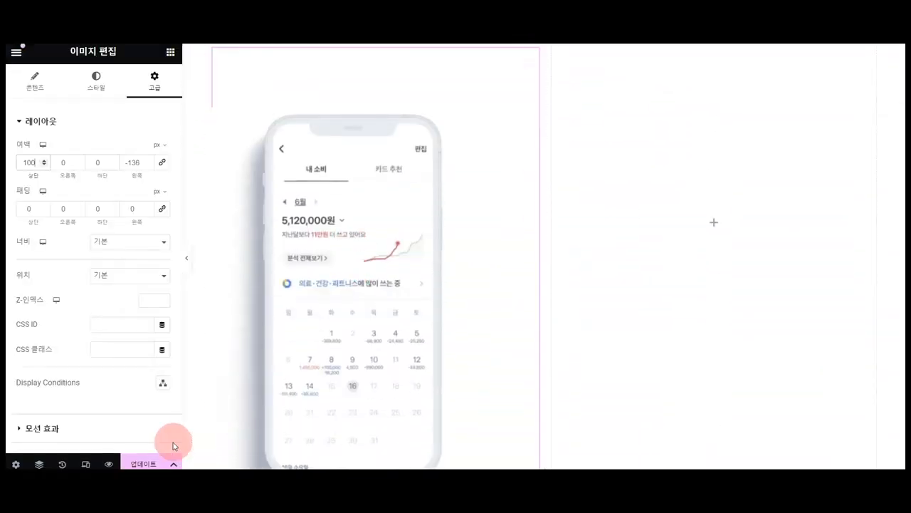
pyautogui.click(147, 462)
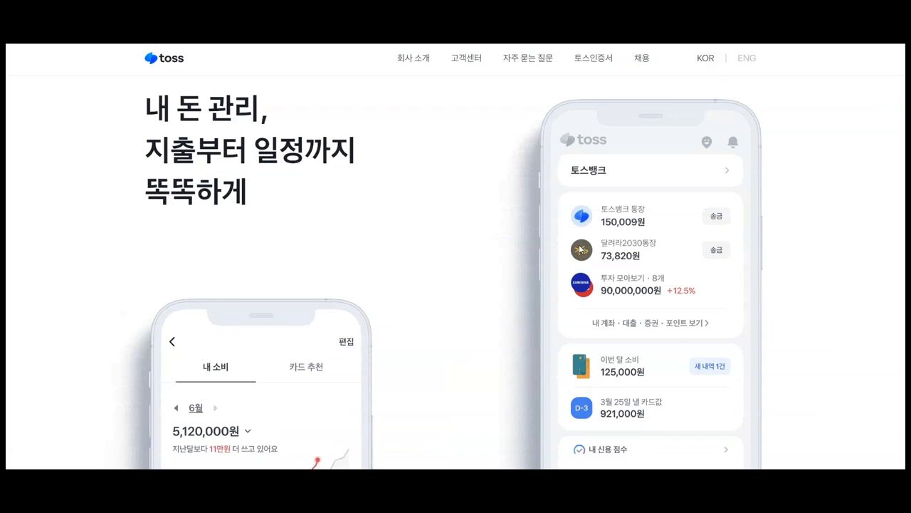
# Step: Add an image widget to the empty second column and insert the account-overview phone image 20240708_094121.png from the media library
pyautogui.scroll(-5, 614, 248)
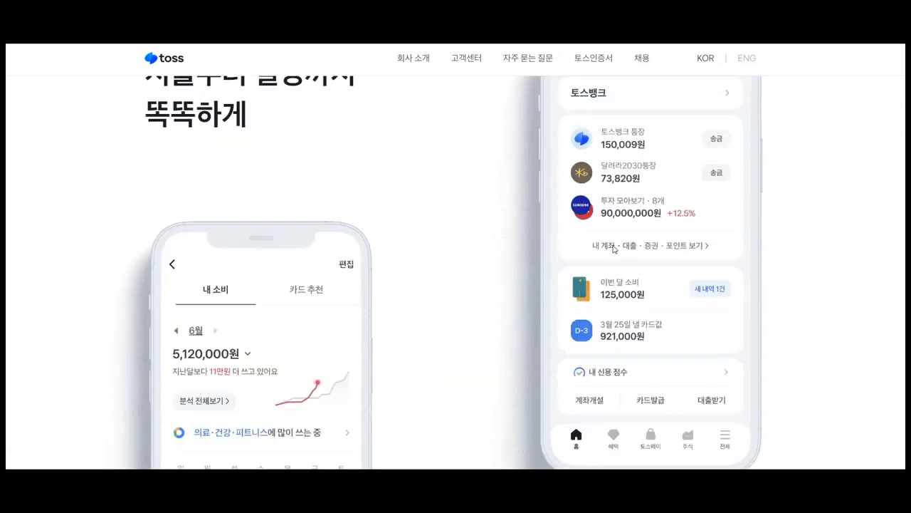
pyautogui.scroll(-1, 615, 249)
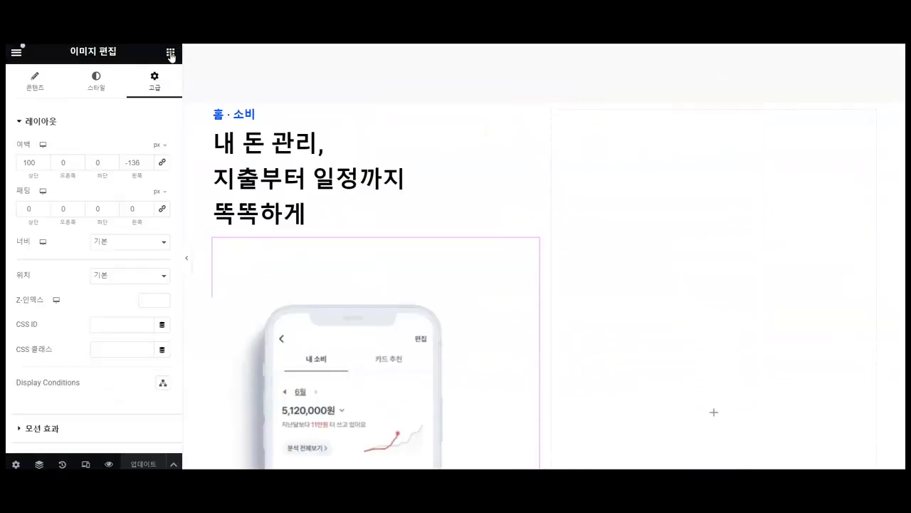
pyautogui.click(170, 52)
pyautogui.moveTo(51, 296); pyautogui.dragTo(769, 176)
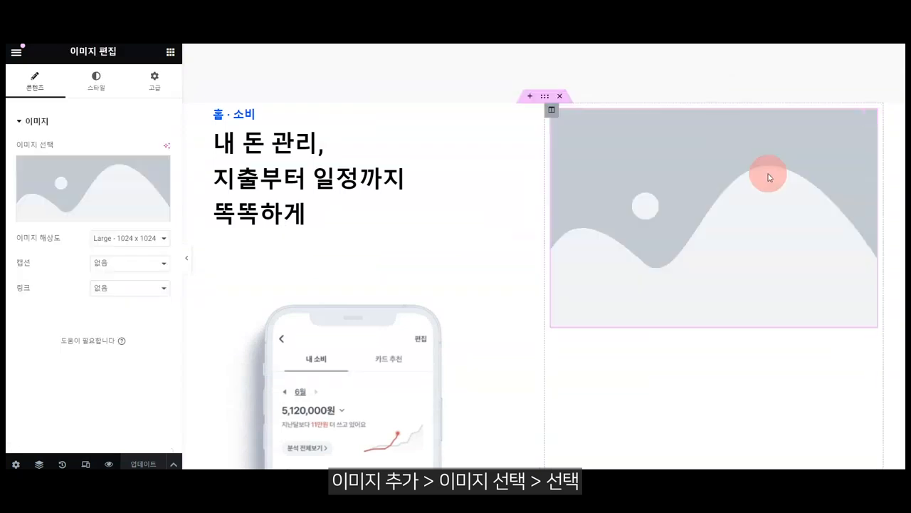
pyautogui.click(107, 188)
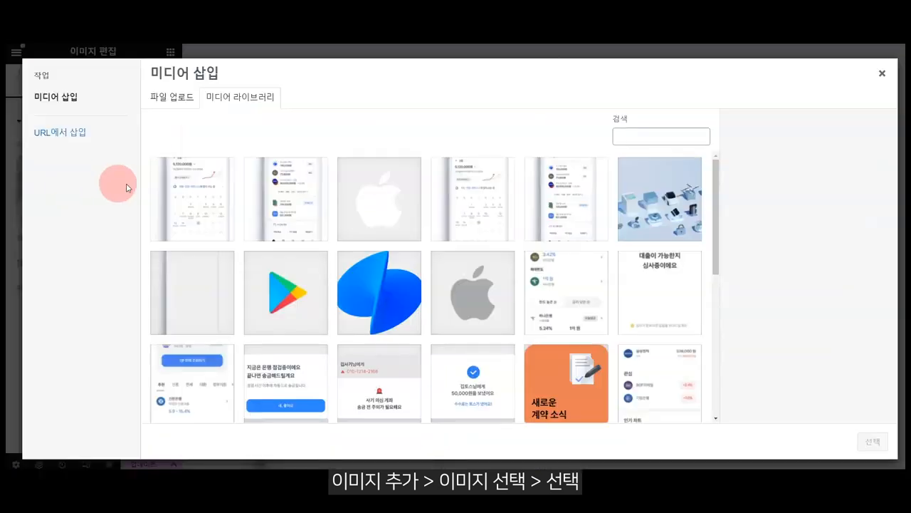
pyautogui.click(291, 203)
pyautogui.click(872, 441)
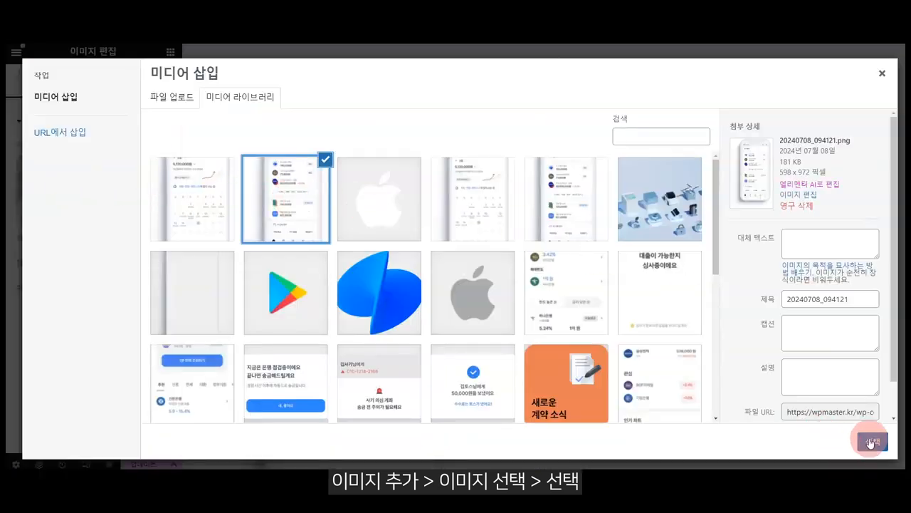
# Step: Add a heading below the account-overview phone image and replace its text with the three-line "토스에 계좌와 카드를 연결해 보세요." paragraph from the reference page
pyautogui.scroll(-3, 822, 282)
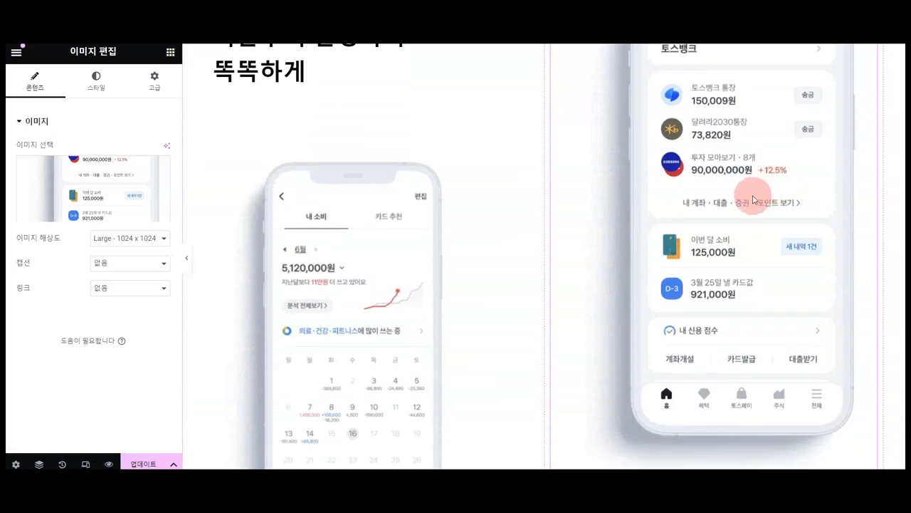
pyautogui.scroll(-2, 754, 199)
pyautogui.click(170, 52)
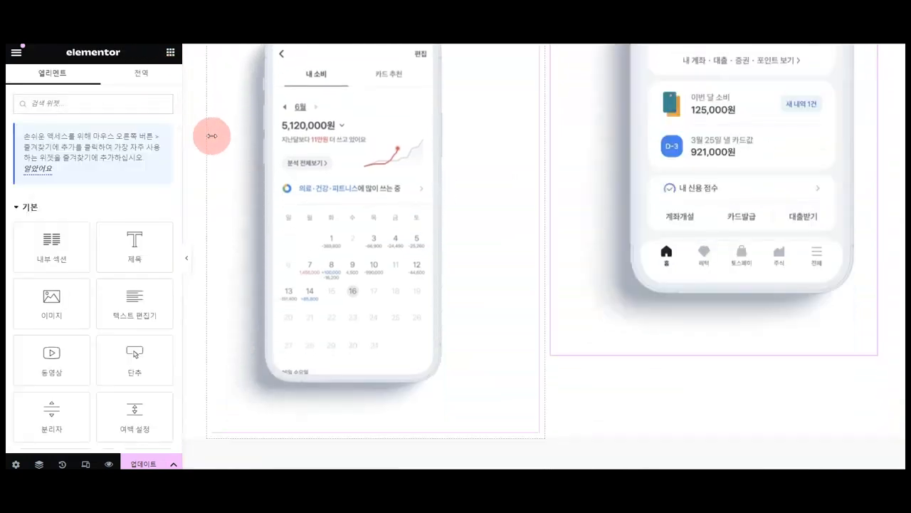
pyautogui.moveTo(135, 246); pyautogui.dragTo(799, 326)
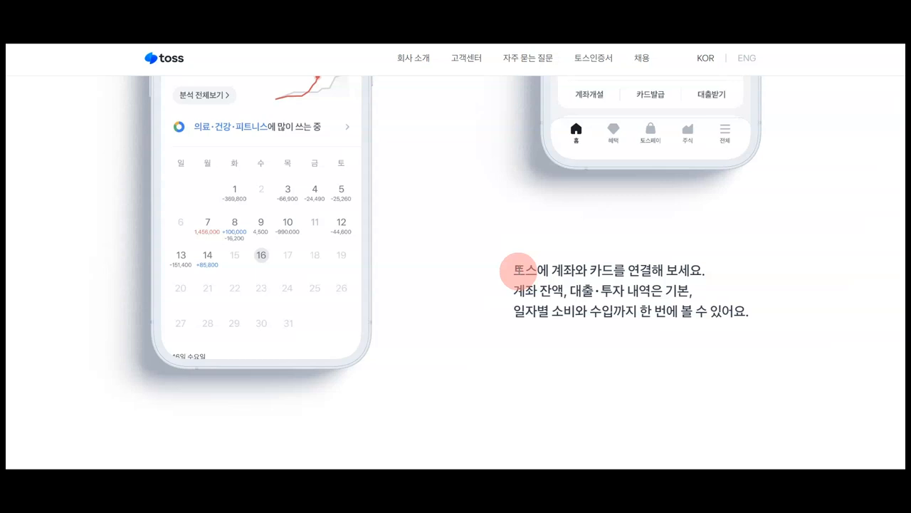
pyautogui.moveTo(518, 270); pyautogui.dragTo(749, 318)
pyautogui.hotkey('ctrl', 'c')
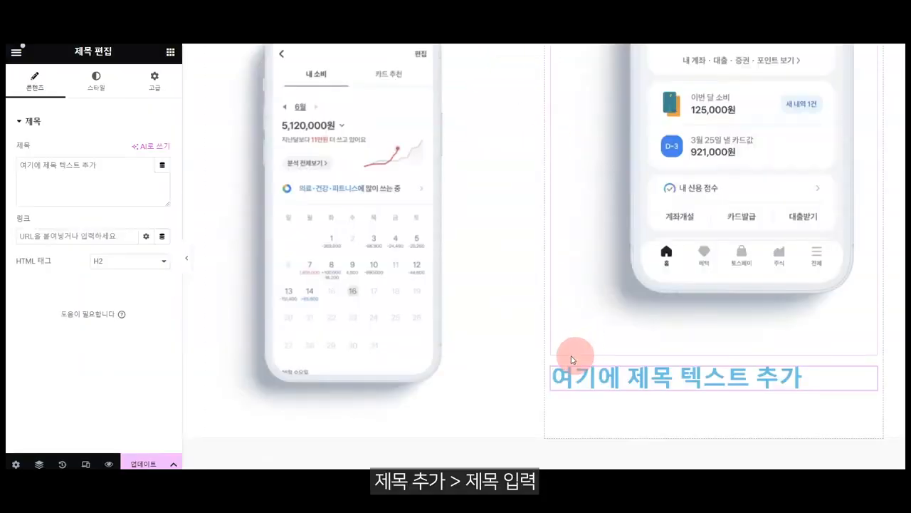
pyautogui.moveTo(98, 166); pyautogui.dragTo(7, 152)
pyautogui.hotkey('ctrl', 'v')
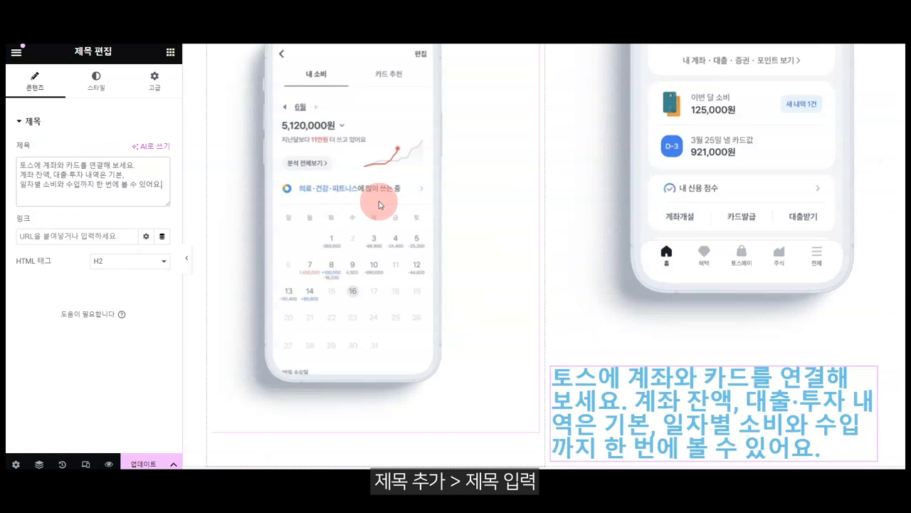
# Step: Change the new heading's text color to dark gray and set its font size to 23 px to match the reference page
pyautogui.scroll(-1, 377, 203)
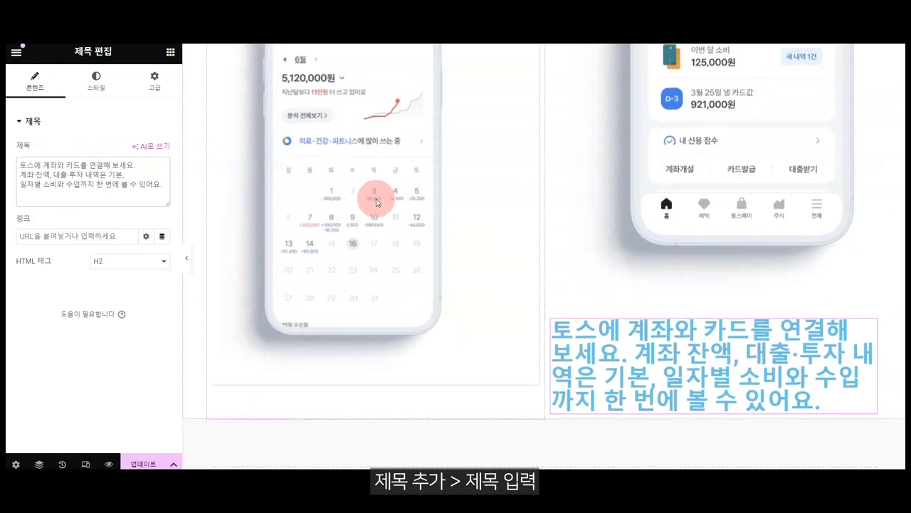
pyautogui.click(131, 120)
pyautogui.click(96, 81)
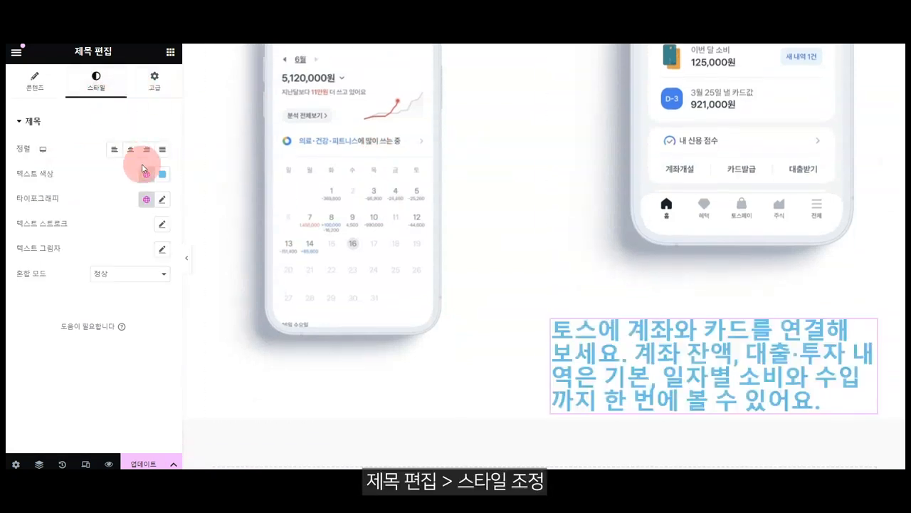
pyautogui.click(159, 179)
pyautogui.moveTo(118, 248); pyautogui.dragTo(70, 279)
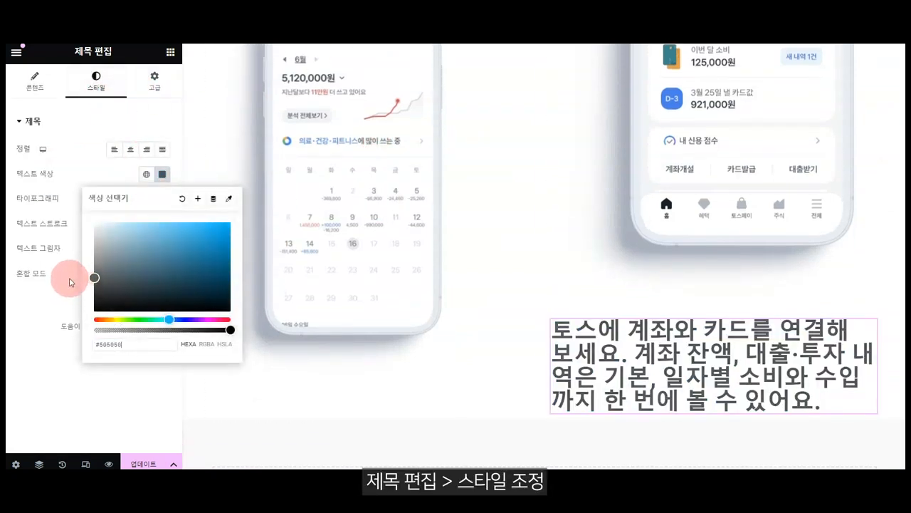
pyautogui.click(152, 204)
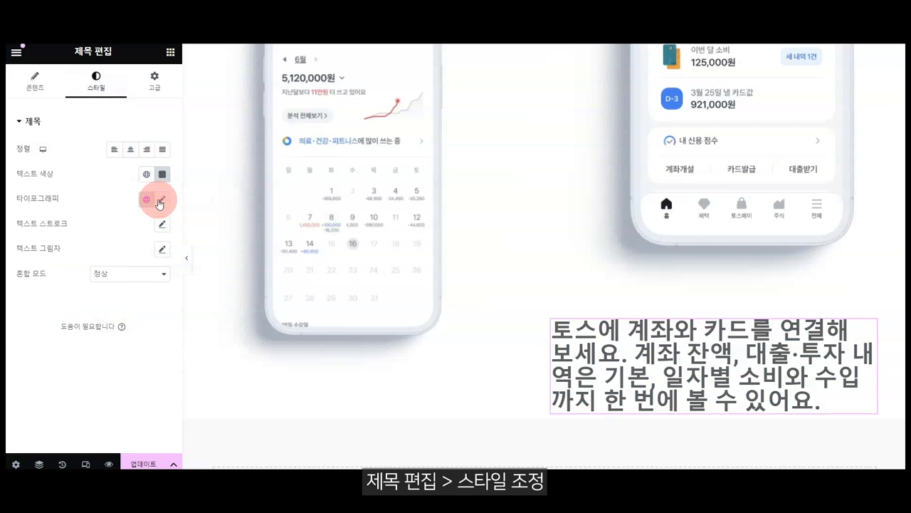
pyautogui.click(159, 201)
pyautogui.click(141, 289)
pyautogui.write('23')
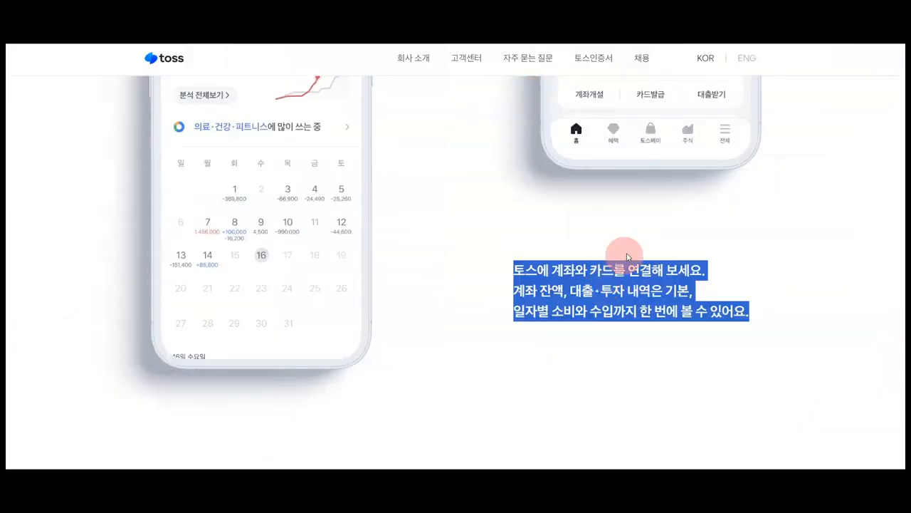
pyautogui.click(628, 258)
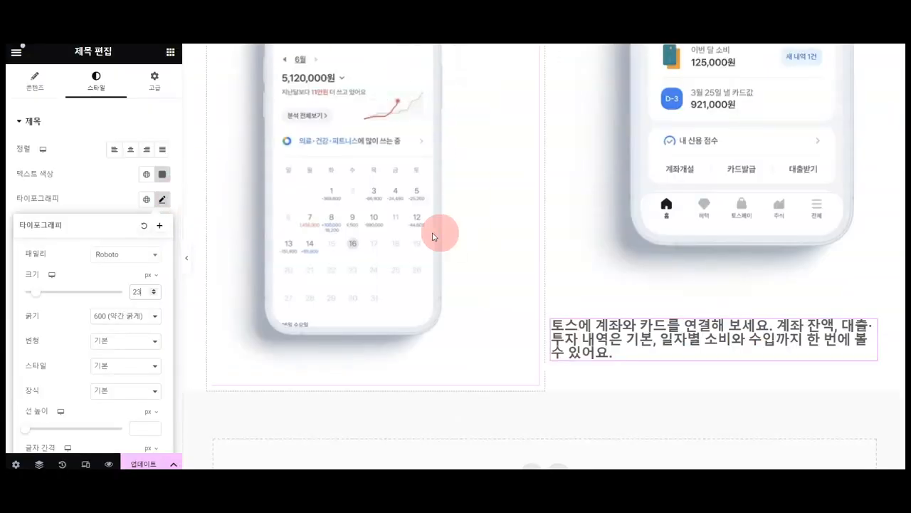
# Step: Insert <br> line breaks after "보세요." and "기본," in the heading text to split it into three lines
pyautogui.click(18, 80)
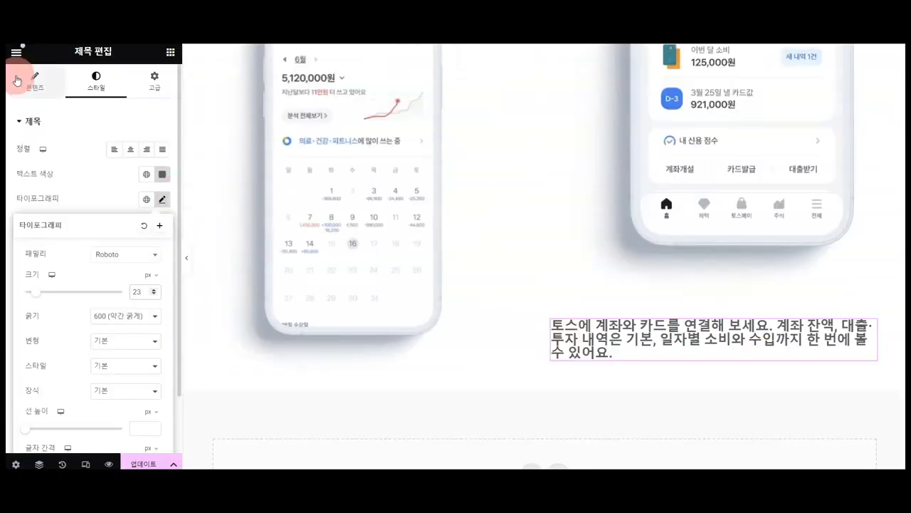
pyautogui.click(141, 175)
pyautogui.click(678, 319)
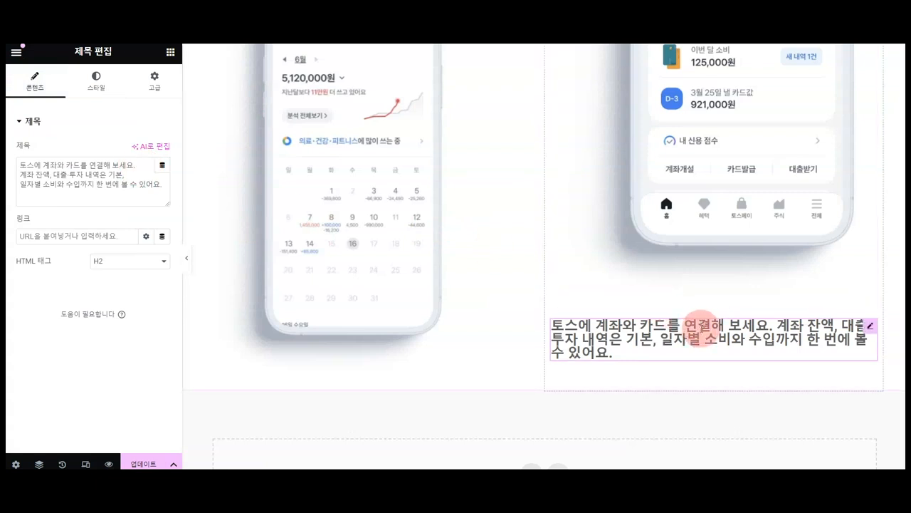
pyautogui.click(146, 166)
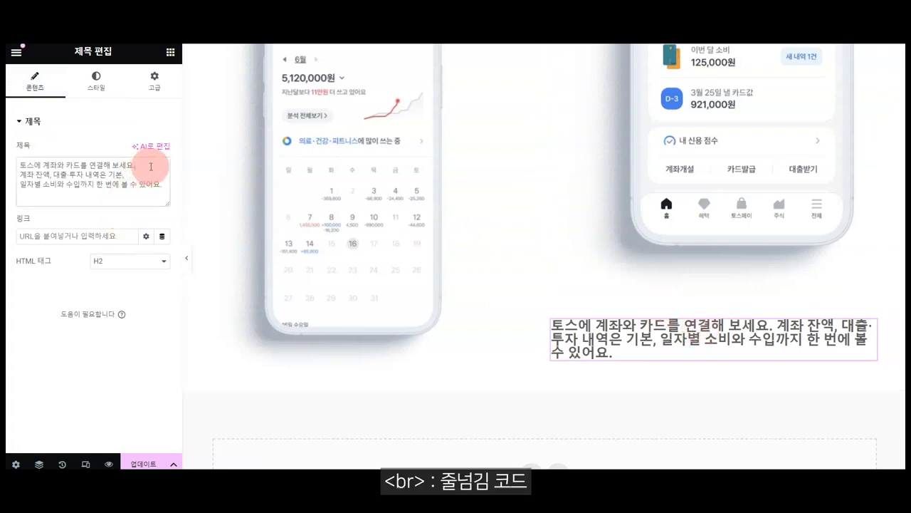
pyautogui.write('<')
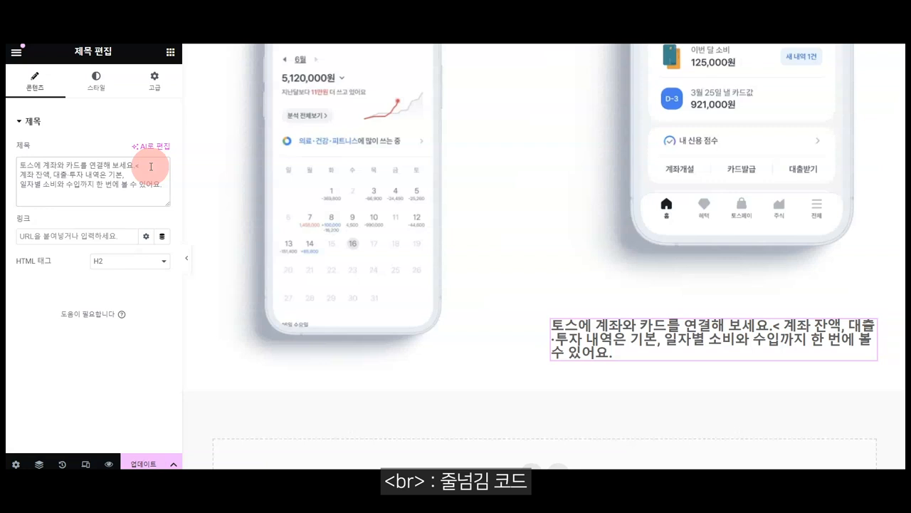
pyautogui.write('br>')
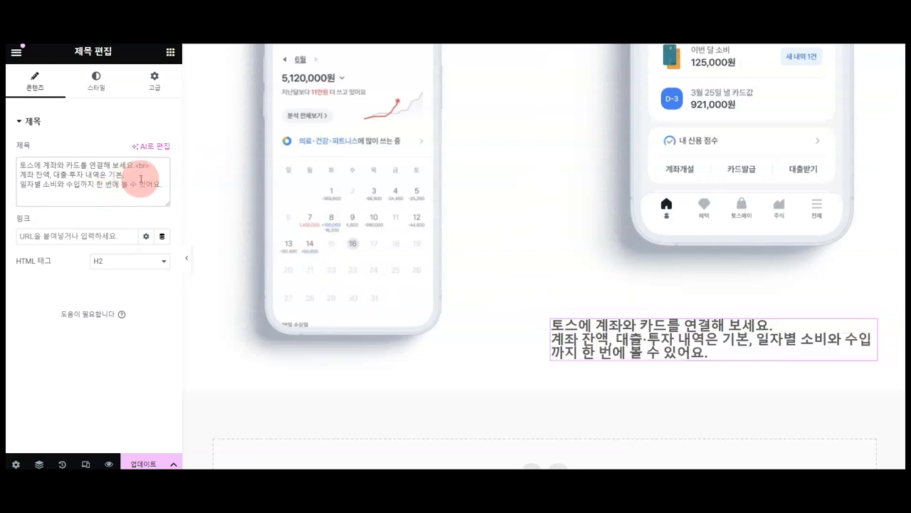
pyautogui.write('<br>')
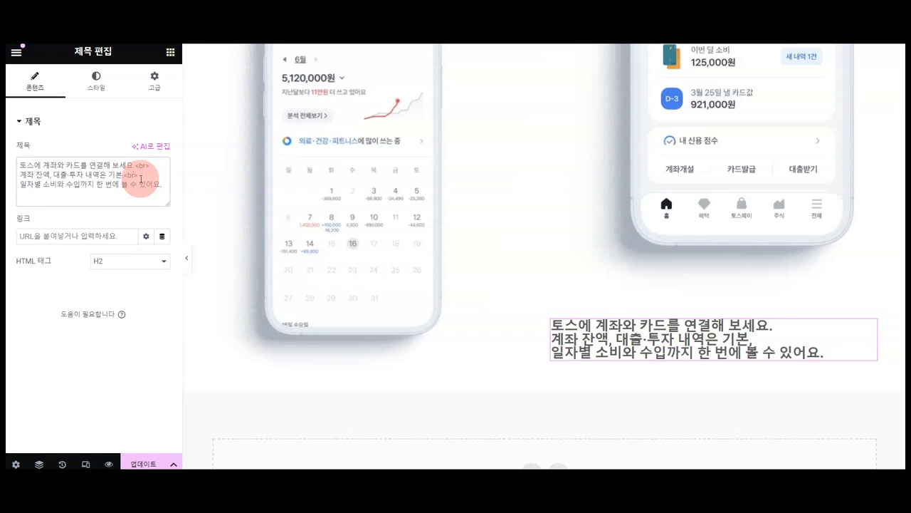
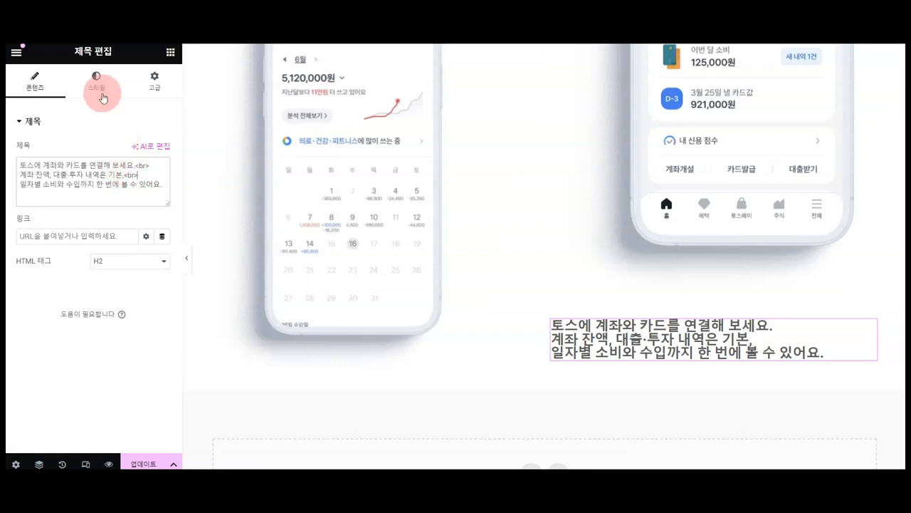
# Step: Set the three-line heading's typography line height to 27 px and compare it with the reference page
pyautogui.click(102, 98)
pyautogui.click(162, 202)
pyautogui.scroll(-1, 111, 356)
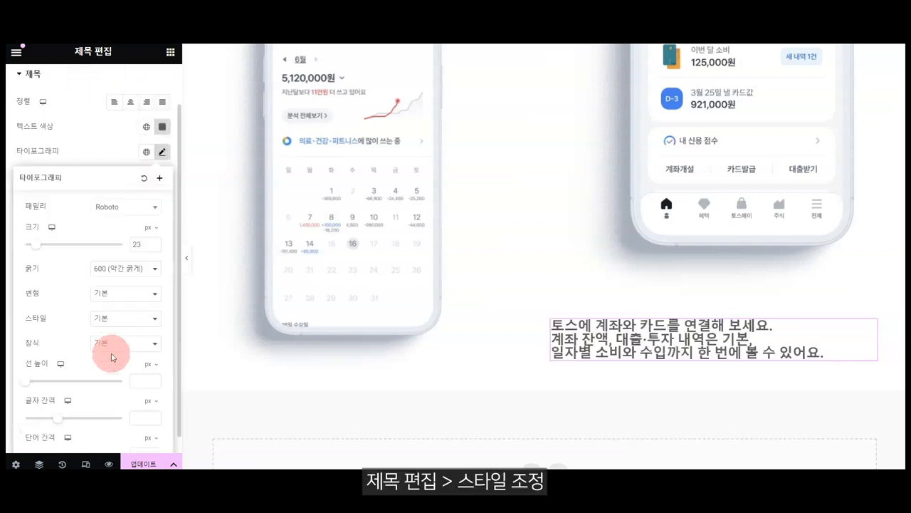
pyautogui.scroll(-1, 111, 356)
pyautogui.moveTo(27, 367); pyautogui.dragTo(51, 373)
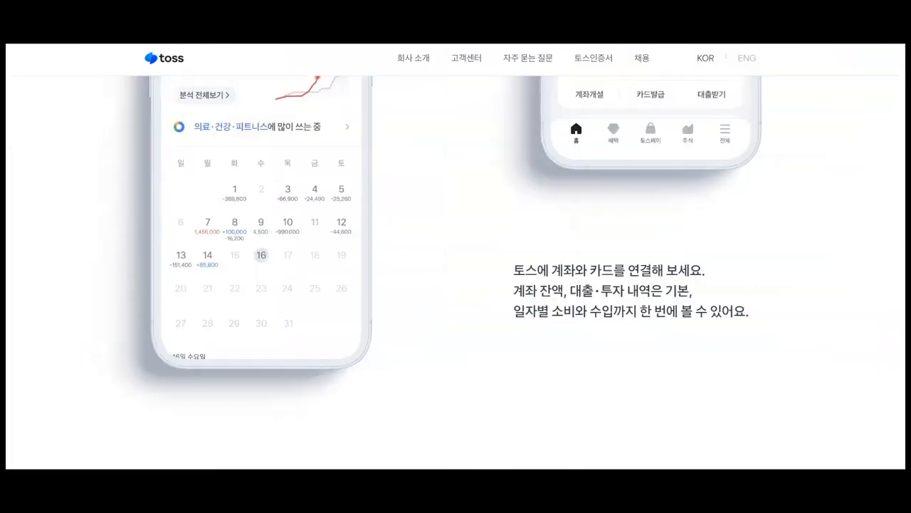
pyautogui.scroll(1, 521, 203)
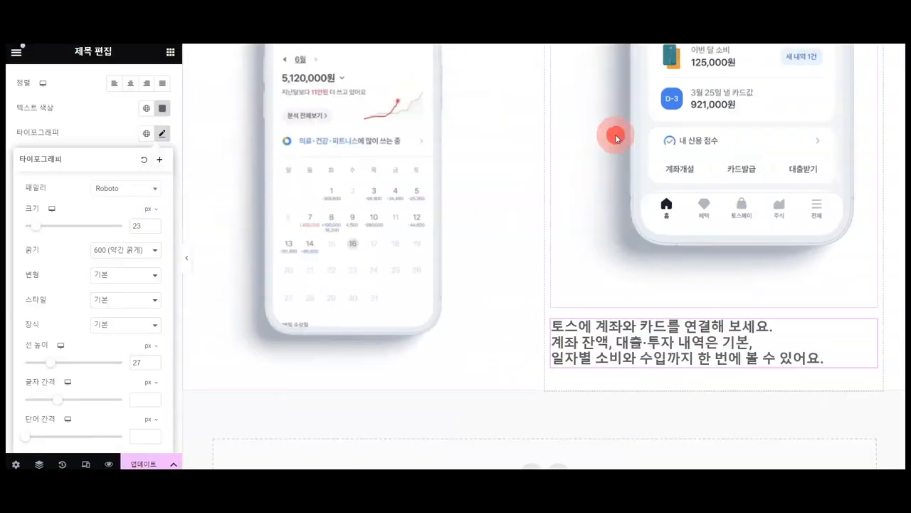
# Step: Unlink the margin values of the account-overview phone image and set its left margin to -45 px
pyautogui.click(617, 137)
pyautogui.click(154, 80)
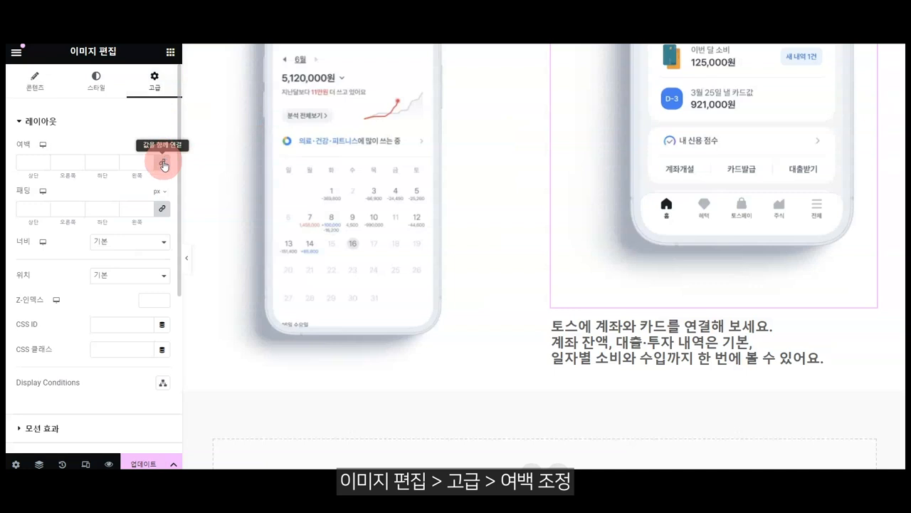
pyautogui.click(147, 166)
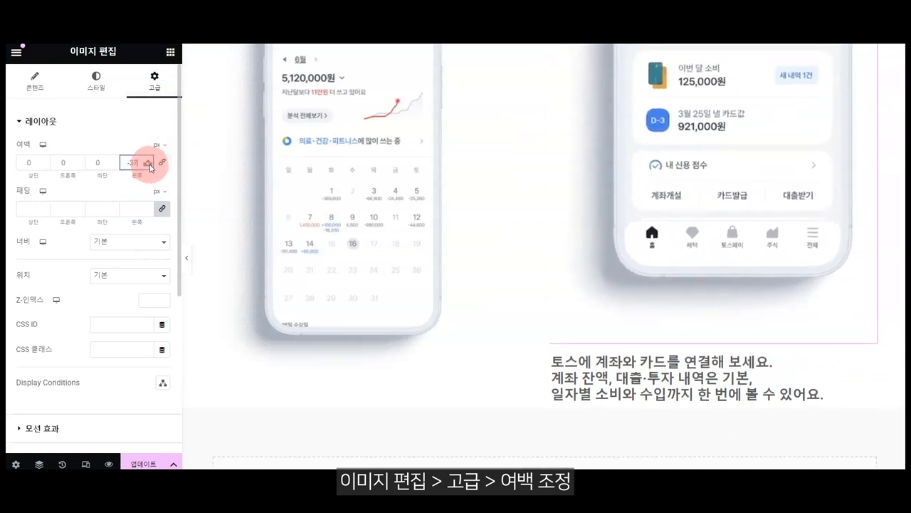
# Step: Adjust the account-overview phone image's margins to 77 px on the right and -75 px on the left
pyautogui.click(81, 163)
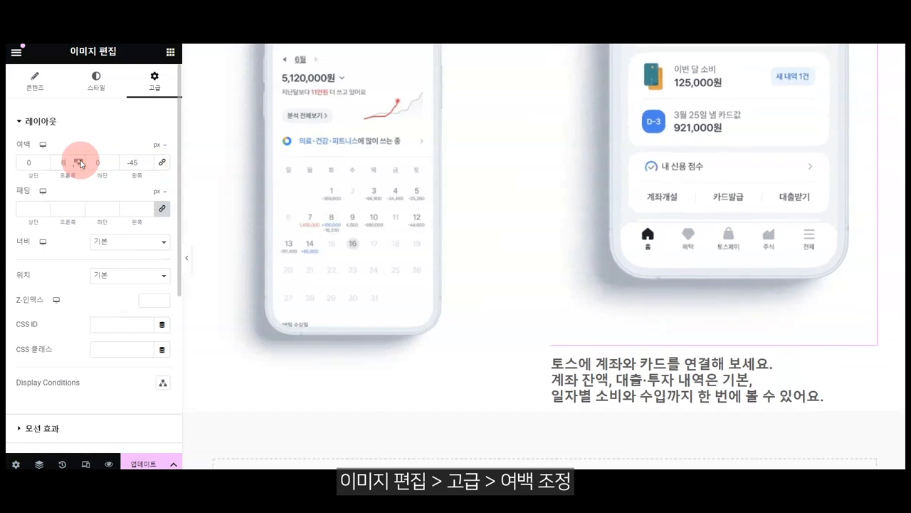
pyautogui.click(80, 163)
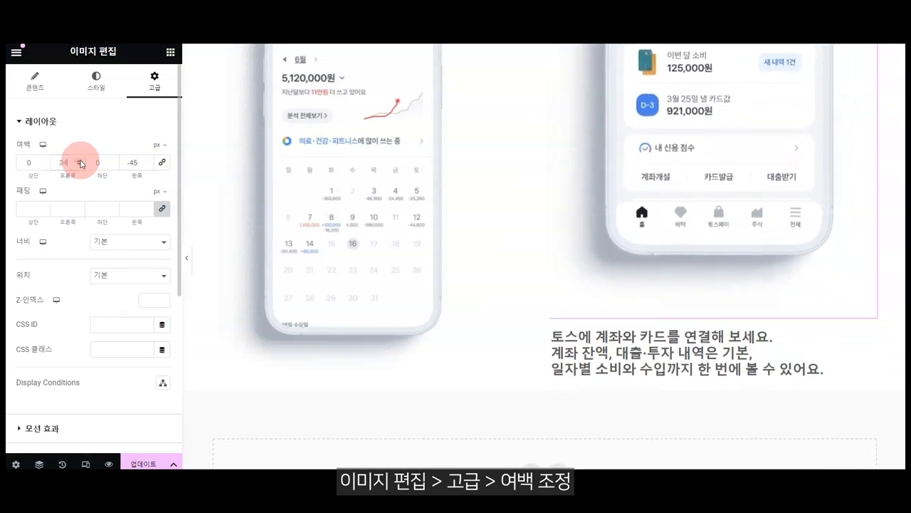
pyautogui.click(80, 163)
pyautogui.click(81, 163)
pyautogui.click(80, 163)
pyautogui.click(80, 163)
pyautogui.click(80, 163)
pyautogui.click(81, 164)
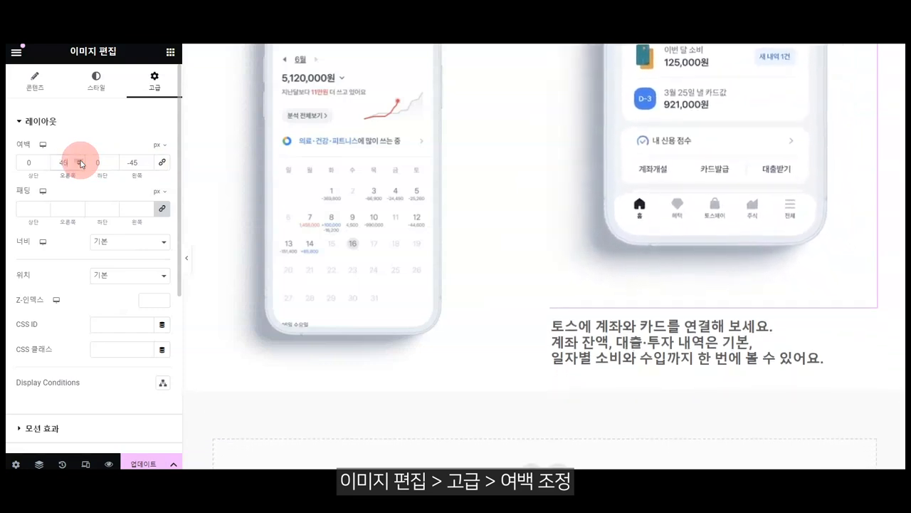
pyautogui.scroll(3, 570, 160)
pyautogui.scroll(-3, 647, 160)
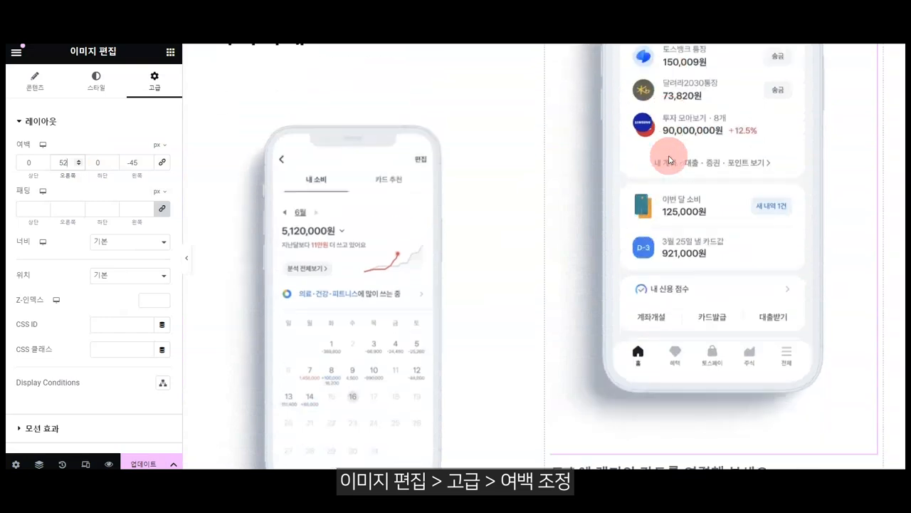
pyautogui.click(148, 165)
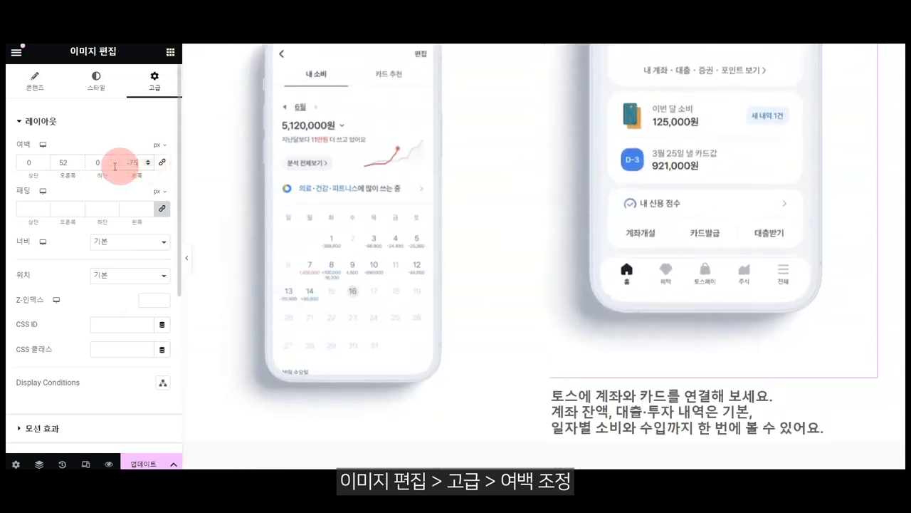
pyautogui.click(81, 163)
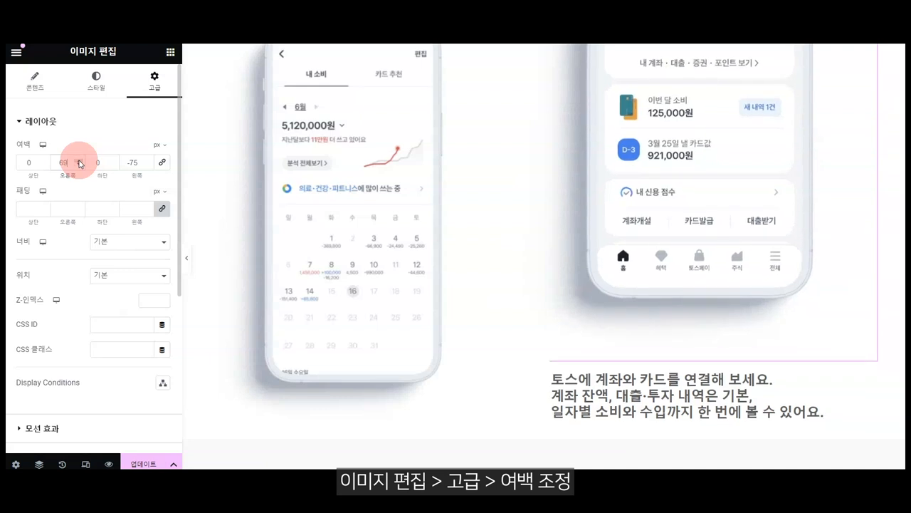
# Step: Compare the three-line "토스에 계좌와 카드를 연결해 보세요." heading with the reference page and darken its text color to near-black
pyautogui.click(743, 183)
pyautogui.scroll(-2, 743, 183)
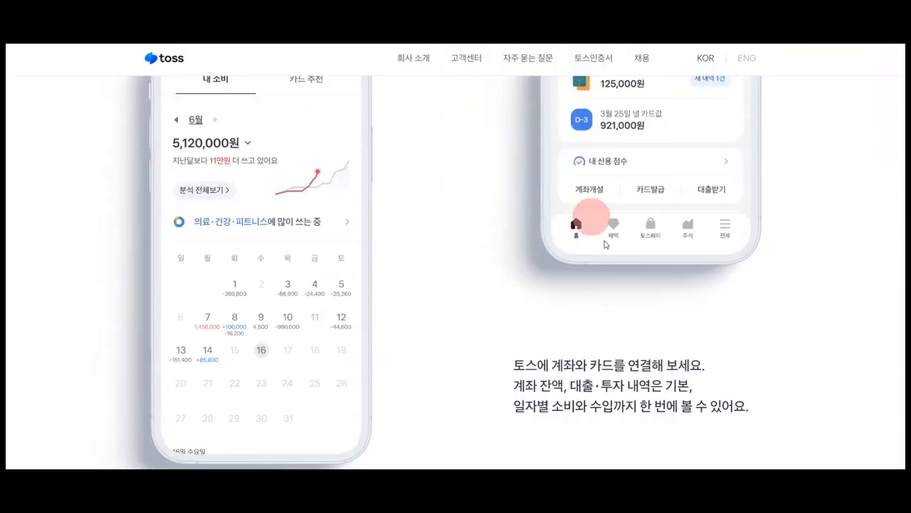
pyautogui.scroll(-2, 607, 246)
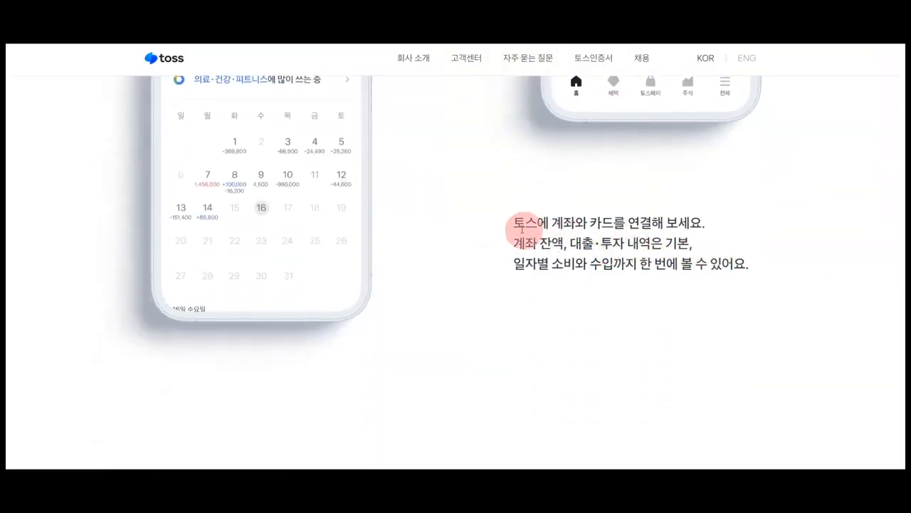
pyautogui.moveTo(515, 223); pyautogui.dragTo(793, 263)
pyautogui.click(782, 264)
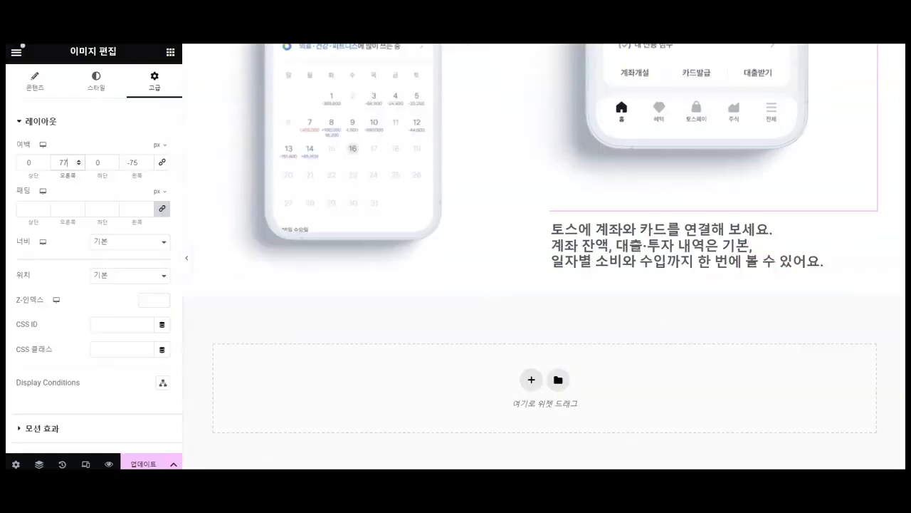
pyautogui.click(658, 231)
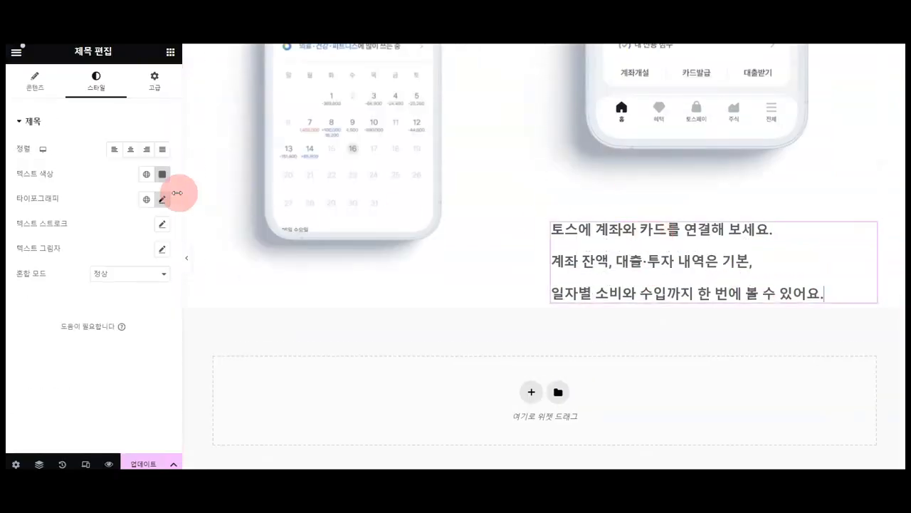
pyautogui.click(163, 174)
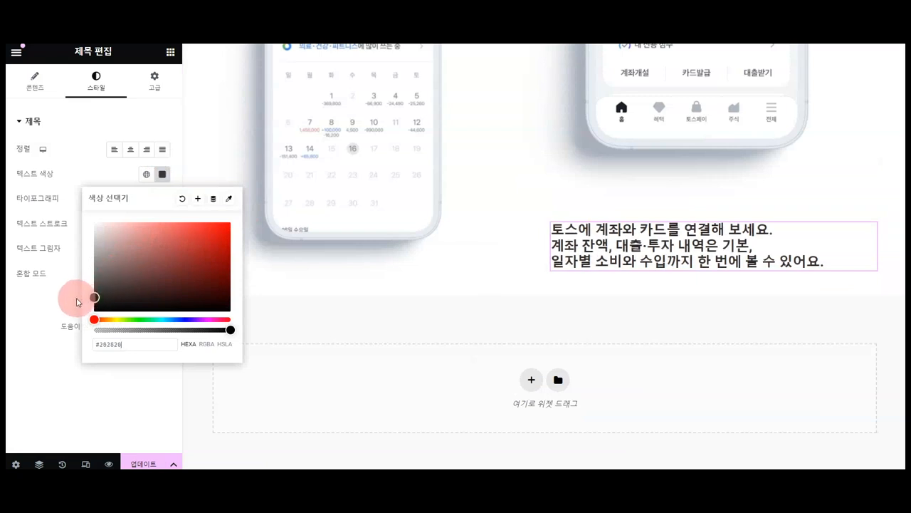
pyautogui.click(67, 301)
# Step: Set the three-line heading's font size to 22 px and choose a lighter font weight
pyautogui.click(163, 199)
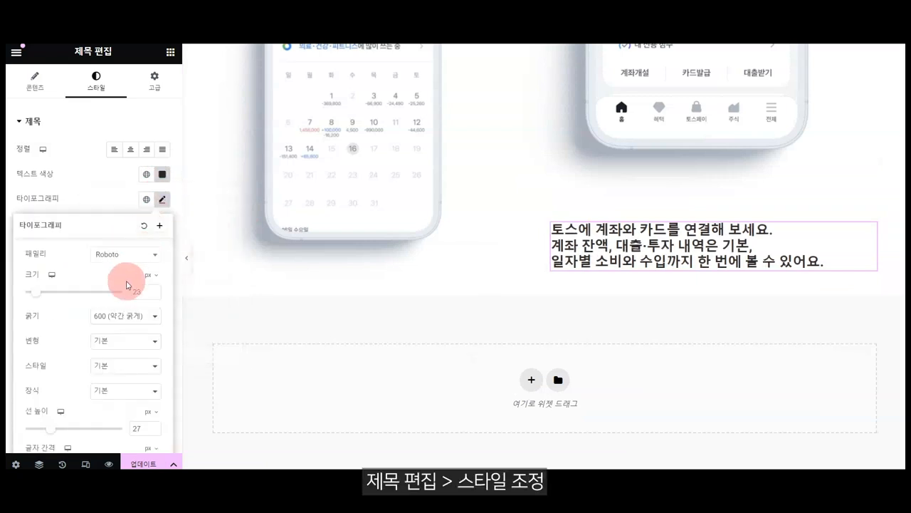
pyautogui.click(153, 295)
pyautogui.click(131, 318)
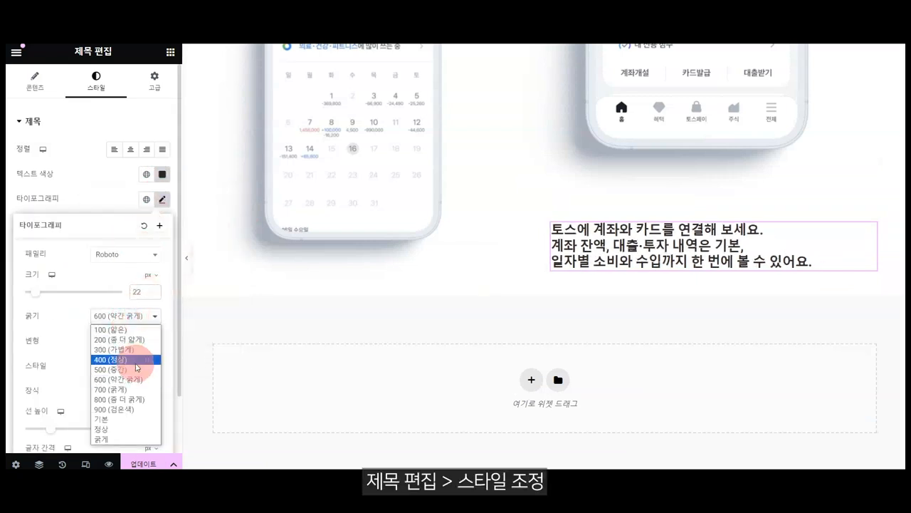
pyautogui.click(137, 369)
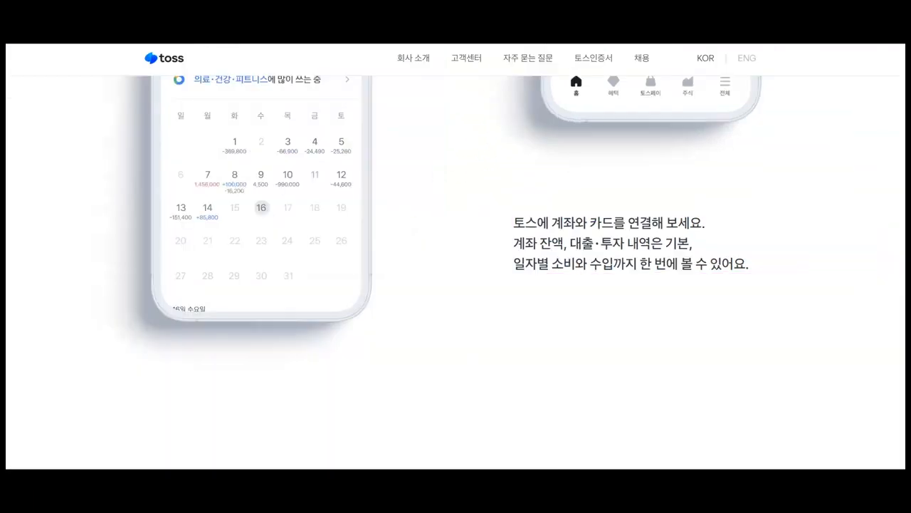
# Step: Check the section spacing on the reference page and set the home and spending section's top and bottom padding to 100 px
pyautogui.scroll(-3, 474, 200)
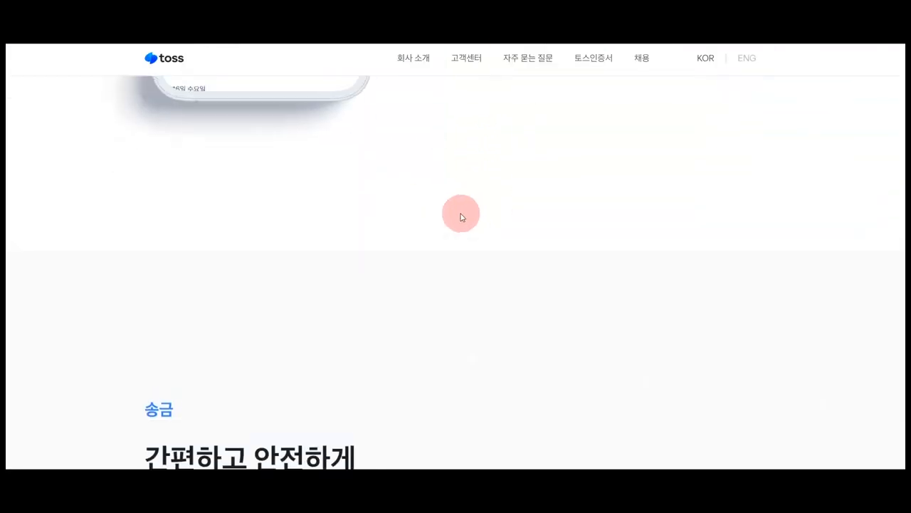
pyautogui.scroll(1, 243, 247)
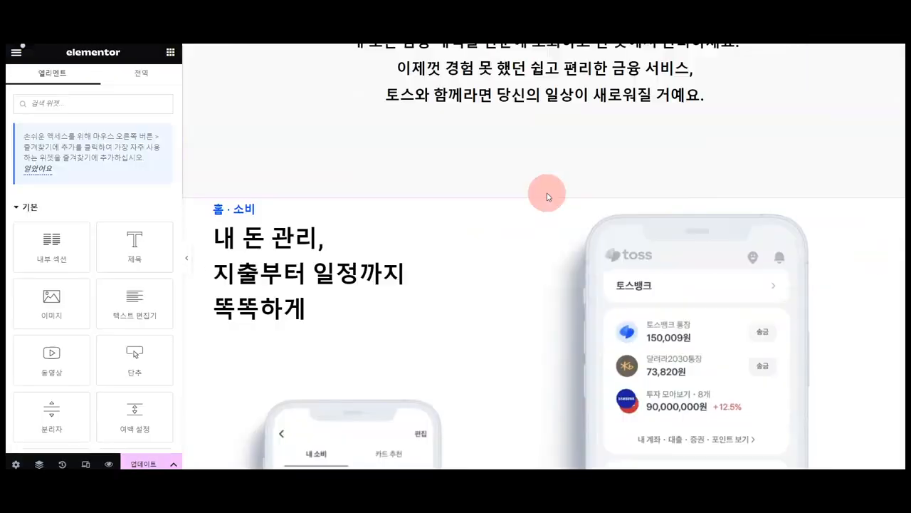
pyautogui.click(546, 200)
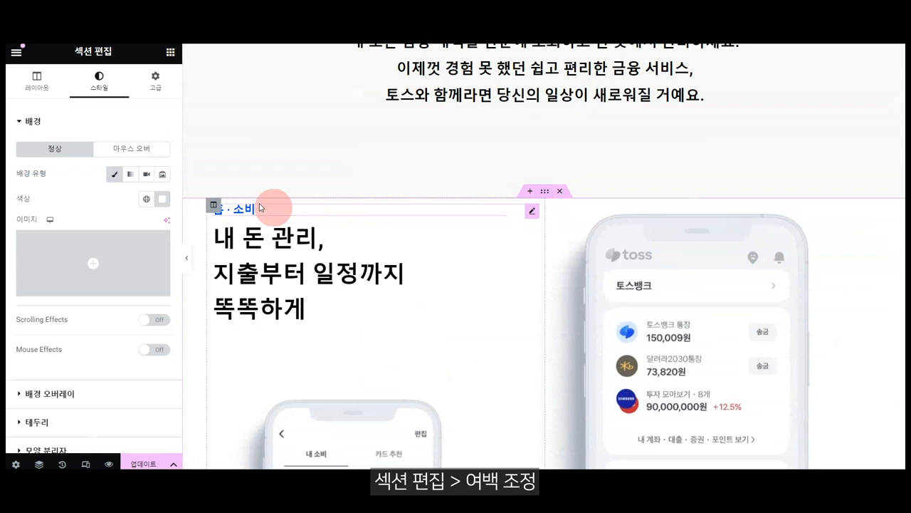
pyautogui.click(154, 81)
pyautogui.click(41, 209)
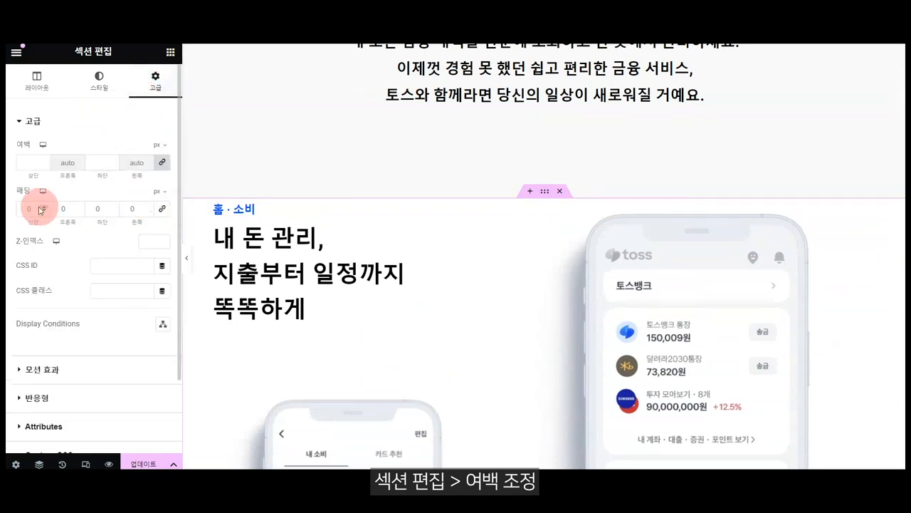
pyautogui.write('100')
pyautogui.click(97, 208)
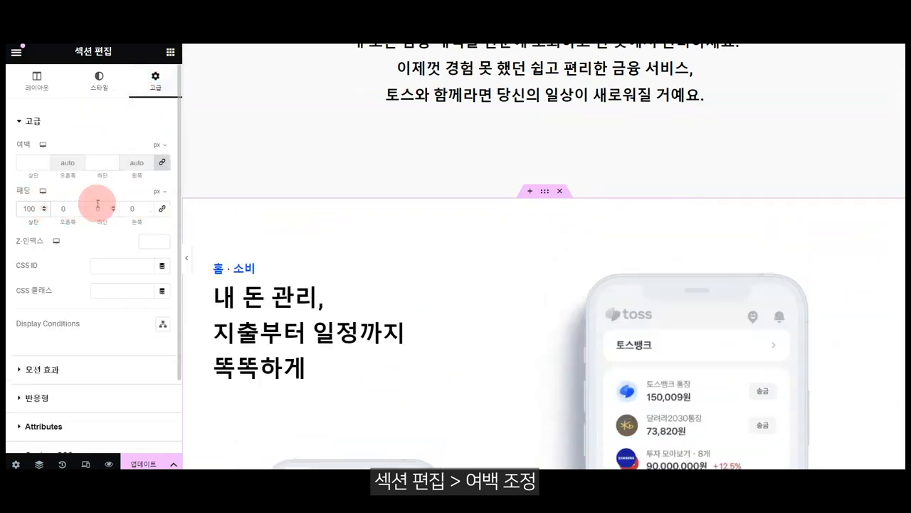
pyautogui.write('100')
pyautogui.scroll(-8, 380, 227)
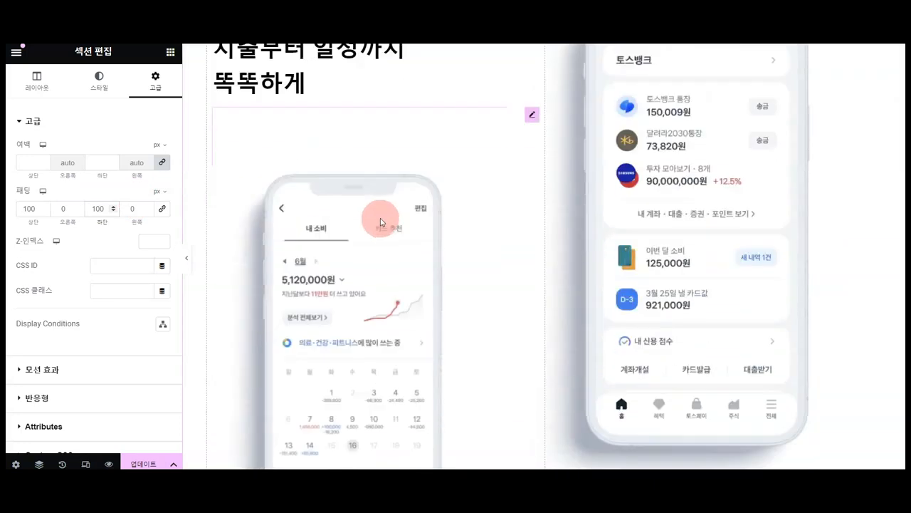
# Step: Compare the section's spacing with the reference page and set its top and bottom padding to 150 px
pyautogui.click(476, 35)
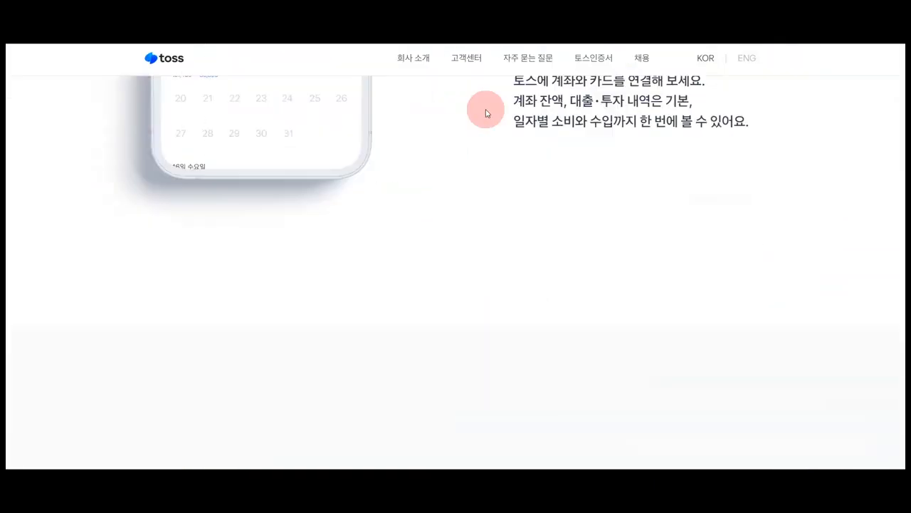
pyautogui.scroll(10, 454, 181)
pyautogui.scroll(3, 453, 181)
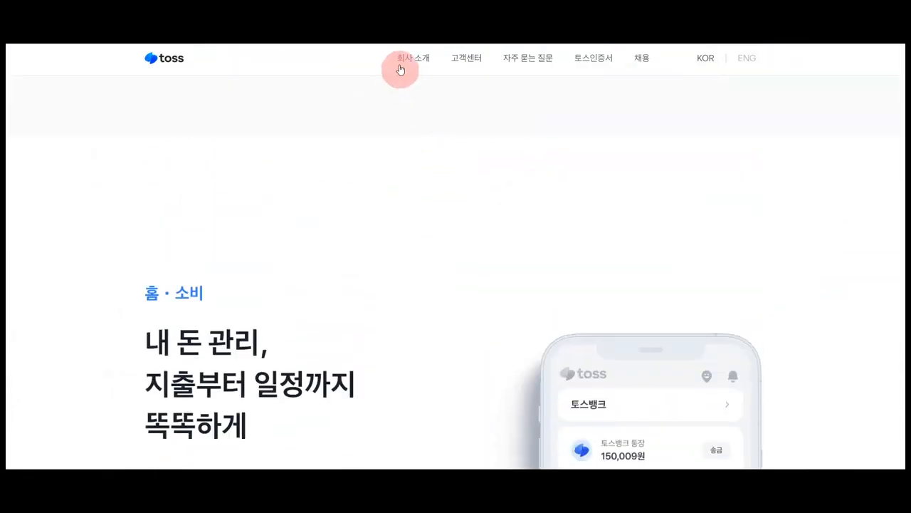
pyautogui.click(370, 35)
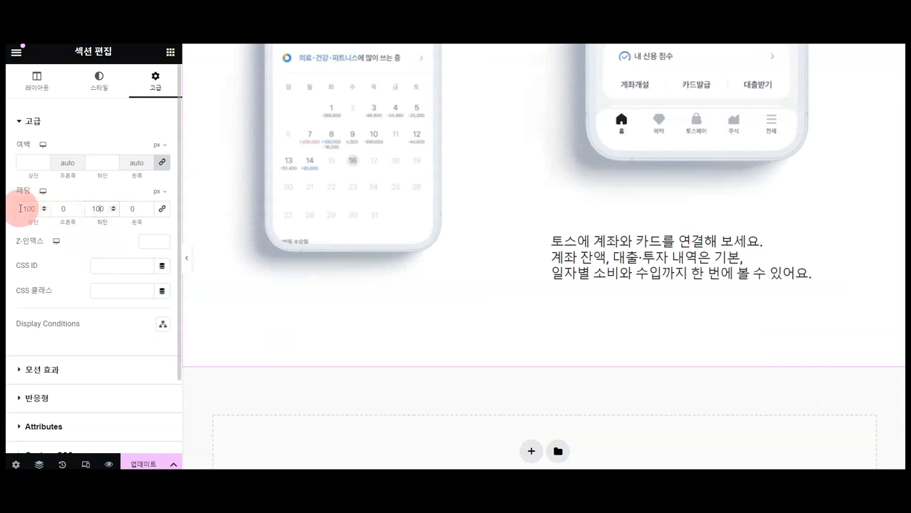
pyautogui.write('150')
pyautogui.click(96, 208)
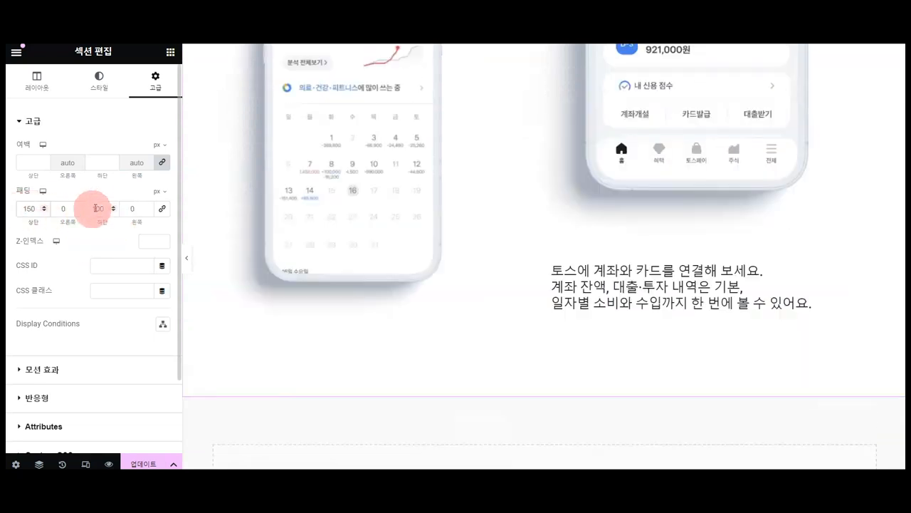
pyautogui.write('150')
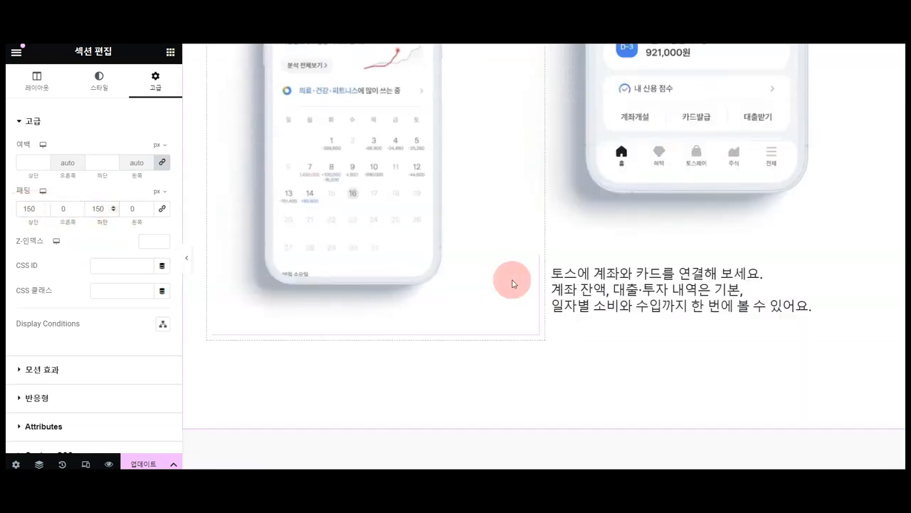
pyautogui.scroll(5, 508, 275)
pyautogui.scroll(-5, 729, 187)
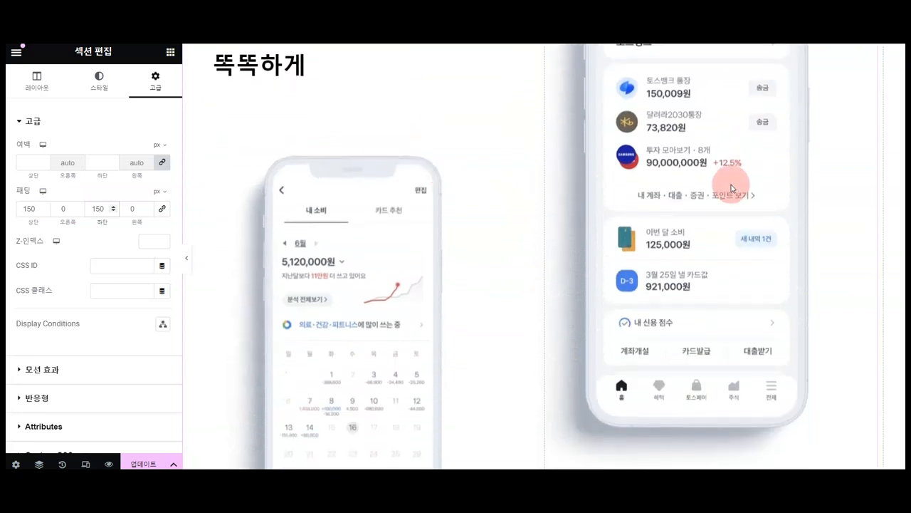
# Step: Increase the right margin of the spending calendar phone image to shift it further left
pyautogui.scroll(3, 684, 324)
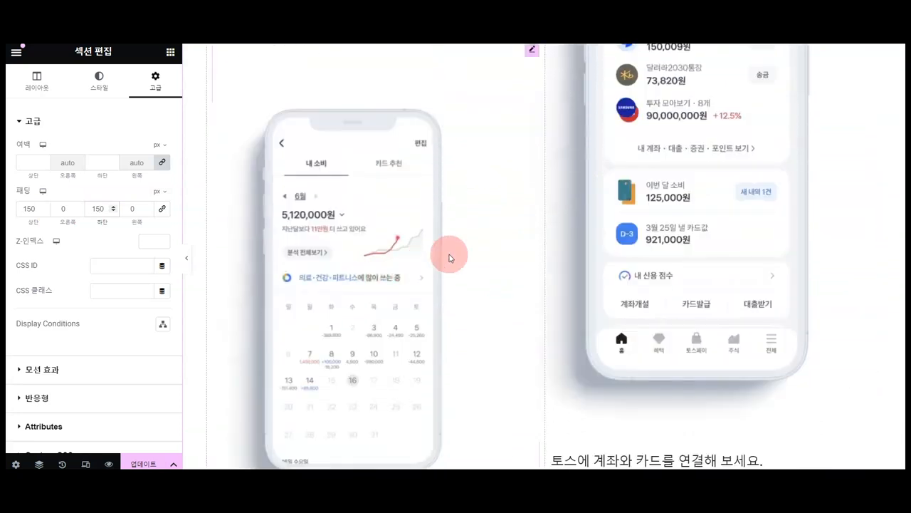
pyautogui.click(344, 275)
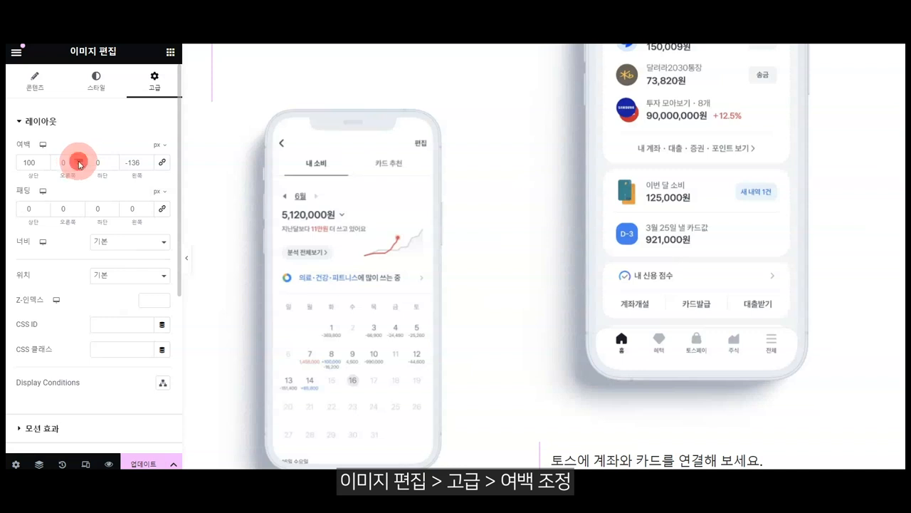
pyautogui.click(79, 163)
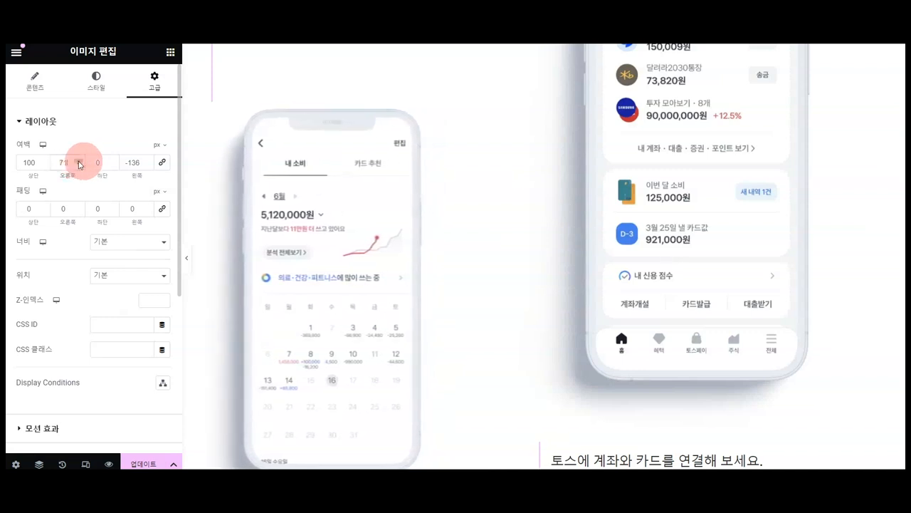
# Step: Set the account-overview phone image's width to 88% and compare the section with the reference page
pyautogui.click(632, 172)
pyautogui.click(362, 165)
pyautogui.click(96, 77)
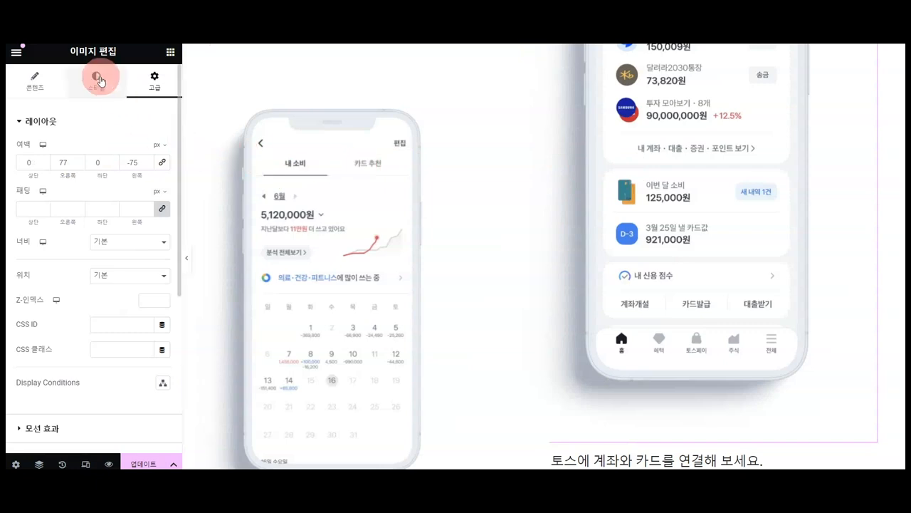
pyautogui.moveTo(18, 191); pyautogui.dragTo(116, 204)
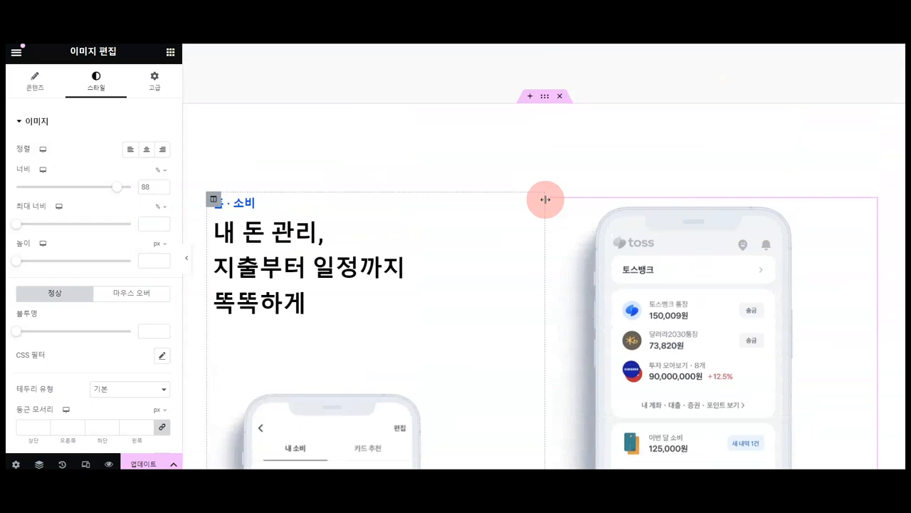
pyautogui.scroll(-5, 544, 198)
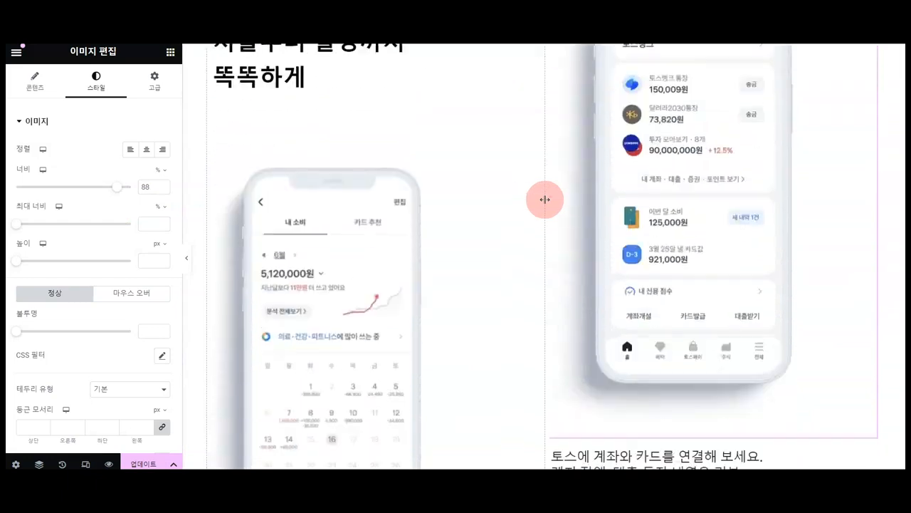
pyautogui.scroll(5, 544, 198)
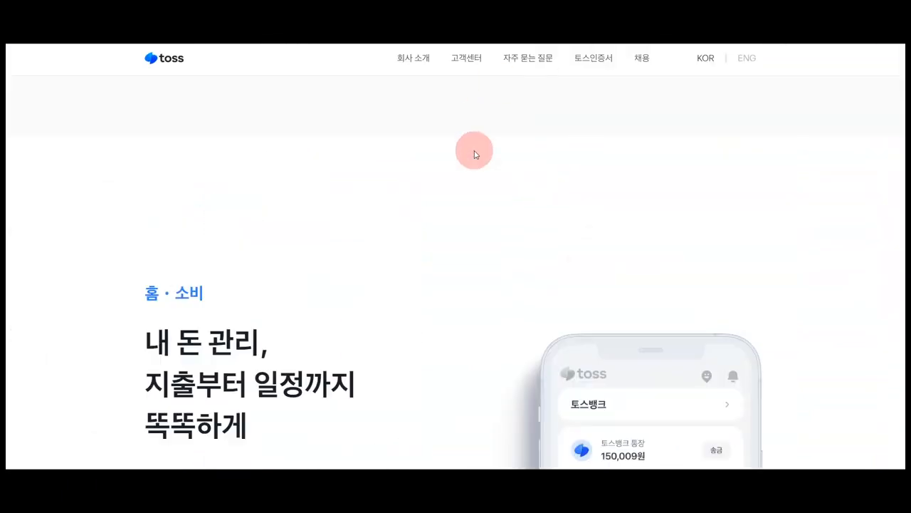
# Step: Examine the end of the home and spending section and the 송금 section's heading layout and spacing on the reference page
pyautogui.scroll(-3, 476, 153)
pyautogui.scroll(-5, 476, 153)
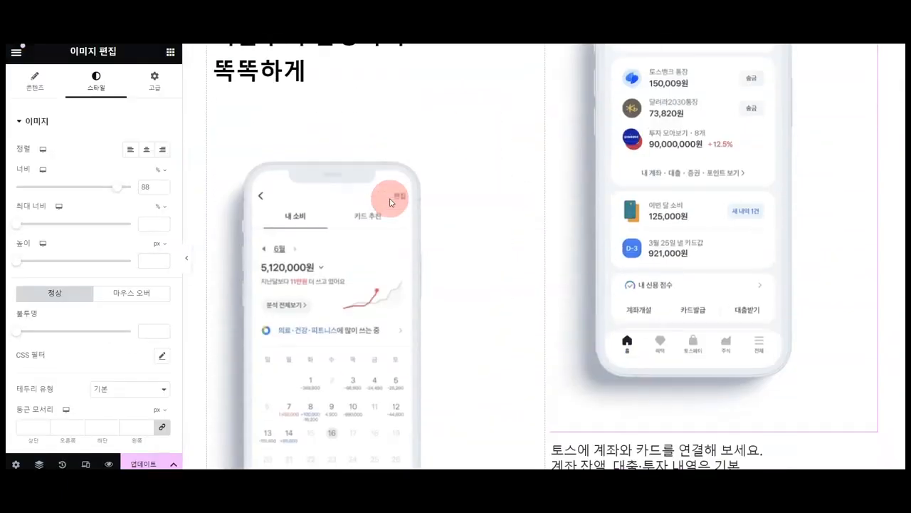
pyautogui.scroll(-4, 392, 198)
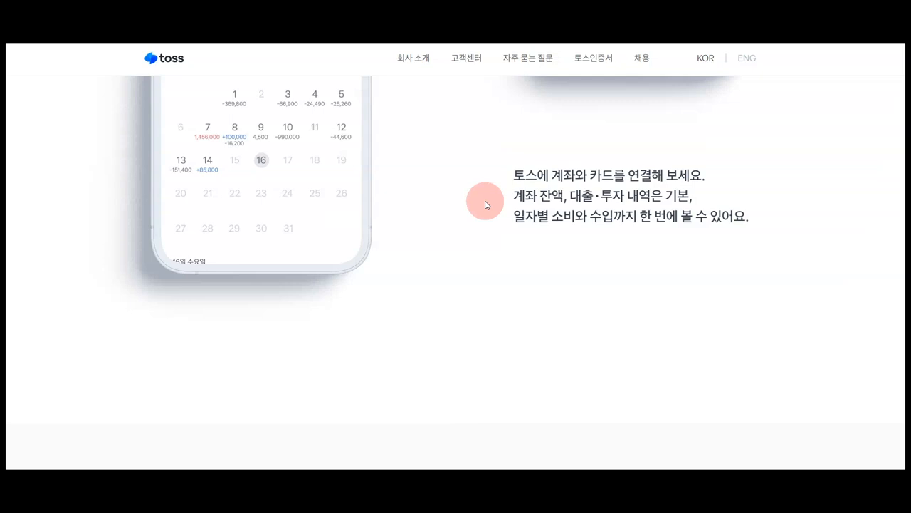
pyautogui.scroll(-5, 484, 199)
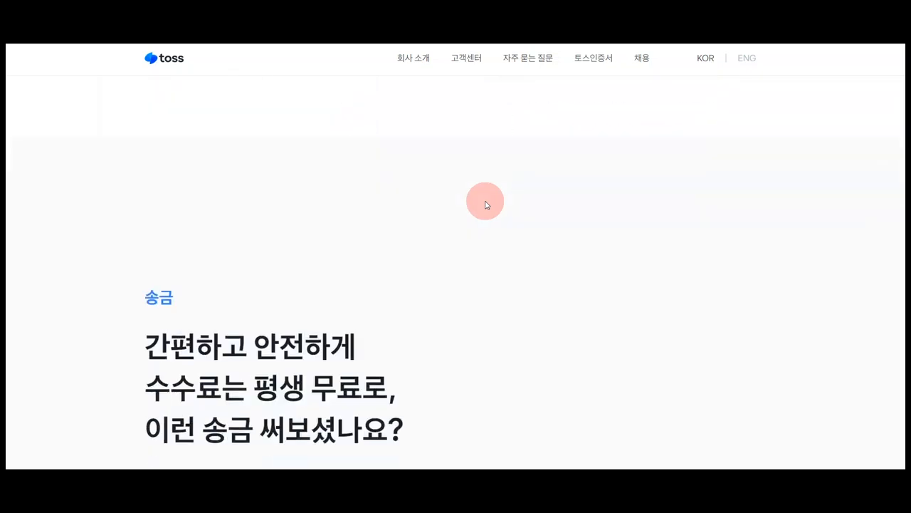
pyautogui.scroll(3, 463, 208)
pyautogui.scroll(-3, 335, 238)
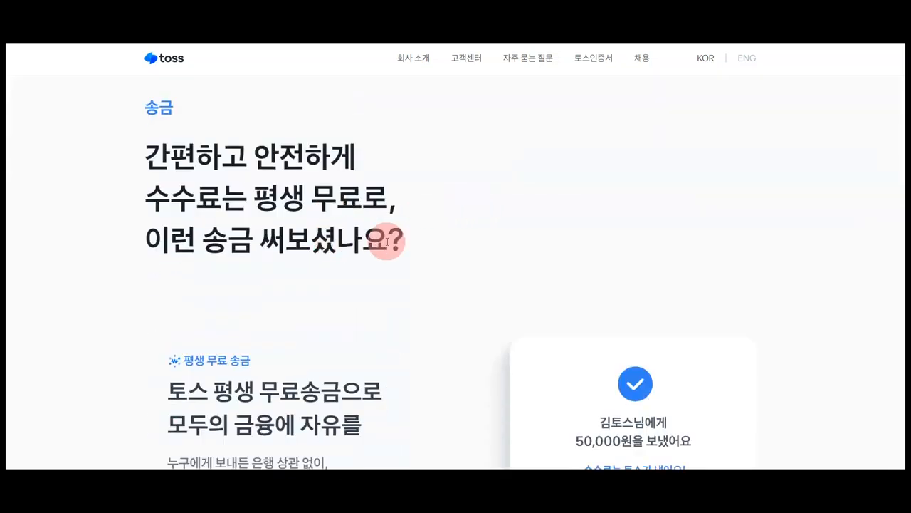
pyautogui.scroll(2, 361, 265)
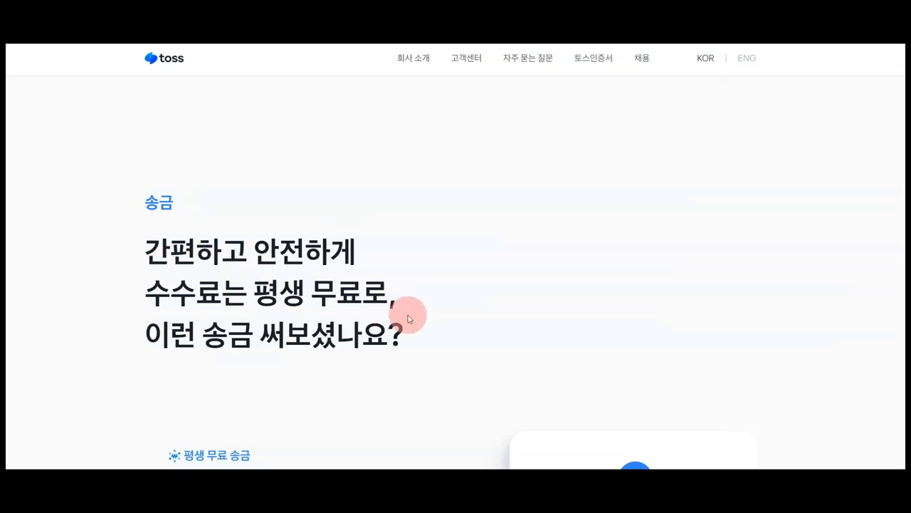
pyautogui.scroll(-2, 410, 318)
pyautogui.scroll(3, 428, 318)
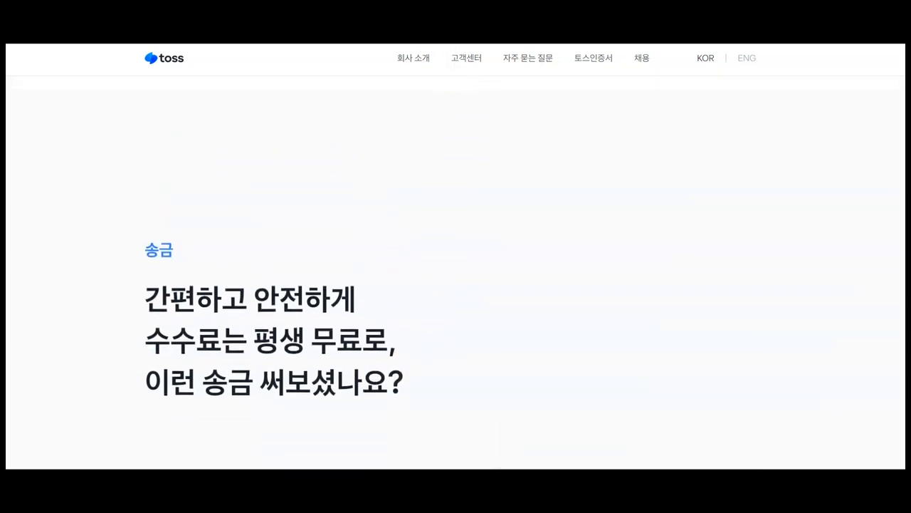
# Step: Add a new one-column section below the home and spending section and bring up the widget list
pyautogui.click(425, 5)
pyautogui.scroll(-3, 458, 246)
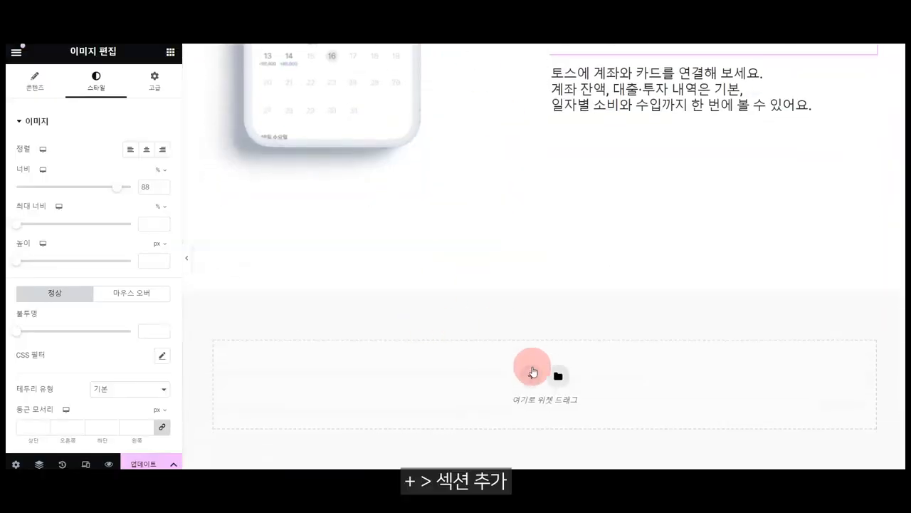
pyautogui.click(533, 372)
pyautogui.click(387, 403)
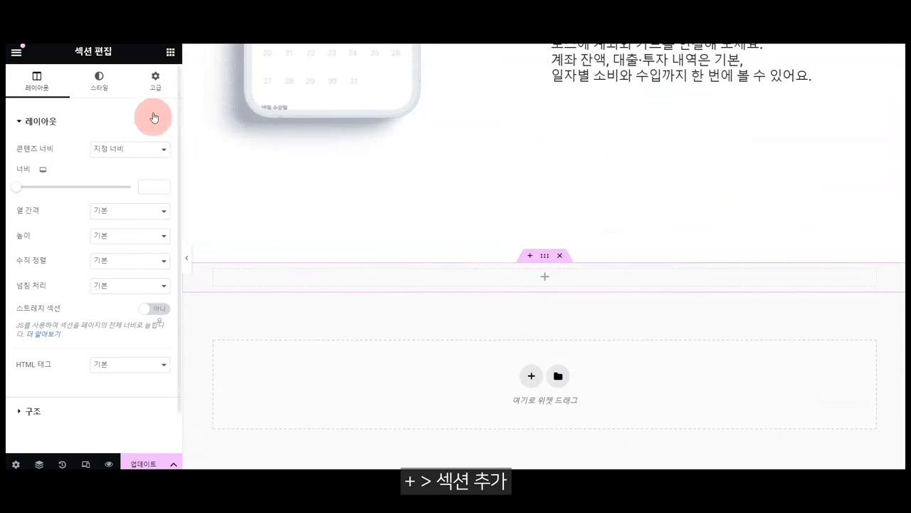
pyautogui.click(170, 52)
pyautogui.scroll(1, 474, 321)
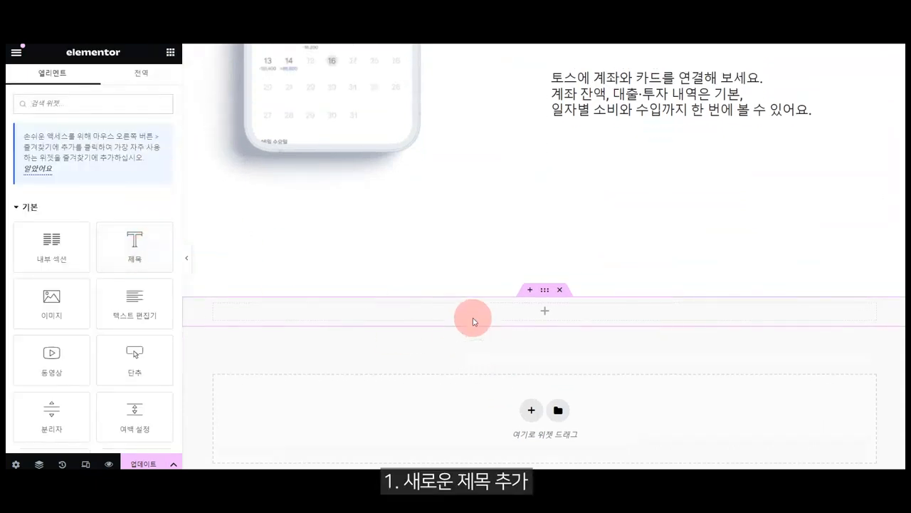
# Step: Duplicate the small blue "홈 · 소비" heading in the home and spending section
pyautogui.scroll(6, 474, 318)
pyautogui.rightClick(325, 185)
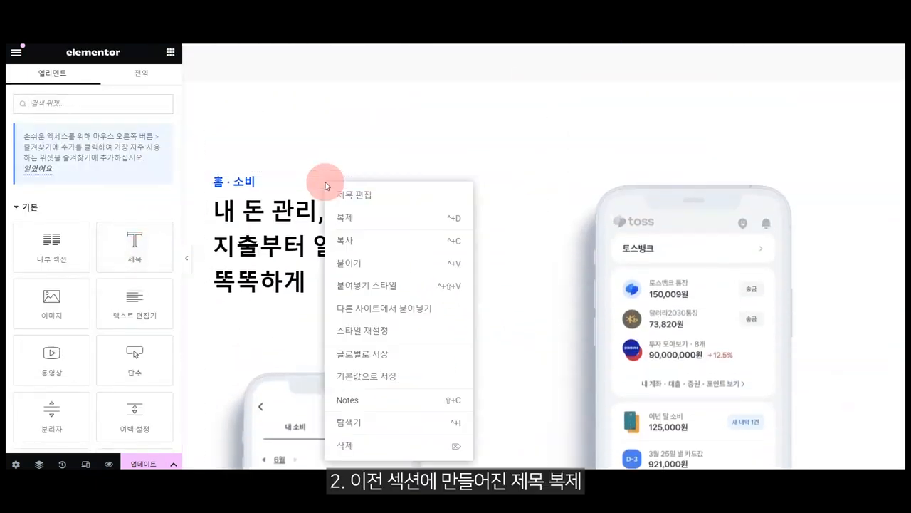
pyautogui.rightClick(299, 183)
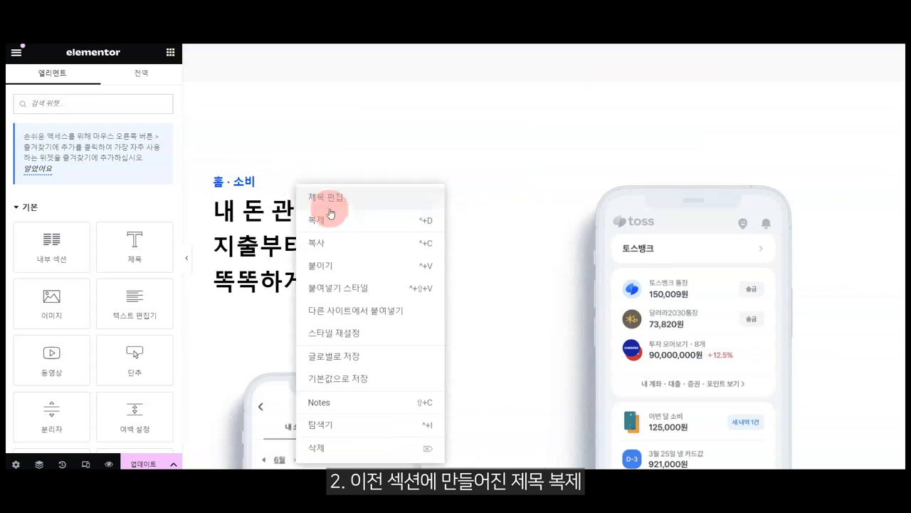
pyautogui.click(331, 218)
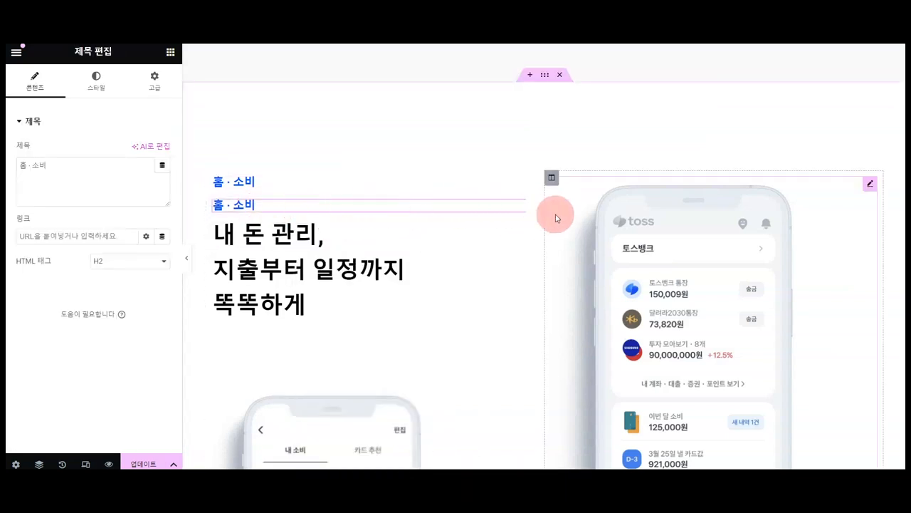
# Step: Open the Navigator for the duplicated "홈 · 소비" heading and move it into the new section's column
pyautogui.click(503, 206)
pyautogui.rightClick(503, 207)
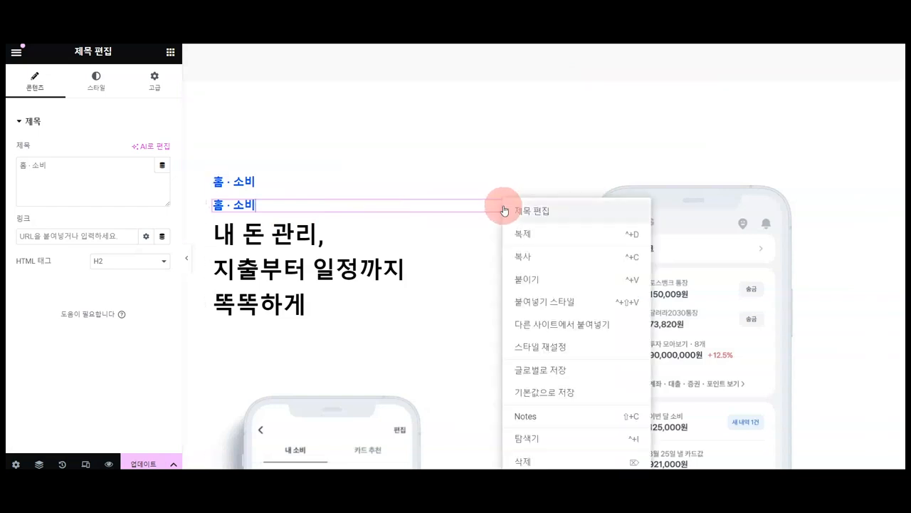
pyautogui.click(569, 438)
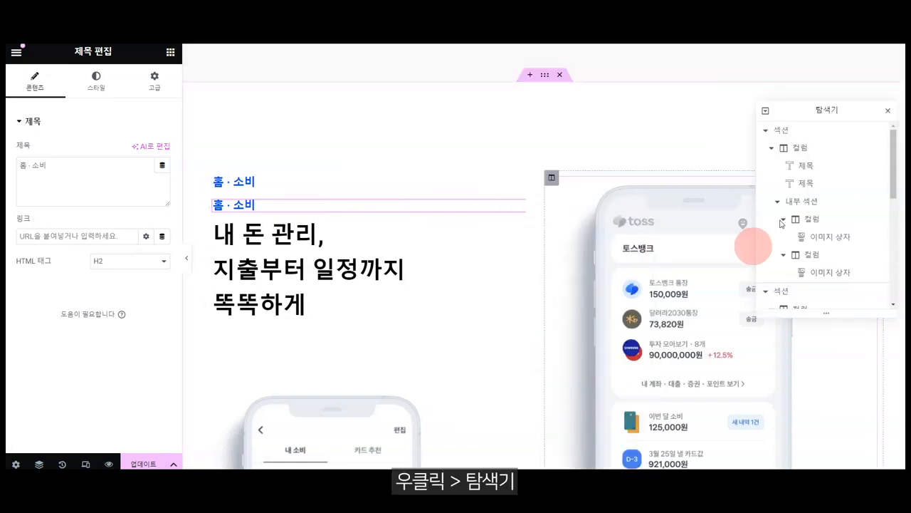
pyautogui.scroll(-5, 821, 219)
pyautogui.click(817, 197)
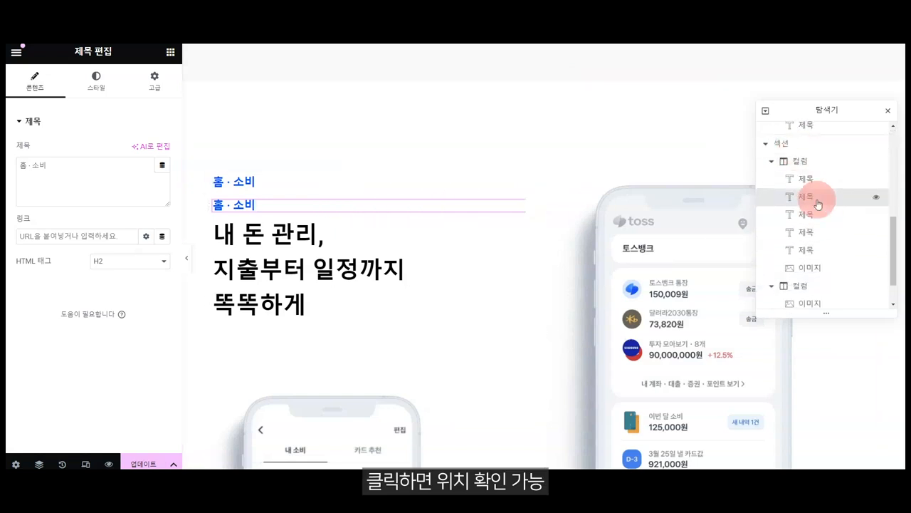
pyautogui.moveTo(824, 197); pyautogui.dragTo(832, 292)
pyautogui.moveTo(886, 286); pyautogui.dragTo(802, 293)
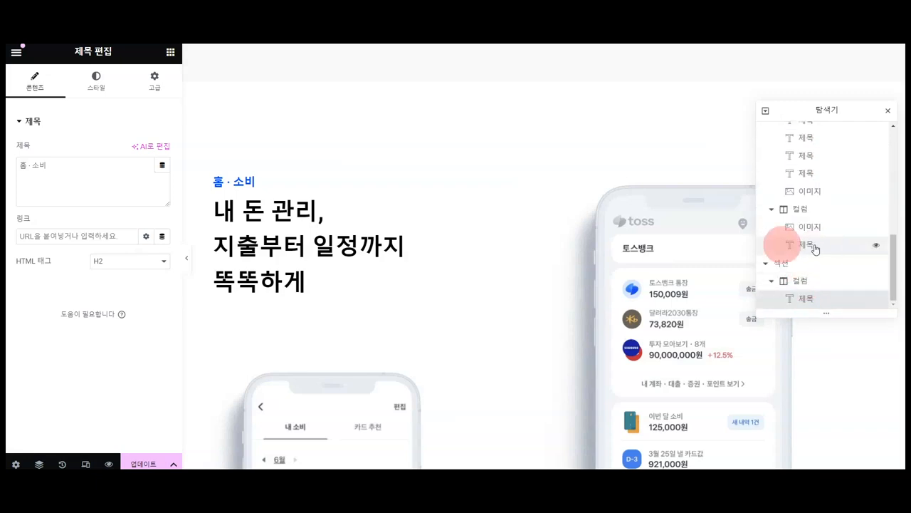
pyautogui.scroll(-4, 299, 245)
pyautogui.scroll(-4, 299, 263)
# Step: Duplicate the "내 돈 관리," heading and move the copy below the small blue heading in the new section
pyautogui.scroll(7, 281, 316)
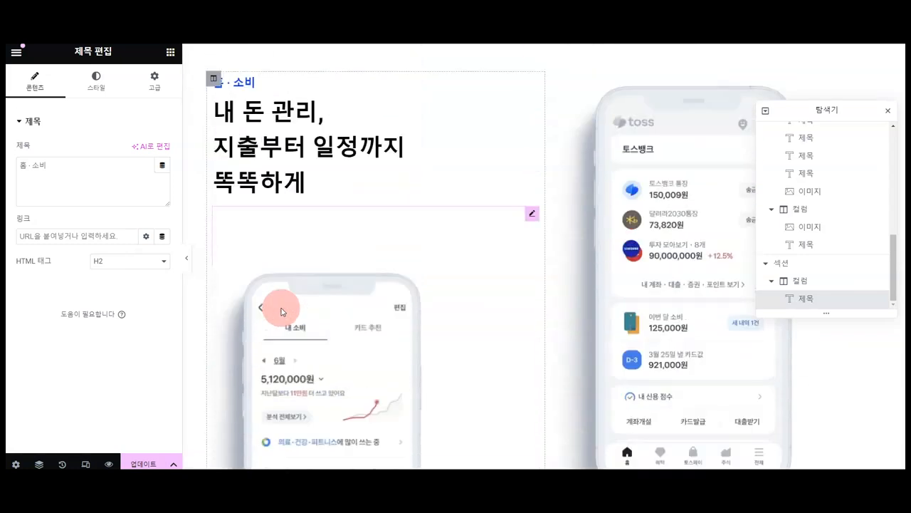
pyautogui.rightClick(304, 171)
pyautogui.click(372, 203)
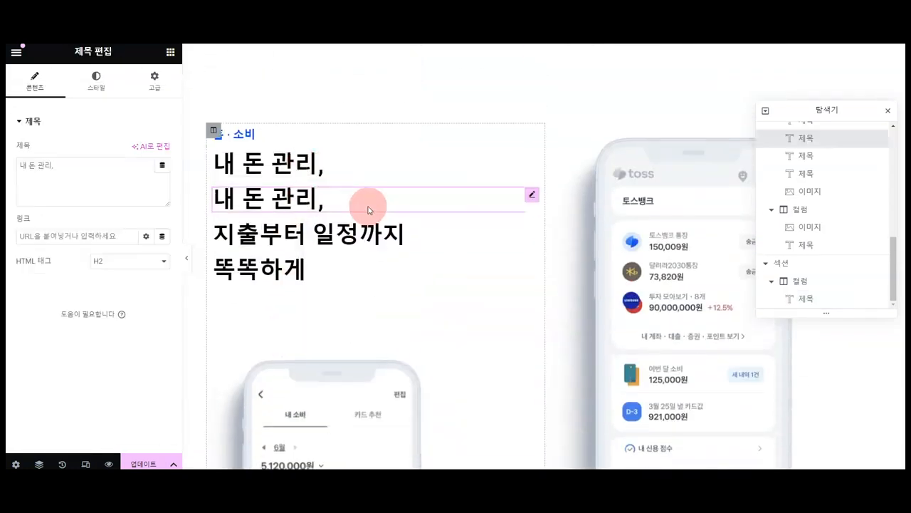
pyautogui.moveTo(533, 193); pyautogui.dragTo(340, 347)
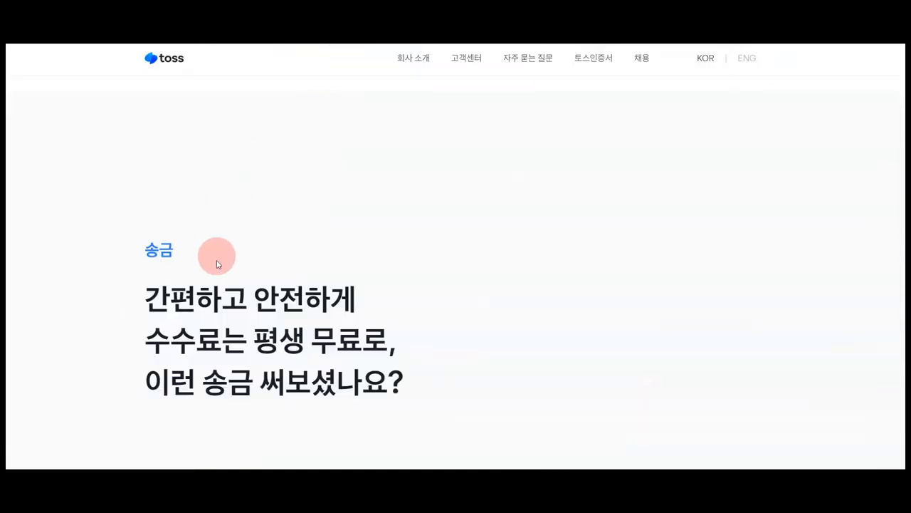
# Step: Copy "간편하고 안전하게" from the reference page and replace the new section's large heading text with it
pyautogui.moveTo(145, 304); pyautogui.dragTo(393, 301)
pyautogui.hotkey('ctrl', 'c')
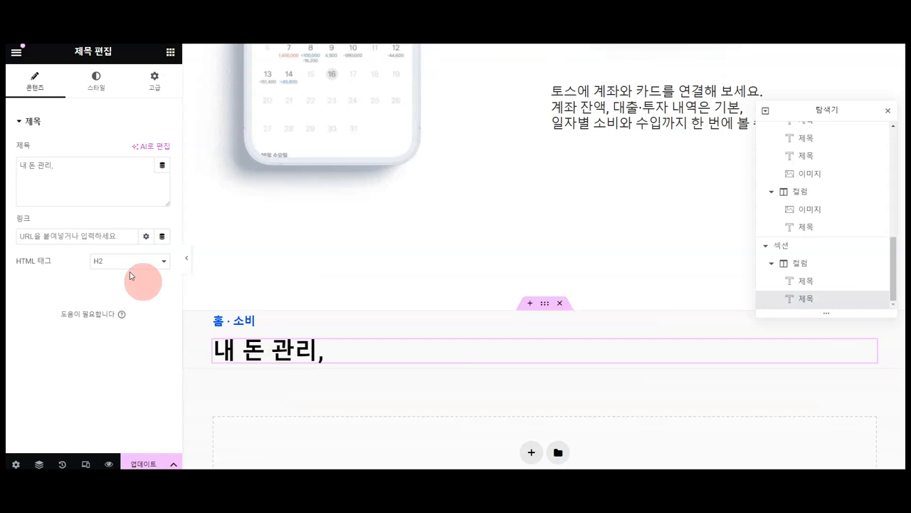
pyautogui.moveTo(97, 180); pyautogui.dragTo(15, 168)
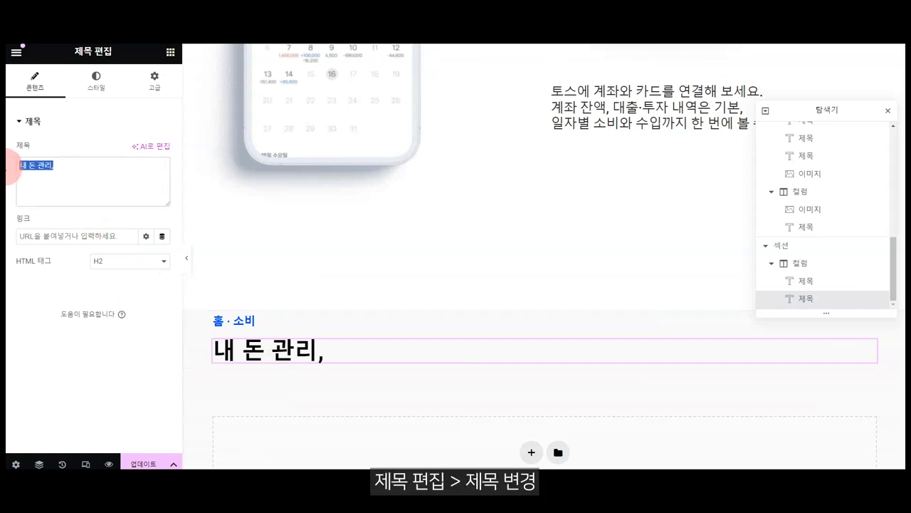
pyautogui.hotkey('ctrl', 'v')
# Step: Change the new section's small blue heading text to "송금"
pyautogui.click(252, 326)
pyautogui.click(44, 170)
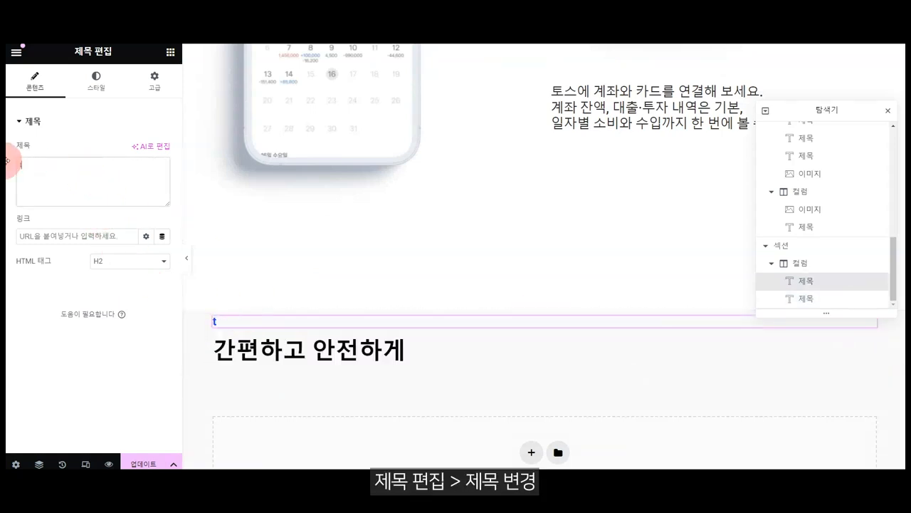
pyautogui.write('송그')
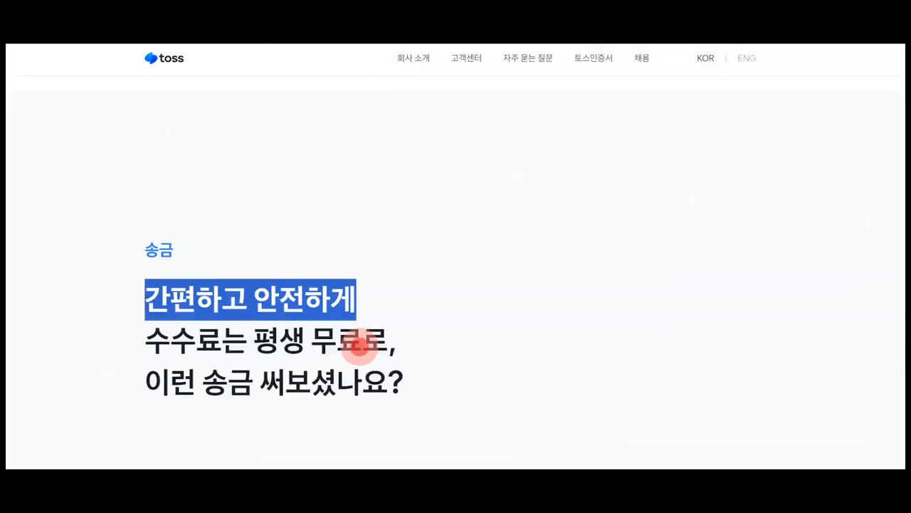
# Step: Duplicate the "간편하고 안전하게" heading and set the copy's text to "수수료는 평생 무료로," copied from the reference page
pyautogui.click(376, 344)
pyautogui.moveTo(396, 342); pyautogui.dragTo(138, 344)
pyautogui.hotkey('ctrl', 'c')
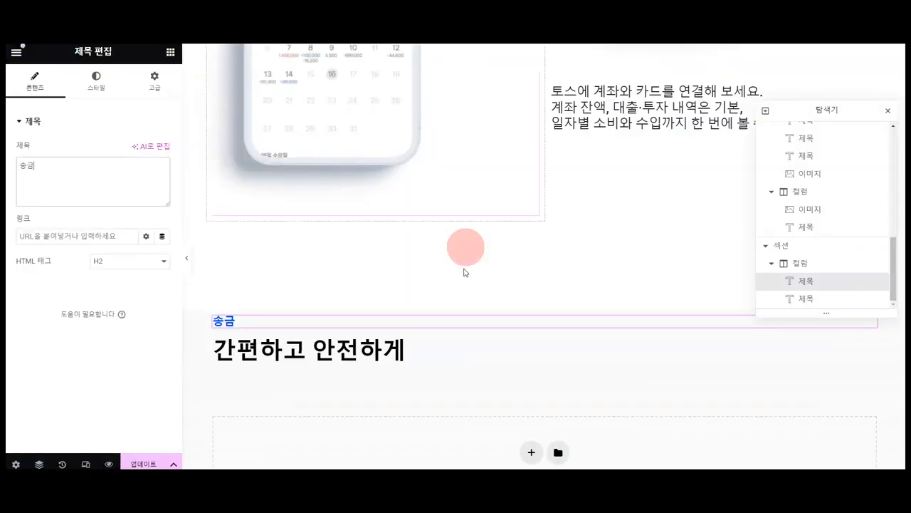
pyautogui.click(346, 349)
pyautogui.rightClick(288, 345)
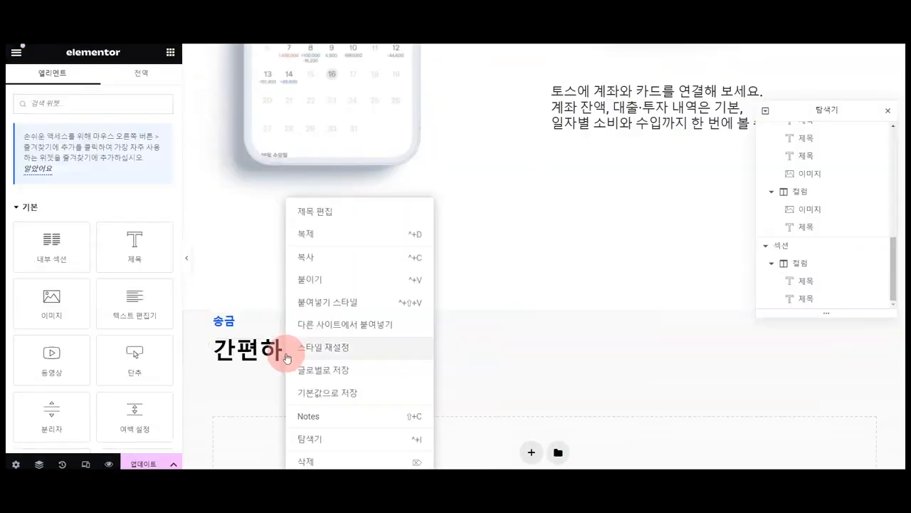
pyautogui.click(377, 236)
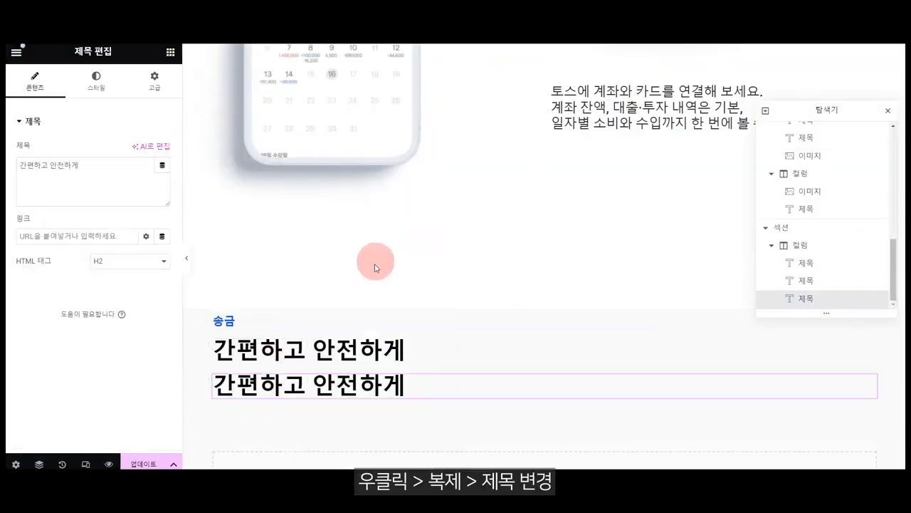
pyautogui.moveTo(111, 170); pyautogui.dragTo(22, 171)
pyautogui.hotkey('ctrl', 'v')
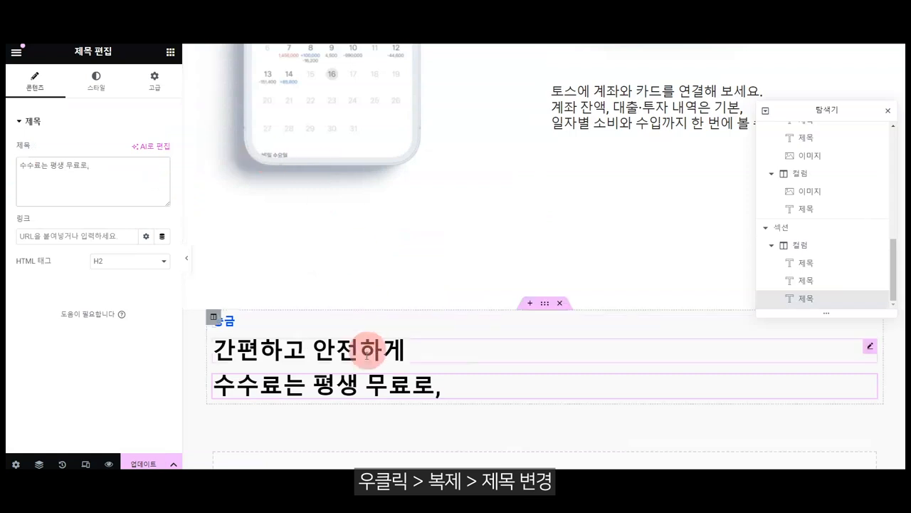
# Step: Duplicate the "수수료는 평생 무료로," heading and set the copy's text to "이런 송금 써보셨나요?" copied from the reference page
pyautogui.rightClick(363, 389)
pyautogui.click(420, 228)
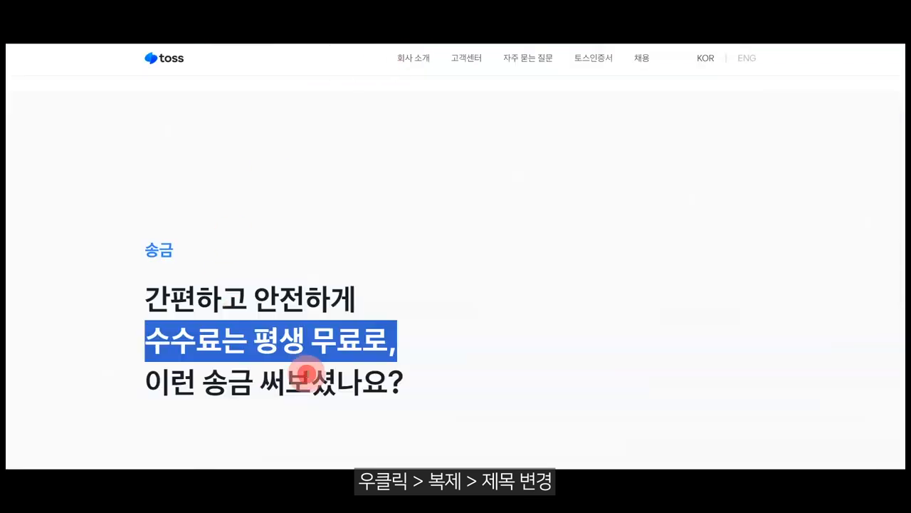
pyautogui.click(413, 388)
pyautogui.moveTo(408, 384); pyautogui.dragTo(139, 385)
pyautogui.hotkey('ctrl', 'c')
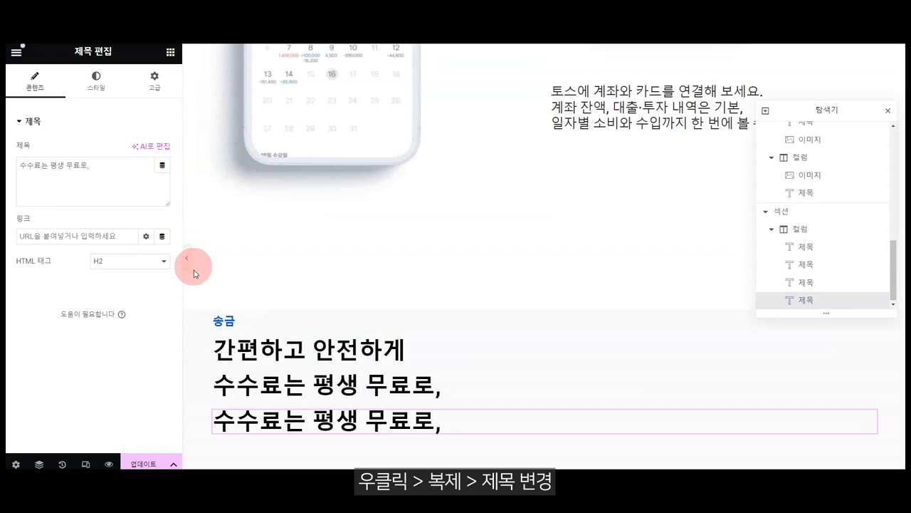
pyautogui.moveTo(114, 166); pyautogui.dragTo(14, 175)
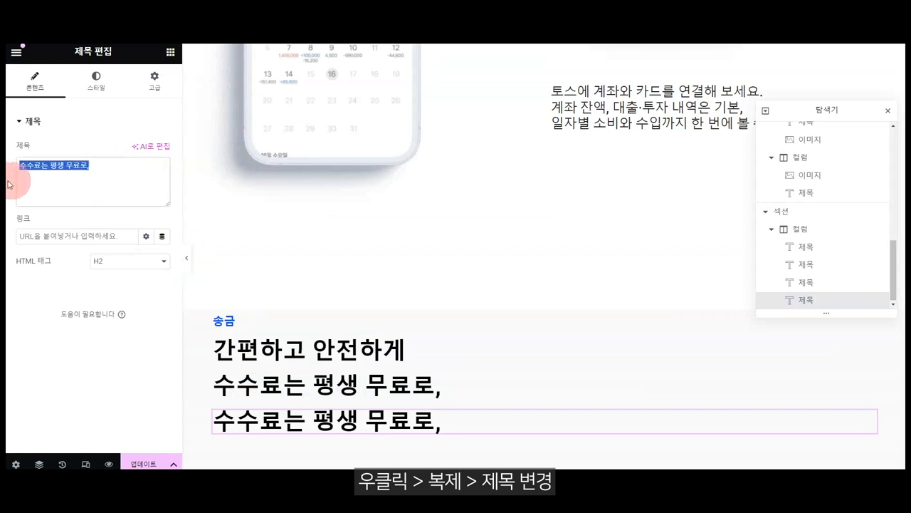
pyautogui.hotkey('ctrl', 'v')
# Step: Compare the 송금 section's spacing with the reference page and set its top padding to 150 px
pyautogui.scroll(-2, 565, 250)
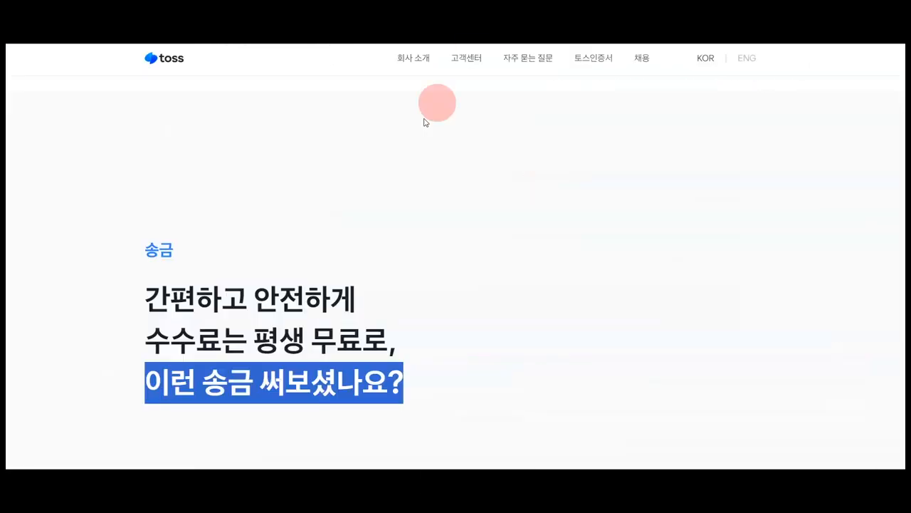
pyautogui.scroll(2, 250, 254)
pyautogui.scroll(-1, 242, 262)
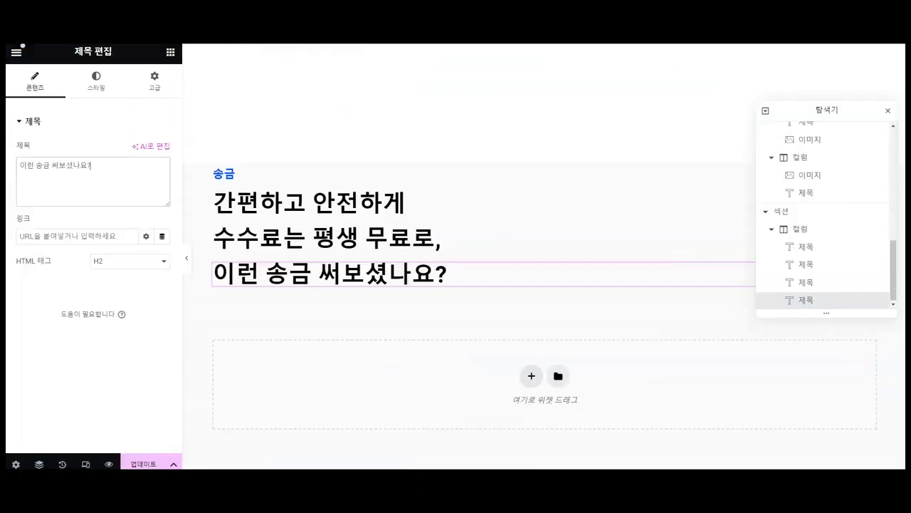
pyautogui.click(545, 155)
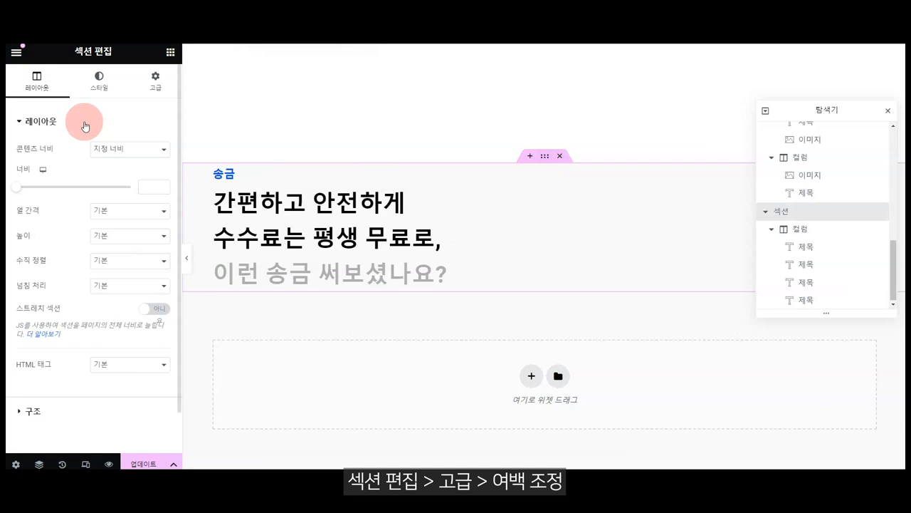
pyautogui.click(154, 80)
pyautogui.click(40, 217)
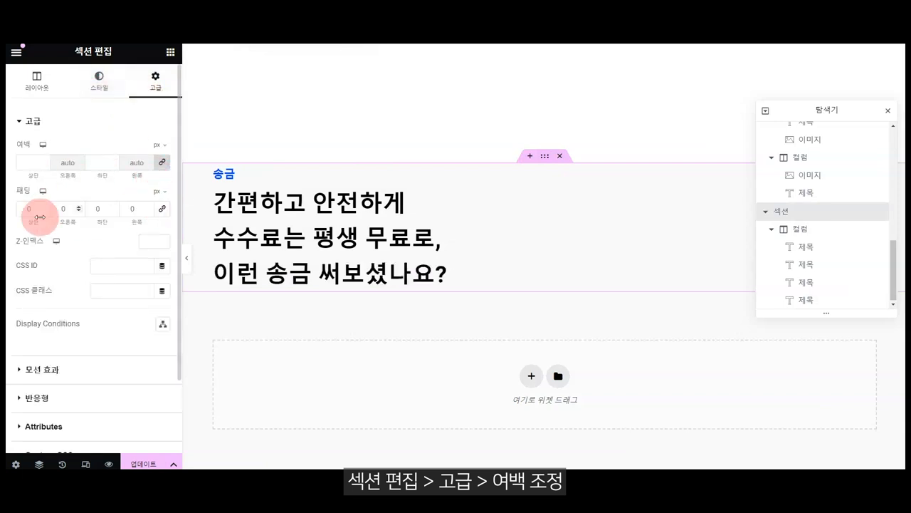
pyautogui.write('150')
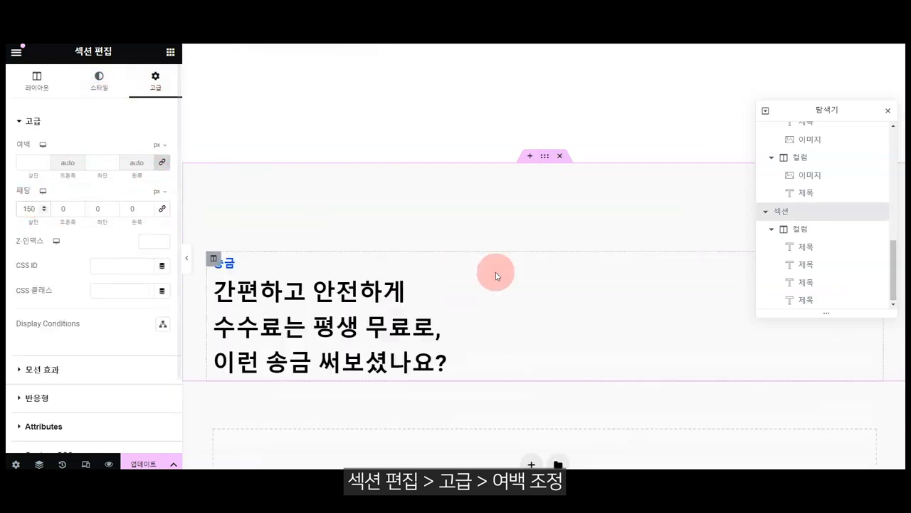
# Step: Add a two-column section below the 송금 headings and review the reference page's "평생 무료 송금" text block
pyautogui.click(531, 376)
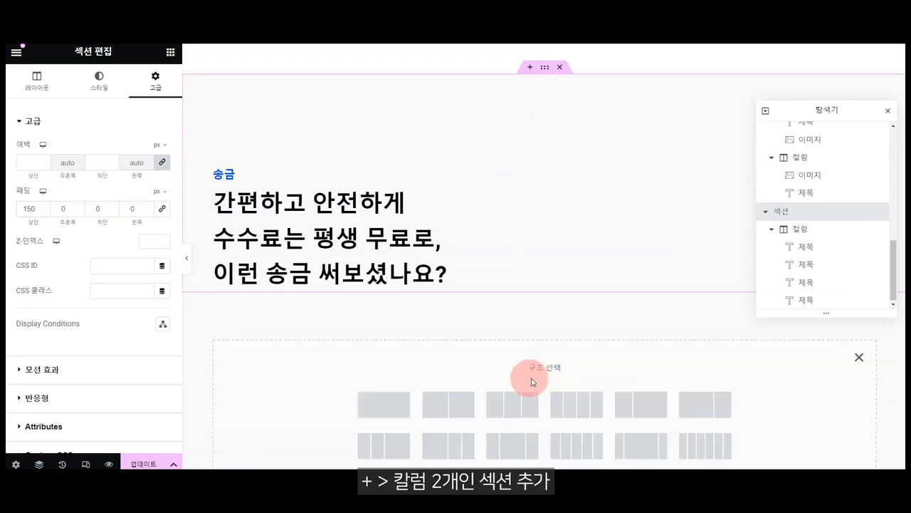
pyautogui.click(448, 405)
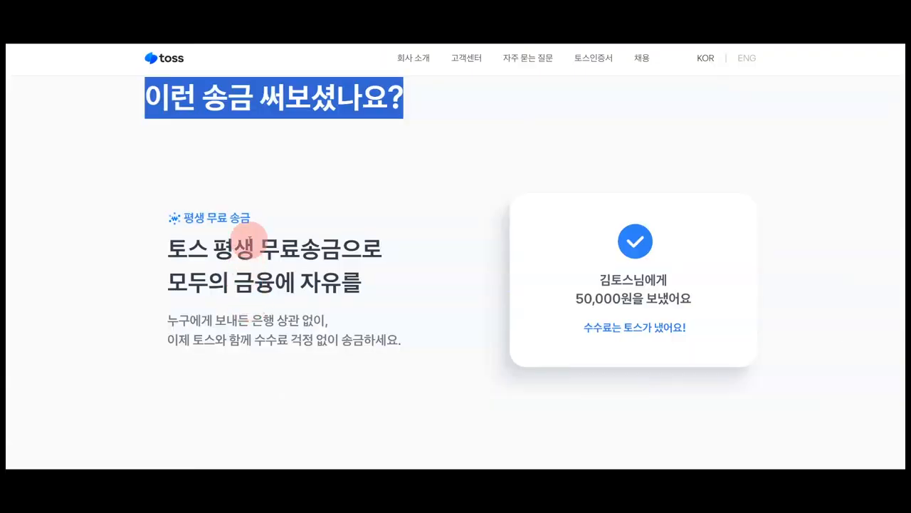
pyautogui.click(286, 234)
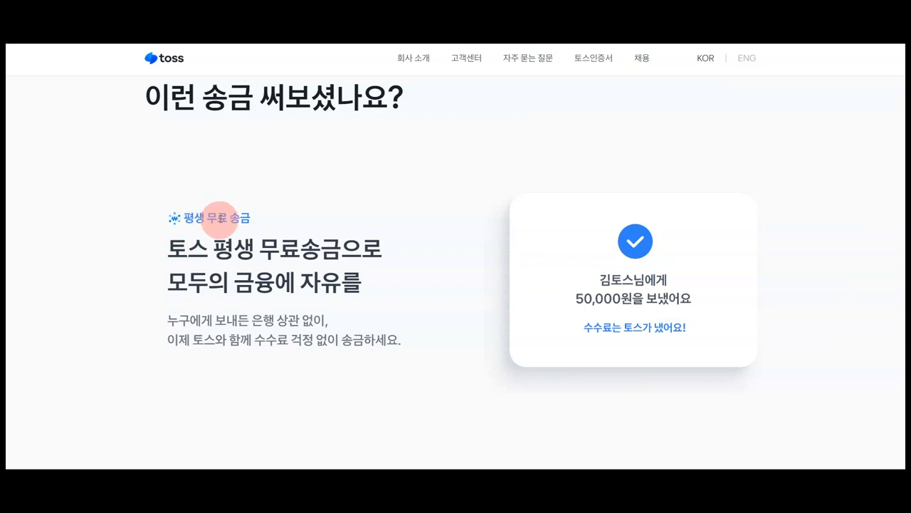
pyautogui.moveTo(171, 247); pyautogui.dragTo(341, 288)
pyautogui.click(329, 326)
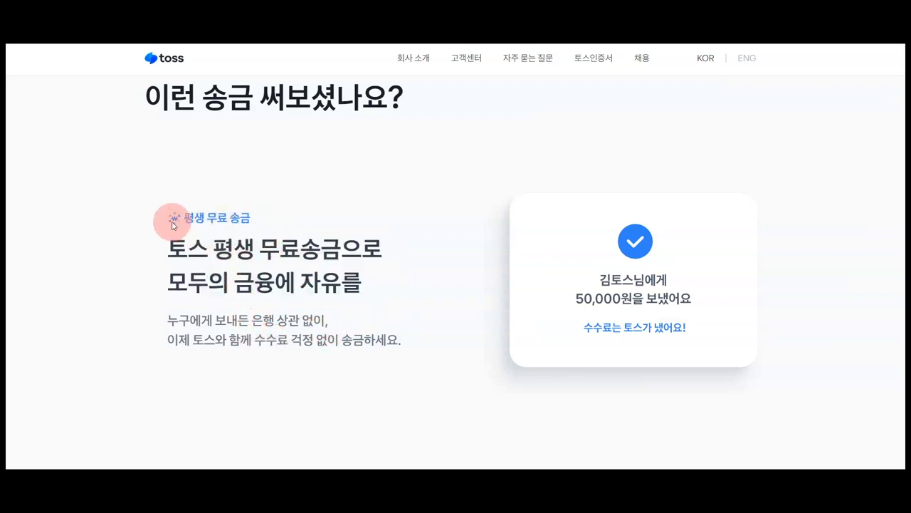
pyautogui.moveTo(258, 221); pyautogui.dragTo(182, 221)
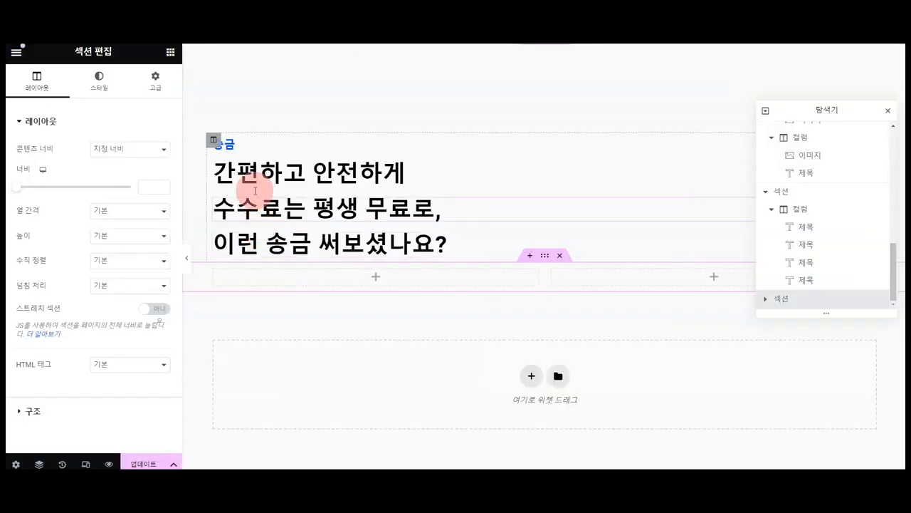
pyautogui.click(170, 54)
pyautogui.moveTo(47, 244); pyautogui.dragTo(321, 272)
pyautogui.click(271, 286)
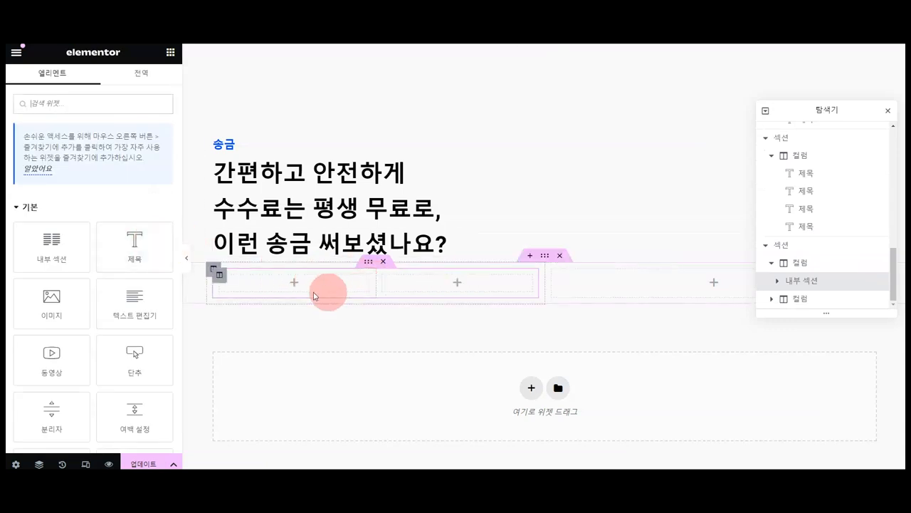
pyautogui.click(385, 263)
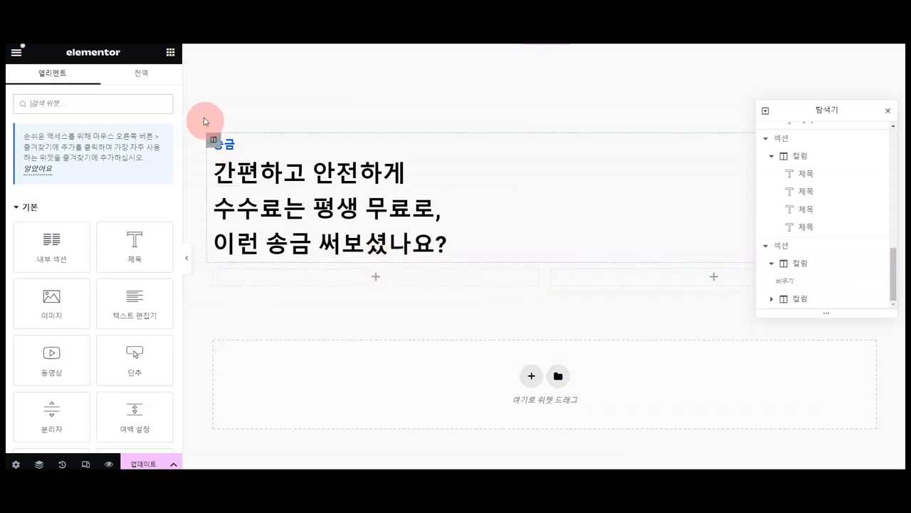
# Step: Search the widgets for "icon" and add an icon box to the first column of the new section
pyautogui.click(114, 99)
pyautogui.write('icon')
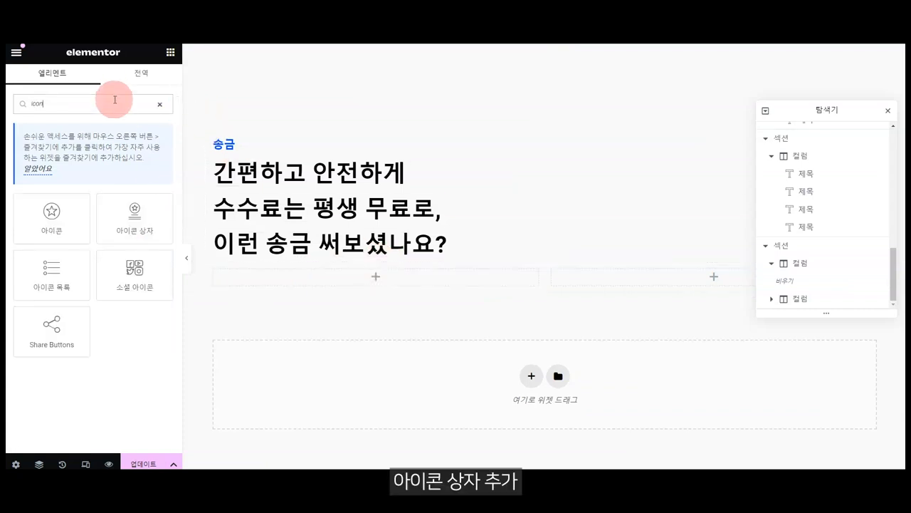
pyautogui.moveTo(134, 214); pyautogui.dragTo(306, 269)
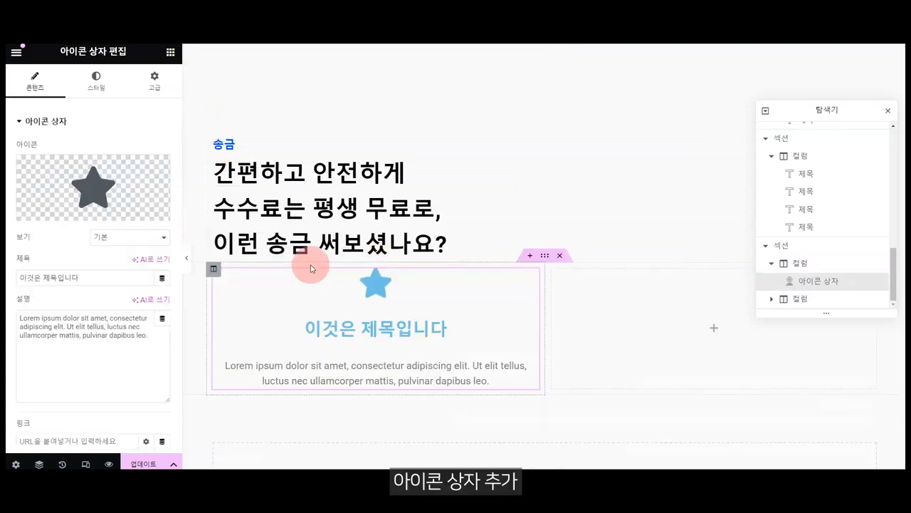
# Step: Clear the icon box's description and set its title to "평생 무료 송금" copied from the reference page
pyautogui.moveTo(152, 346); pyautogui.dragTo(8, 299)
pyautogui.press('BackSpace')
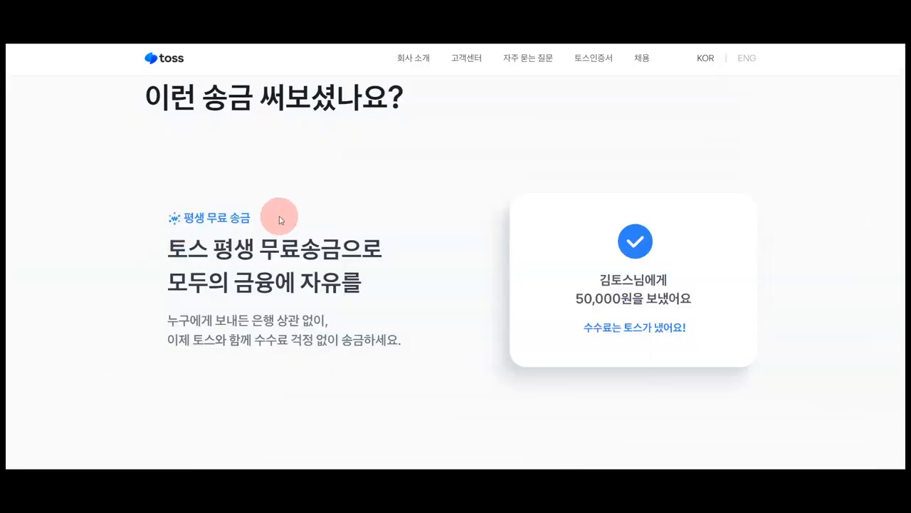
pyautogui.moveTo(281, 213); pyautogui.dragTo(184, 217)
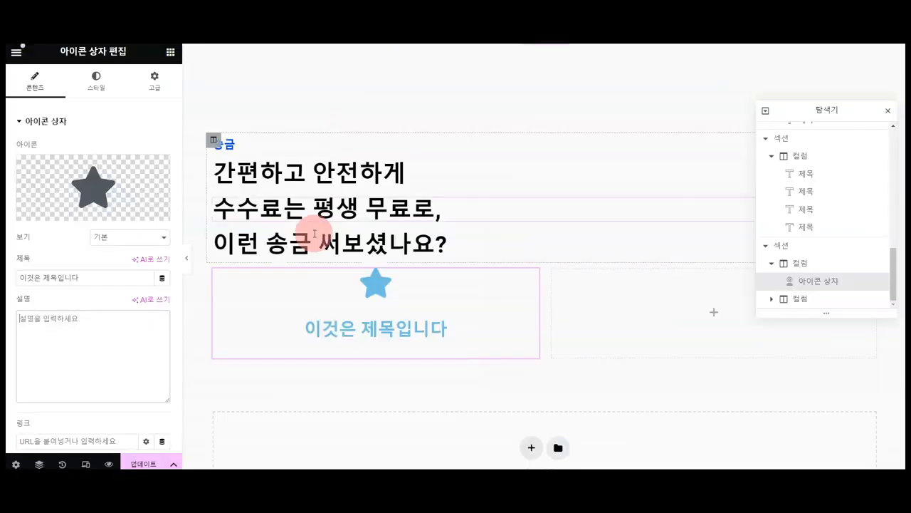
pyautogui.click(326, 309)
pyautogui.moveTo(142, 277); pyautogui.dragTo(7, 280)
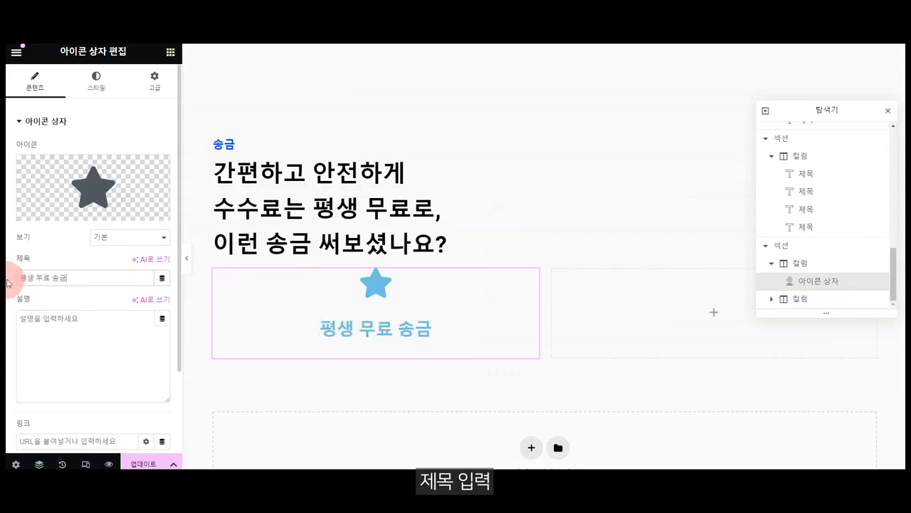
# Step: Replace the icon box's star with the dollar sign icon from the icon library
pyautogui.click(107, 179)
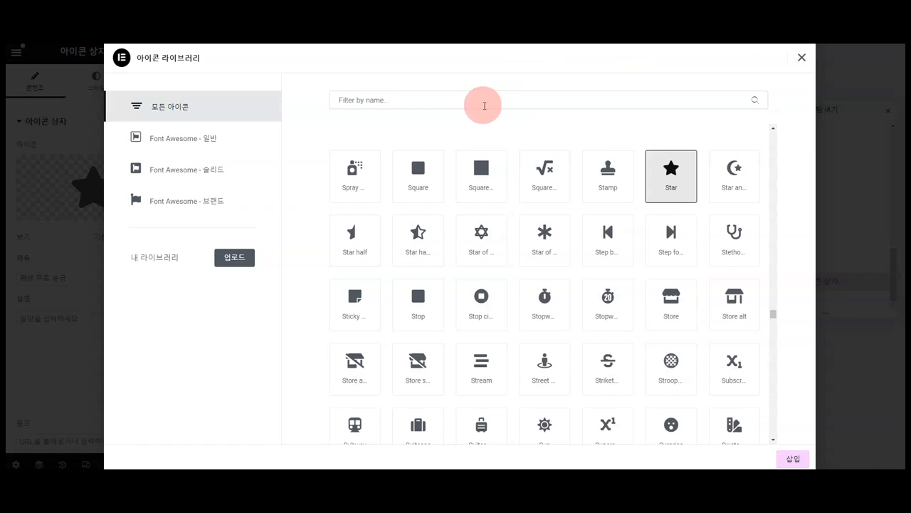
pyautogui.click(484, 106)
pyautogui.write('curren')
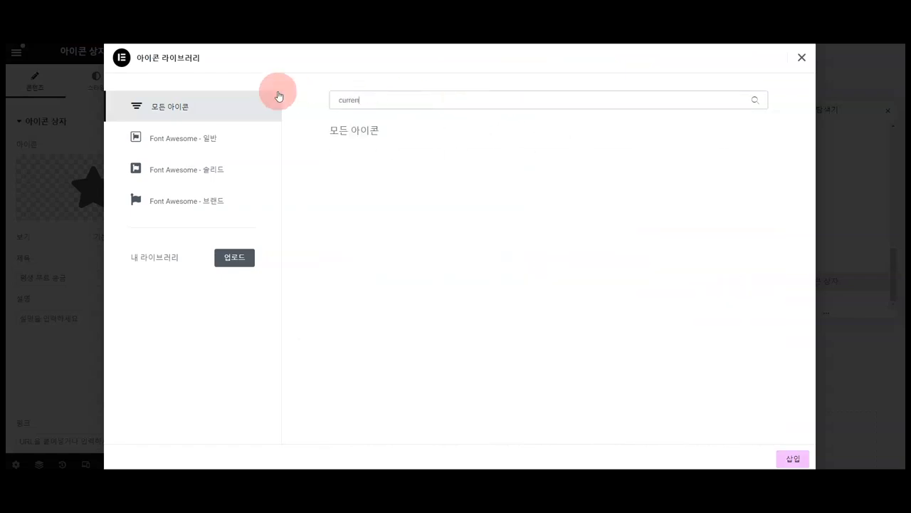
pyautogui.press('BackSpace')
pyautogui.press('BackSpace')
pyautogui.press('BackSpace')
pyautogui.write('doll')
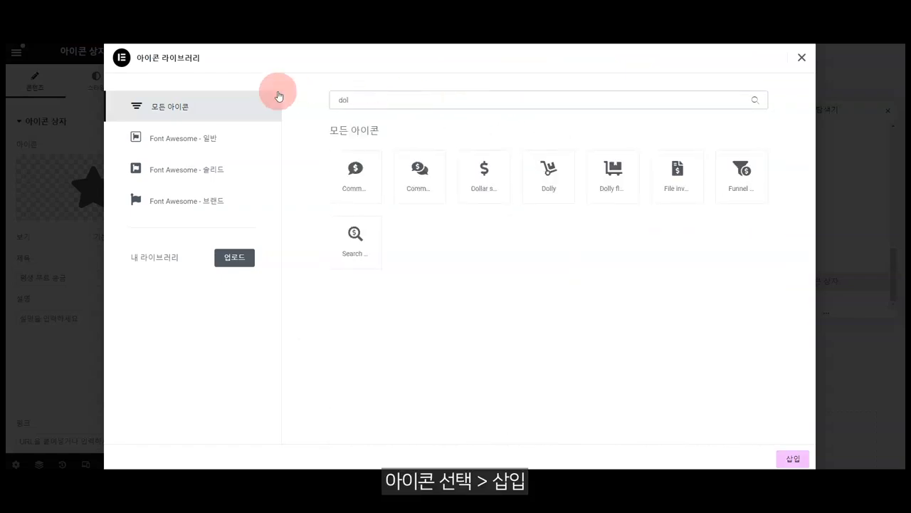
pyautogui.click(483, 174)
pyautogui.click(792, 459)
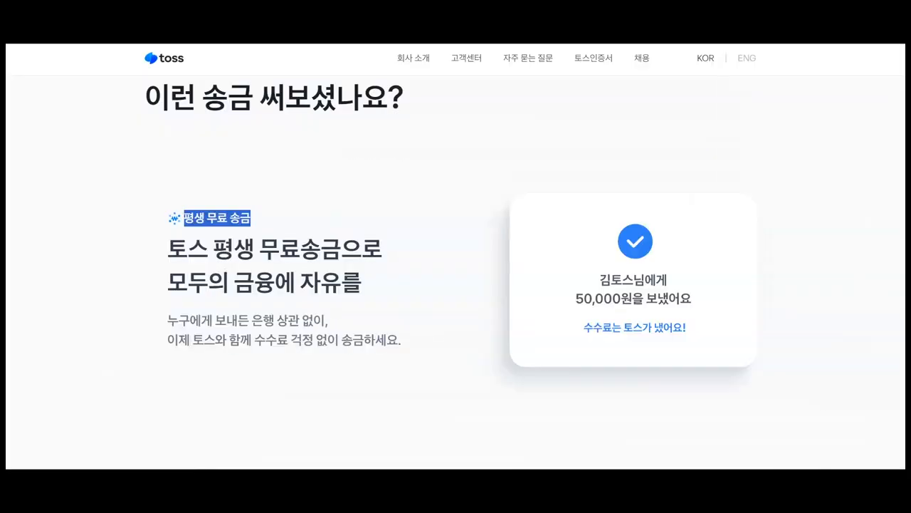
# Step: Compare the icon box with the reference page and set its icon position to left of the title
pyautogui.click(331, 238)
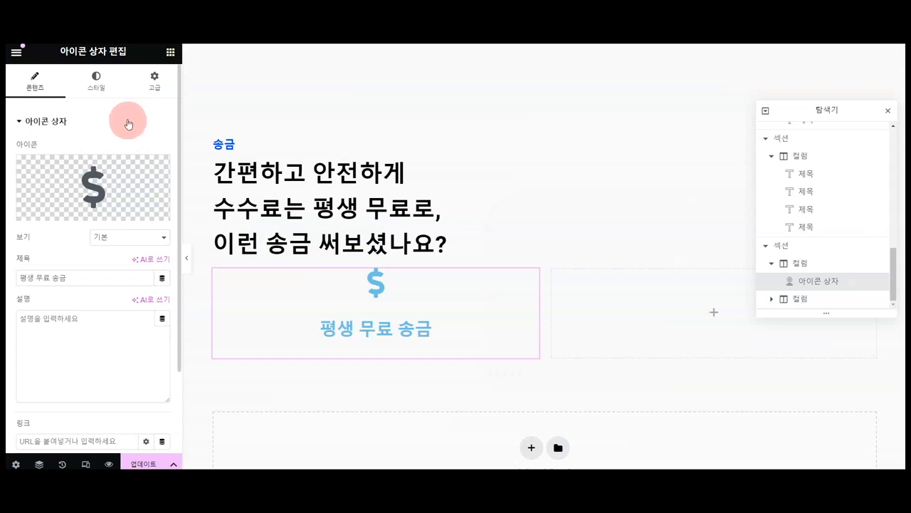
pyautogui.click(100, 84)
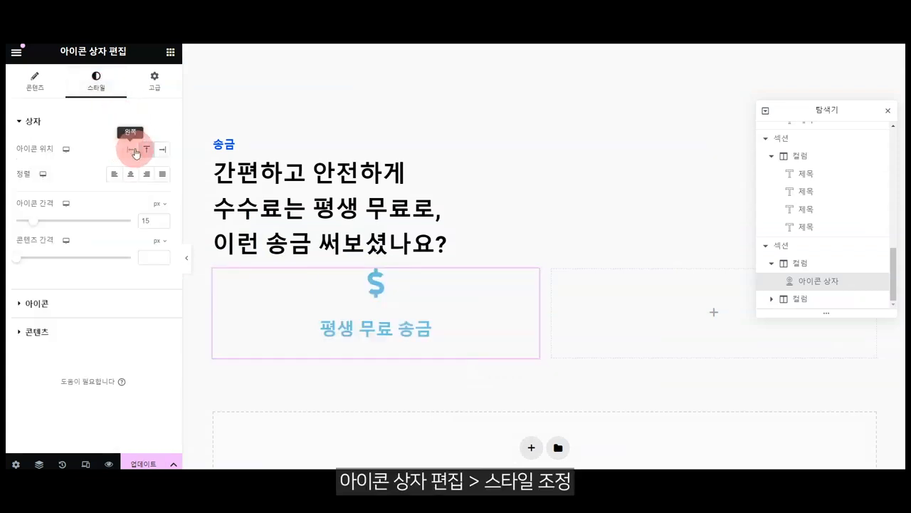
pyautogui.click(136, 153)
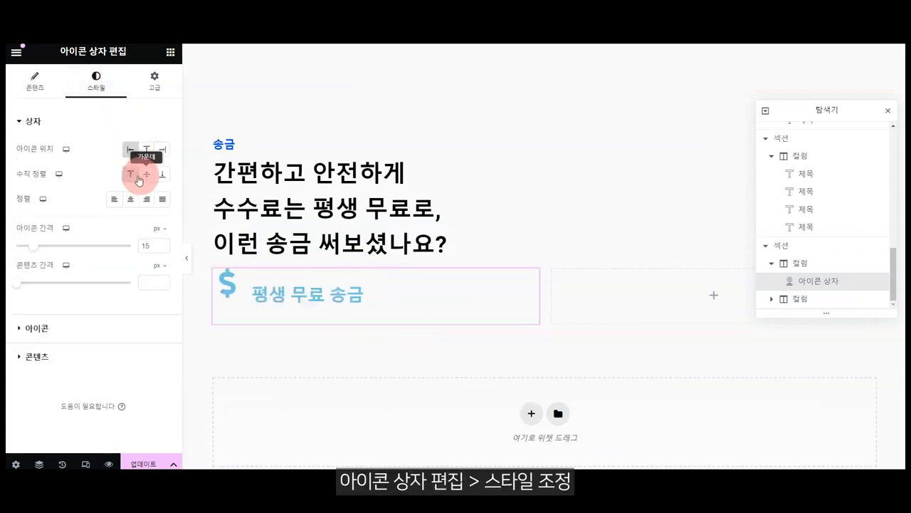
# Step: Align the icon box content vertically to the middle and set the icon size to 27 px
pyautogui.click(146, 175)
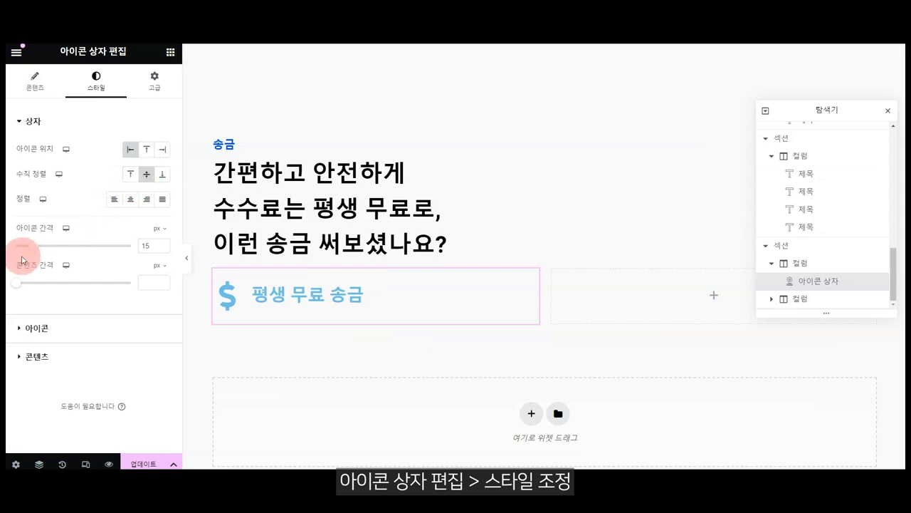
pyautogui.click(52, 331)
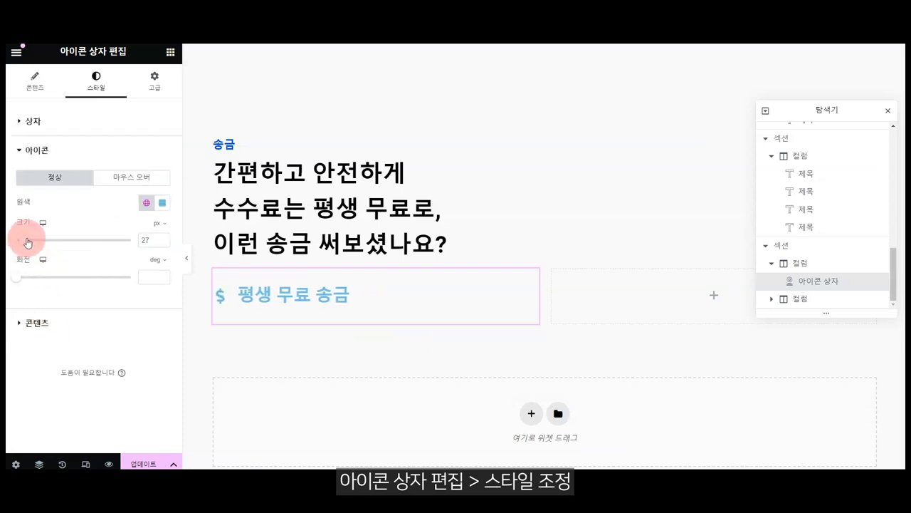
# Step: Copy the text color code #004EFC from the "송금" heading
pyautogui.click(235, 143)
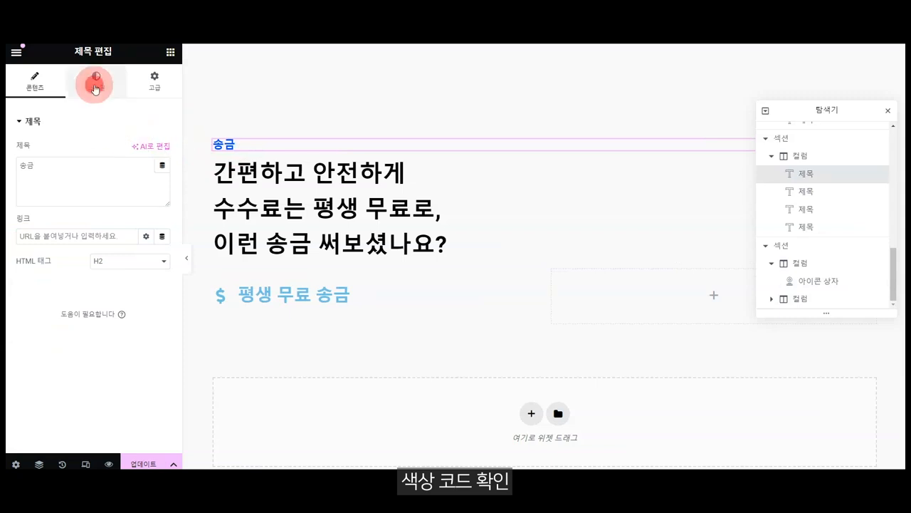
pyautogui.click(95, 84)
pyautogui.click(162, 174)
pyautogui.hotkey('ctrl', 'c')
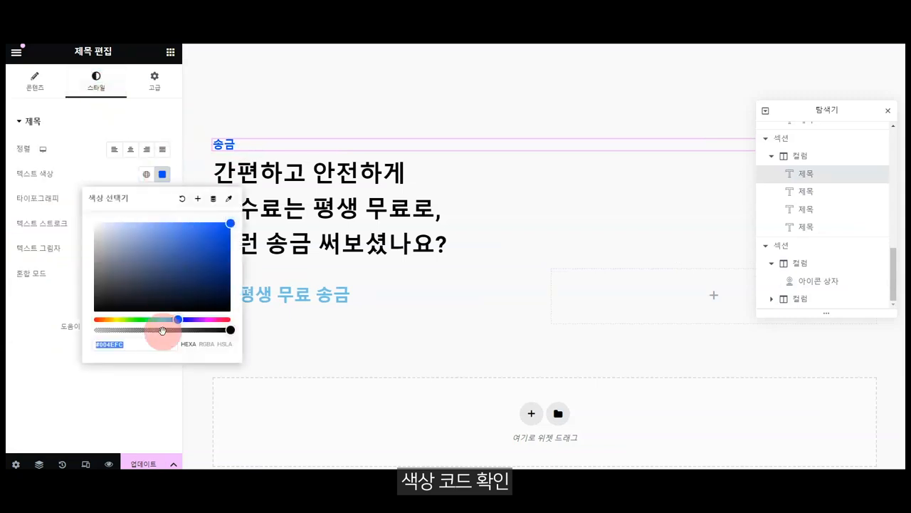
# Step: Set the icon's primary color in the "평생 무료 송금" icon box to #004EFC
pyautogui.click(303, 295)
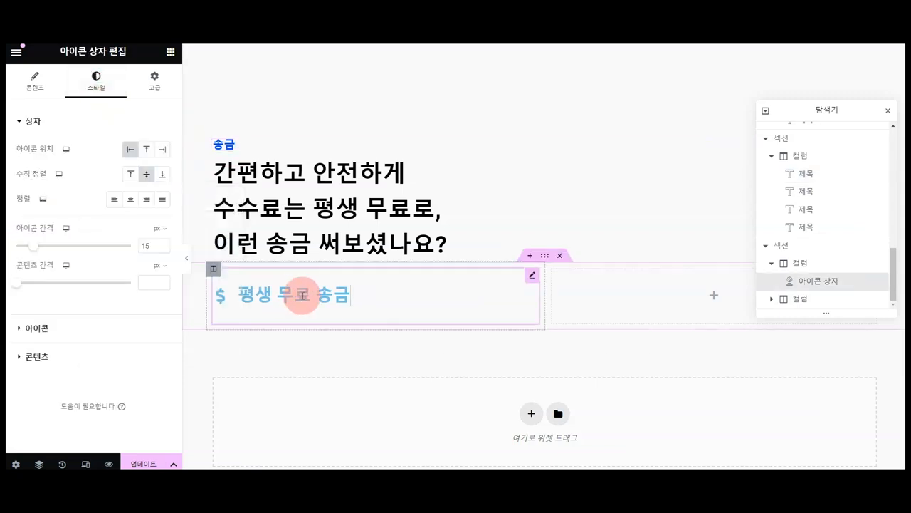
pyautogui.click(132, 329)
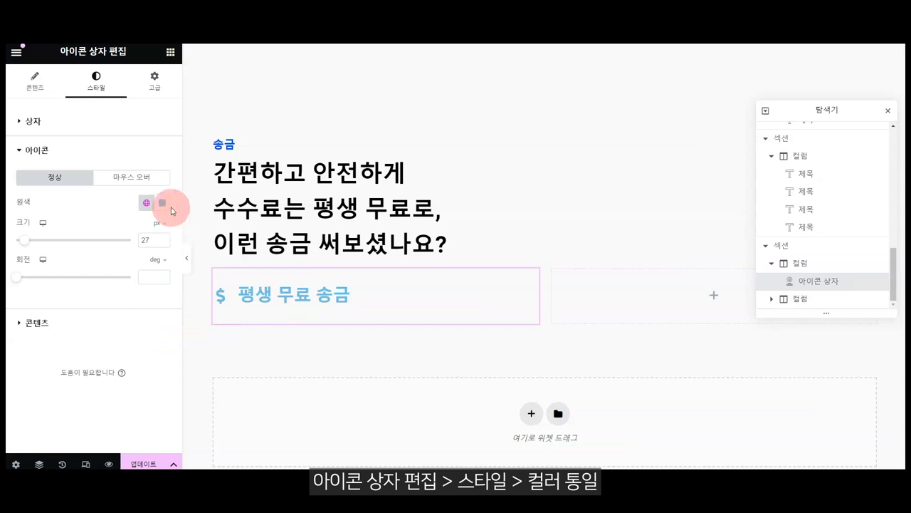
pyautogui.click(163, 203)
pyautogui.hotkey('ctrl', 'v')
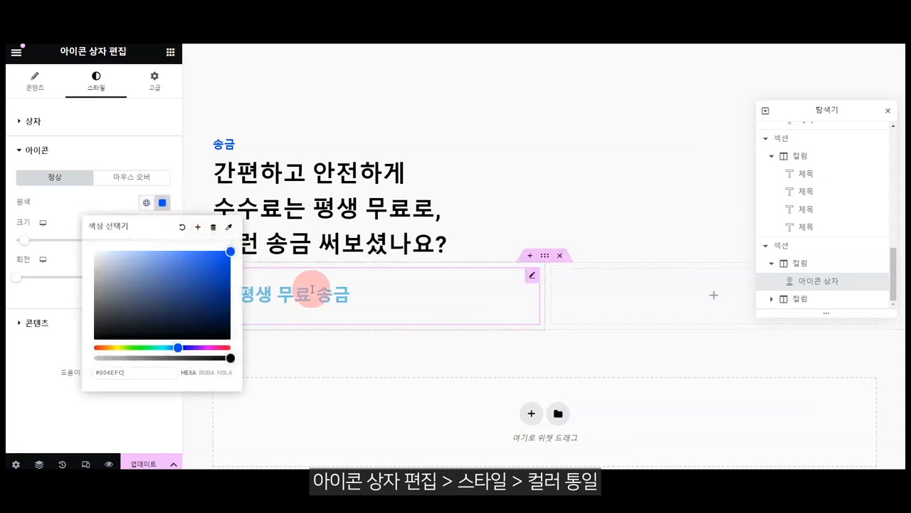
# Step: Set the icon box's title color to the copied #004EFC
pyautogui.click(37, 322)
pyautogui.click(161, 232)
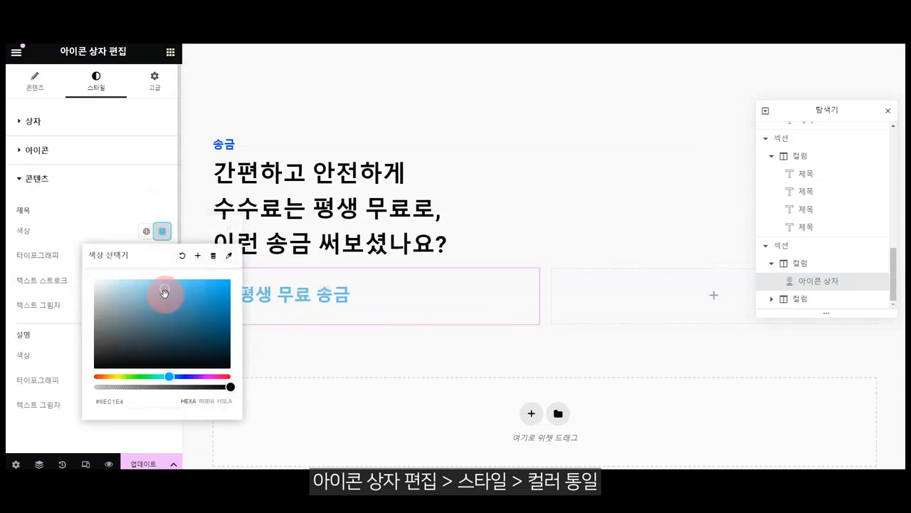
pyautogui.moveTo(159, 396); pyautogui.dragTo(31, 383)
pyautogui.hotkey('ctrl', 'v')
pyautogui.click(399, 374)
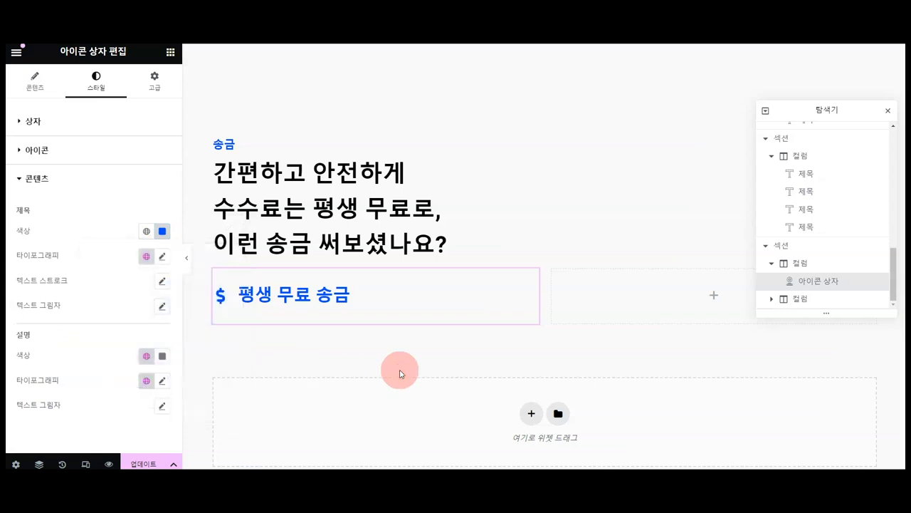
# Step: Reduce the font size of the icon box title to slightly below 19 px in its typography settings
pyautogui.click(162, 258)
pyautogui.click(145, 348)
pyautogui.write('21')
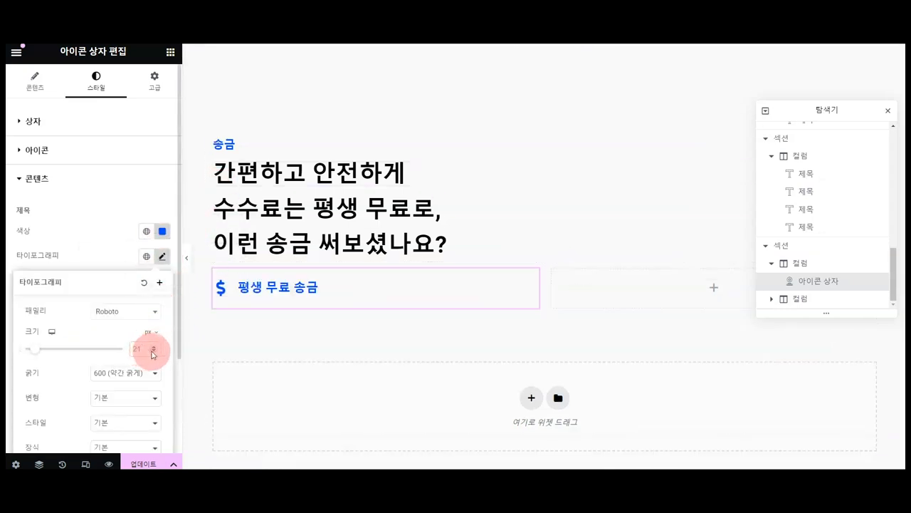
pyautogui.click(152, 353)
pyautogui.click(152, 352)
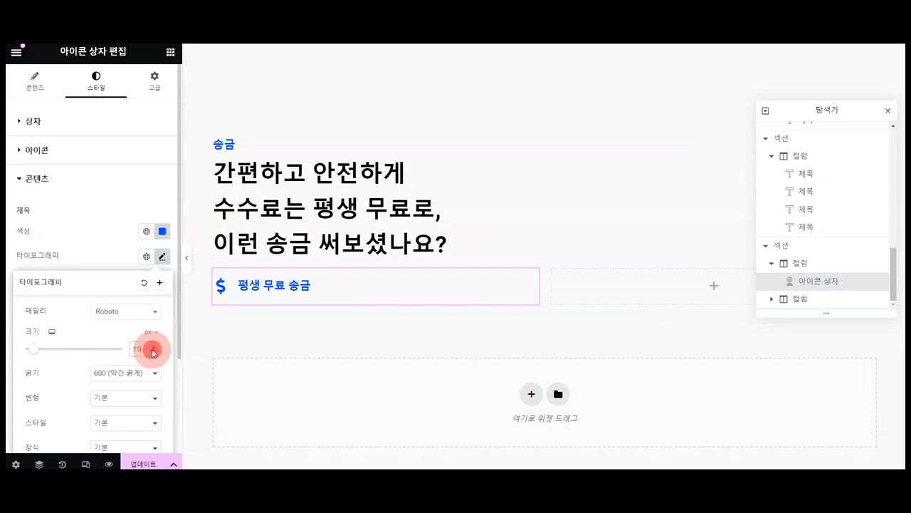
pyautogui.click(153, 353)
# Step: Set the icon size to 21 px and the icon spacing to 3 px
pyautogui.click(79, 158)
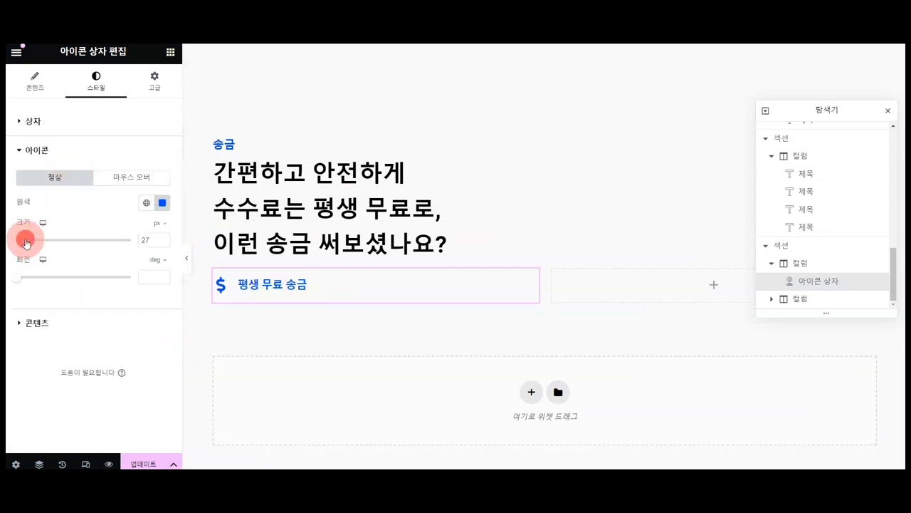
pyautogui.click(58, 129)
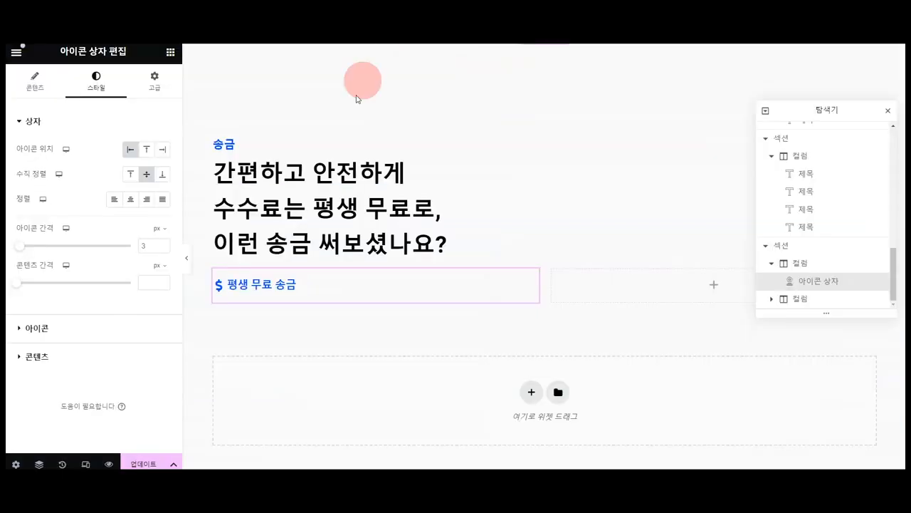
# Step: Shift the hue of the icon box's title color to the lighter blue #0096FC and copy its color code
pyautogui.click(234, 285)
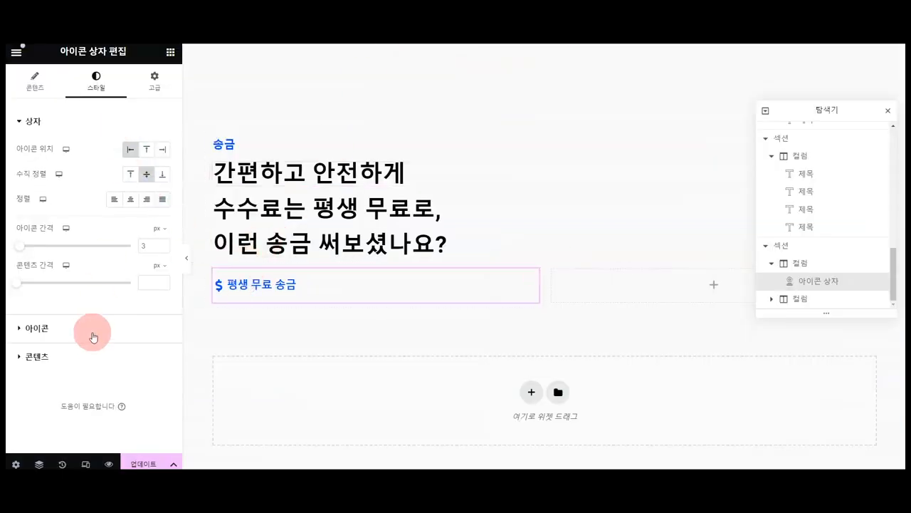
pyautogui.click(87, 357)
pyautogui.click(162, 231)
pyautogui.click(171, 376)
pyautogui.moveTo(160, 401); pyautogui.dragTo(30, 398)
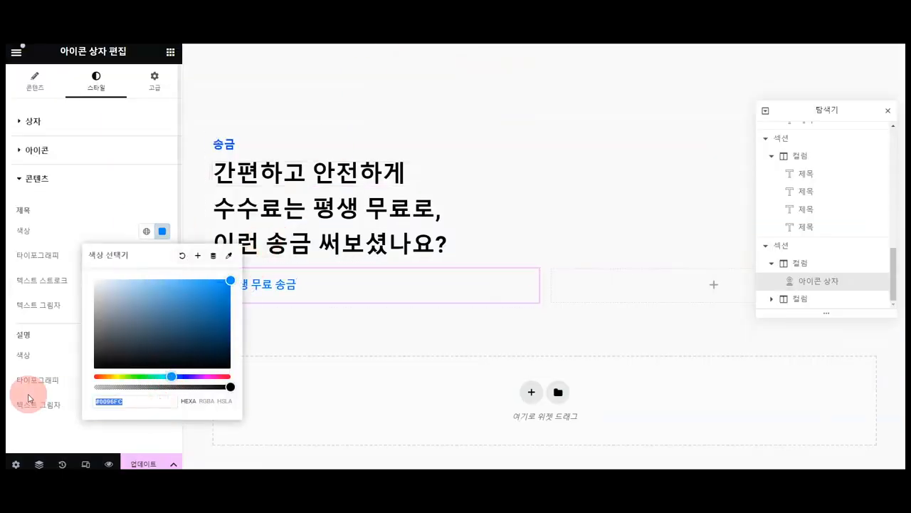
# Step: Change the icon's primary color to #0096FC so that it matches the icon box title
pyautogui.click(129, 150)
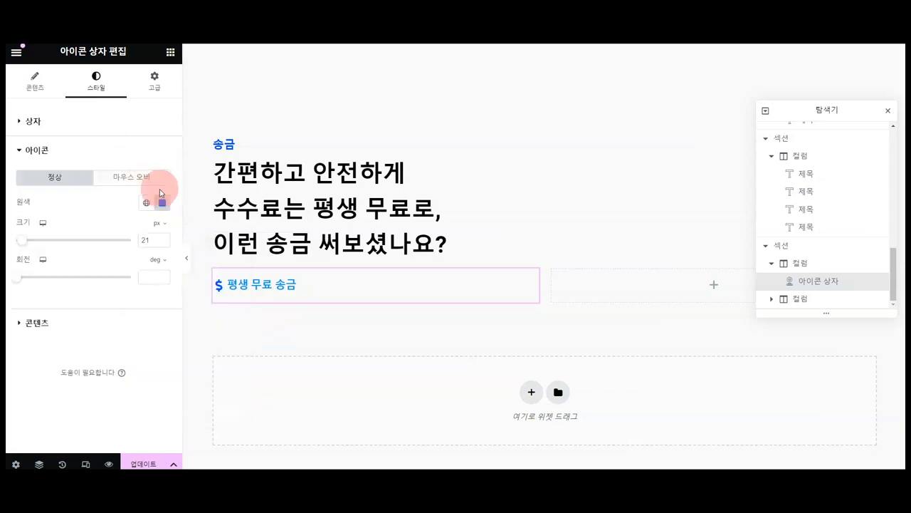
pyautogui.click(163, 203)
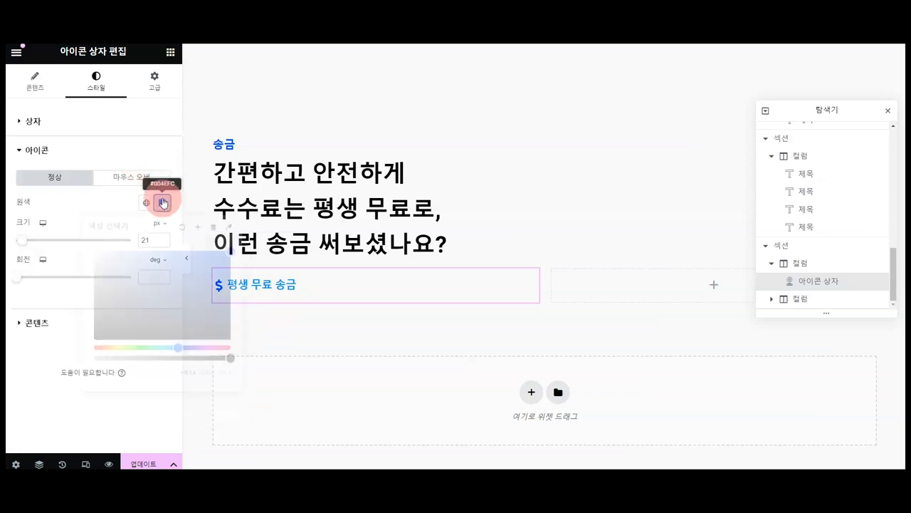
pyautogui.click(376, 100)
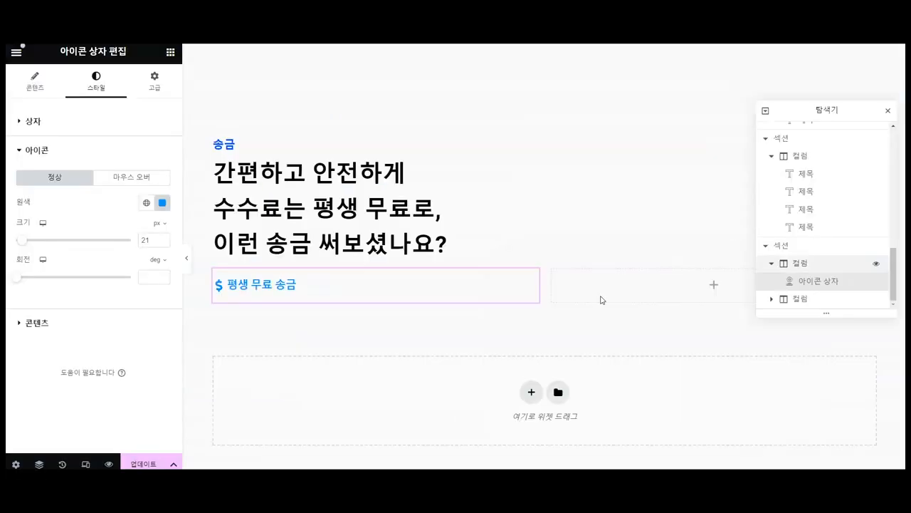
# Step: Add a heading widget below the icon box and set its text to "토스 평생 무료송금으로", copied from the Toss web page
pyautogui.click(170, 52)
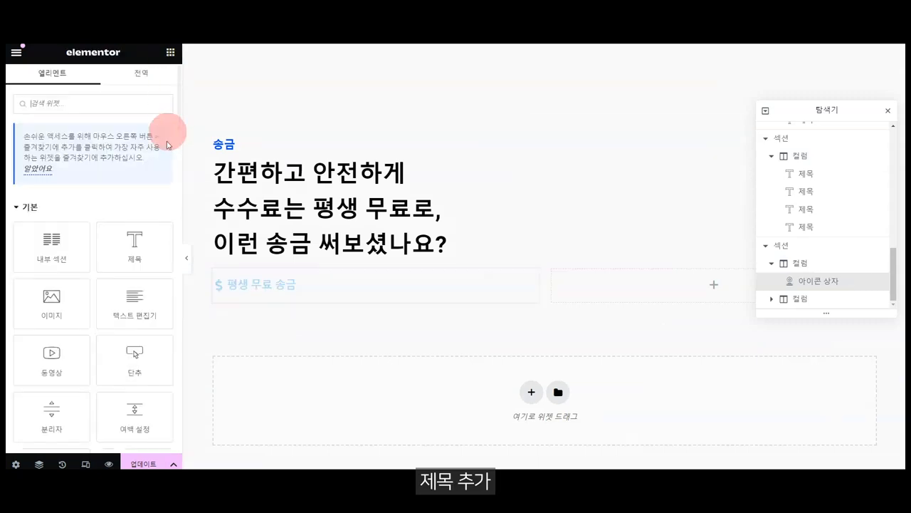
pyautogui.moveTo(137, 244); pyautogui.dragTo(307, 290)
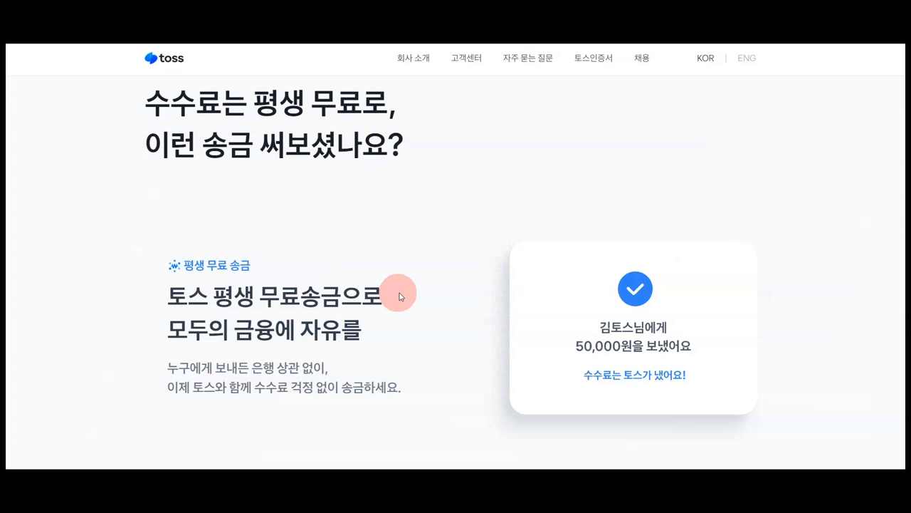
pyautogui.moveTo(399, 293); pyautogui.dragTo(196, 293)
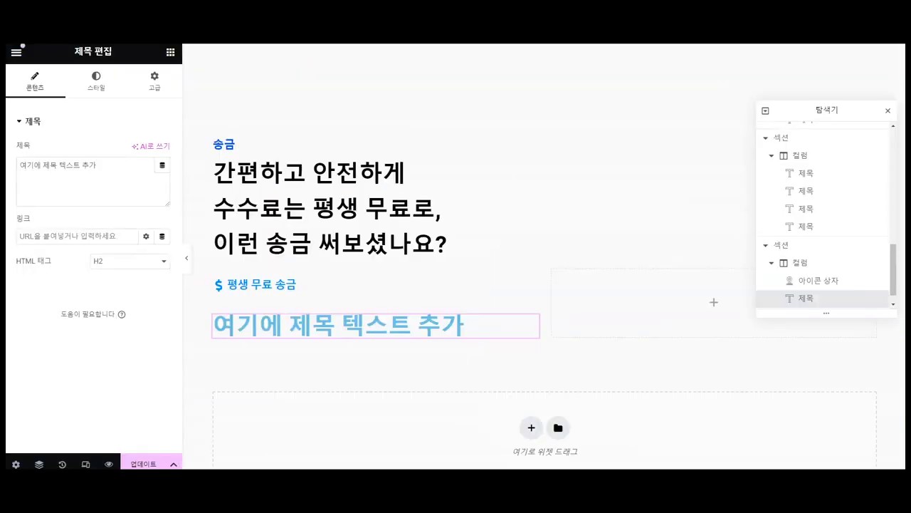
pyautogui.moveTo(126, 169); pyautogui.dragTo(36, 169)
pyautogui.write('토스 평생 무료송금으로')
# Step: Set the text color of the new "토스 평생 무료송금으로" heading to black, #000000
pyautogui.click(96, 85)
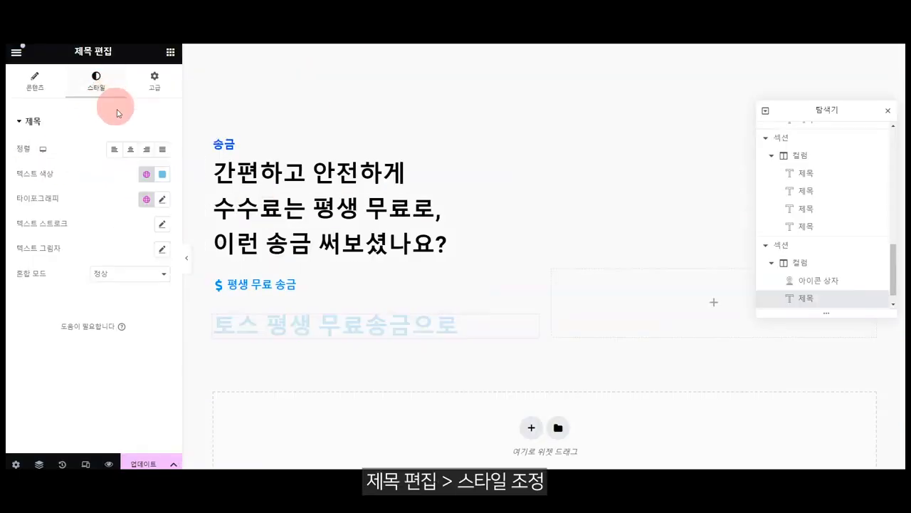
pyautogui.click(162, 176)
pyautogui.moveTo(128, 250); pyautogui.dragTo(52, 361)
pyautogui.click(47, 358)
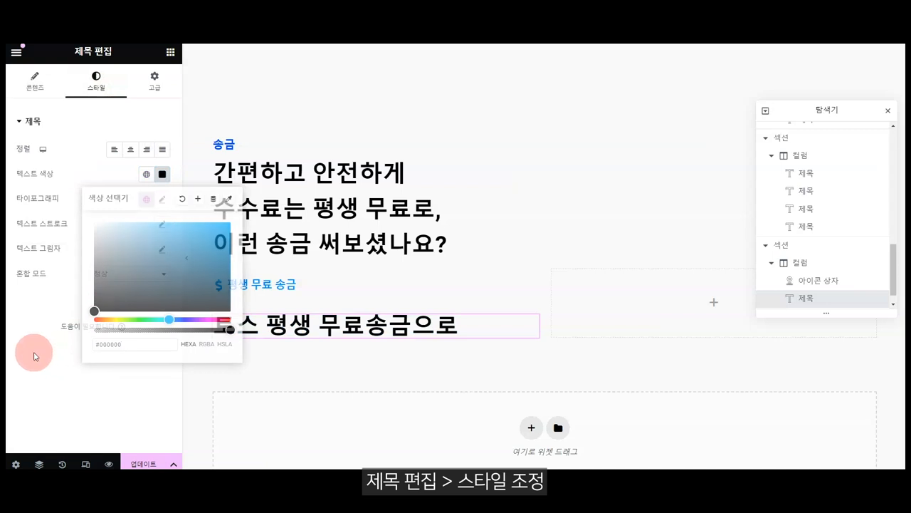
# Step: Set the font size of the "토스 평생 무료송금으로" heading to 40 px
pyautogui.click(163, 200)
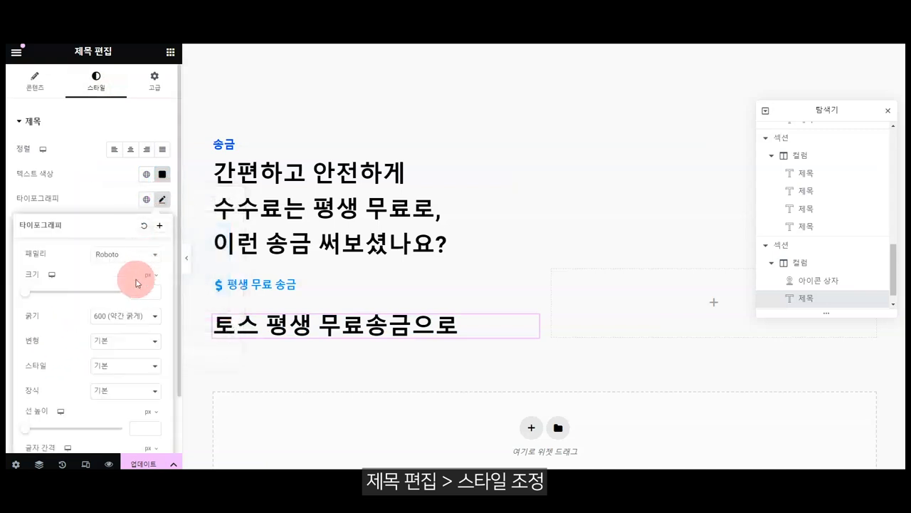
pyautogui.write('3')
pyautogui.press('BackSpace')
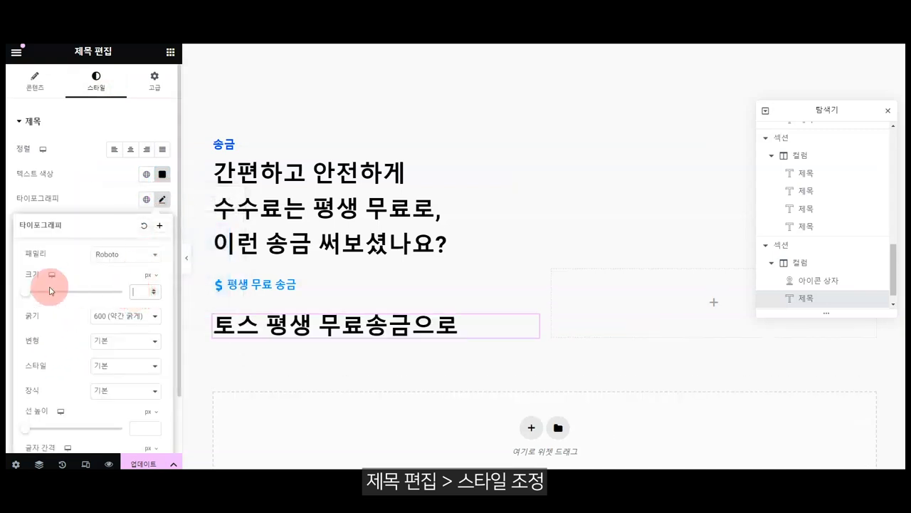
pyautogui.write('40')
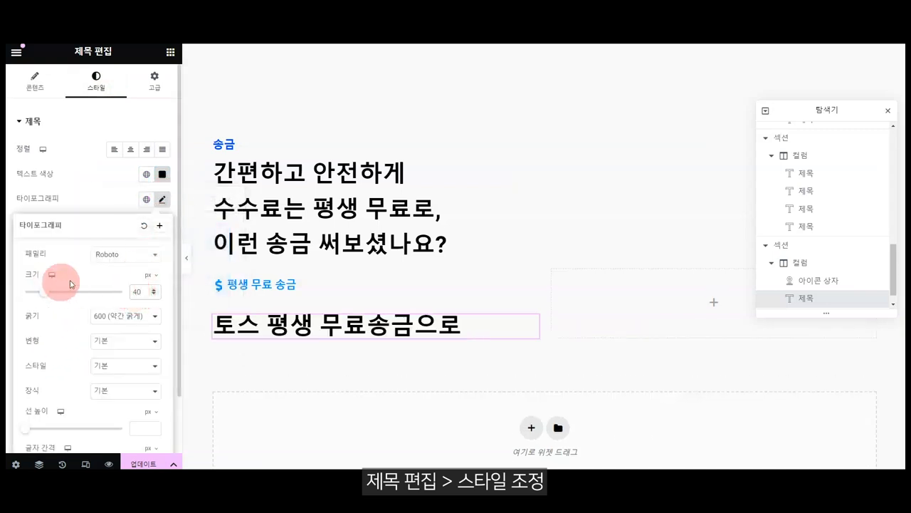
# Step: Duplicate the heading and replace the copy's text with "모두의 금융에 자유를" from the Toss web page
pyautogui.rightClick(240, 328)
pyautogui.click(292, 238)
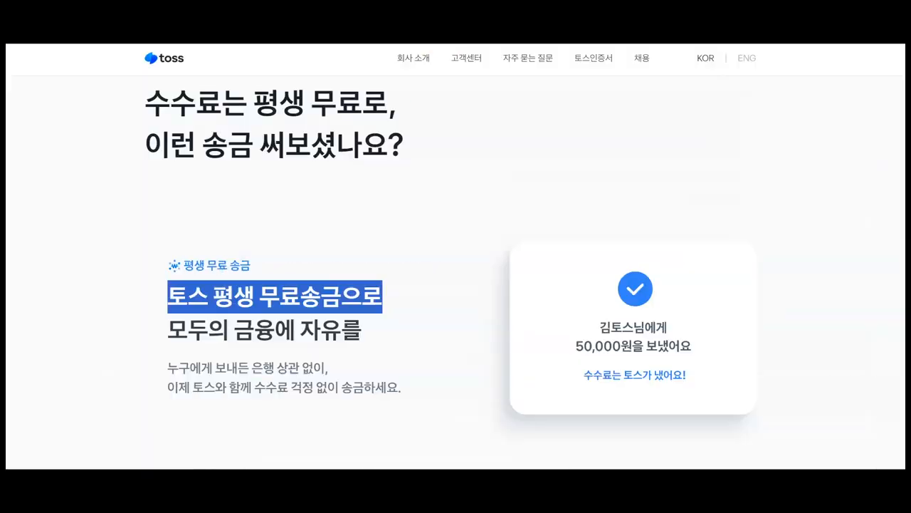
pyautogui.moveTo(387, 326); pyautogui.dragTo(186, 331)
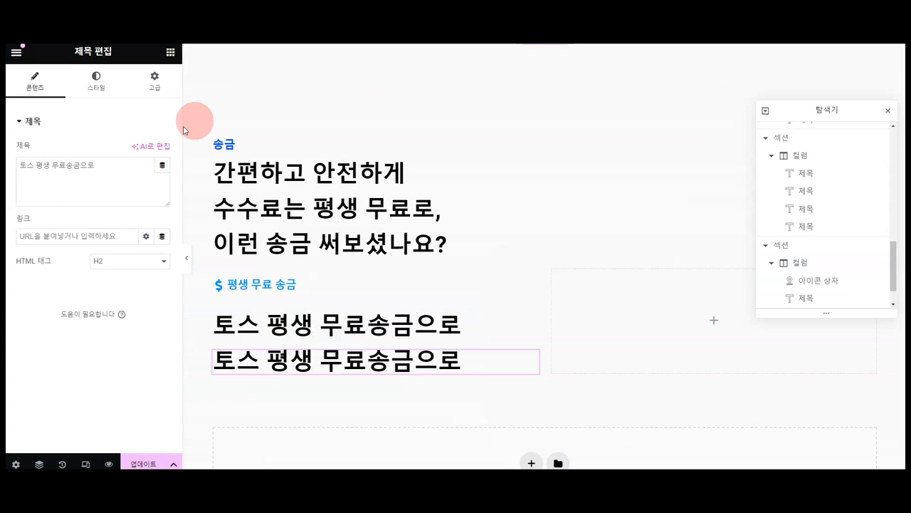
pyautogui.moveTo(84, 165); pyautogui.dragTo(20, 167)
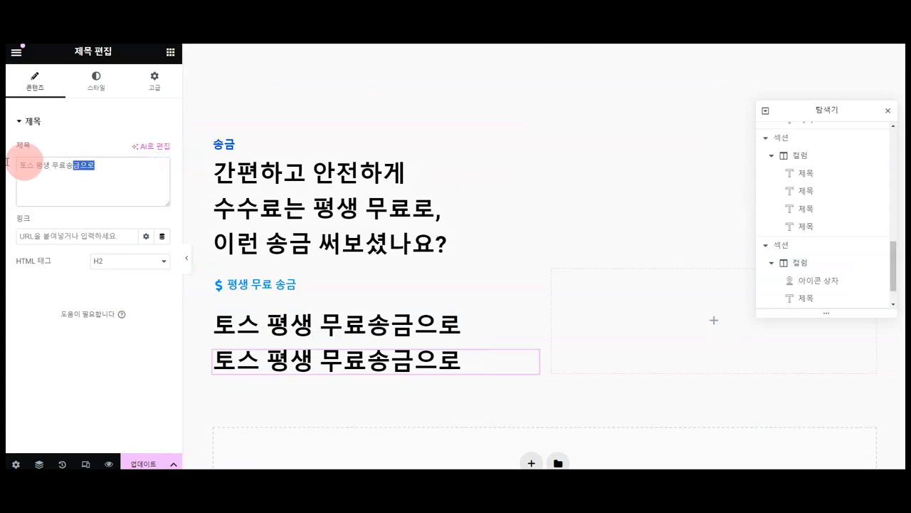
pyautogui.write('모두의 금융에 자유를')
# Step: Append a <br> line break and the second heading's text "모두의 금융에 자유를" to the "토스 평생 무료송금으로" heading
pyautogui.click(456, 318)
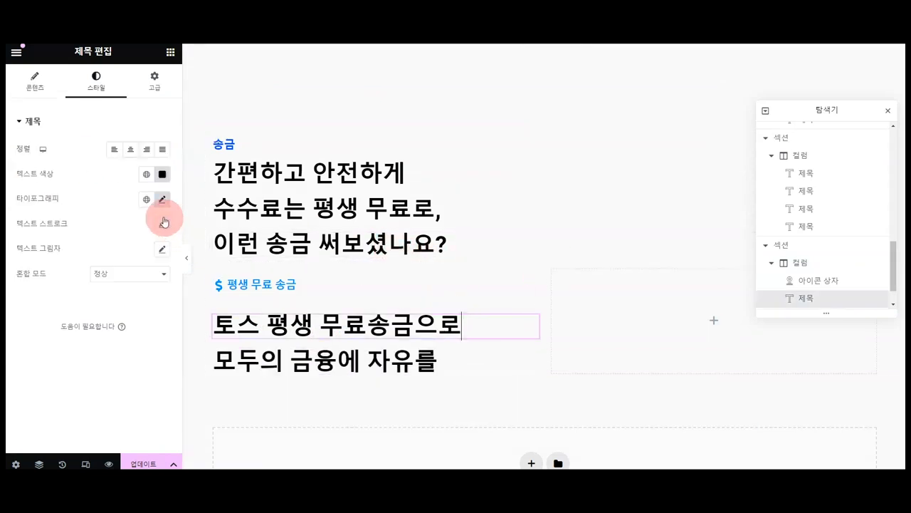
pyautogui.click(61, 92)
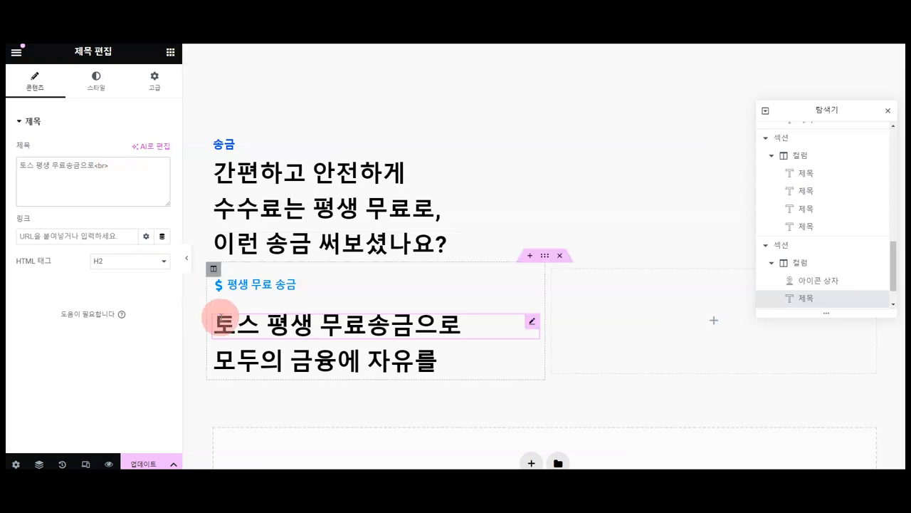
pyautogui.click(285, 356)
pyautogui.moveTo(113, 186); pyautogui.dragTo(11, 164)
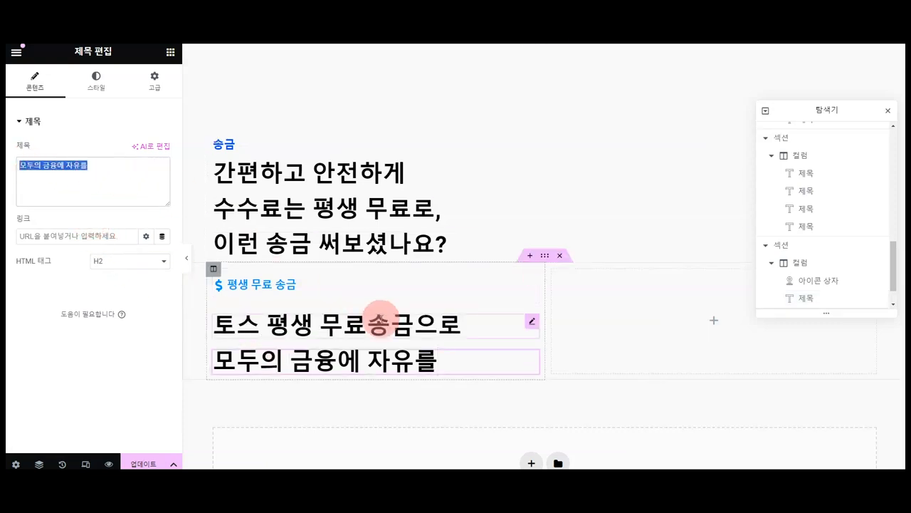
pyautogui.click(380, 317)
pyautogui.click(106, 186)
pyautogui.write('모두의 금융에 자유를')
# Step: Delete the separate "모두의 금융에 자유를" heading below the combined two-line heading
pyautogui.rightClick(305, 383)
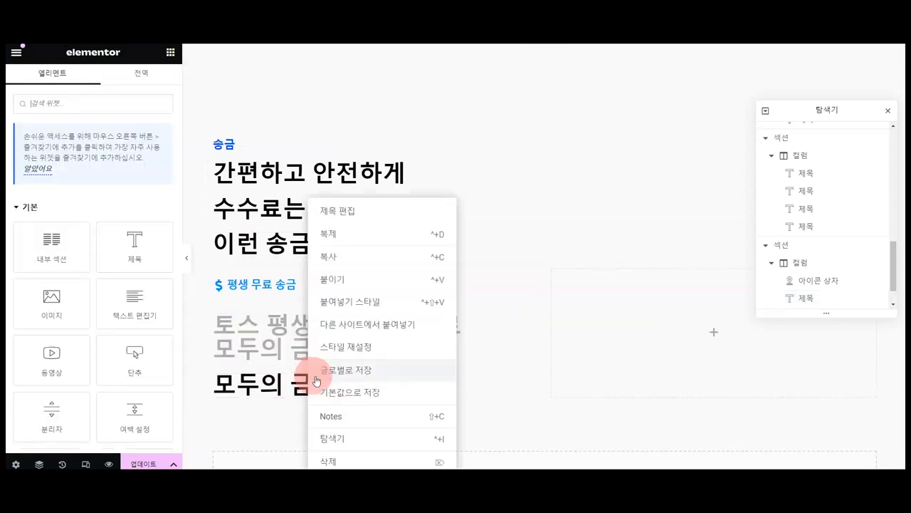
pyautogui.click(360, 459)
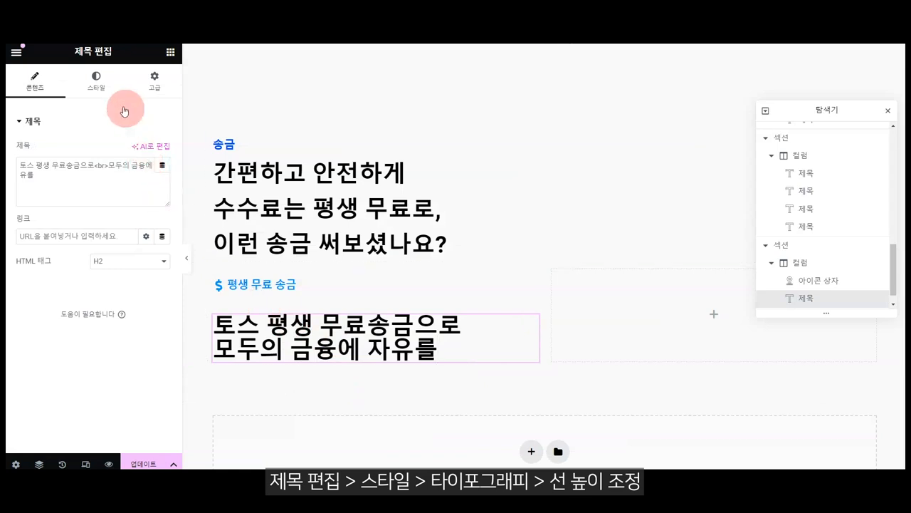
# Step: Set the line height of the two-line "토스 평생 무료송금으로 / 모두의 금융에 자유를" heading to 47 px
pyautogui.click(94, 87)
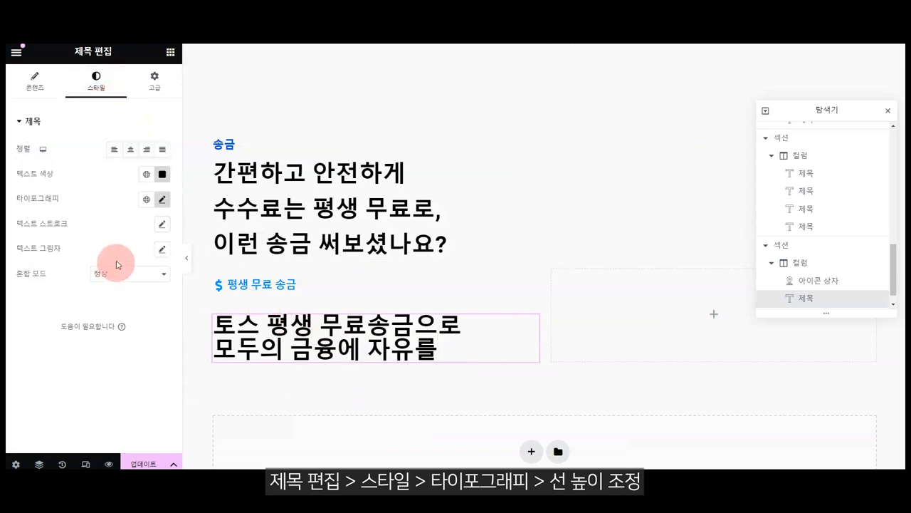
pyautogui.click(162, 199)
pyautogui.moveTo(25, 433); pyautogui.dragTo(71, 437)
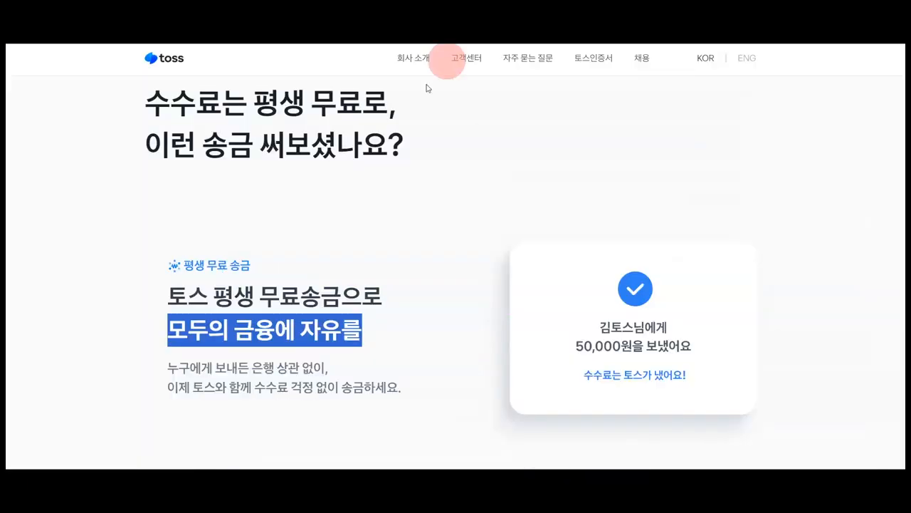
# Step: Add a heading below the two-line heading, filled with "누구에게 보내든 은행 상관 없이, 이제 토스와 함께 수수료 걱정 없이 송금하세요." copied from the Toss page
pyautogui.scroll(-2, 285, 299)
pyautogui.moveTo(169, 271); pyautogui.dragTo(409, 292)
pyautogui.hotkey('ctrl', 'c')
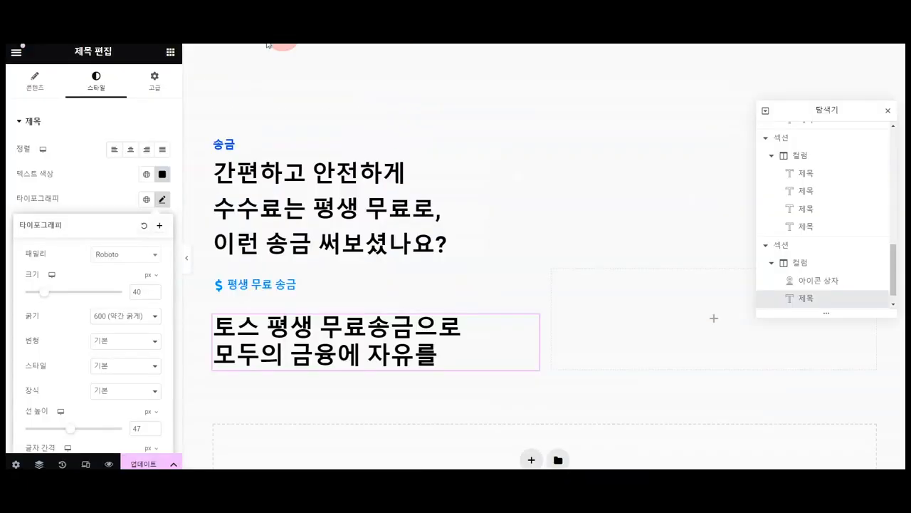
pyautogui.click(171, 52)
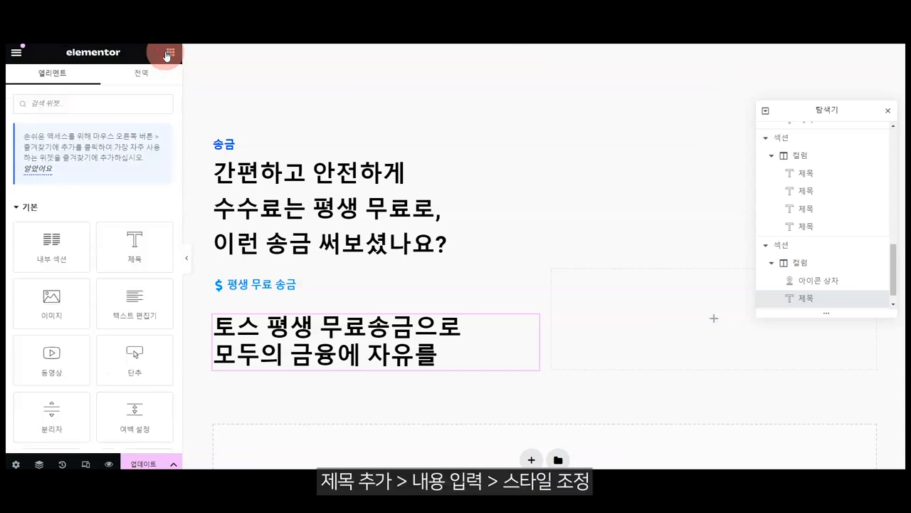
pyautogui.moveTo(128, 255); pyautogui.dragTo(407, 372)
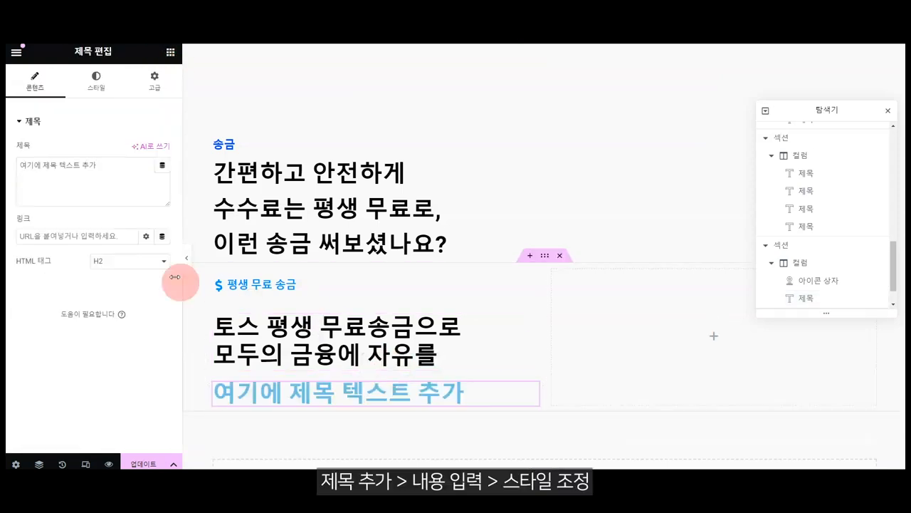
pyautogui.click(138, 183)
pyautogui.hotkey('ctrl', 'a')
pyautogui.hotkey('ctrl', 'v')
# Step: Style the new description heading with text color #3C3C3C and a font size of 22 px
pyautogui.click(95, 80)
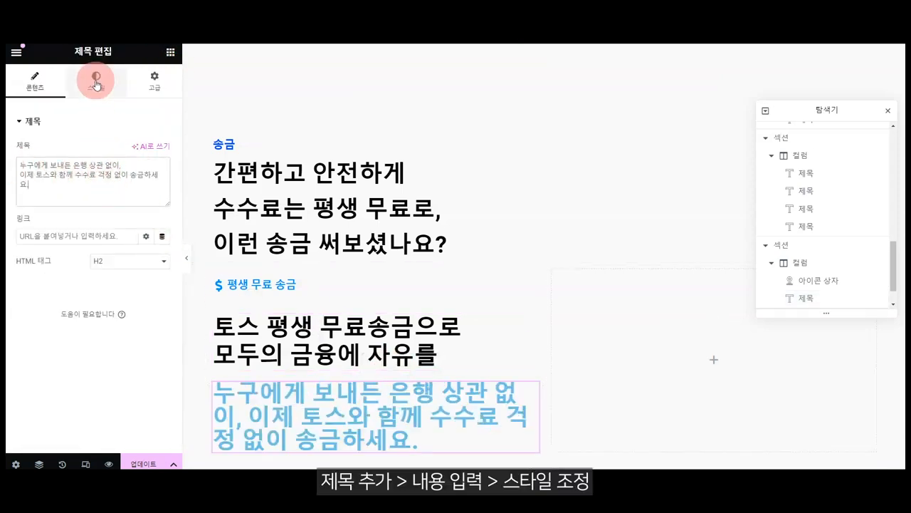
pyautogui.click(162, 176)
pyautogui.moveTo(122, 254); pyautogui.dragTo(63, 293)
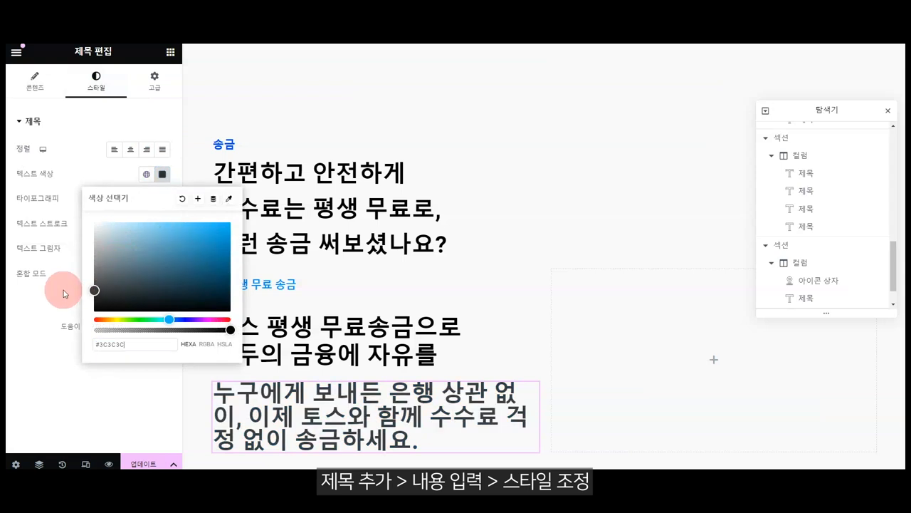
pyautogui.click(34, 304)
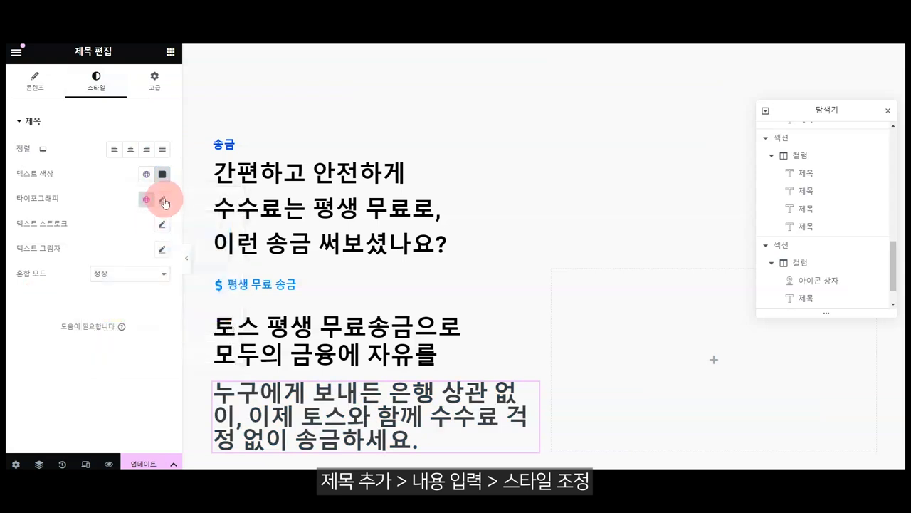
pyautogui.click(162, 201)
pyautogui.write('21')
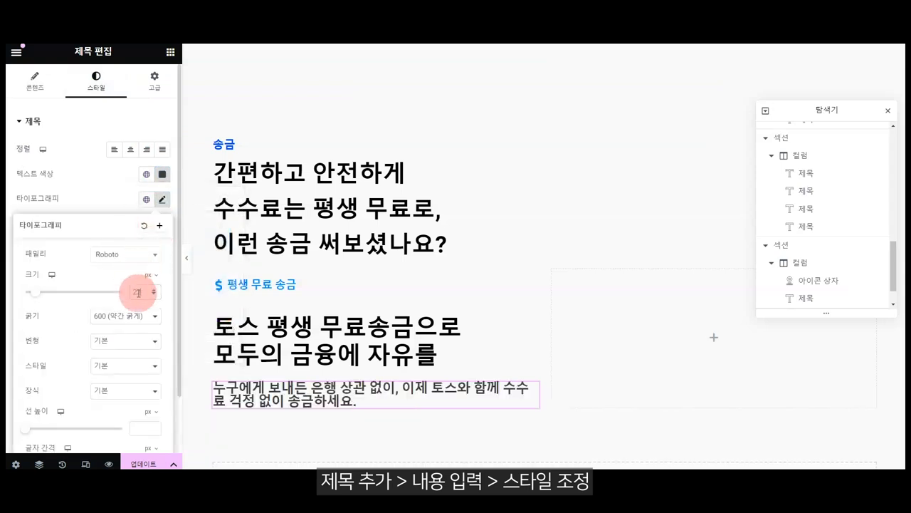
# Step: Insert a <br> after "누구에게 보내든 은행 상관 없이," in the description heading and set its line height to 32 px
pyautogui.click(36, 86)
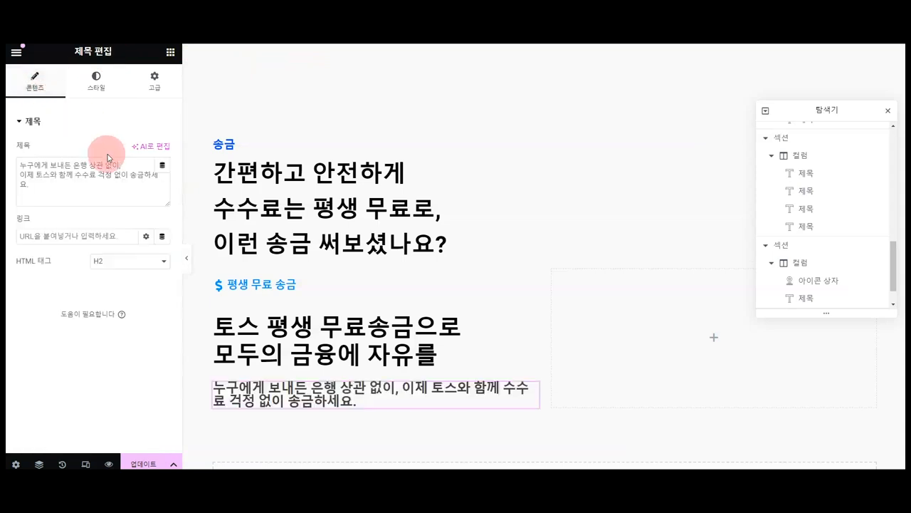
pyautogui.write('br>')
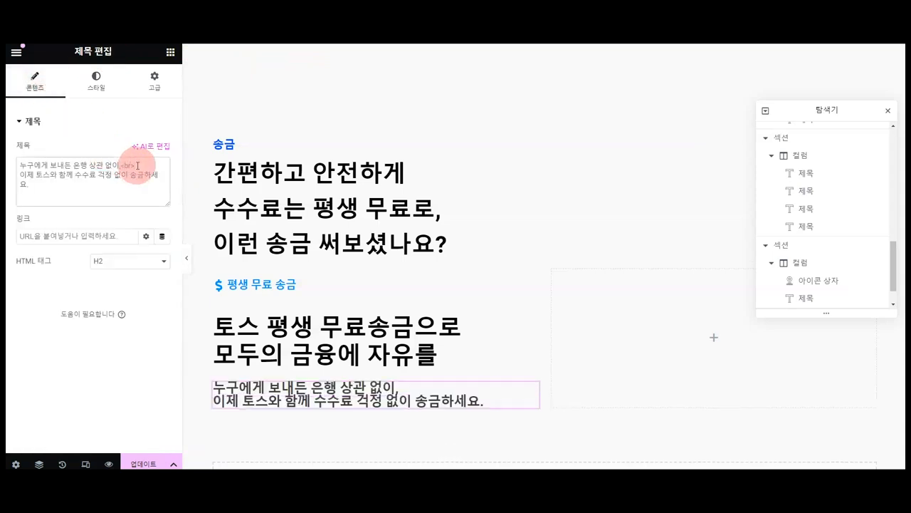
pyautogui.click(108, 76)
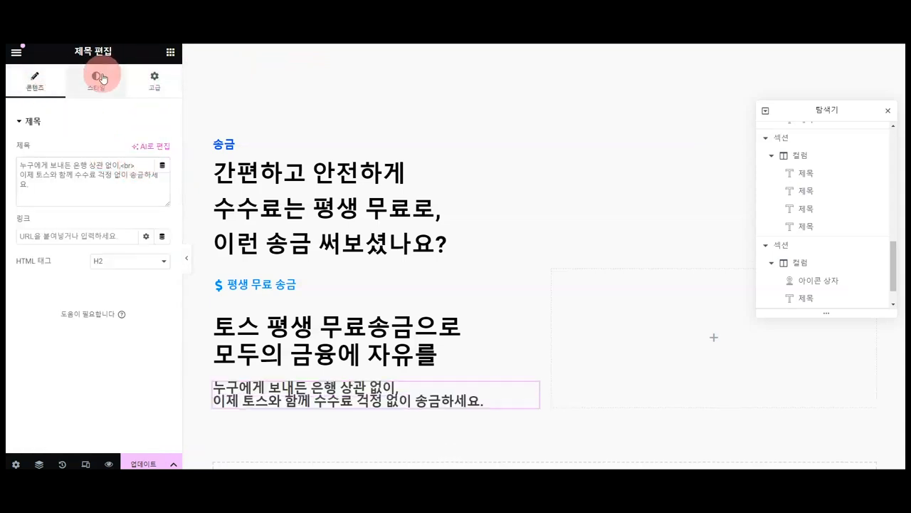
pyautogui.click(161, 199)
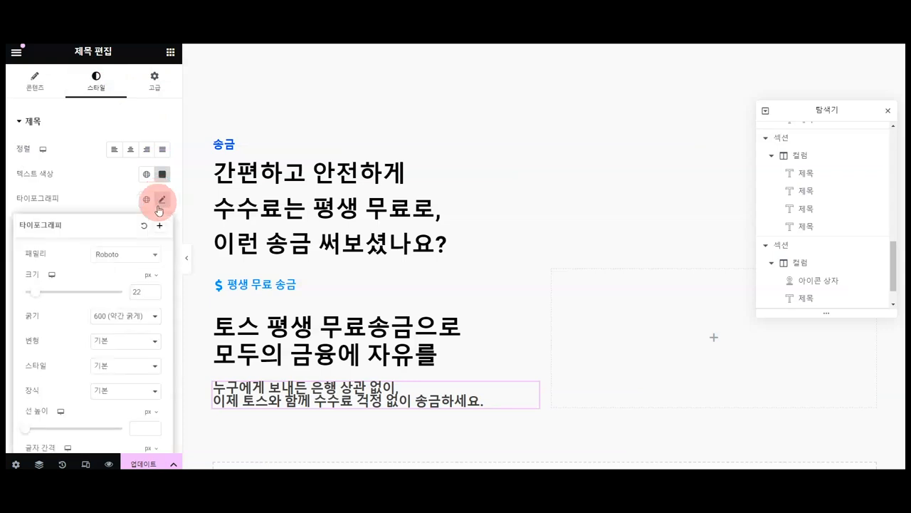
pyautogui.moveTo(27, 429); pyautogui.dragTo(55, 432)
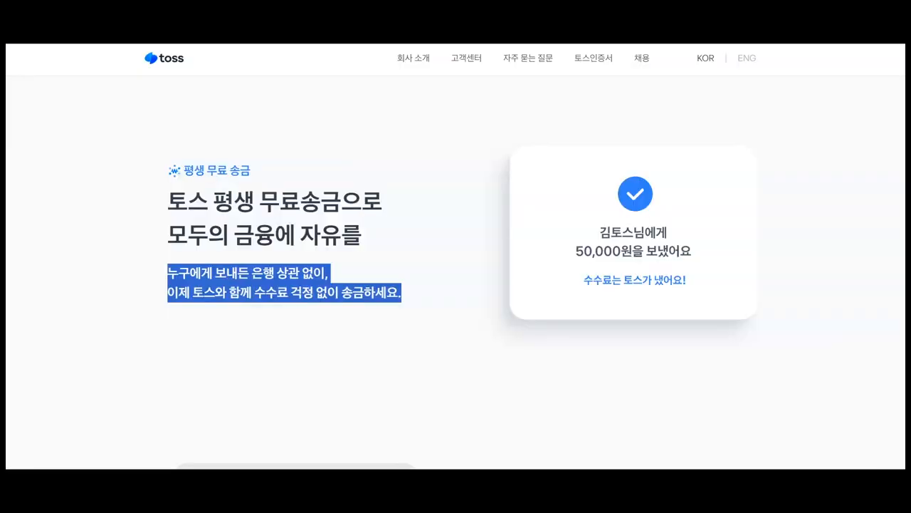
pyautogui.click(403, 206)
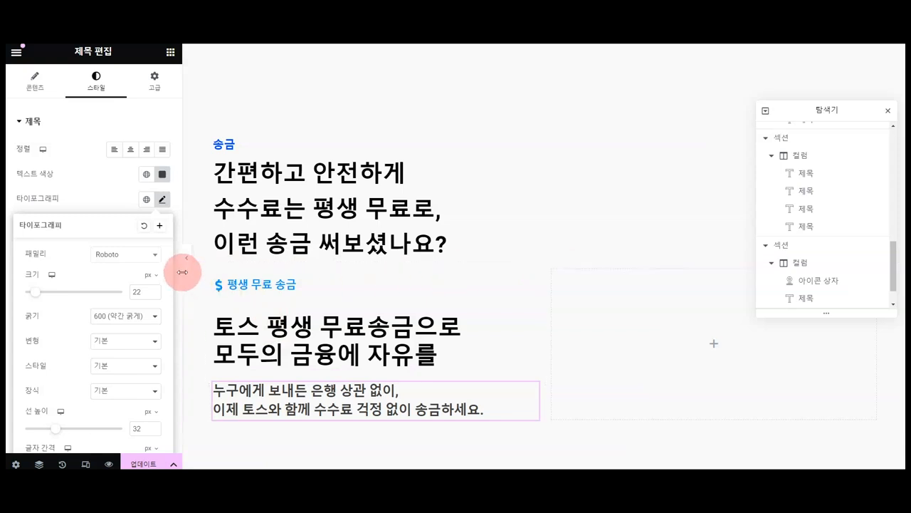
# Step: Unlink the padding of the two-column section, set its top padding to 100 px, and compare the spacing with the Toss page
pyautogui.click(545, 255)
pyautogui.click(152, 84)
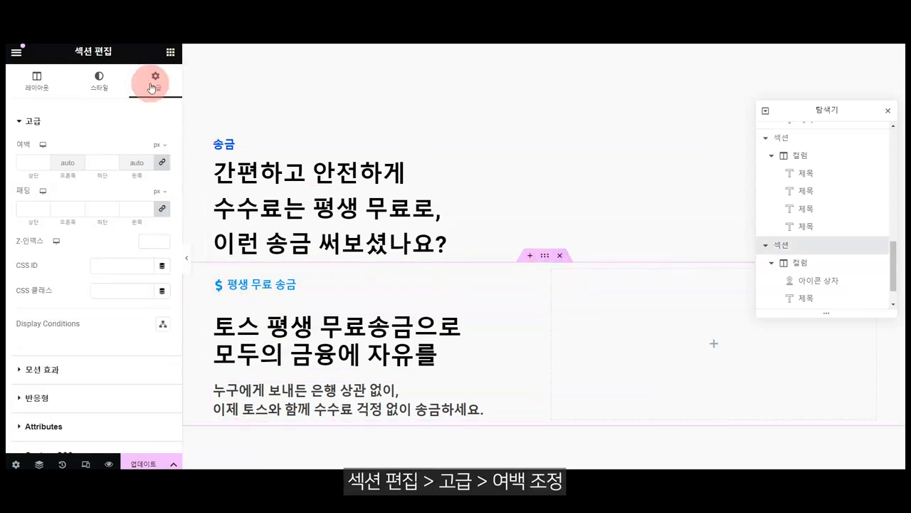
pyautogui.click(163, 208)
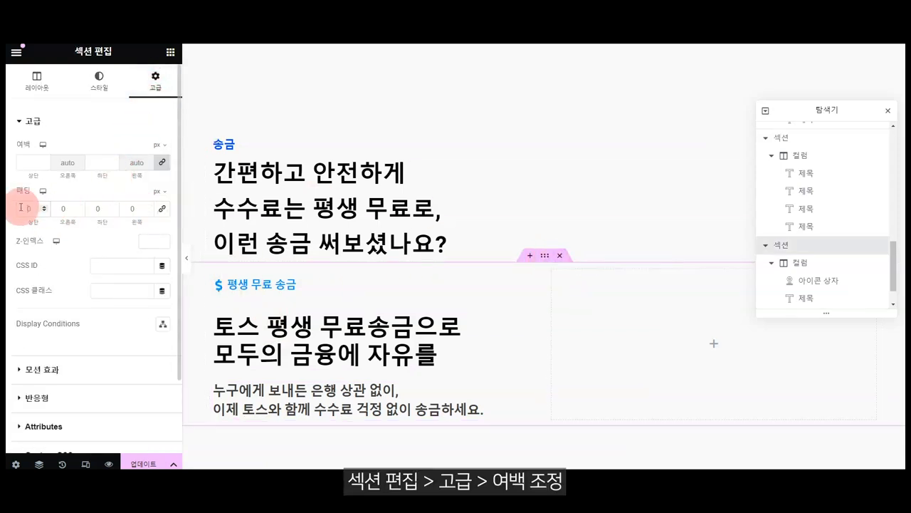
pyautogui.write('100')
pyautogui.scroll(-1, 441, 223)
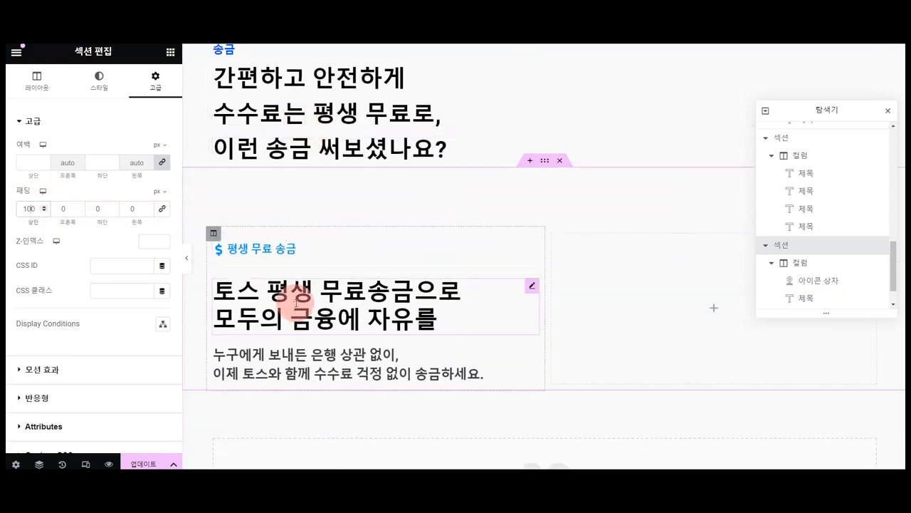
pyautogui.click(465, 11)
pyautogui.scroll(4, 296, 234)
pyautogui.scroll(-1, 296, 232)
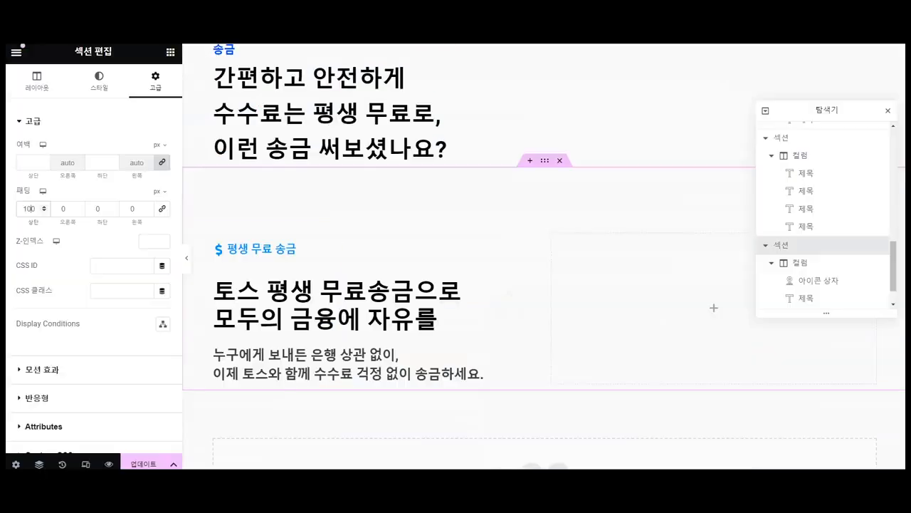
# Step: Change the "토스 평생 무료송금으로 / 모두의 금융에 자유를" heading to a 37 px font size and 51 px line height
pyautogui.click(319, 349)
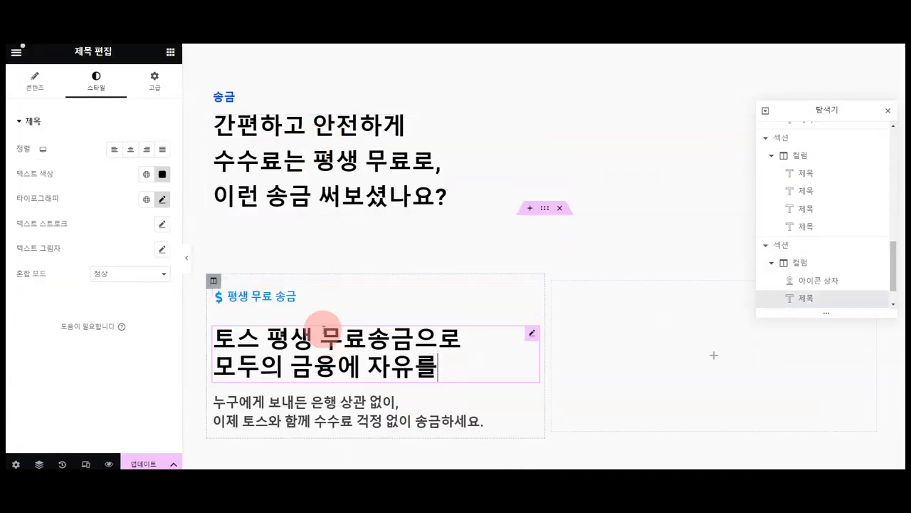
pyautogui.click(163, 199)
pyautogui.click(154, 293)
pyautogui.click(154, 294)
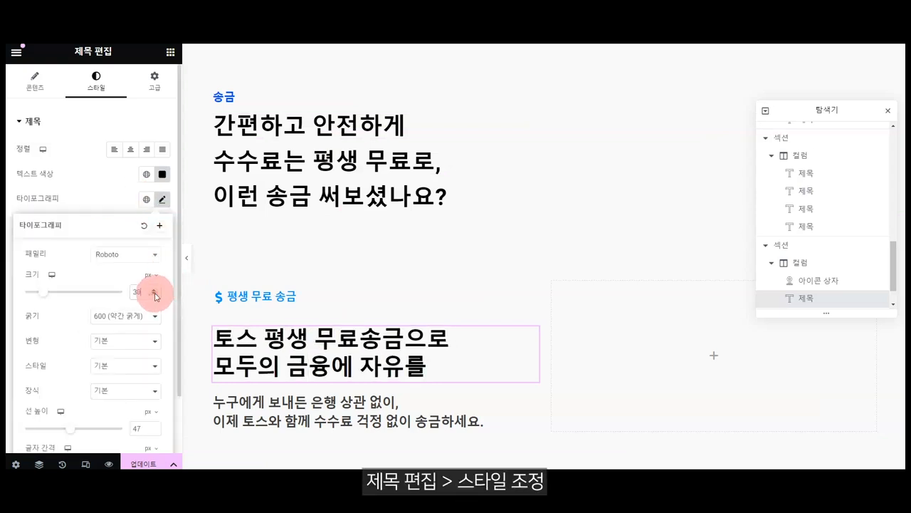
pyautogui.click(154, 293)
pyautogui.scroll(-2, 87, 394)
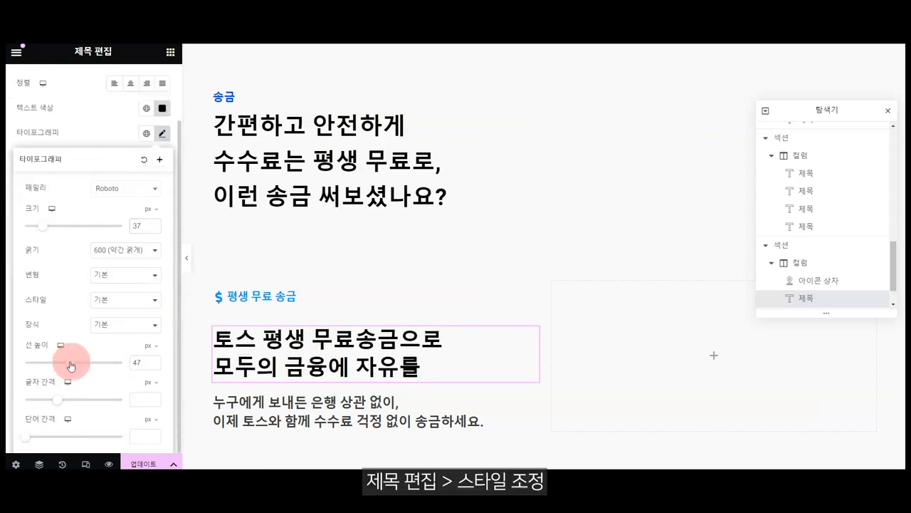
pyautogui.moveTo(71, 366); pyautogui.dragTo(74, 366)
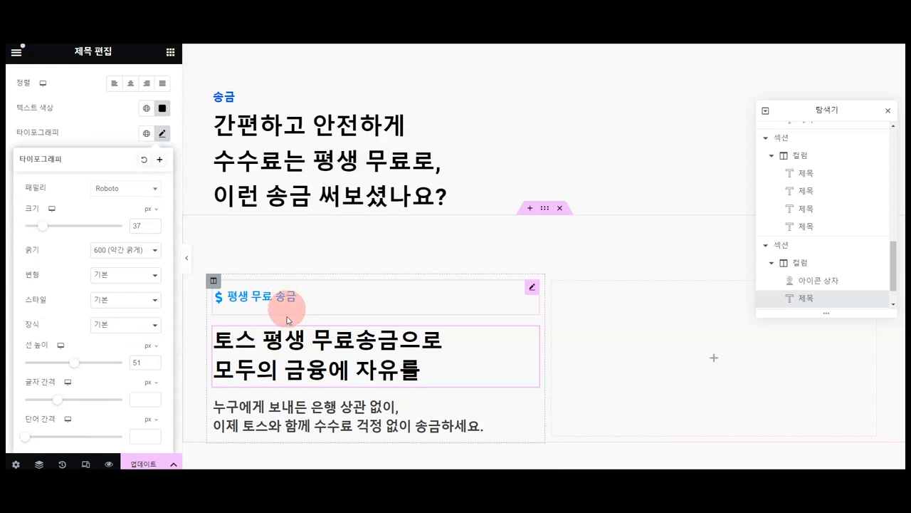
# Step: Unlink the margins of the two-line "토스 평생 무료송금으로" heading and set its top margin to -15 px
pyautogui.click(373, 341)
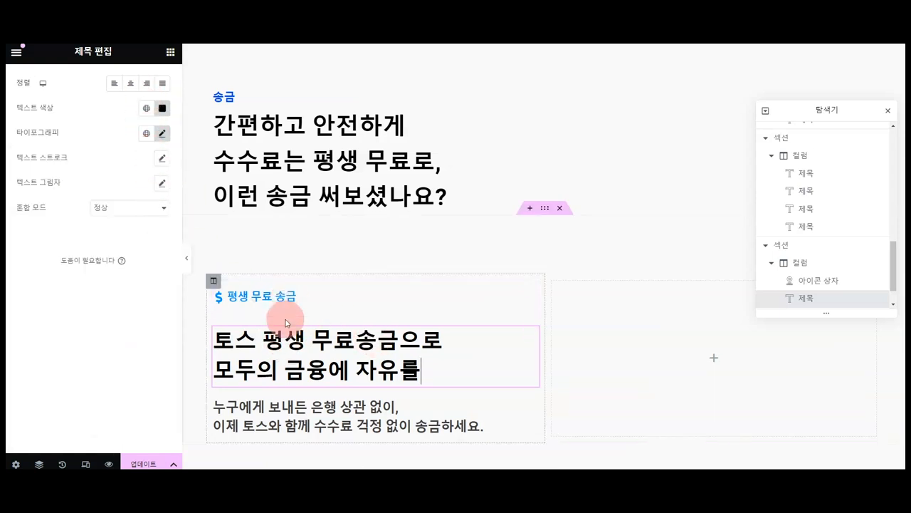
pyautogui.scroll(2, 285, 317)
pyautogui.scroll(2, 148, 136)
pyautogui.click(154, 81)
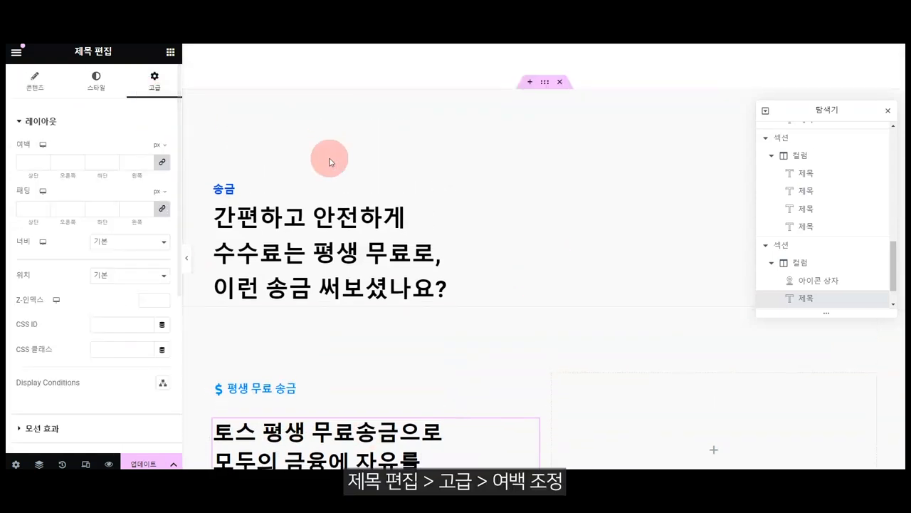
pyautogui.scroll(-3, 330, 155)
pyautogui.click(165, 209)
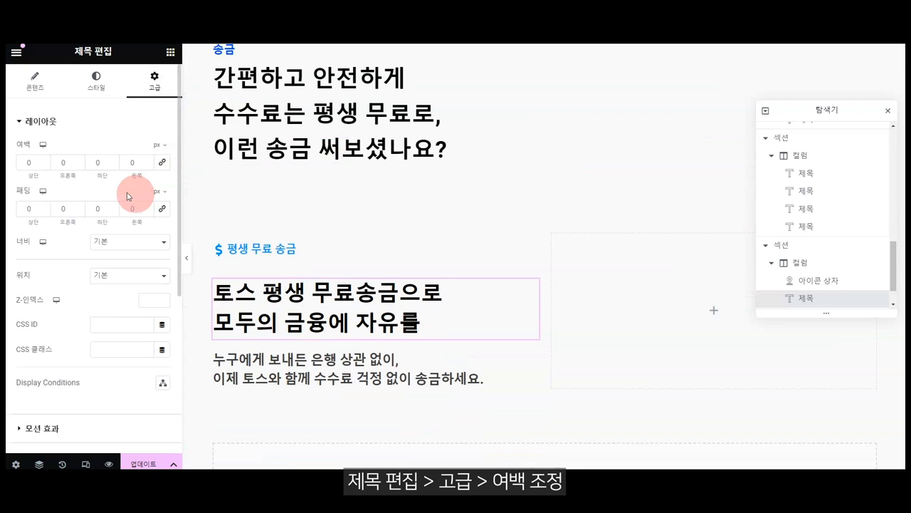
pyautogui.click(44, 167)
pyautogui.click(44, 166)
pyautogui.click(44, 167)
pyautogui.click(44, 167)
pyautogui.click(44, 166)
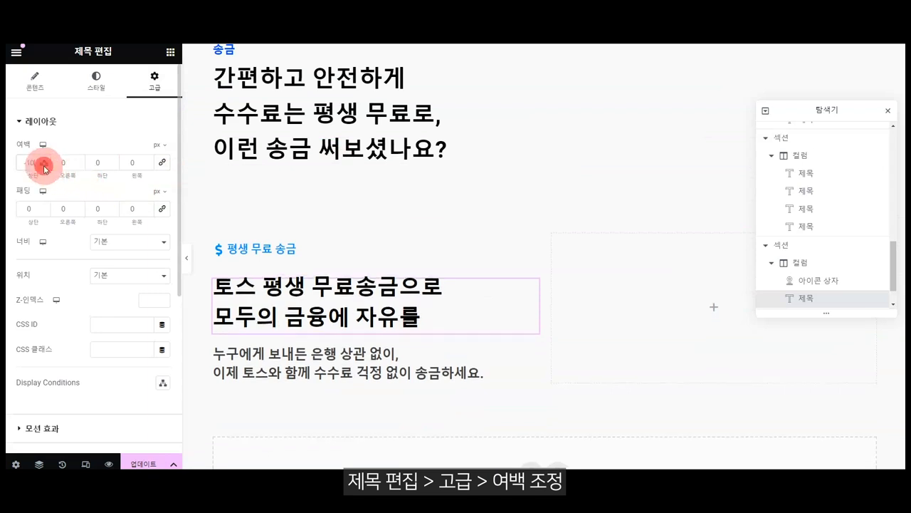
pyautogui.click(44, 167)
pyautogui.click(44, 167)
pyautogui.click(44, 167)
pyautogui.click(44, 167)
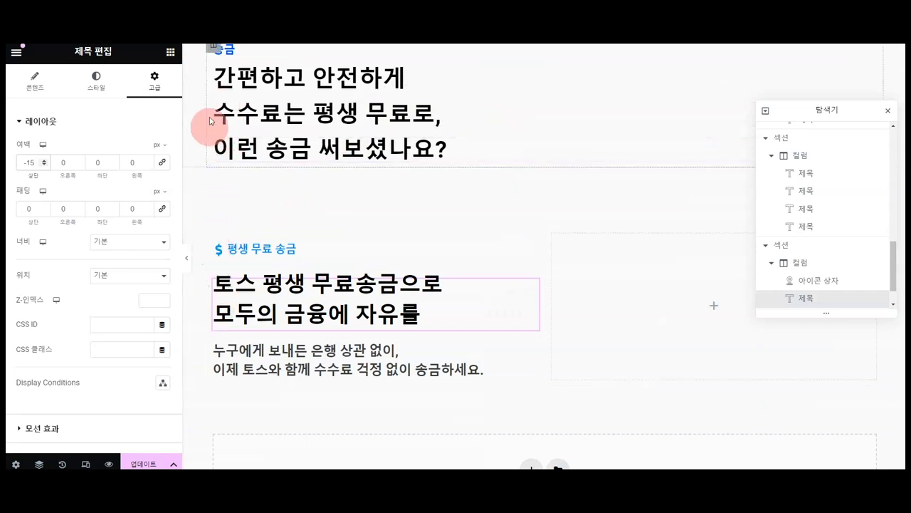
# Step: Unlink the padding of the column holding the icon box and headings, and set its left padding to 50 px
pyautogui.click(214, 234)
pyautogui.click(154, 81)
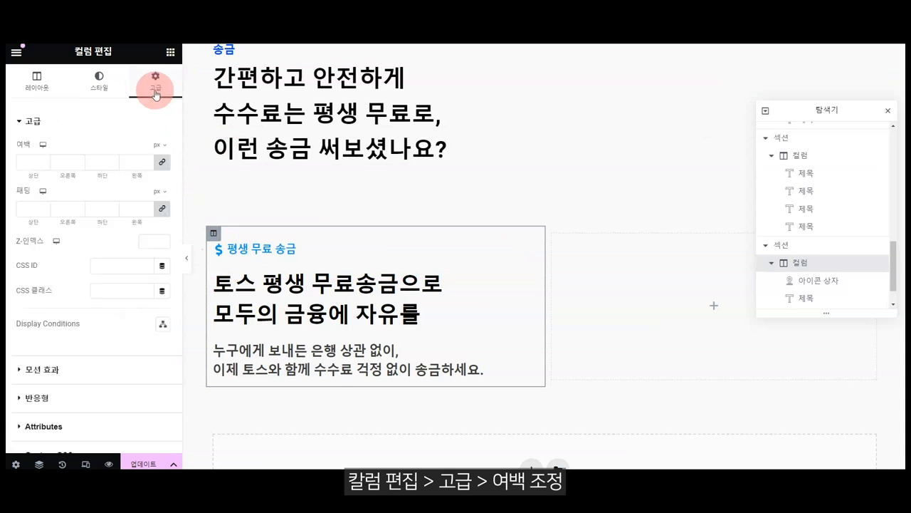
pyautogui.click(162, 211)
pyautogui.click(130, 210)
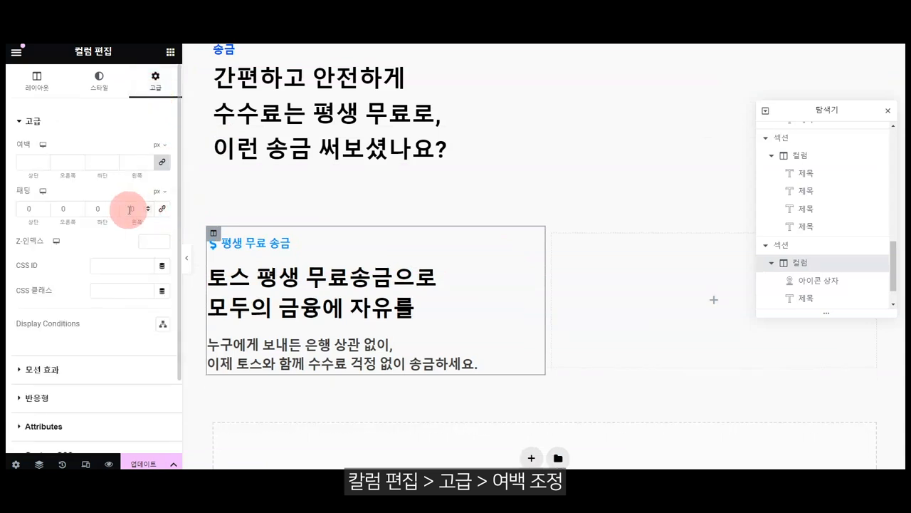
pyautogui.write('3')
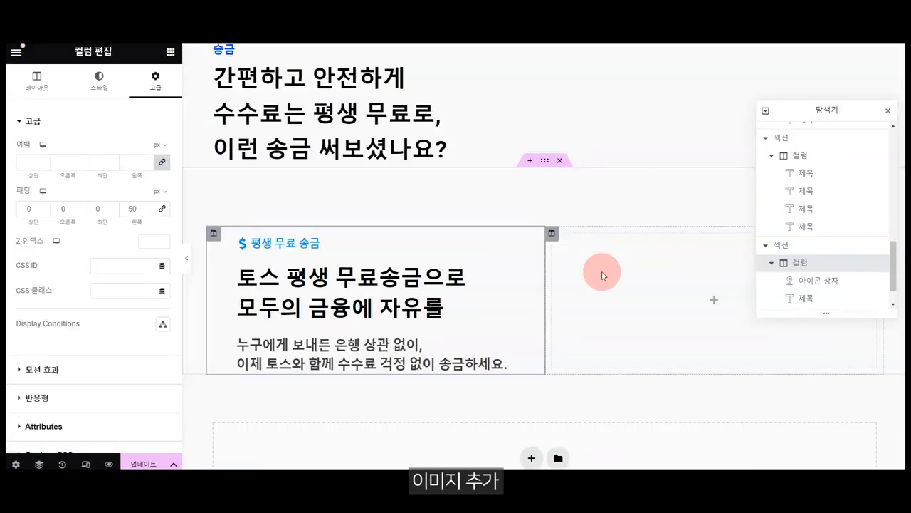
# Step: Add an image widget to the empty column beside the text and close the Navigator
pyautogui.click(601, 271)
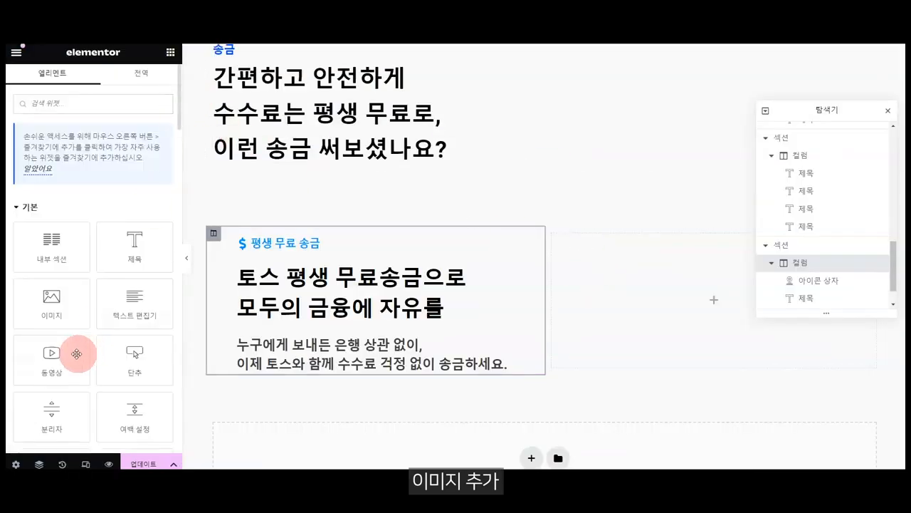
pyautogui.moveTo(51, 328); pyautogui.dragTo(712, 320)
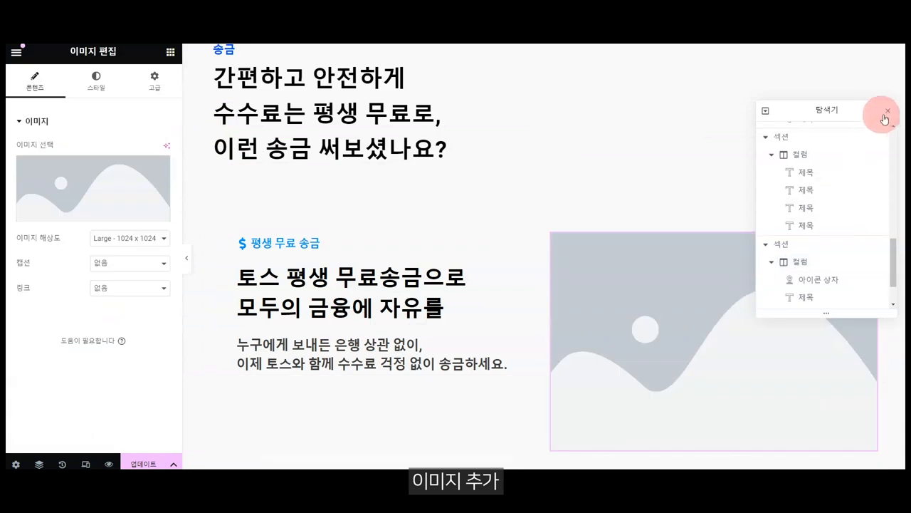
pyautogui.click(888, 114)
# Step: Fill the image widget with the white "50,000원을 보냈어요" transfer confirmation card from the media library
pyautogui.click(61, 179)
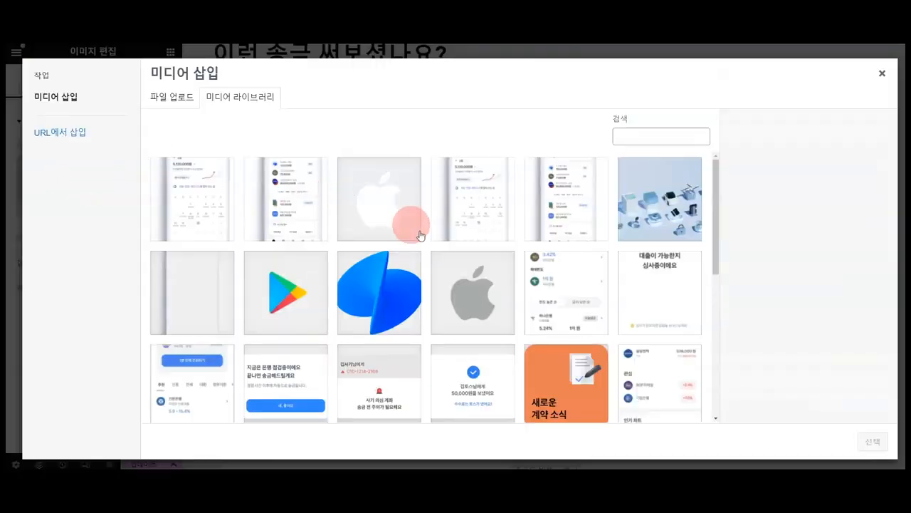
pyautogui.scroll(-2, 395, 245)
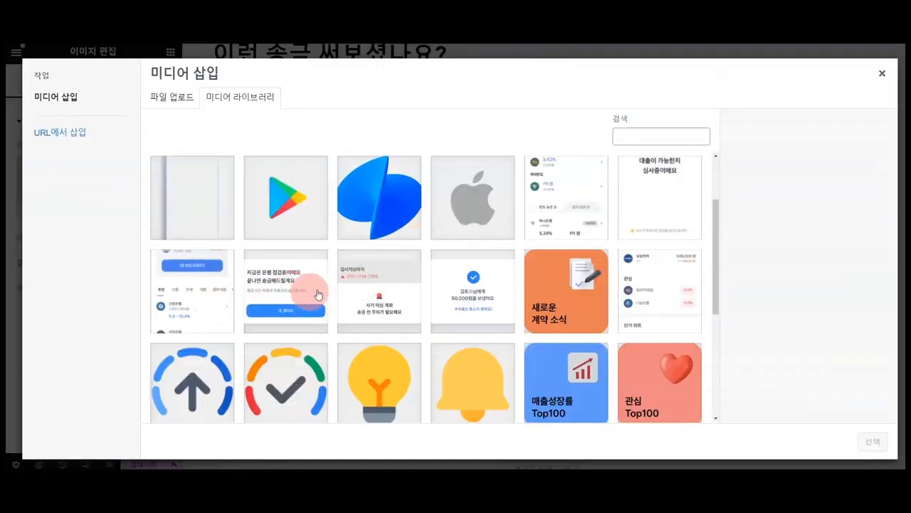
pyautogui.click(473, 291)
pyautogui.click(873, 441)
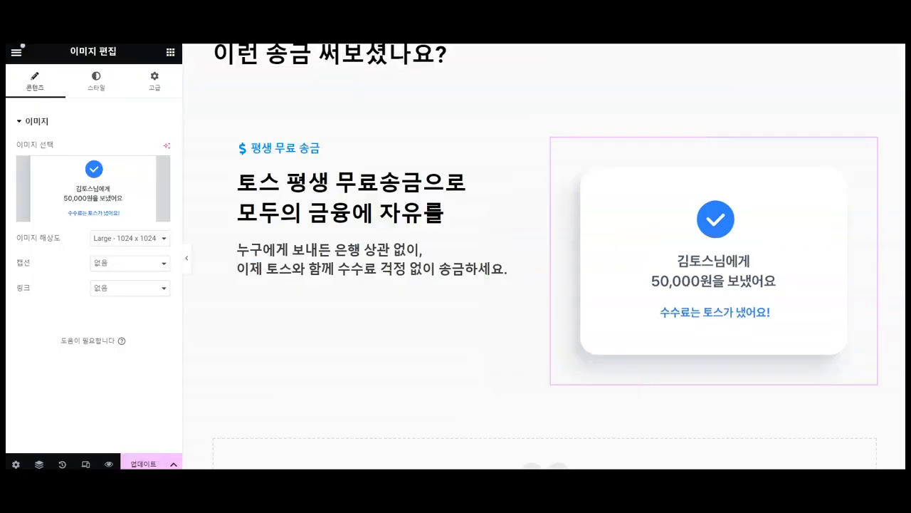
# Step: Set the vertical alignment of the column holding the icon box and headings to 가운데 (middle)
pyautogui.click(596, 211)
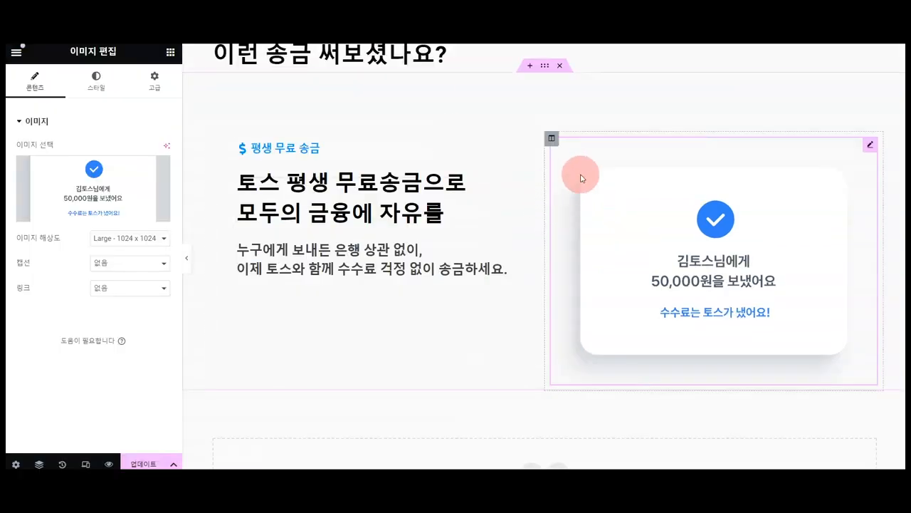
pyautogui.click(212, 138)
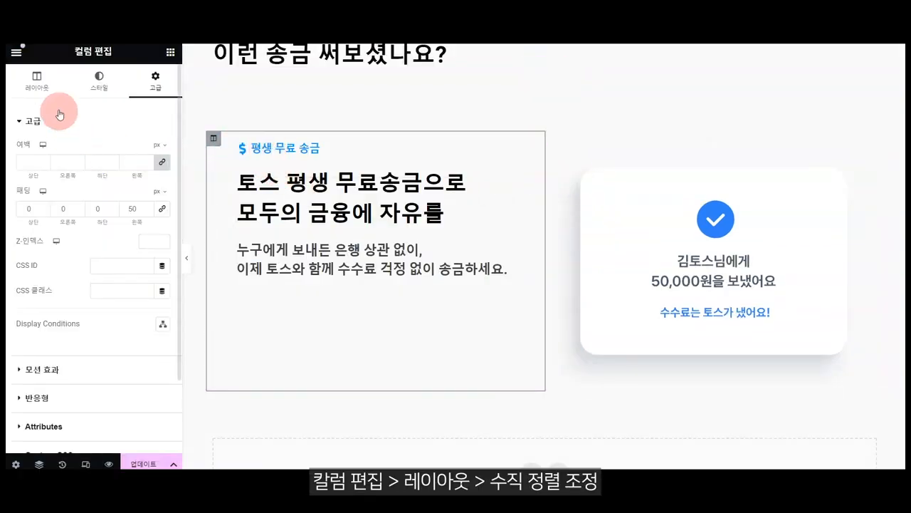
pyautogui.click(32, 85)
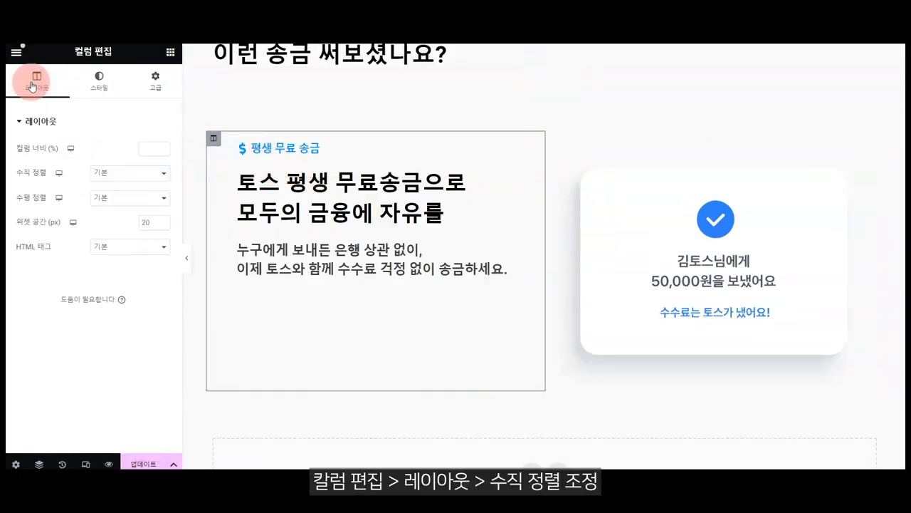
pyautogui.click(143, 176)
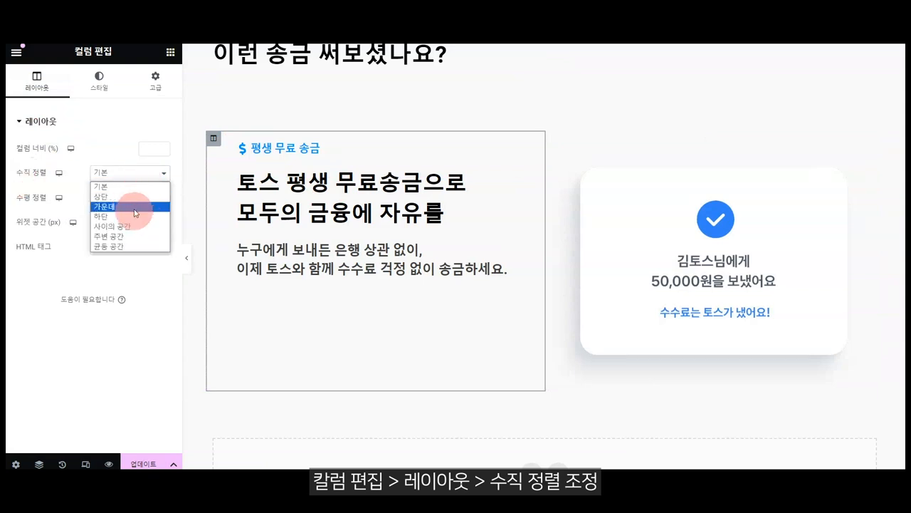
pyautogui.click(135, 206)
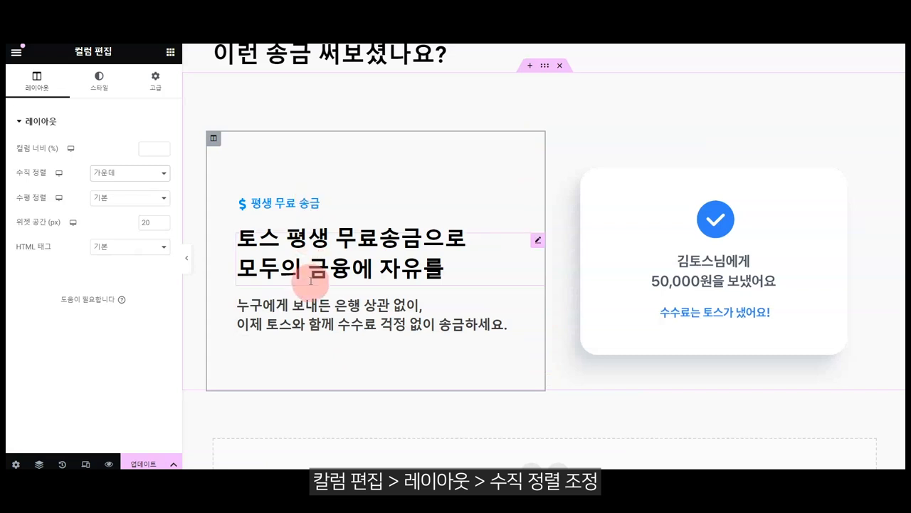
# Step: Try the 하단 (bottom) and 상단 (top) vertical alignments on the text column and return it to 가운데
pyautogui.click(112, 177)
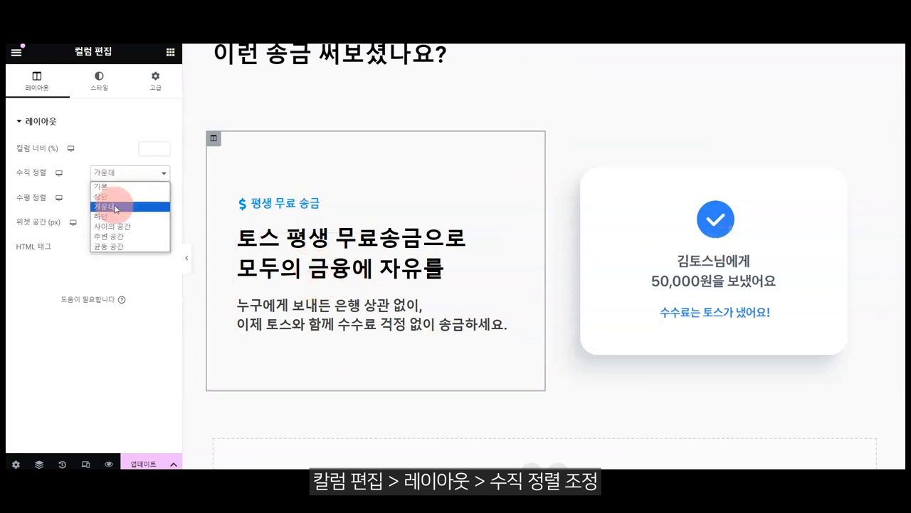
pyautogui.click(118, 221)
pyautogui.click(116, 176)
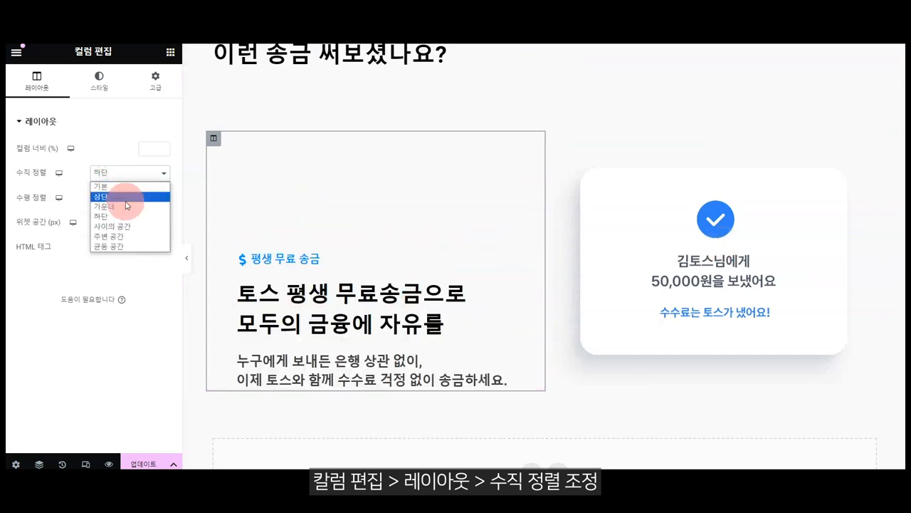
pyautogui.click(126, 198)
pyautogui.click(117, 174)
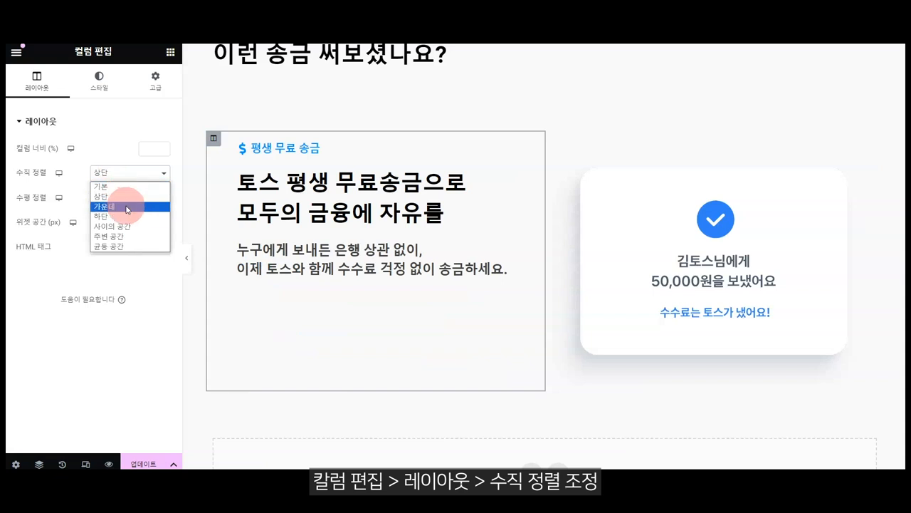
pyautogui.click(121, 209)
# Step: Set the text color of the "토스 평생 무료송금으로" heading to dark gray #232323
pyautogui.scroll(1, 516, 214)
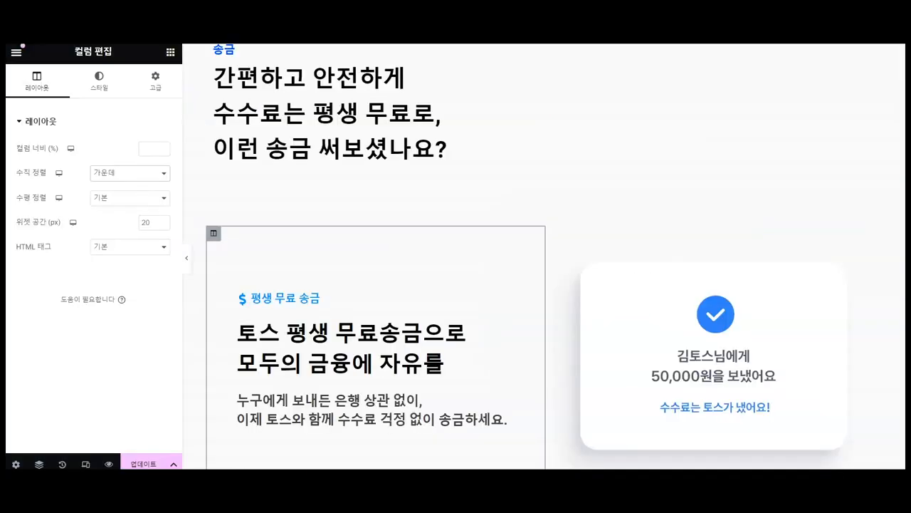
pyautogui.scroll(-1, 429, 155)
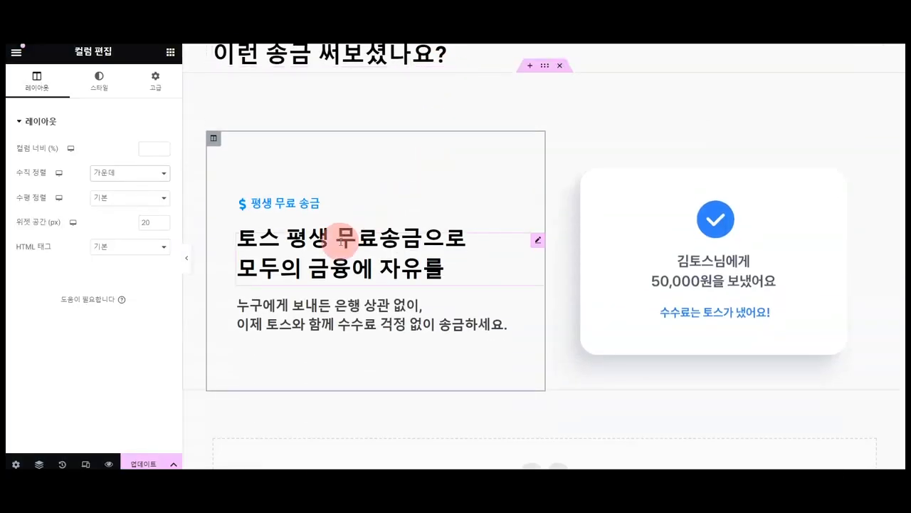
pyautogui.click(342, 236)
pyautogui.click(93, 88)
pyautogui.click(161, 175)
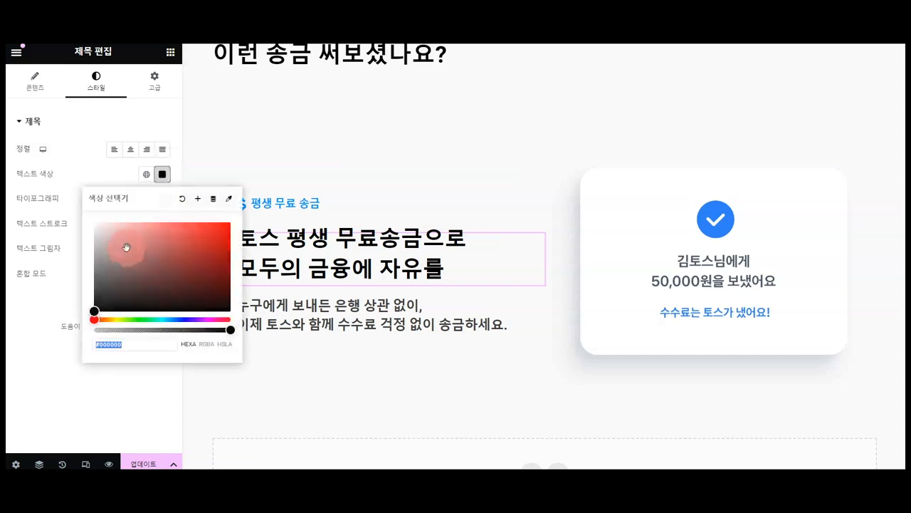
pyautogui.moveTo(126, 249); pyautogui.dragTo(81, 304)
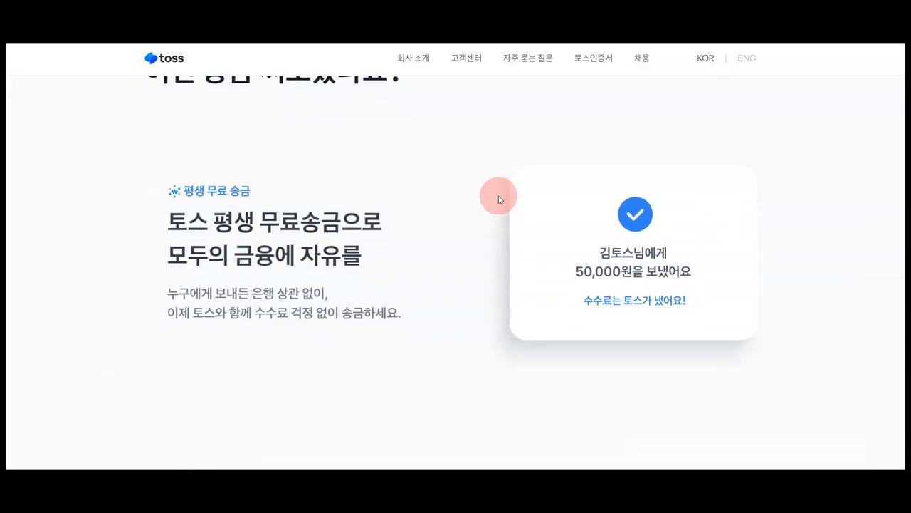
# Step: Using the Toss site's next block as reference, duplicate the 평생 무료 송금 section and swap the copy's text and image columns
pyautogui.scroll(-3, 541, 277)
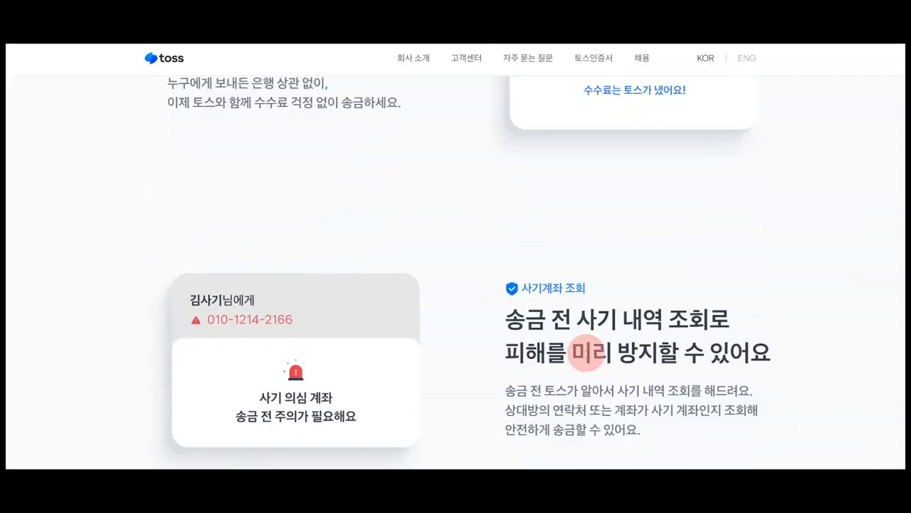
pyautogui.scroll(1, 585, 354)
pyautogui.scroll(-3, 378, 313)
pyautogui.scroll(1, 385, 297)
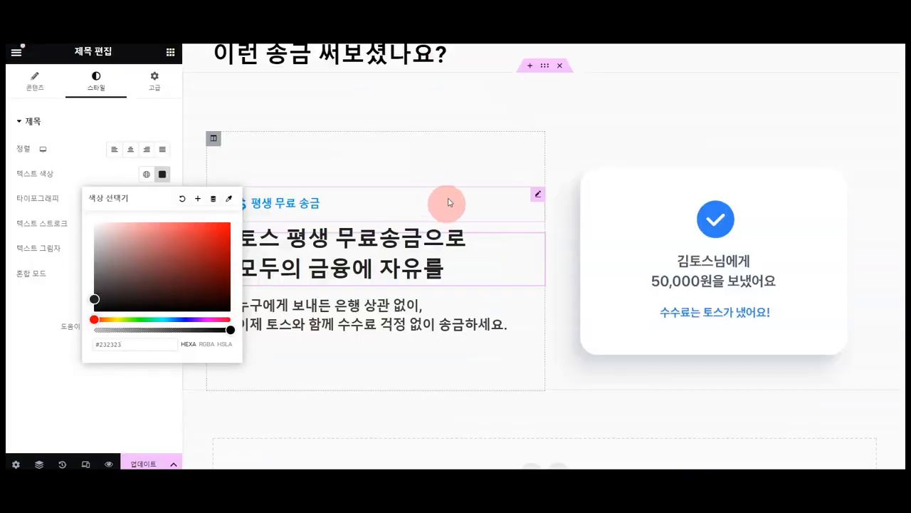
pyautogui.rightClick(527, 116)
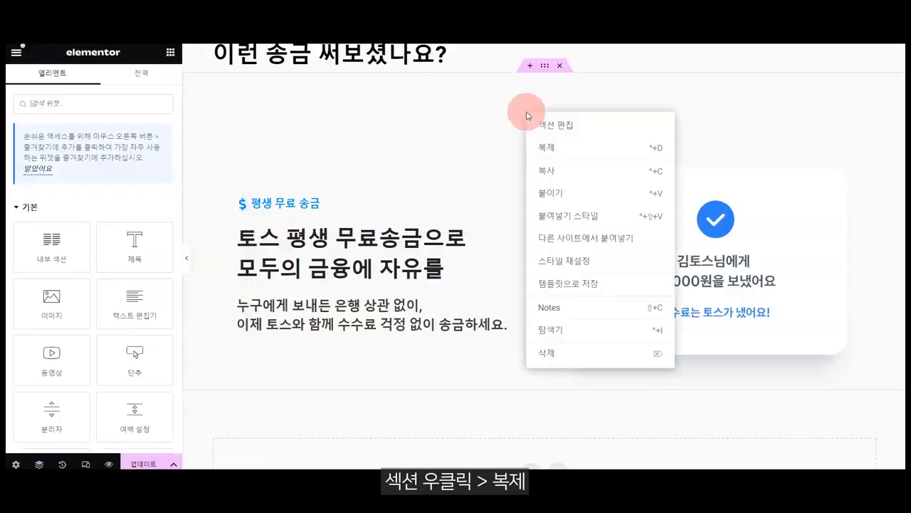
pyautogui.click(573, 154)
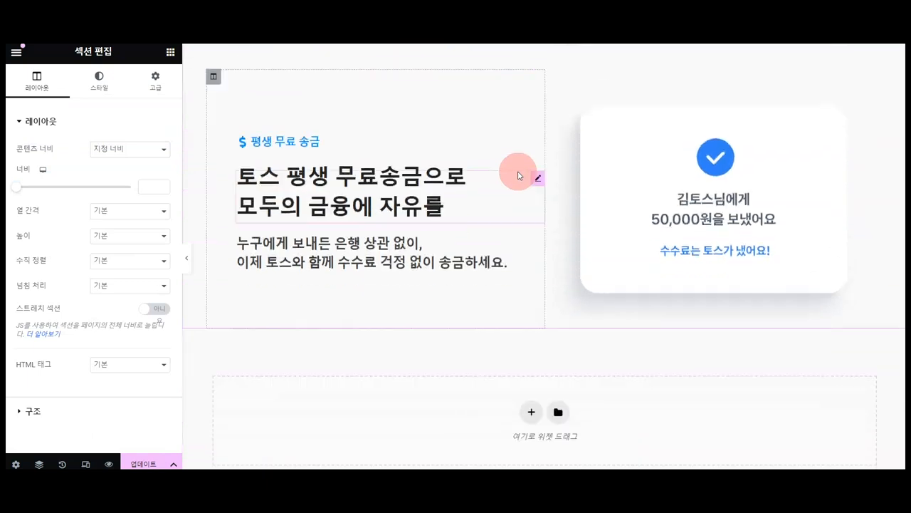
pyautogui.moveTo(214, 76); pyautogui.dragTo(854, 107)
pyautogui.scroll(2, 554, 197)
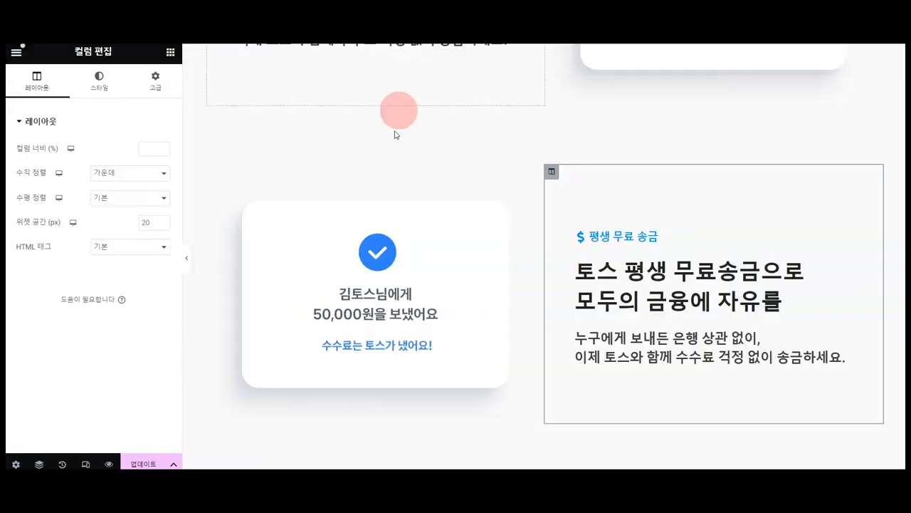
# Step: Replace the duplicated section's image with the "사기 의심 계좌" warning card from the media library
pyautogui.click(336, 275)
pyautogui.click(111, 181)
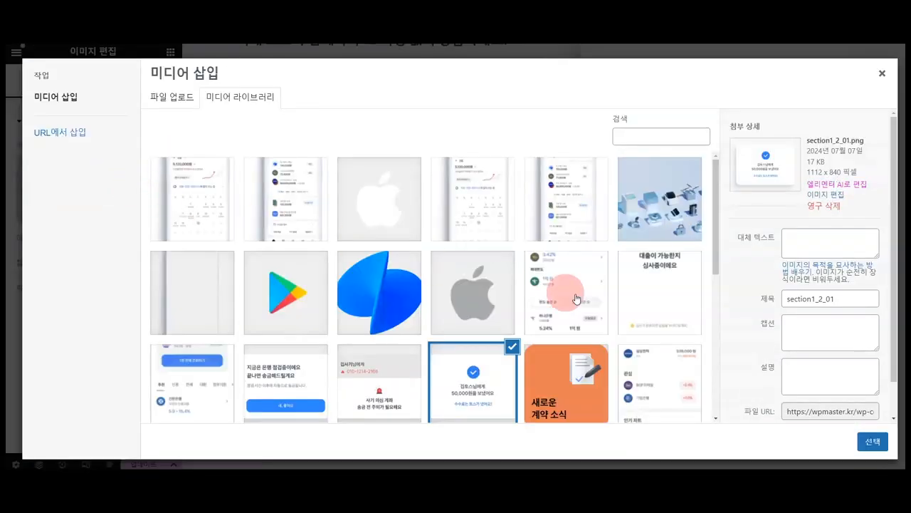
pyautogui.scroll(-1, 577, 297)
pyautogui.click(381, 298)
pyautogui.click(872, 440)
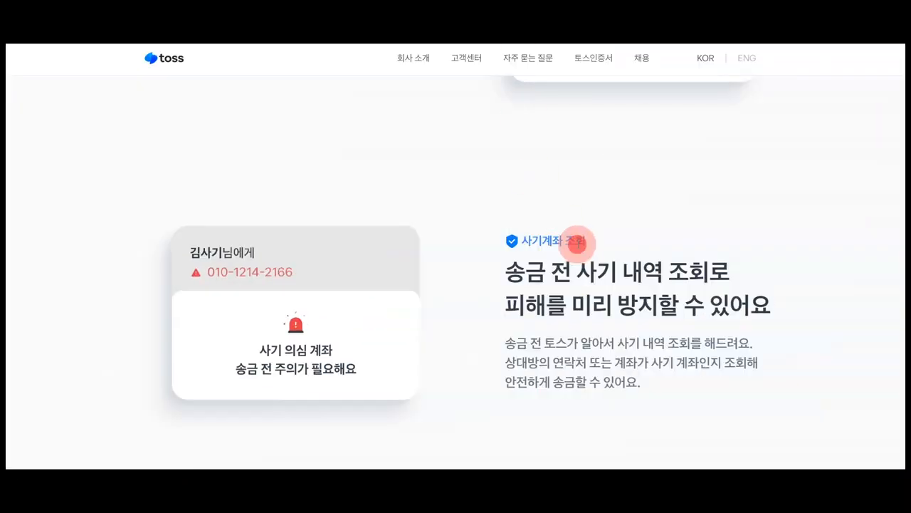
# Step: Copy the label "사기계좌 조회" from the Toss site and use it as the duplicated icon box's title in Elementor
pyautogui.moveTo(588, 245); pyautogui.dragTo(521, 246)
pyautogui.hotkey('ctrl', 'c')
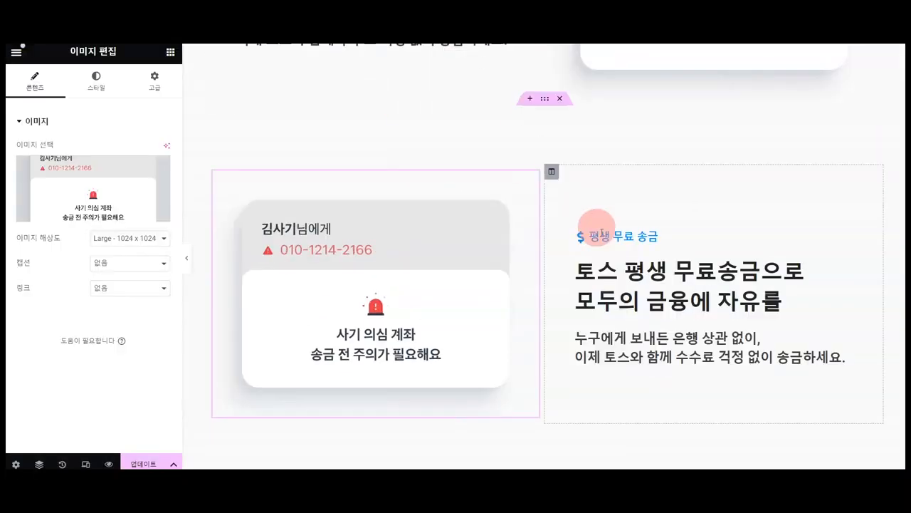
pyautogui.click(590, 226)
pyautogui.moveTo(107, 278); pyautogui.dragTo(35, 278)
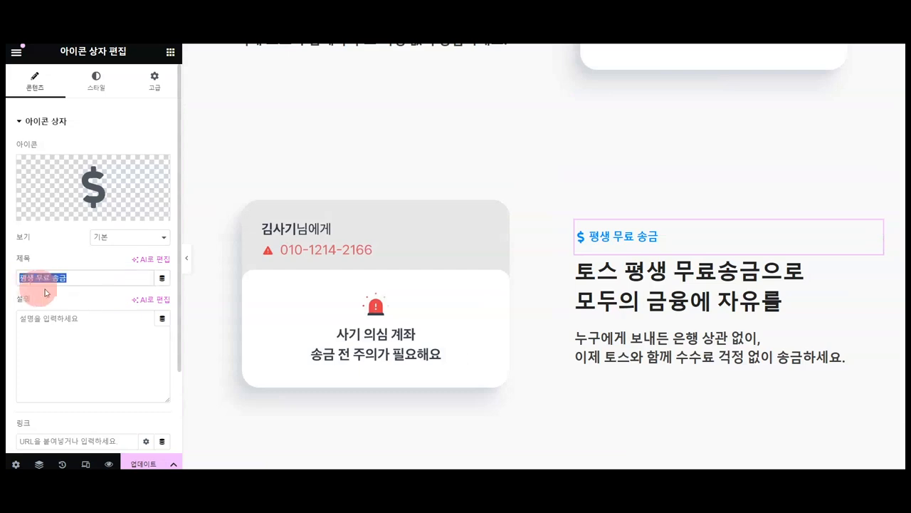
pyautogui.hotkey('ctrl', 'v')
# Step: Search the icon library for "check" and replace the icon box's dollar icon with the solid circled check
pyautogui.click(91, 183)
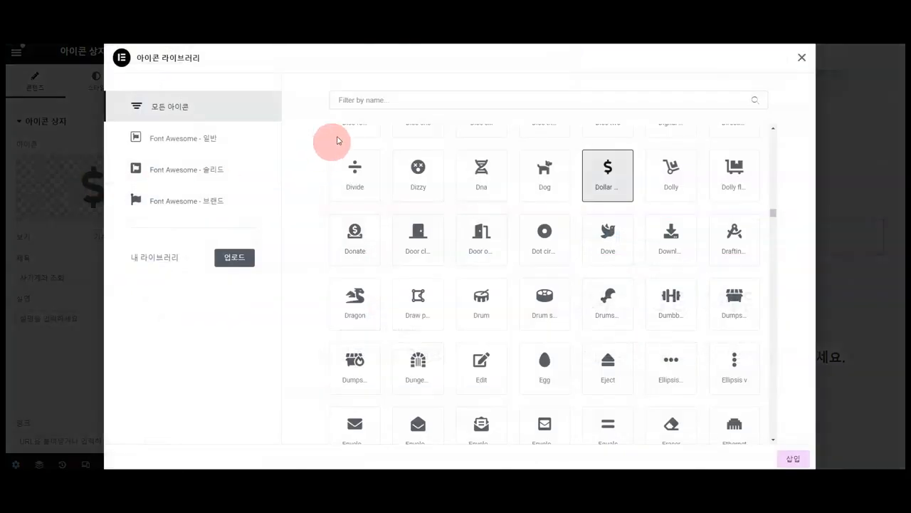
pyautogui.write('check')
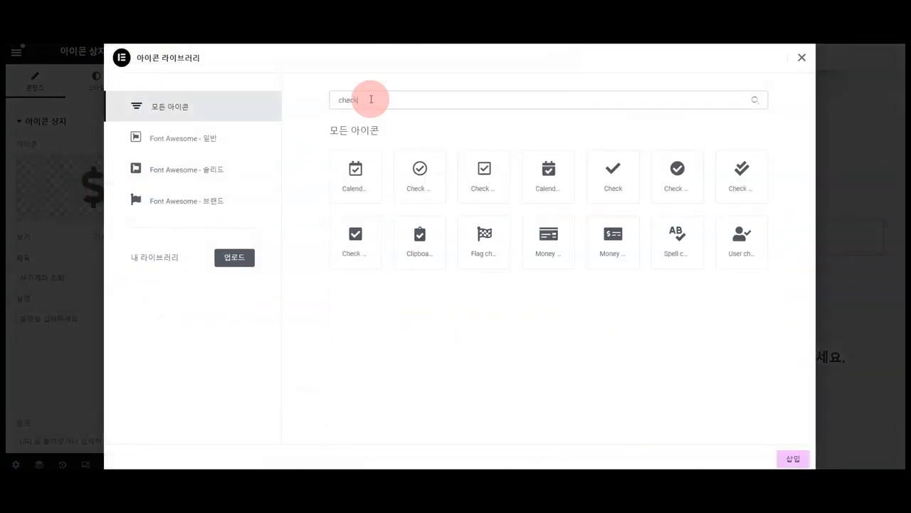
pyautogui.click(677, 171)
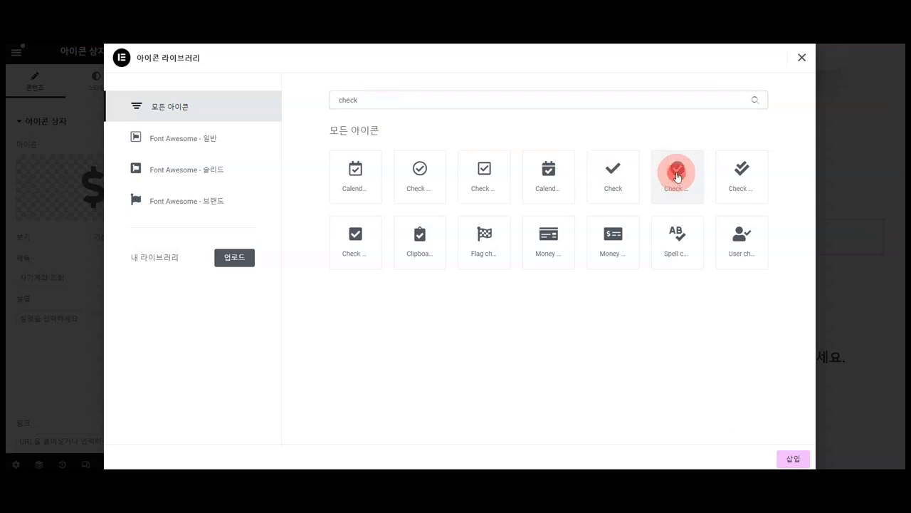
pyautogui.click(789, 459)
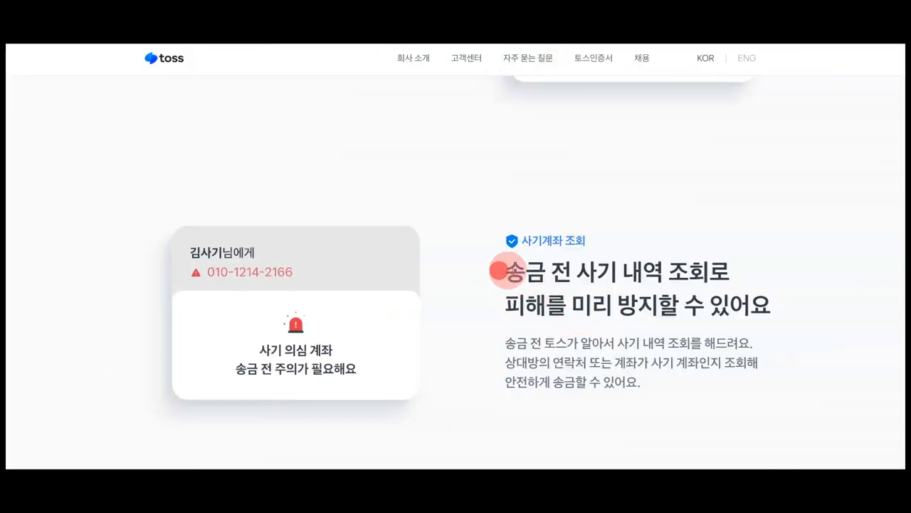
# Step: Replace the duplicated heading with "송금 전 사기 내역 조회로<br>피해를 미리 방지할 수 있어요", copied from the Toss site
pyautogui.moveTo(499, 270); pyautogui.dragTo(774, 302)
pyautogui.hotkey('ctrl', 'c')
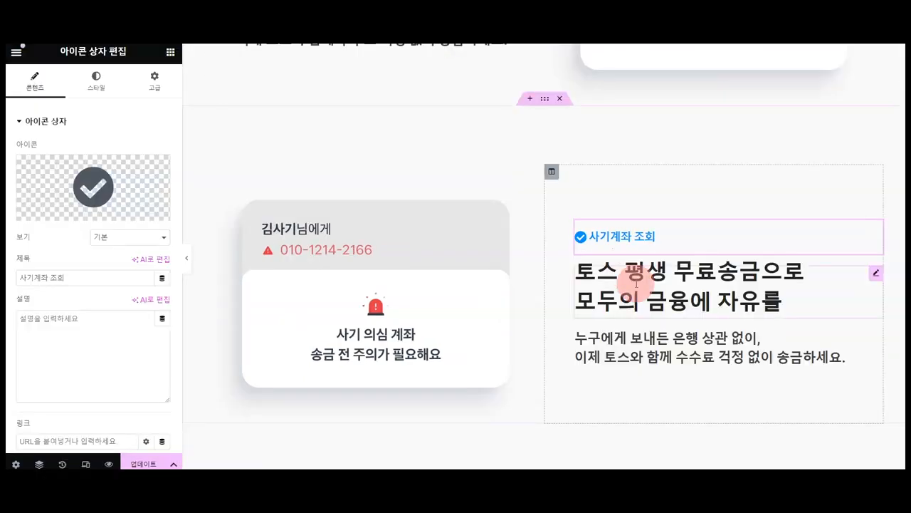
pyautogui.click(623, 285)
pyautogui.click(119, 189)
pyautogui.hotkey('ctrl', 'a')
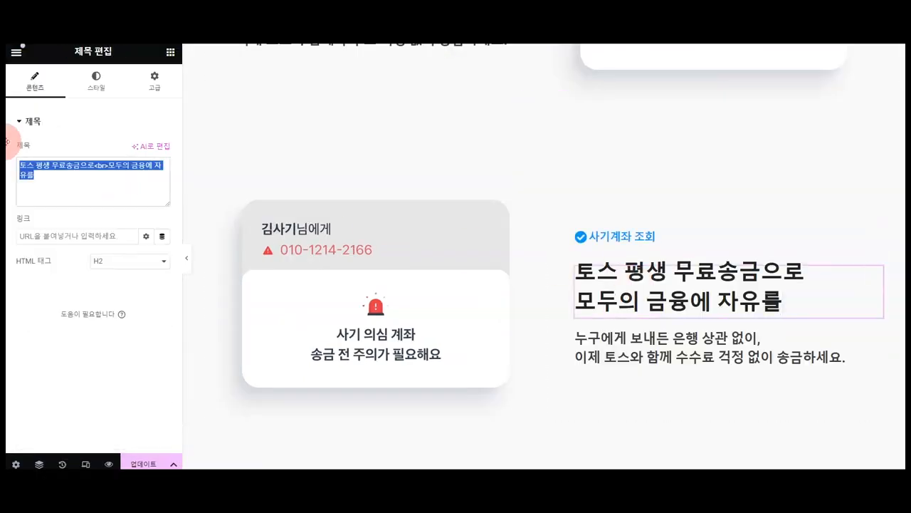
pyautogui.hotkey('ctrl', 'v')
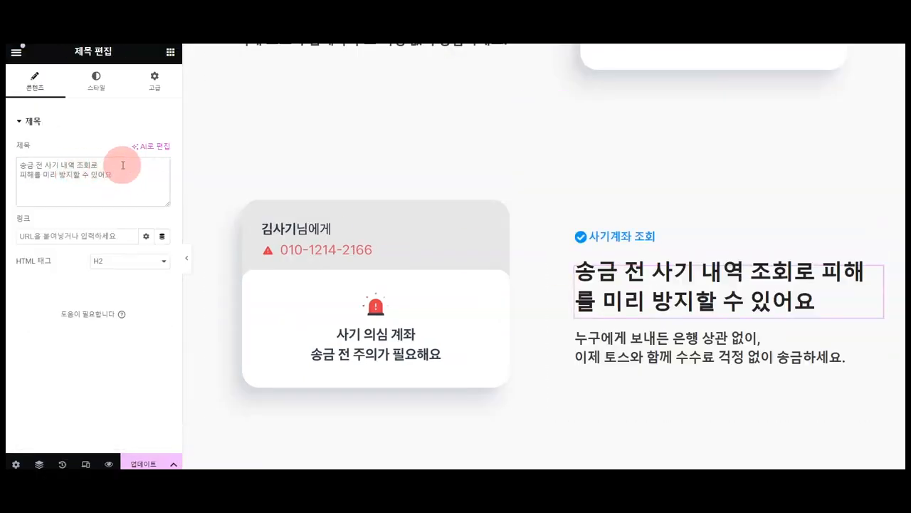
pyautogui.write('<br>')
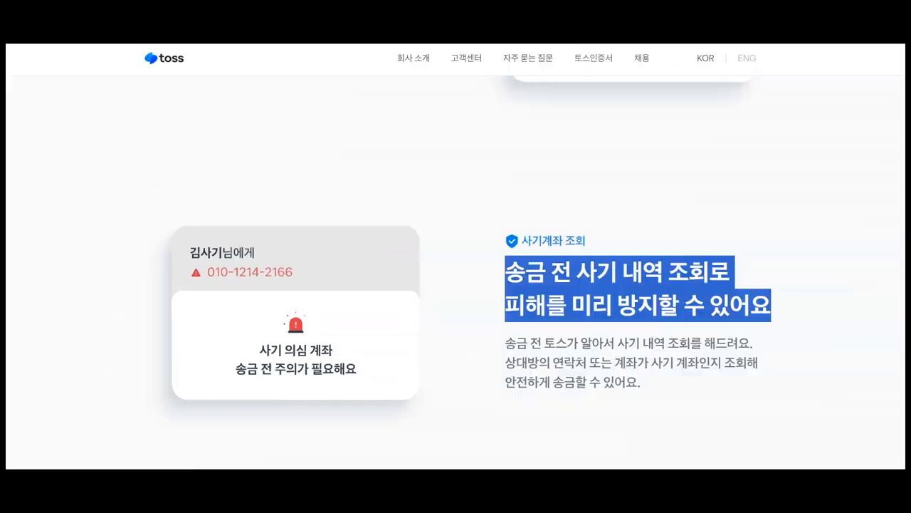
# Step: Replace the fraud-check section's description with the Toss site's three-line paragraph starting "송금 전 토스가 알아서", adding <br> after its first two lines in Elementor
pyautogui.scroll(-2, 575, 285)
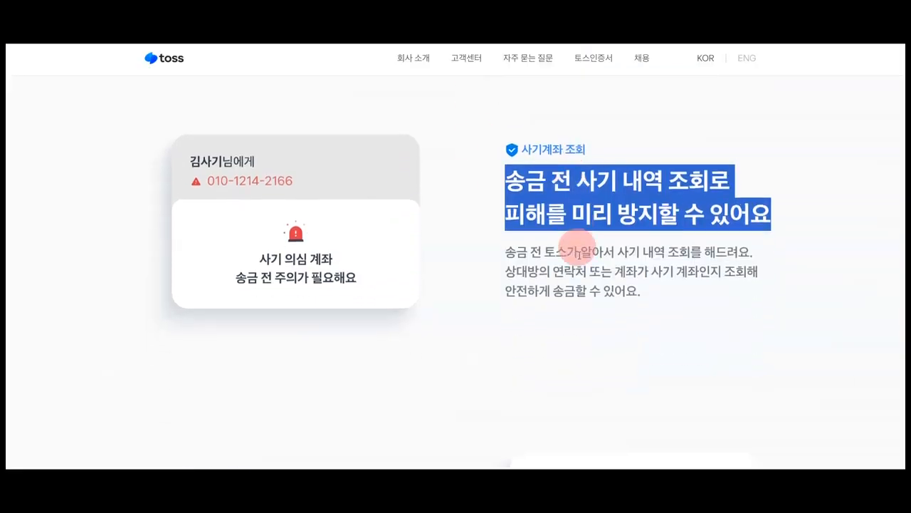
pyautogui.moveTo(651, 299); pyautogui.dragTo(514, 248)
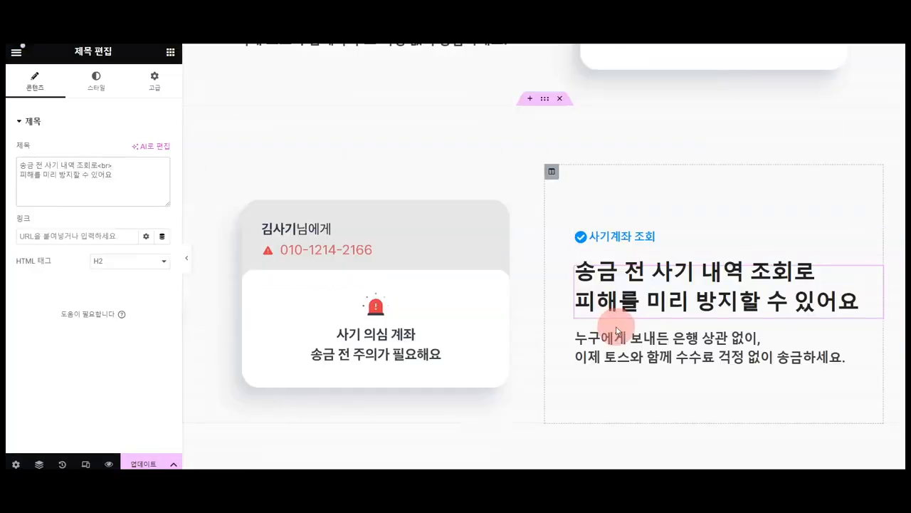
pyautogui.click(122, 189)
pyautogui.hotkey('ctrl', 'a')
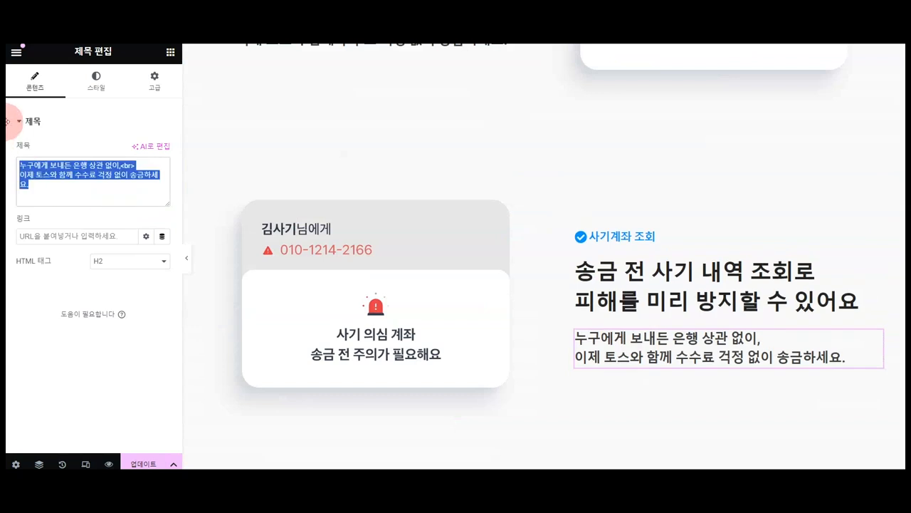
pyautogui.write('송금 전 토스가 알아서 사기 내역 조회를 해드려요. 상대방의 연락처 또는 계좌가 사기 계좌인지 조회해 안전하게 송금할 수 있어요.')
pyautogui.click(114, 171)
pyautogui.write('<br>')
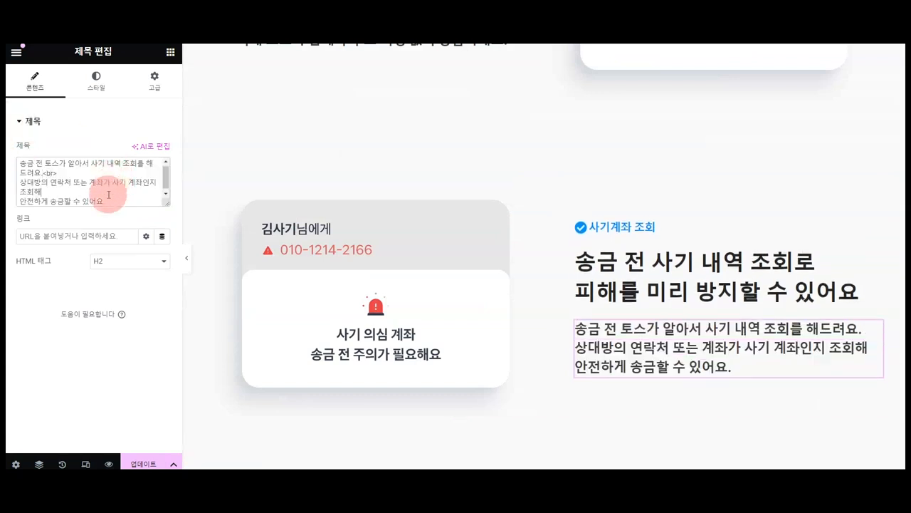
pyautogui.write('r>')
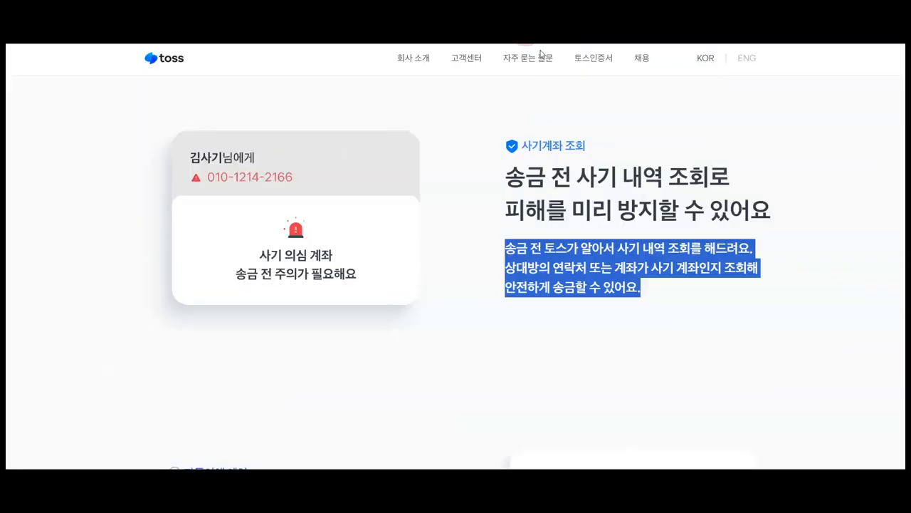
pyautogui.click(637, 203)
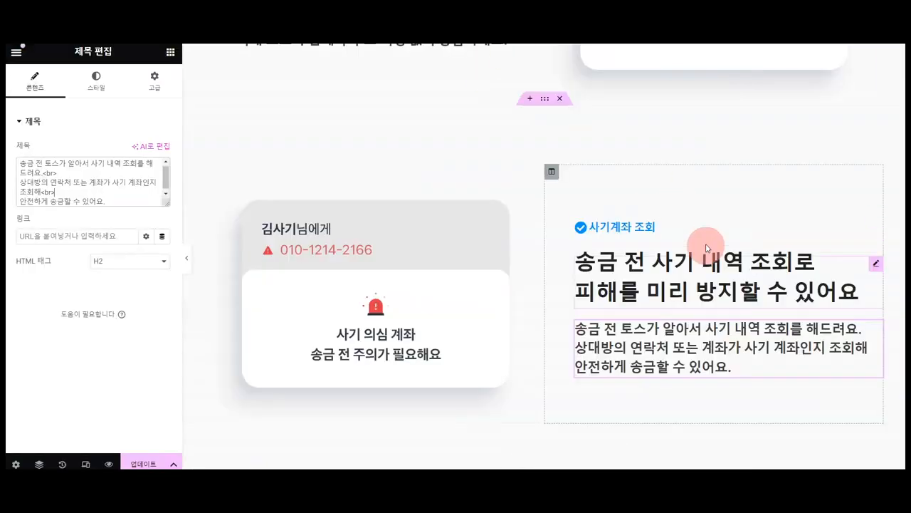
pyautogui.scroll(-1, 705, 257)
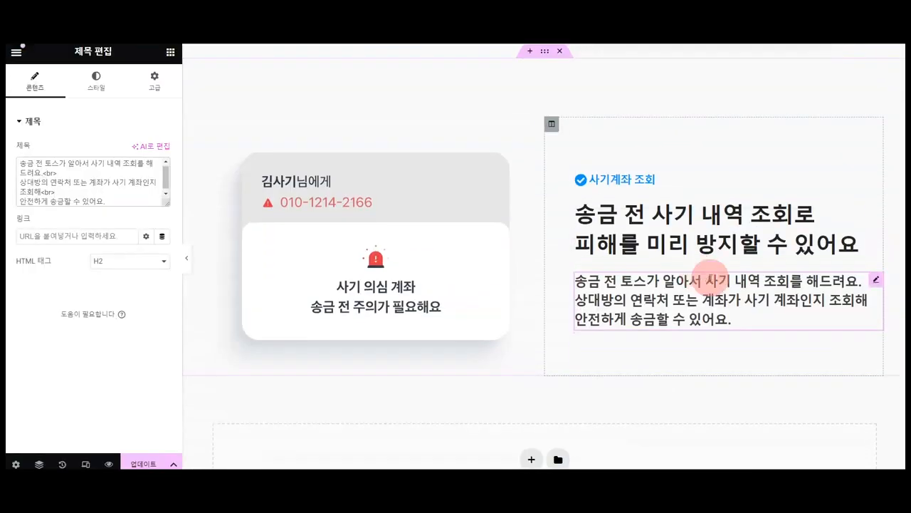
# Step: Lighten the fraud-check description's text color to the grey #6D6D6D
pyautogui.click(87, 79)
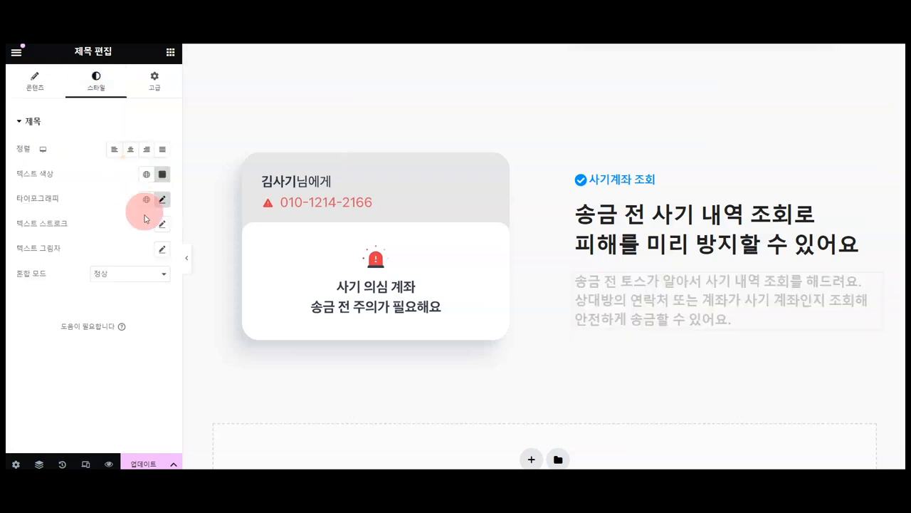
pyautogui.click(161, 179)
pyautogui.moveTo(117, 260); pyautogui.dragTo(78, 279)
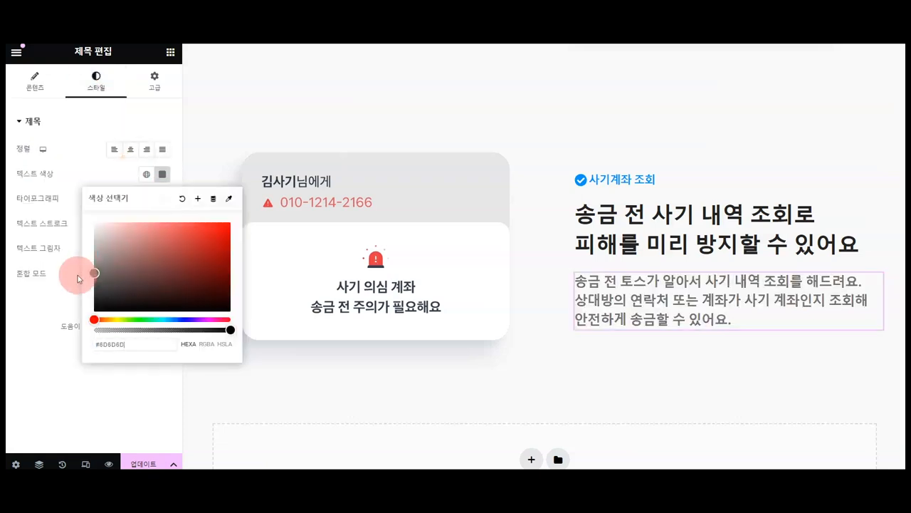
# Step: Set the fraud-check description's typography to a 19 px font size and a 29 px line height
pyautogui.click(162, 199)
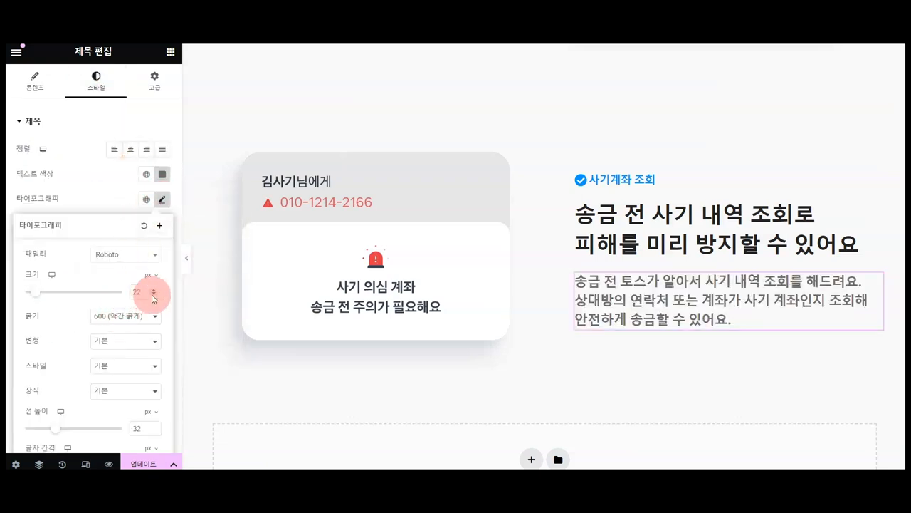
pyautogui.click(152, 295)
pyautogui.click(152, 295)
pyautogui.click(152, 295)
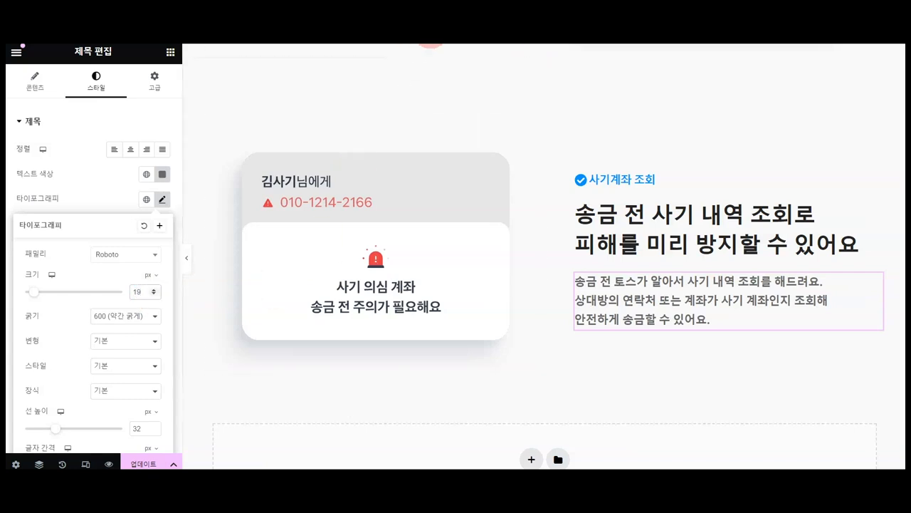
pyautogui.moveTo(58, 430); pyautogui.dragTo(55, 429)
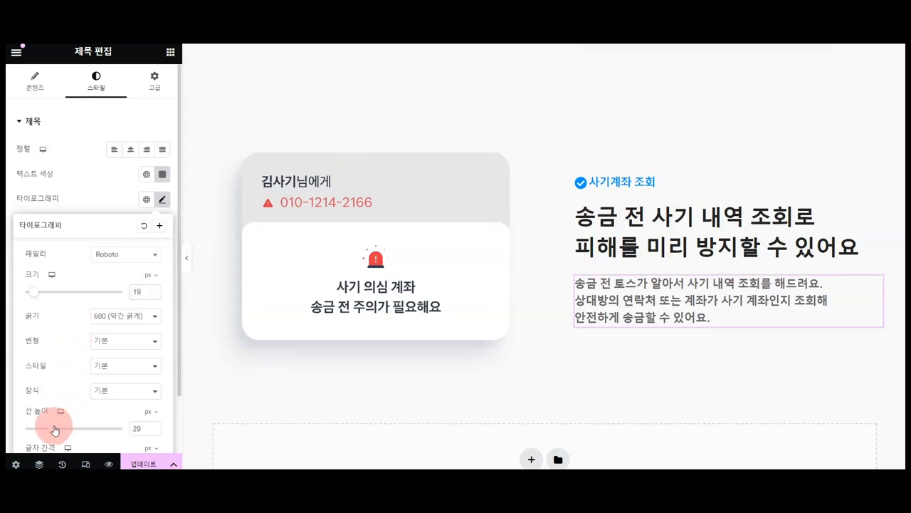
pyautogui.click(16, 52)
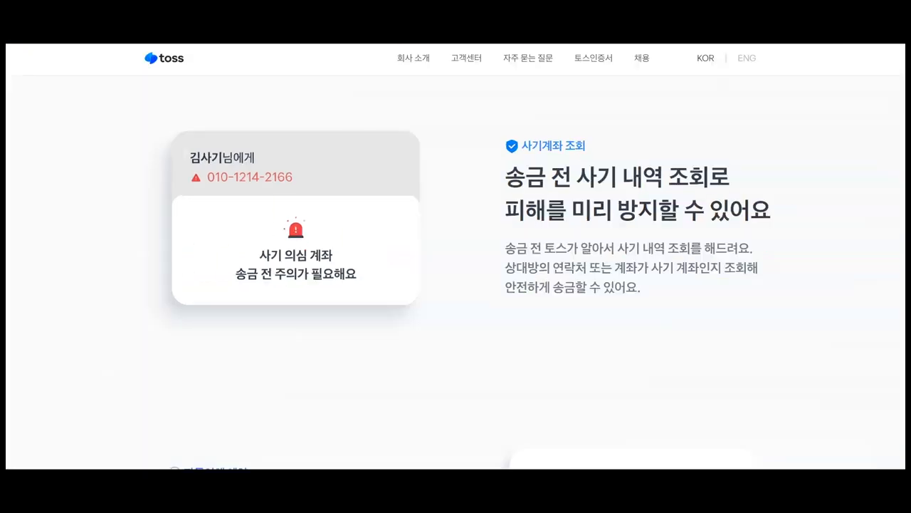
# Step: Check the Toss site's next block, then in Elementor duplicate the free-transfer section and move the copy below the fraud-check section
pyautogui.scroll(-5, 495, 261)
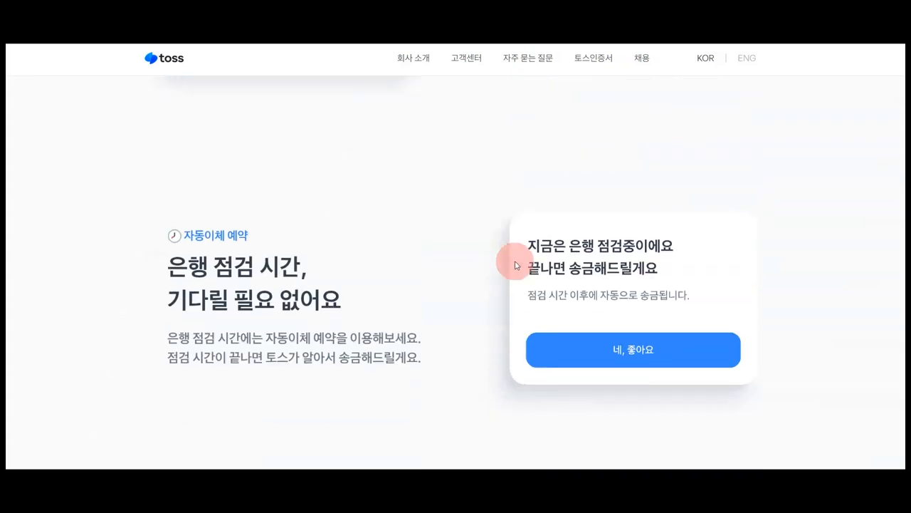
pyautogui.scroll(-2, 515, 261)
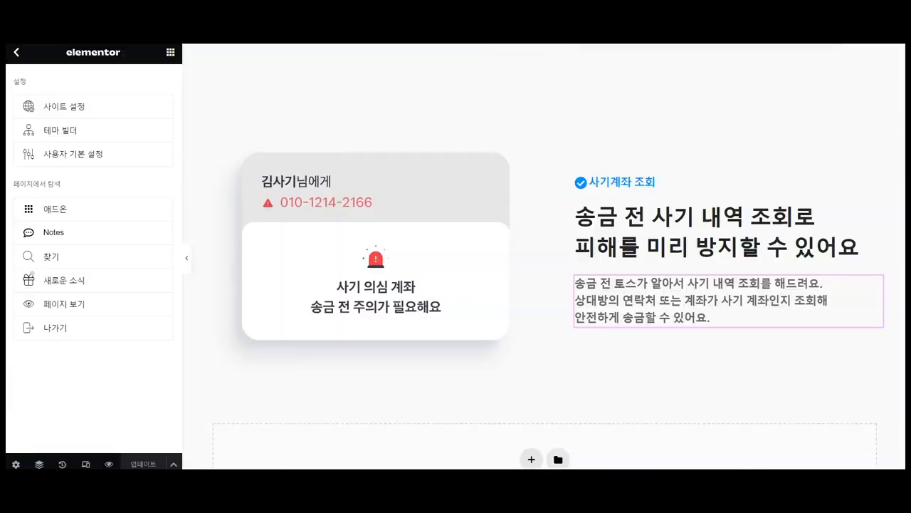
pyautogui.scroll(6, 525, 187)
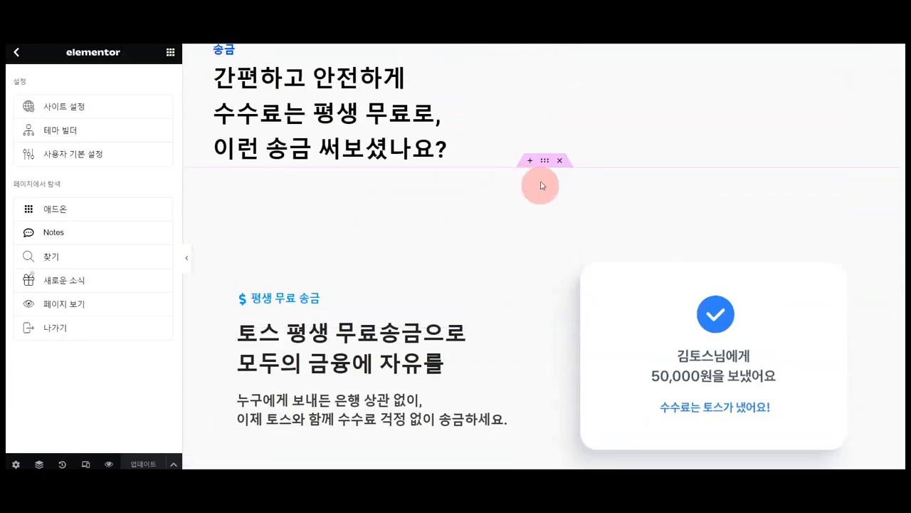
pyautogui.rightClick(546, 164)
pyautogui.click(565, 196)
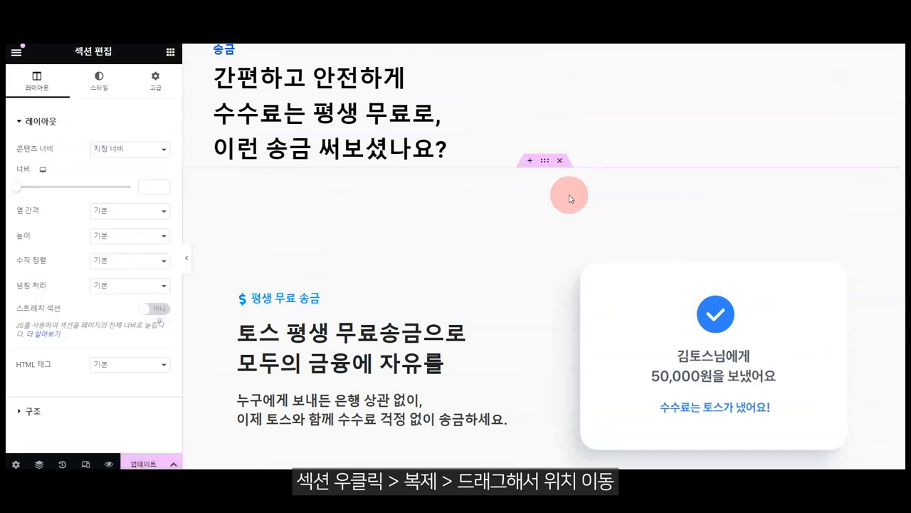
pyautogui.moveTo(554, 201); pyautogui.dragTo(515, 340)
pyautogui.scroll(-4, 514, 334)
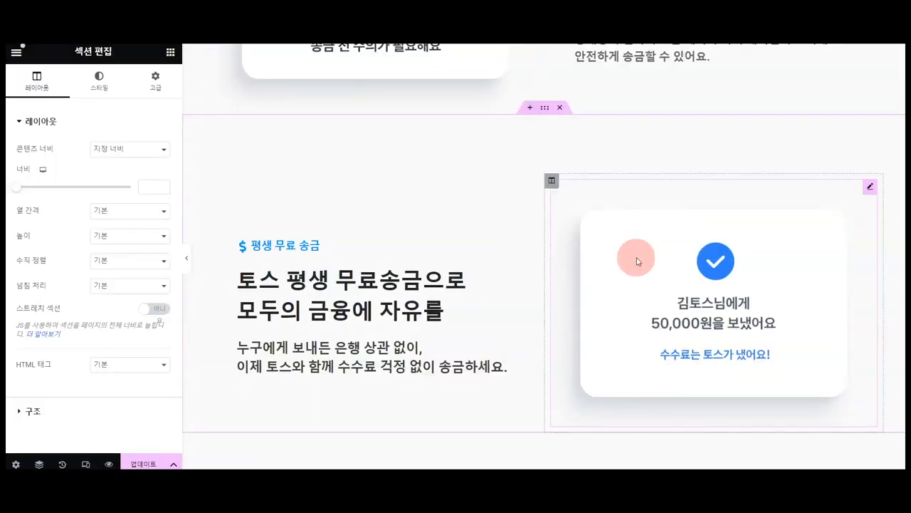
# Step: Replace the new copy's image with the "지금은 은행 점검중이에요" card from the media library
pyautogui.click(634, 256)
pyautogui.click(121, 183)
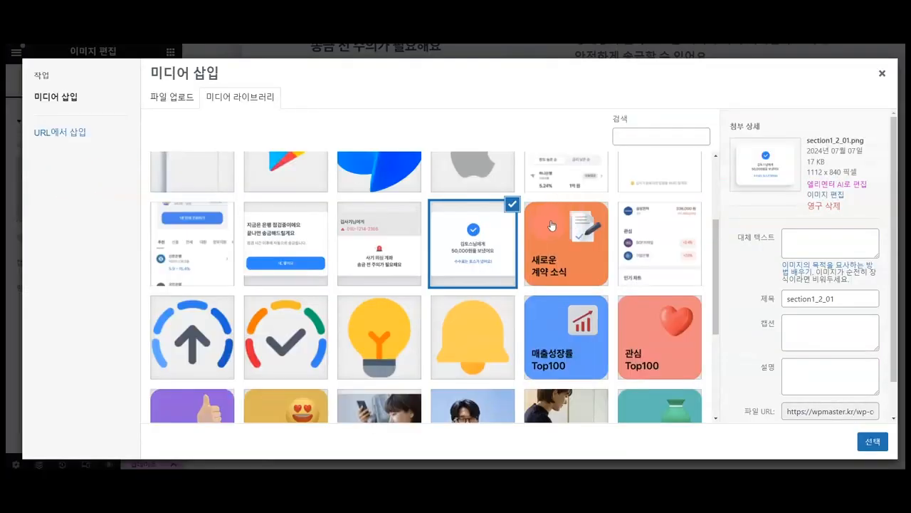
pyautogui.click(288, 242)
pyautogui.click(872, 441)
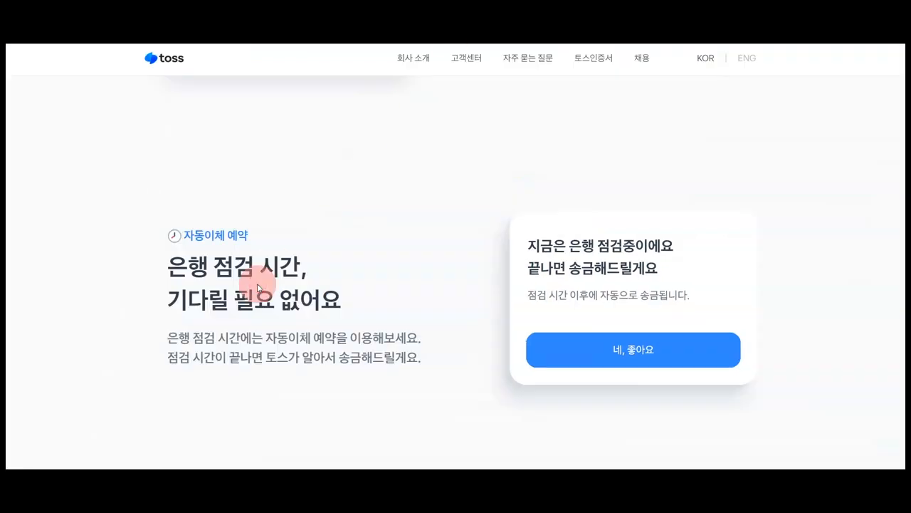
# Step: Copy the label "자동이체 예약" from the Toss site and use it as the new section's icon box title in Elementor
pyautogui.moveTo(258, 231); pyautogui.dragTo(185, 234)
pyautogui.hotkey('ctrl', 'c')
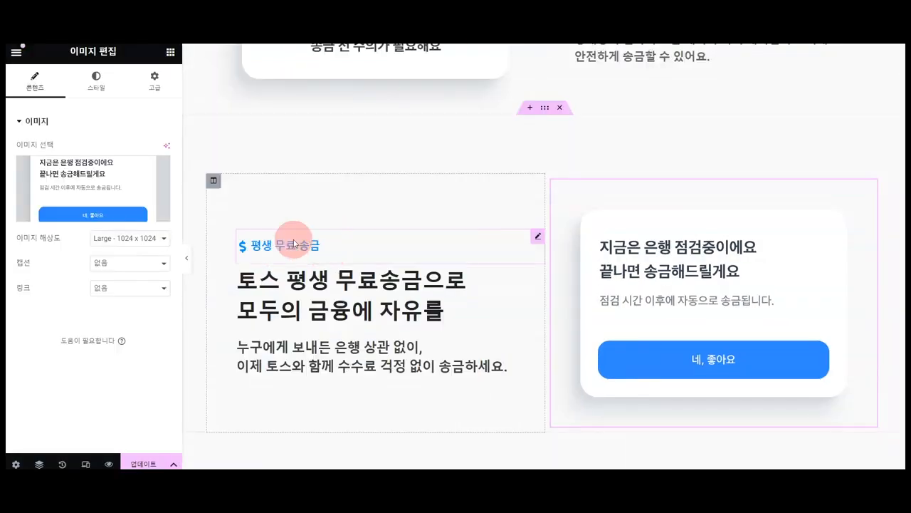
pyautogui.click(295, 239)
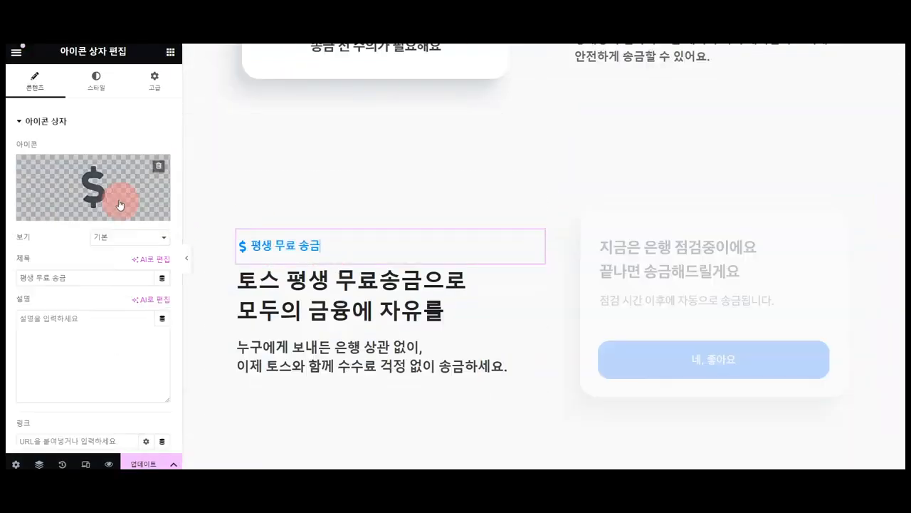
pyautogui.hotkey('ctrl', 'v')
# Step: Search the icon library for "clock" and replace the icon box's dollar icon with the outlined Clock
pyautogui.click(87, 179)
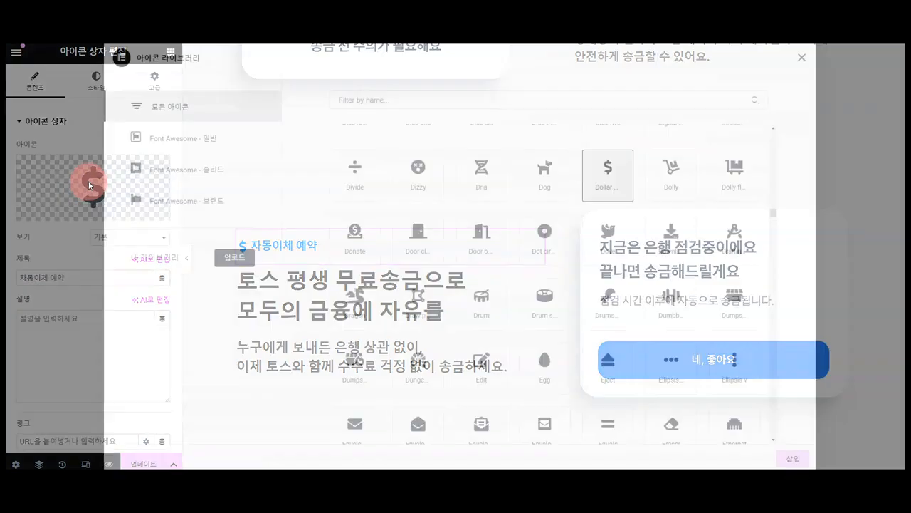
pyautogui.write('clock')
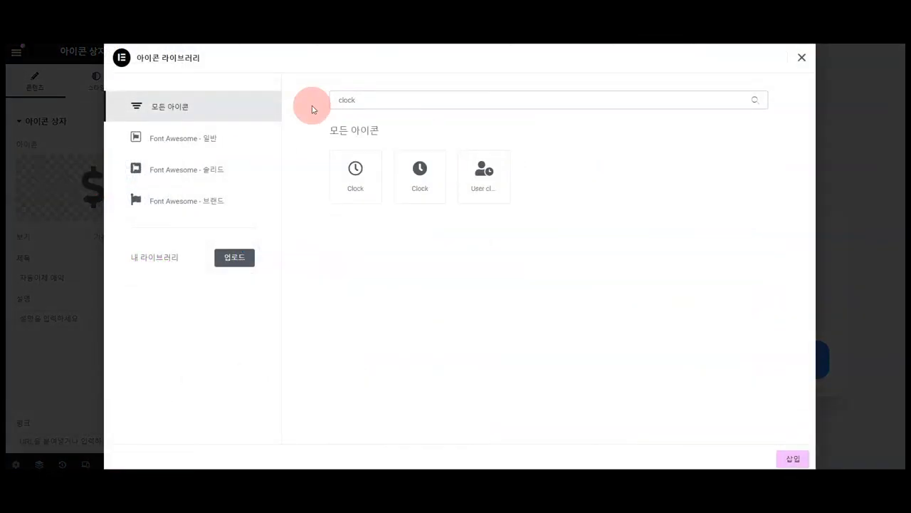
pyautogui.click(360, 177)
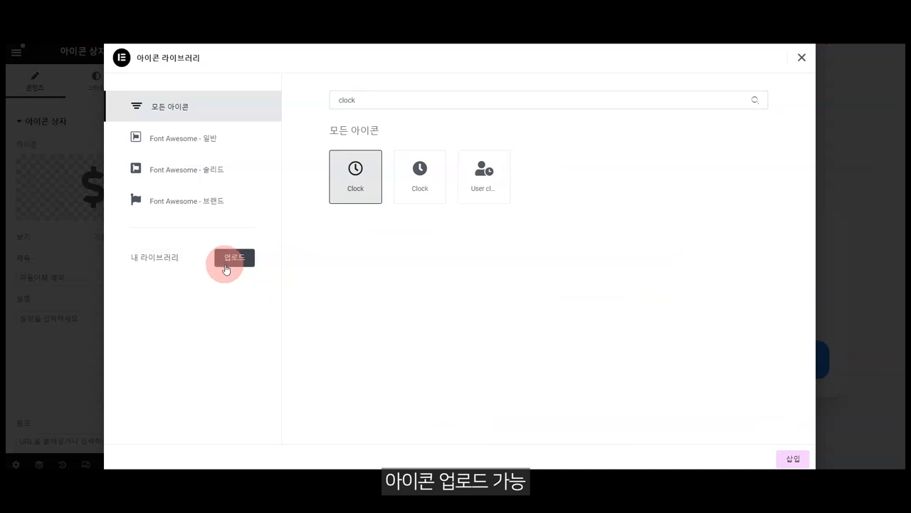
pyautogui.click(795, 460)
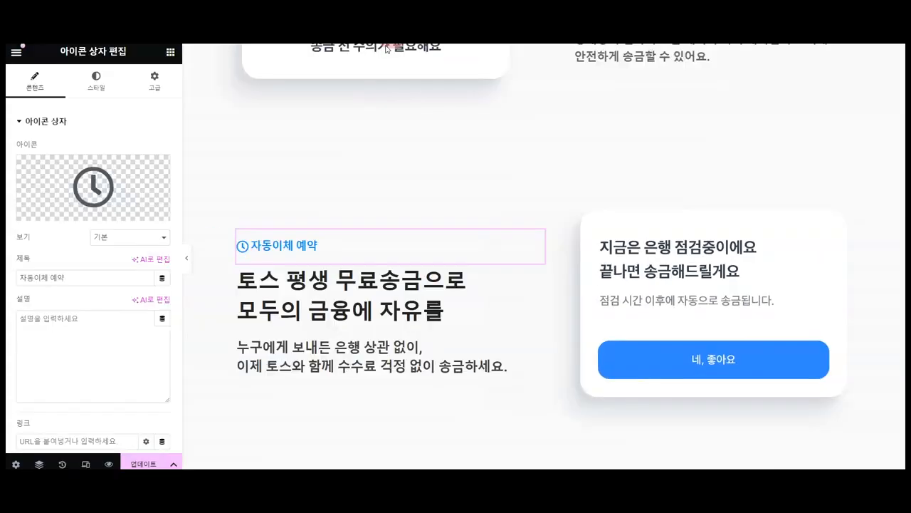
# Step: Replace the new section's heading with "은행 점검 시간,<br>기다릴 필요 없어요" from the Toss site
pyautogui.click(308, 285)
pyautogui.moveTo(111, 187); pyautogui.dragTo(31, 136)
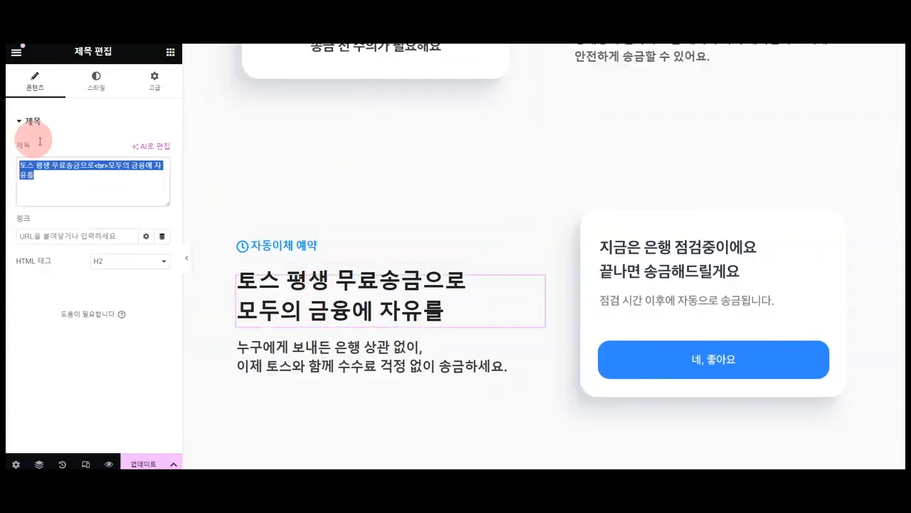
pyautogui.write('은행 점검 시간, 기다릴 필요 없어요')
pyautogui.write('<br>')
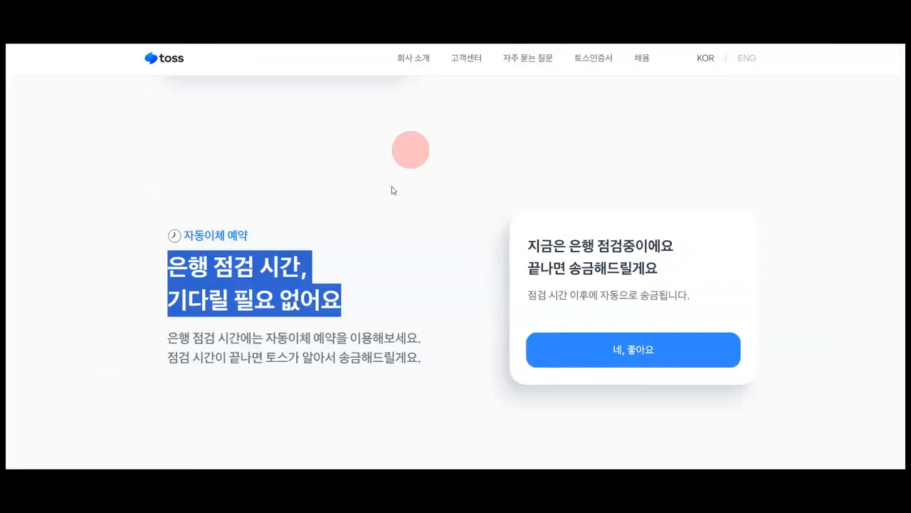
# Step: Replace the description with "은행 점검 시간에는 자동이체 예약을 이용해보세요.<br>점검 시간이 끝나면 토스가 알아서 송금해드릴게요.", copied from the Toss site
pyautogui.click(302, 360)
pyautogui.moveTo(434, 363); pyautogui.dragTo(147, 342)
pyautogui.hotkey('ctrl', 'c')
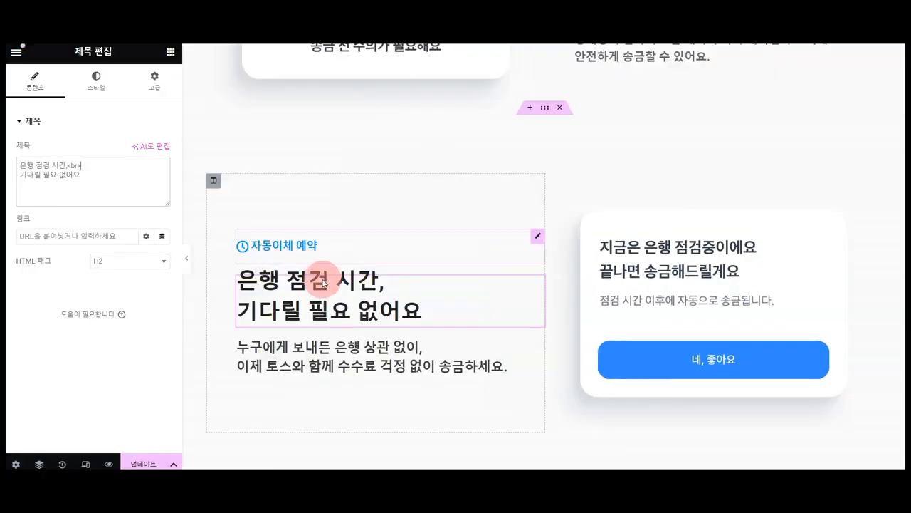
pyautogui.click(328, 349)
pyautogui.moveTo(126, 214); pyautogui.dragTo(17, 121)
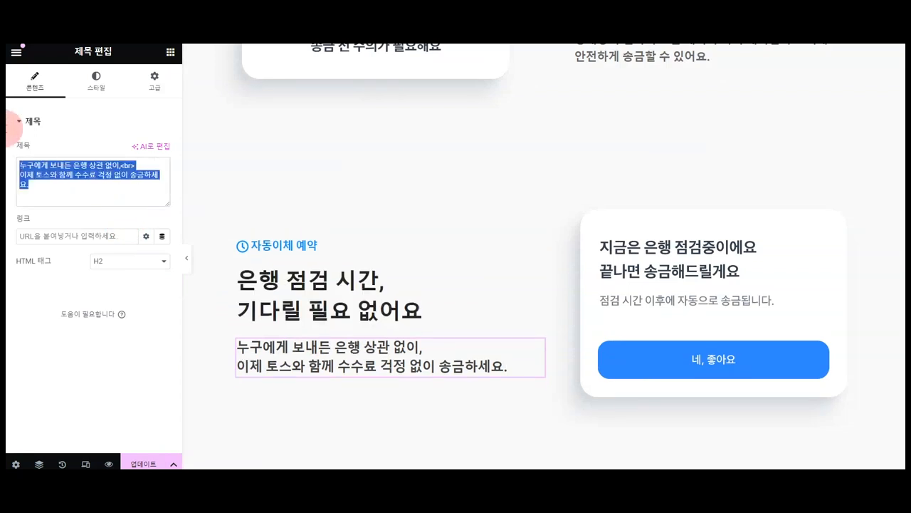
pyautogui.hotkey('ctrl', 'v')
pyautogui.write('<br>')
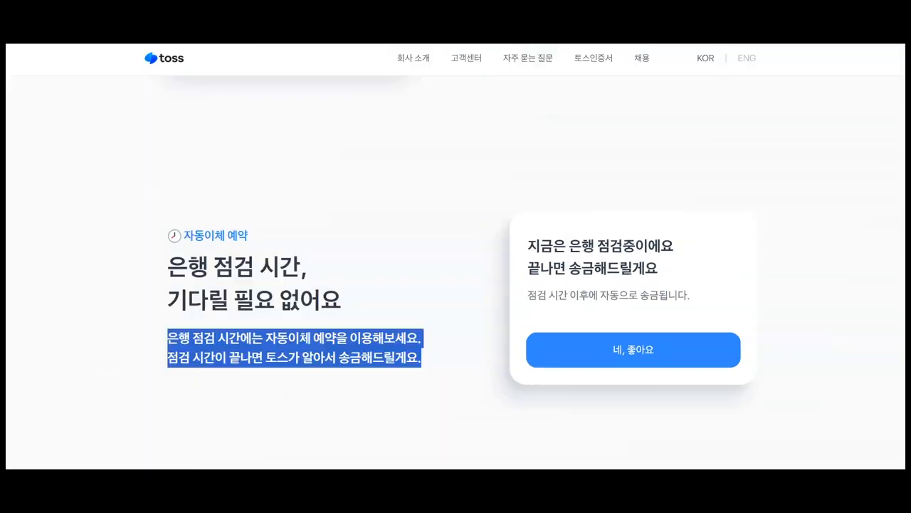
# Step: Compare the scheduled-transfer block and the end of the transfer area on the Toss site with the rebuilt Elementor sections
pyautogui.click(433, 291)
pyautogui.scroll(-2, 512, 280)
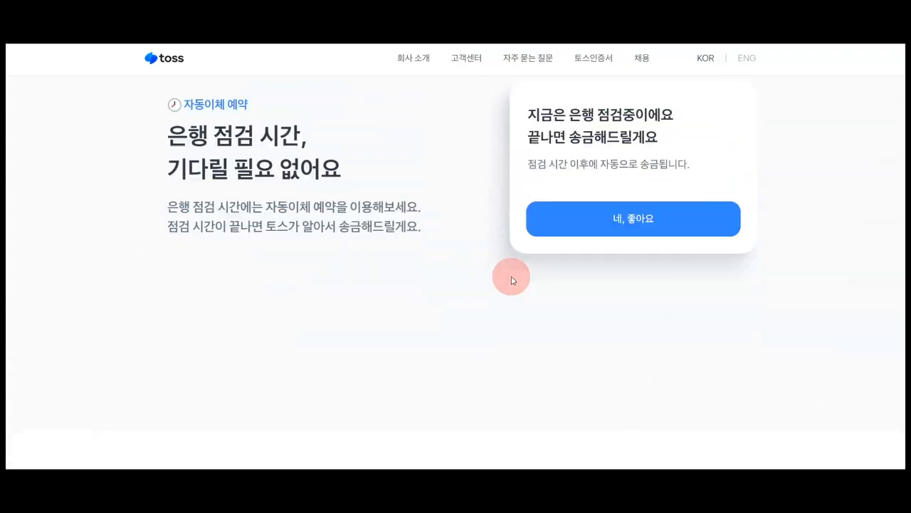
pyautogui.scroll(-2, 511, 280)
pyautogui.scroll(3, 539, 288)
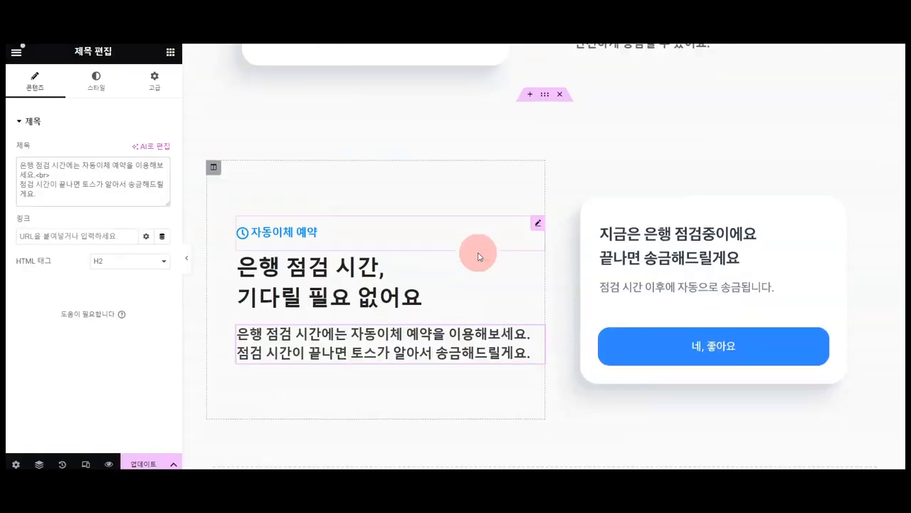
pyautogui.scroll(-2, 470, 254)
pyautogui.scroll(3, 409, 249)
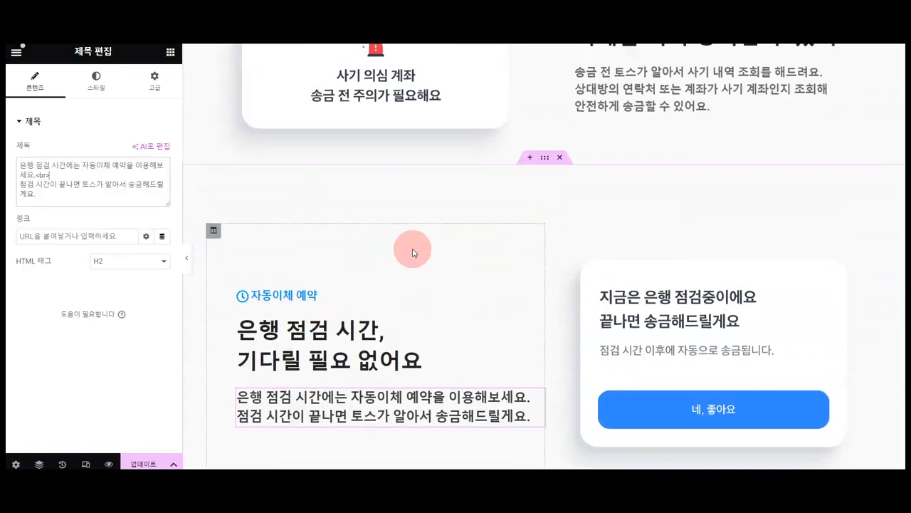
pyautogui.scroll(-3, 413, 252)
pyautogui.scroll(3, 230, 143)
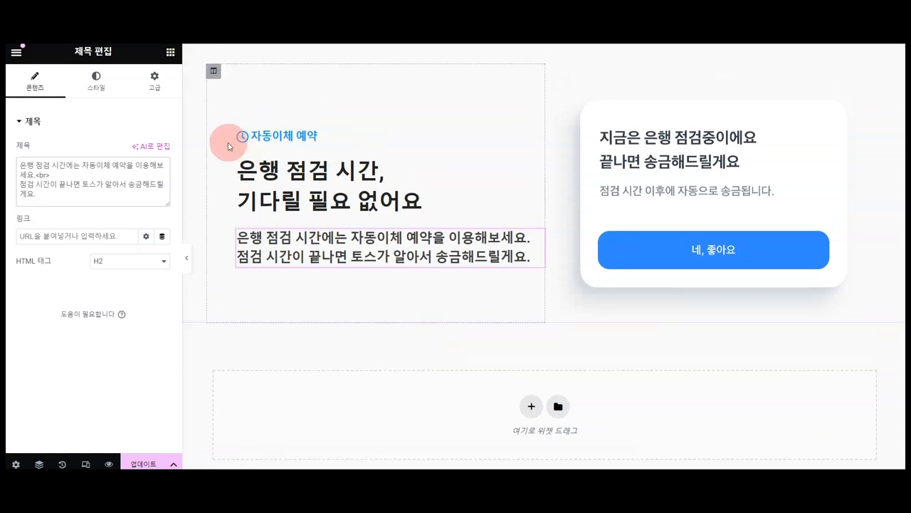
# Step: Set the scheduled-transfer section's bottom padding to 150 px and update the page
pyautogui.click(545, 110)
pyautogui.click(151, 78)
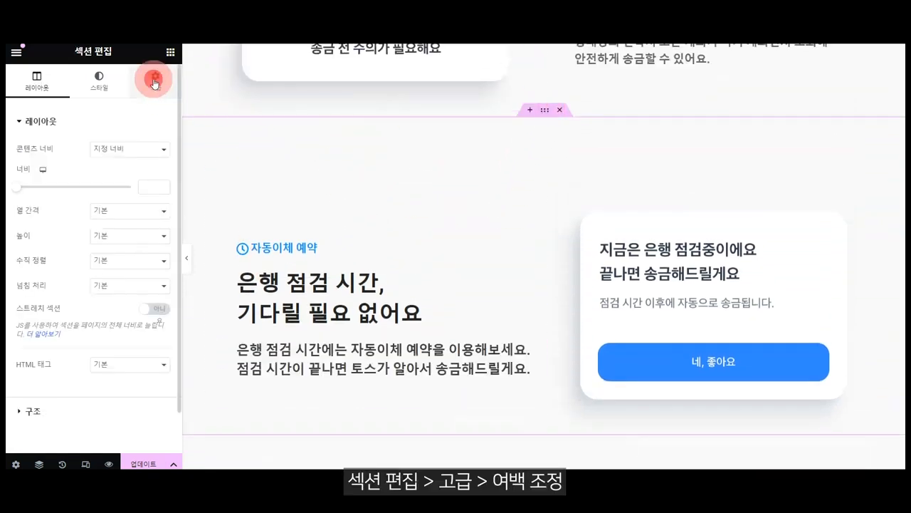
pyautogui.click(92, 208)
pyautogui.write('150')
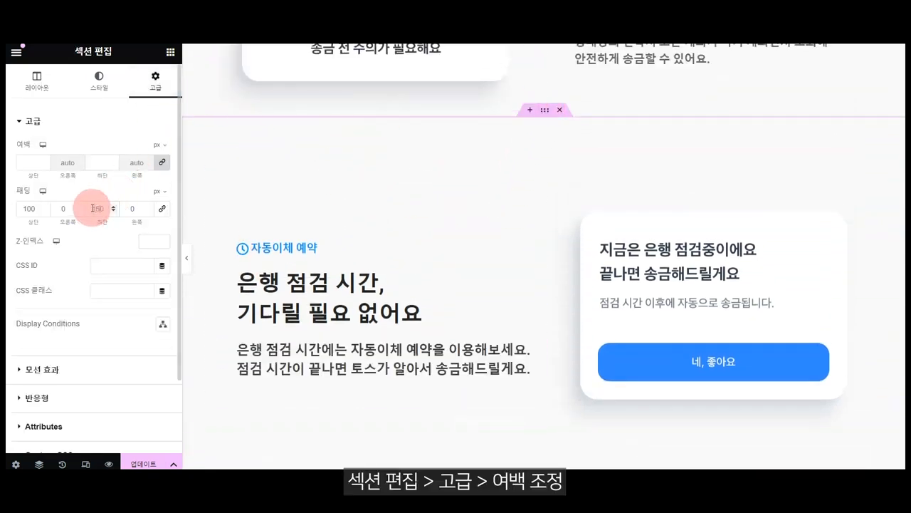
pyautogui.scroll(-3, 529, 250)
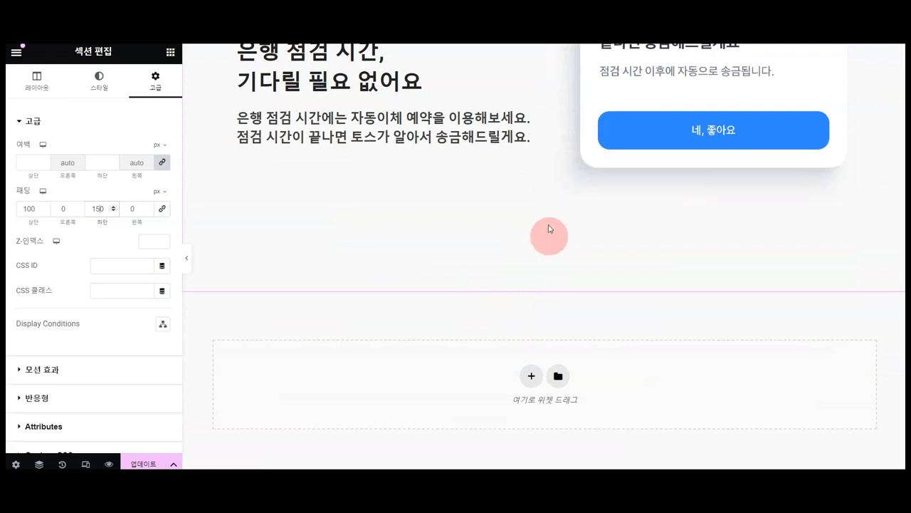
pyautogui.click(131, 464)
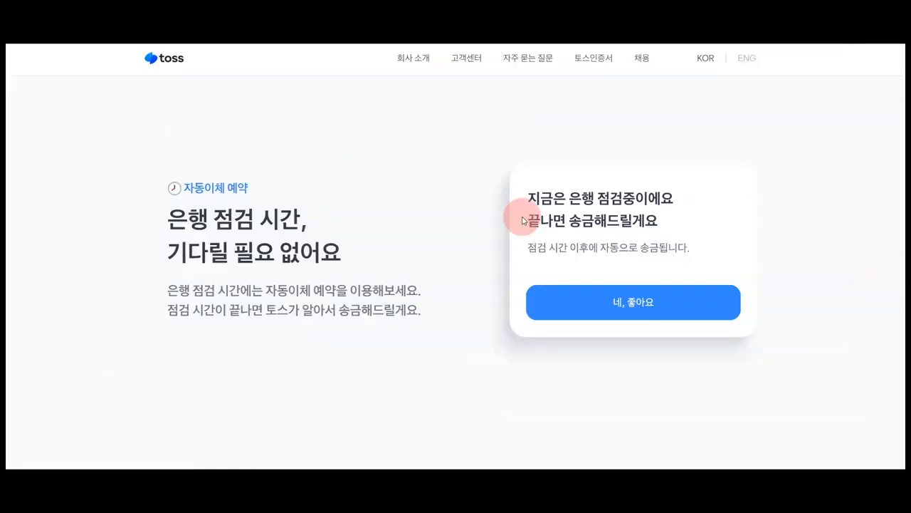
# Step: Look over the loan block on the Toss site and add a two-column section below the scheduled-transfer section
pyautogui.scroll(-10, 525, 217)
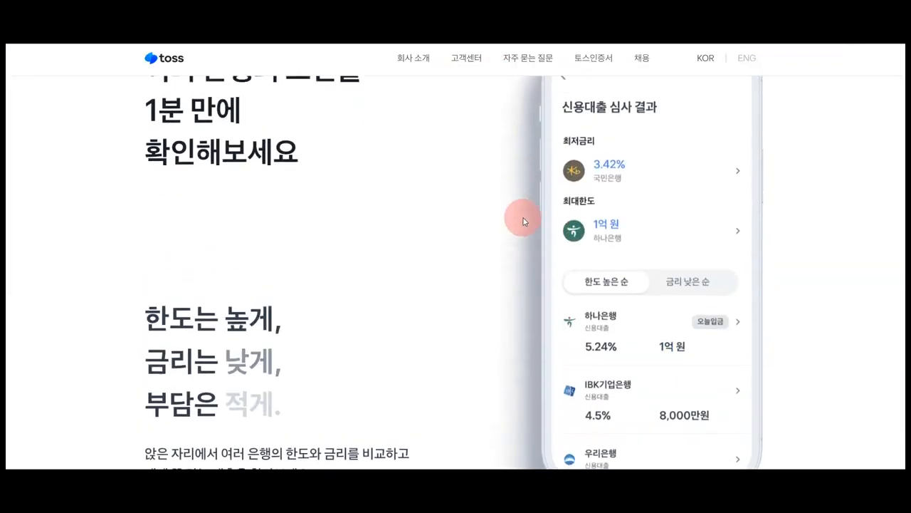
pyautogui.scroll(2, 524, 222)
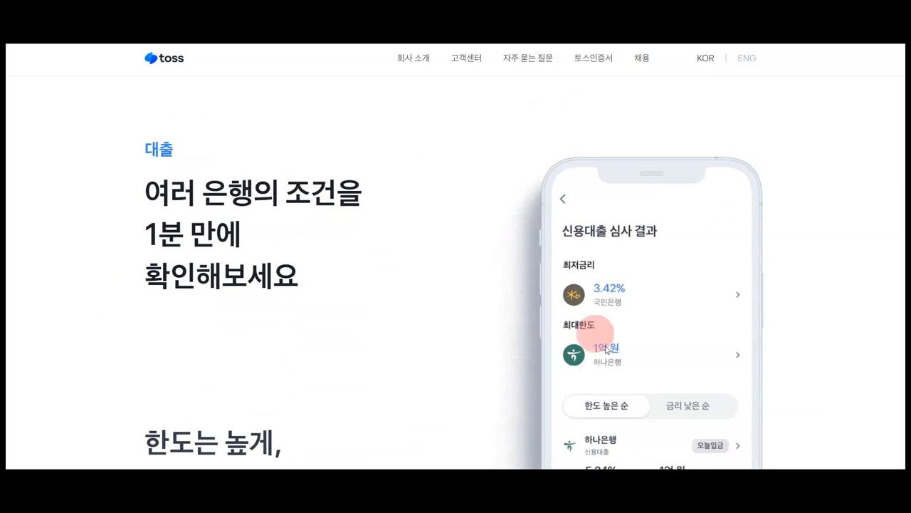
pyautogui.scroll(-3, 212, 352)
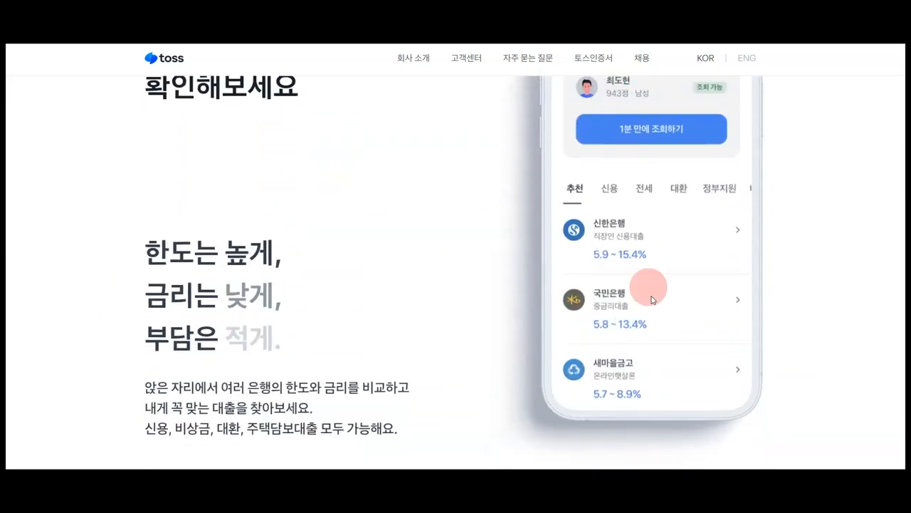
pyautogui.scroll(2, 655, 302)
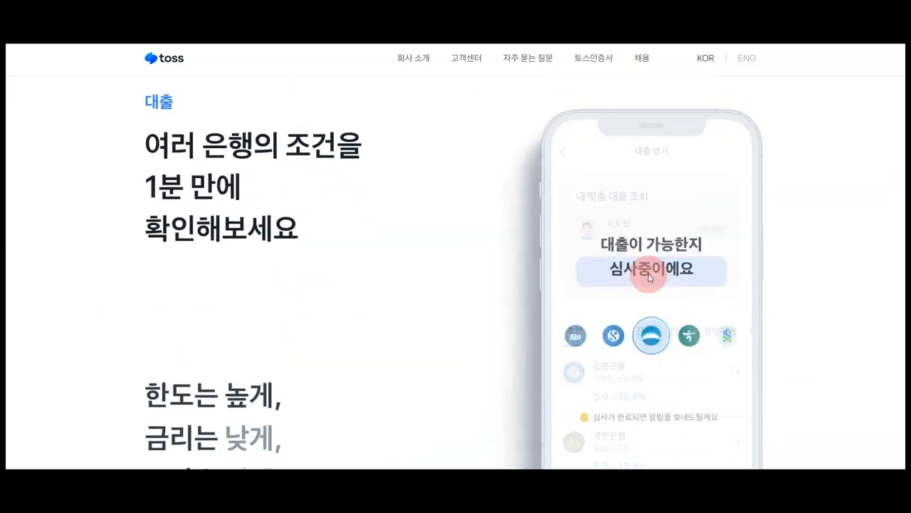
pyautogui.scroll(-2, 725, 311)
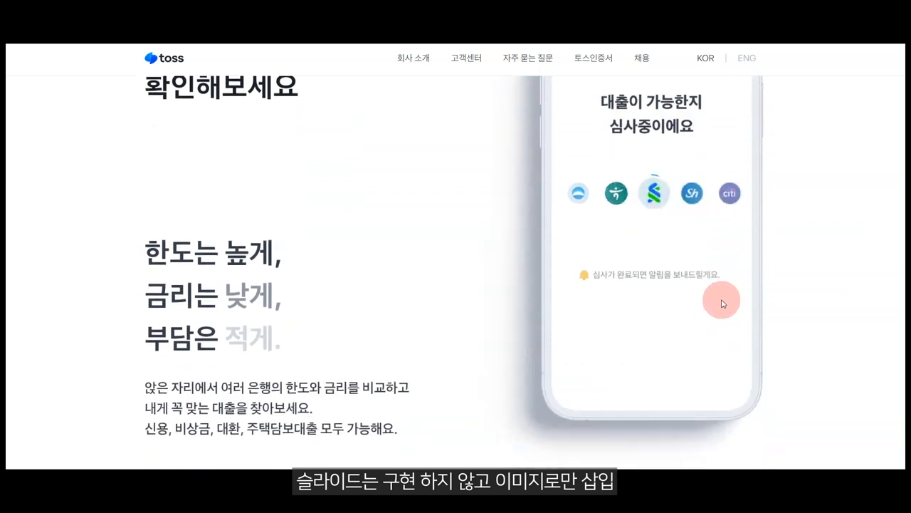
pyautogui.scroll(2, 722, 301)
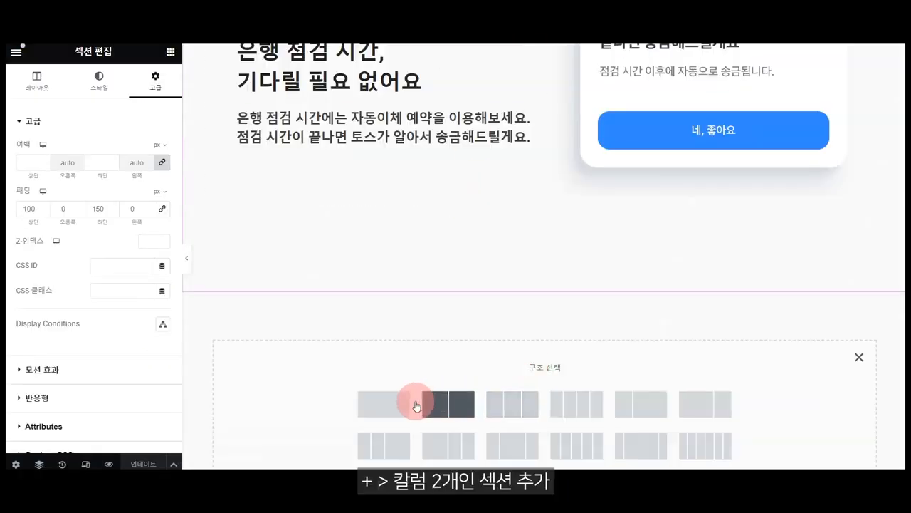
pyautogui.click(437, 400)
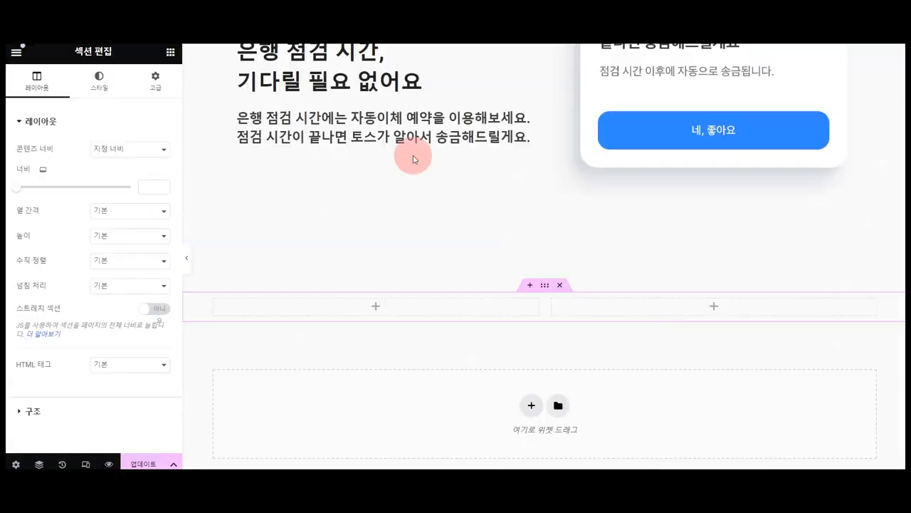
# Step: Duplicate the "송금" title section and move the copy below the scheduled-transfer section, above the empty two-column section
pyautogui.scroll(10, 327, 267)
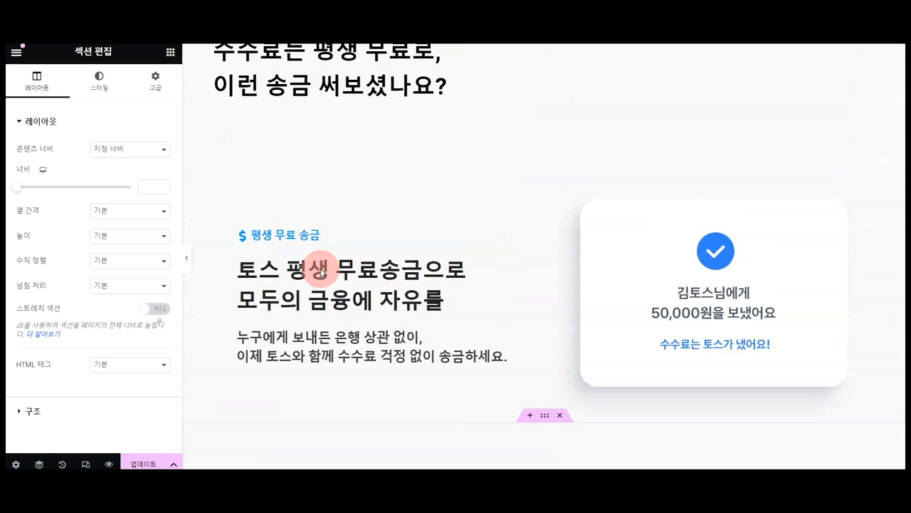
pyautogui.scroll(4, 321, 273)
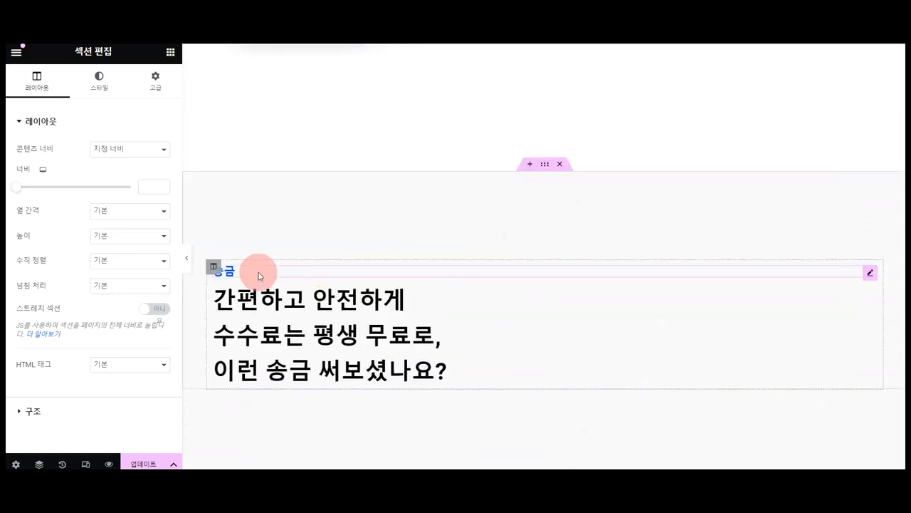
pyautogui.rightClick(478, 206)
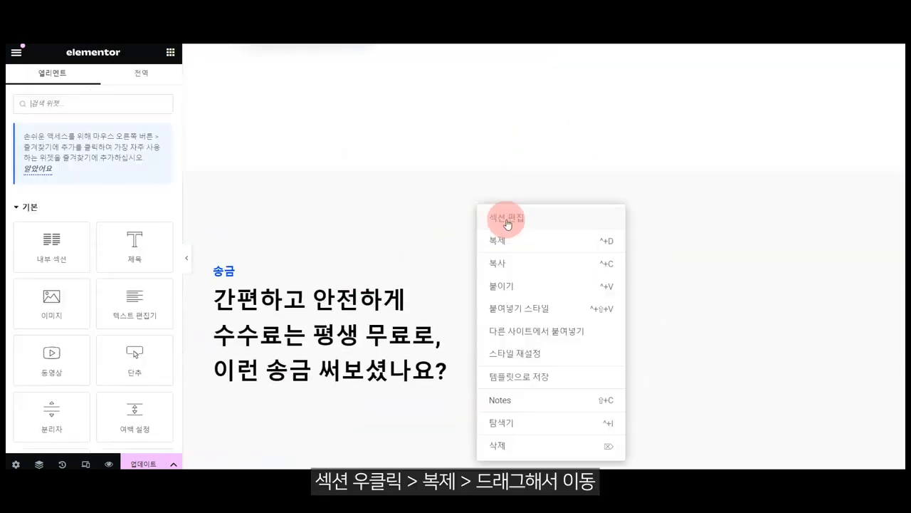
pyautogui.click(500, 238)
pyautogui.scroll(-3, 530, 213)
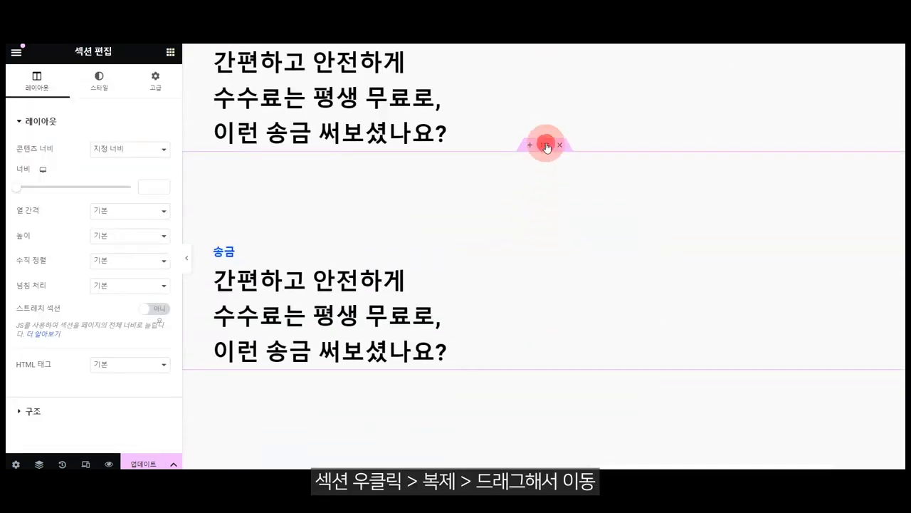
pyautogui.scroll(-15, 538, 231)
pyautogui.moveTo(545, 145); pyautogui.dragTo(515, 216)
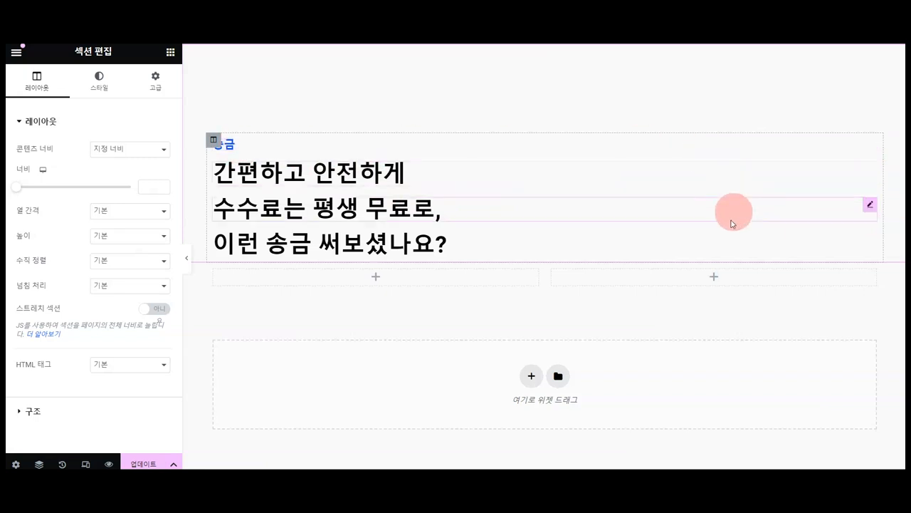
# Step: Delete the empty two-column section and add a second column to the duplicated title section
pyautogui.click(558, 258)
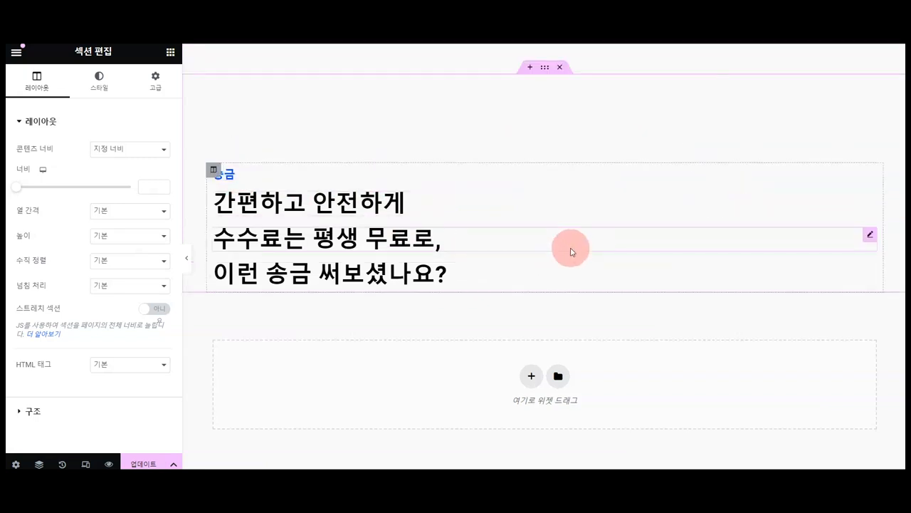
pyautogui.rightClick(214, 171)
pyautogui.click(264, 228)
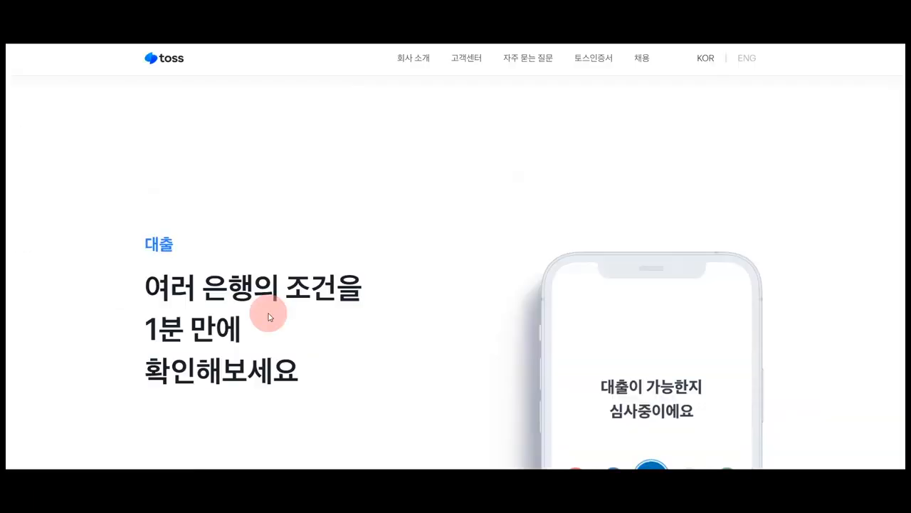
# Step: Replace the duplicated section's first title line with "여러 은행의 조건을", copied from the Toss site
pyautogui.moveTo(393, 288); pyautogui.dragTo(129, 293)
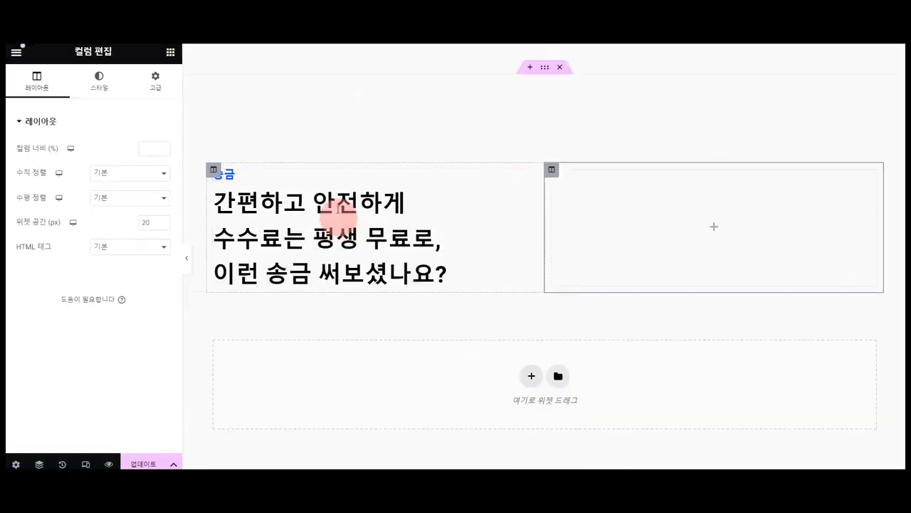
pyautogui.click(346, 203)
pyautogui.moveTo(98, 189); pyautogui.dragTo(16, 152)
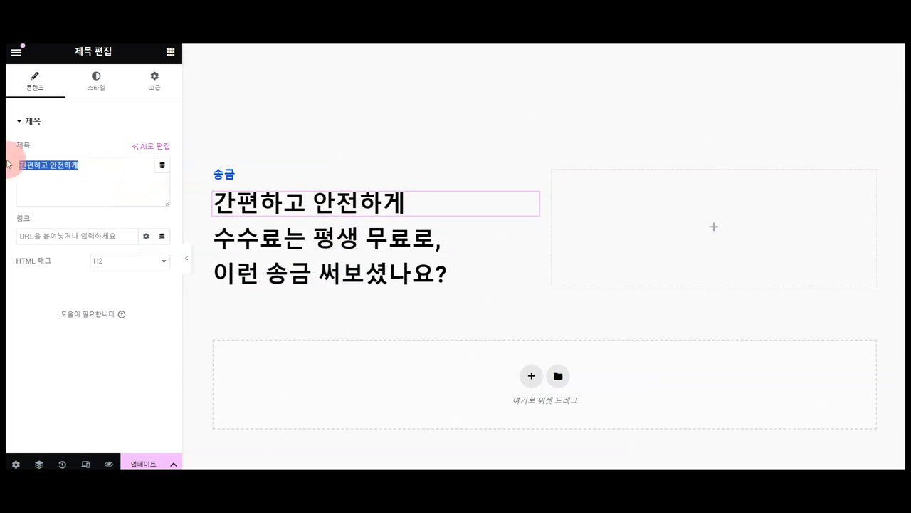
pyautogui.click(330, 204)
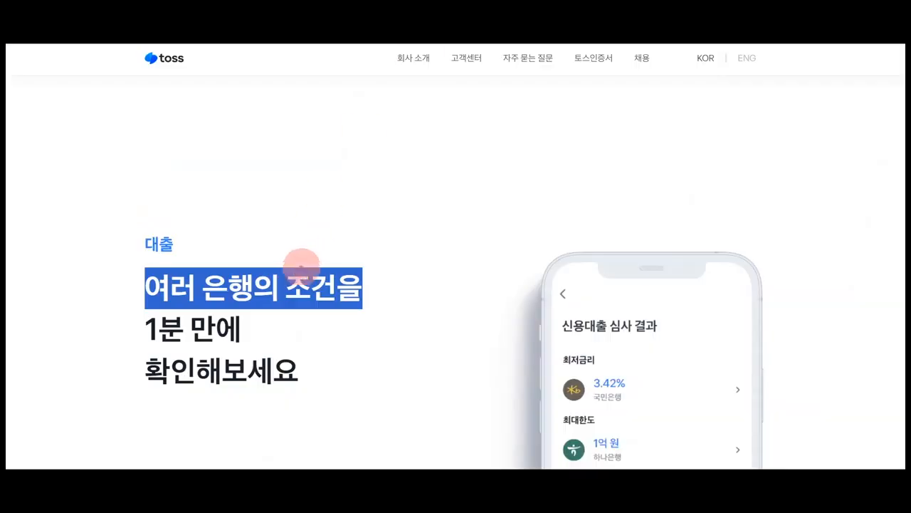
pyautogui.moveTo(375, 291); pyautogui.dragTo(112, 278)
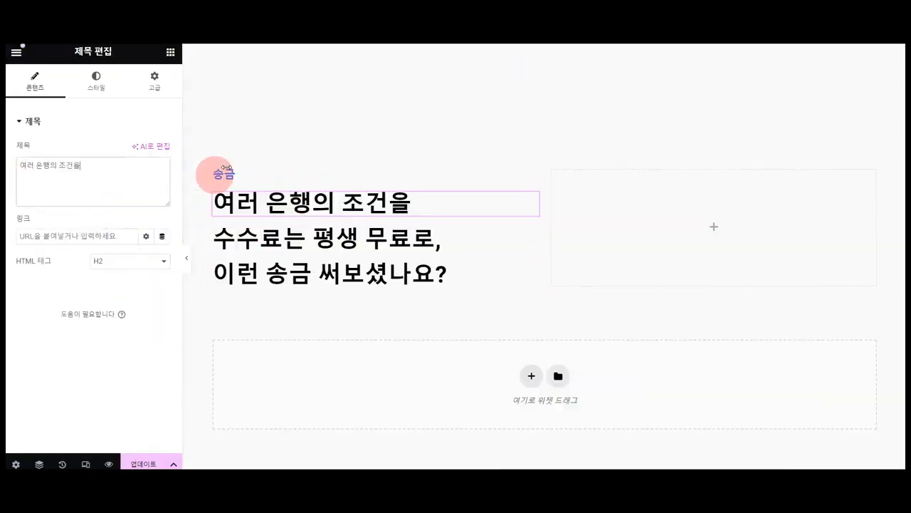
# Step: Copy "1분 만에" from the Toss site's loan title and paste it over the second title line
pyautogui.click(274, 25)
pyautogui.click(272, 334)
pyautogui.moveTo(261, 337); pyautogui.dragTo(128, 333)
pyautogui.hotkey('ctrl', 'c')
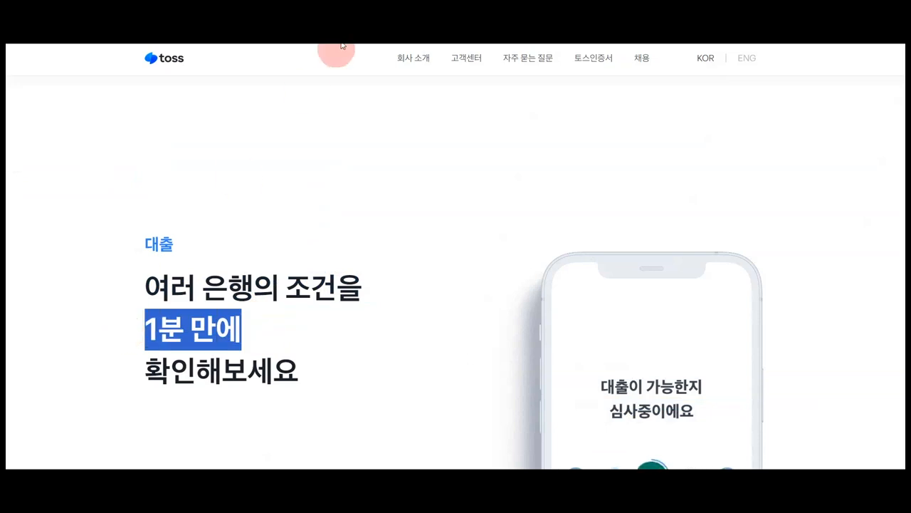
pyautogui.click(167, 25)
pyautogui.click(270, 242)
pyautogui.moveTo(92, 165); pyautogui.dragTo(7, 151)
pyautogui.hotkey('ctrl', 'v')
# Step: Change the third title line to "확인해보세요"
pyautogui.click(275, 271)
pyautogui.write('g')
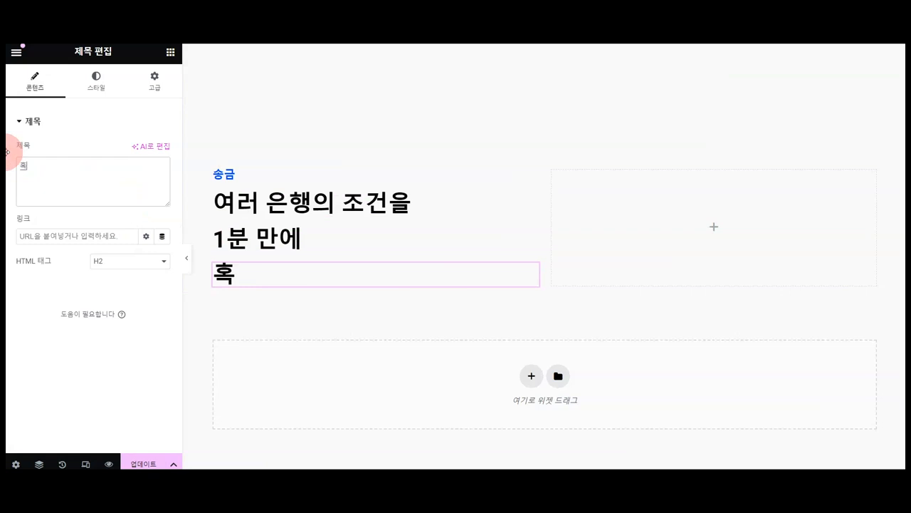
pyautogui.press('BackSpace')
pyautogui.write('확인해보셍')
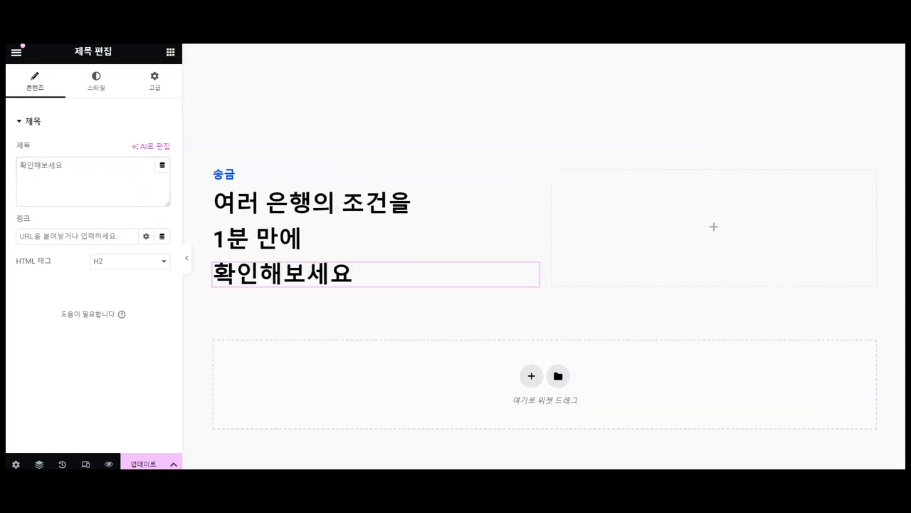
# Step: Change the small blue label above the title to "대출"
pyautogui.click(235, 183)
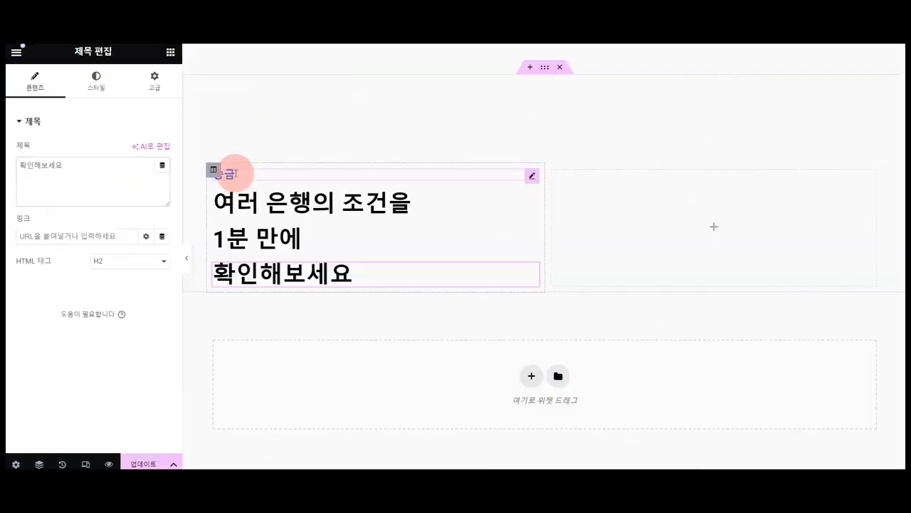
pyautogui.click(235, 174)
pyautogui.moveTo(140, 175); pyautogui.dragTo(7, 171)
pyautogui.write('ㄷ')
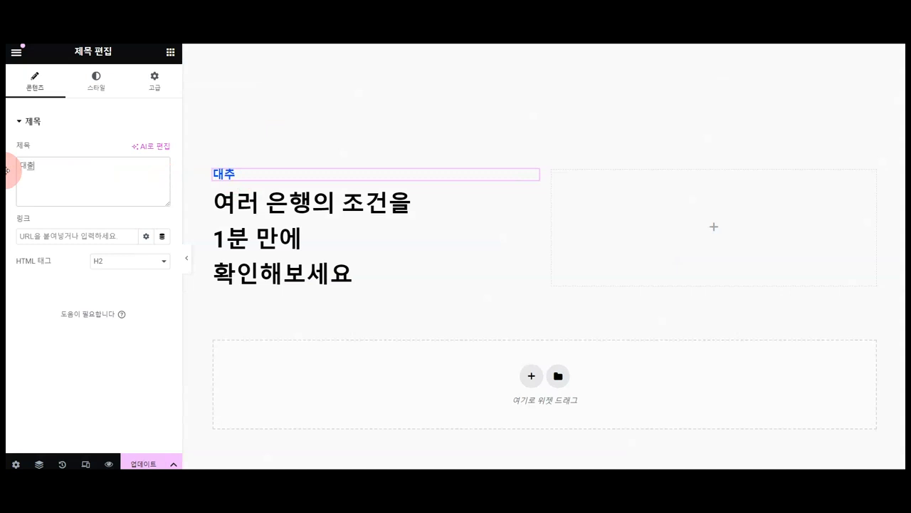
# Step: Check the text below the loan title on the Toss site and add an inner section under "확인해보세요"
pyautogui.scroll(2, 534, 50)
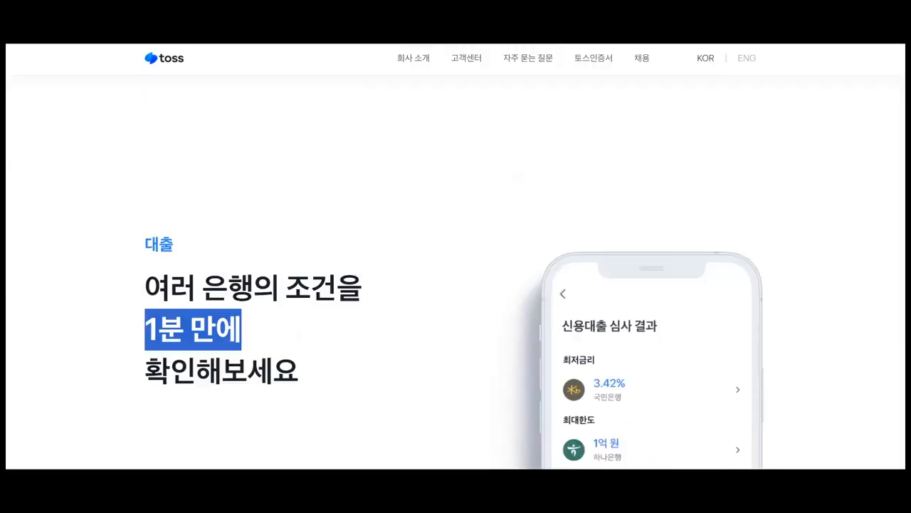
pyautogui.scroll(-3, 351, 255)
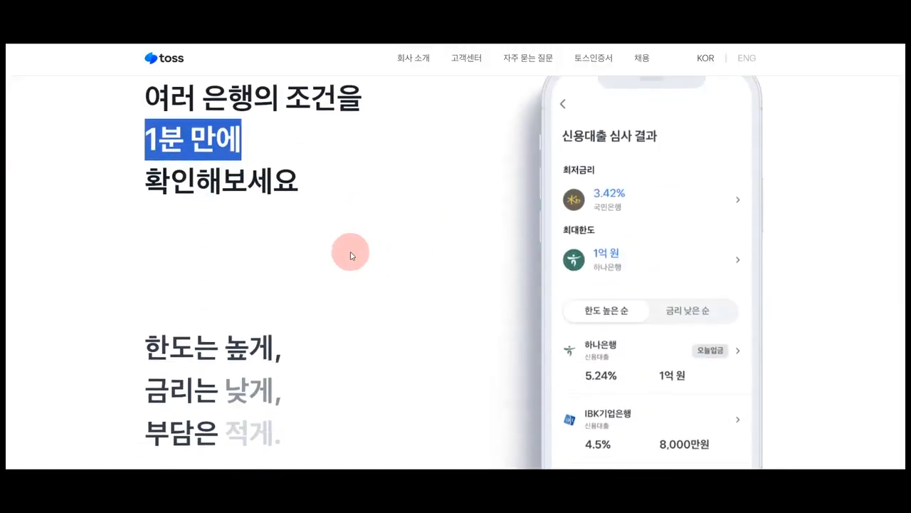
pyautogui.scroll(-3, 350, 255)
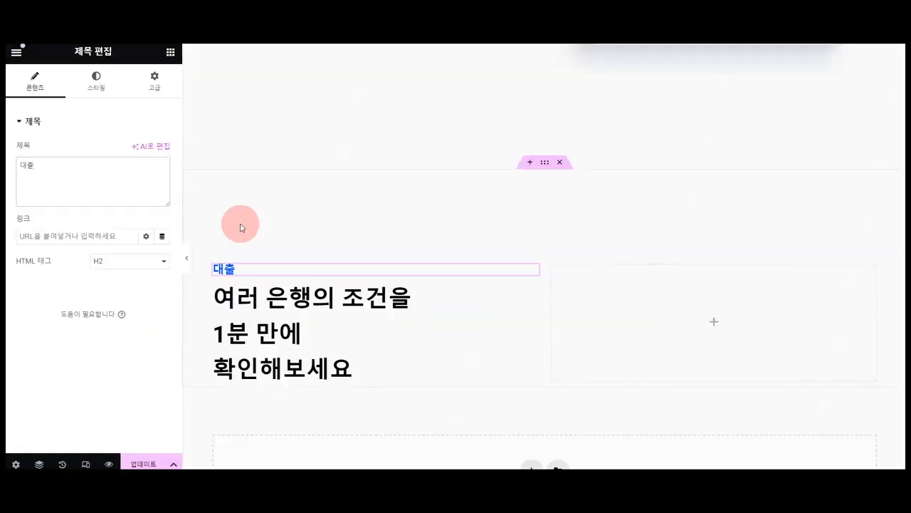
pyautogui.scroll(-1, 245, 228)
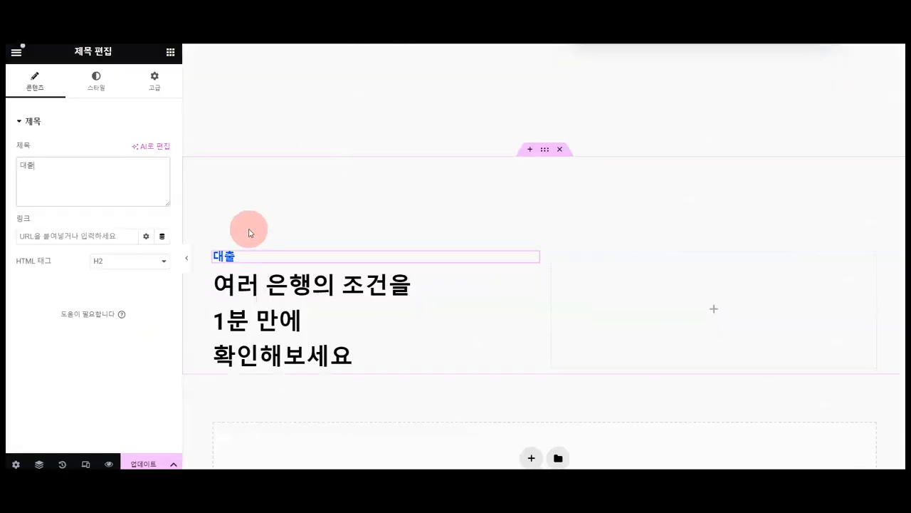
pyautogui.click(169, 54)
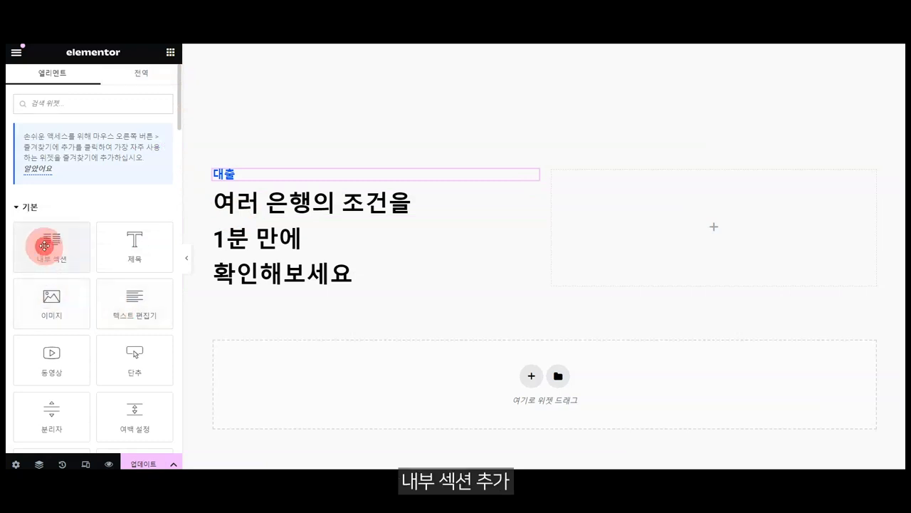
pyautogui.moveTo(45, 244); pyautogui.dragTo(324, 290)
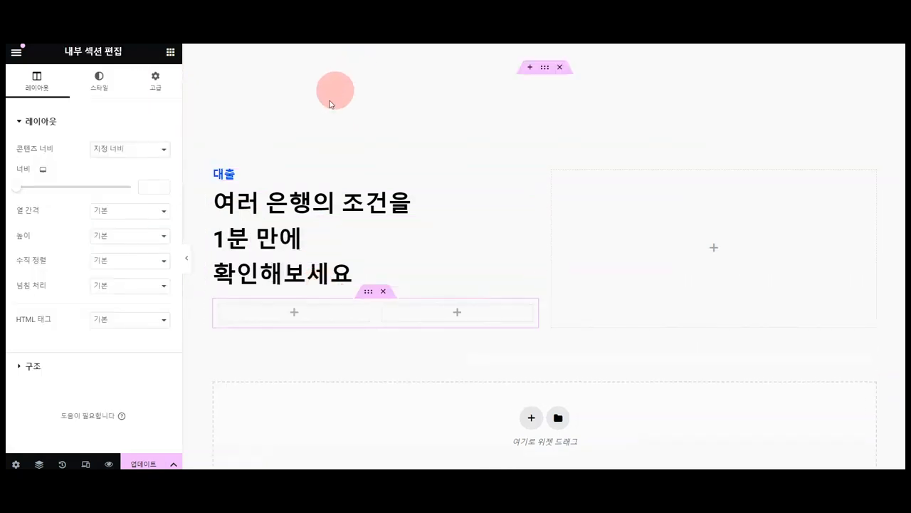
# Step: Duplicate the "확인해보세요" heading and move the copy into the inner section's first column
pyautogui.rightClick(294, 273)
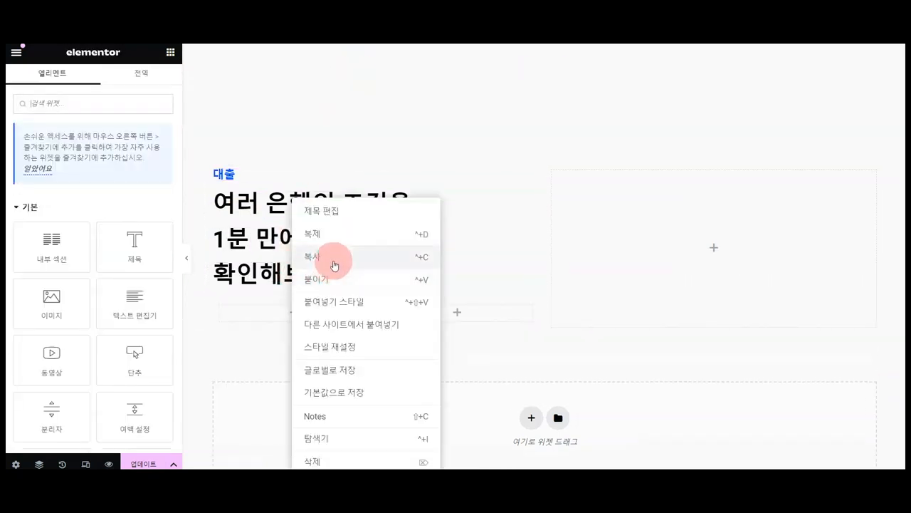
pyautogui.click(337, 234)
pyautogui.moveTo(417, 264); pyautogui.dragTo(316, 317)
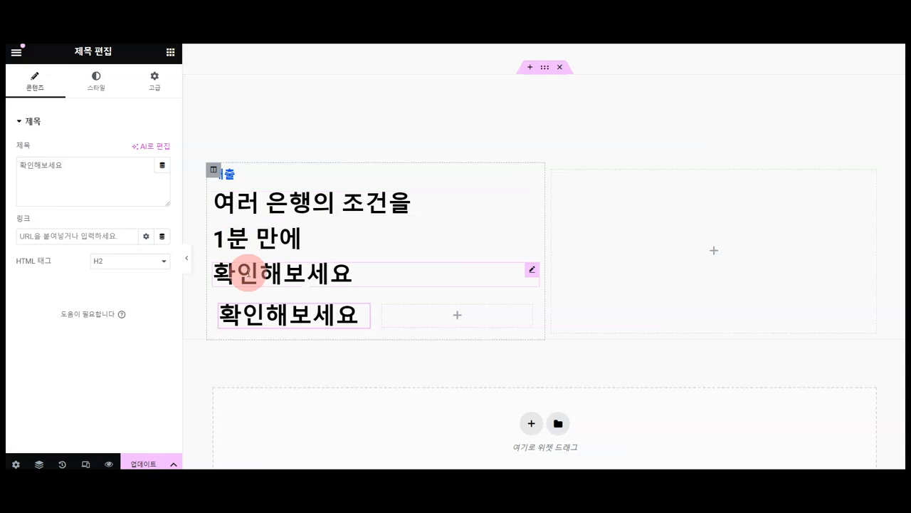
# Step: Change the heading in the inner section to "한도는 높게" and delete the empty column beside it
pyautogui.click(109, 173)
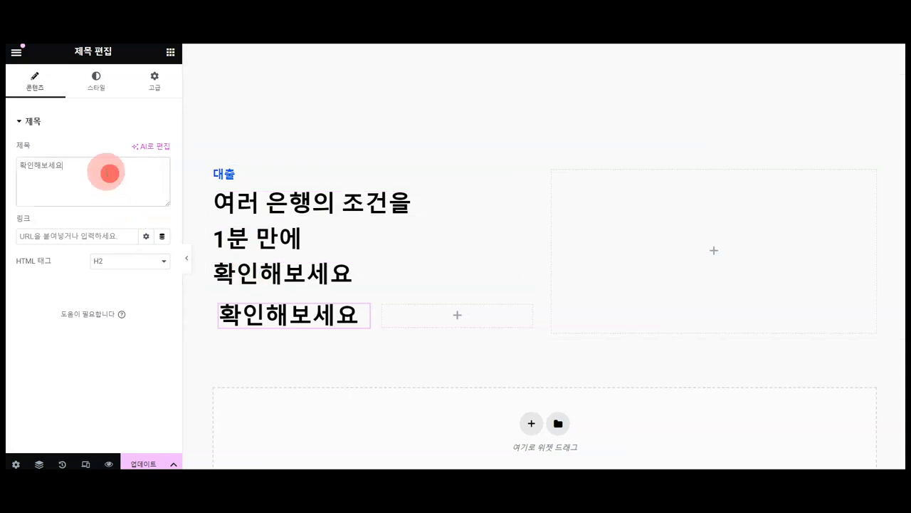
pyautogui.moveTo(109, 173); pyautogui.dragTo(10, 163)
pyautogui.write('한드')
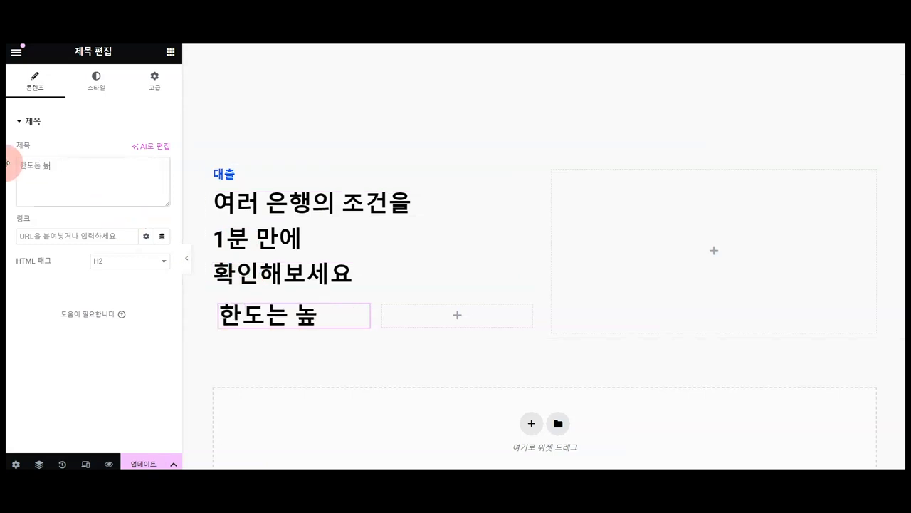
pyautogui.rightClick(494, 315)
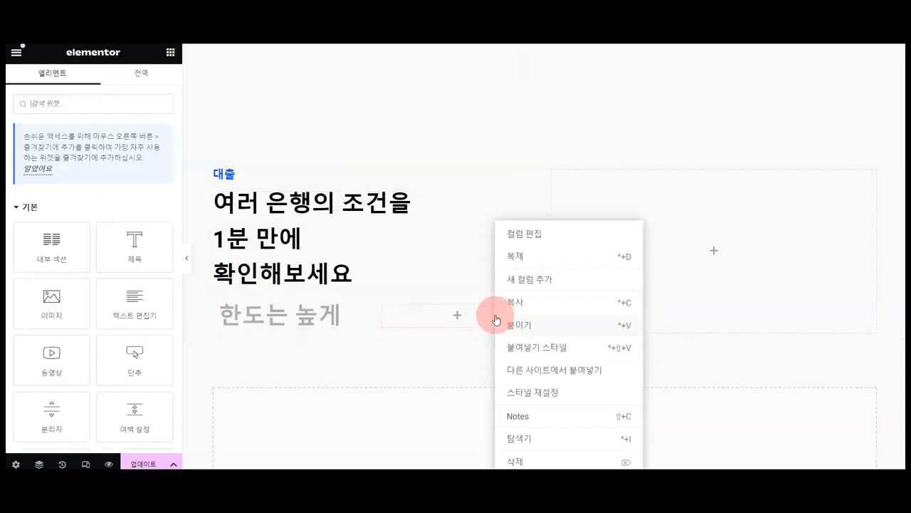
pyautogui.click(525, 460)
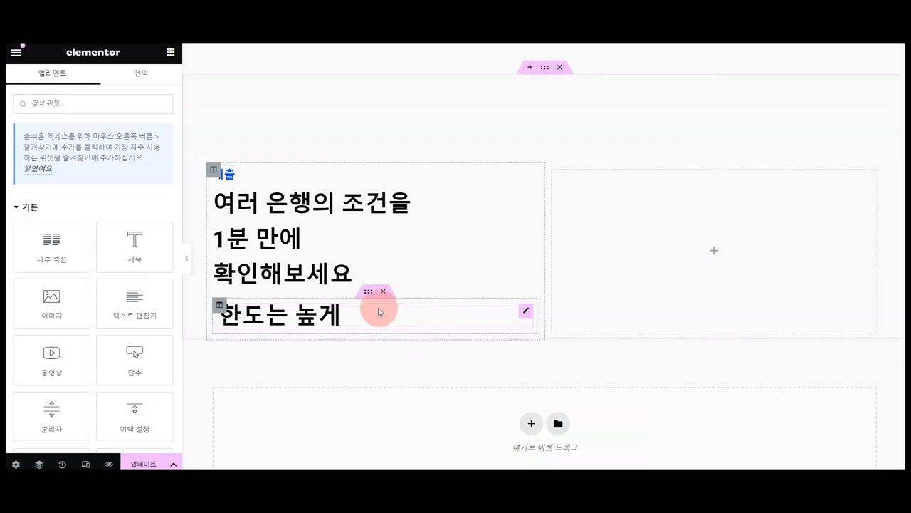
# Step: Duplicate the inner section containing "한도는 높게" and add a second column to the copy
pyautogui.rightClick(369, 297)
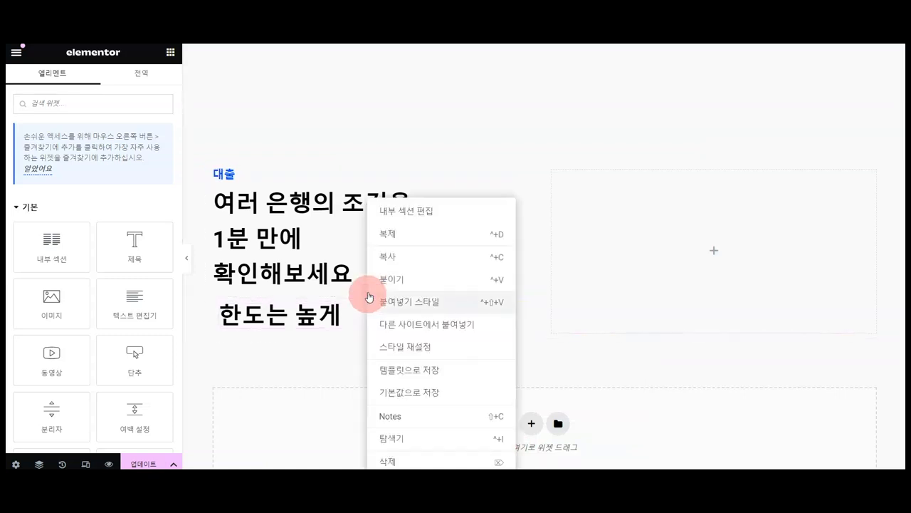
pyautogui.click(413, 235)
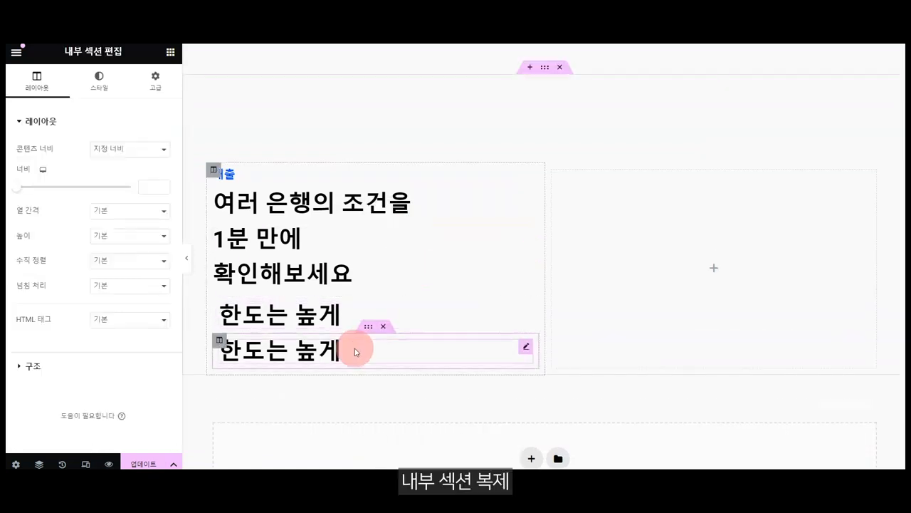
pyautogui.rightClick(355, 348)
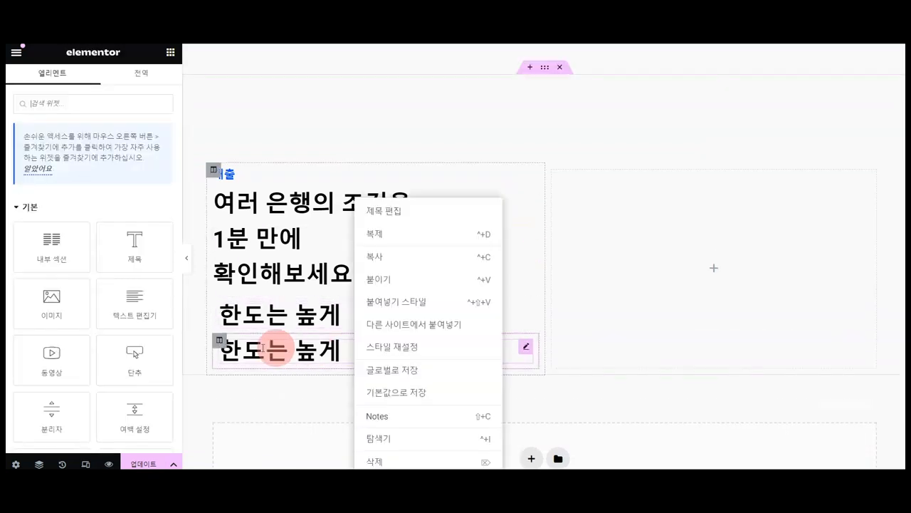
pyautogui.rightClick(219, 342)
pyautogui.click(261, 278)
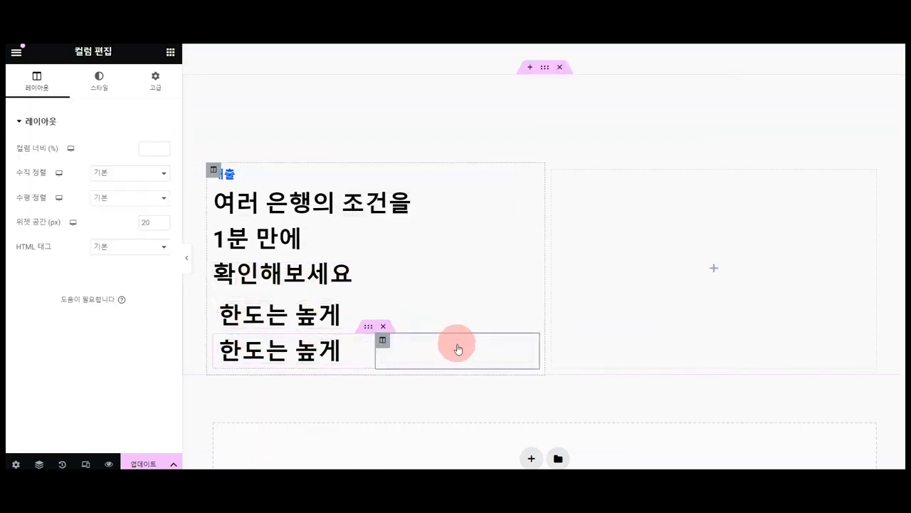
# Step: Change the heading in the duplicated inner section to "금리는"
pyautogui.click(214, 173)
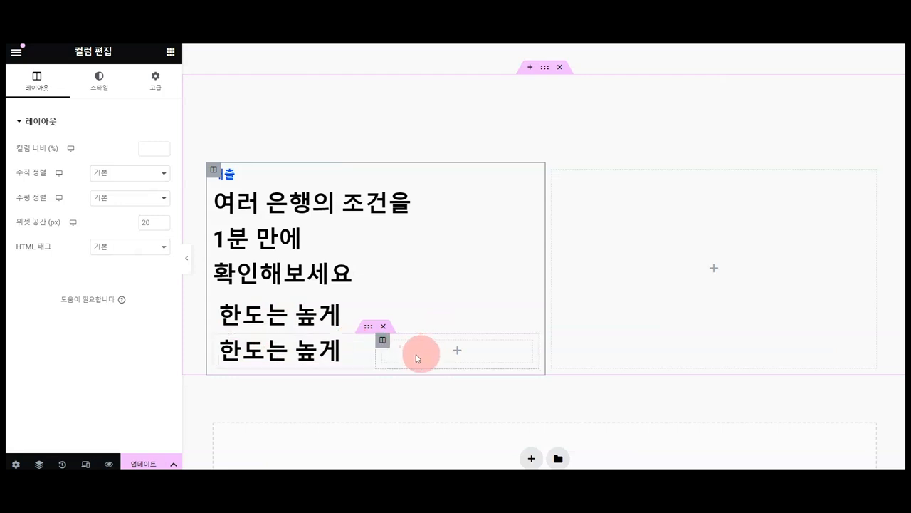
pyautogui.click(318, 351)
pyautogui.click(93, 169)
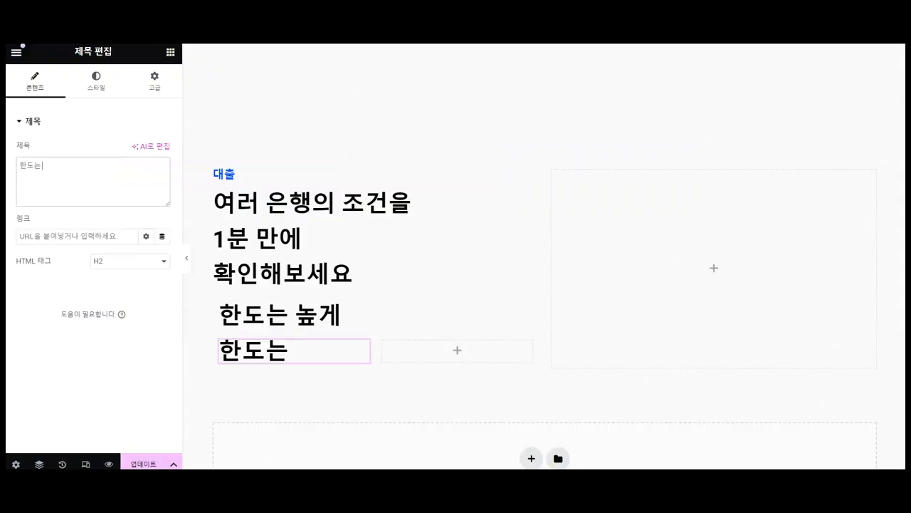
pyautogui.click(304, 343)
pyautogui.moveTo(107, 178); pyautogui.dragTo(6, 179)
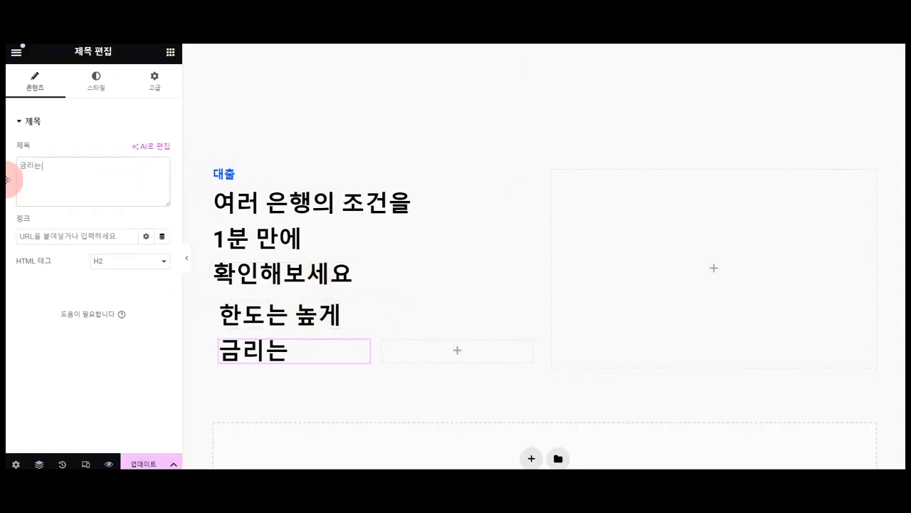
# Step: Duplicate the "금리는" heading into the empty second column and narrow the first column to about 25.6%
pyautogui.rightClick(288, 347)
pyautogui.click(349, 235)
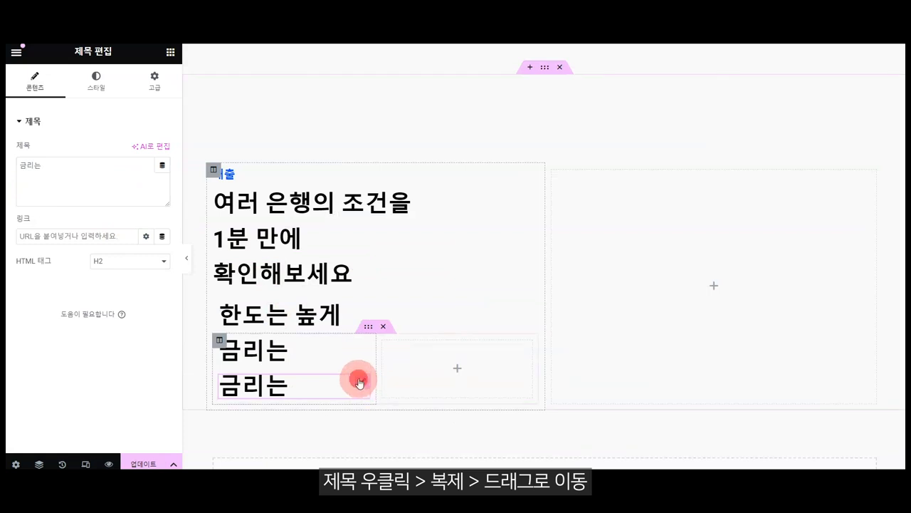
pyautogui.moveTo(358, 383); pyautogui.dragTo(455, 354)
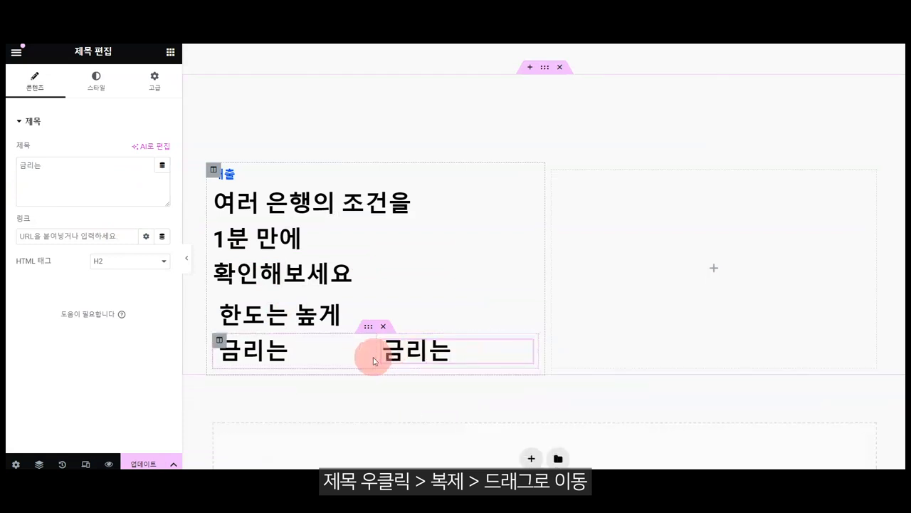
pyautogui.moveTo(373, 360); pyautogui.dragTo(297, 358)
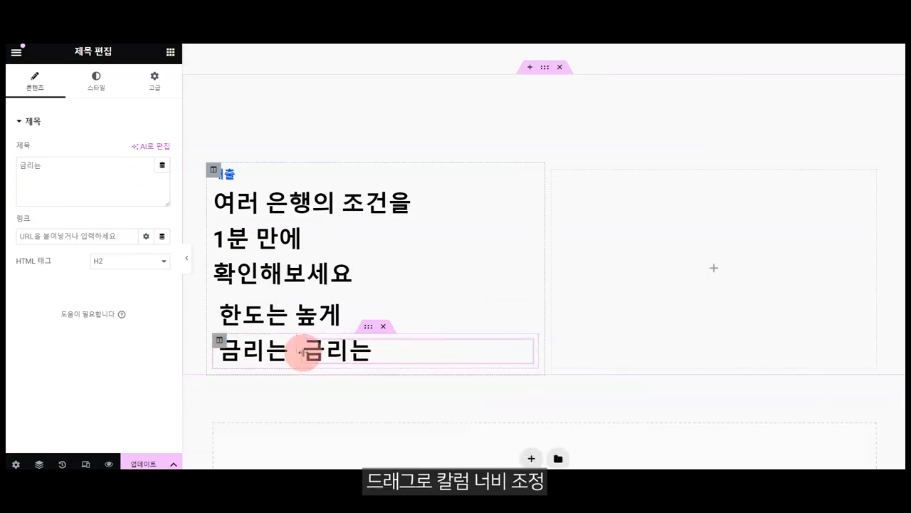
# Step: Change the heading in the second column to "낮게" and set its text color to #787878
pyautogui.moveTo(100, 187); pyautogui.dragTo(6, 162)
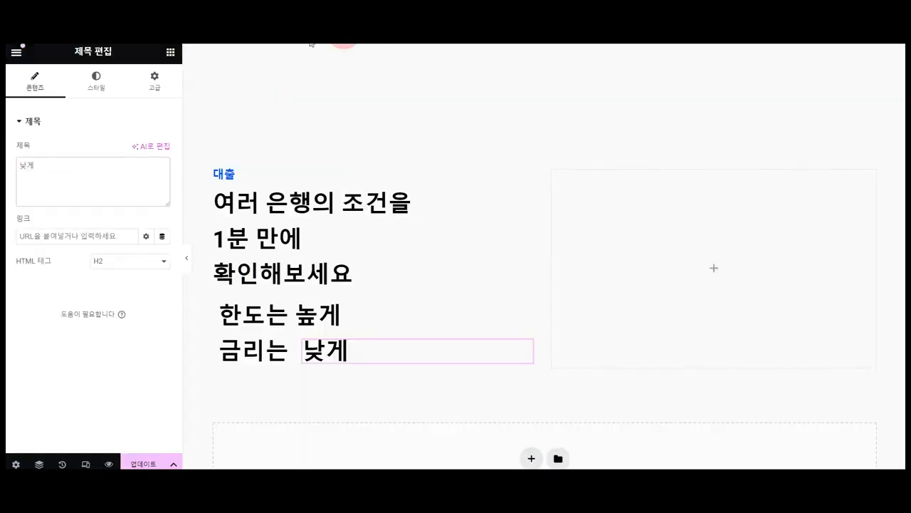
pyautogui.click(95, 80)
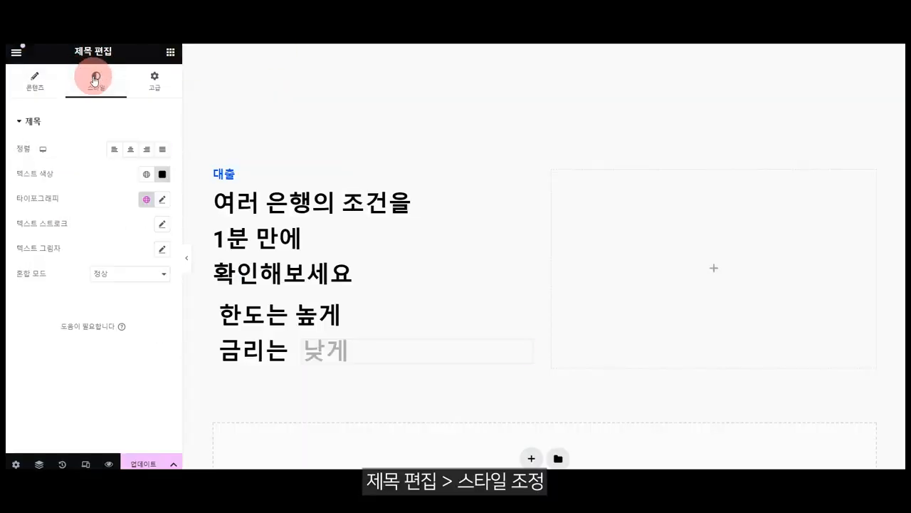
pyautogui.click(163, 175)
pyautogui.moveTo(104, 252); pyautogui.dragTo(73, 290)
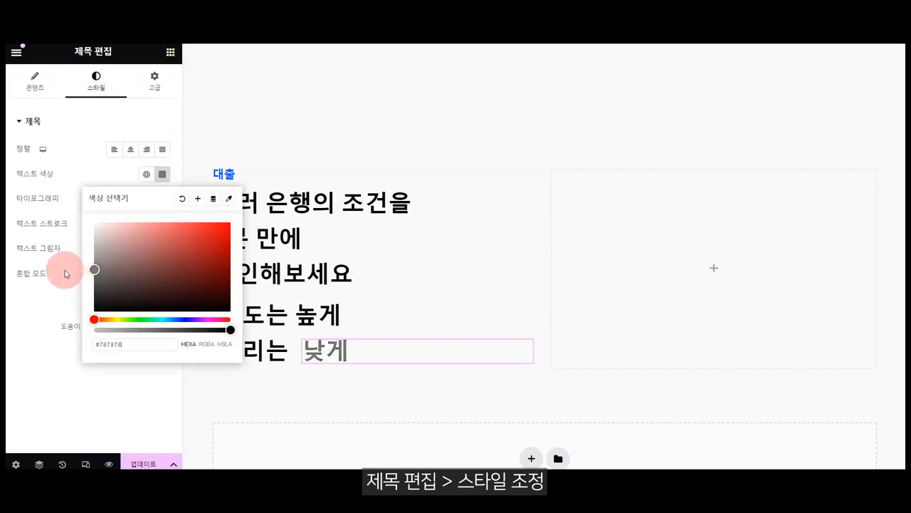
pyautogui.click(85, 423)
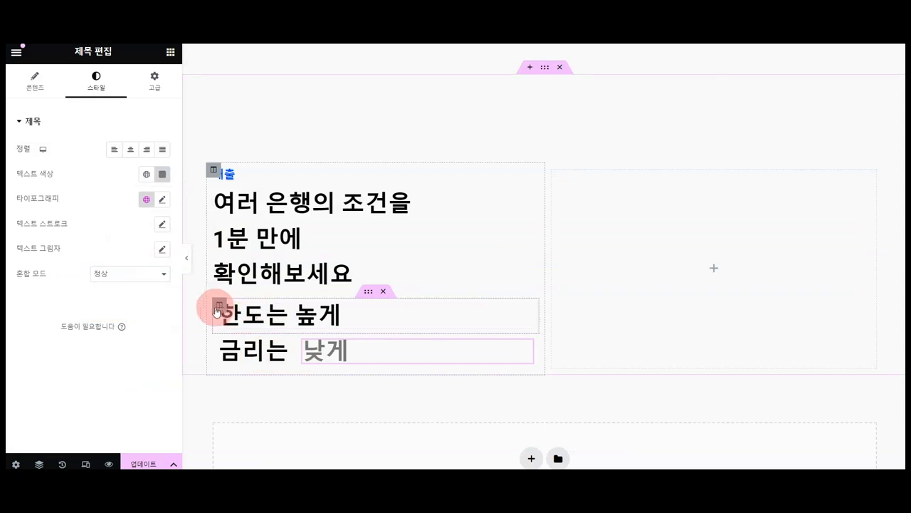
pyautogui.click(217, 308)
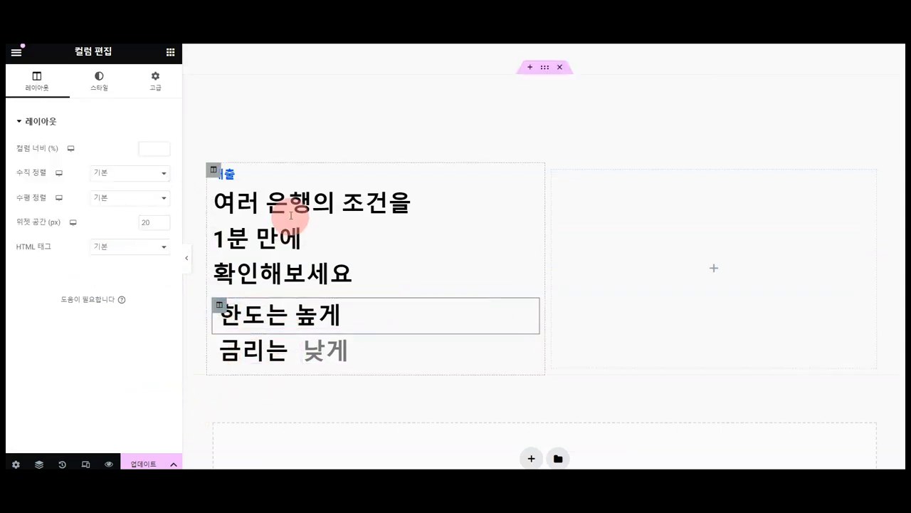
pyautogui.click(274, 273)
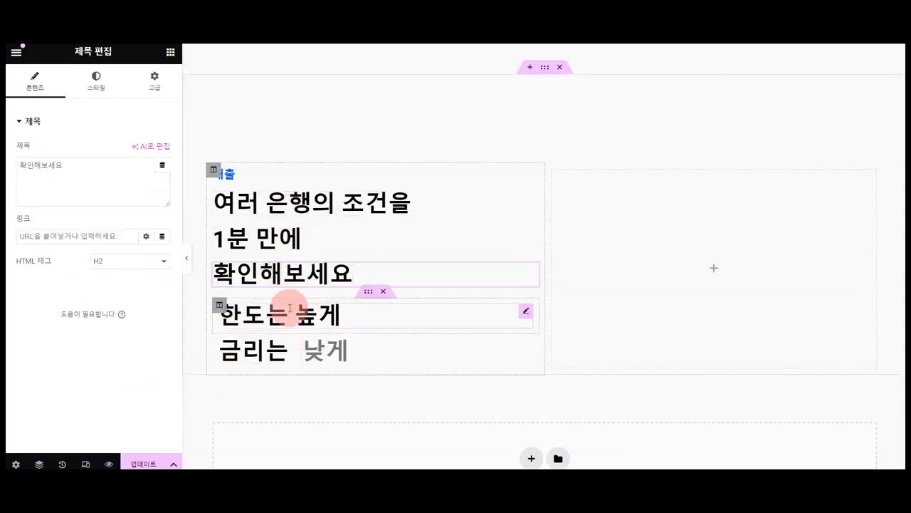
pyautogui.click(267, 318)
pyautogui.click(269, 350)
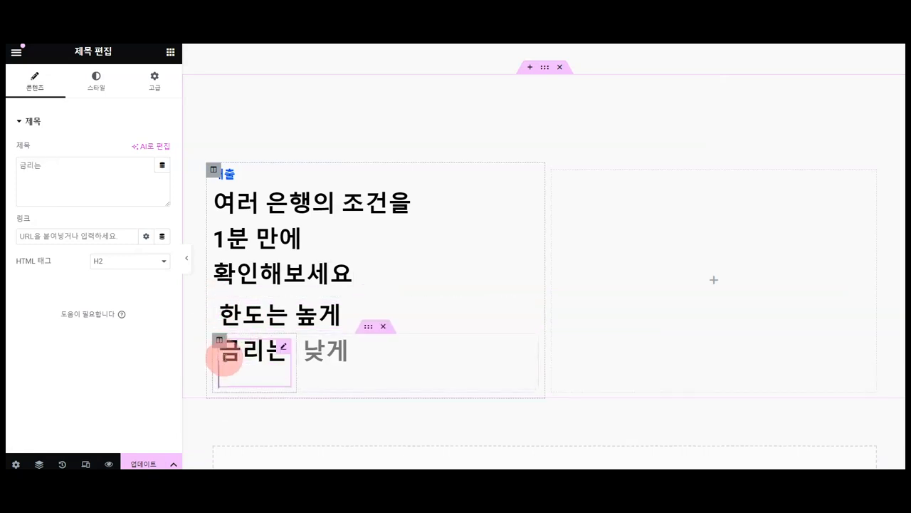
# Step: Set all margins and padding of the "금리는" column and the "낮게" column to 0
pyautogui.click(224, 356)
pyautogui.click(154, 81)
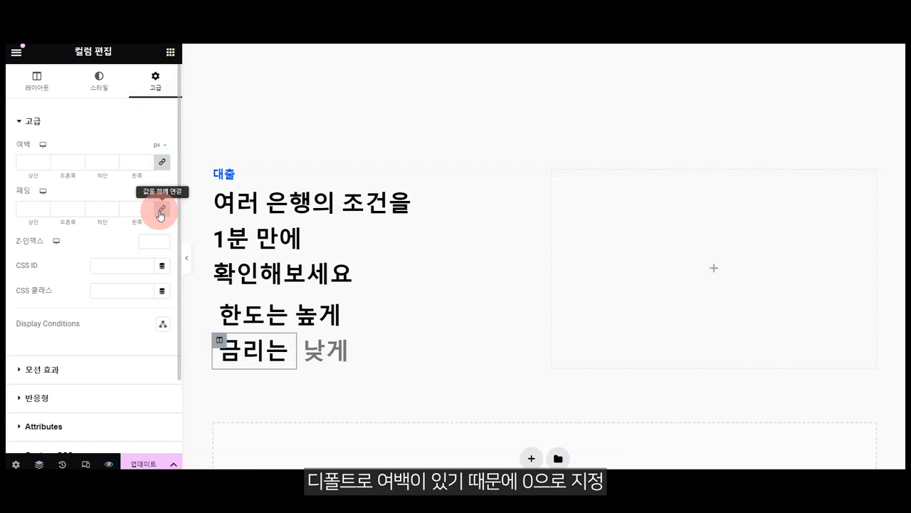
pyautogui.click(161, 163)
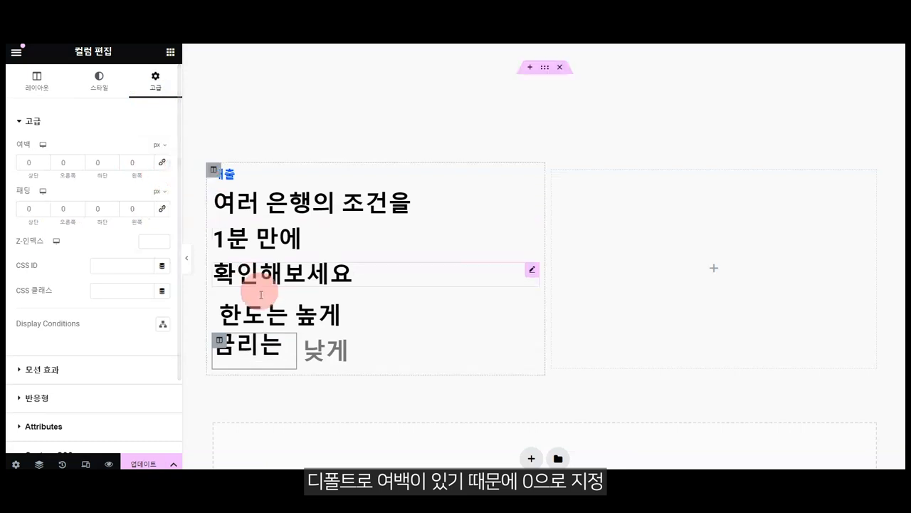
pyautogui.click(303, 343)
pyautogui.click(157, 84)
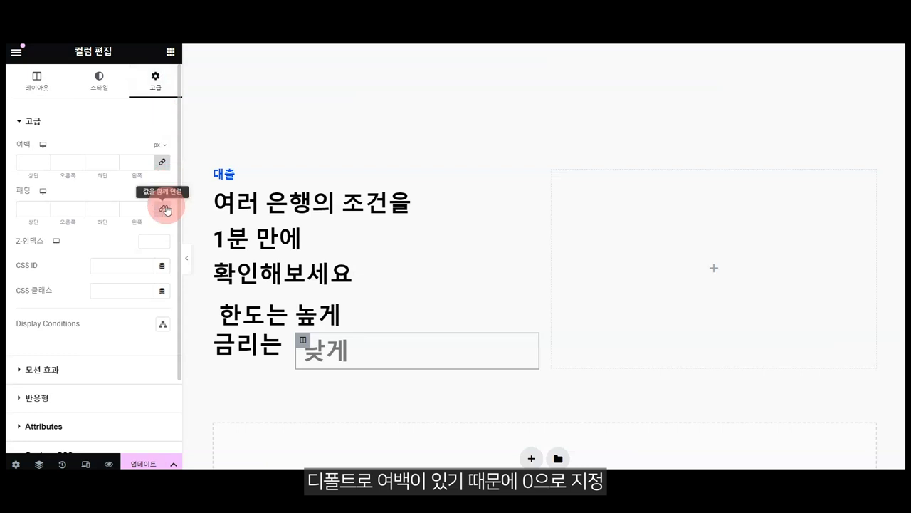
pyautogui.click(162, 163)
# Step: Set all margins and padding of the "한도는 높게" column to 0 px
pyautogui.click(218, 306)
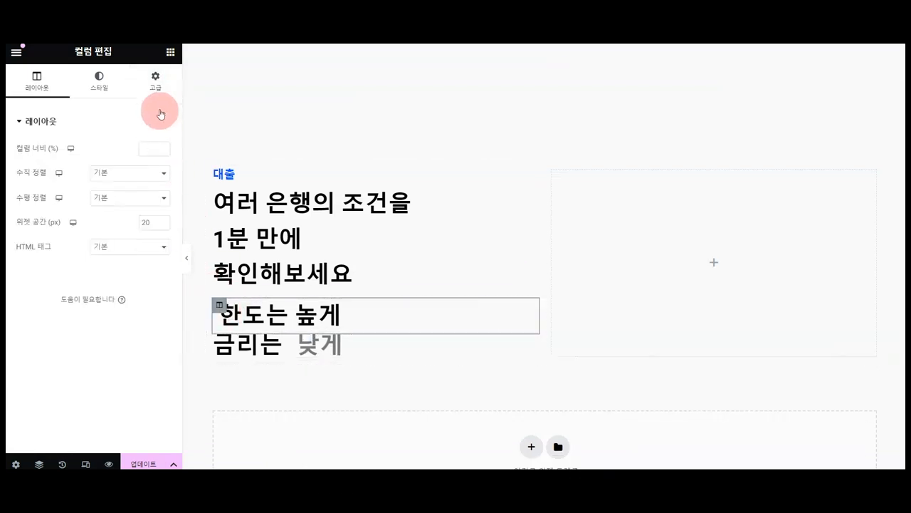
pyautogui.click(155, 80)
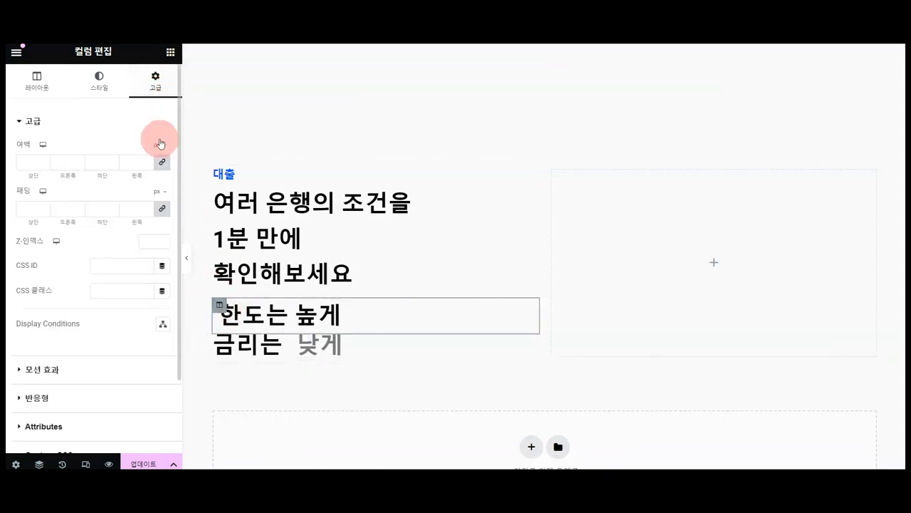
pyautogui.click(163, 209)
pyautogui.click(367, 332)
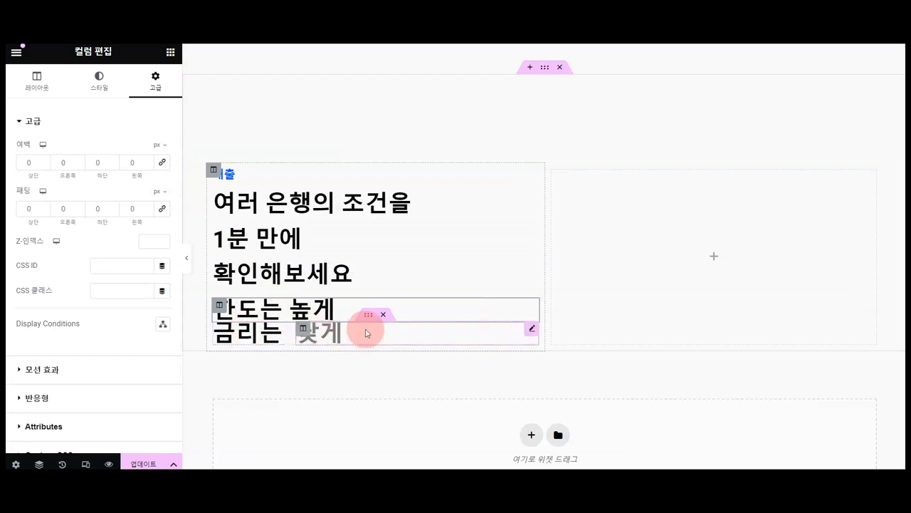
pyautogui.click(367, 316)
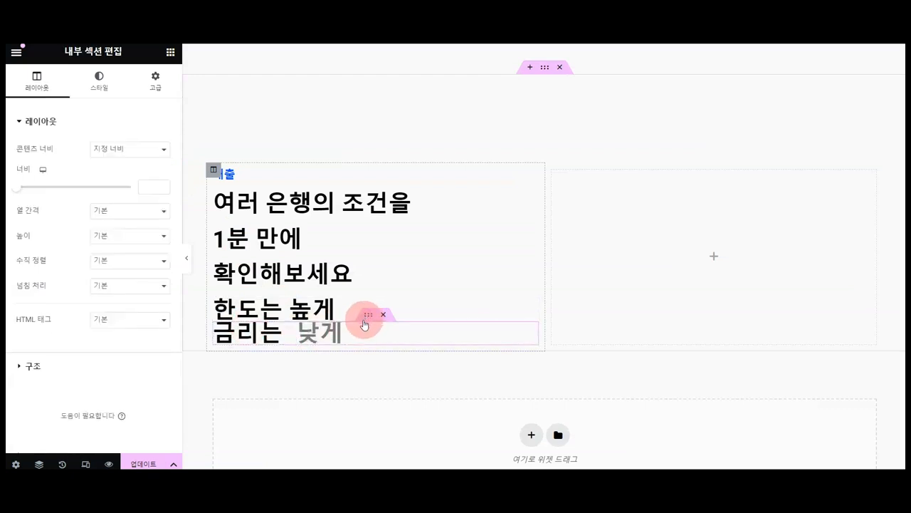
pyautogui.click(222, 331)
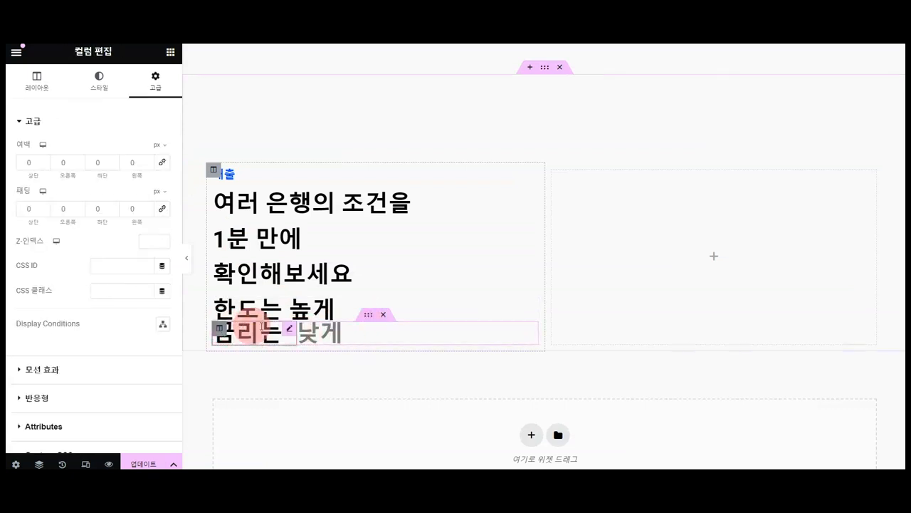
pyautogui.click(300, 345)
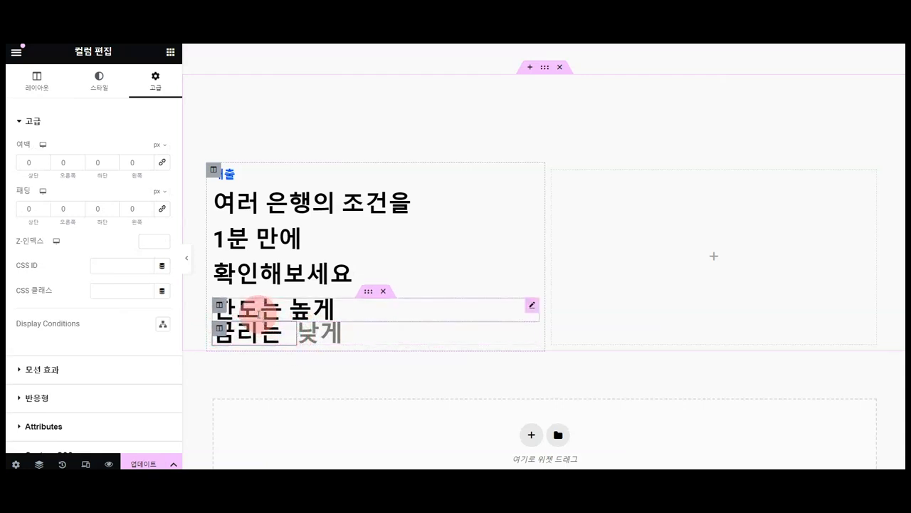
pyautogui.click(285, 311)
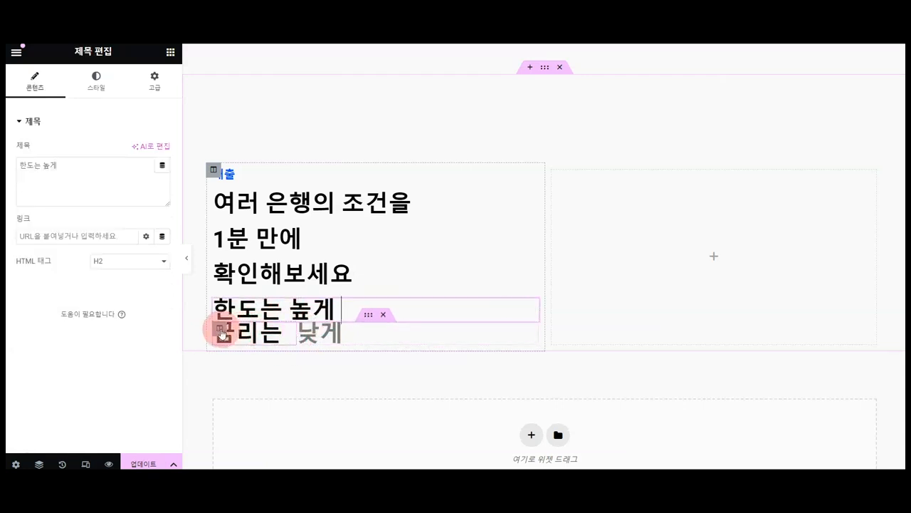
# Step: Try a 20% width for the "금리는" column and raise it to 30% to adjust the gap before "낮게"
pyautogui.click(221, 331)
pyautogui.click(284, 333)
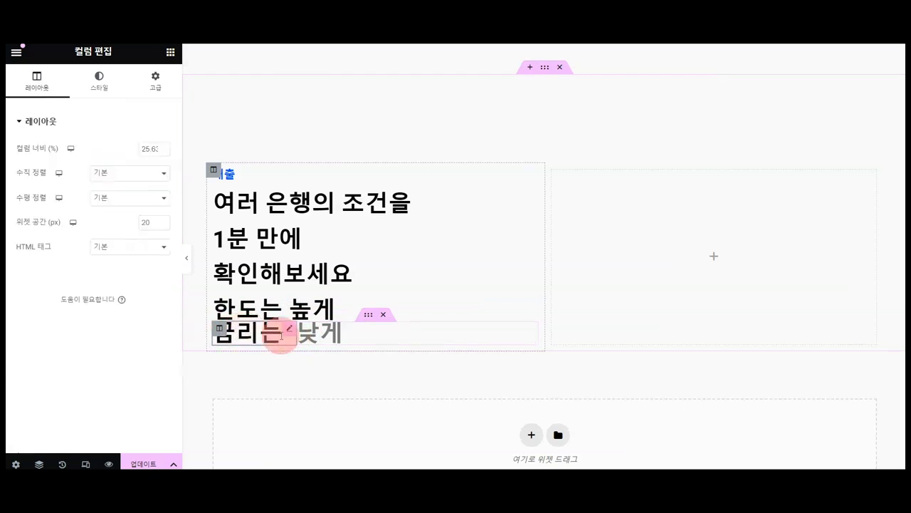
pyautogui.moveTo(143, 147); pyautogui.dragTo(584, 154)
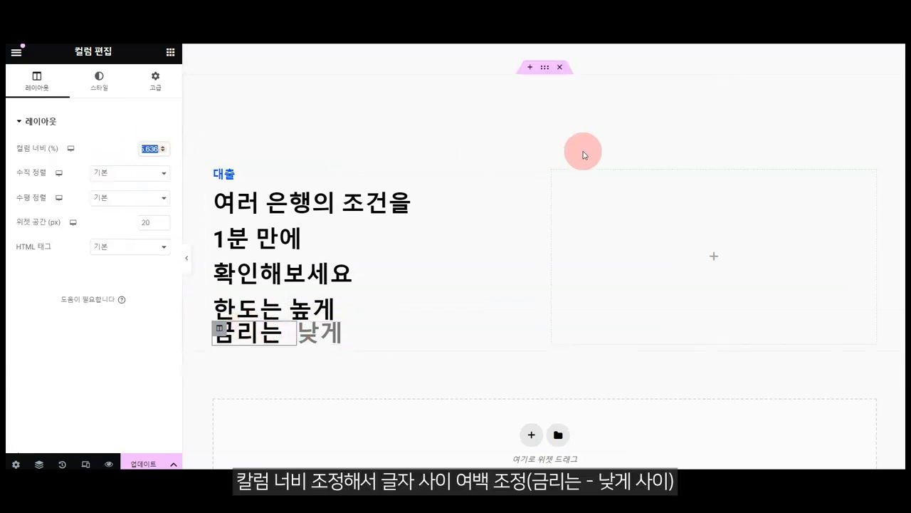
pyautogui.write('20')
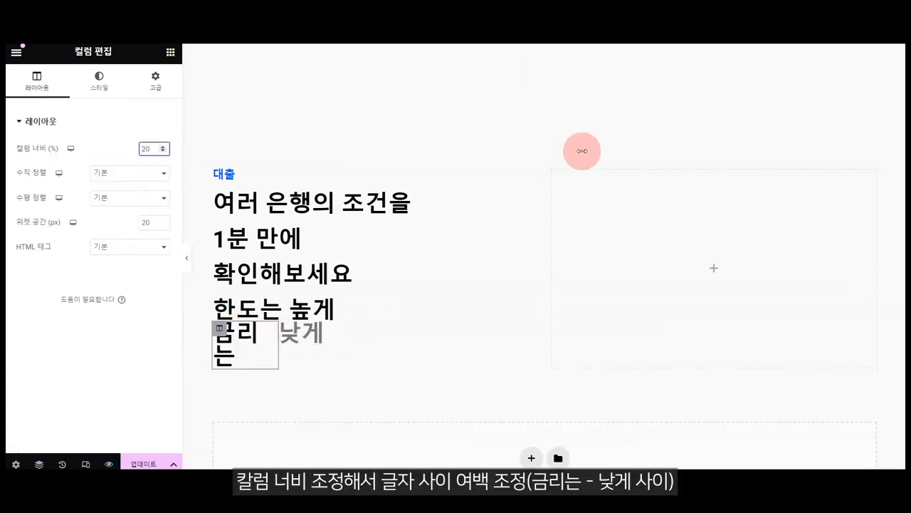
pyautogui.moveTo(584, 153); pyautogui.dragTo(158, 149)
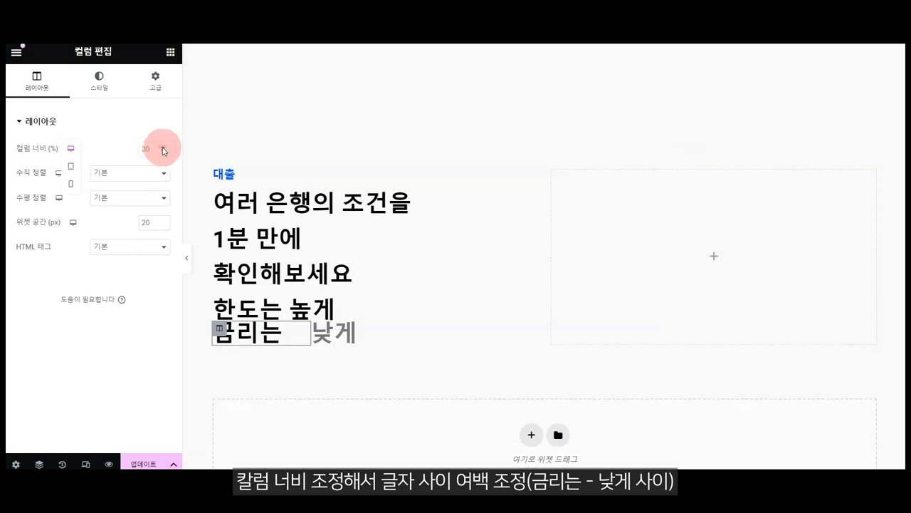
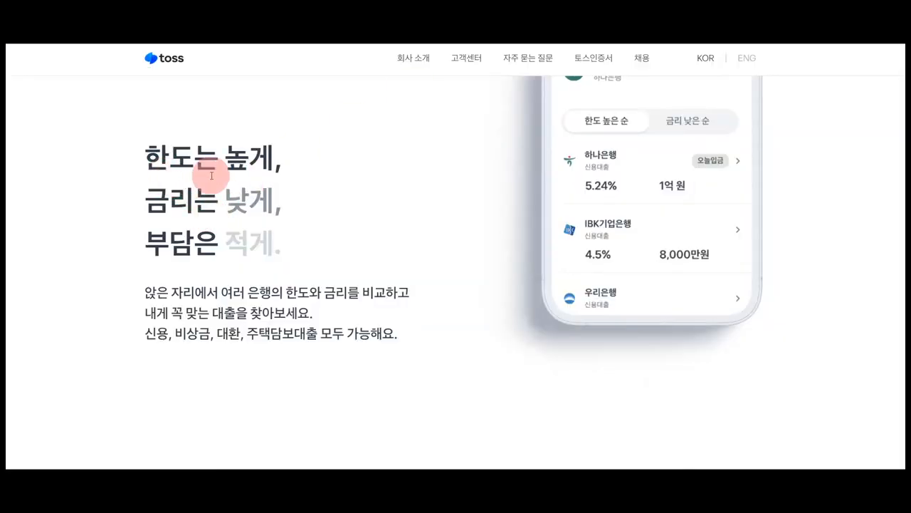
# Step: Check the line spacing on the Toss reference page and set the "금리는 낮게" inner section's top and bottom margins to 20 px
pyautogui.scroll(2, 213, 171)
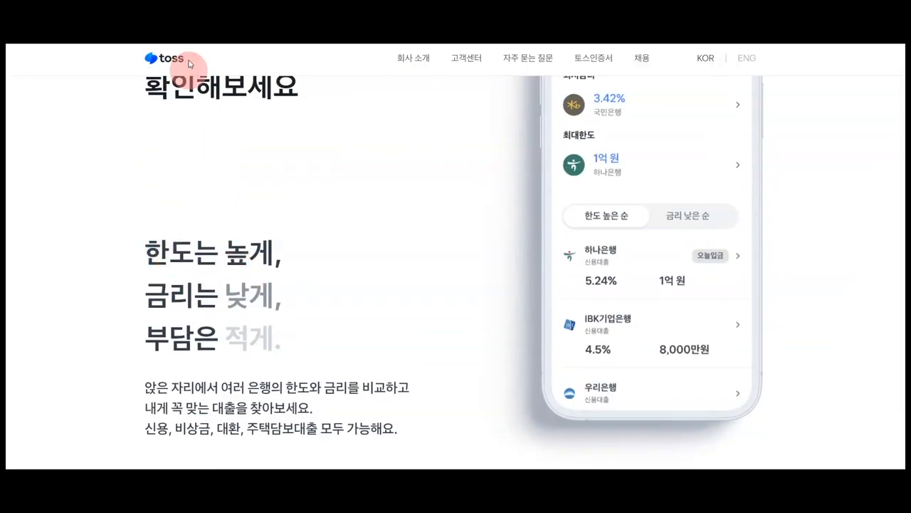
pyautogui.scroll(2, 197, 275)
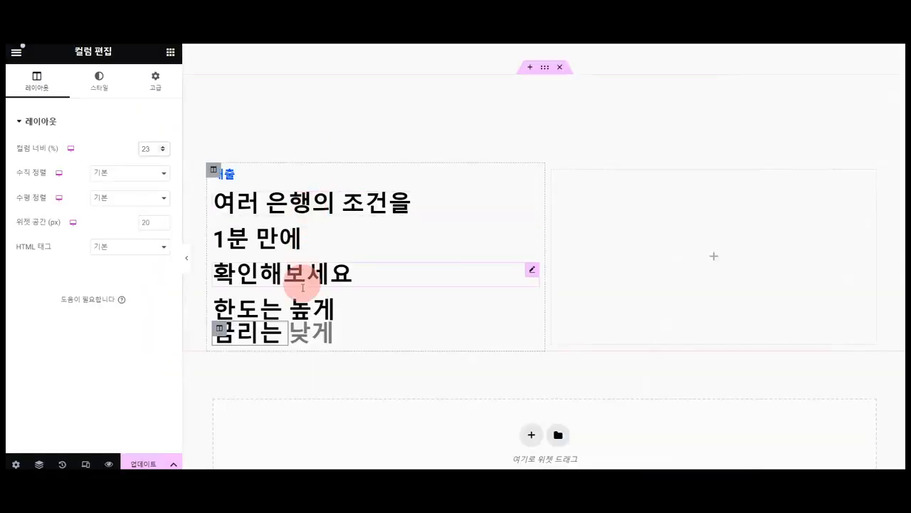
pyautogui.click(366, 318)
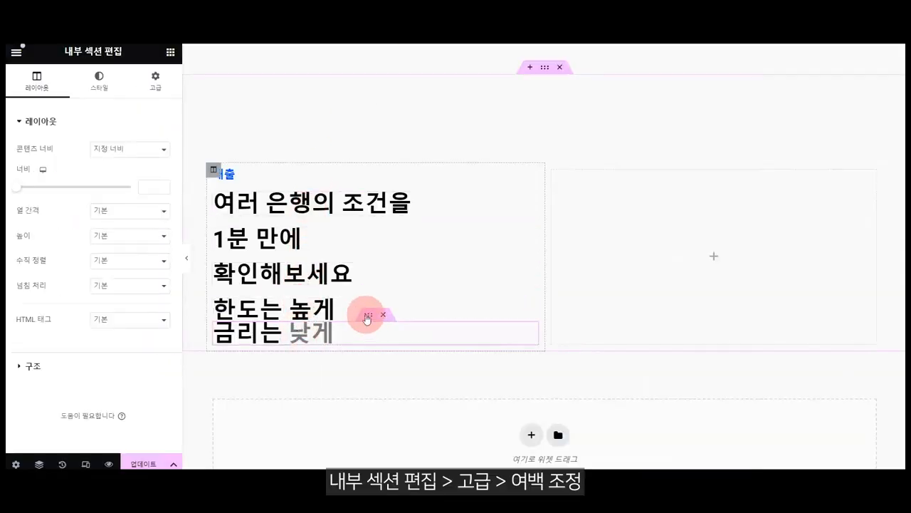
pyautogui.click(146, 85)
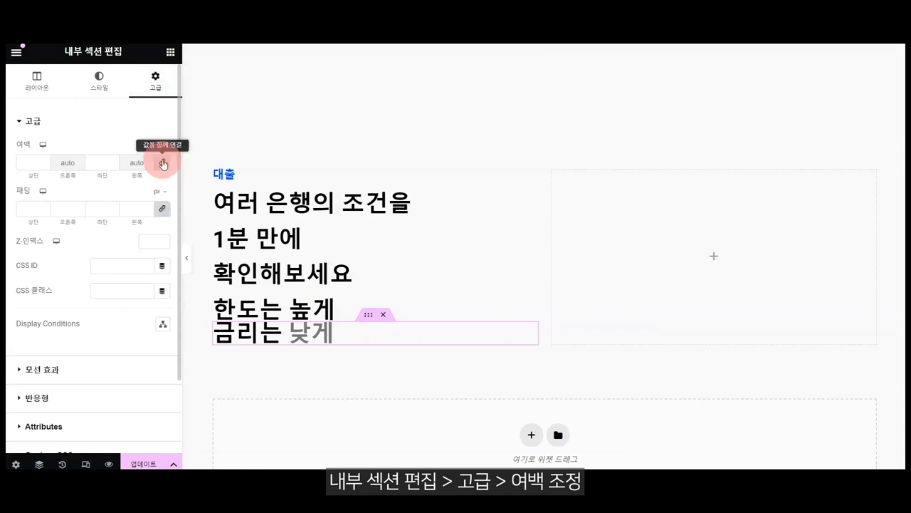
pyautogui.click(28, 163)
pyautogui.write('20')
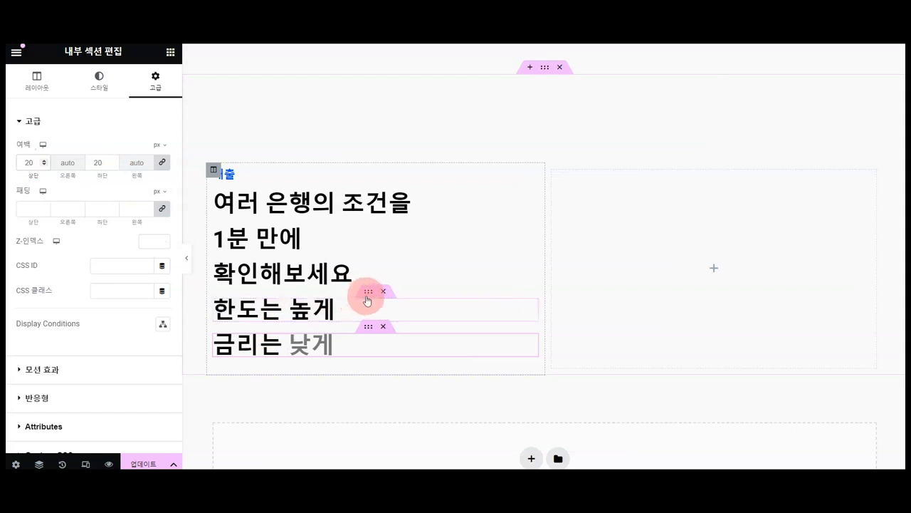
# Step: Unlink the margins of the "한도는 높게" inner section and set its top margin to 100 px
pyautogui.click(368, 298)
pyautogui.click(213, 174)
pyautogui.click(150, 79)
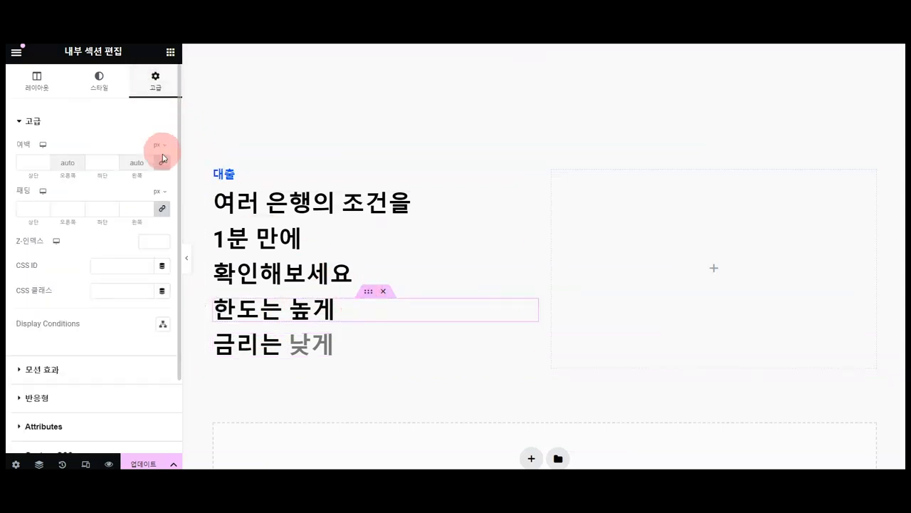
pyautogui.click(163, 164)
pyautogui.click(20, 167)
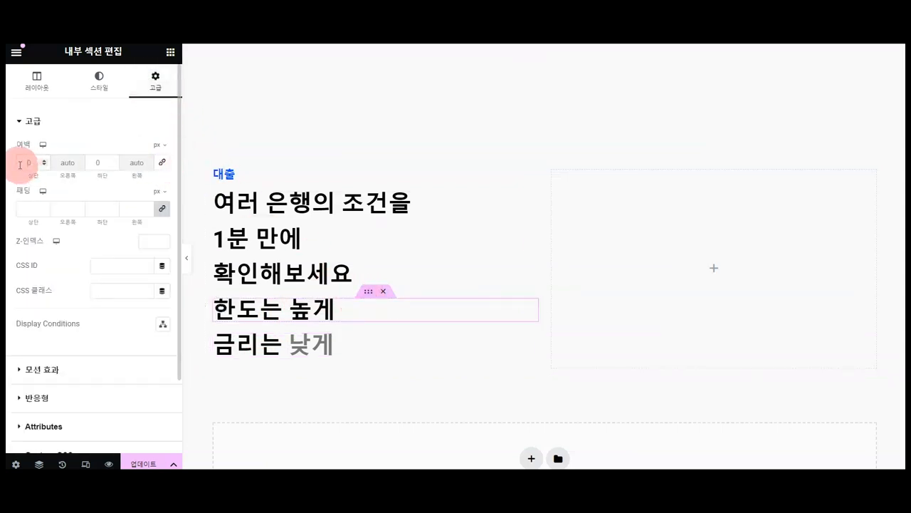
pyautogui.write('100')
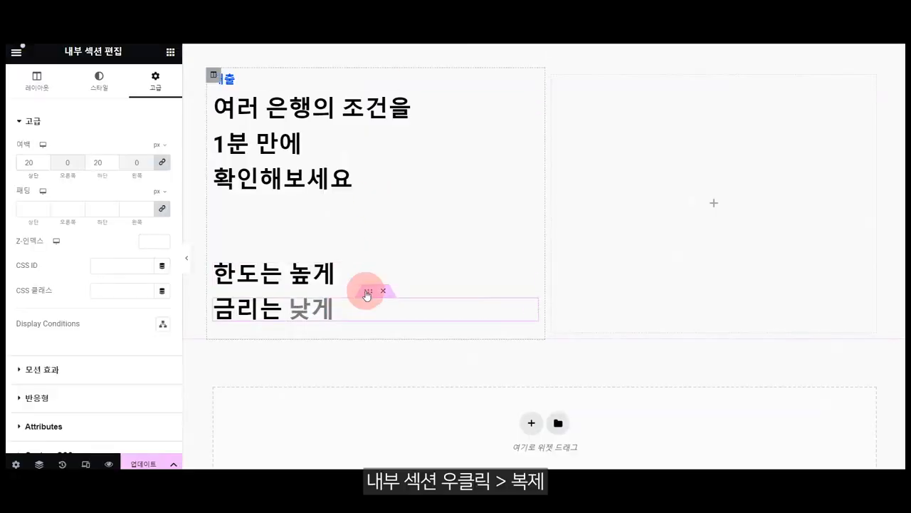
# Step: Duplicate the "금리는 낮게" inner section and change the copy's headings to "부담을" and "적게."
pyautogui.rightClick(366, 293)
pyautogui.click(400, 233)
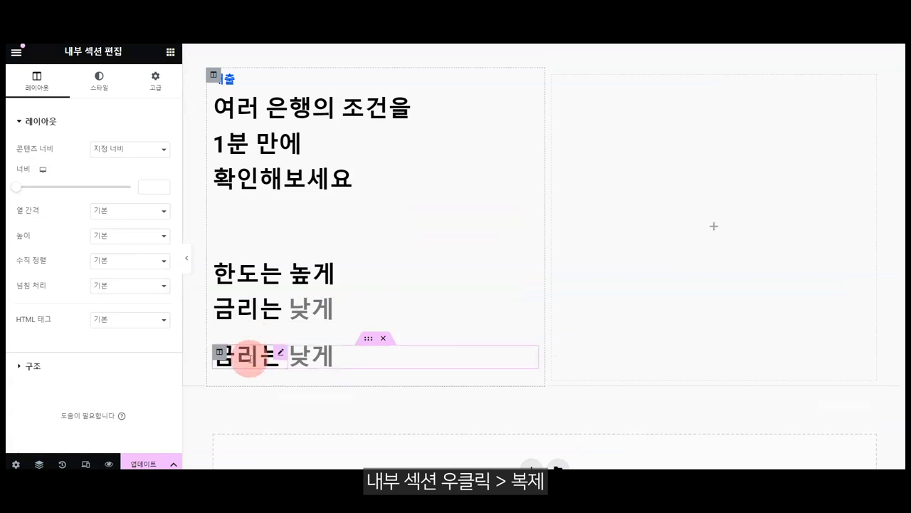
pyautogui.click(244, 359)
pyautogui.moveTo(99, 173); pyautogui.dragTo(7, 173)
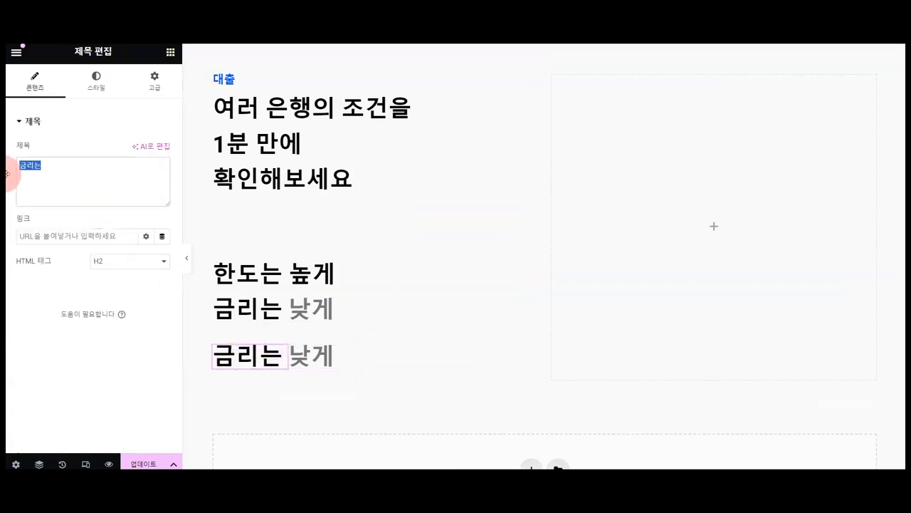
pyautogui.write('부담')
pyautogui.write('을')
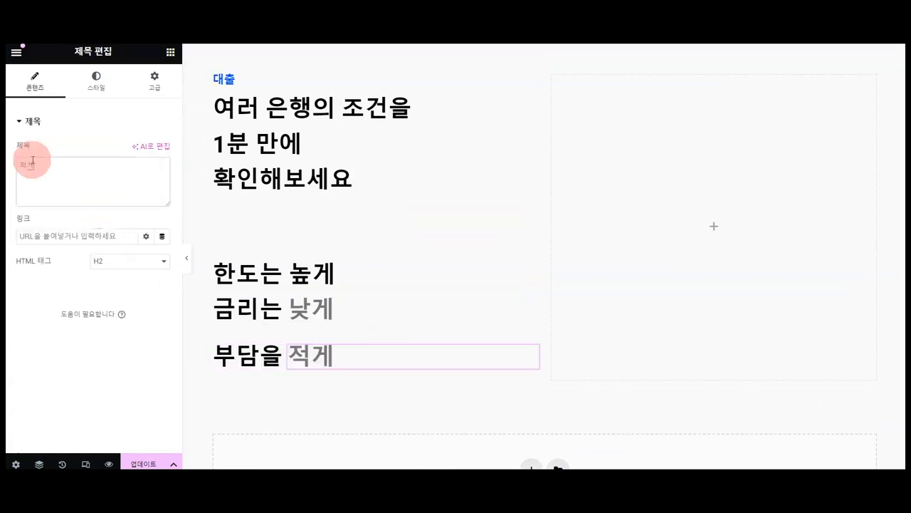
pyautogui.write('.')
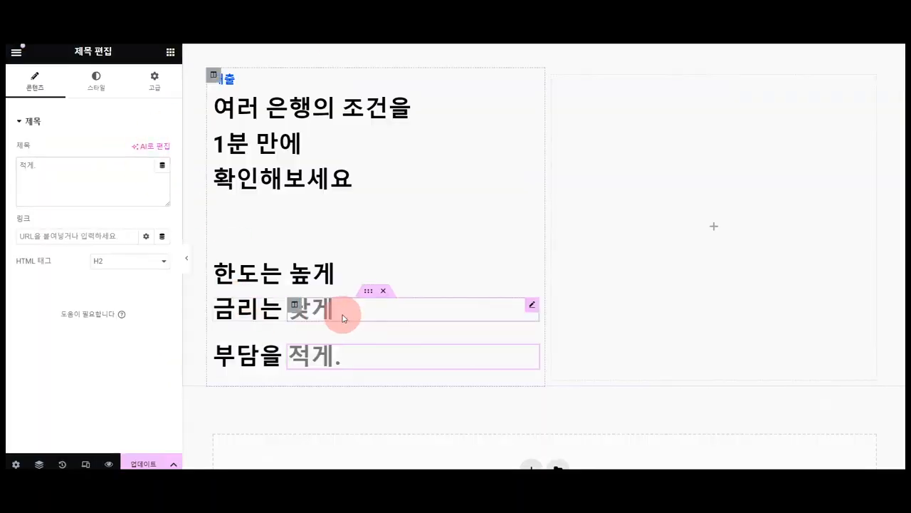
# Step: Add a comma at the end of the "낮게" heading and of the "한도는 높게" heading
pyautogui.click(342, 318)
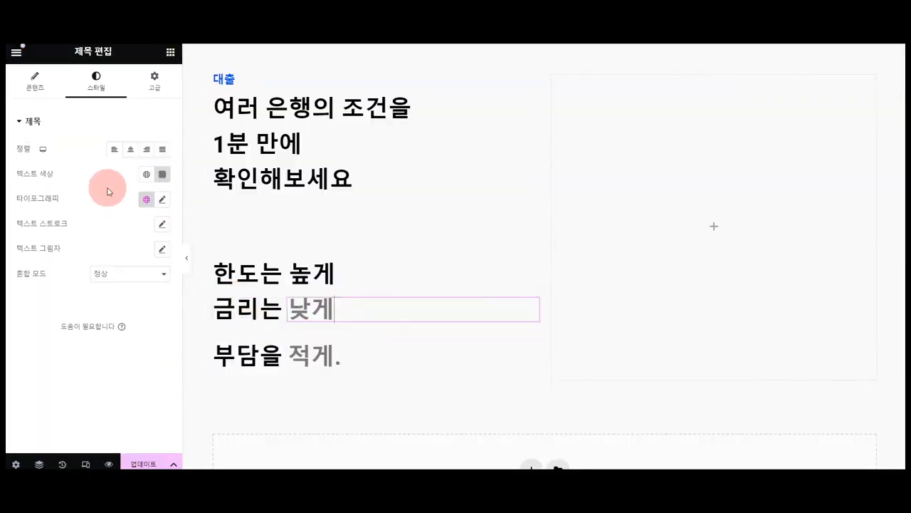
pyautogui.click(39, 80)
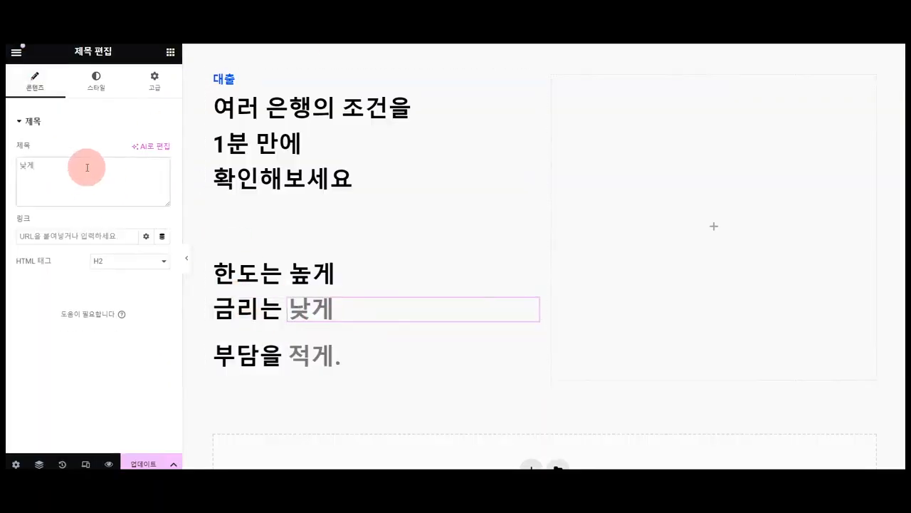
pyautogui.write(',')
pyautogui.click(336, 274)
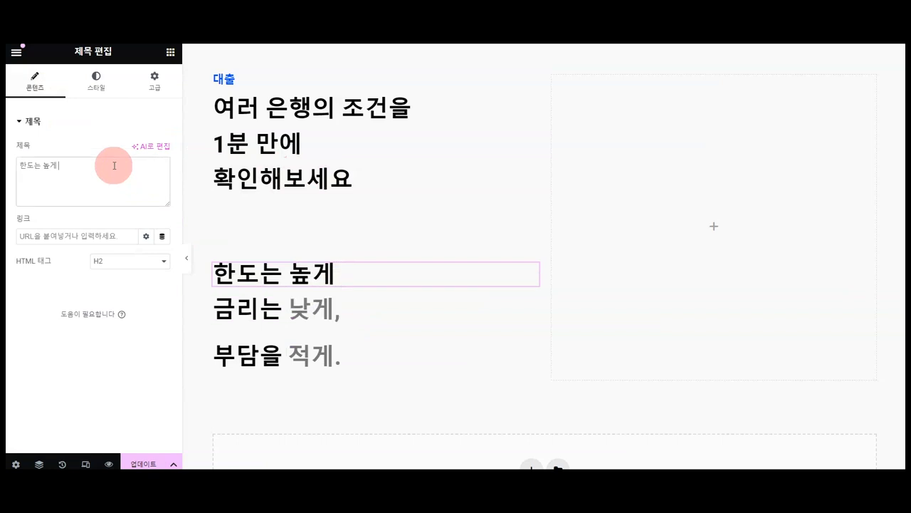
pyautogui.write(',')
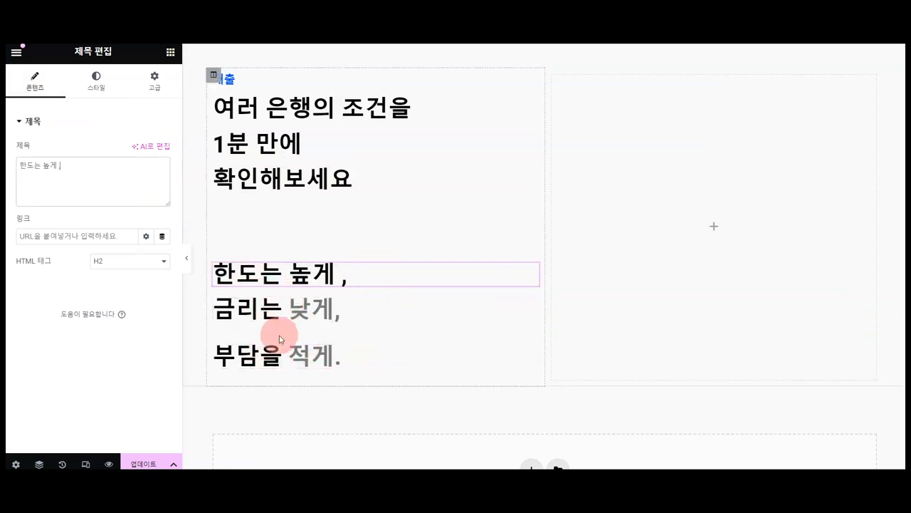
# Step: Set the top margin of the "부담을 적게." inner section to 0 px
pyautogui.click(363, 290)
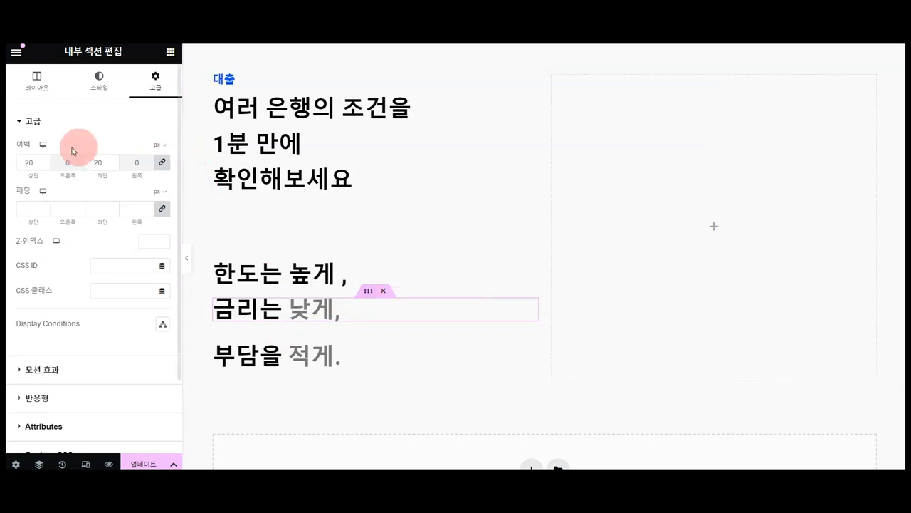
pyautogui.click(367, 340)
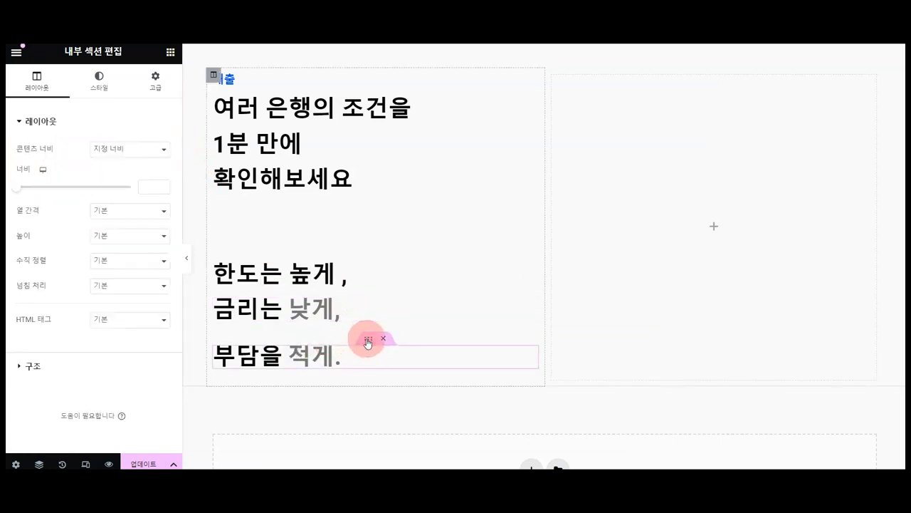
pyautogui.click(153, 82)
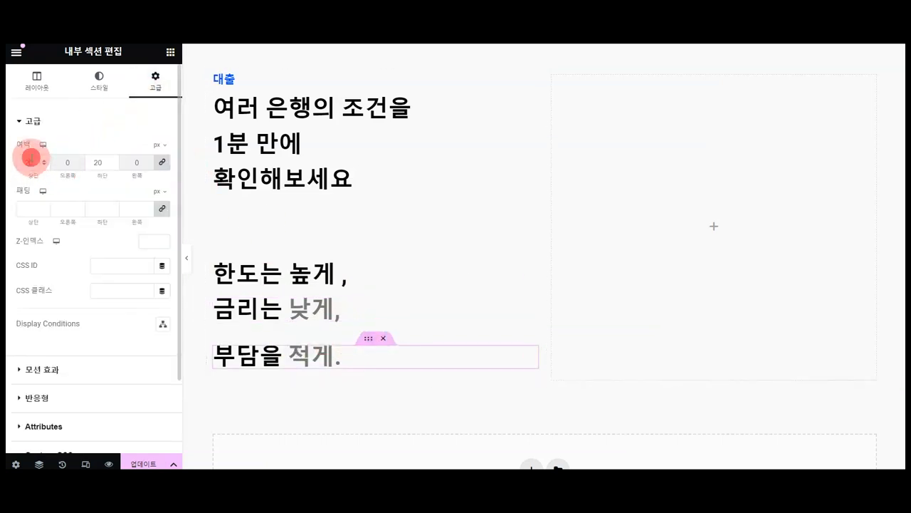
pyautogui.write('0')
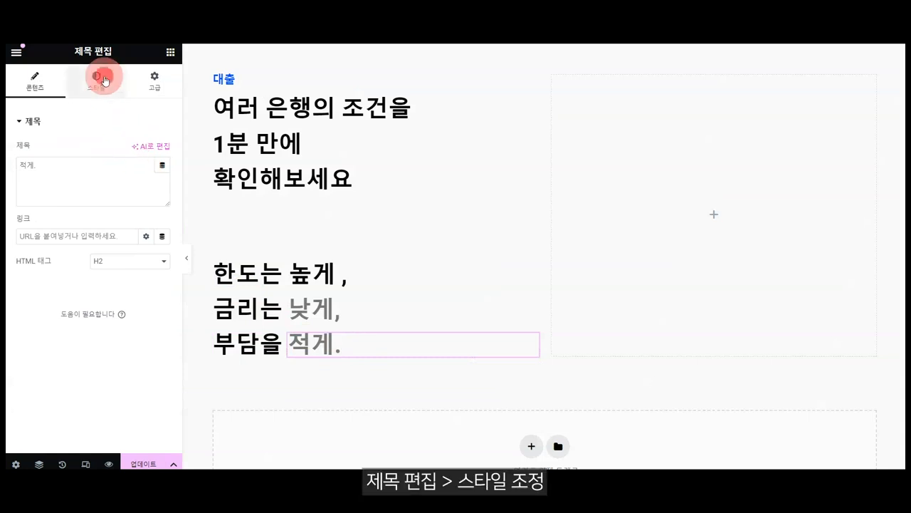
# Step: Set the text color of the "적게." heading to #B5B5B5
pyautogui.click(96, 80)
pyautogui.click(162, 174)
pyautogui.click(98, 249)
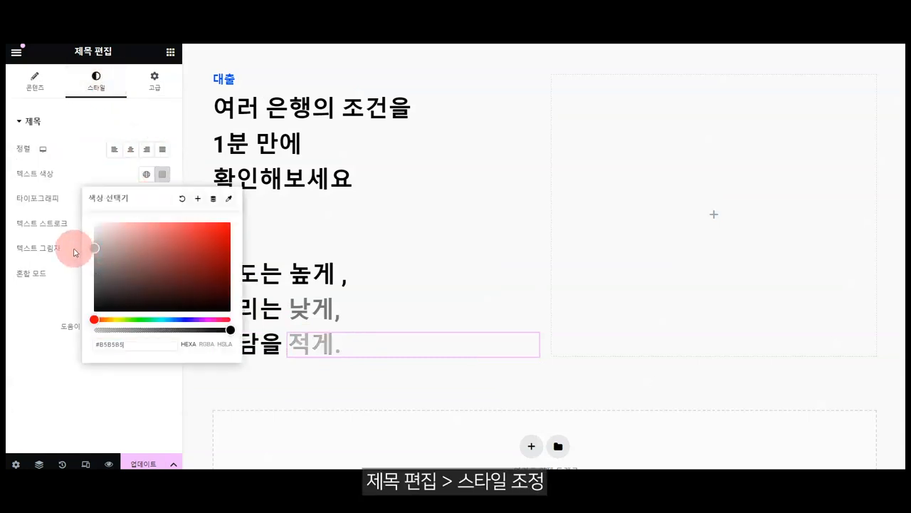
pyautogui.click(100, 388)
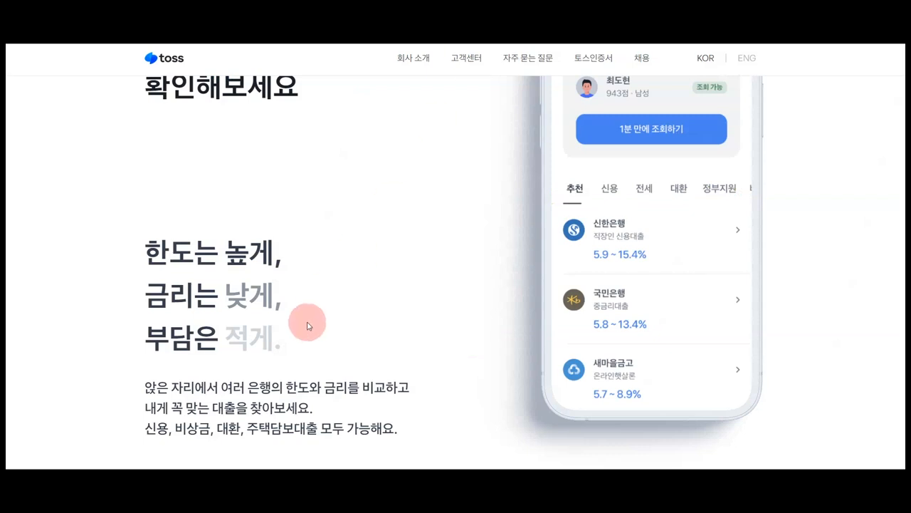
# Step: Copy the three-line loan description below the title lines on the Toss reference page
pyautogui.scroll(-2, 308, 326)
pyautogui.moveTo(428, 339); pyautogui.dragTo(147, 295)
pyautogui.hotkey('ctrl', 'c')
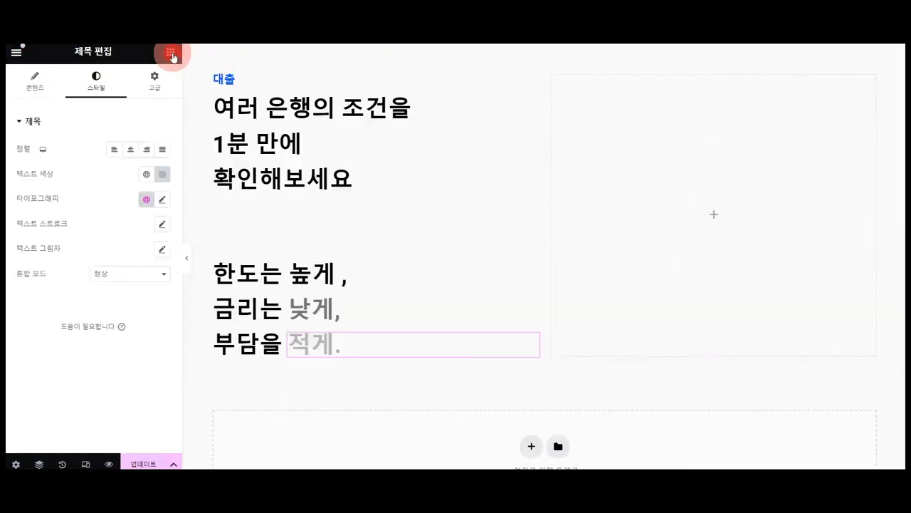
# Step: Add a heading widget below "부담을" in the last inner section of the Elementor page
pyautogui.click(171, 56)
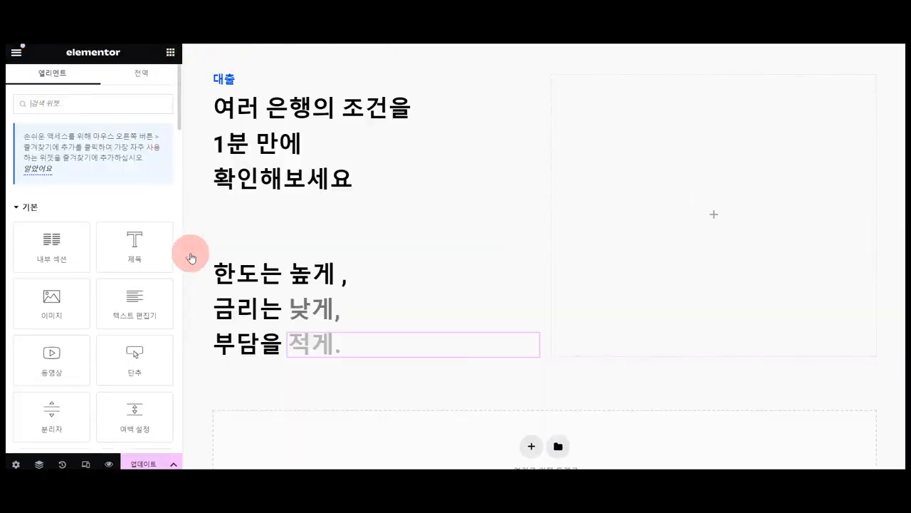
pyautogui.moveTo(134, 245); pyautogui.dragTo(269, 360)
pyautogui.scroll(-2, 332, 346)
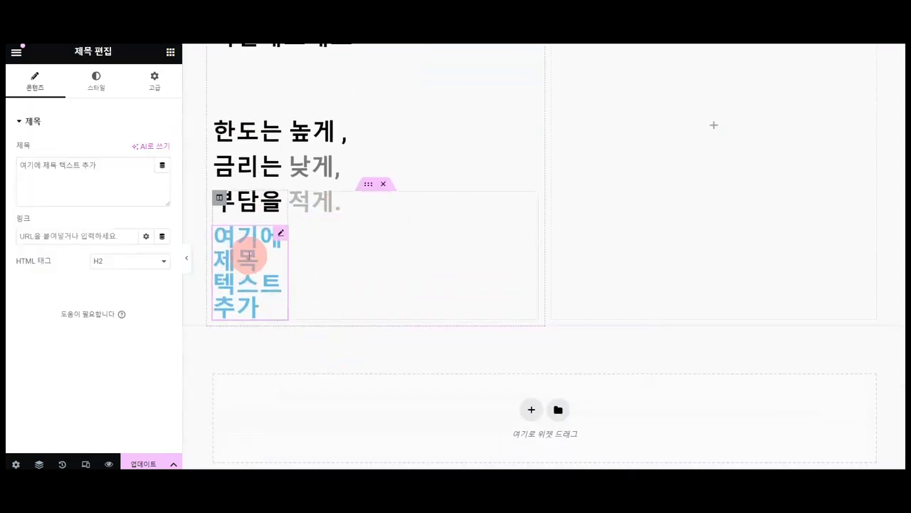
# Step: Use the Navigator to move the new heading out of its column and place it directly below the "부담을 적게." inner section
pyautogui.rightClick(265, 258)
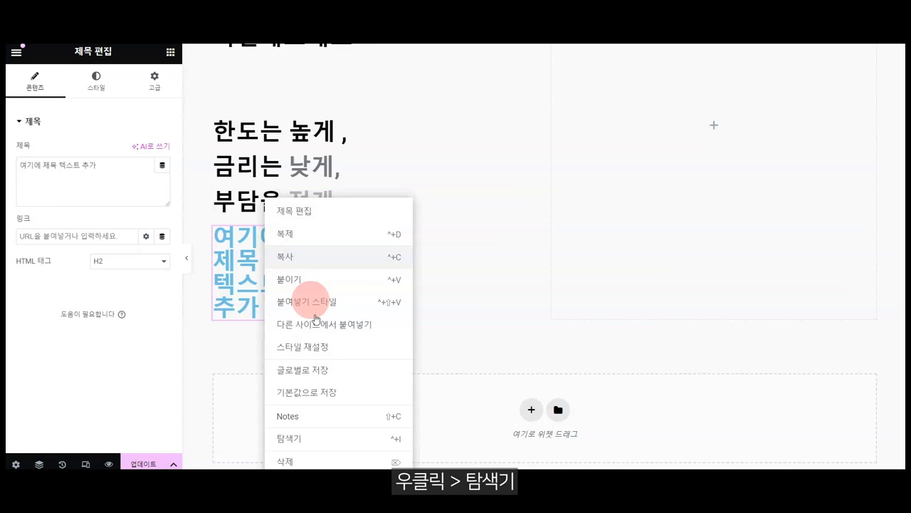
pyautogui.click(338, 437)
pyautogui.scroll(-5, 840, 239)
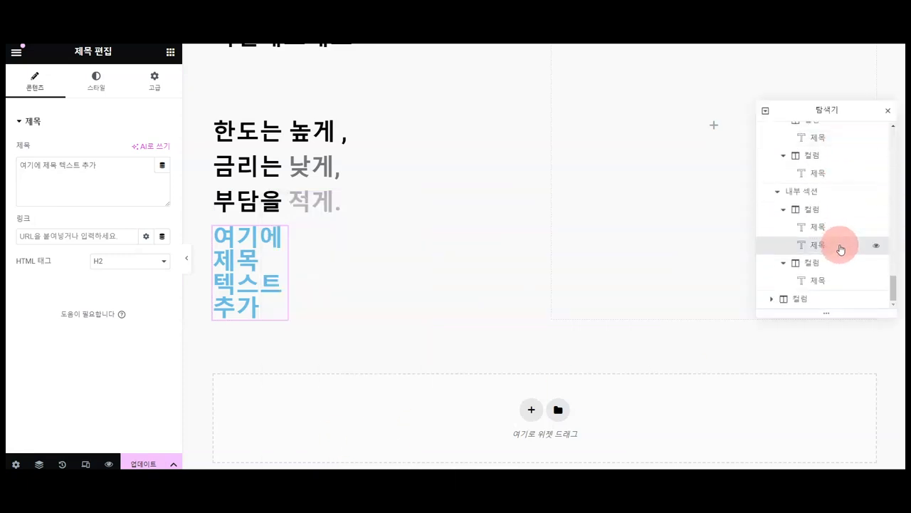
pyautogui.moveTo(839, 246); pyautogui.dragTo(792, 228)
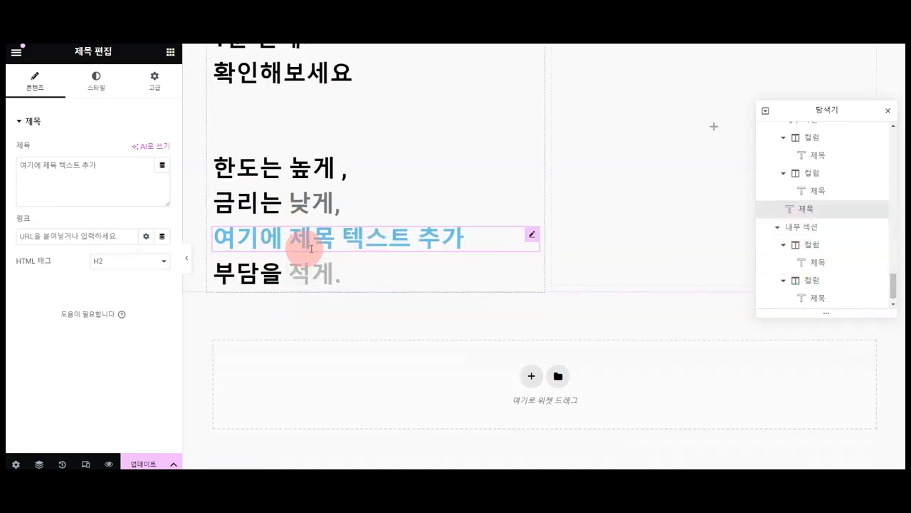
pyautogui.moveTo(368, 258); pyautogui.dragTo(349, 245)
pyautogui.click(298, 274)
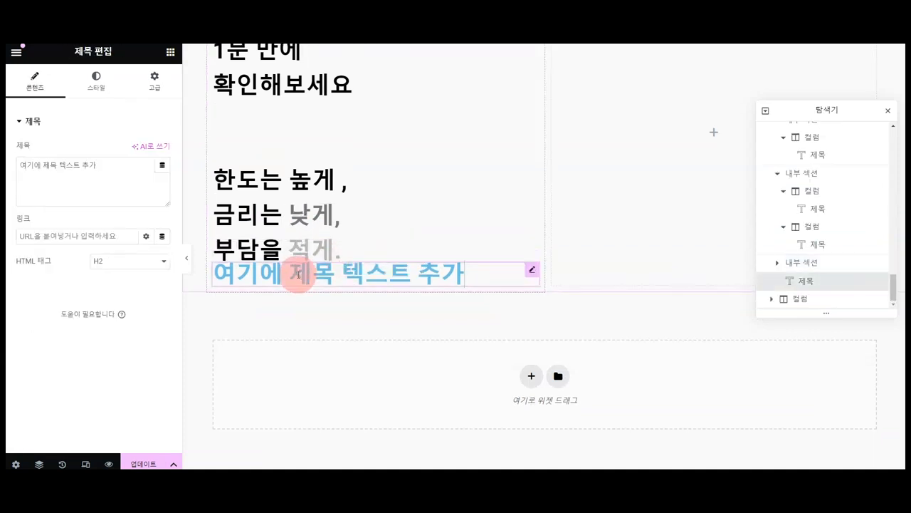
# Step: Replace the new heading's text with the copied loan description and insert a <br> line break after "비교하고"
pyautogui.moveTo(121, 170); pyautogui.dragTo(4, 171)
pyautogui.hotkey('ctrl', 'v')
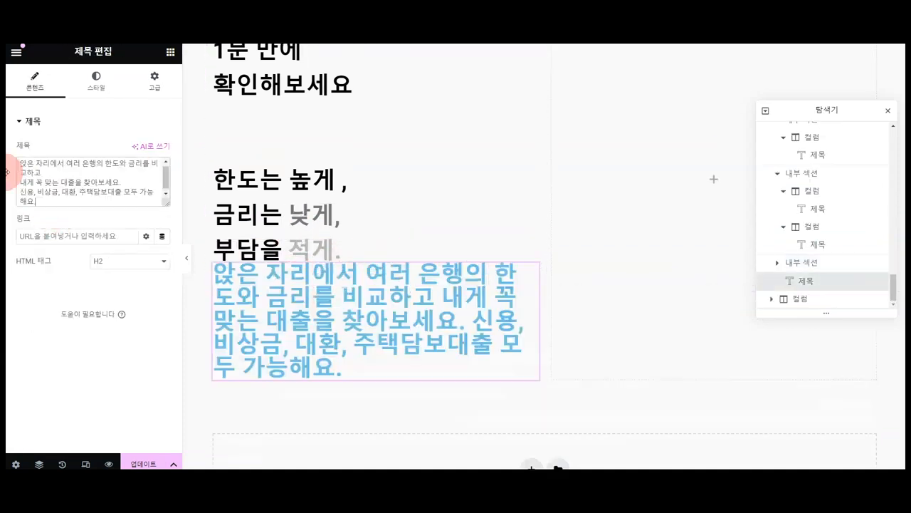
pyautogui.click(412, 311)
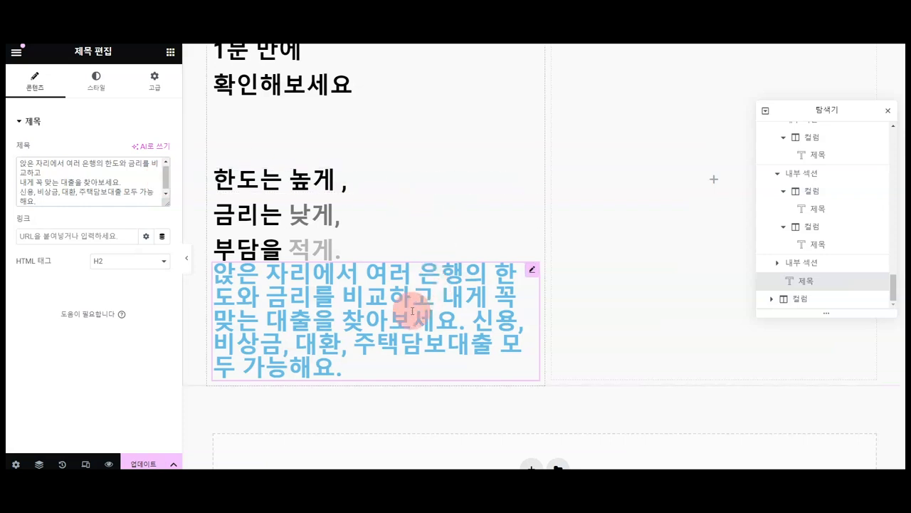
pyautogui.click(151, 179)
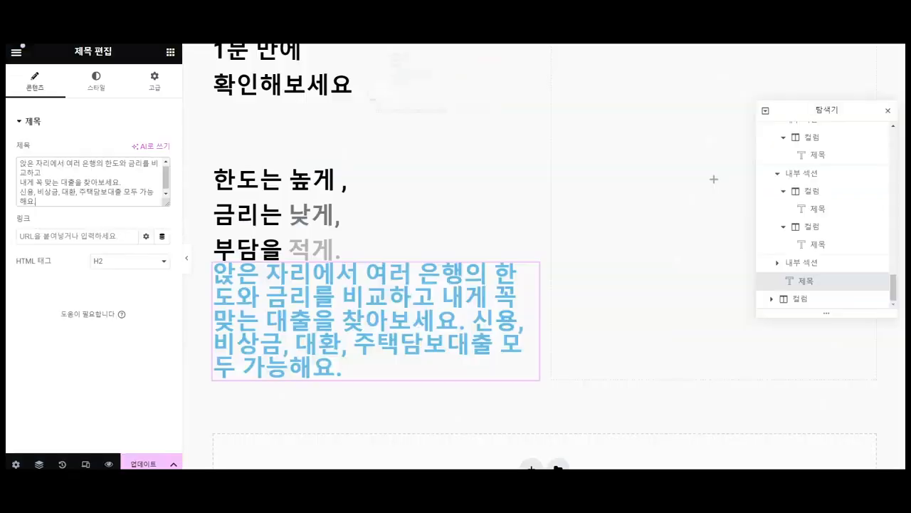
pyautogui.click(99, 169)
pyautogui.write('<')
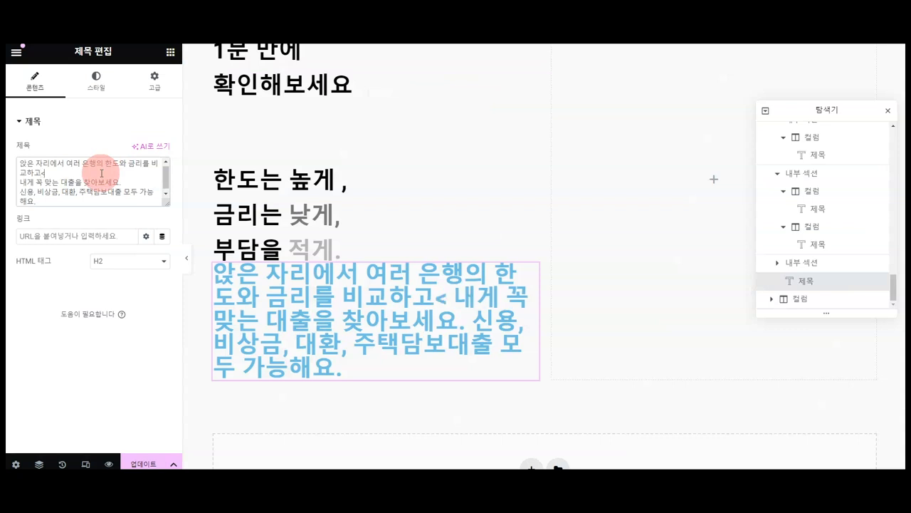
pyautogui.write('br>')
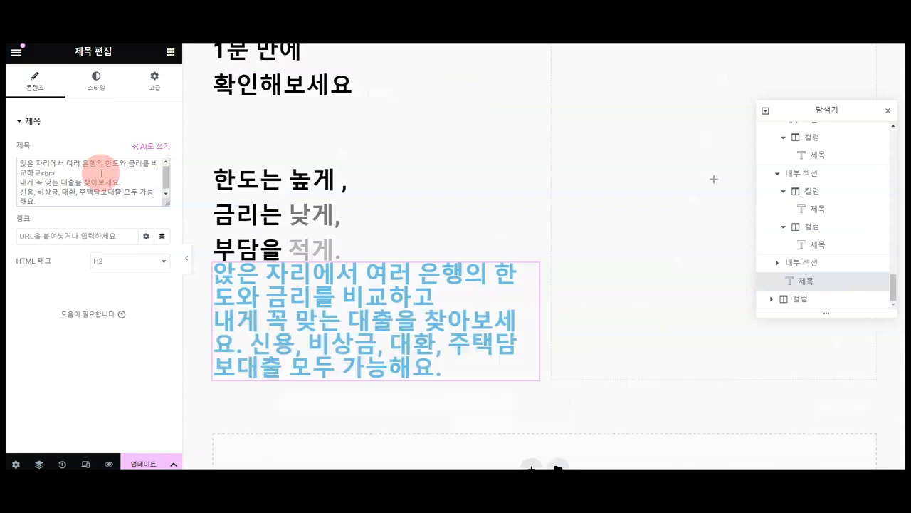
# Step: Insert a <br> line break after "찾아보세요." in the loan description heading
pyautogui.write('<br>')
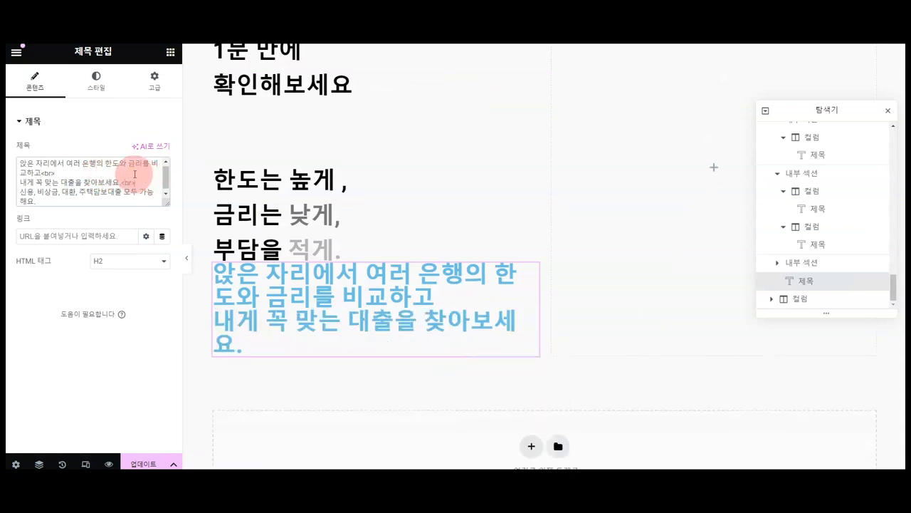
# Step: Copy the "송금 전 토스가 알아서…" description heading and paste its style onto the loan description heading
pyautogui.scroll(1, 338, 197)
pyautogui.scroll(8, 339, 198)
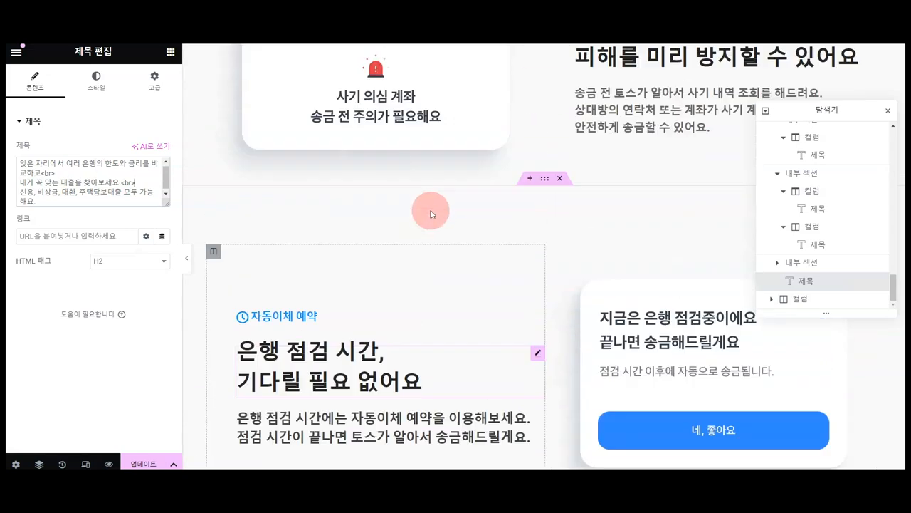
pyautogui.scroll(-1, 427, 209)
pyautogui.scroll(2, 431, 206)
pyautogui.scroll(1, 554, 154)
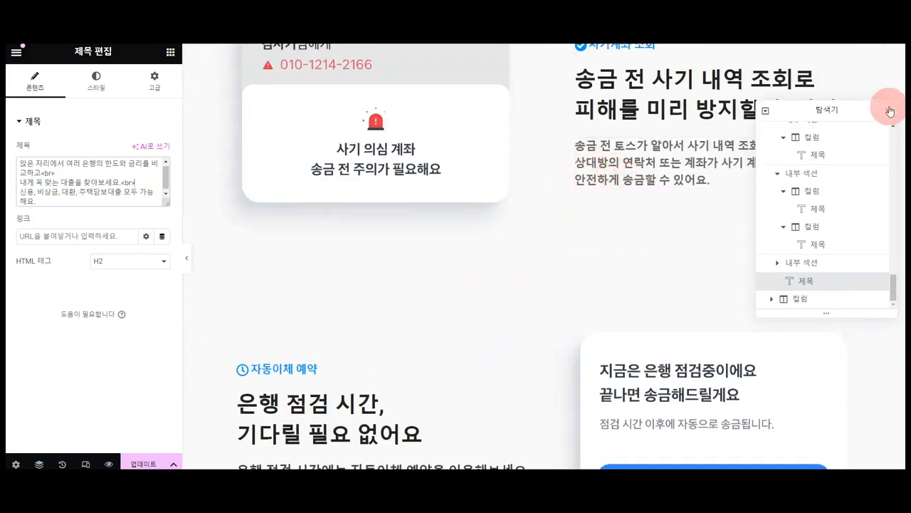
pyautogui.click(890, 110)
pyautogui.rightClick(641, 156)
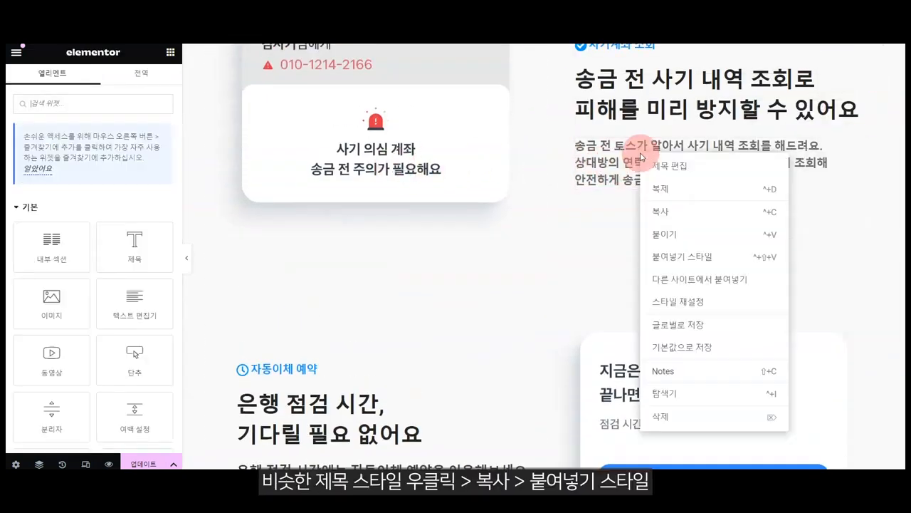
pyautogui.rightClick(610, 158)
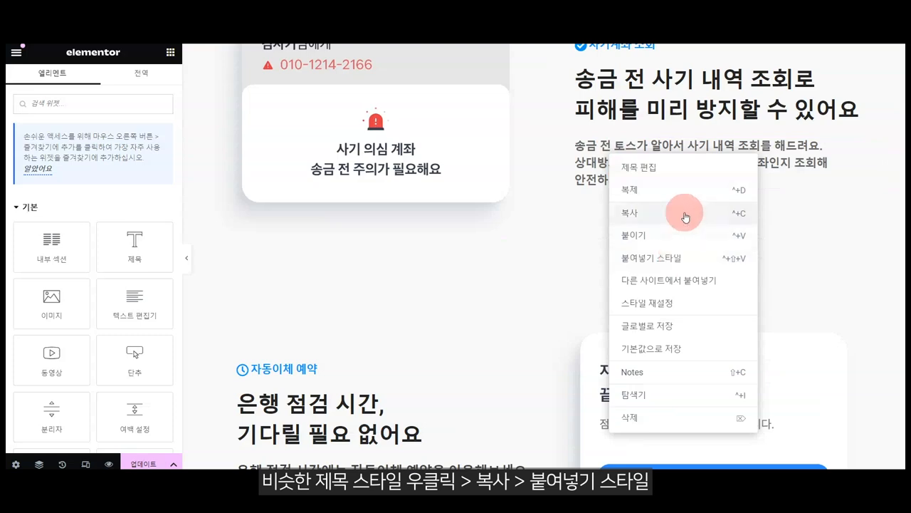
pyautogui.click(633, 211)
pyautogui.scroll(-10, 401, 254)
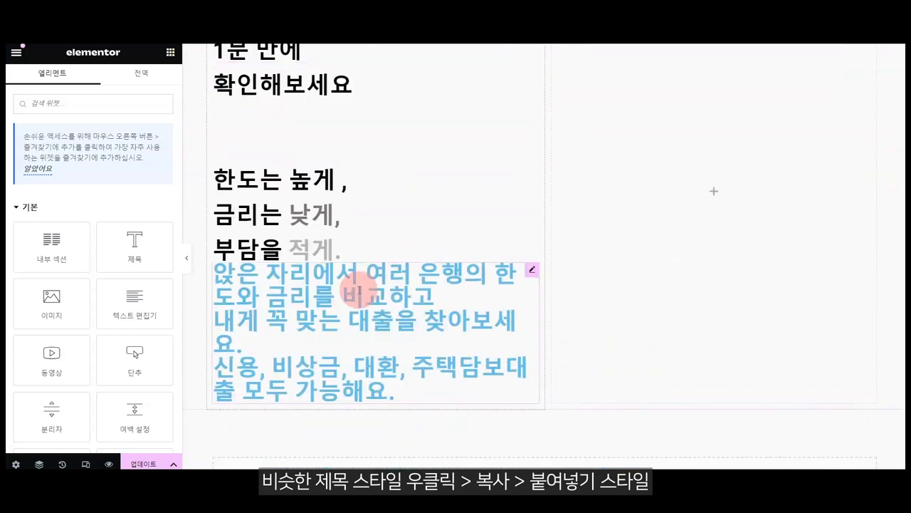
pyautogui.rightClick(359, 292)
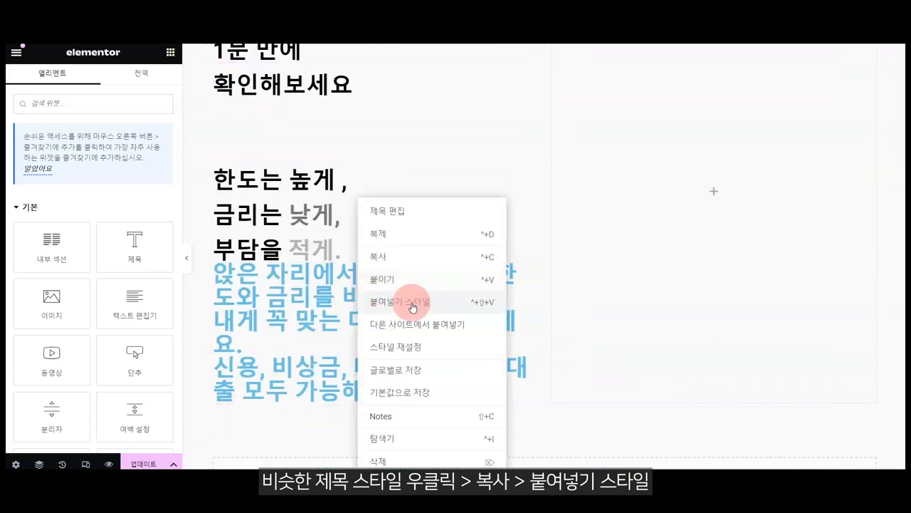
pyautogui.click(416, 304)
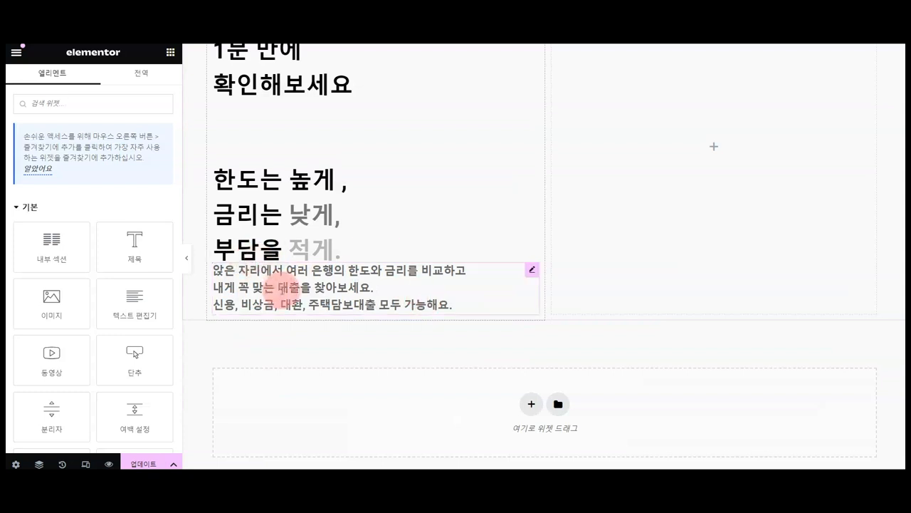
# Step: Unlink the loan description heading's margins, set its top margin to 30 px to match the Toss reference spacing, and update the page
pyautogui.click(283, 286)
pyautogui.click(135, 179)
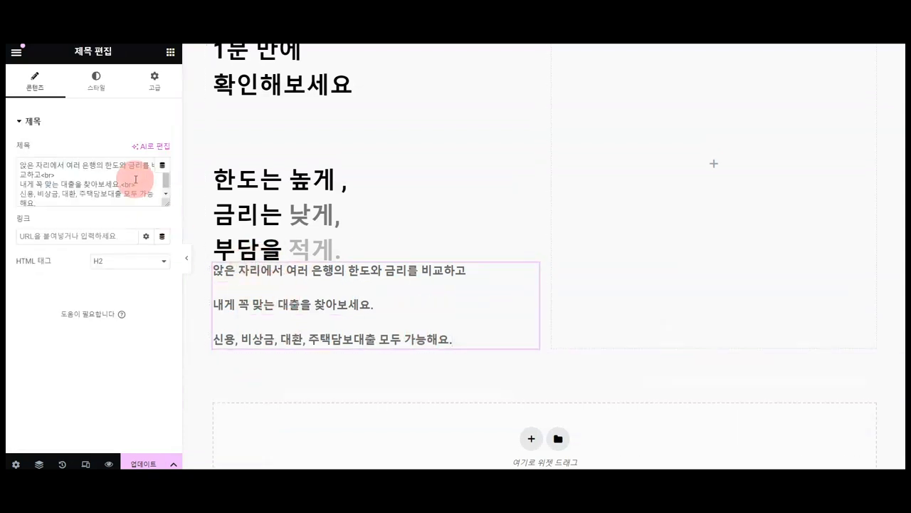
pyautogui.click(155, 84)
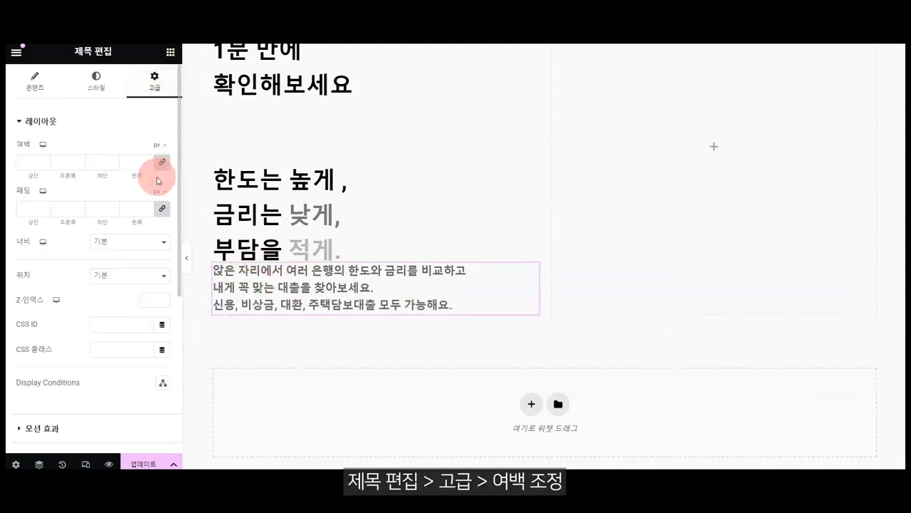
pyautogui.write('24')
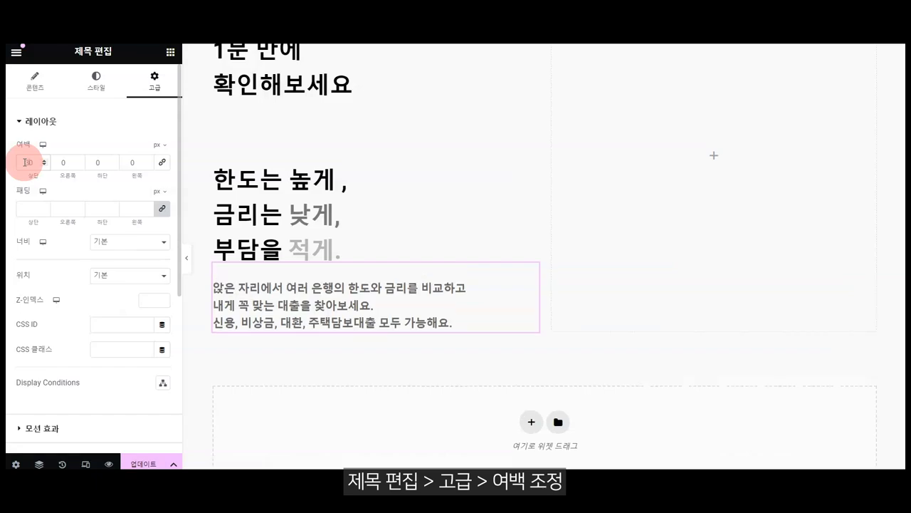
pyautogui.click(348, 115)
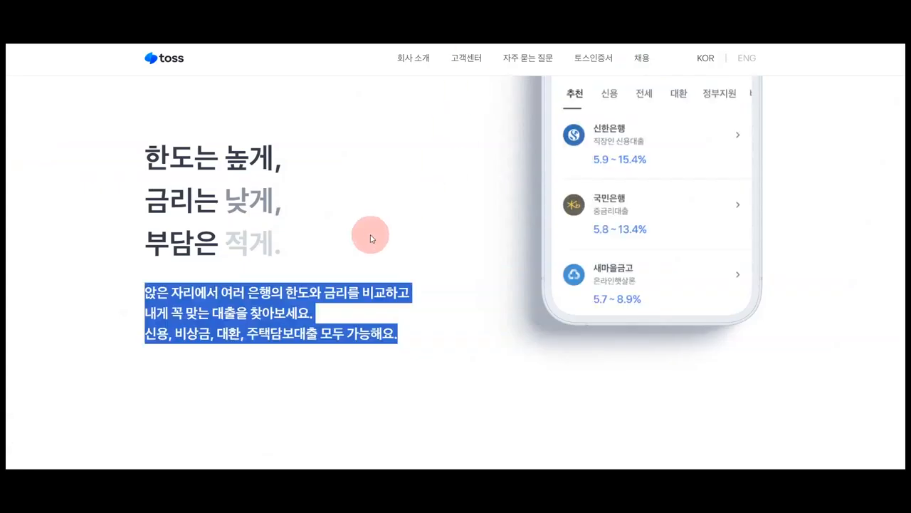
pyautogui.click(283, 249)
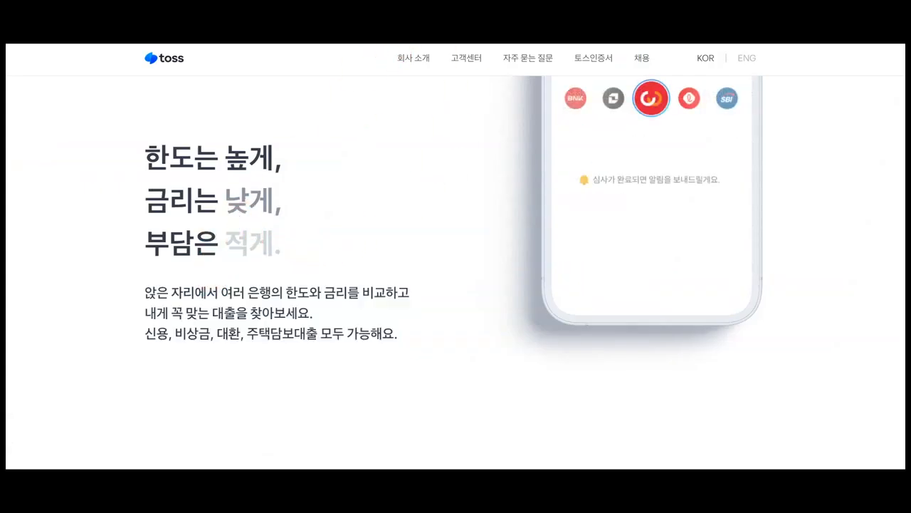
pyautogui.click(274, 278)
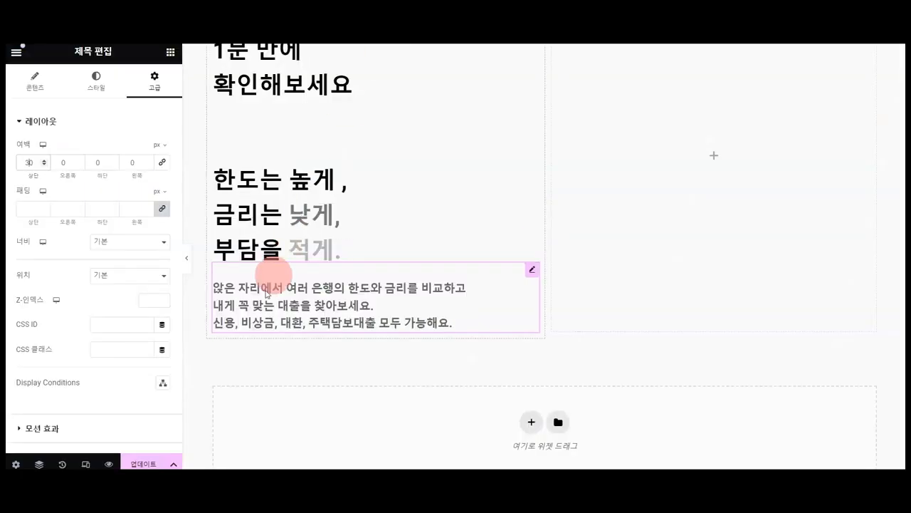
pyautogui.click(146, 462)
# Step: Add an image widget to the loan section's empty column and insert 1234.png from the media library
pyautogui.click(511, 361)
pyautogui.scroll(3, 511, 361)
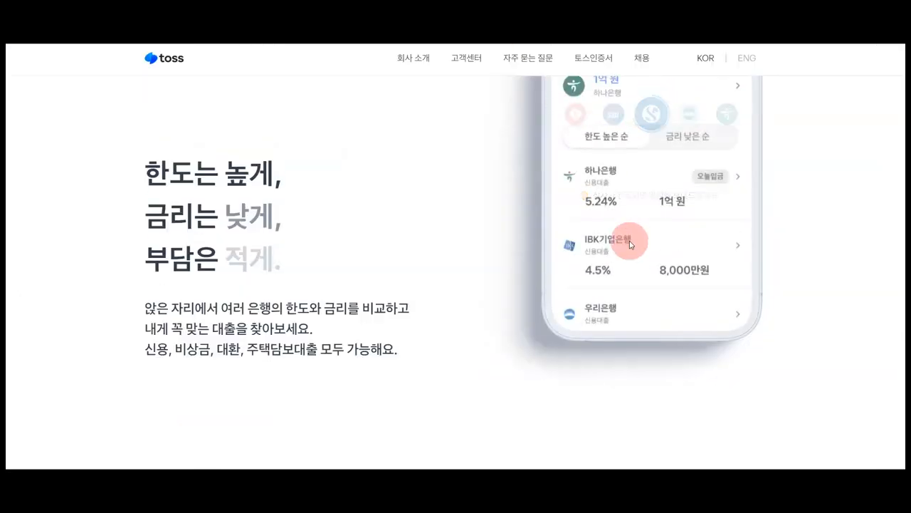
pyautogui.scroll(3, 630, 244)
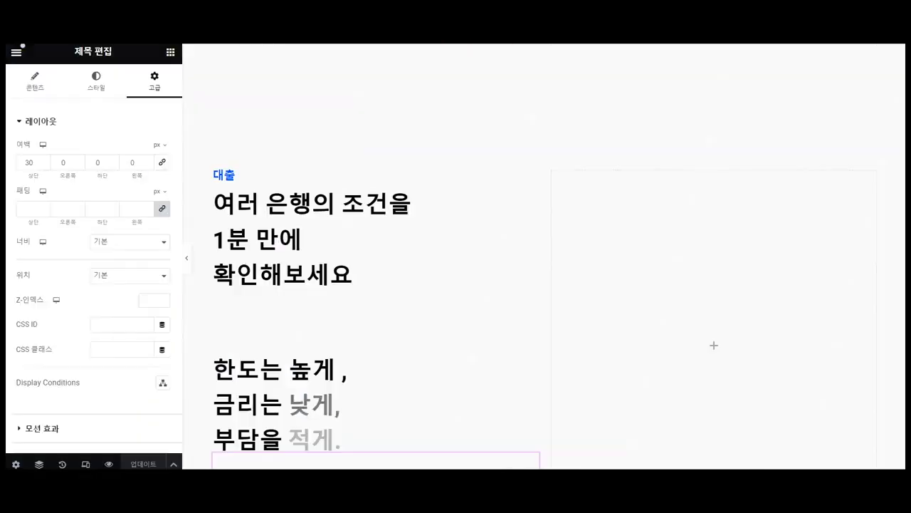
pyautogui.click(170, 52)
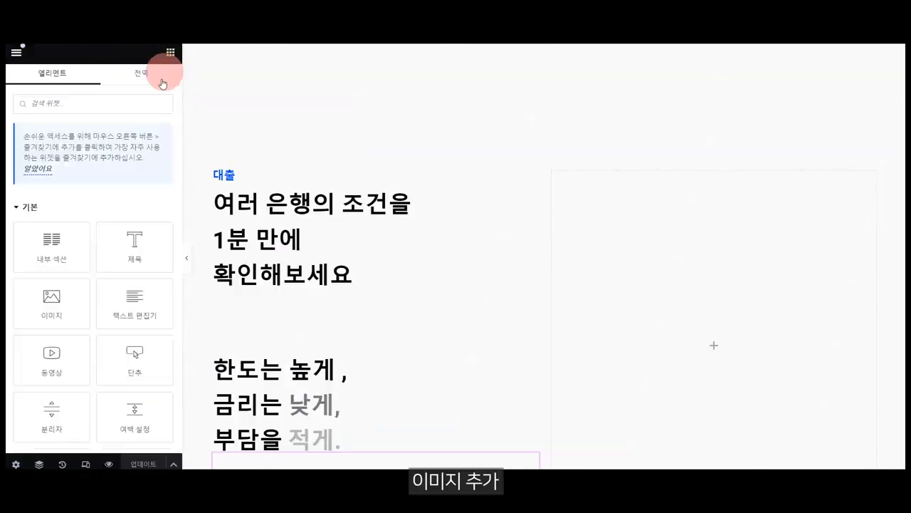
pyautogui.moveTo(52, 299); pyautogui.dragTo(643, 321)
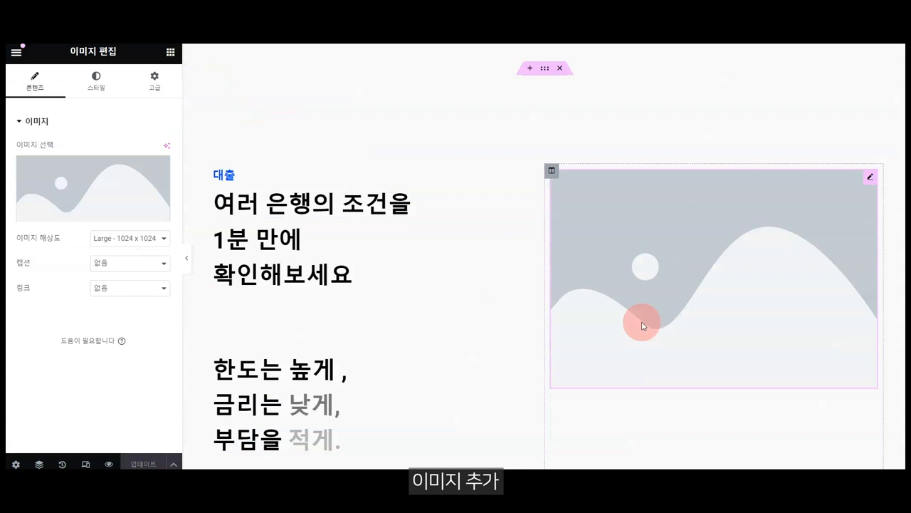
pyautogui.click(155, 189)
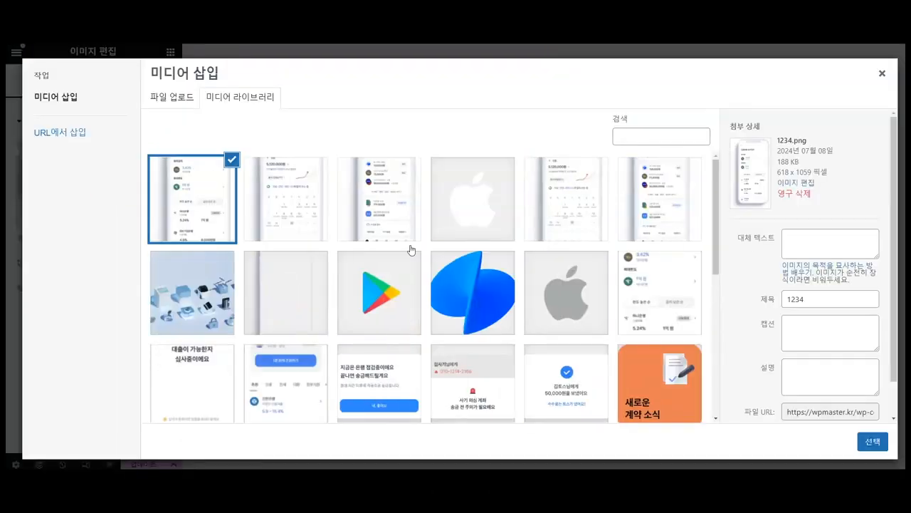
pyautogui.click(870, 442)
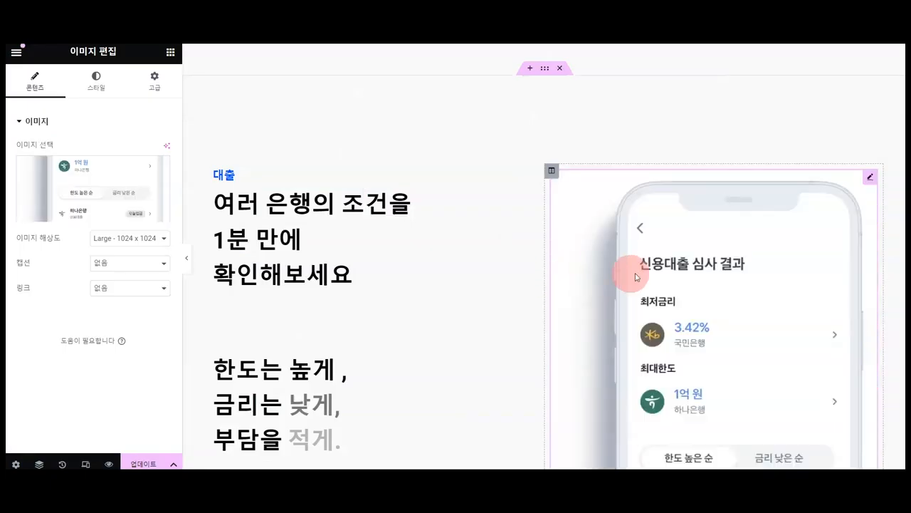
# Step: Give the loan section a classic background colored #FFFFFF to match the phone image's background
pyautogui.scroll(-3, 630, 274)
pyautogui.scroll(3, 579, 321)
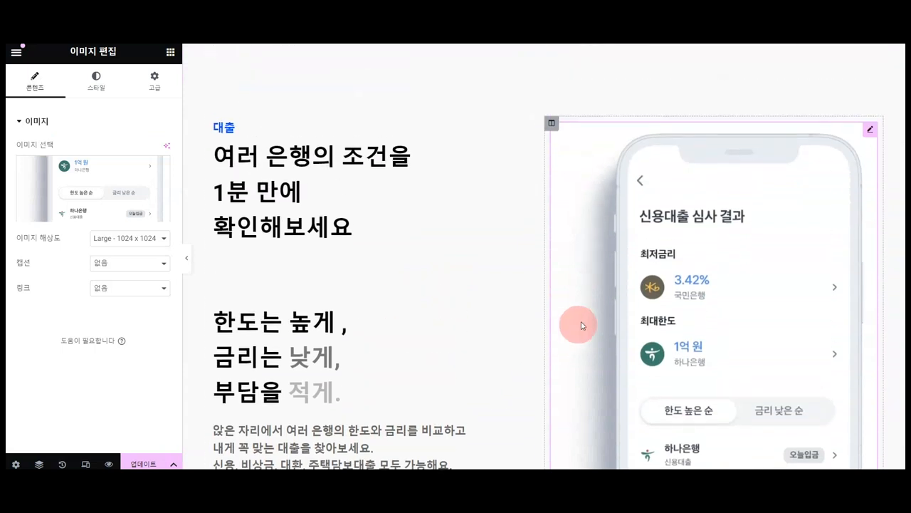
pyautogui.click(543, 69)
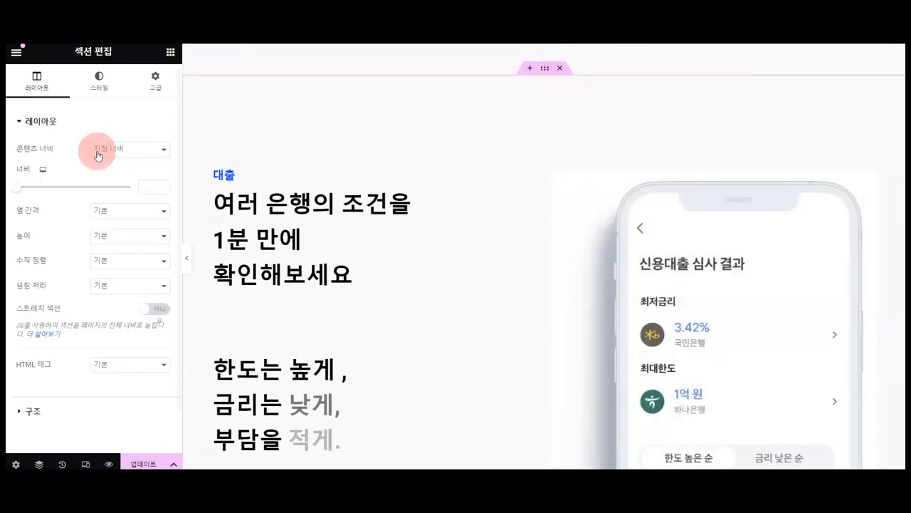
pyautogui.click(95, 77)
pyautogui.click(118, 176)
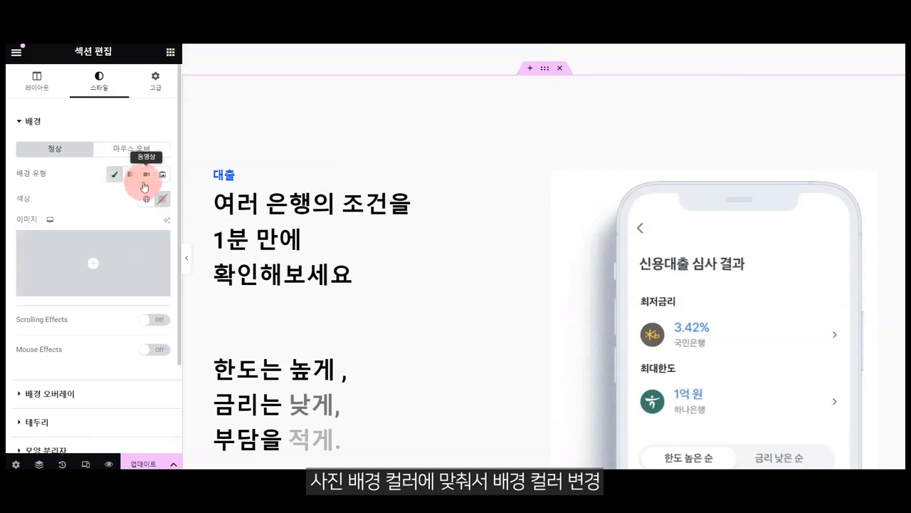
pyautogui.click(161, 202)
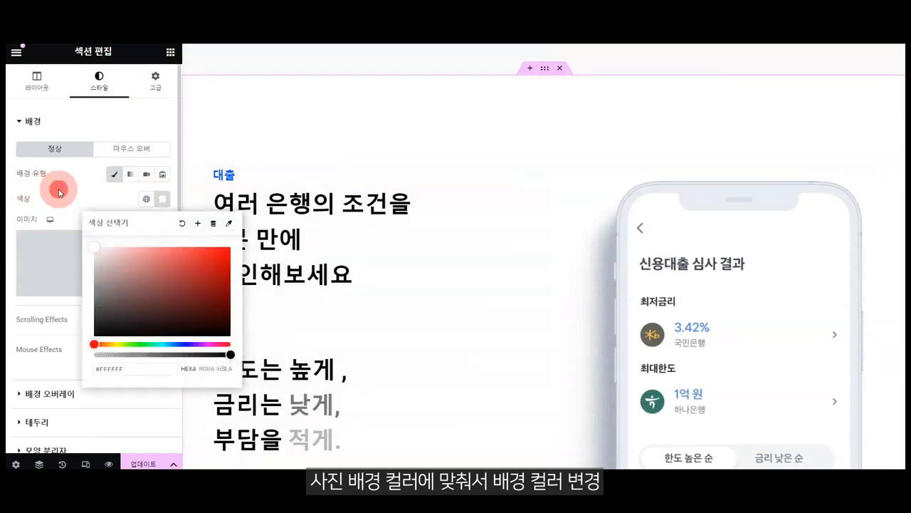
pyautogui.click(59, 192)
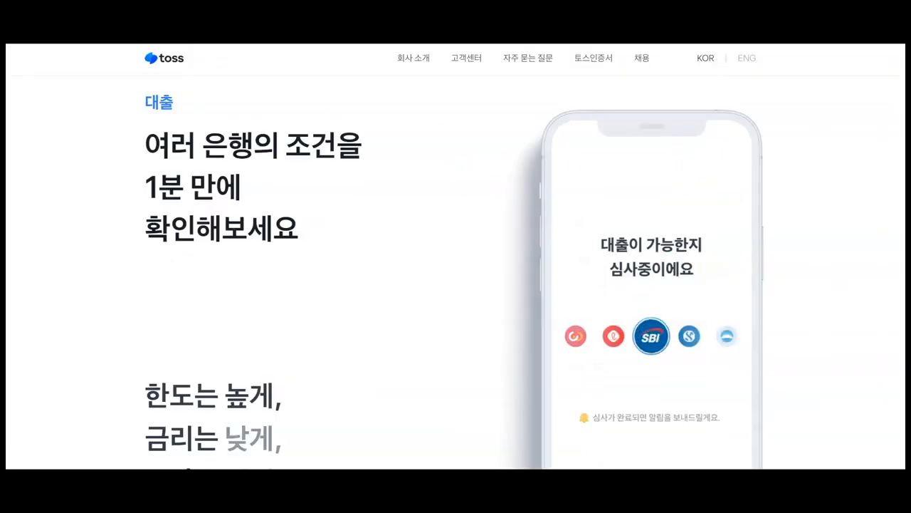
# Step: Compare the phone image with the Toss reference page and set its width to 83%
pyautogui.scroll(-1, 594, 154)
pyautogui.scroll(2, 596, 156)
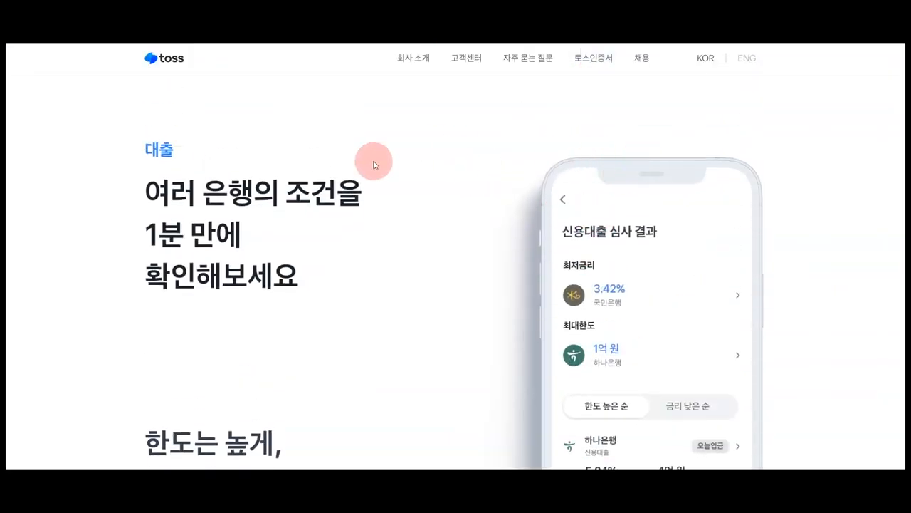
pyautogui.scroll(-6, 556, 276)
pyautogui.scroll(3, 430, 325)
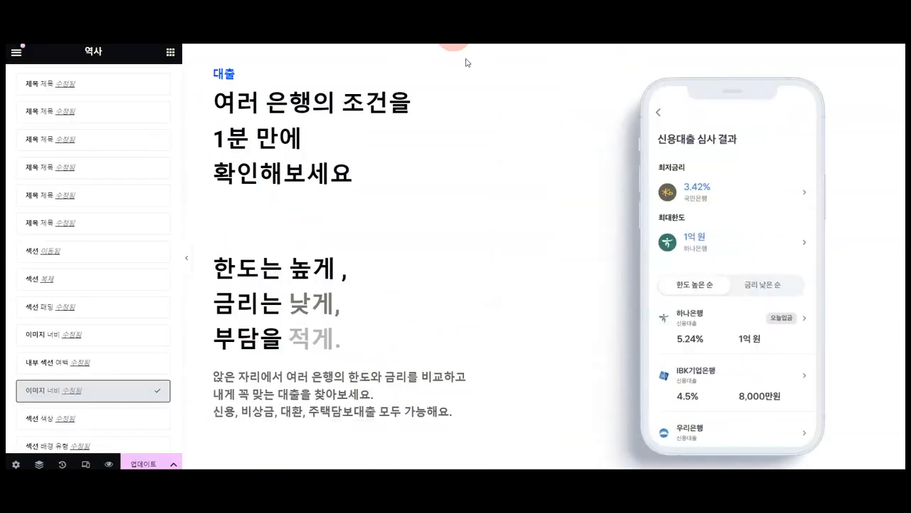
pyautogui.scroll(-1, 557, 181)
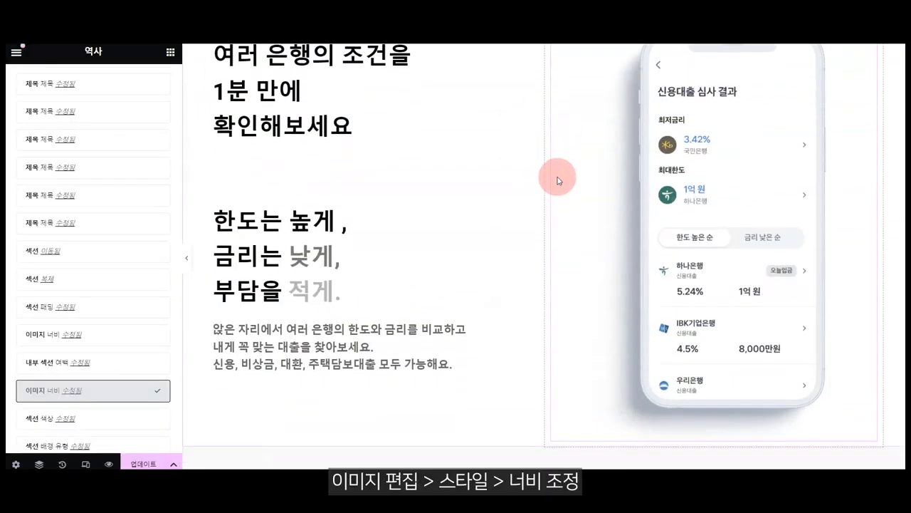
pyautogui.click(661, 166)
pyautogui.moveTo(97, 192); pyautogui.dragTo(114, 191)
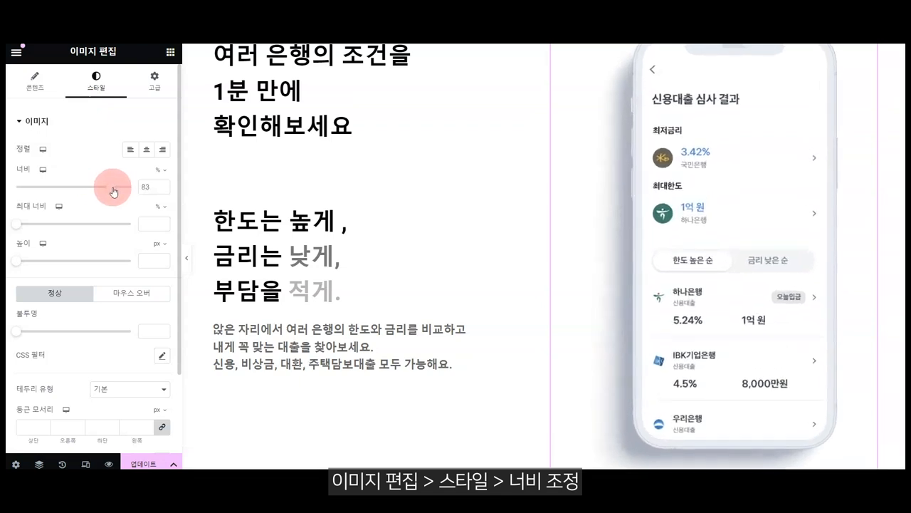
# Step: Set the top margin of the "한도는 높게," inner section to 150 px and compare the spacing with the Toss reference page
pyautogui.click(369, 207)
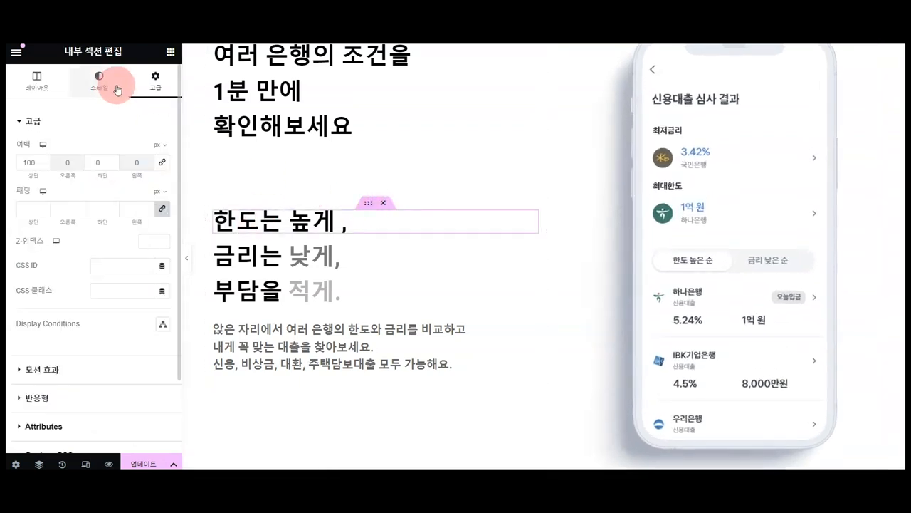
pyautogui.write('150')
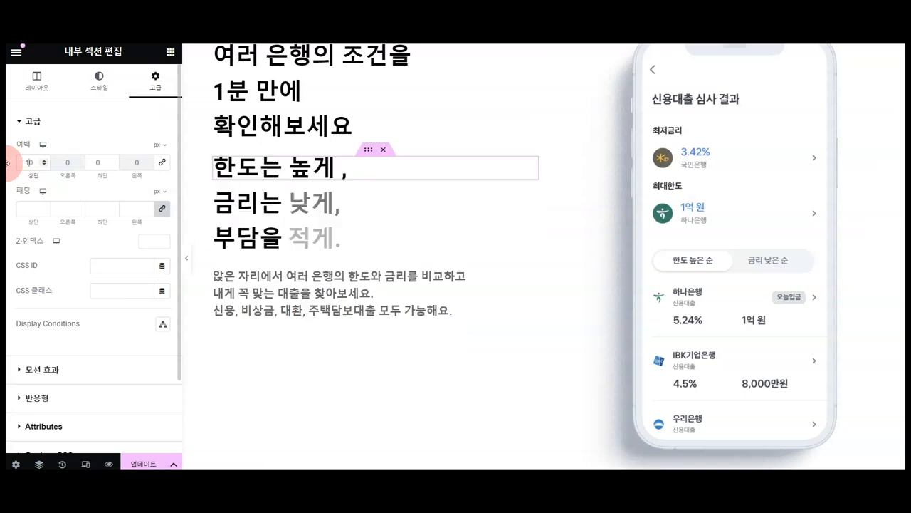
pyautogui.scroll(2, 346, 214)
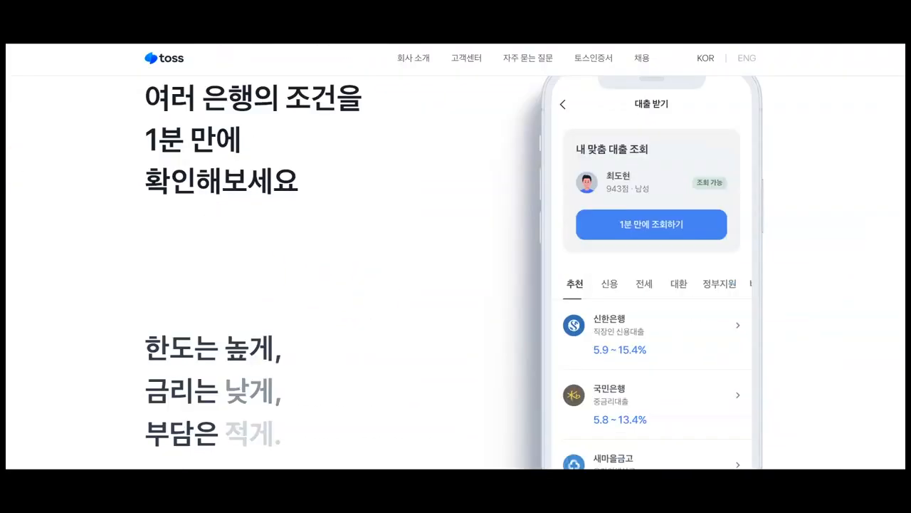
pyautogui.scroll(-3, 553, 130)
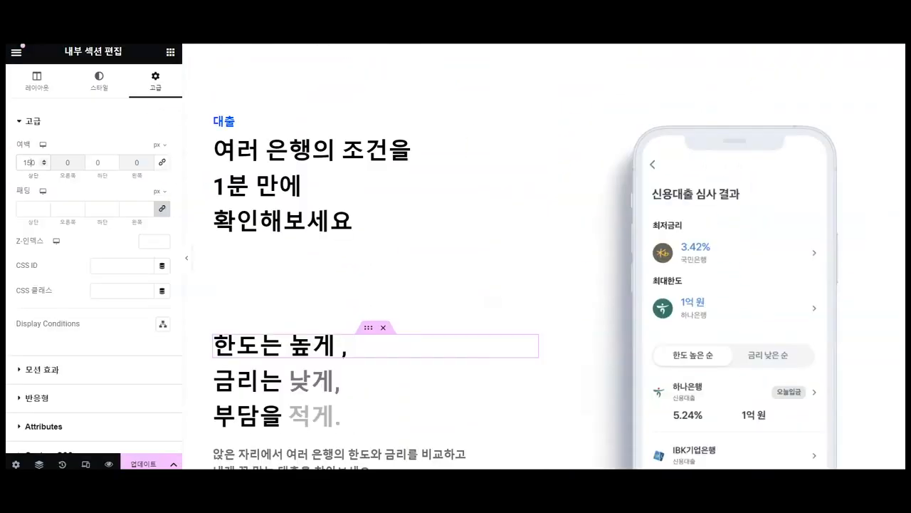
# Step: Reduce the phone image's width to 79%
pyautogui.scroll(-3, 539, 147)
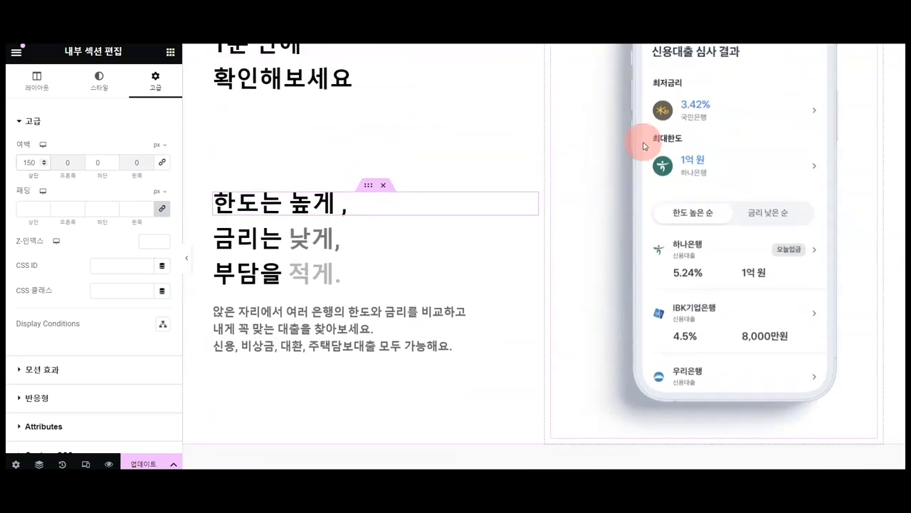
pyautogui.moveTo(113, 189); pyautogui.dragTo(106, 187)
pyautogui.scroll(1, 334, 250)
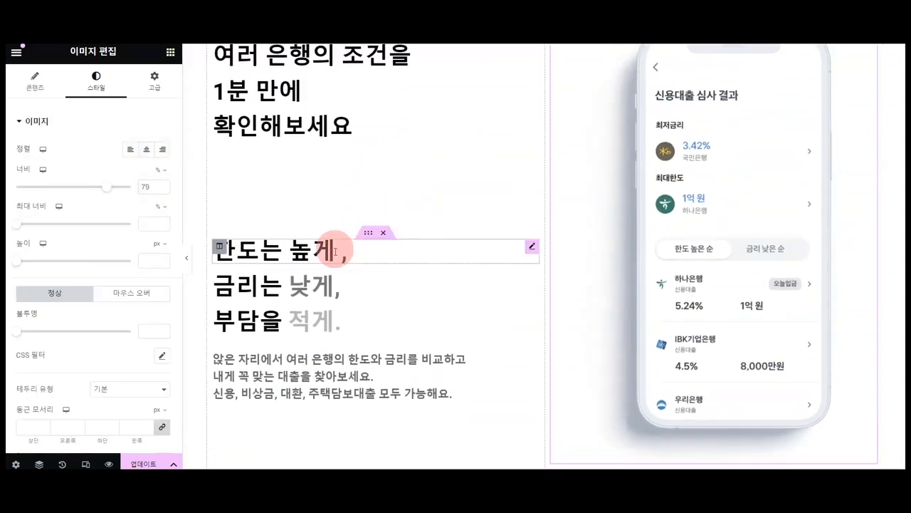
# Step: Set the top margin of the "한도는 높게," inner section to 200 px and compare the spacing with the Toss reference page
pyautogui.click(368, 232)
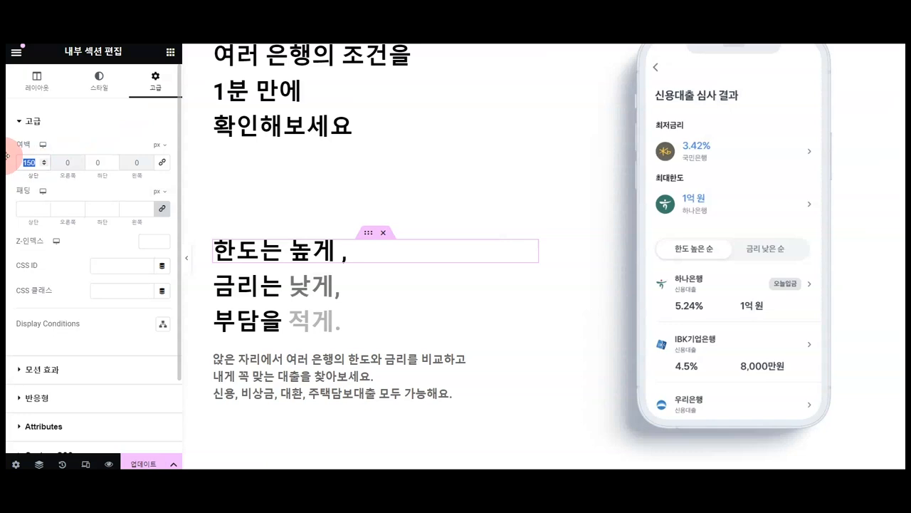
pyautogui.write('200')
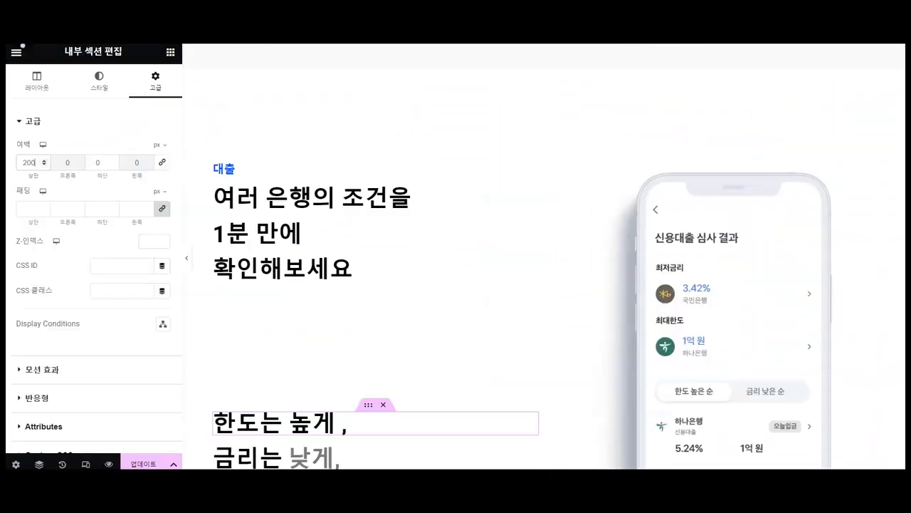
pyautogui.scroll(-4, 556, 401)
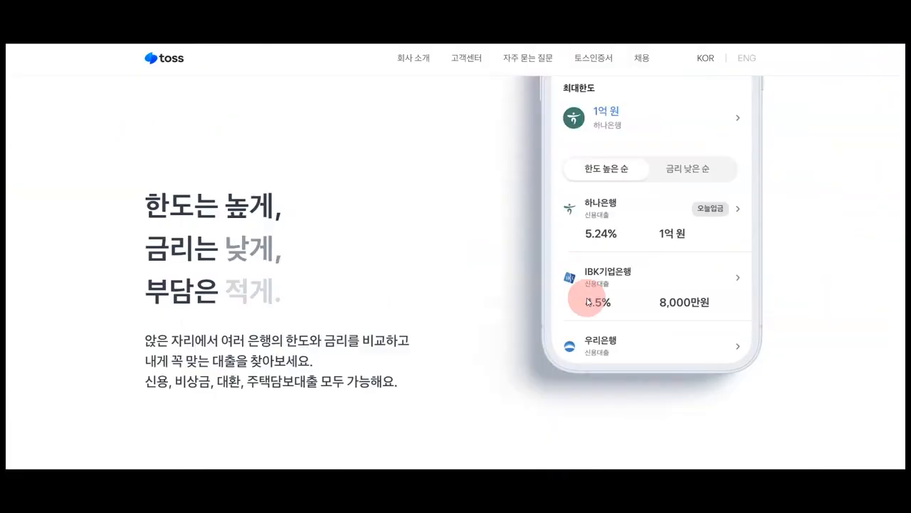
pyautogui.scroll(-3, 583, 300)
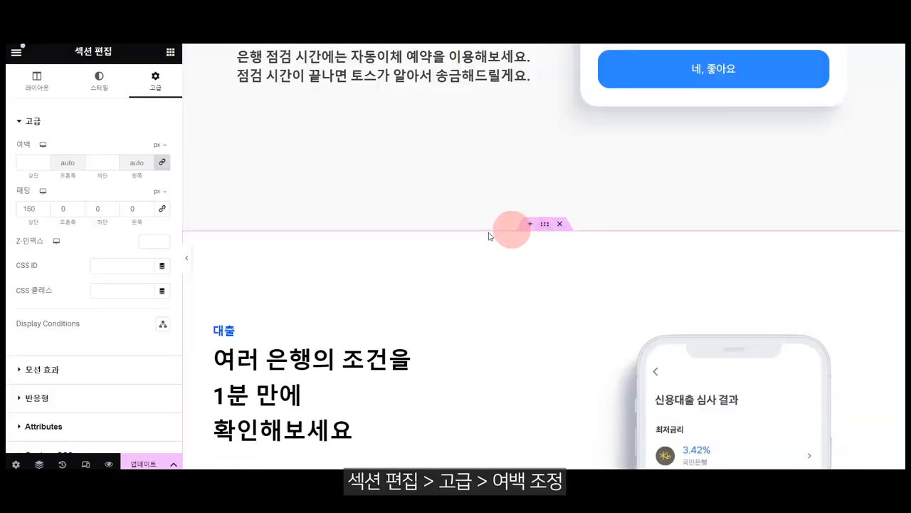
# Step: Set the loan section's bottom padding to 200 px and save the page
pyautogui.click(105, 209)
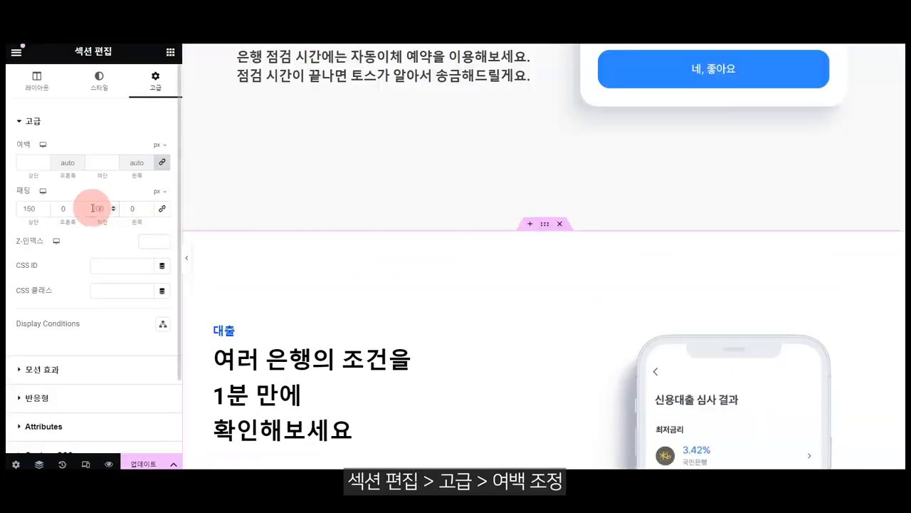
pyautogui.scroll(-5, 389, 200)
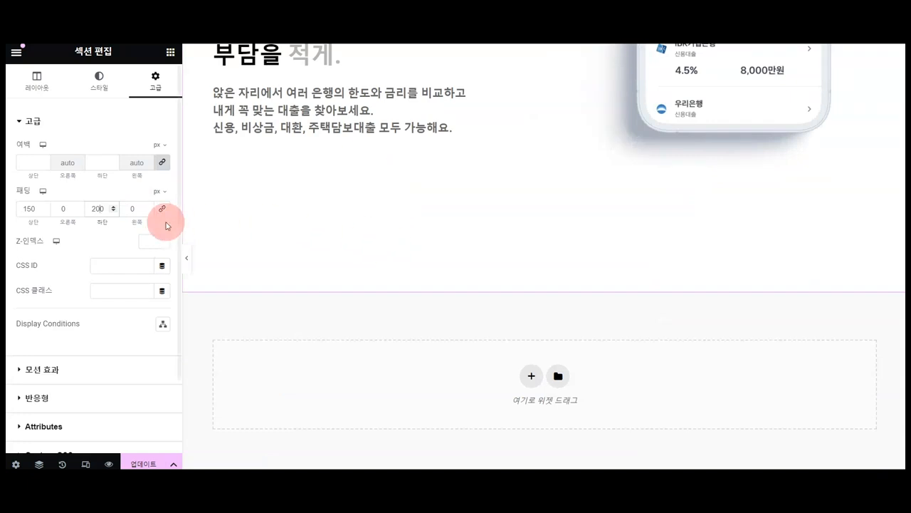
pyautogui.click(140, 462)
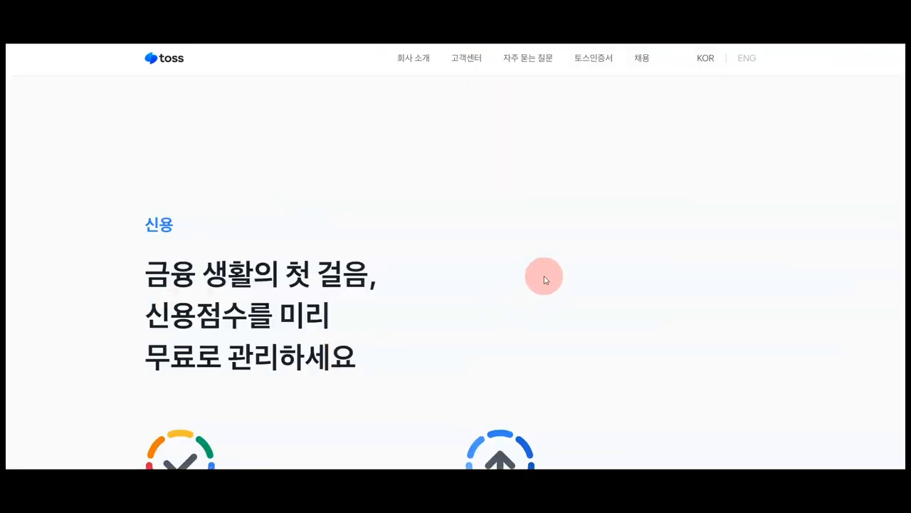
# Step: Duplicate the "송금" heading section and move the copy below the loan section to start the credit section
pyautogui.scroll(-4, 544, 277)
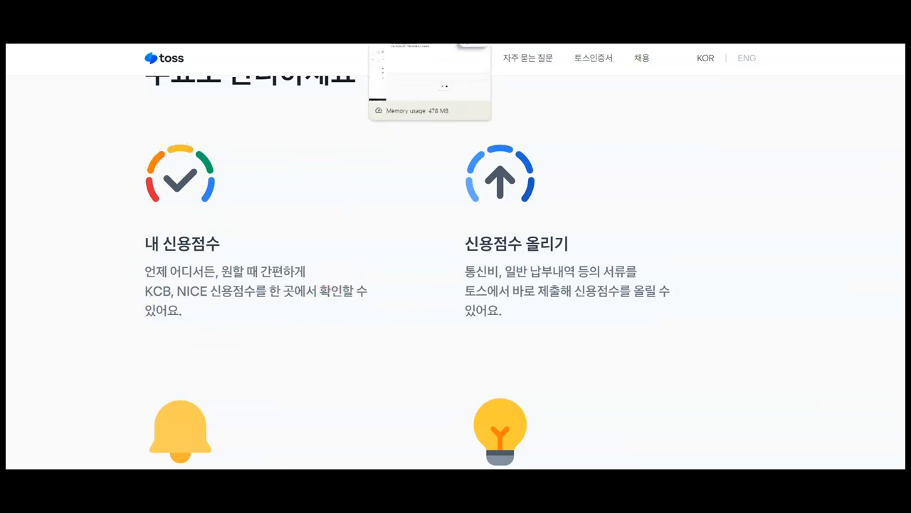
pyautogui.click(420, 14)
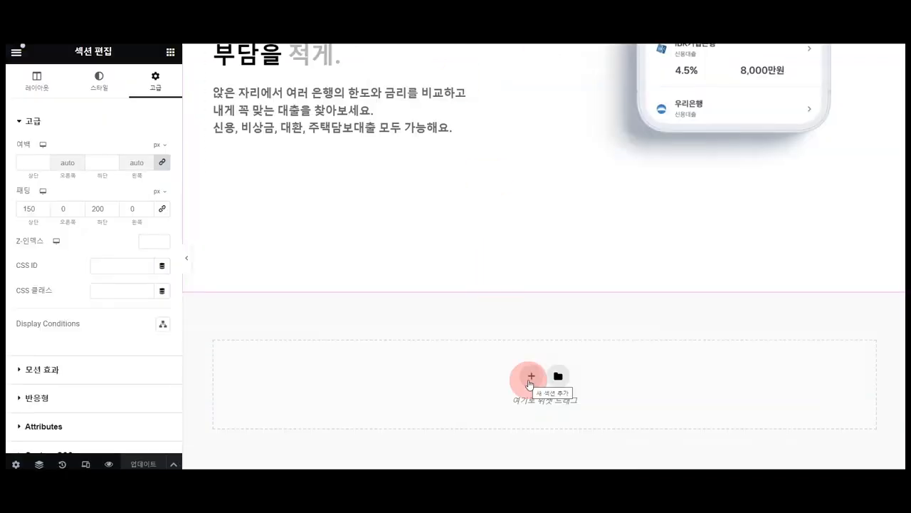
pyautogui.scroll(15, 417, 362)
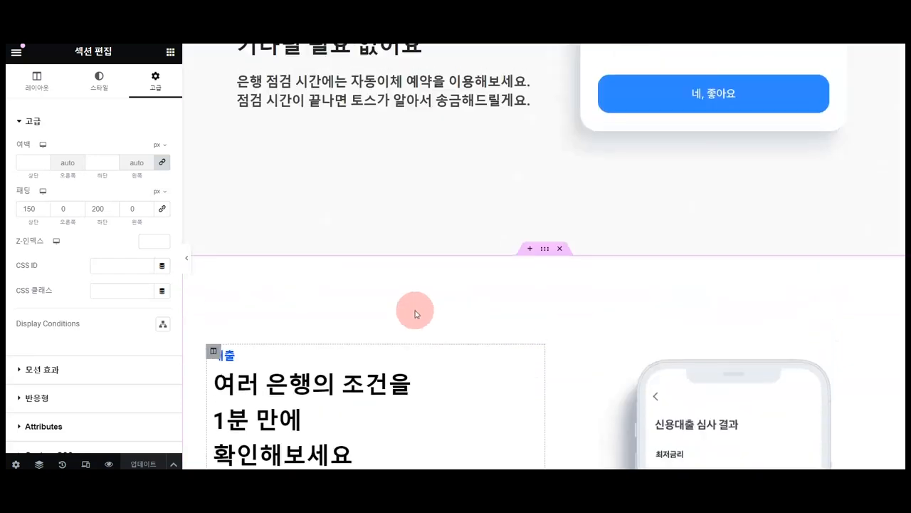
pyautogui.scroll(3, 417, 305)
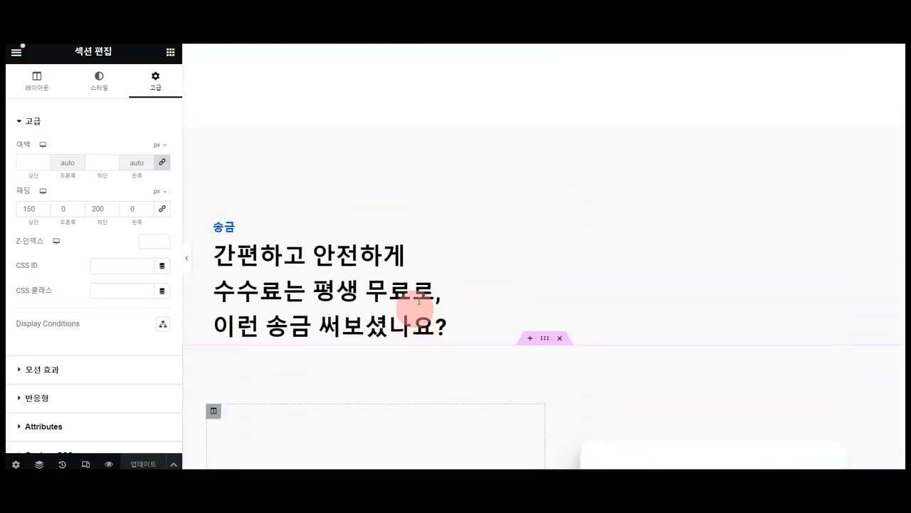
pyautogui.rightClick(483, 156)
pyautogui.click(536, 199)
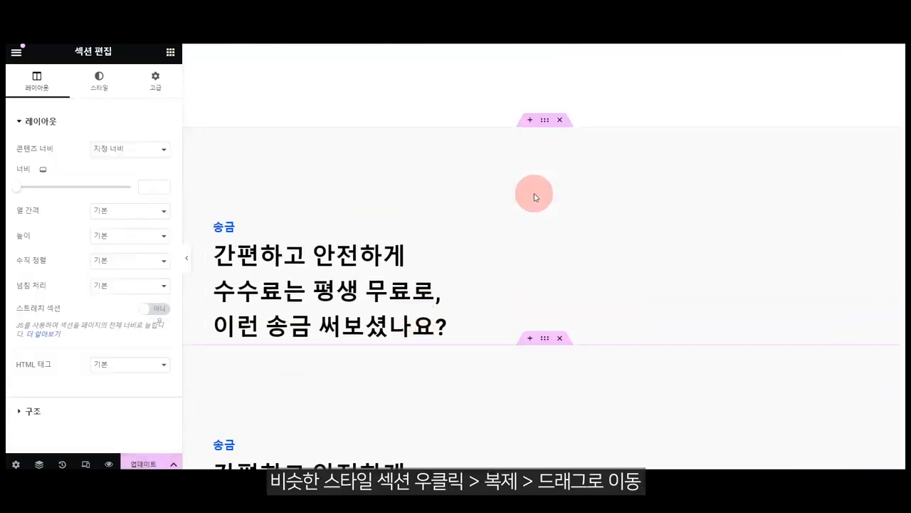
pyautogui.moveTo(539, 329); pyautogui.dragTo(481, 291)
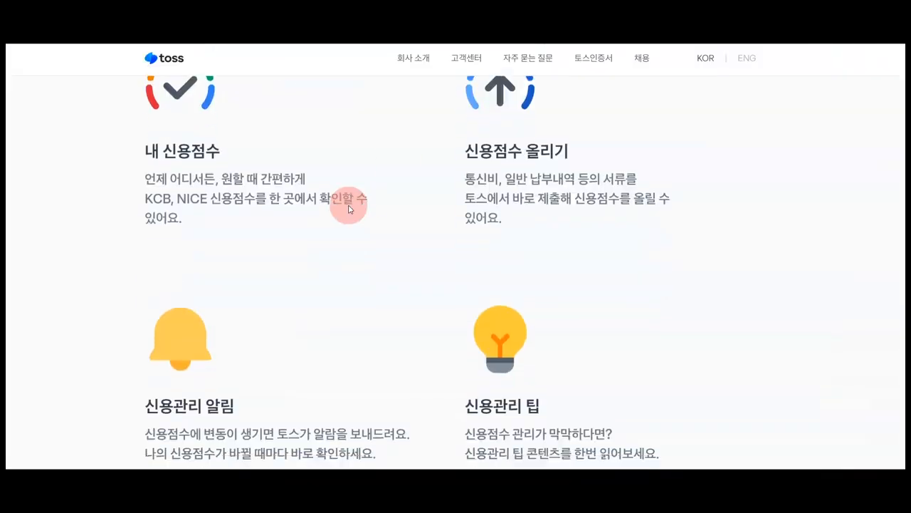
# Step: Copy "금융 생활의 첫 걸음," from the Toss reference page and make it the first heading line of the duplicated section
pyautogui.scroll(5, 346, 203)
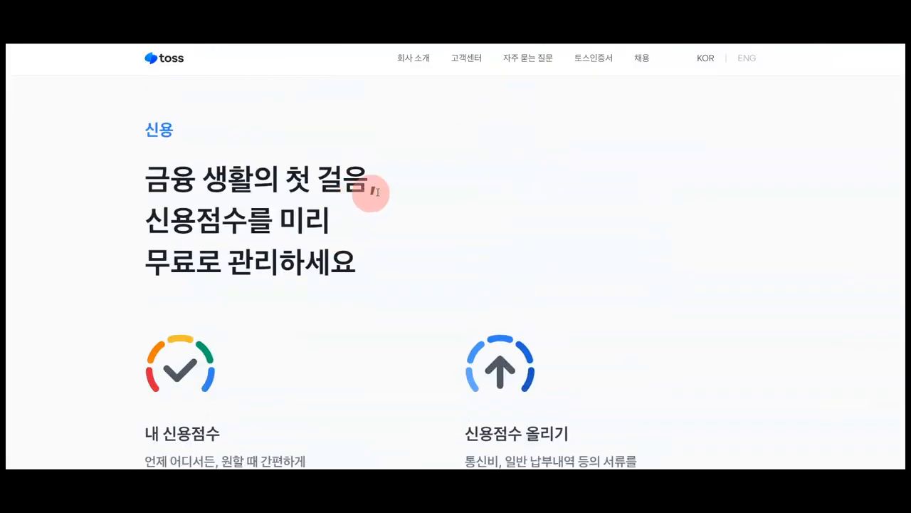
pyautogui.moveTo(366, 191); pyautogui.dragTo(120, 179)
pyautogui.hotkey('ctrl', 'c')
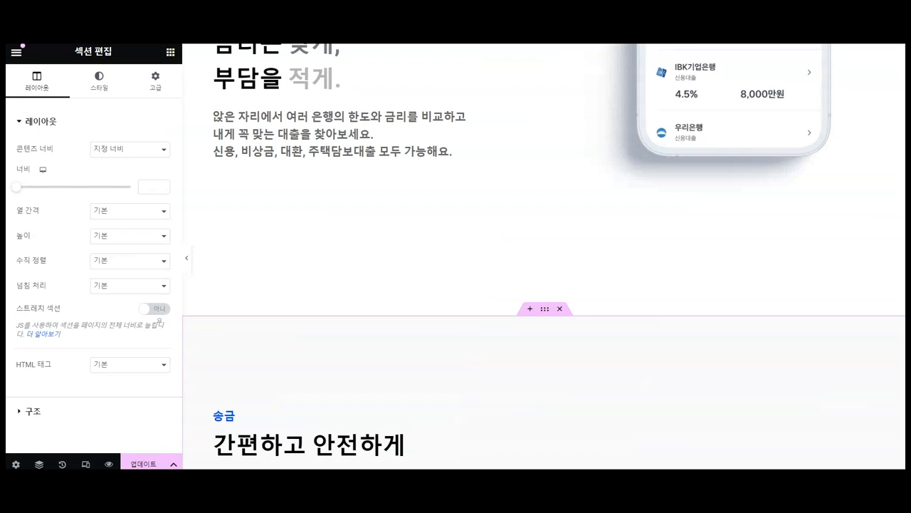
pyautogui.scroll(-2, 541, 250)
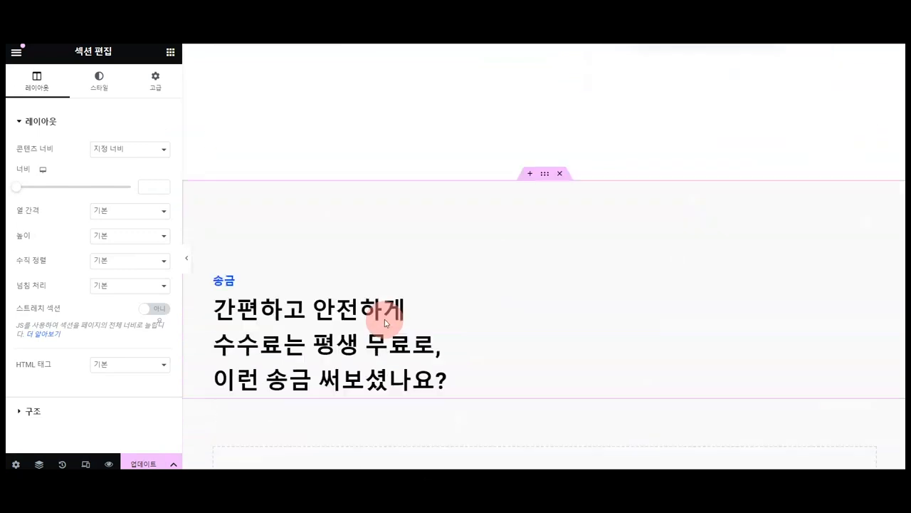
pyautogui.click(346, 246)
pyautogui.moveTo(78, 165); pyautogui.dragTo(64, 165)
pyautogui.hotkey('ctrl', 'a')
pyautogui.hotkey('ctrl', 'v')
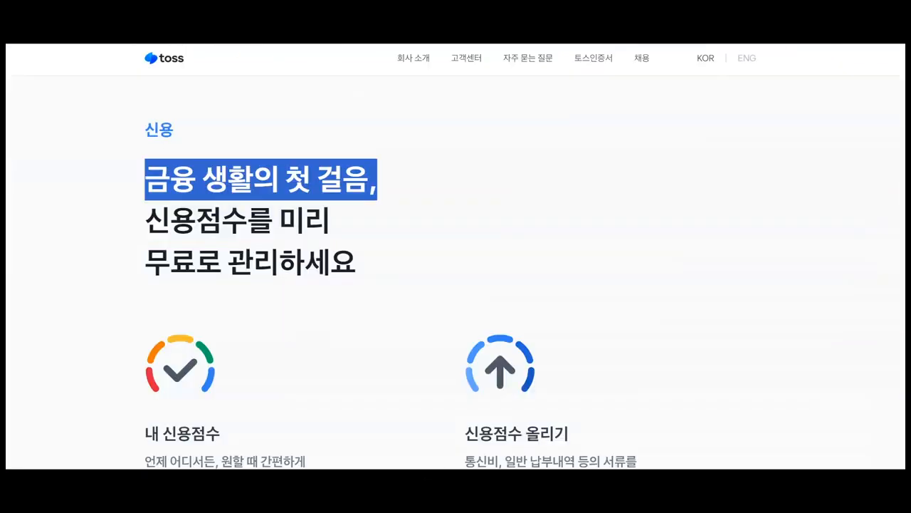
# Step: Replace the duplicated section's second heading line with "신용점수를 미리" copied from the Toss reference page
pyautogui.moveTo(387, 220); pyautogui.dragTo(145, 222)
pyautogui.hotkey('ctrl', 'c')
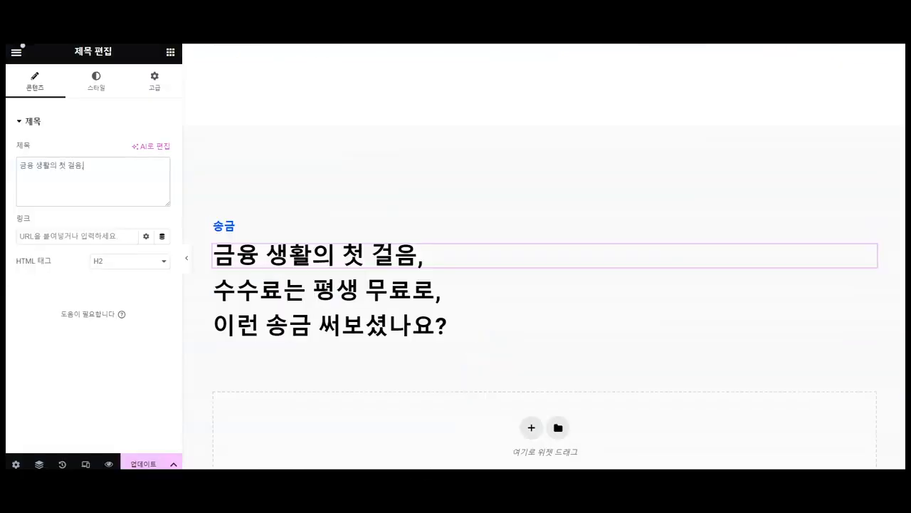
pyautogui.click(459, 290)
pyautogui.hotkey('ctrl', 'a')
pyautogui.hotkey('ctrl', 'v')
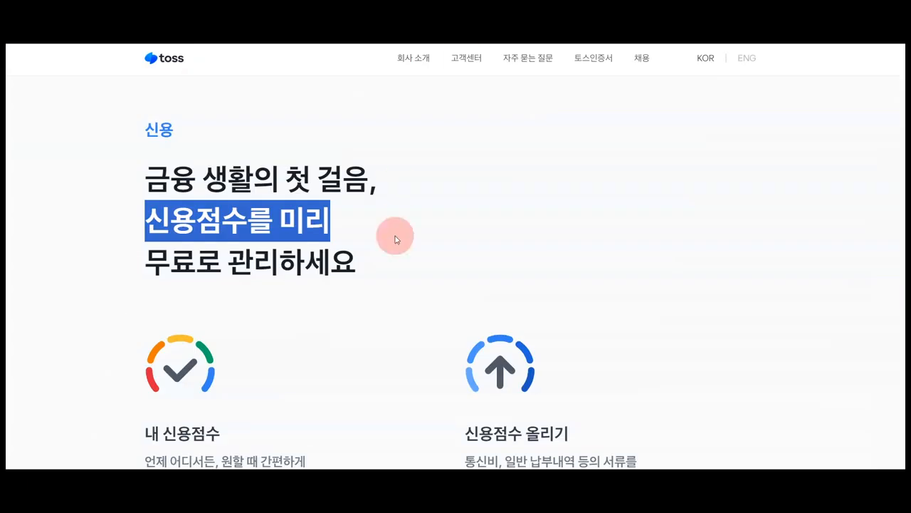
# Step: Replace the third heading line with "무료로 관리하세요" from the reference page and change the blue label above the headings to "신용"
pyautogui.moveTo(388, 266); pyautogui.dragTo(144, 262)
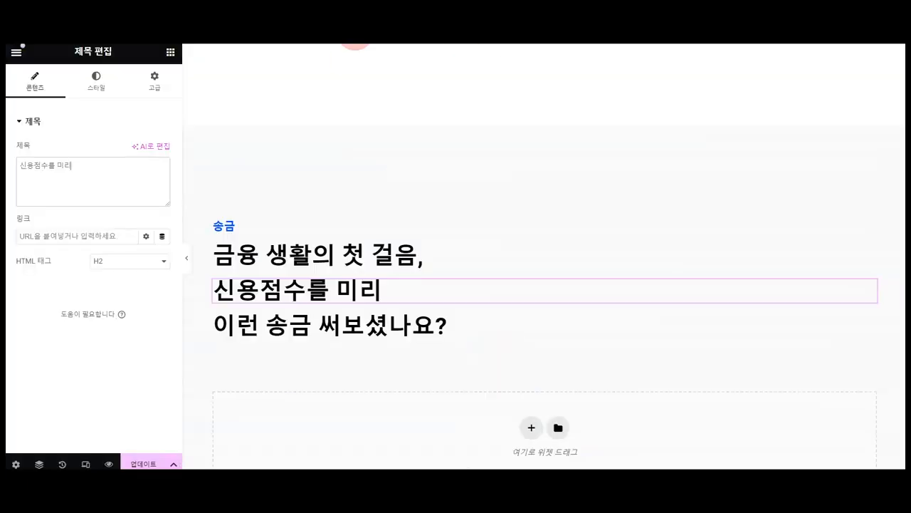
pyautogui.click(317, 325)
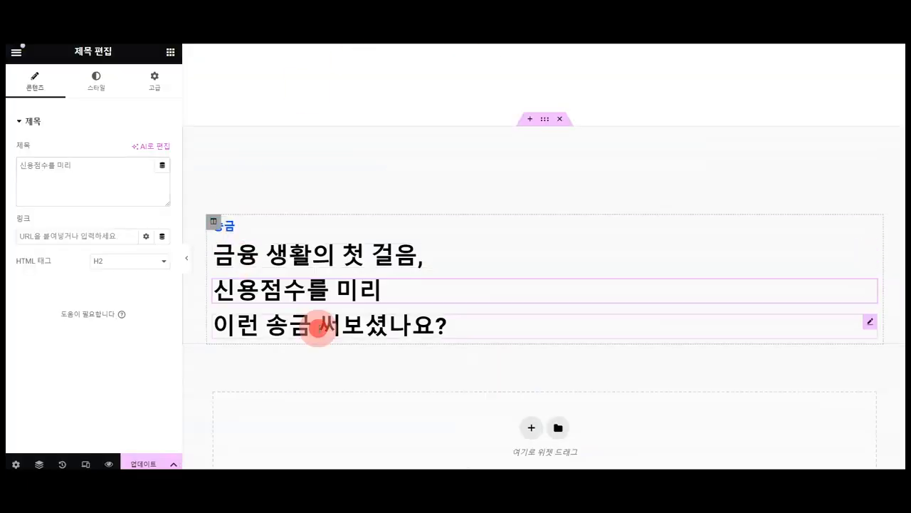
pyautogui.click(112, 173)
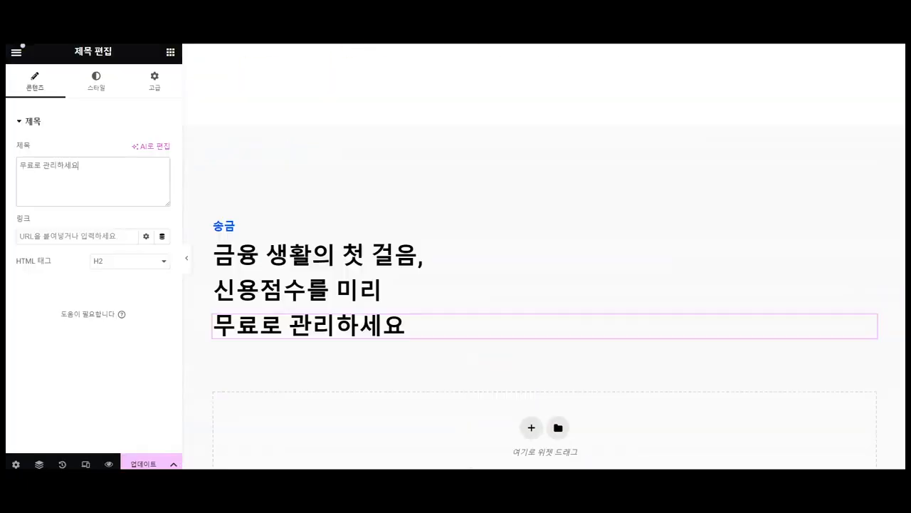
pyautogui.click(217, 223)
pyautogui.click(228, 225)
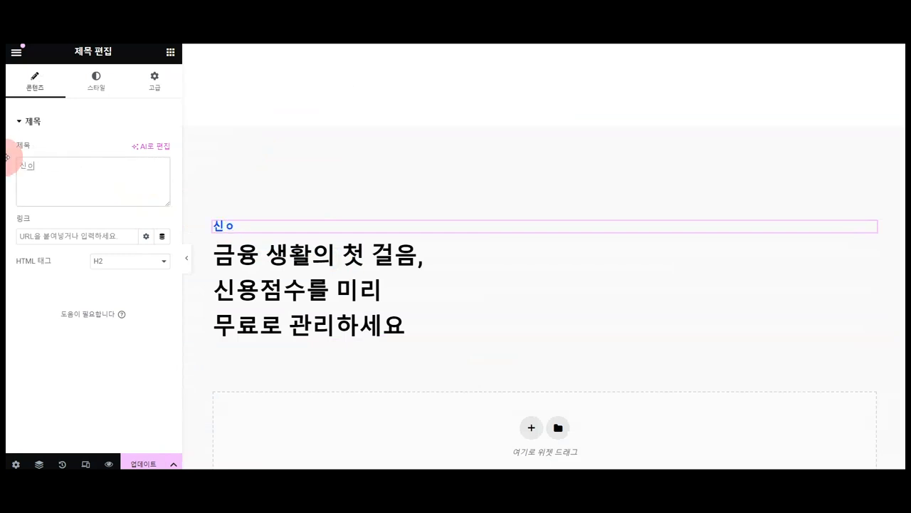
pyautogui.scroll(-1, 407, 240)
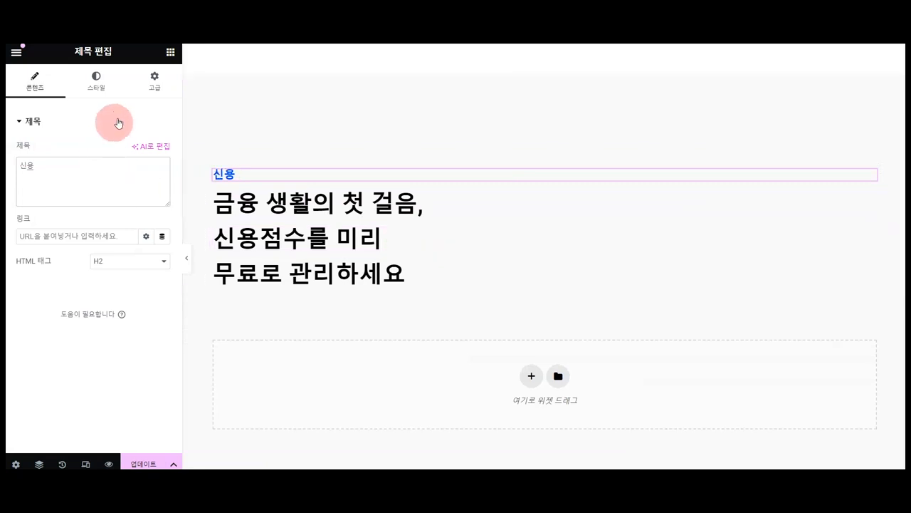
# Step: Add a two-column inner section beneath "무료로 관리하세요" and check the icon layout on the Toss reference page
pyautogui.click(169, 56)
pyautogui.moveTo(44, 249); pyautogui.dragTo(354, 284)
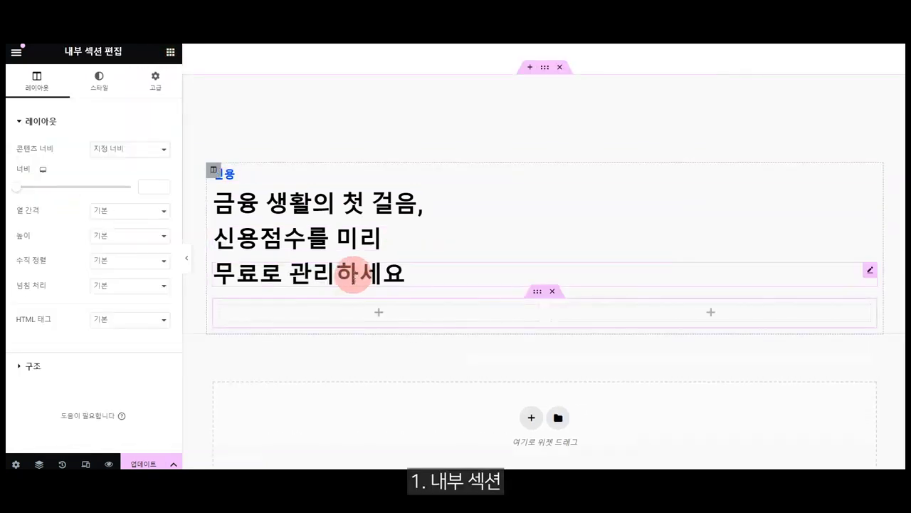
pyautogui.click(470, 75)
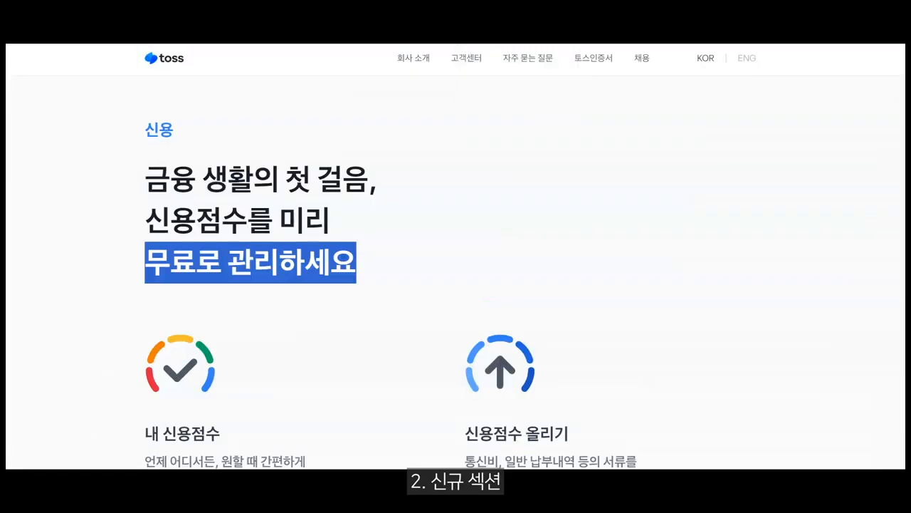
pyautogui.scroll(-2, 382, 265)
pyautogui.scroll(2, 309, 239)
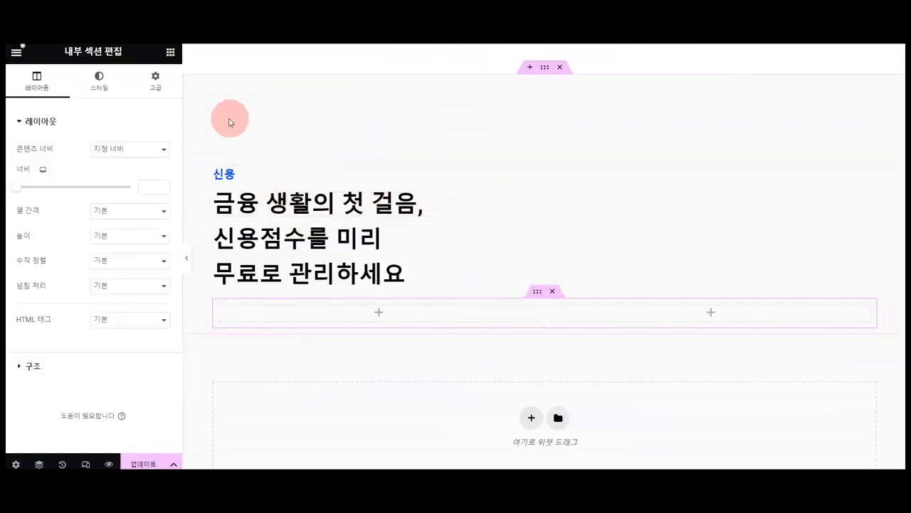
# Step: Find the image box (이미지 상자) widget and place it in the first column of the new inner section
pyautogui.click(168, 55)
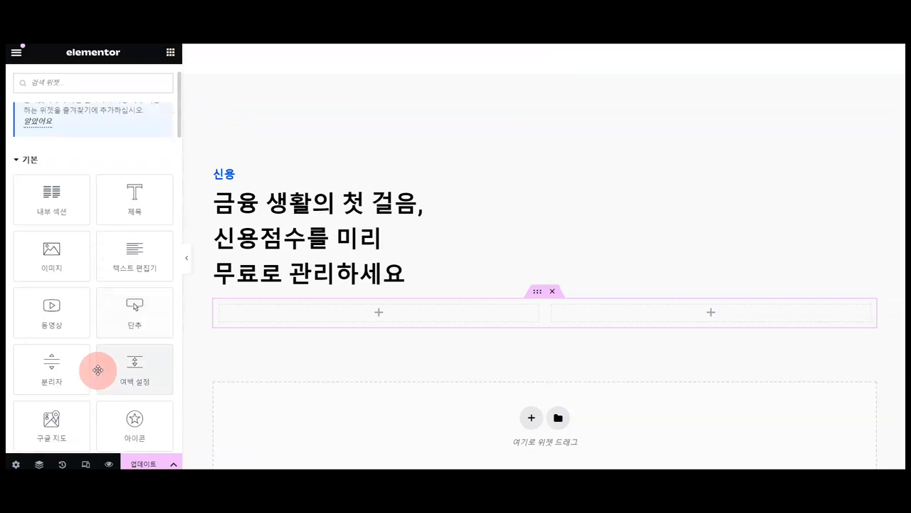
pyautogui.click(126, 101)
pyautogui.write('ㅂ')
pyautogui.write('이미지')
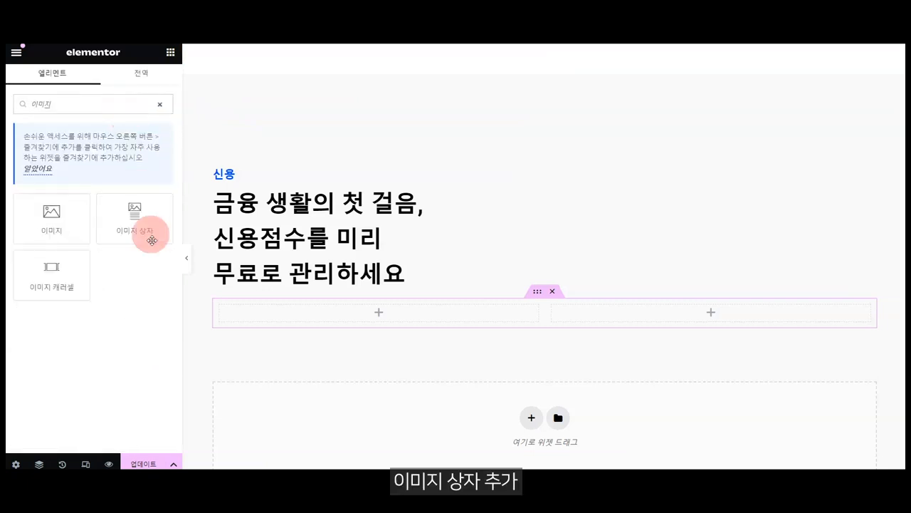
pyautogui.moveTo(134, 218); pyautogui.dragTo(326, 325)
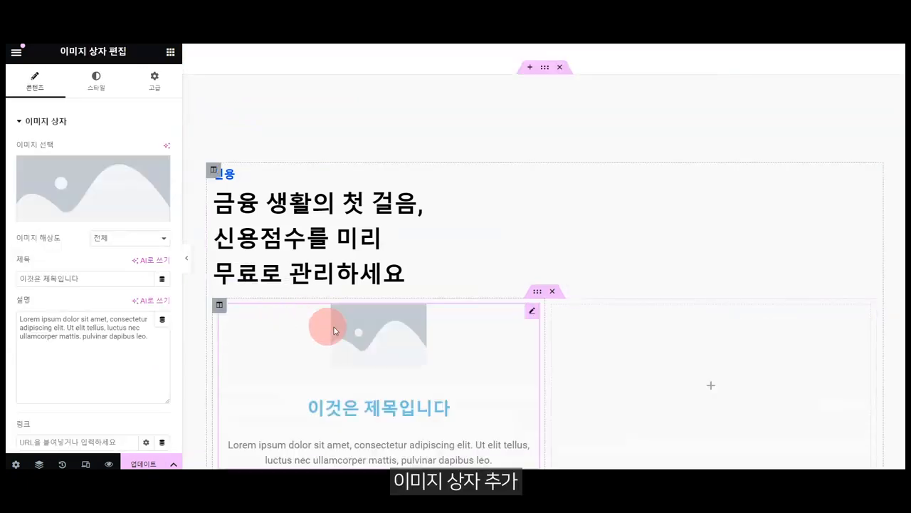
# Step: Set the image box's picture to the multicolored gauge with a check mark from the media library
pyautogui.click(122, 187)
pyautogui.scroll(-1, 629, 275)
pyautogui.scroll(-5, 629, 274)
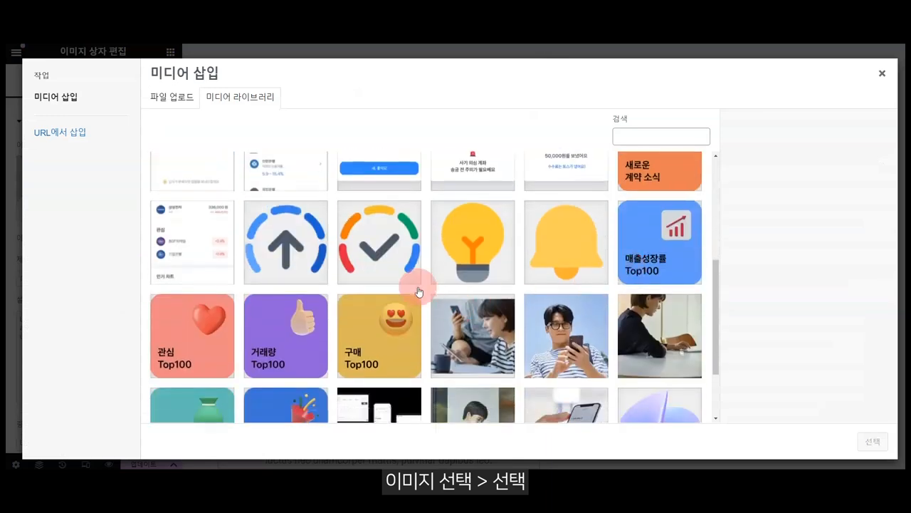
pyautogui.click(411, 281)
pyautogui.click(869, 440)
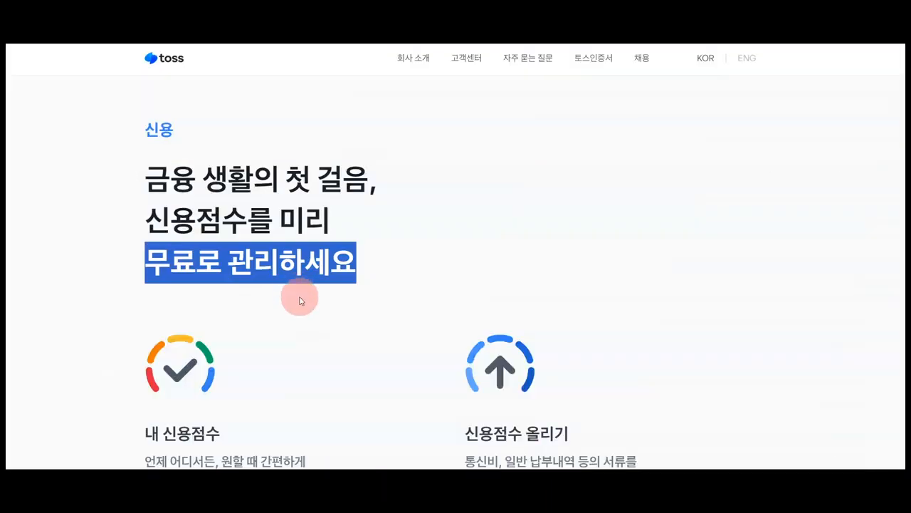
# Step: Replace the image box's title with "내 신용점수" copied from the Toss reference page
pyautogui.click(299, 297)
pyautogui.scroll(-2, 291, 376)
pyautogui.moveTo(220, 340); pyautogui.dragTo(140, 342)
pyautogui.hotkey('ctrl', 'c')
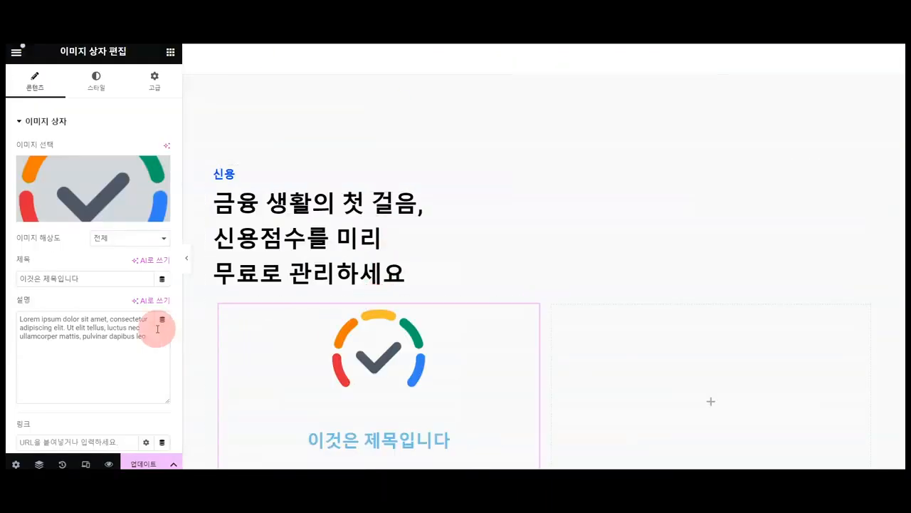
pyautogui.moveTo(146, 278); pyautogui.dragTo(8, 278)
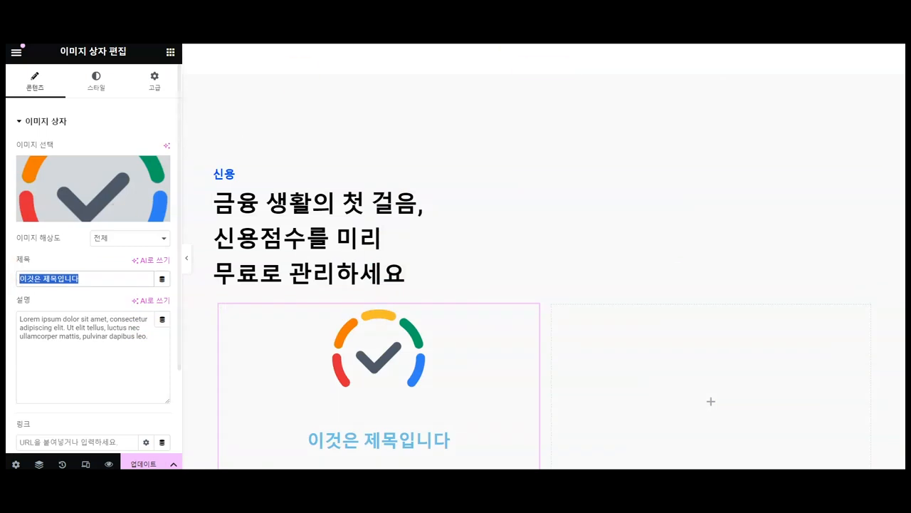
pyautogui.hotkey('ctrl', 'v')
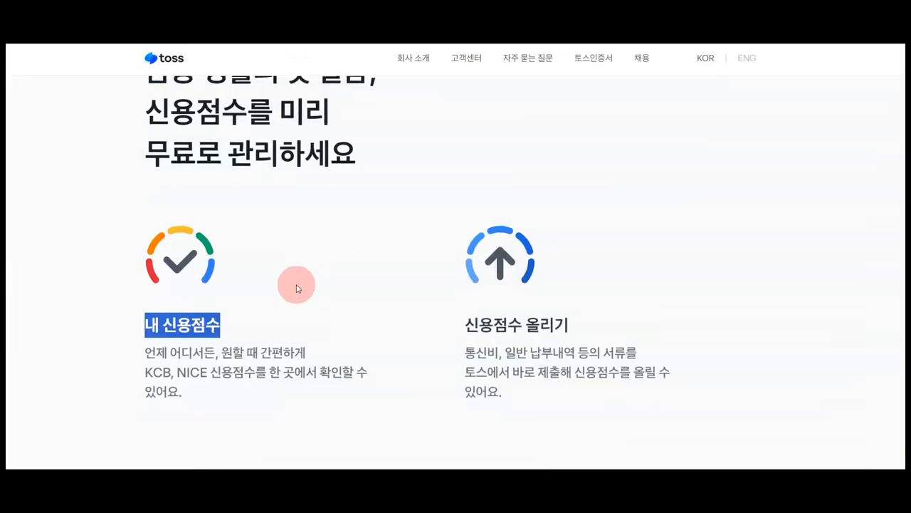
# Step: Replace the image box's description with "언제 어디서든, 원할 때 간편하게 KCB, NICE 신용점수를 한 곳에서 확인할 수 있어요." copied from the Toss reference page
pyautogui.scroll(-2, 296, 285)
pyautogui.moveTo(183, 264); pyautogui.dragTo(142, 235)
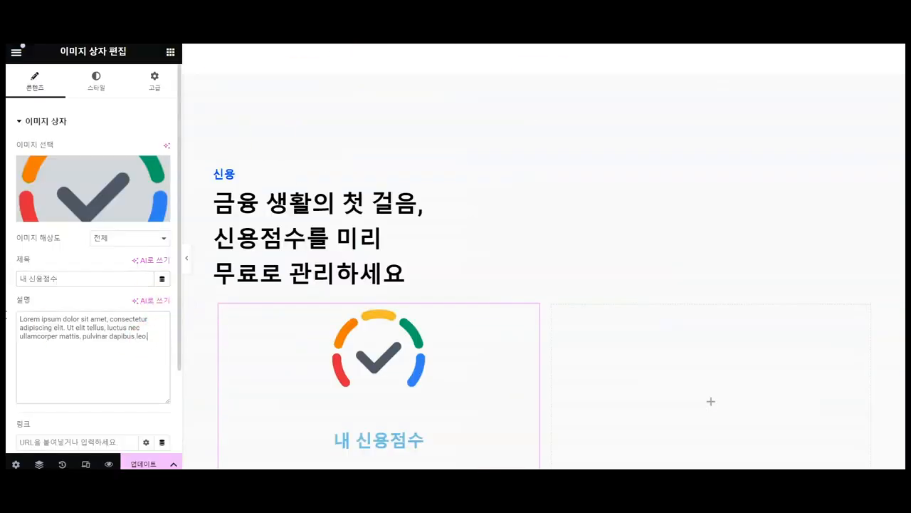
pyautogui.moveTo(6, 314); pyautogui.dragTo(16, 294)
pyautogui.write('언제 어디서든, 원할 때 간편하게 KCB, NICE 신용점수를 한 곳에서 확인할 수 있어요.')
pyautogui.scroll(-1, 305, 346)
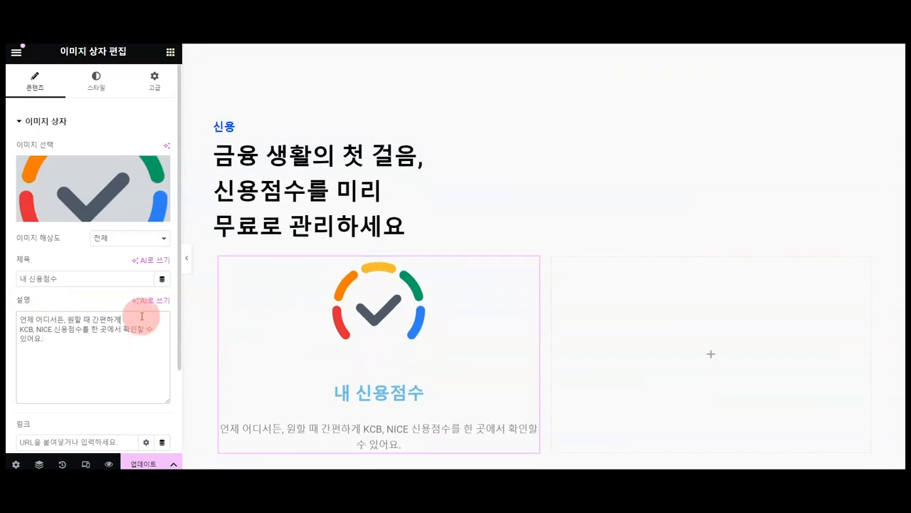
# Step: Insert <br> line breaks after "간편하게" and after "확인할 수" in the image box's description
pyautogui.write('<ㅠㄱ')
pyautogui.press('BackSpace')
pyautogui.press('BackSpace')
pyautogui.write('br>')
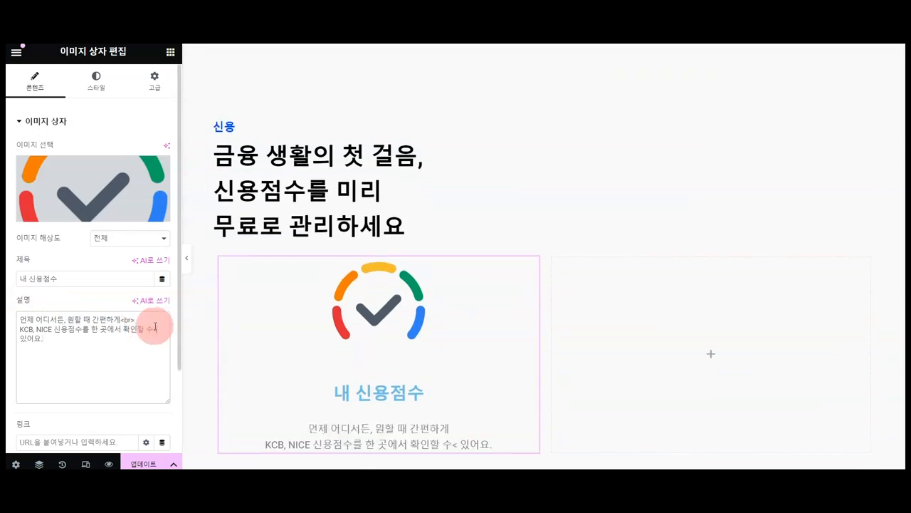
# Step: Check the icon layout on the Toss reference page, then left-align the image box and set its image spacing to 1 px
pyautogui.scroll(-2, 320, 285)
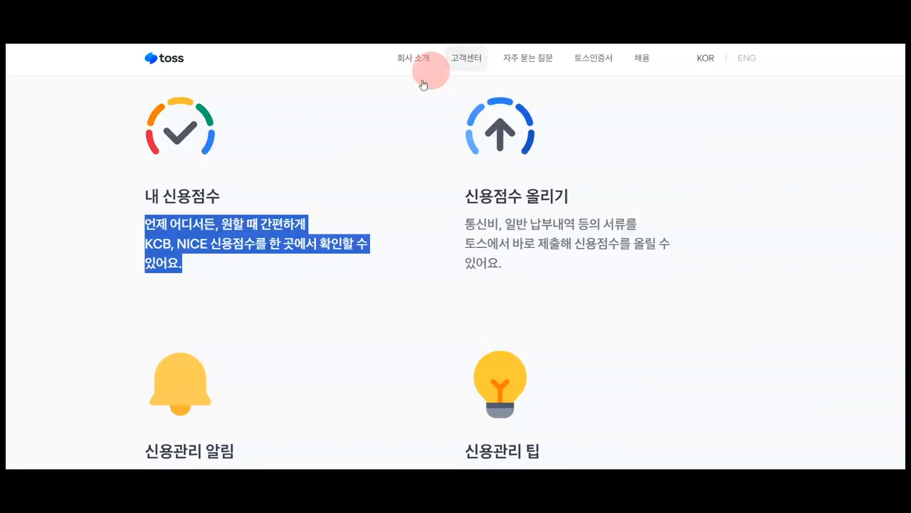
pyautogui.scroll(2, 321, 189)
pyautogui.click(152, 219)
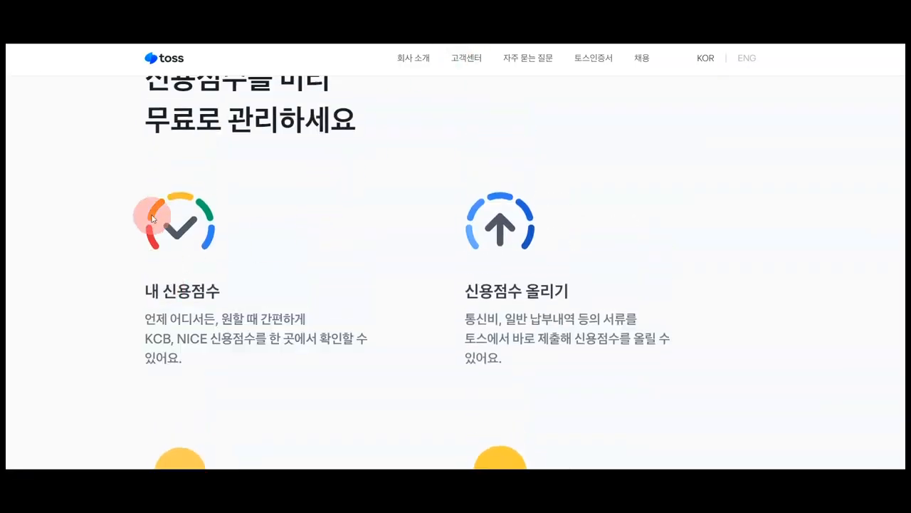
pyautogui.click(169, 294)
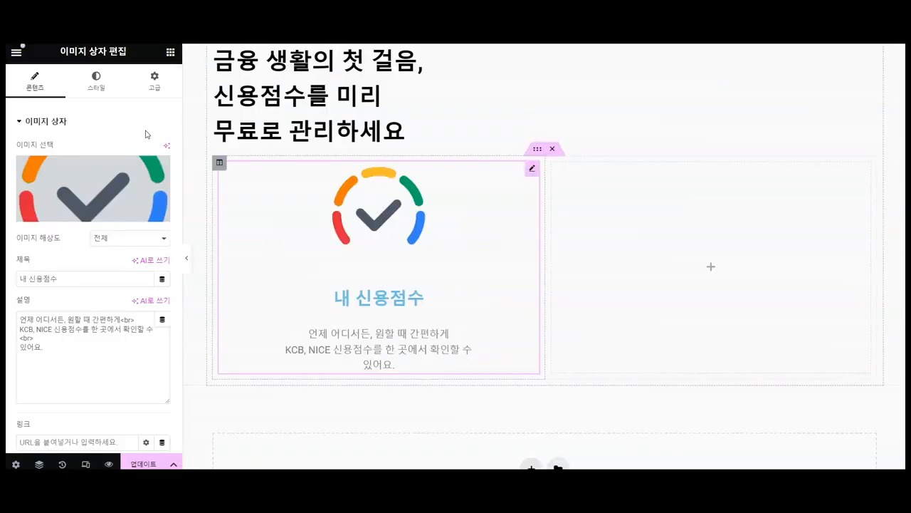
pyautogui.click(96, 78)
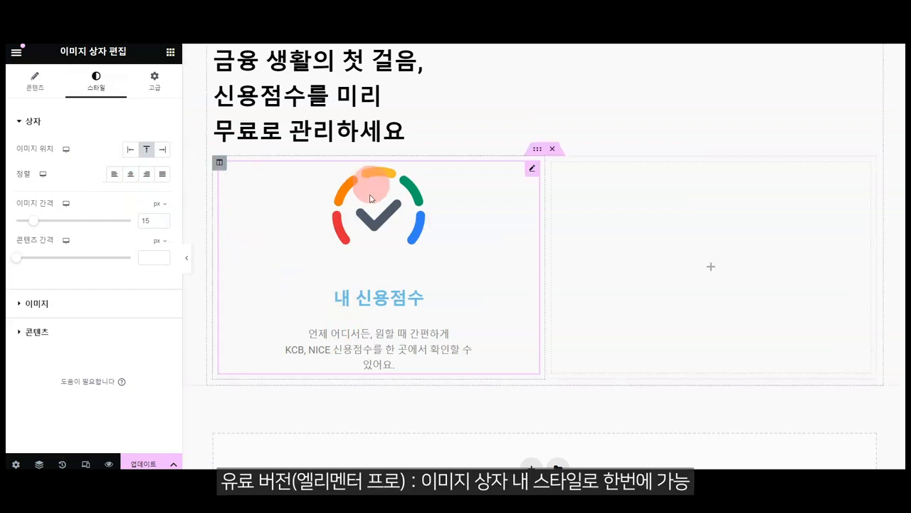
pyautogui.click(114, 175)
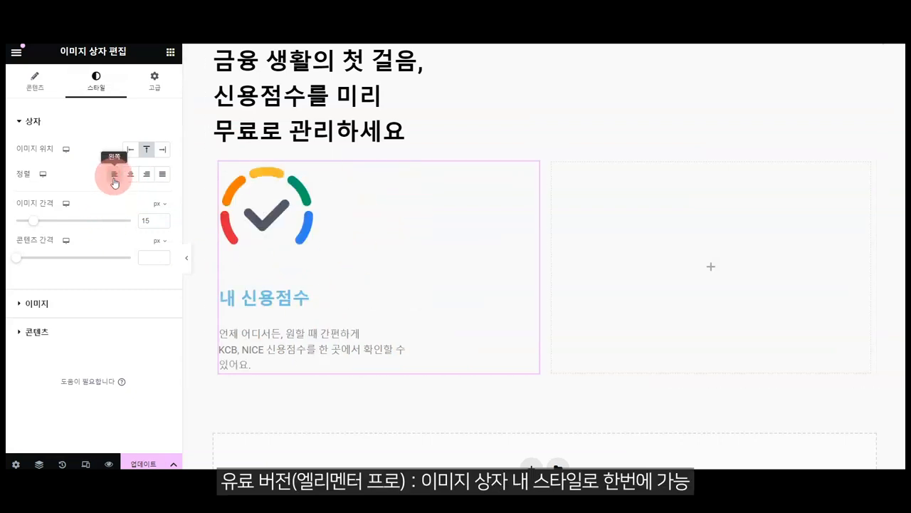
pyautogui.moveTo(32, 223); pyautogui.dragTo(17, 226)
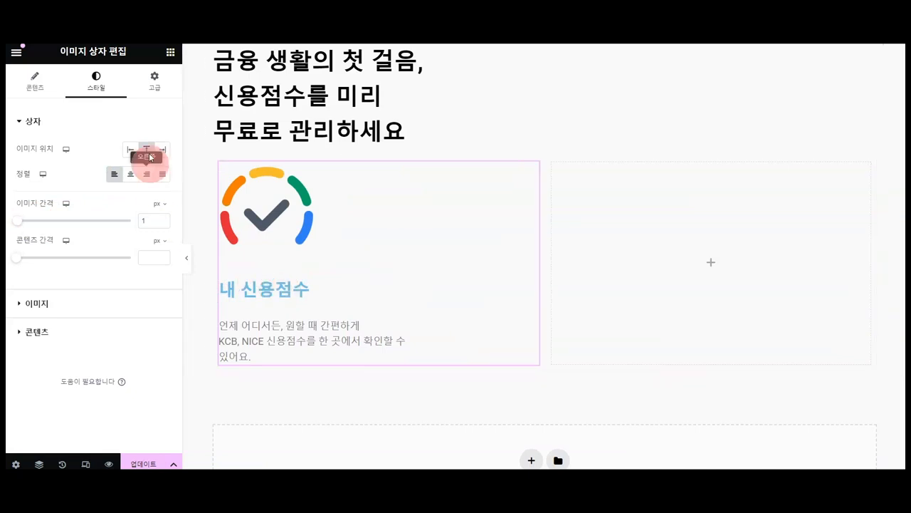
pyautogui.click(155, 87)
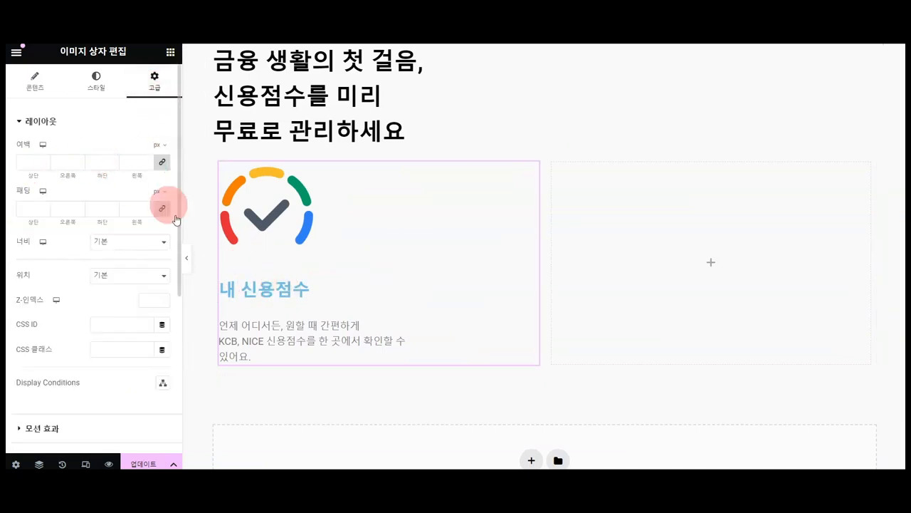
# Step: Style the image box's title in black with a font size of 28 px
pyautogui.click(95, 81)
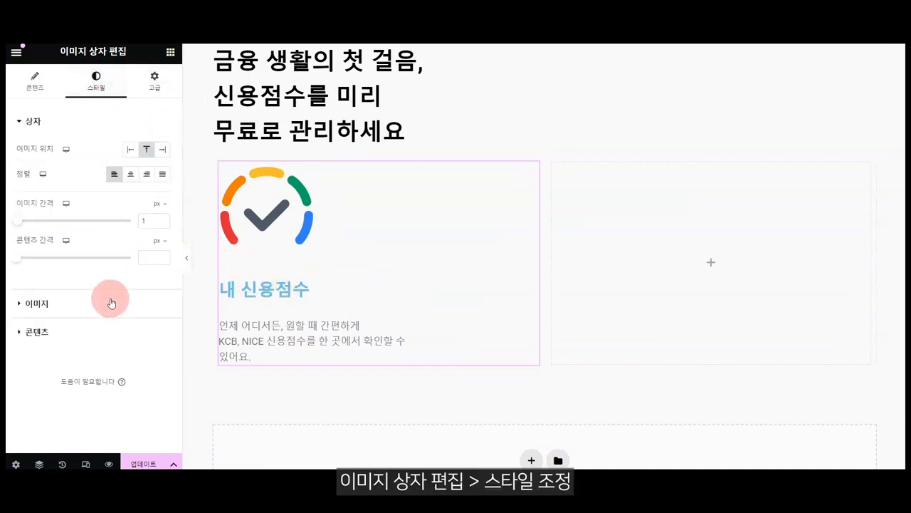
pyautogui.click(107, 335)
pyautogui.click(161, 234)
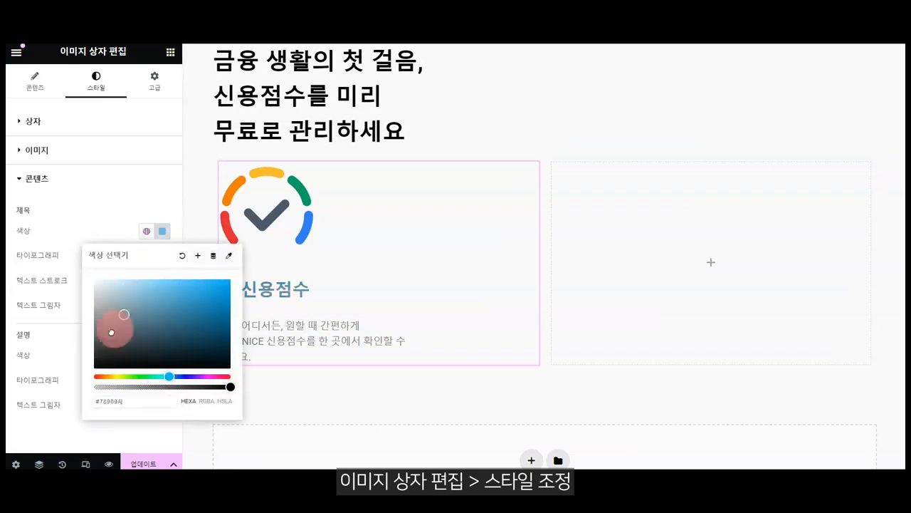
pyautogui.moveTo(116, 325); pyautogui.dragTo(57, 383)
pyautogui.click(70, 344)
pyautogui.click(163, 257)
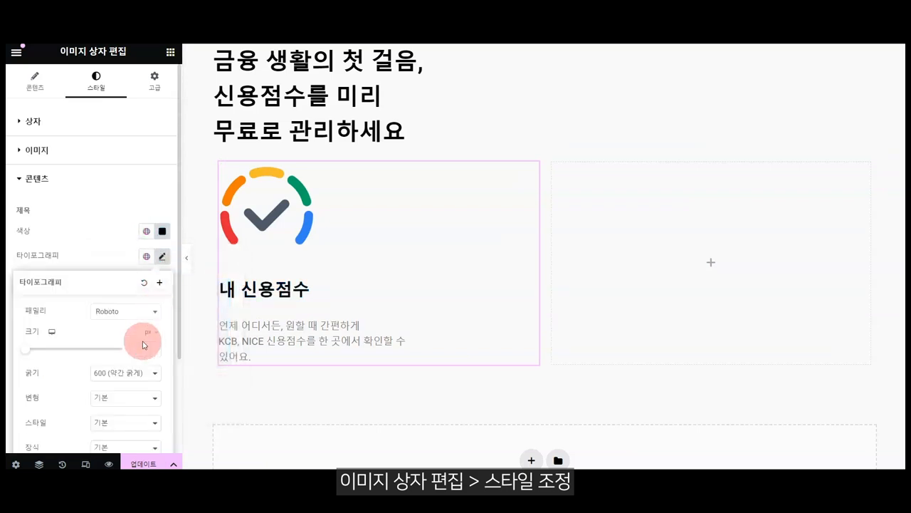
pyautogui.write('28')
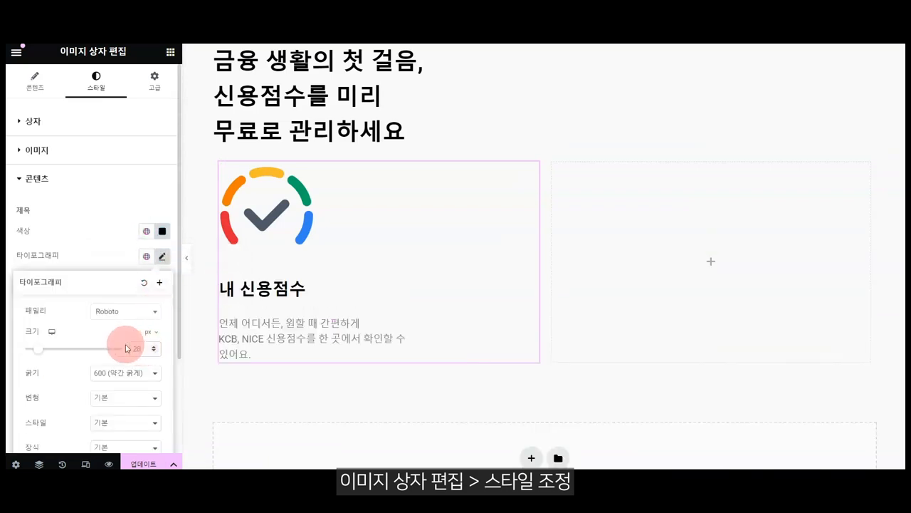
pyautogui.click(121, 250)
# Step: Set the font size of the image box's description to 22 px
pyautogui.click(162, 358)
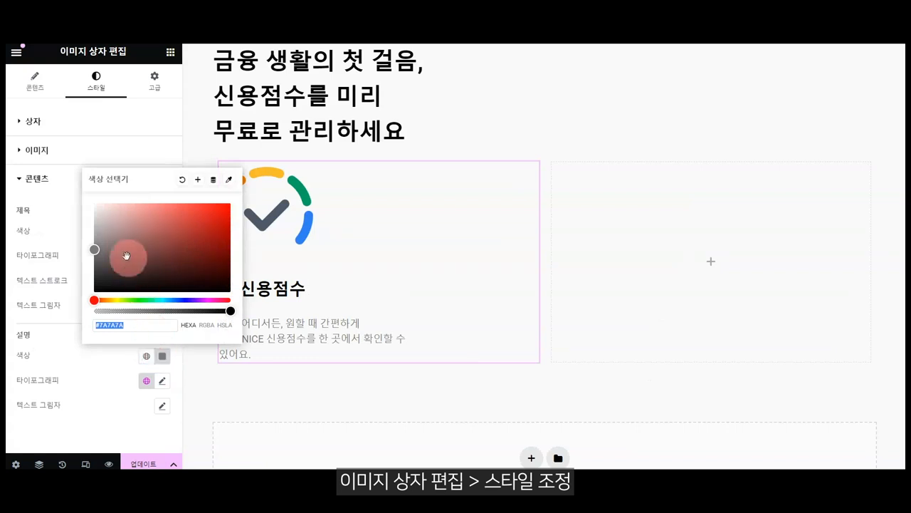
pyautogui.click(99, 380)
pyautogui.click(162, 383)
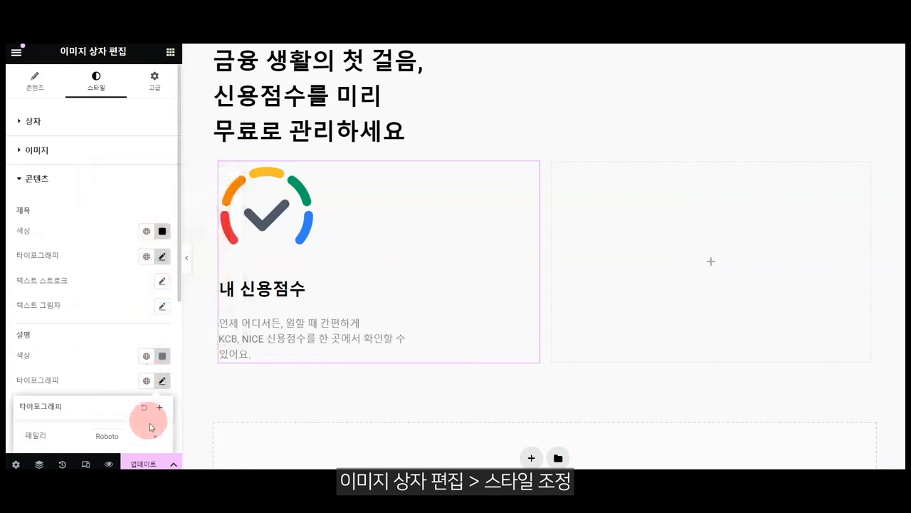
pyautogui.scroll(-3, 150, 421)
pyautogui.click(146, 331)
pyautogui.write('22')
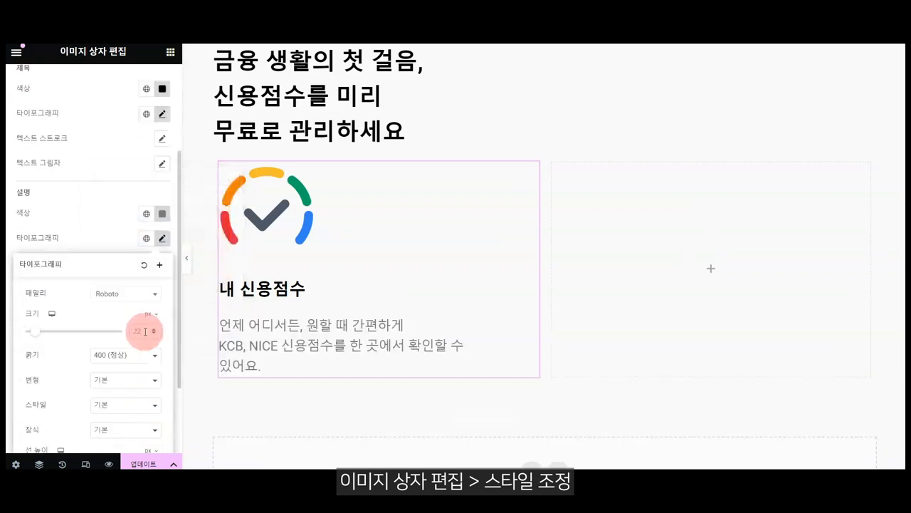
pyautogui.click(77, 225)
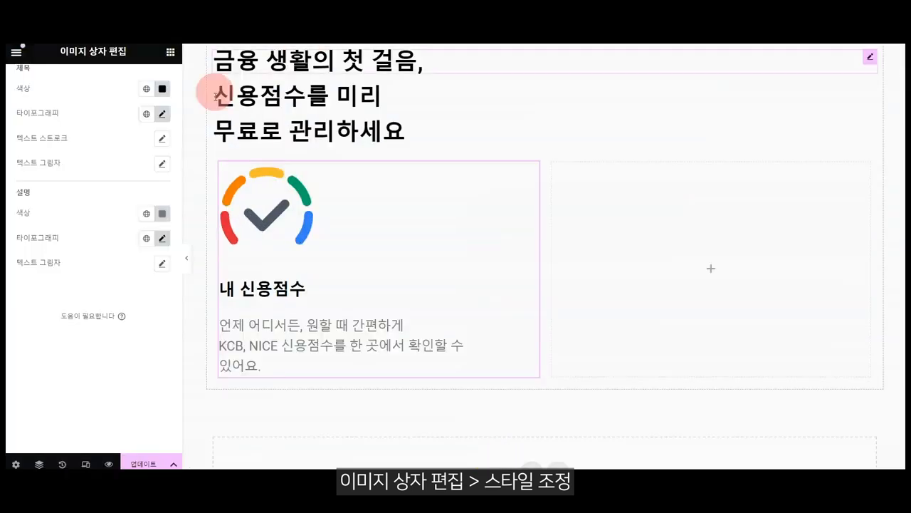
# Step: Set the width of the image box's gauge picture to 24%
pyautogui.scroll(3, 116, 200)
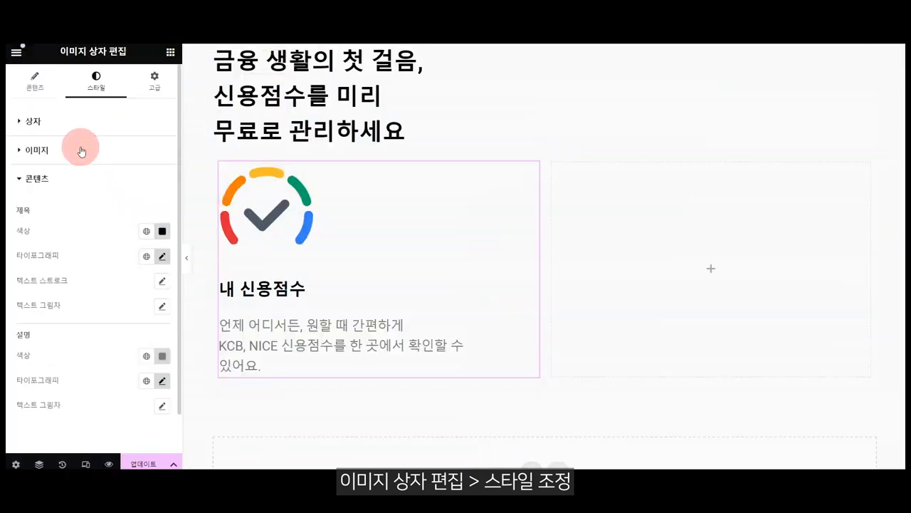
pyautogui.click(81, 149)
pyautogui.moveTo(44, 197); pyautogui.dragTo(40, 198)
pyautogui.click(261, 224)
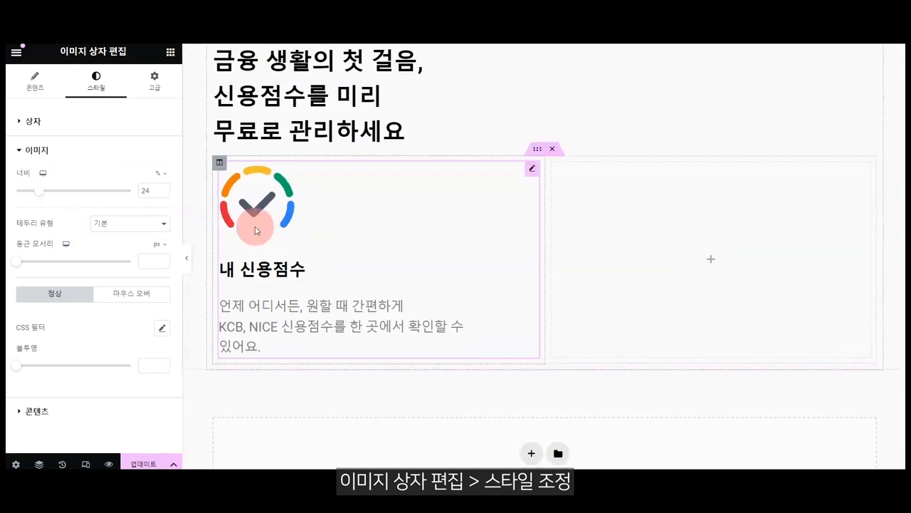
# Step: Set the image box's image spacing to 0 px and its content spacing to 11 px
pyautogui.click(45, 141)
pyautogui.click(32, 125)
pyautogui.click(32, 225)
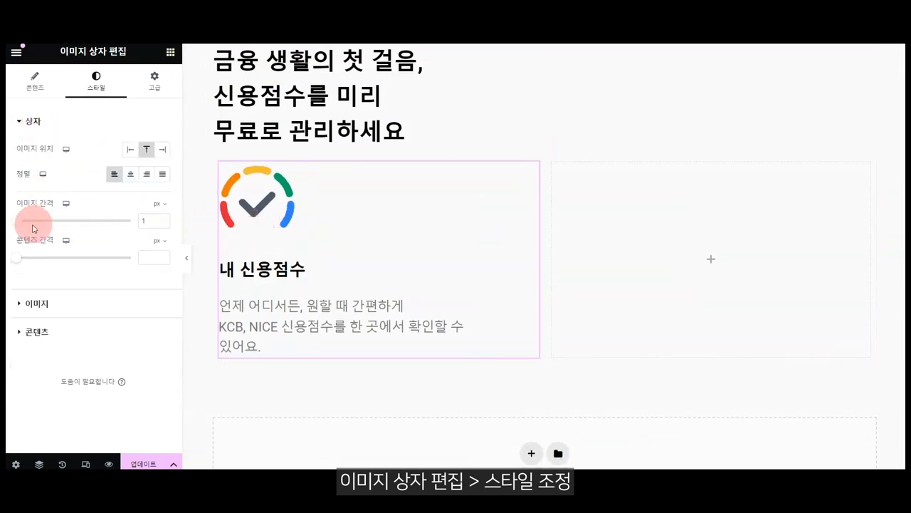
pyautogui.moveTo(20, 224); pyautogui.dragTo(6, 225)
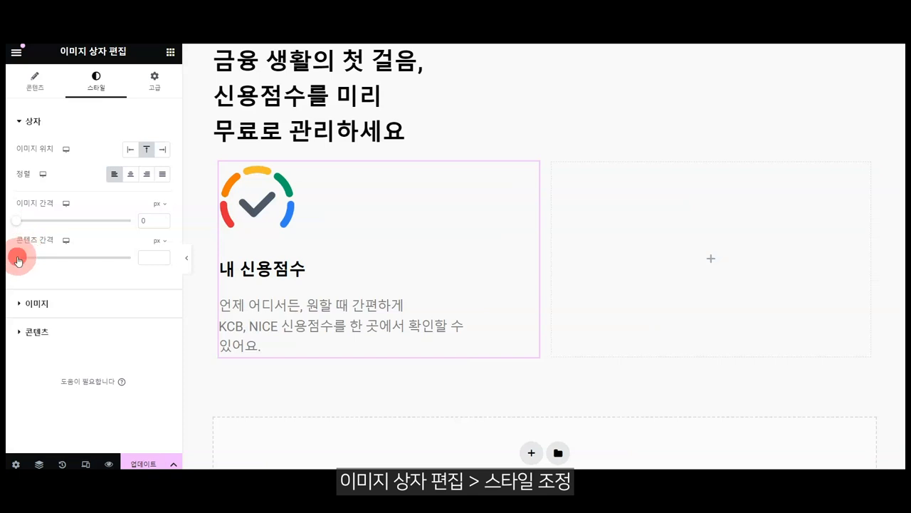
pyautogui.moveTo(18, 260)
pyautogui.mouseDown()
pyautogui.moveTo(41, 257)
pyautogui.moveTo(27, 257)
pyautogui.mouseUp()
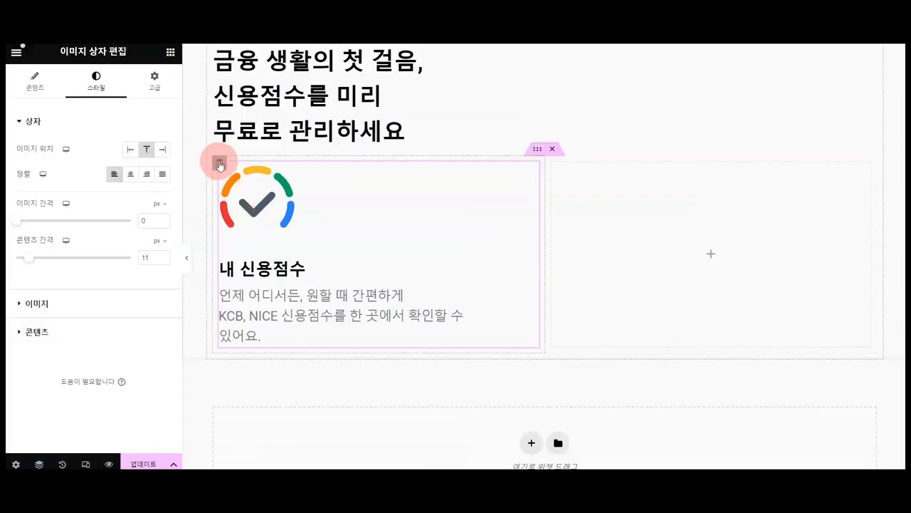
# Step: Duplicate the column holding the "내 신용점수" image box and delete the empty column beside the copy
pyautogui.rightClick(218, 162)
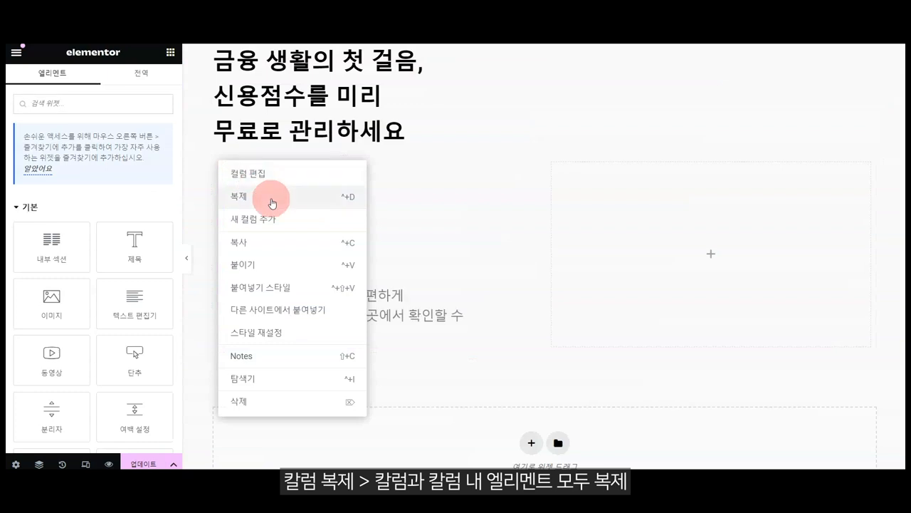
pyautogui.click(272, 203)
pyautogui.rightClick(750, 235)
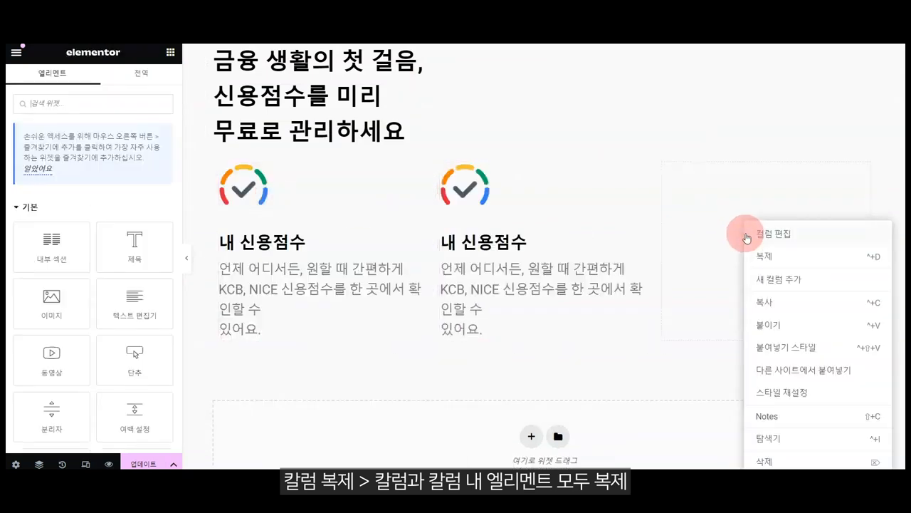
pyautogui.click(780, 450)
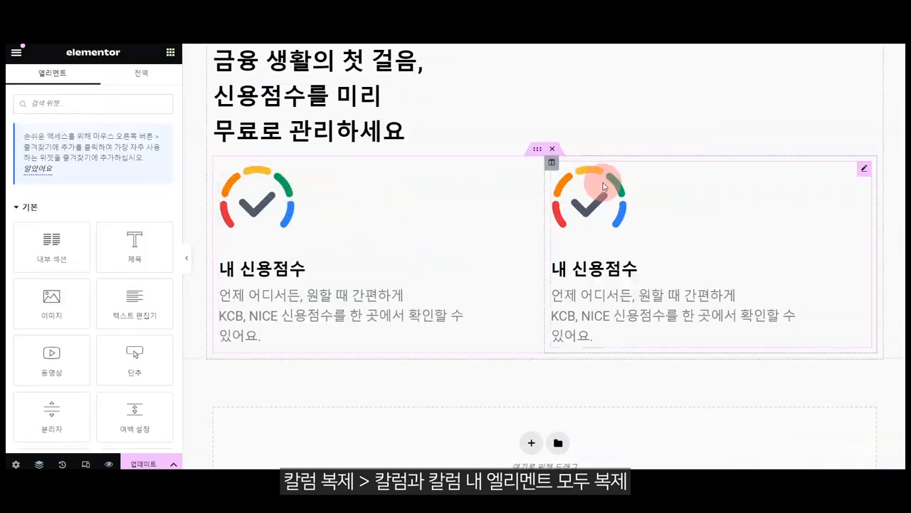
# Step: Replace the duplicated image box's picture with the blue gauge with an up arrow from the media library
pyautogui.click(660, 196)
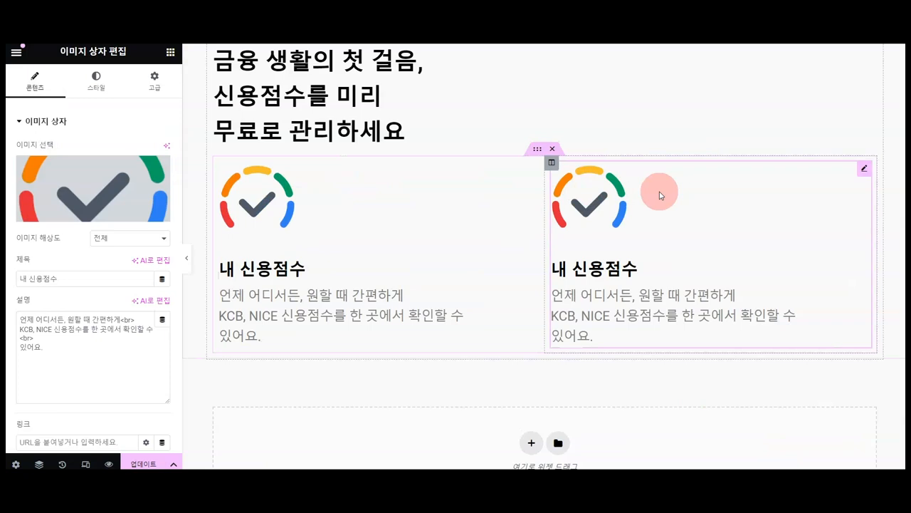
pyautogui.click(90, 179)
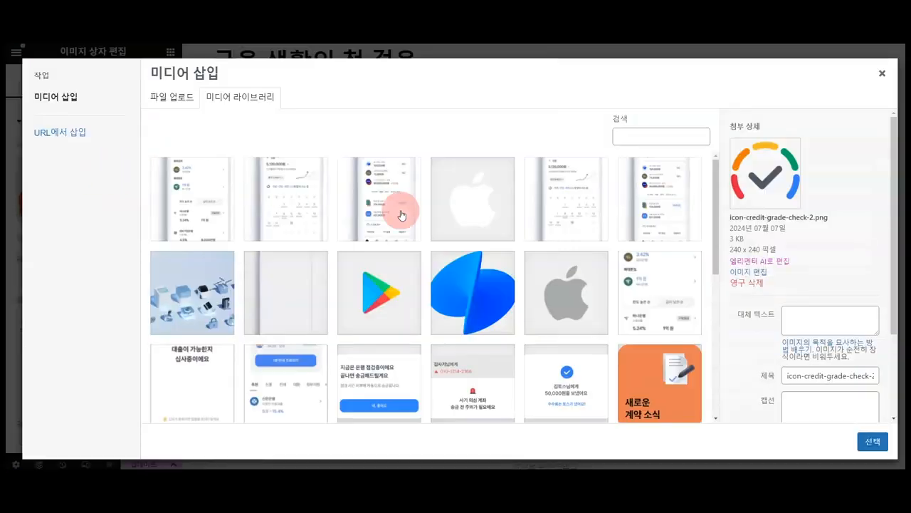
pyautogui.click(281, 258)
pyautogui.click(874, 442)
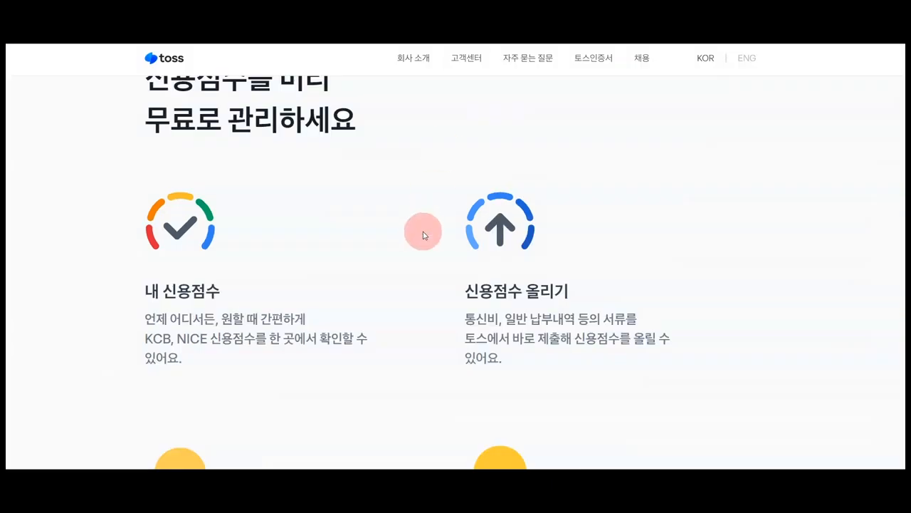
# Step: Replace the second image box's title with "신용점수 올리기" copied from the Toss reference page
pyautogui.moveTo(598, 299); pyautogui.dragTo(465, 295)
pyautogui.hotkey('ctrl', 'c')
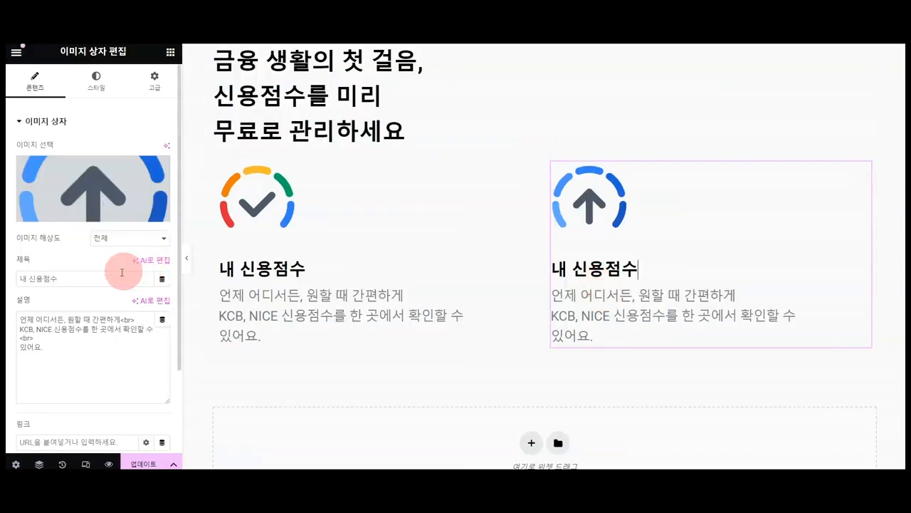
pyautogui.moveTo(121, 274); pyautogui.dragTo(57, 275)
pyautogui.hotkey('ctrl', 'v')
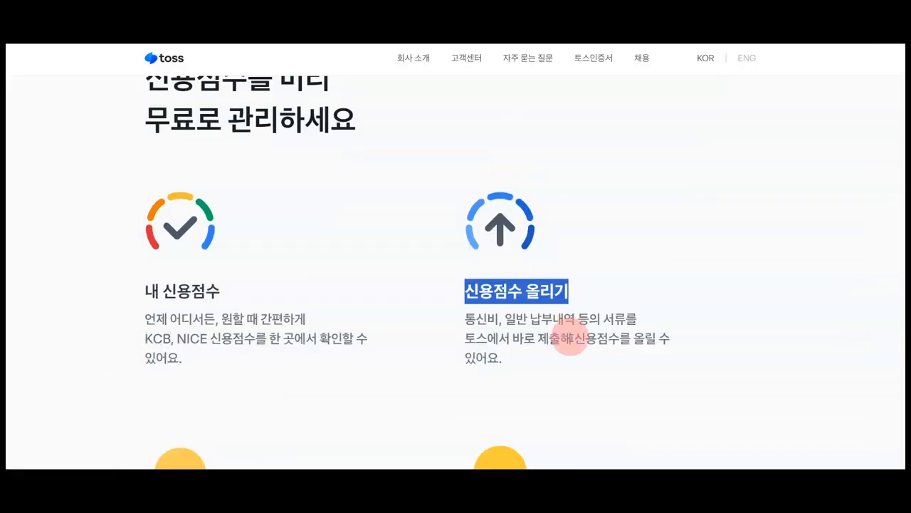
# Step: Replace the second image box's description with the reference text under "신용점수 올리기", adding <br> after "서류를" and "올릴 수"
pyautogui.moveTo(507, 358); pyautogui.dragTo(459, 327)
pyautogui.hotkey('ctrl', 'c')
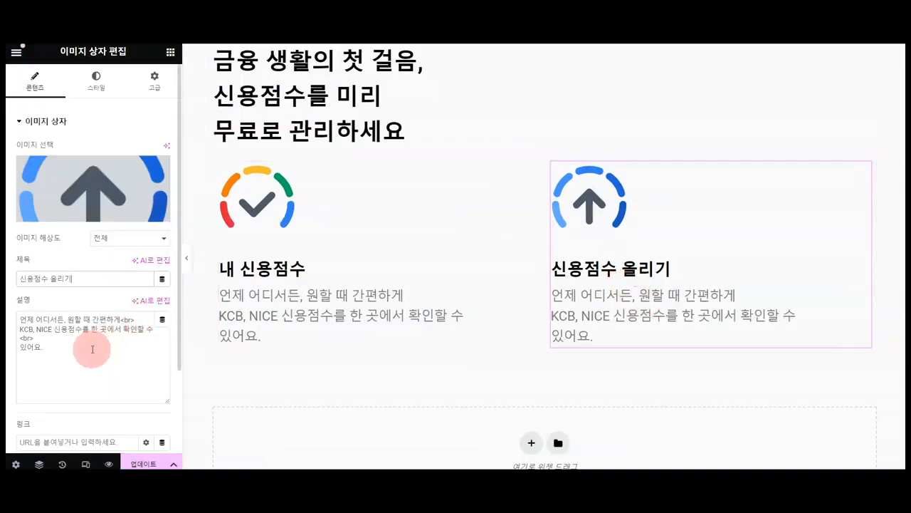
pyautogui.moveTo(90, 347); pyautogui.dragTo(8, 295)
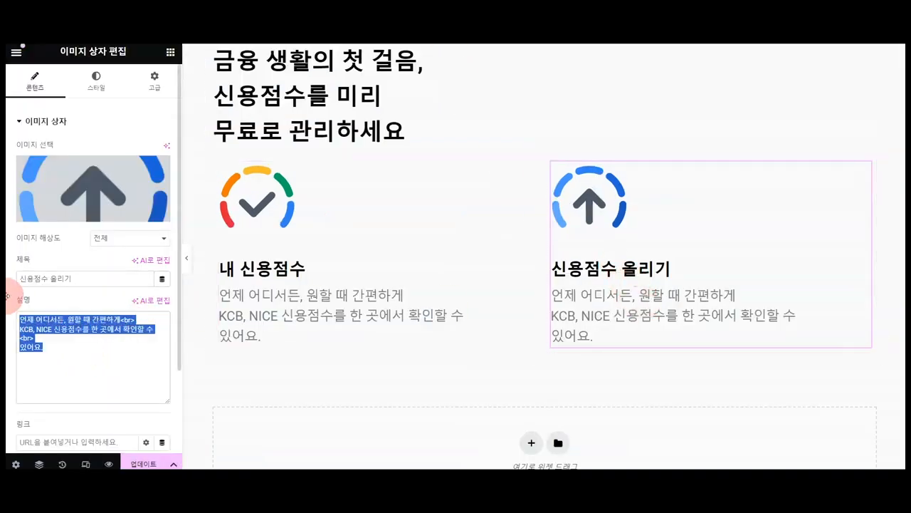
pyautogui.hotkey('ctrl', 'v')
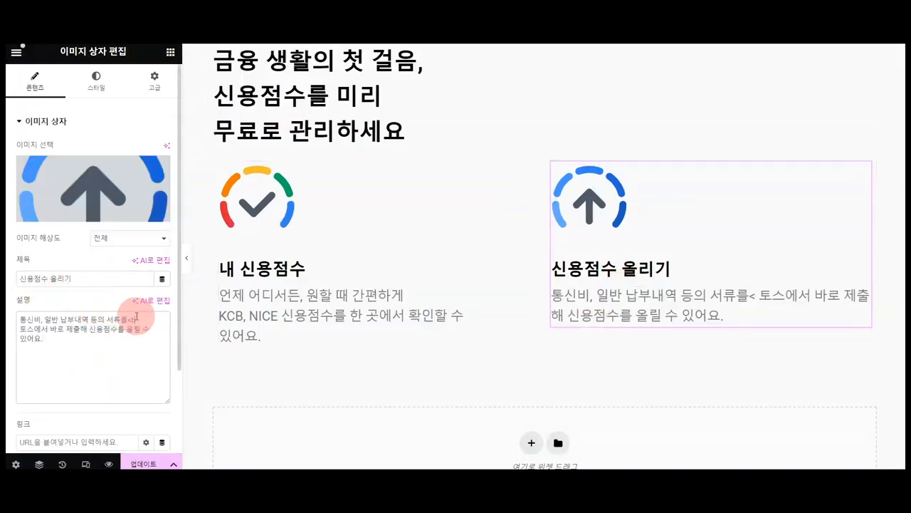
pyautogui.write('r>')
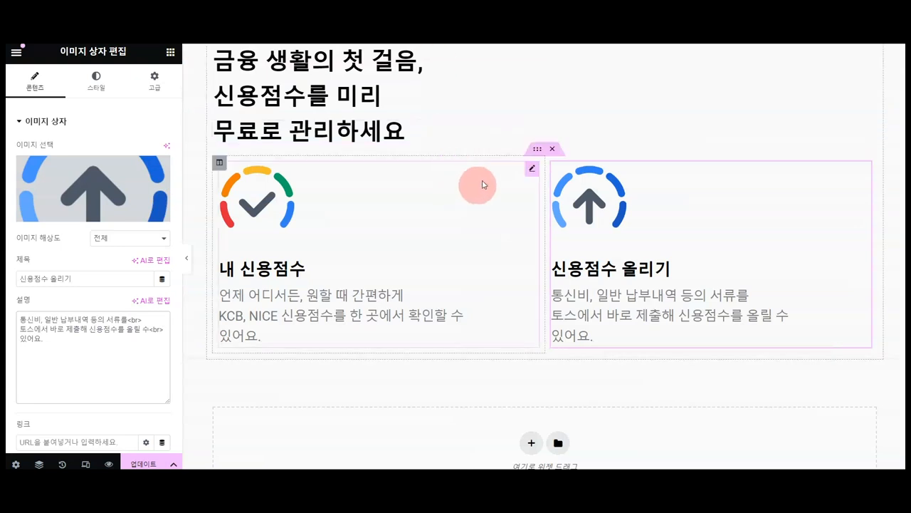
# Step: Unlink the margins of the inner section holding the two image boxes and set its top margin to 80 px
pyautogui.click(538, 152)
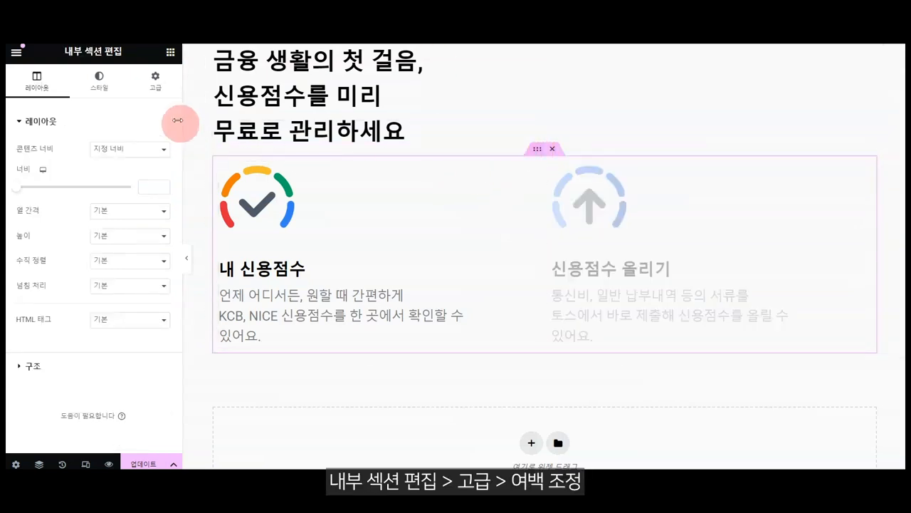
pyautogui.click(152, 88)
pyautogui.click(164, 168)
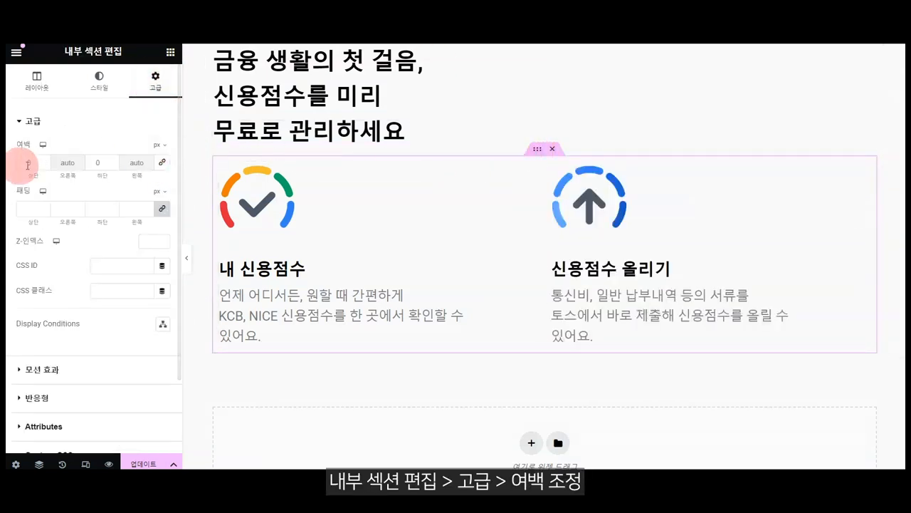
pyautogui.click(22, 162)
pyautogui.write('80')
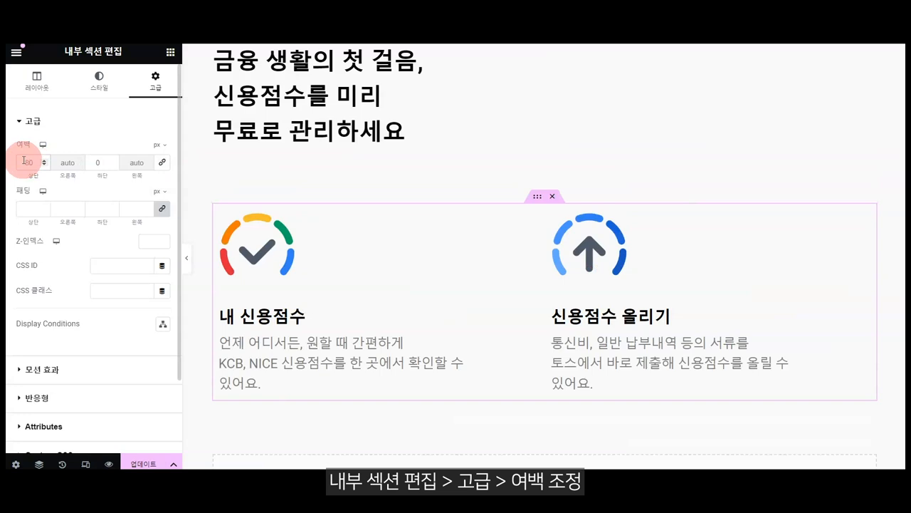
# Step: Duplicate the inner section holding the two credit score image boxes
pyautogui.rightClick(536, 196)
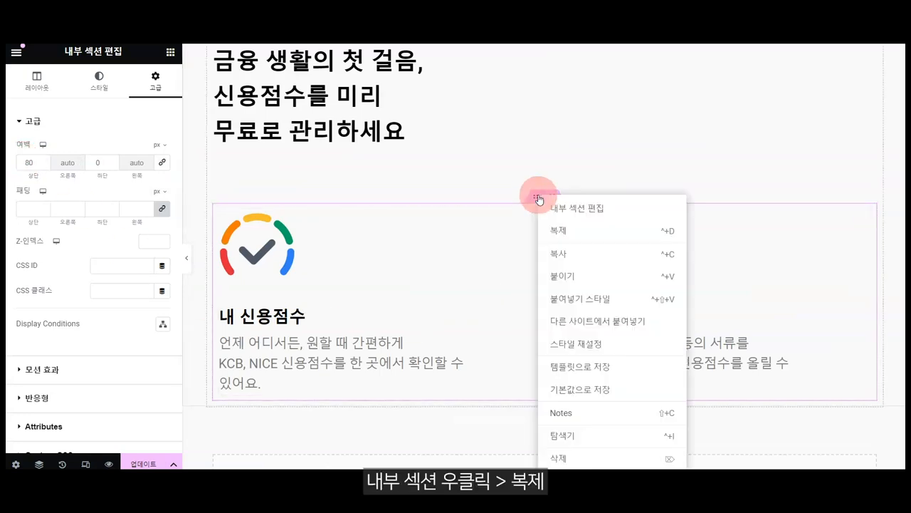
pyautogui.click(569, 232)
pyautogui.scroll(-5, 568, 230)
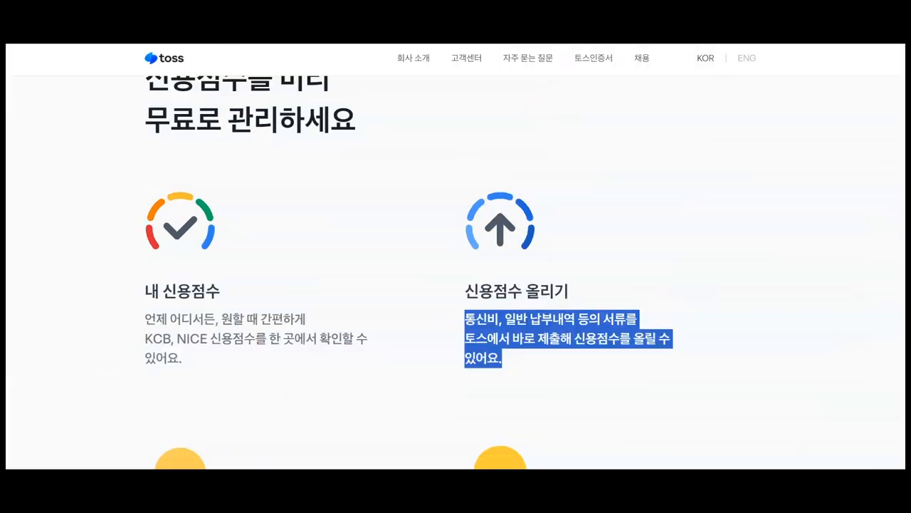
# Step: Replace the title of the first image box in the duplicated section with "신용관리 알림" copied from the Toss reference page
pyautogui.scroll(-3, 420, 154)
pyautogui.click(421, 154)
pyautogui.moveTo(267, 303); pyautogui.dragTo(132, 314)
pyautogui.hotkey('ctrl', 'c')
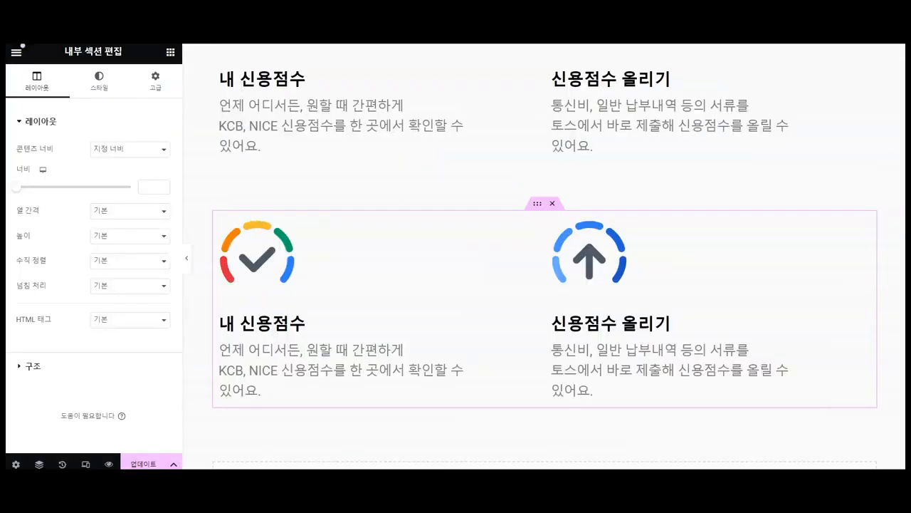
pyautogui.click(291, 315)
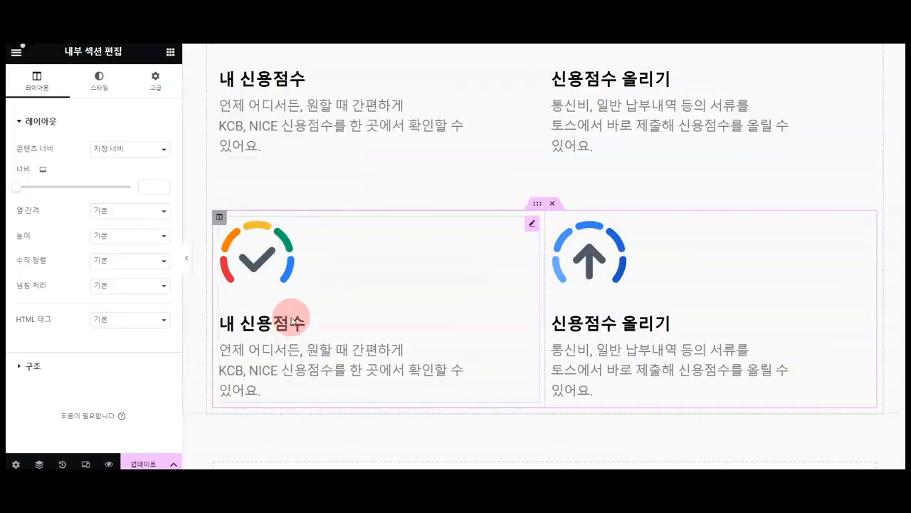
pyautogui.click(98, 284)
pyautogui.hotkey('ctrl', 'a')
pyautogui.hotkey('ctrl', 'v')
# Step: Replace the picture of the "신용관리 알림" image box with the yellow bell icon-alarm-3.png from the media library
pyautogui.click(92, 173)
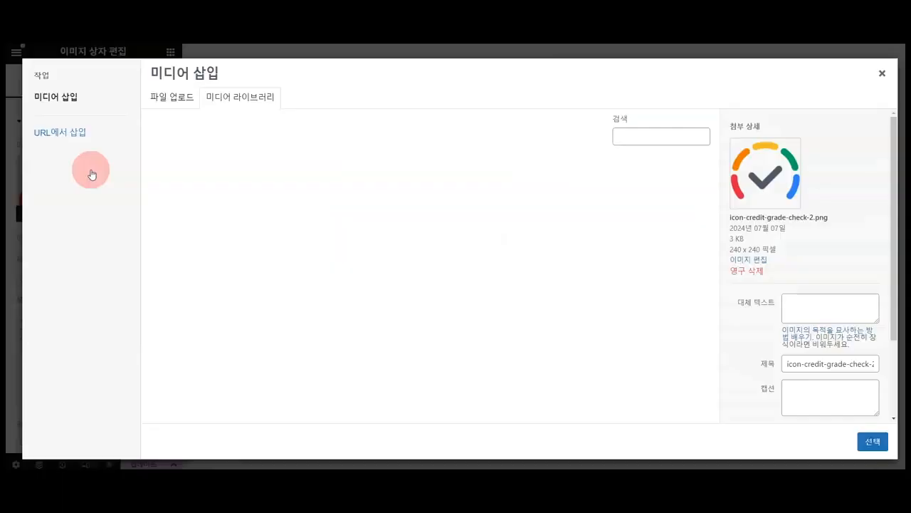
pyautogui.scroll(-3, 520, 327)
pyautogui.click(602, 264)
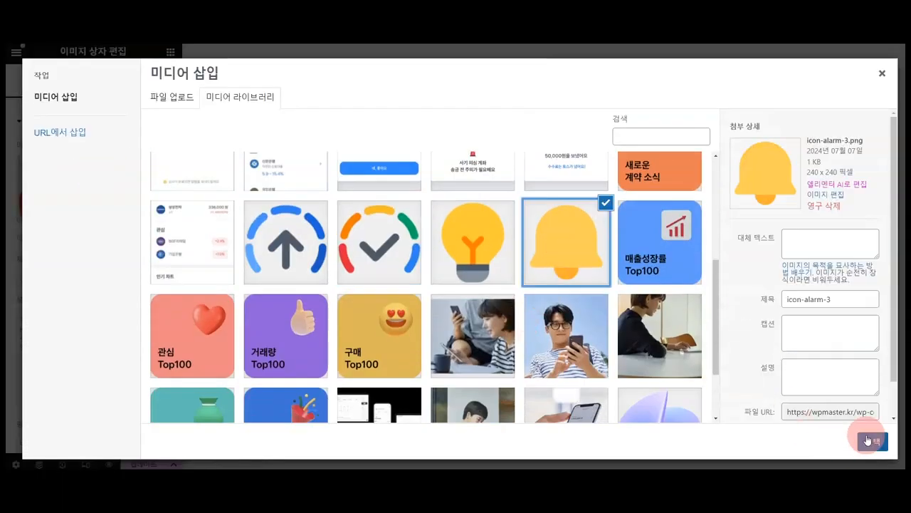
pyautogui.click(872, 439)
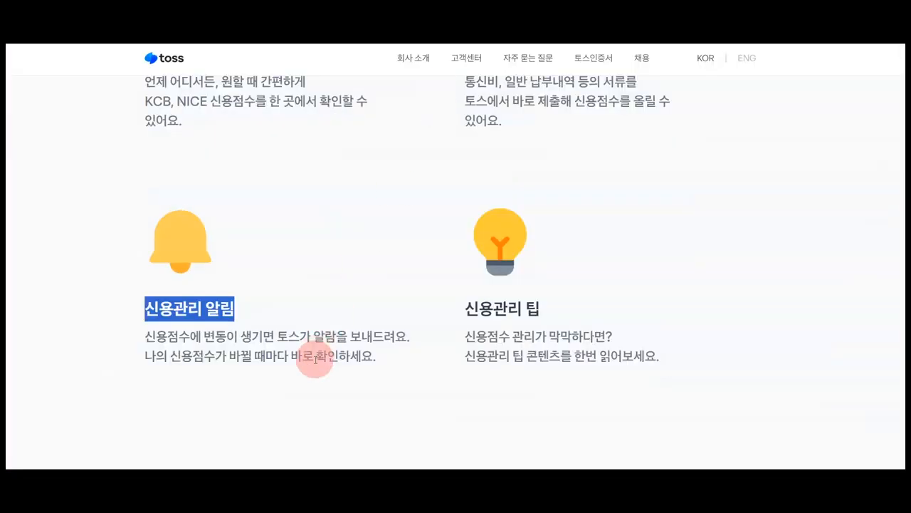
# Step: Replace the "신용관리 알림" box's description with the reference text under that heading, adding <br> after "보내드려요."
pyautogui.moveTo(376, 356); pyautogui.dragTo(140, 346)
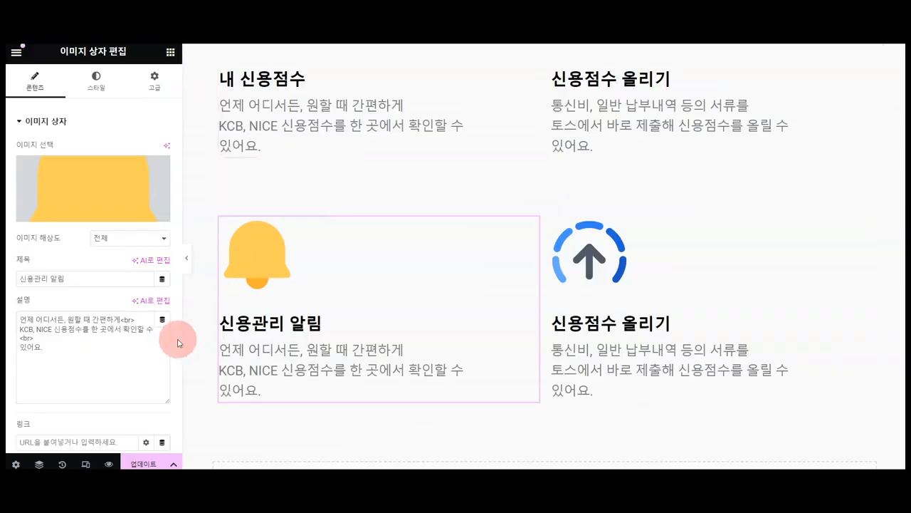
pyautogui.hotkey('ctrl', 'a')
pyautogui.write('신용점수에 변동이 생기면 토스가 알람을 보내드려요. 나의 신용점수가 바뀔 때마다 바로 확인하세요.')
pyautogui.click(129, 324)
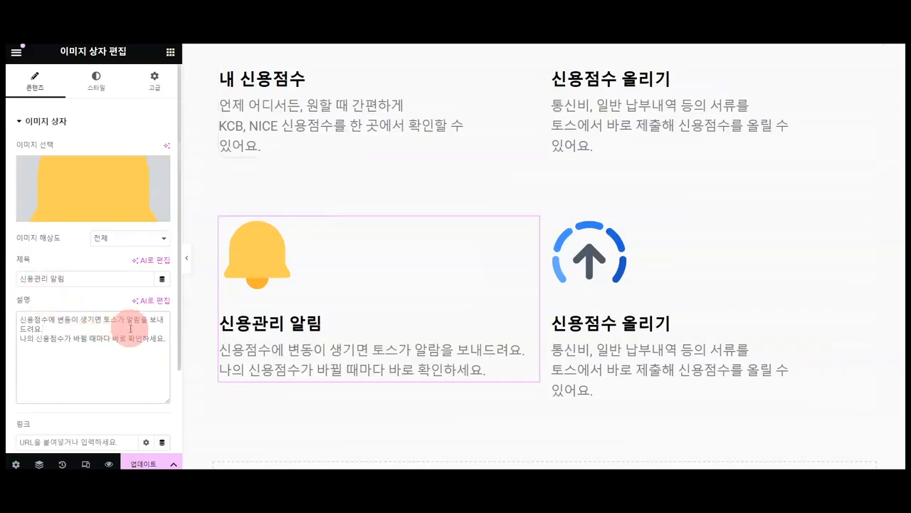
pyautogui.write('<br>')
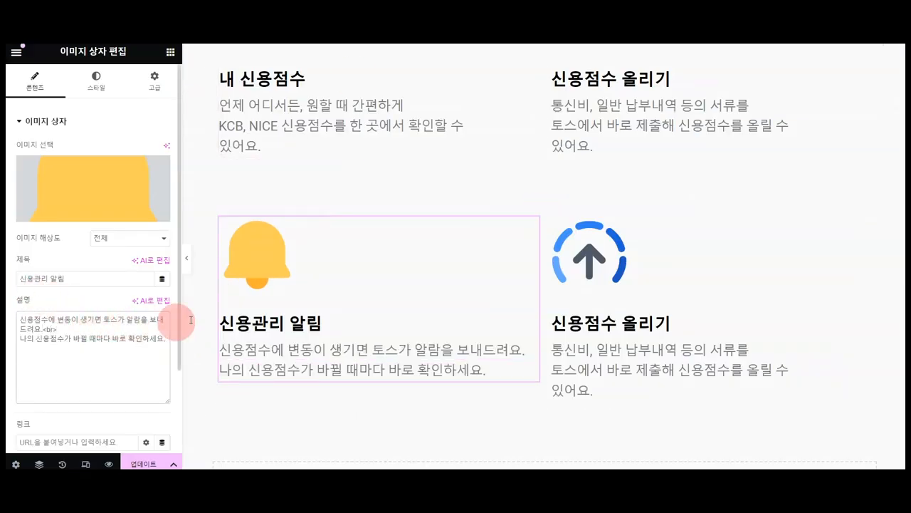
# Step: Replace the picture of the second image box in the duplicated section with the yellow light bulb from the media library
pyautogui.click(588, 260)
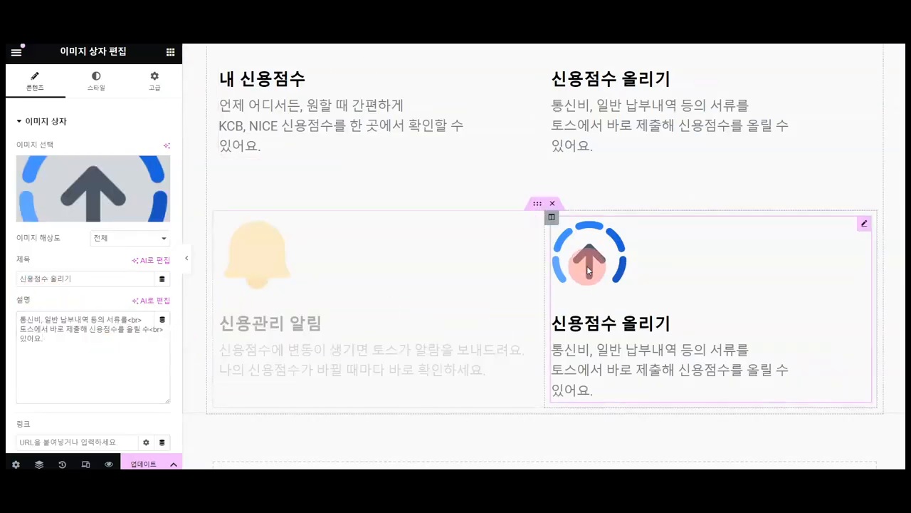
pyautogui.click(93, 193)
pyautogui.scroll(-5, 266, 247)
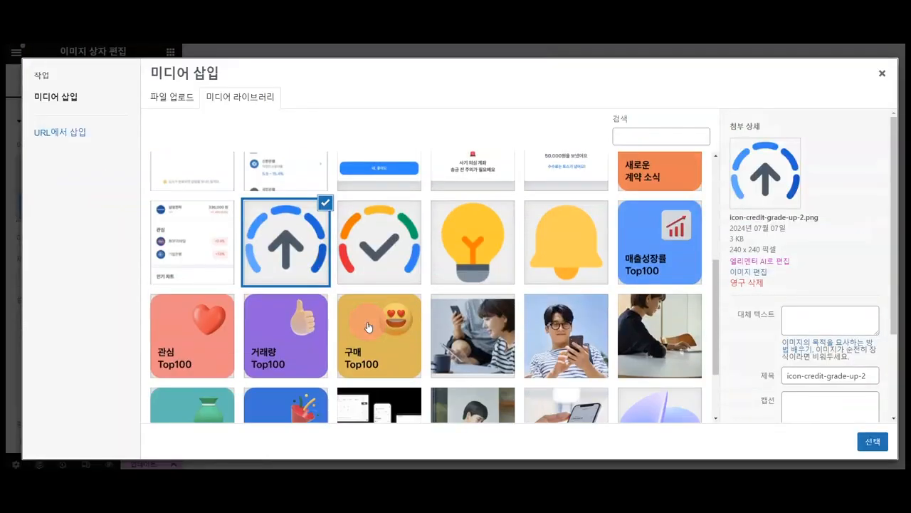
pyautogui.click(464, 240)
pyautogui.click(873, 441)
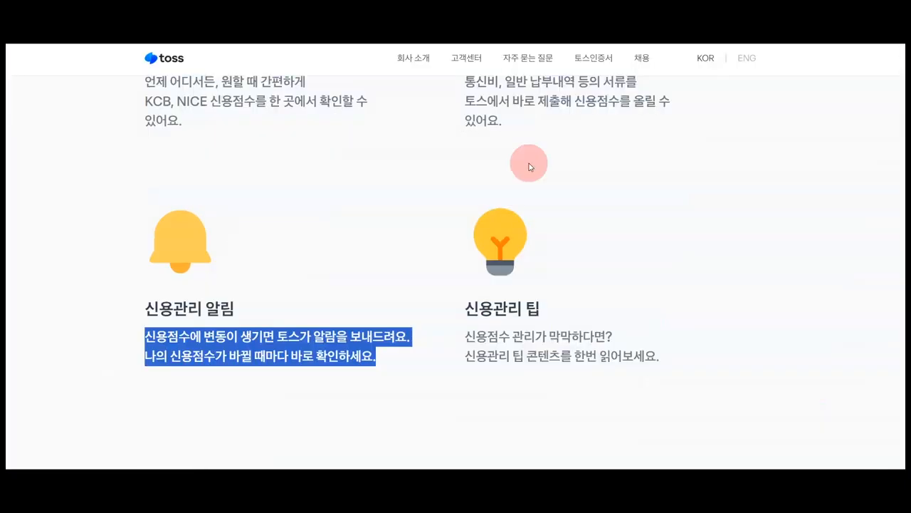
# Step: Replace the lightbulb image box's title with "신용관리 팁" copied from the reference Toss page
pyautogui.moveTo(539, 309); pyautogui.dragTo(465, 309)
pyautogui.hotkey('ctrl', 'c')
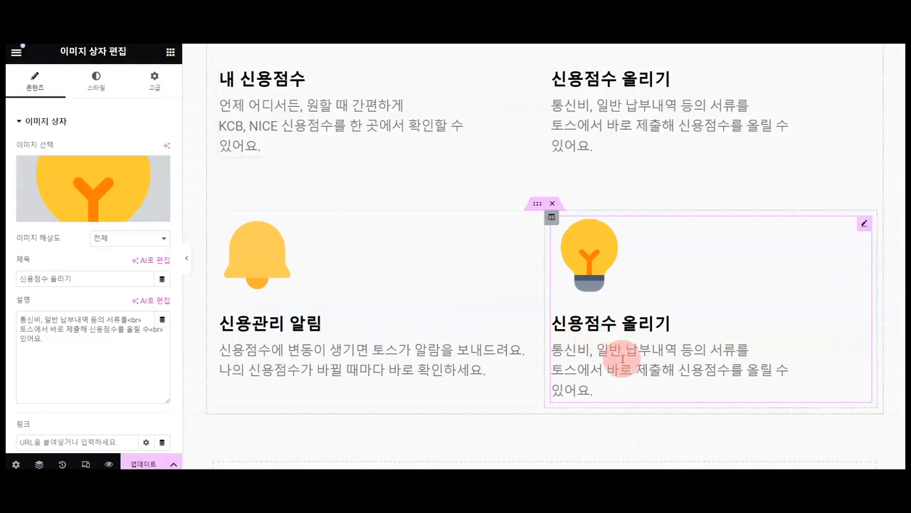
pyautogui.moveTo(151, 279); pyautogui.dragTo(25, 287)
pyautogui.hotkey('ctrl', 'v')
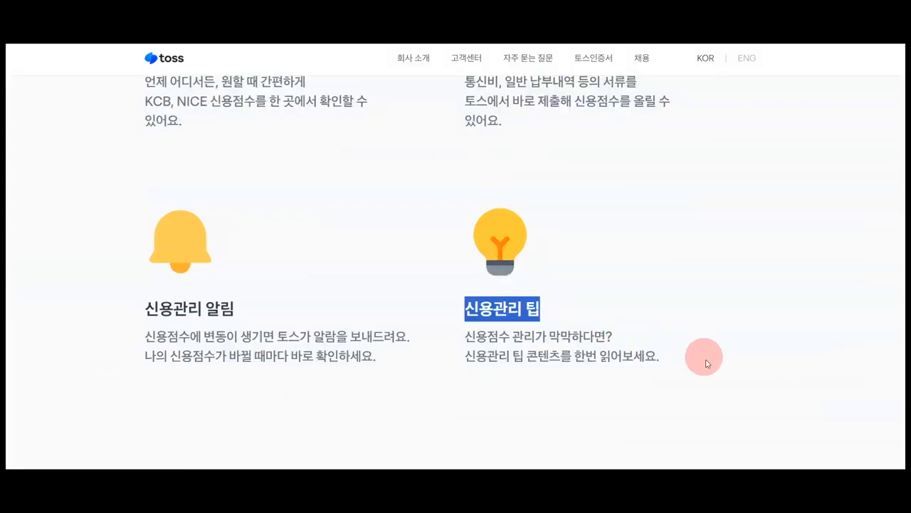
# Step: Replace the lightbulb box's description with "신용점수 관리가 막막하다면? 신용관리 팁 콘텐츠를 한번 읽어보세요.", adding a <br> line break after the question
pyautogui.moveTo(707, 363); pyautogui.dragTo(463, 341)
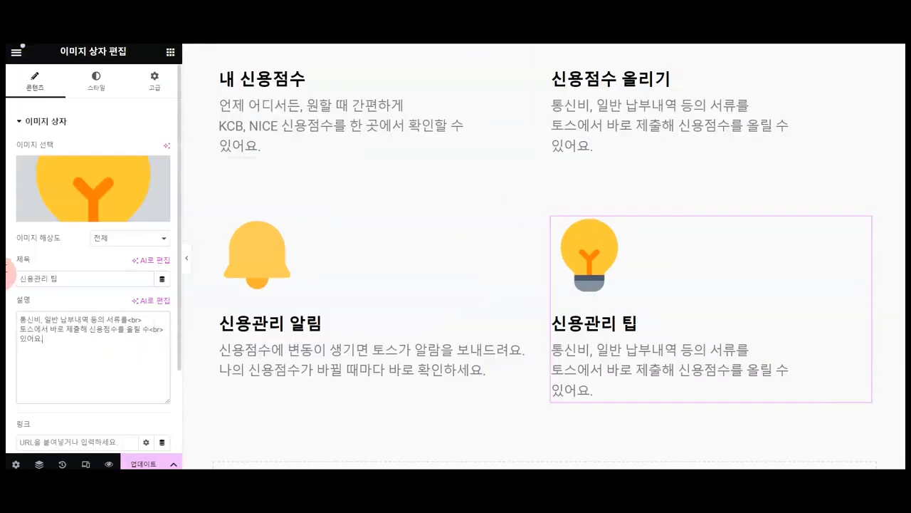
pyautogui.write('신용점수 관리가 막막하다면? 신용관리 팁 콘텐츠를 한번 읽어보세요.')
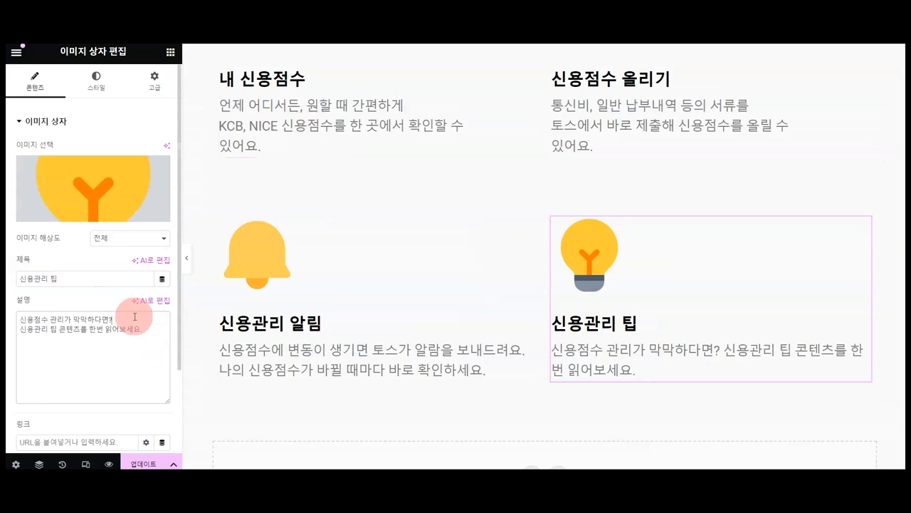
pyautogui.write('br>')
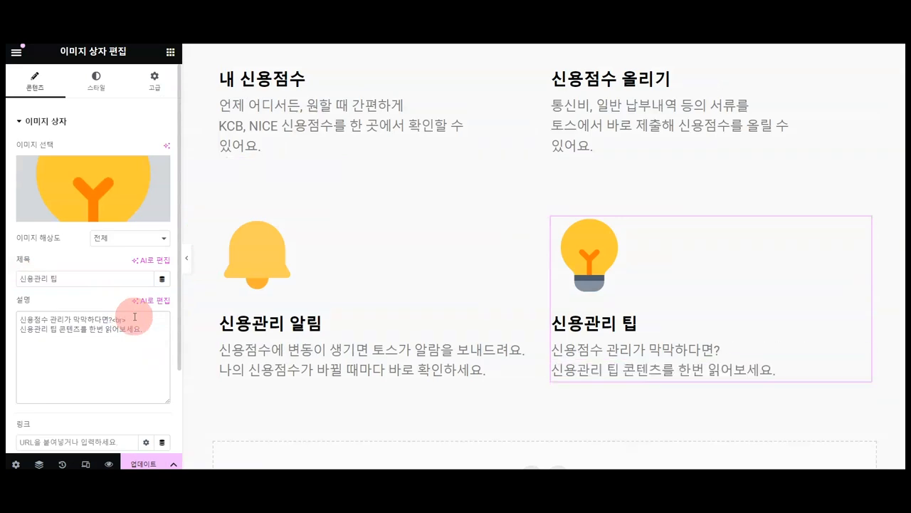
# Step: Compare the 신용 section with the reference page and open the section's advanced margin and padding settings
pyautogui.scroll(3, 636, 320)
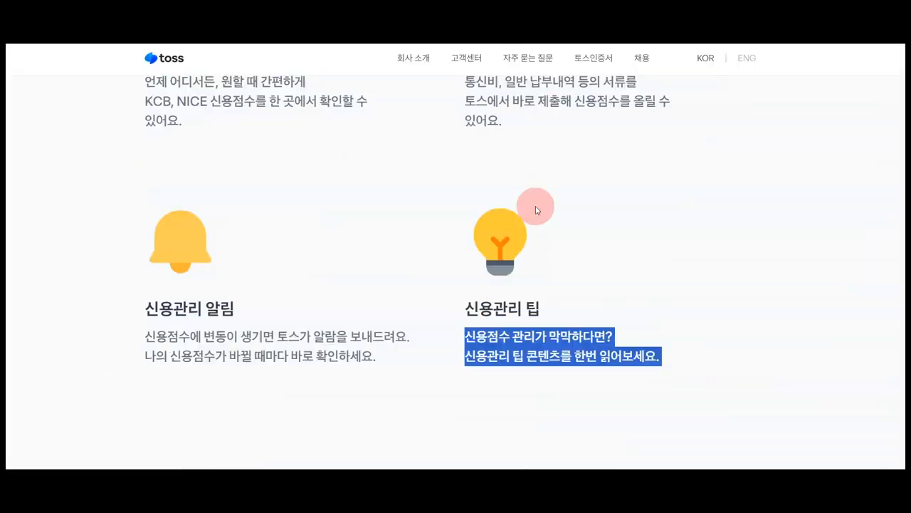
pyautogui.scroll(5, 374, 252)
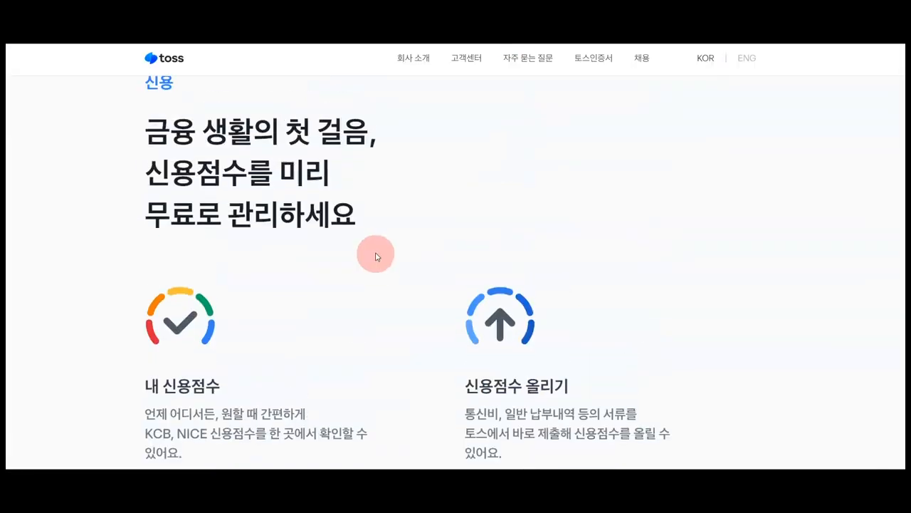
pyautogui.scroll(-5, 375, 250)
pyautogui.click(739, 232)
pyautogui.scroll(-3, 738, 238)
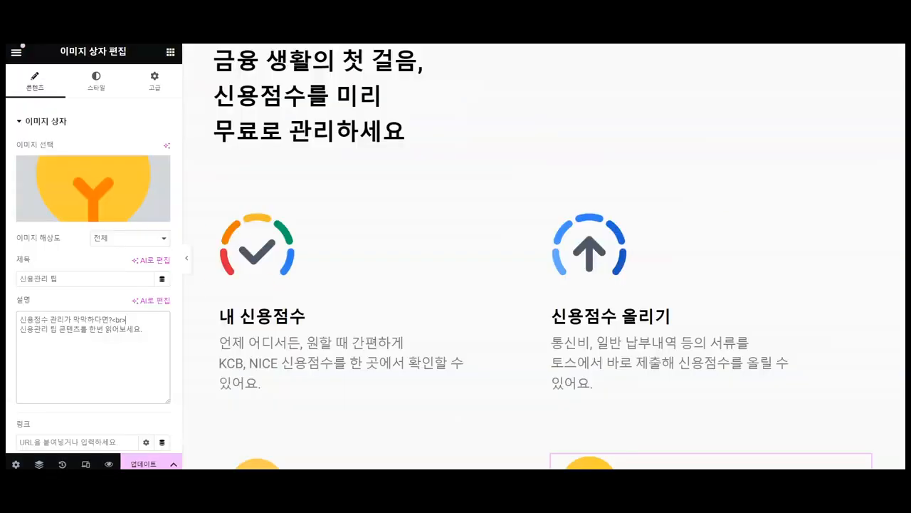
pyautogui.scroll(-5, 582, 159)
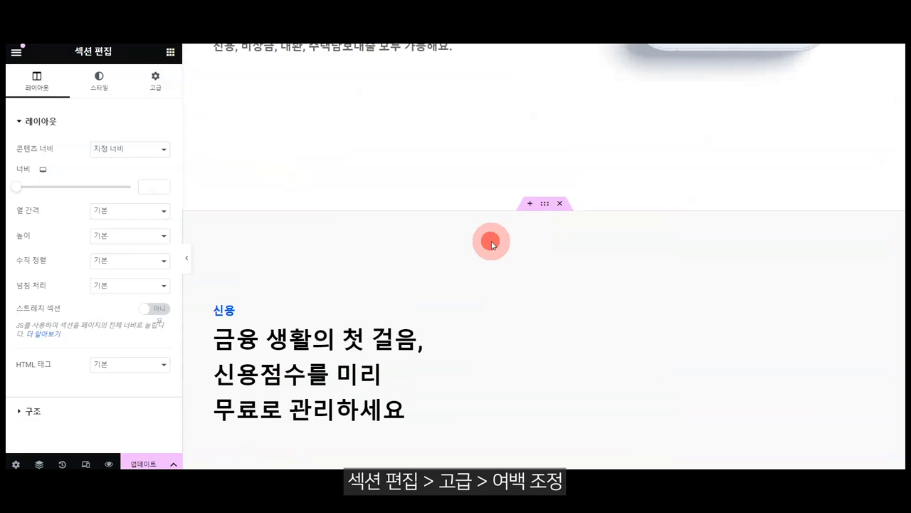
pyautogui.rightClick(490, 239)
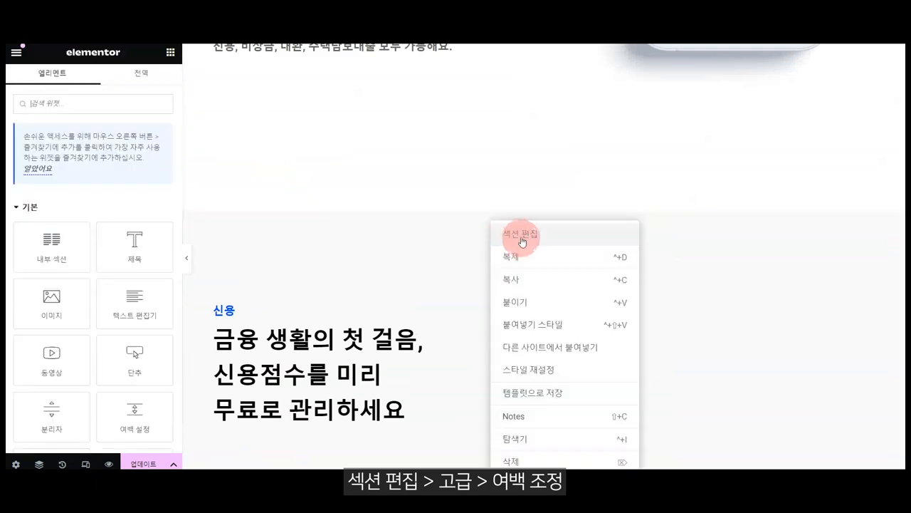
pyautogui.click(523, 241)
pyautogui.click(152, 91)
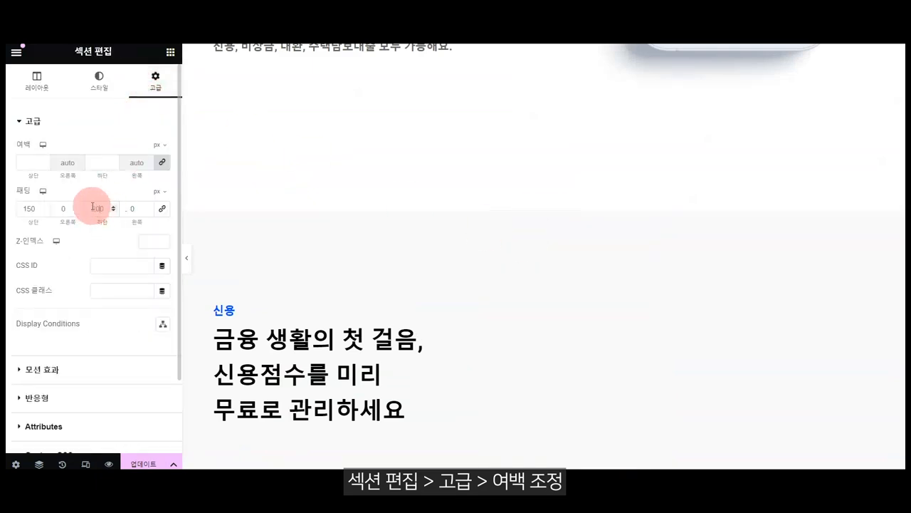
# Step: Examine the reference page's 투자 section, including its heading, phone mockup, side texts and row of coloured cards
pyautogui.scroll(-9, 378, 225)
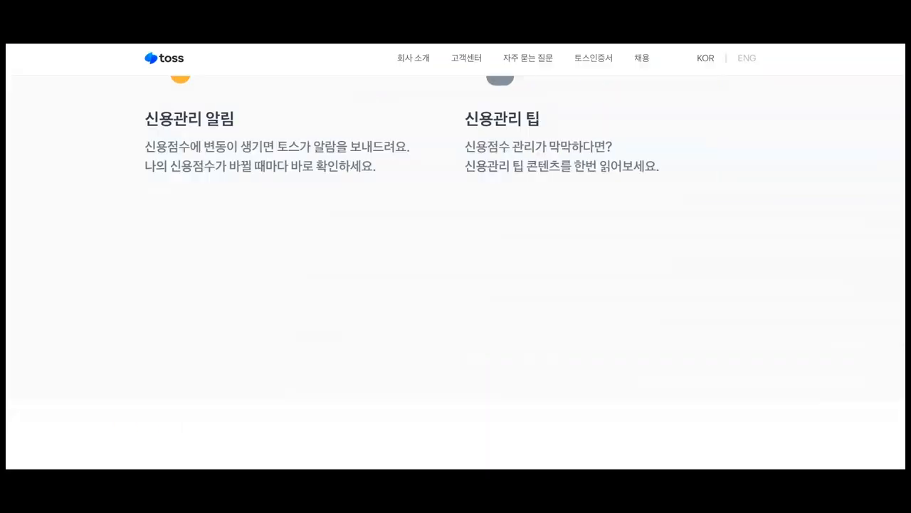
pyautogui.scroll(-10, 561, 216)
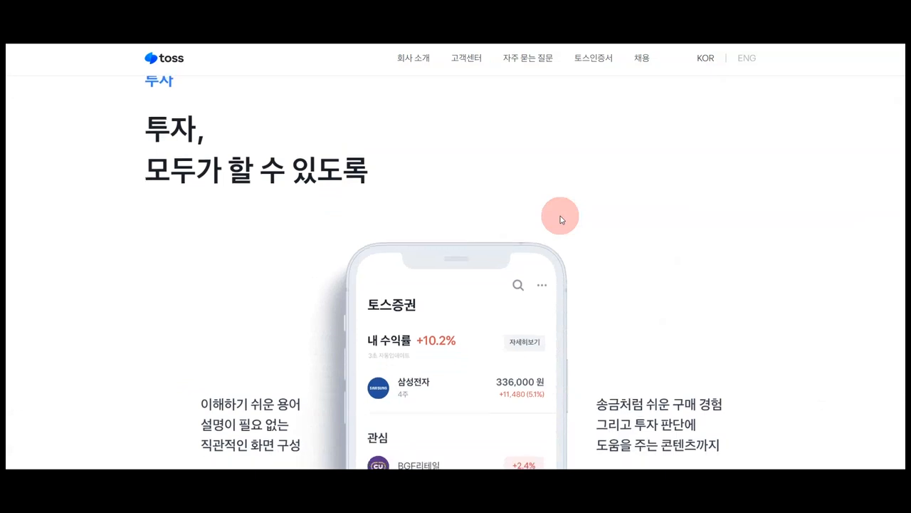
pyautogui.scroll(-3, 498, 235)
pyautogui.scroll(4, 205, 262)
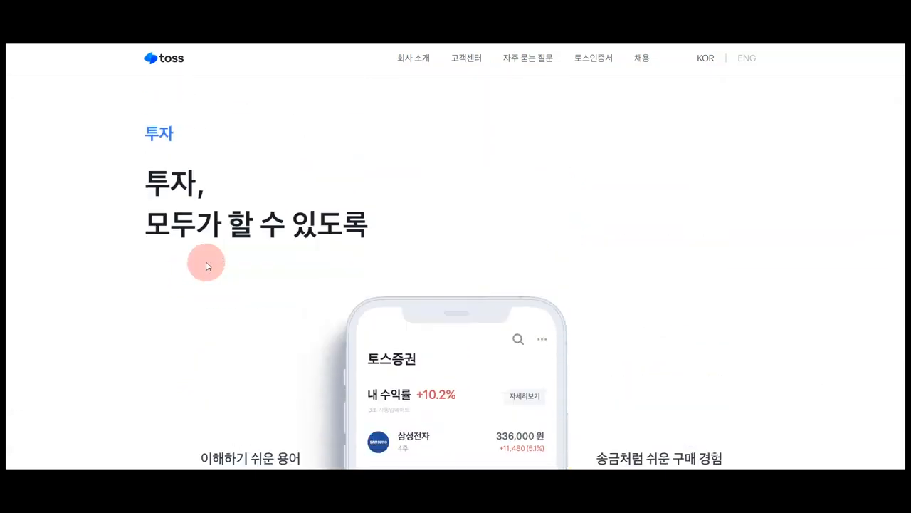
pyautogui.scroll(1, 214, 256)
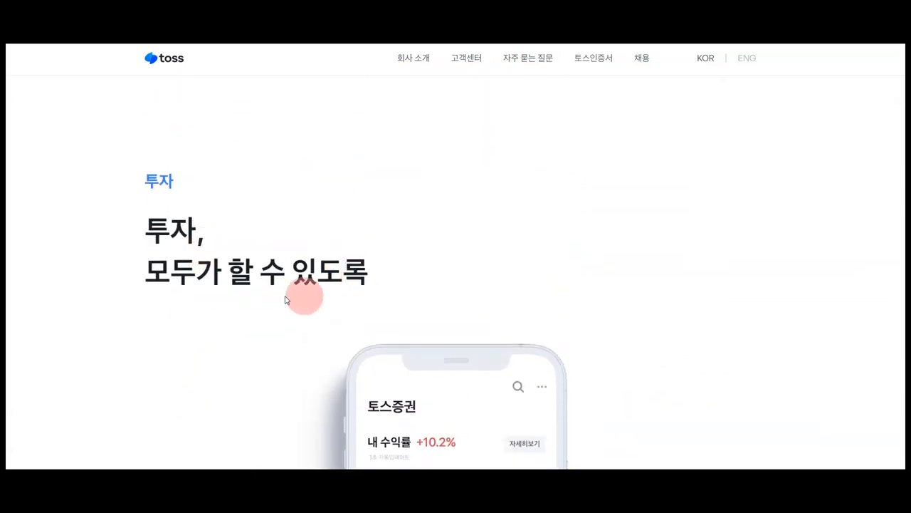
pyautogui.scroll(1, 206, 284)
pyautogui.scroll(8, 181, 283)
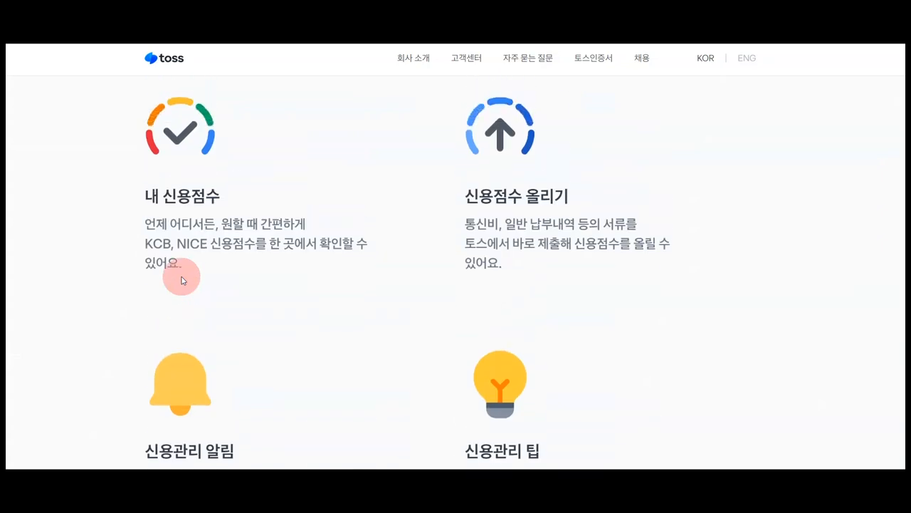
pyautogui.scroll(-4, 239, 263)
pyautogui.scroll(-10, 235, 213)
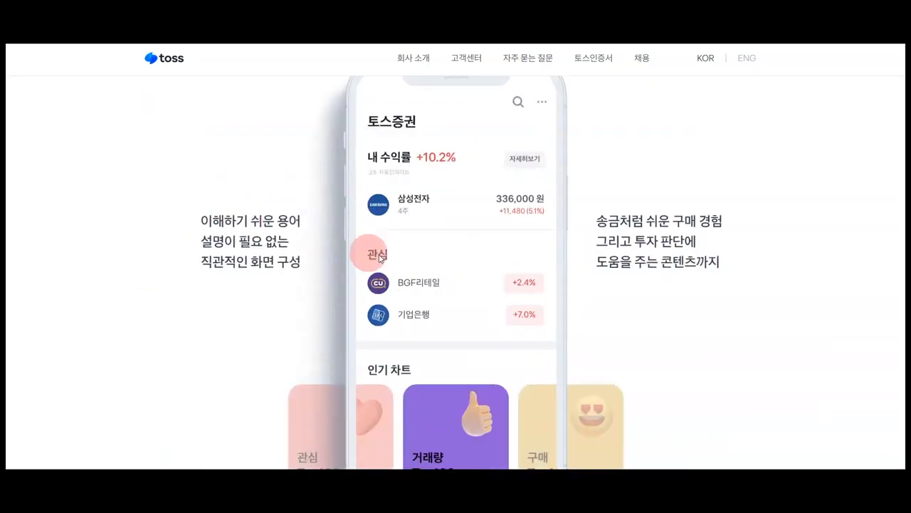
pyautogui.scroll(-3, 549, 275)
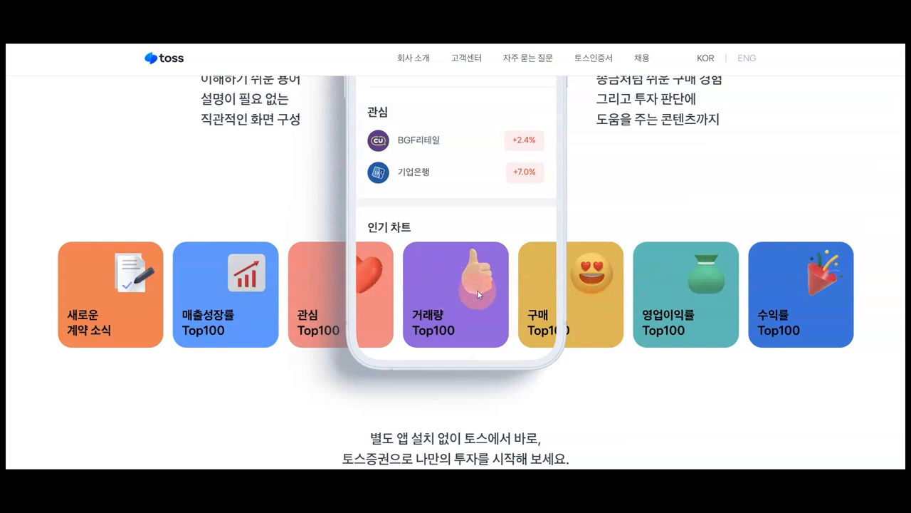
# Step: Compare the reference page's loan section phone mockup and section spacing with the layout of its 투자 section
pyautogui.scroll(3, 477, 292)
pyautogui.scroll(5, 478, 292)
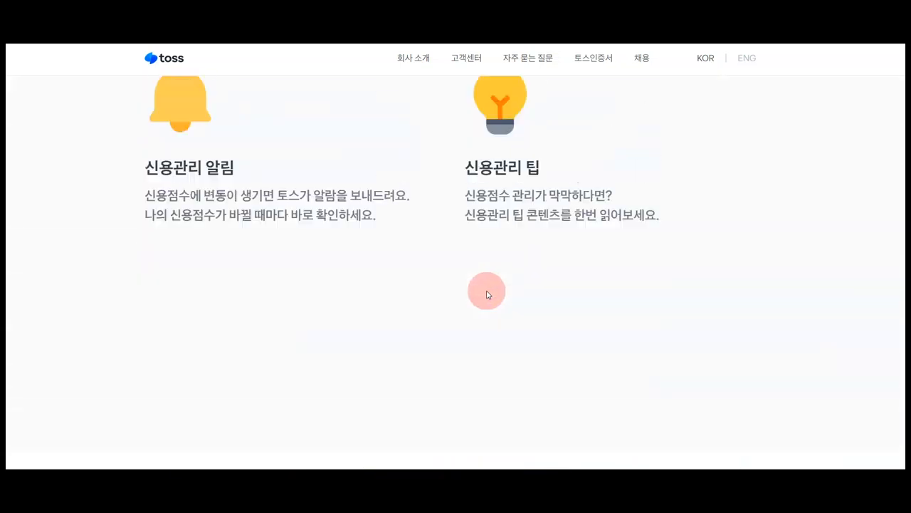
pyautogui.scroll(5, 487, 293)
pyautogui.scroll(-6, 487, 293)
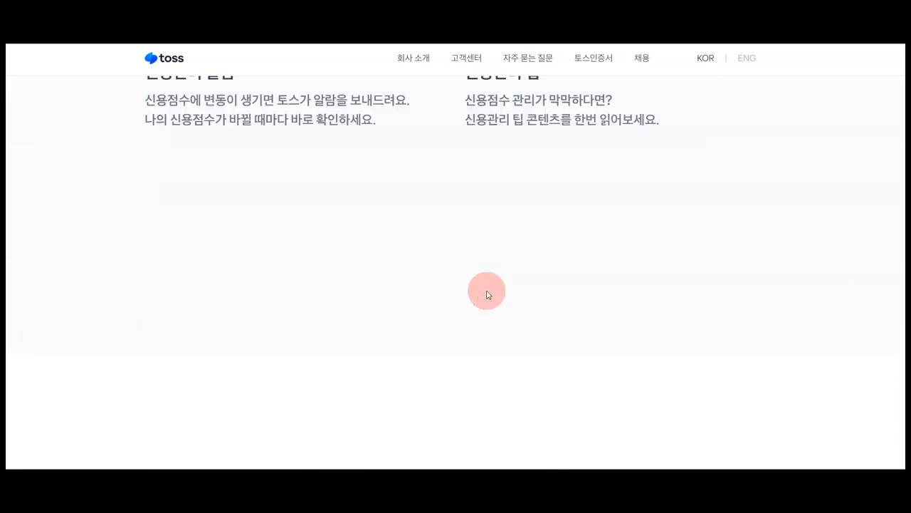
pyautogui.scroll(5, 487, 292)
pyautogui.scroll(-8, 477, 288)
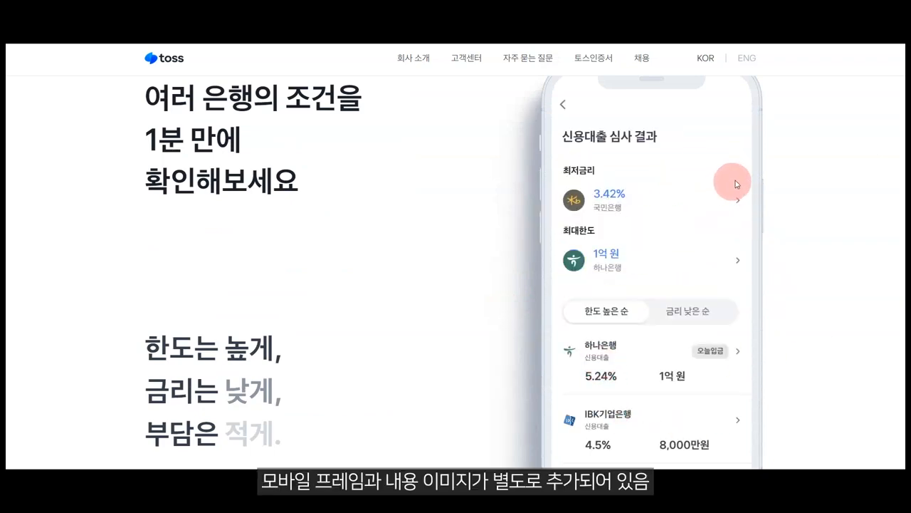
pyautogui.scroll(-10, 626, 235)
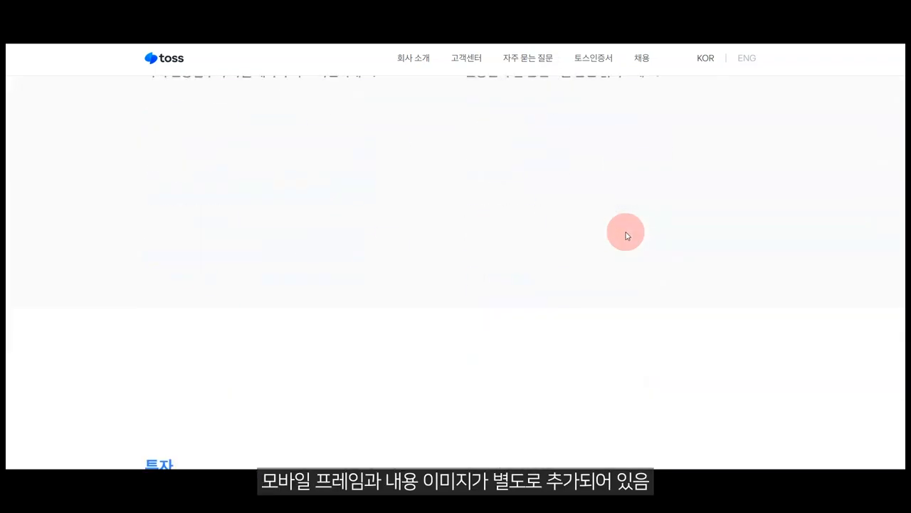
pyautogui.scroll(10, 626, 242)
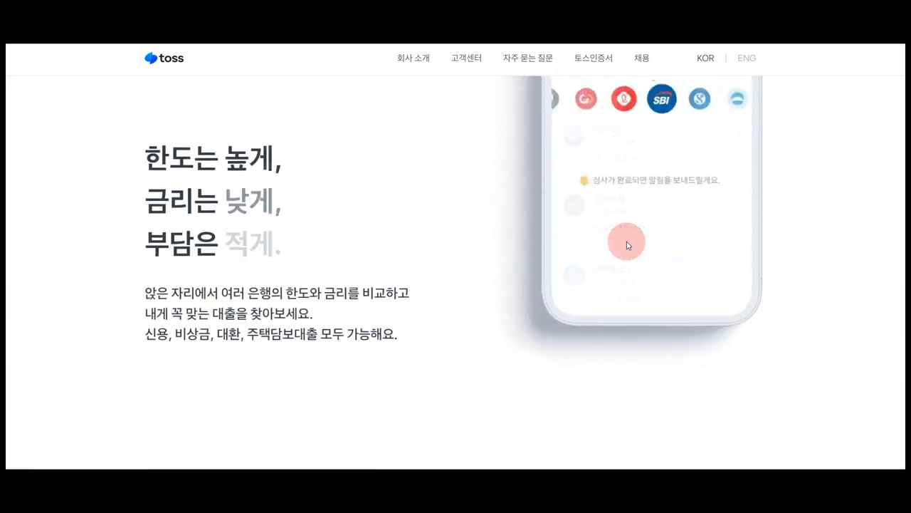
pyautogui.scroll(3, 619, 244)
pyautogui.scroll(-12, 772, 276)
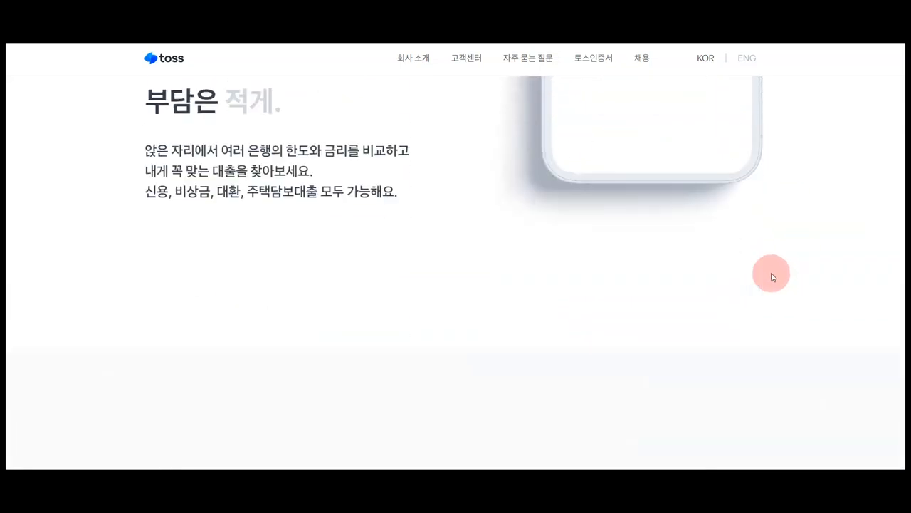
pyautogui.scroll(-10, 772, 275)
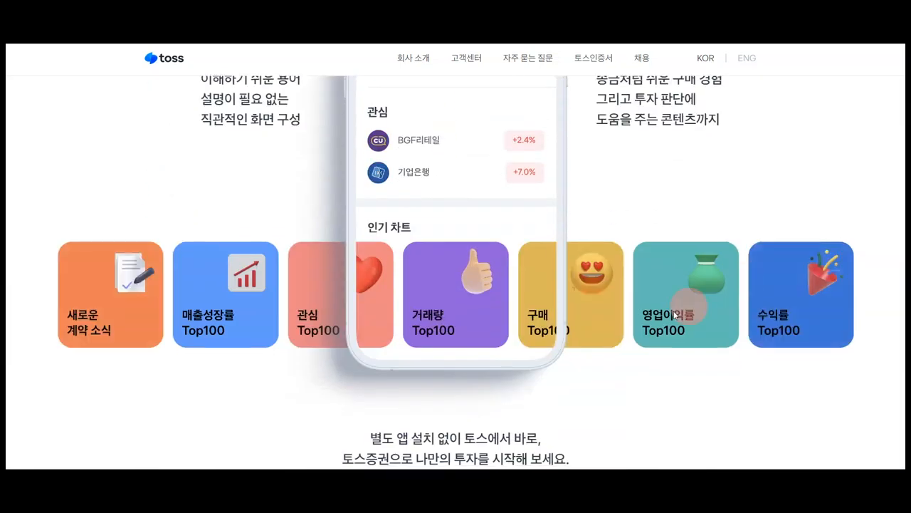
pyautogui.scroll(4, 550, 148)
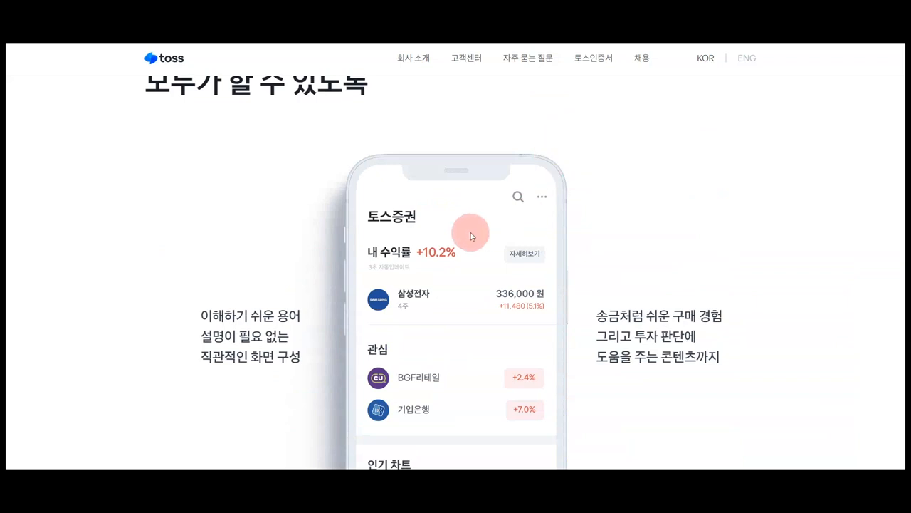
pyautogui.scroll(3, 463, 228)
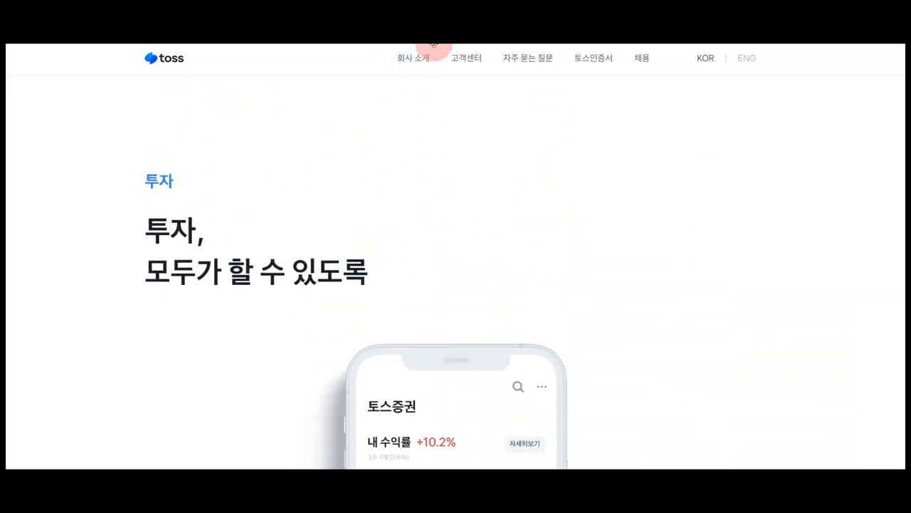
# Step: Duplicate the 신용 section and delete both inner sections with the icon image boxes from the copy
pyautogui.rightClick(478, 217)
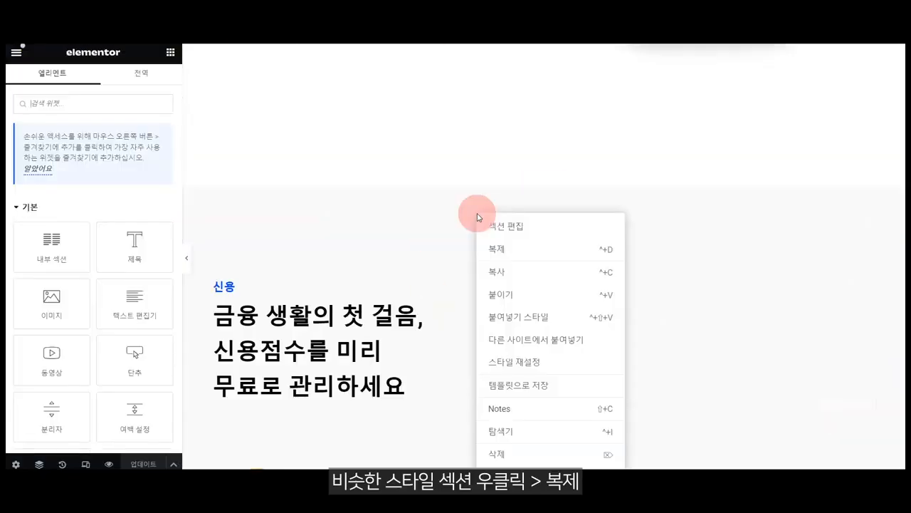
pyautogui.click(522, 250)
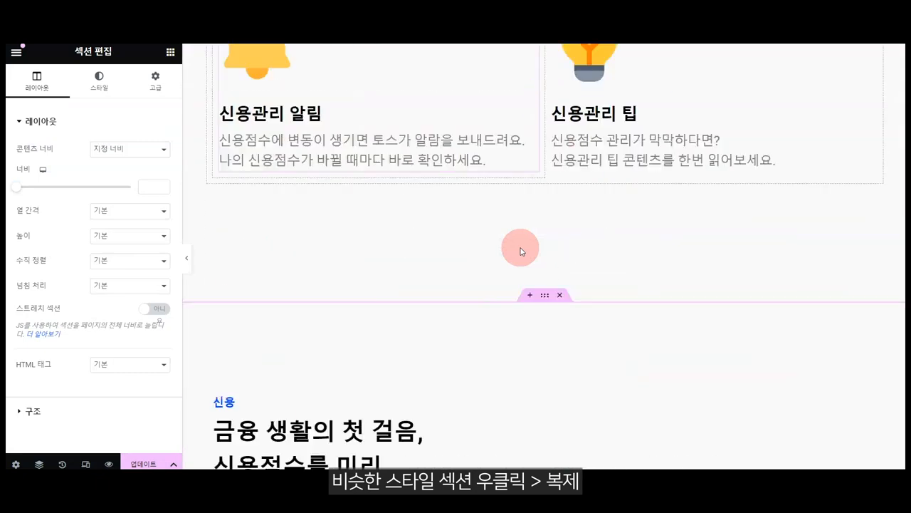
pyautogui.click(552, 274)
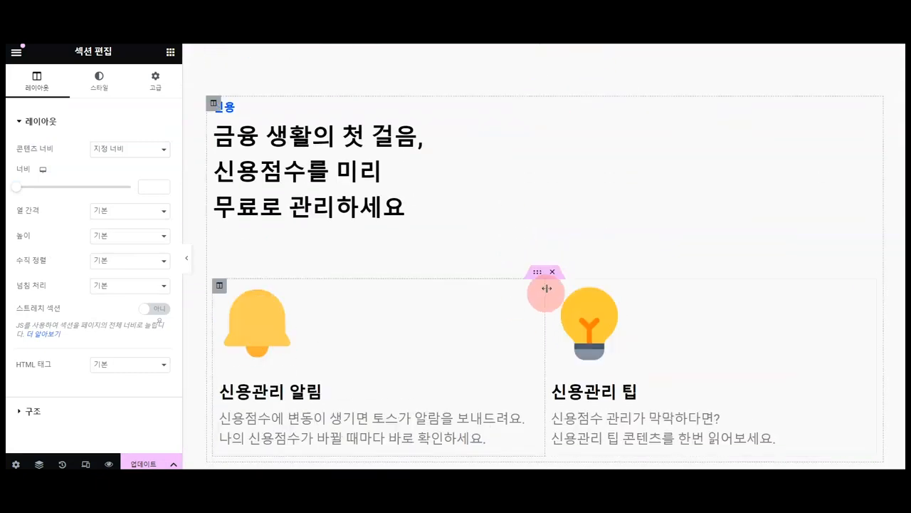
pyautogui.click(550, 275)
# Step: Give the duplicated section a classic background in white, #FFFFFF
pyautogui.scroll(4, 547, 285)
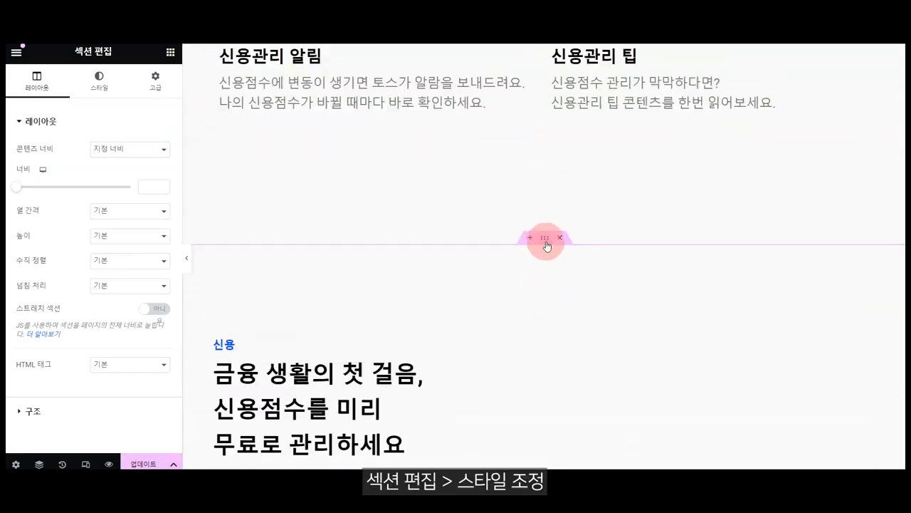
pyautogui.click(99, 84)
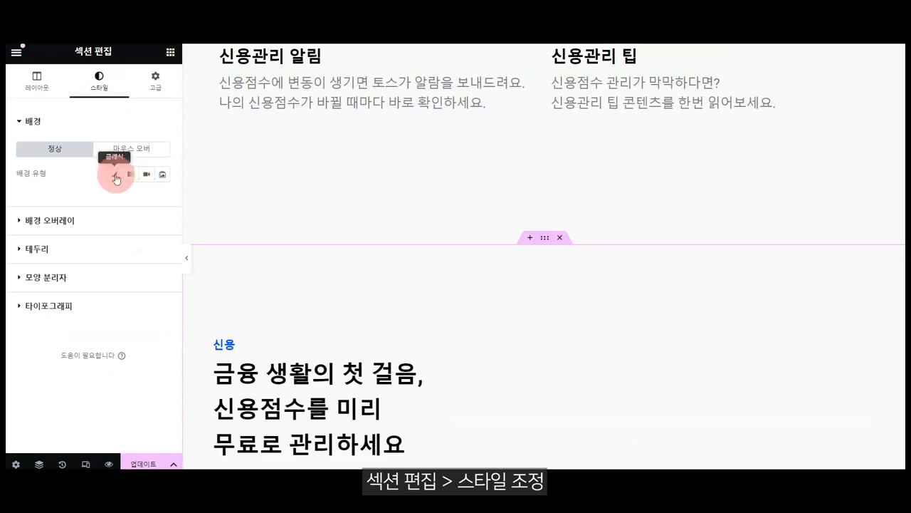
pyautogui.click(115, 175)
pyautogui.click(162, 198)
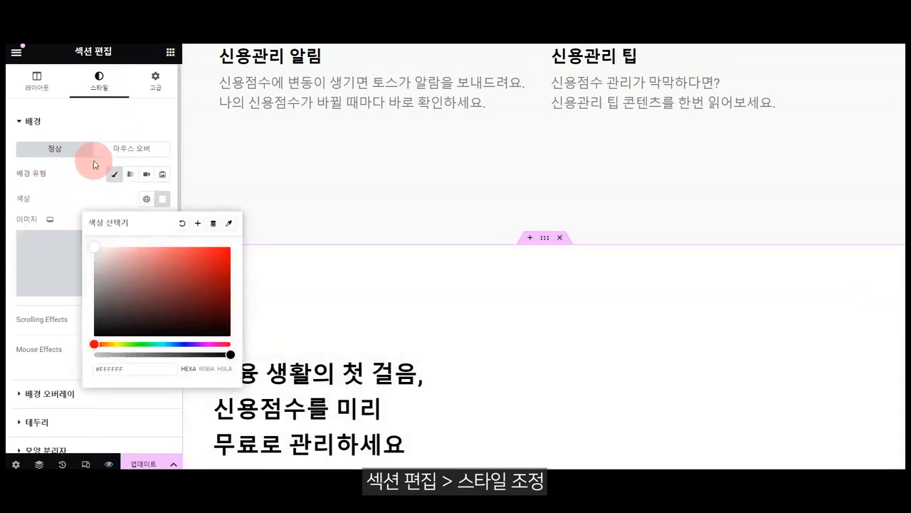
pyautogui.click(93, 123)
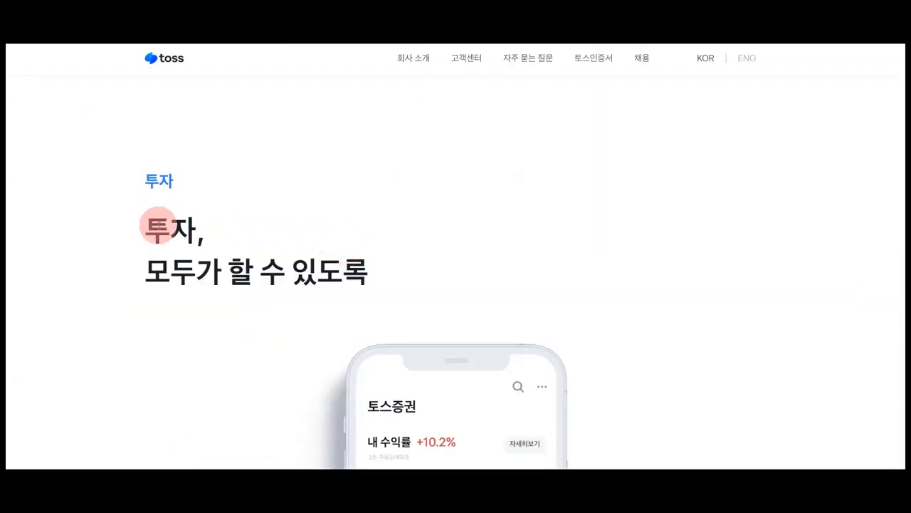
# Step: Replace the first heading line of the duplicated section with "투자," copied from the reference page
pyautogui.doubleClick(157, 225)
pyautogui.hotkey('ctrl', 'c')
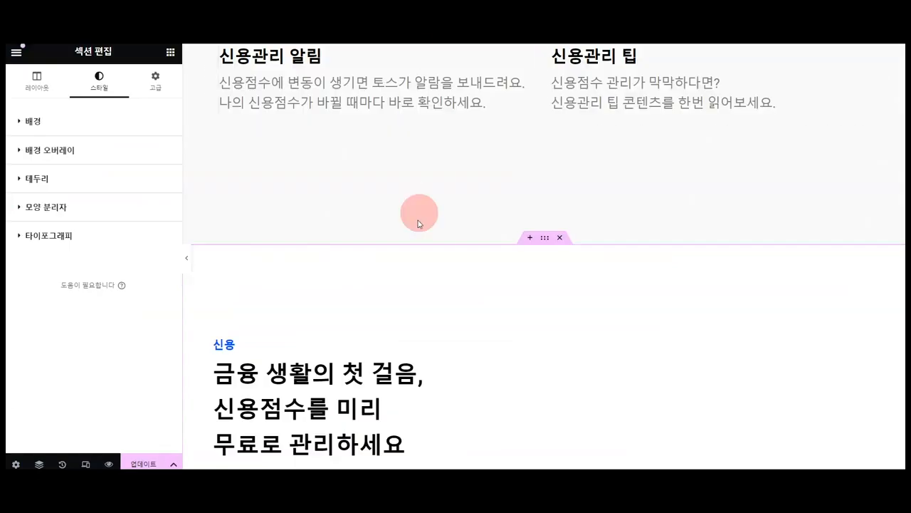
pyautogui.click(350, 372)
pyautogui.hotkey('ctrl', 'a')
pyautogui.hotkey('ctrl', 'v')
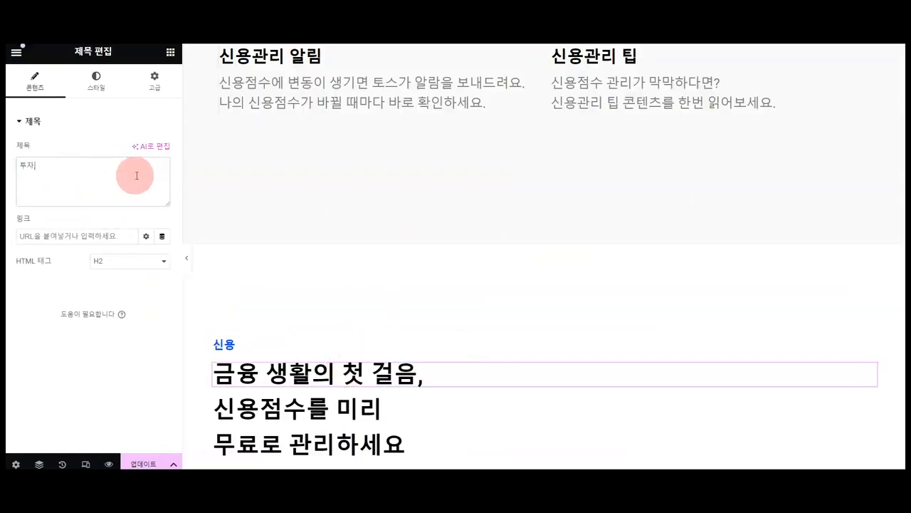
# Step: Delete the heading line "신용점수를 미리" and change the line below it to "모두가 할 수 있도록"
pyautogui.click(370, 407)
pyautogui.rightClick(369, 409)
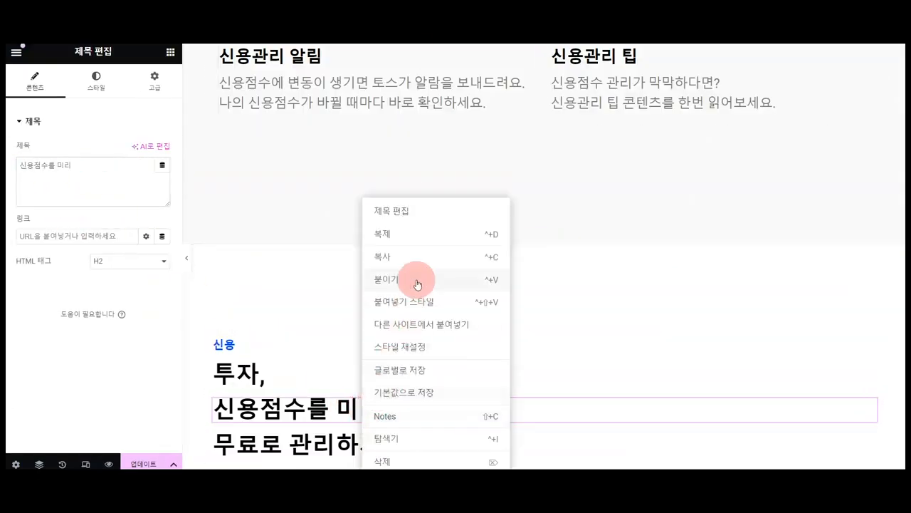
pyautogui.click(403, 463)
pyautogui.click(346, 409)
pyautogui.hotkey('ctrl', 'a')
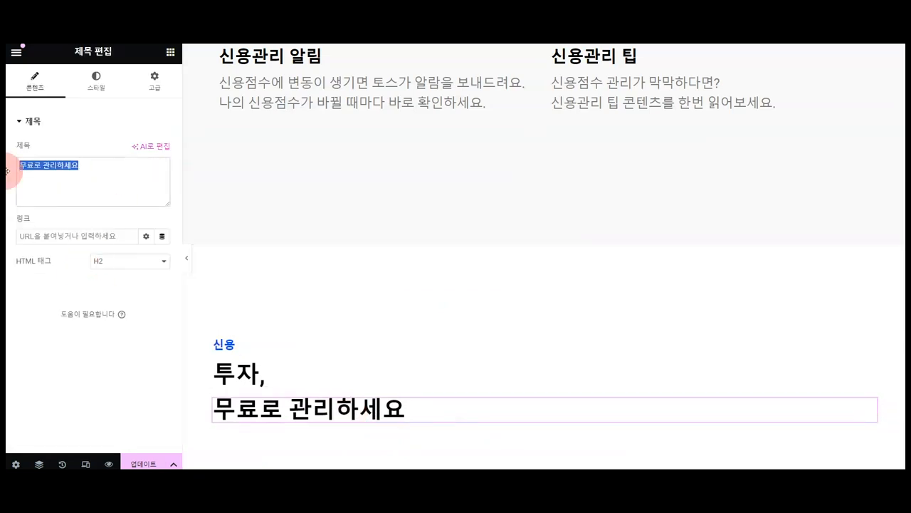
pyautogui.write('ㅁ')
pyautogui.hotkey('alt', 'Tab')
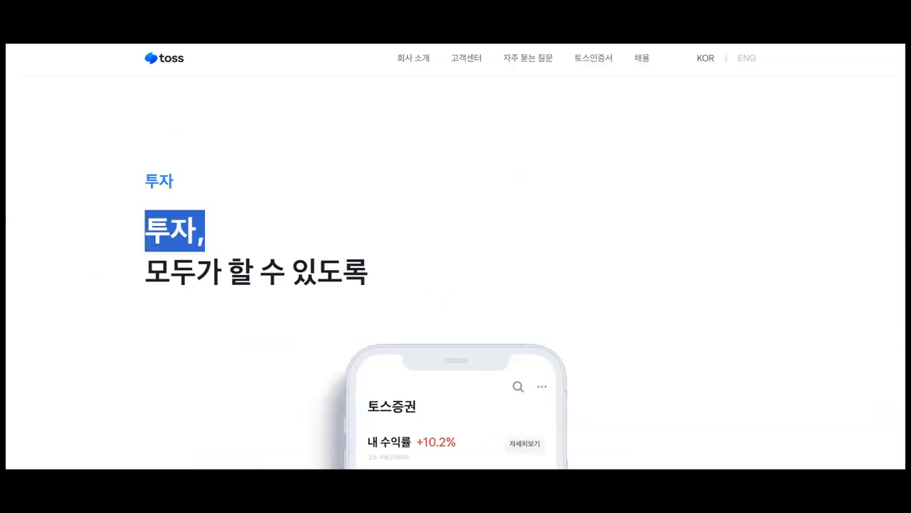
pyautogui.hotkey('alt', 'Tab')
# Step: Change the small blue label above the heading to "투자" and update the page
pyautogui.click(212, 346)
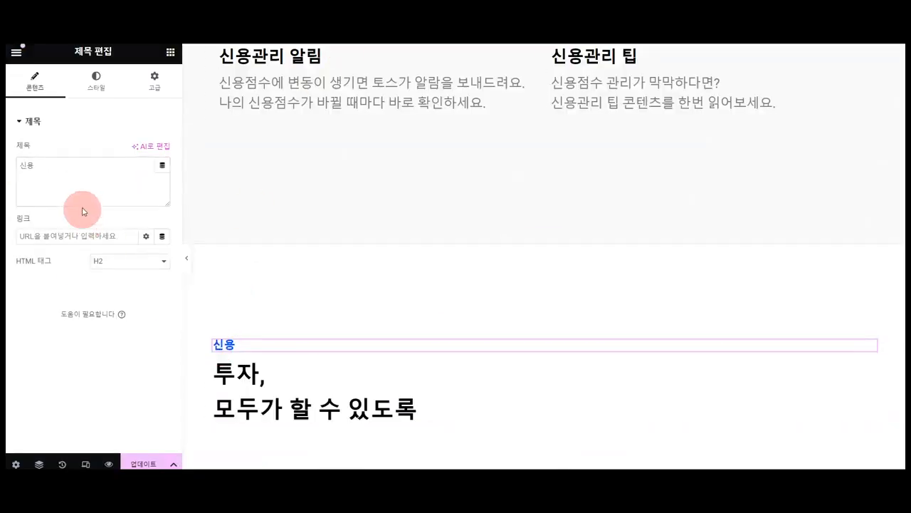
pyautogui.click(28, 156)
pyautogui.write('투자')
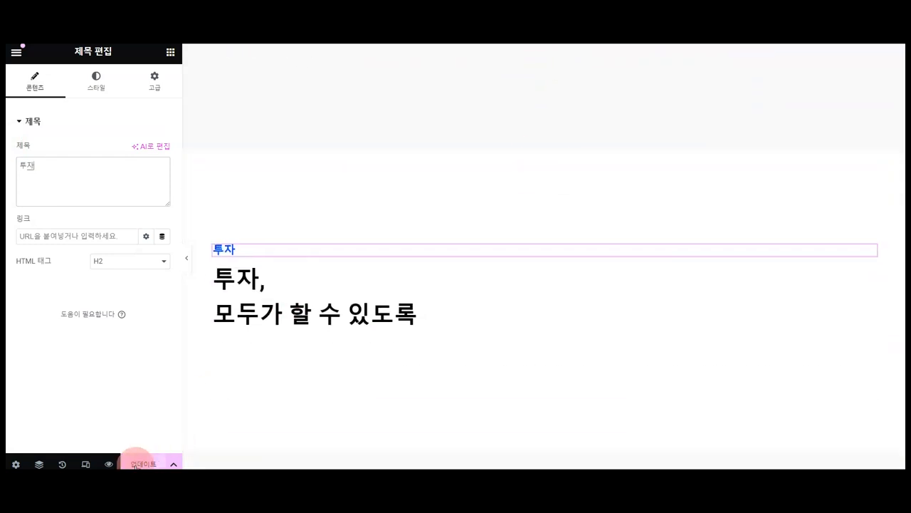
pyautogui.click(139, 461)
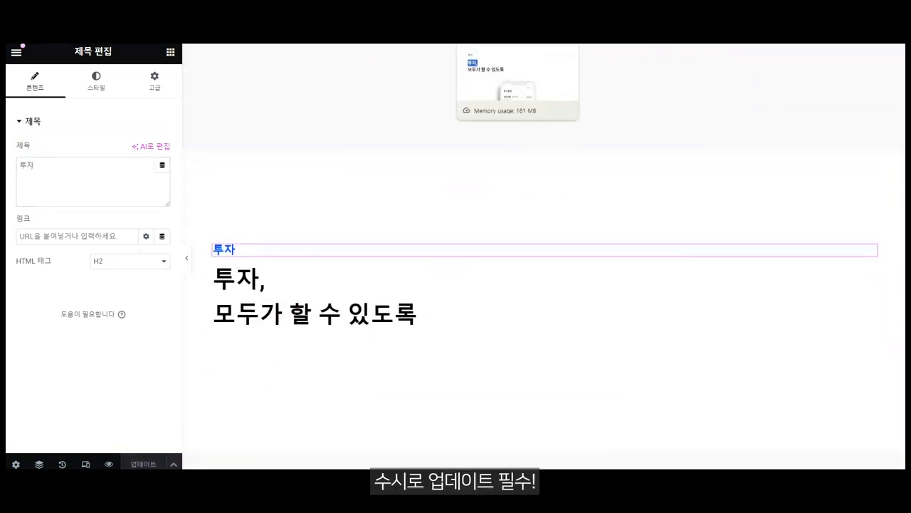
# Step: Examine the reference page's 투자 section for the arrangement of side texts, central phone mockup, coloured cards and closing text
pyautogui.click(522, 7)
pyautogui.scroll(-6, 529, 115)
pyautogui.scroll(2, 537, 155)
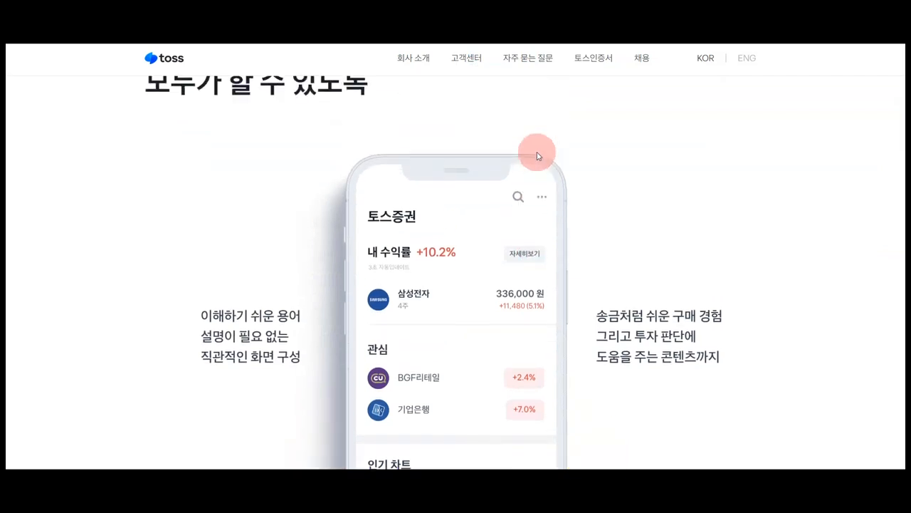
pyautogui.scroll(-4, 326, 270)
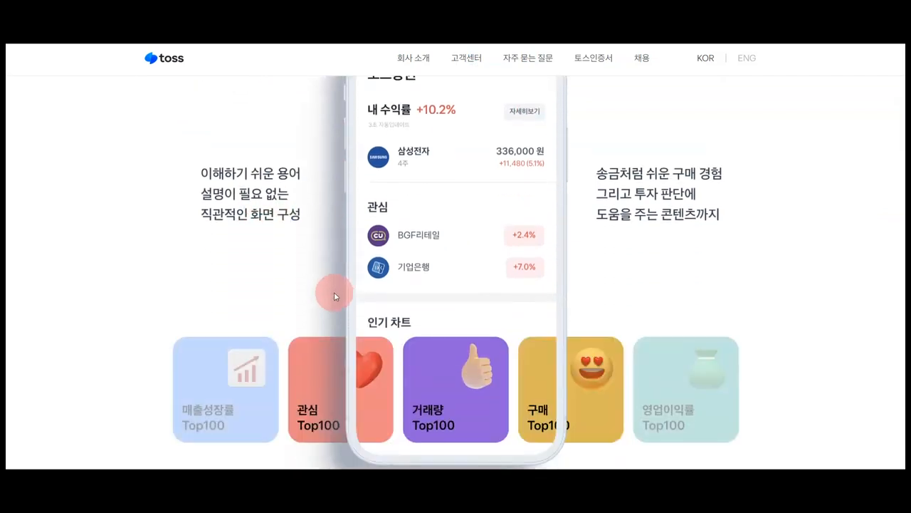
pyautogui.scroll(1, 334, 291)
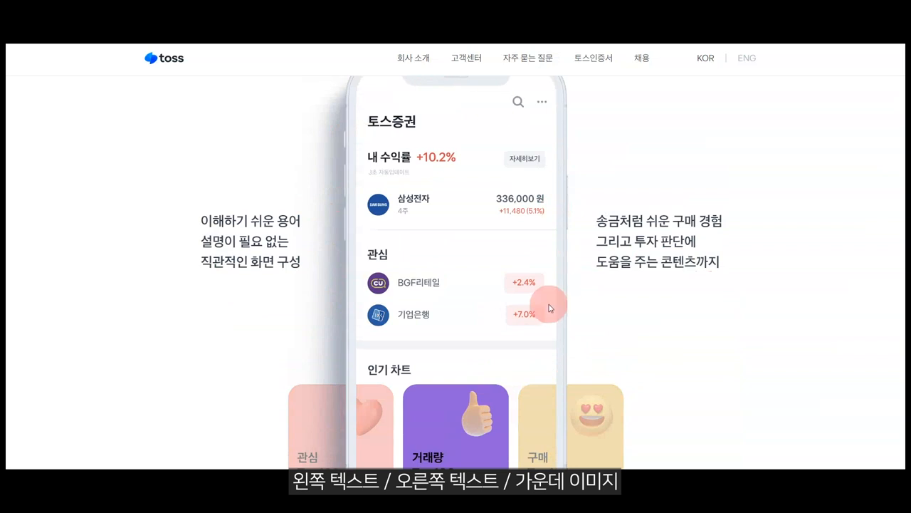
pyautogui.scroll(-2, 549, 305)
pyautogui.scroll(-1, 549, 304)
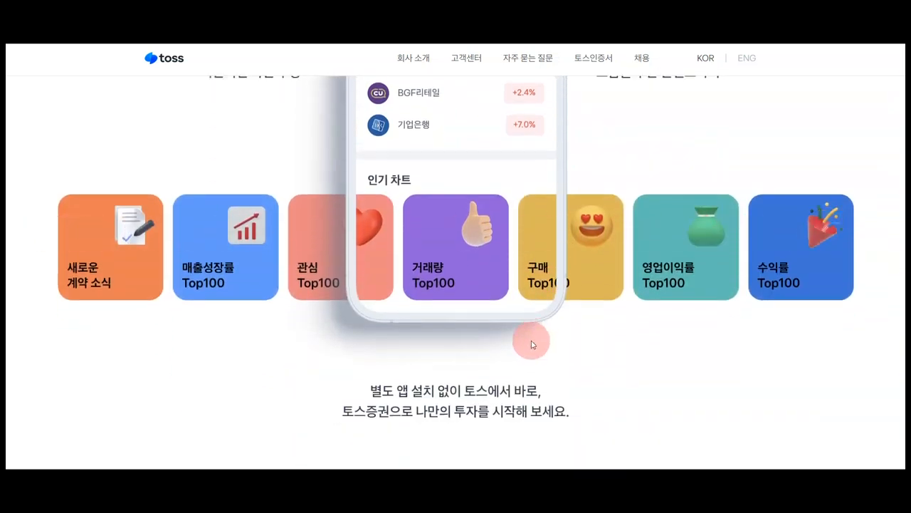
pyautogui.scroll(4, 531, 345)
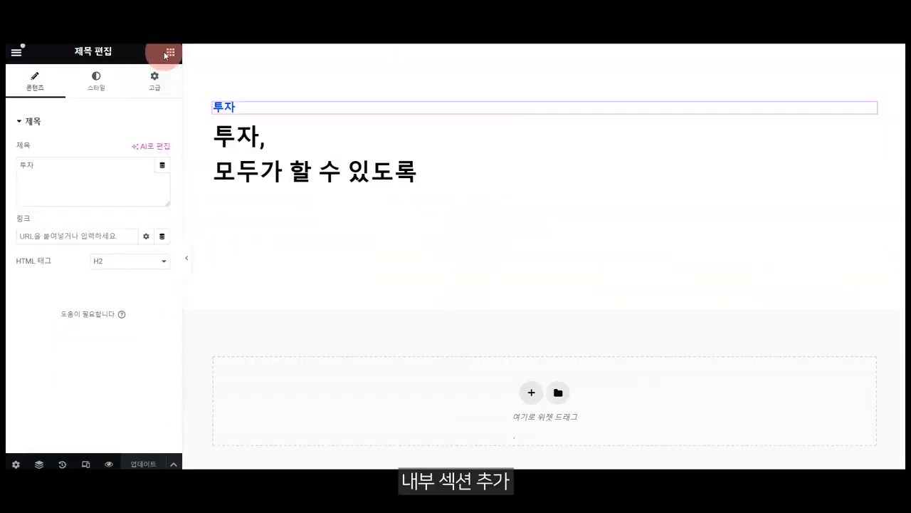
# Step: Insert an inner section below the "모두가 할 수 있도록" heading and add a column to make three
pyautogui.click(168, 52)
pyautogui.moveTo(45, 246); pyautogui.dragTo(447, 179)
pyautogui.rightClick(345, 210)
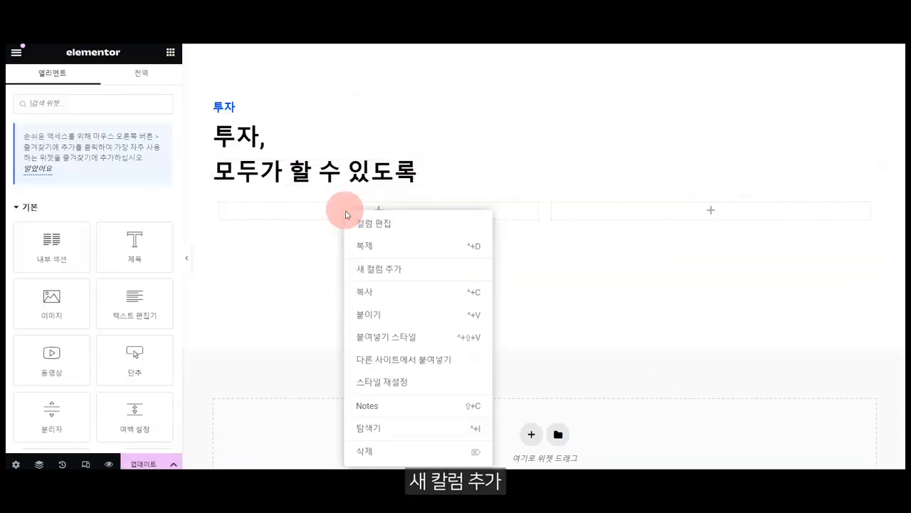
pyautogui.click(399, 275)
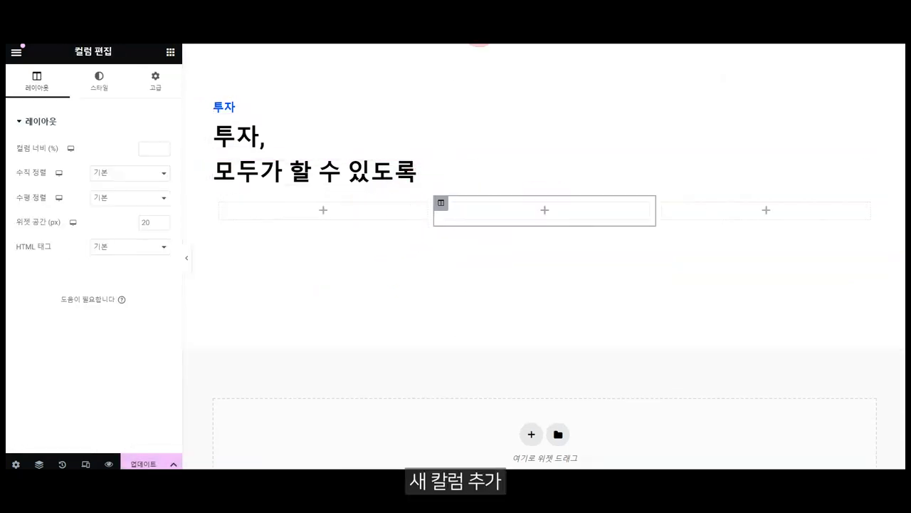
pyautogui.click(441, 205)
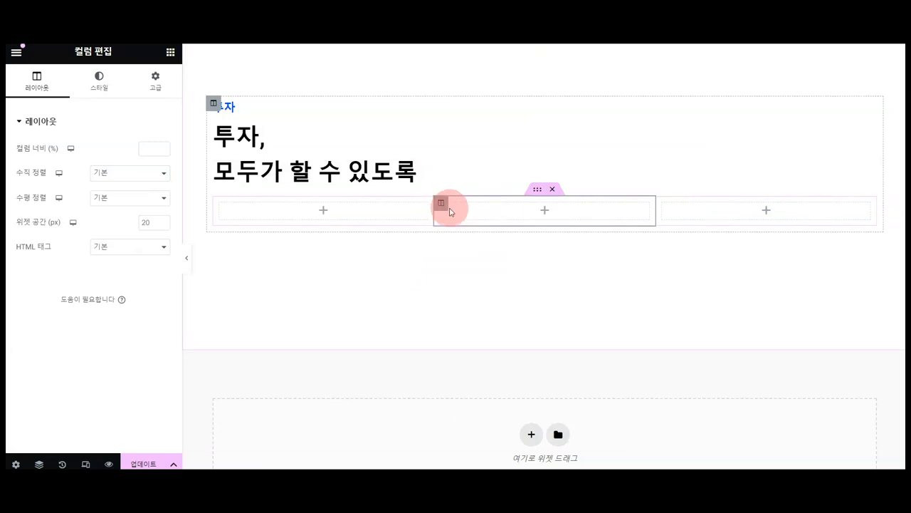
# Step: Add an image widget to the middle column and fill it with the phone frame iPhone12_Clay_Shadow.png from the media library
pyautogui.click(170, 52)
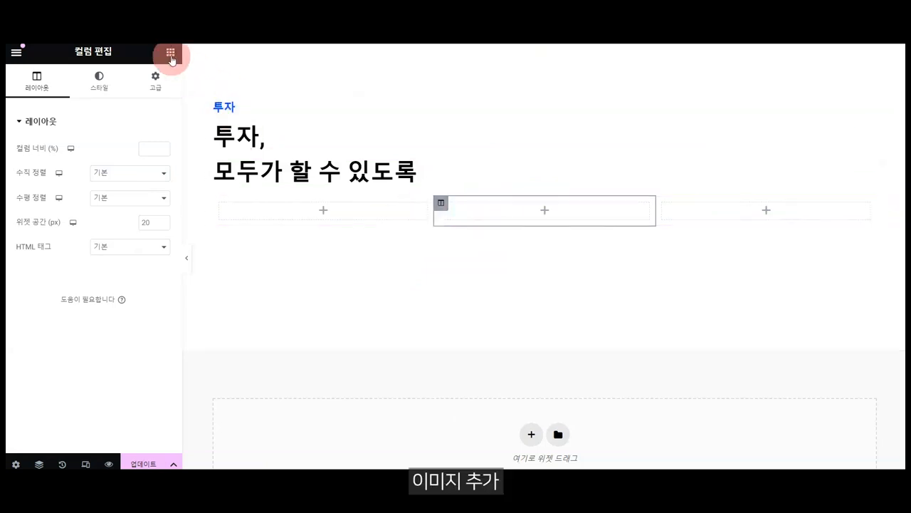
pyautogui.moveTo(57, 303); pyautogui.dragTo(484, 211)
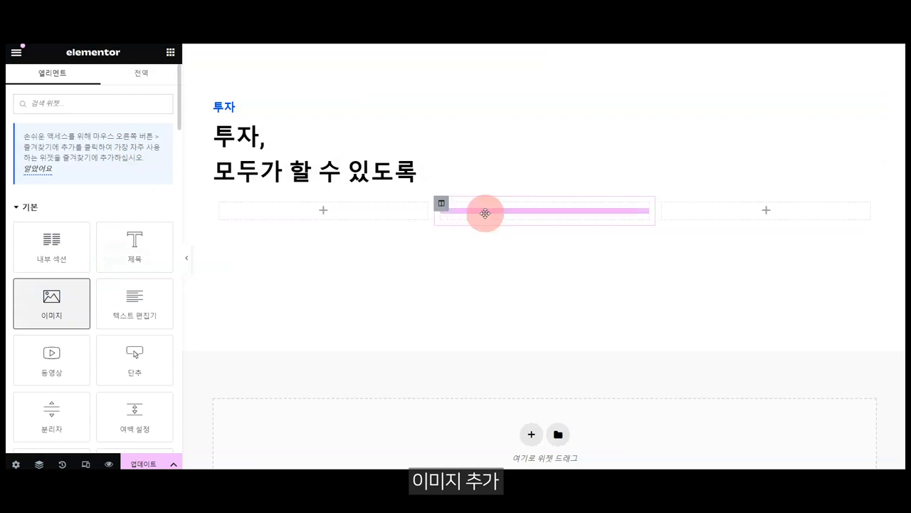
pyautogui.click(89, 188)
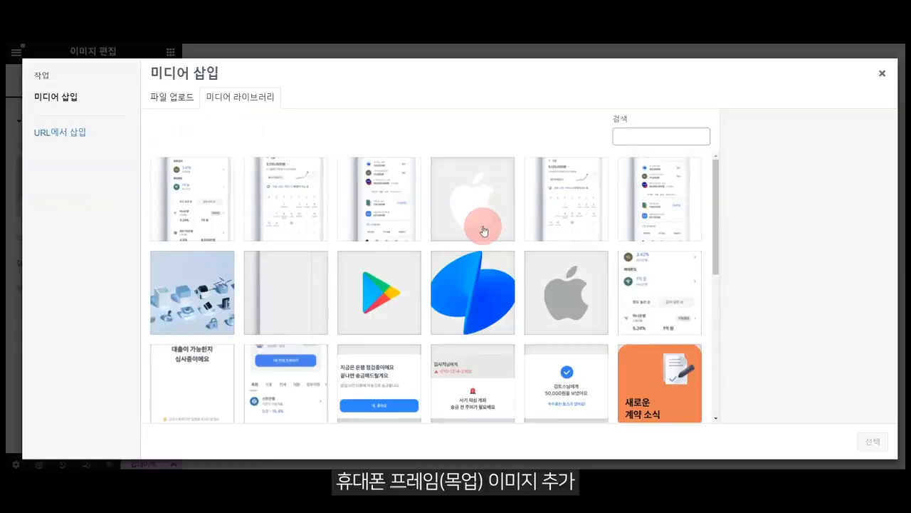
pyautogui.click(279, 297)
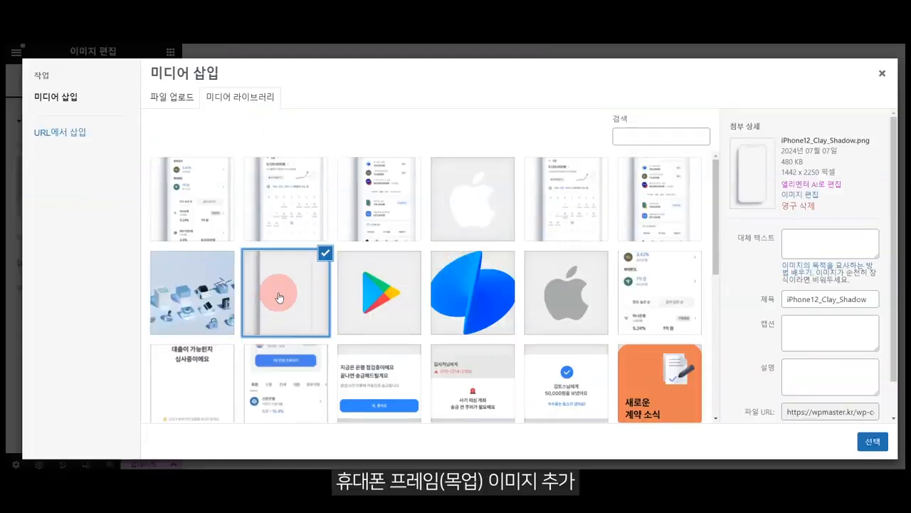
pyautogui.click(877, 444)
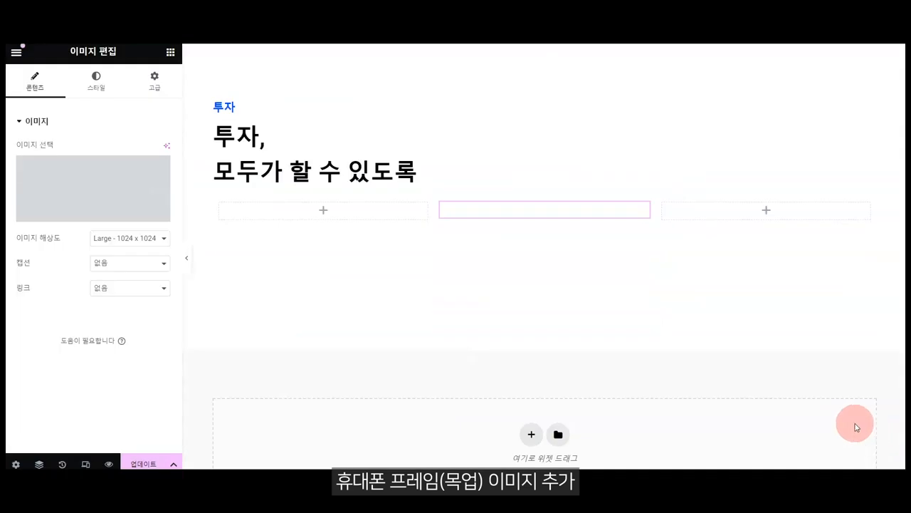
# Step: Check the phone mockup on the reference page and give the middle column a classic background type
pyautogui.scroll(-3, 580, 348)
pyautogui.scroll(2, 581, 189)
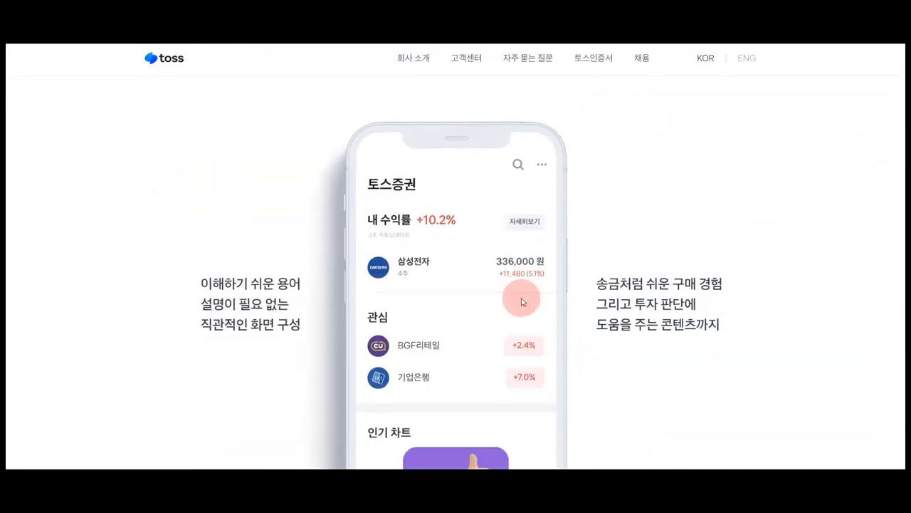
pyautogui.scroll(-2, 462, 299)
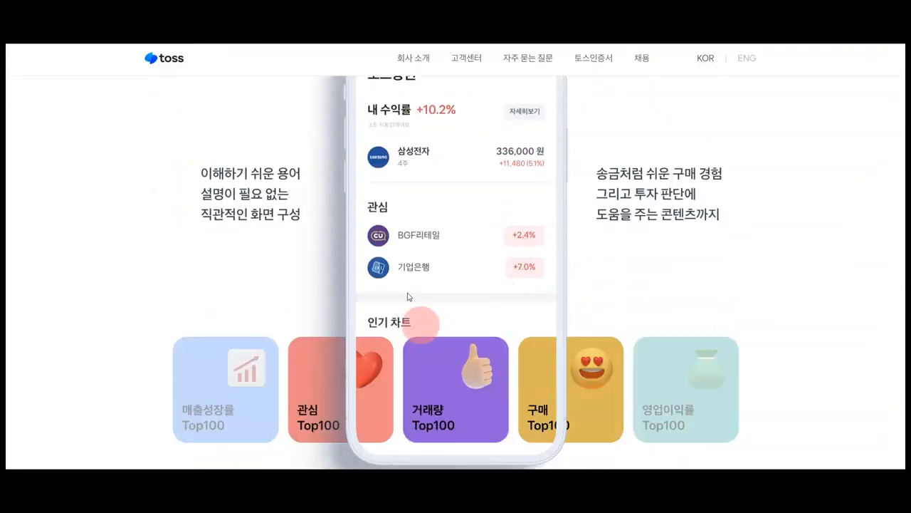
pyautogui.scroll(2, 481, 227)
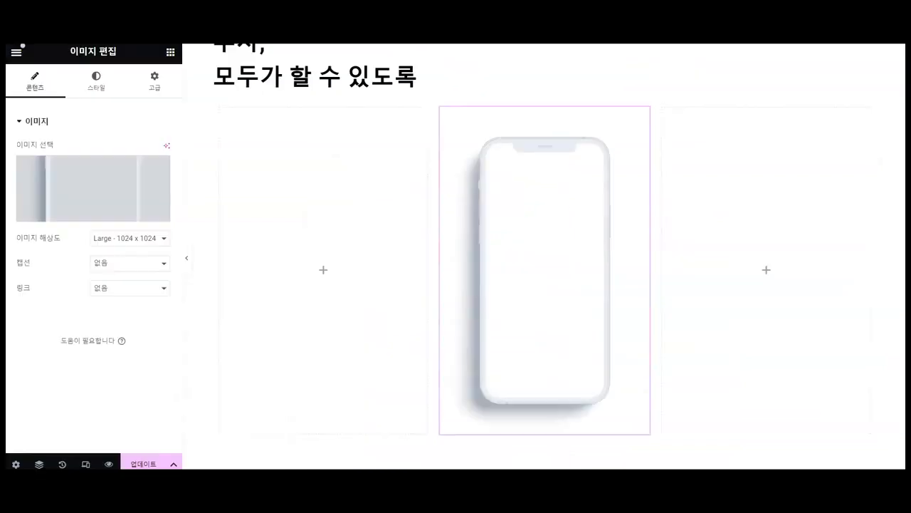
pyautogui.click(512, 184)
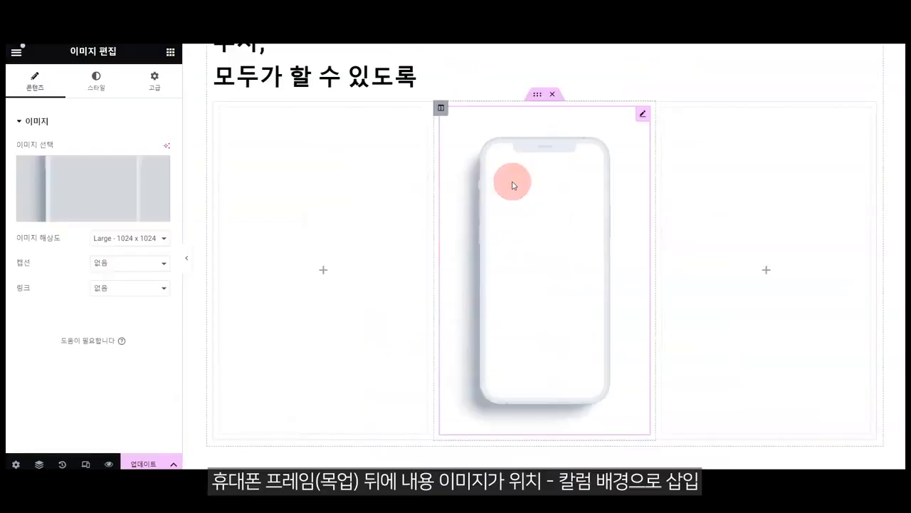
pyautogui.click(441, 108)
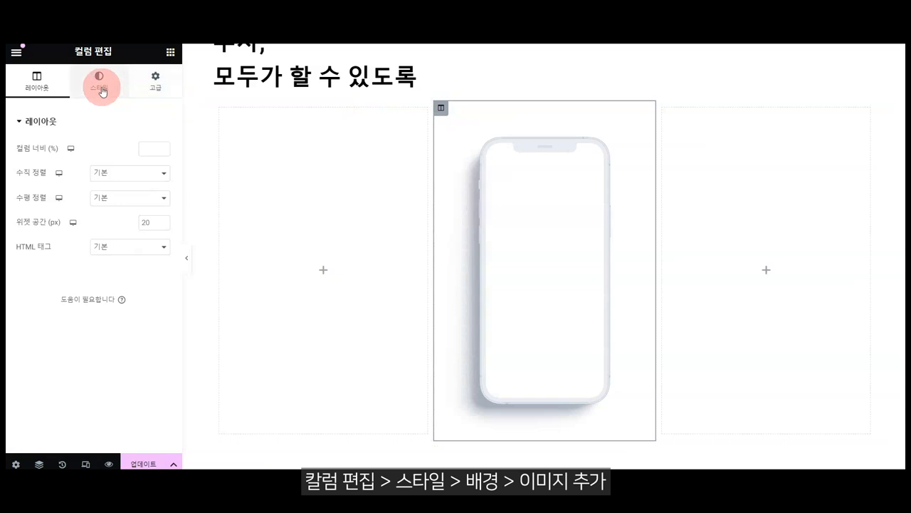
pyautogui.click(101, 90)
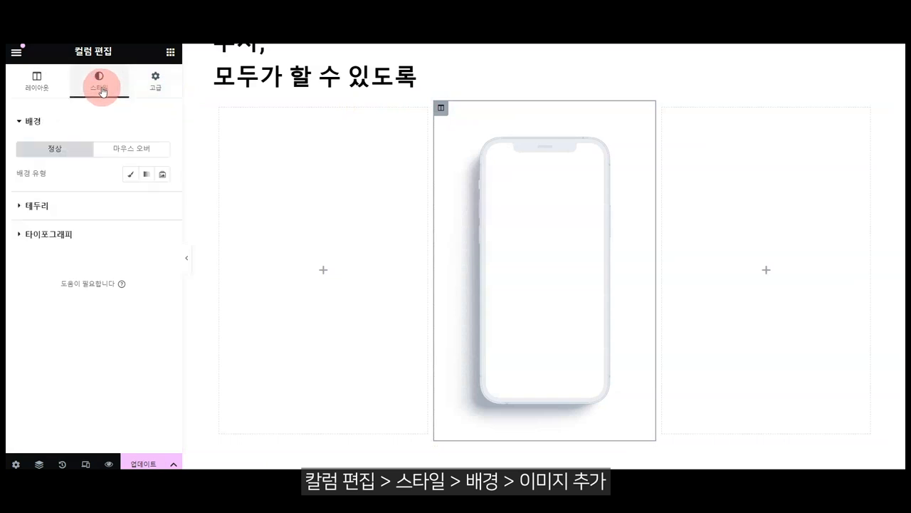
pyautogui.click(129, 176)
# Step: Use section1_5_stock_01.png from the media library as the middle column's background image
pyautogui.click(91, 265)
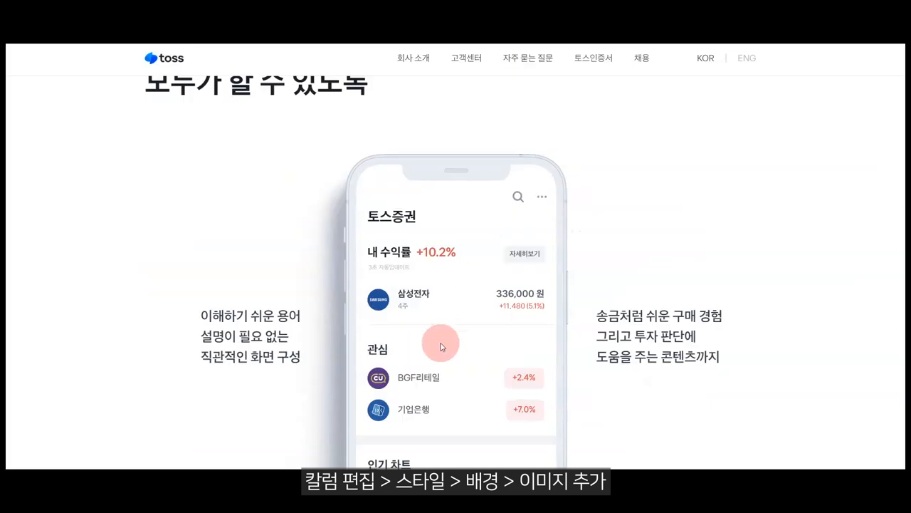
pyautogui.scroll(-3, 440, 342)
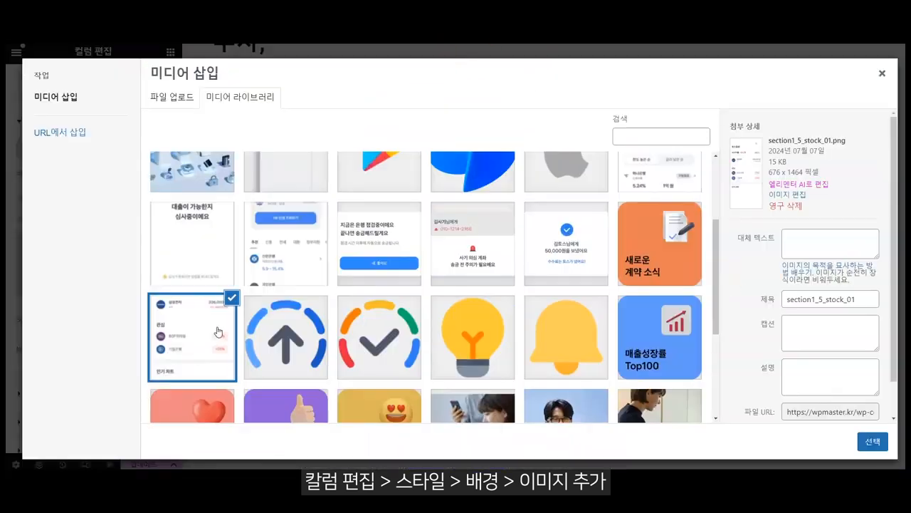
pyautogui.click(214, 331)
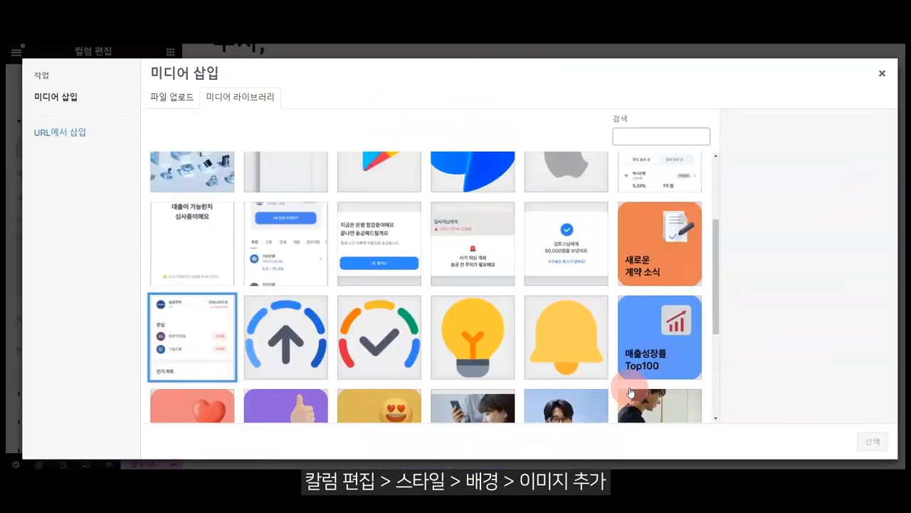
pyautogui.click(214, 330)
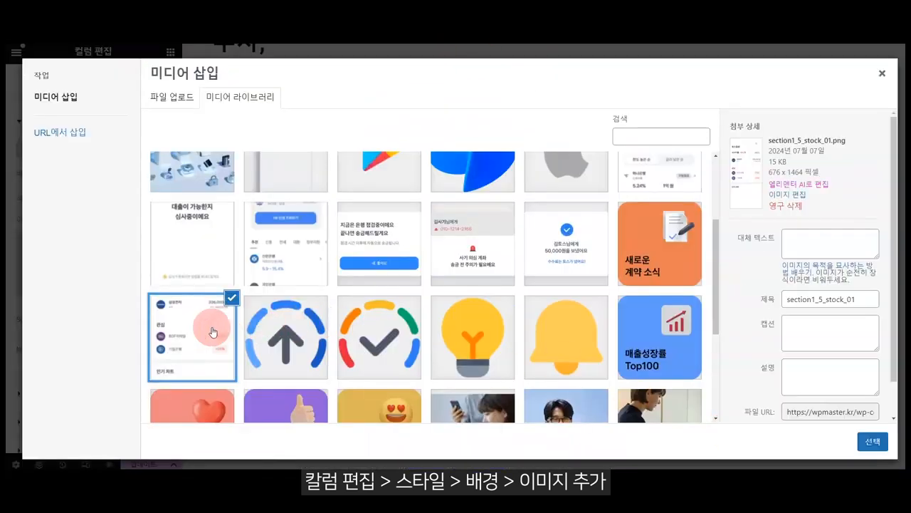
pyautogui.click(870, 444)
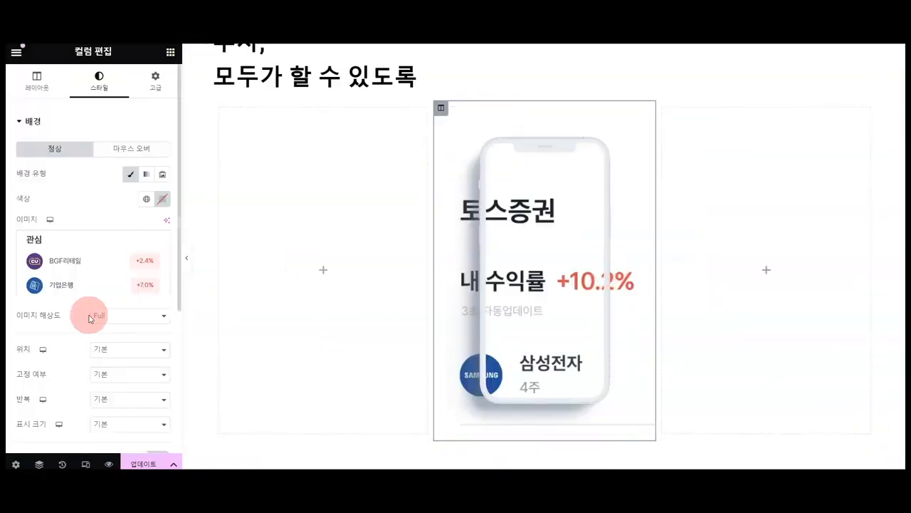
# Step: Set the column background image's position to 정중앙 and its repeat to 반복 없음
pyautogui.scroll(-2, 89, 318)
pyautogui.click(118, 256)
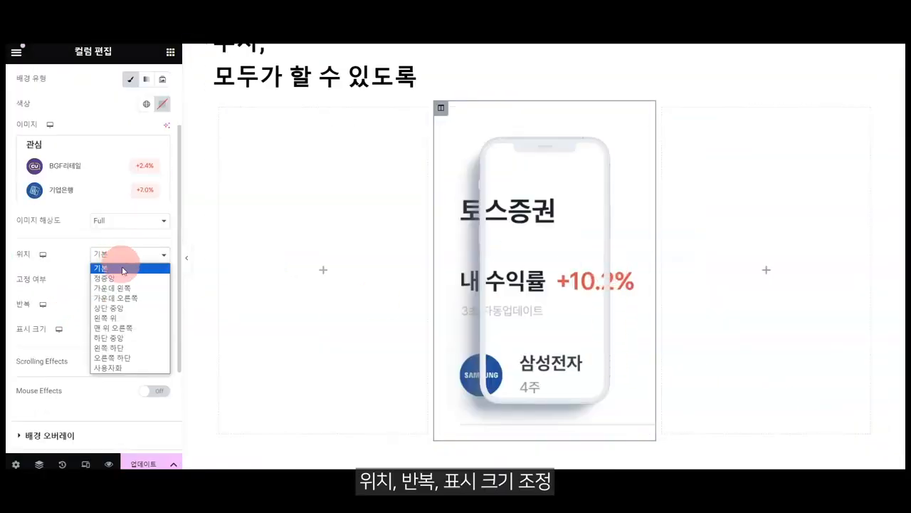
pyautogui.click(121, 277)
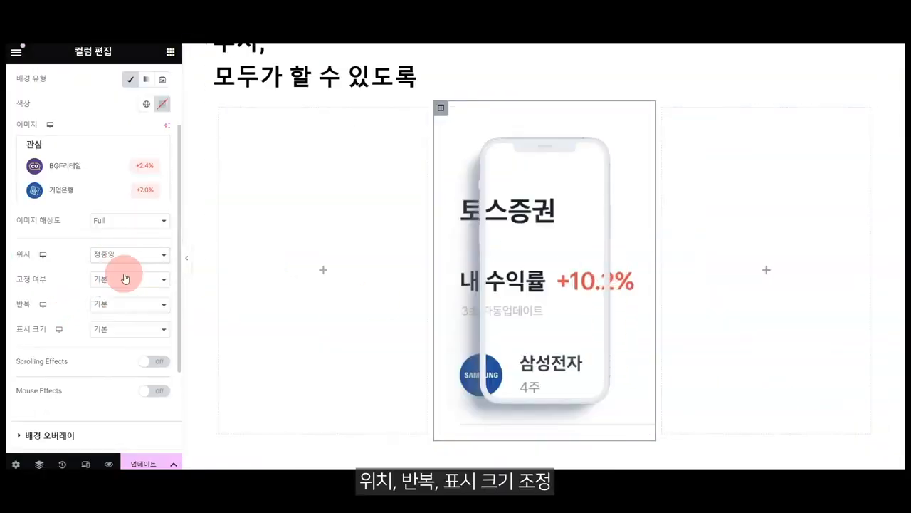
pyautogui.click(143, 312)
pyautogui.click(139, 324)
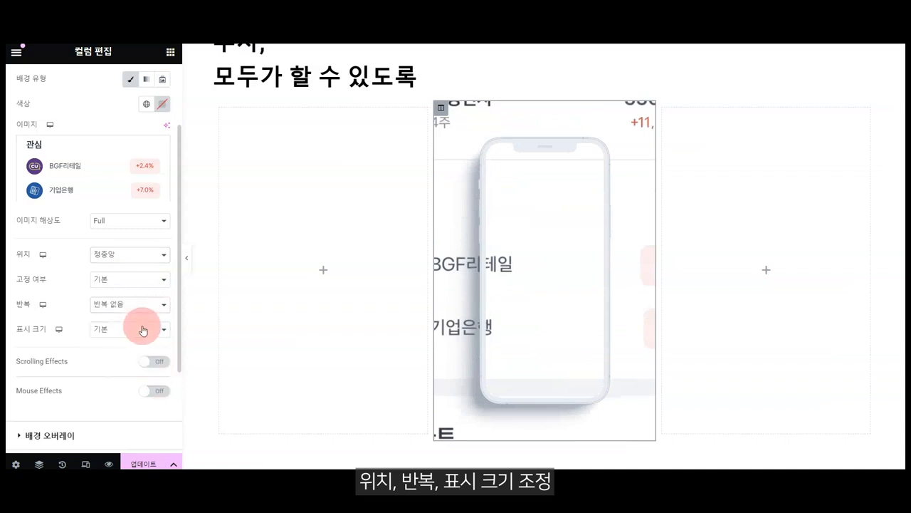
# Step: Set the middle column's background image display size to 사용자화 with a width of 56%
pyautogui.click(125, 329)
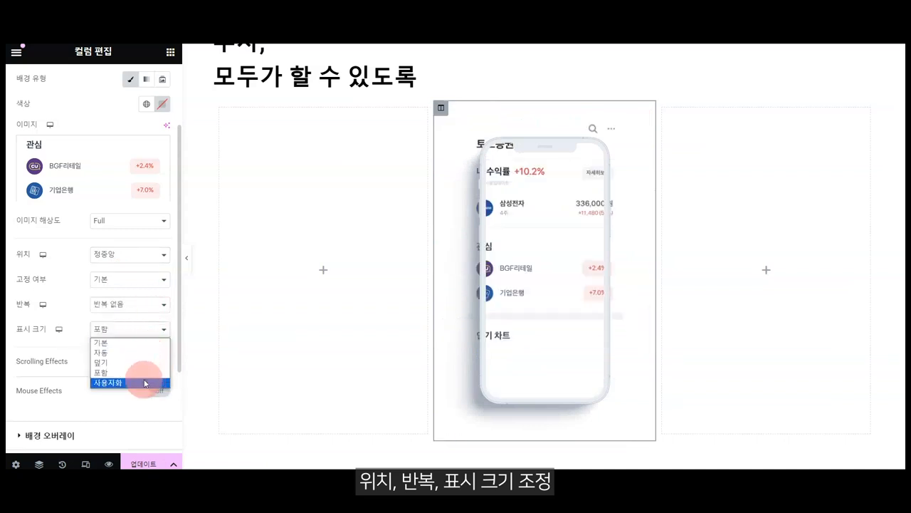
pyautogui.click(144, 384)
pyautogui.moveTo(114, 370); pyautogui.dragTo(80, 367)
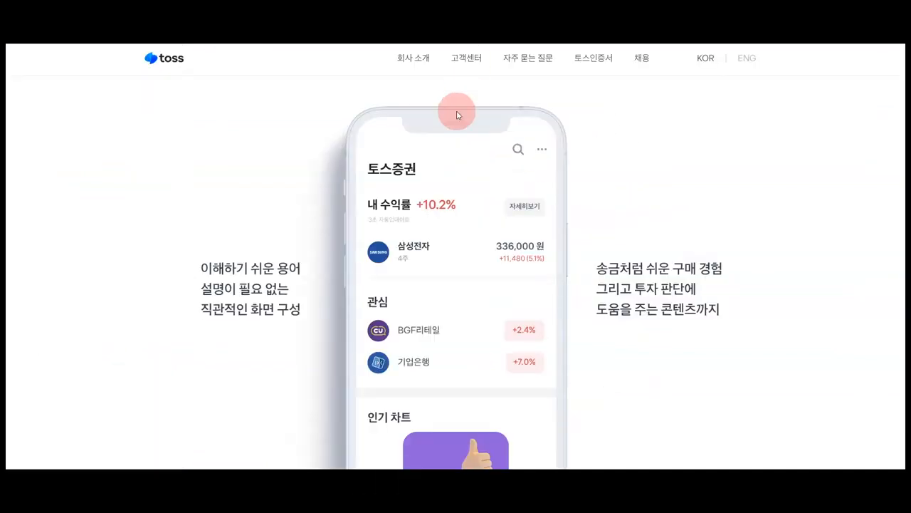
# Step: Compare the phone mockup on the reference page with a full-width view of the 투자 section
pyautogui.scroll(-2, 457, 115)
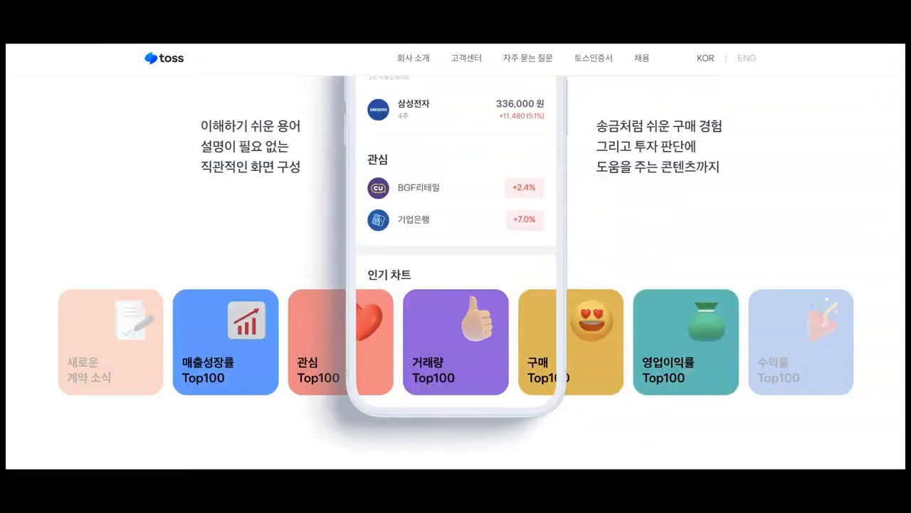
pyautogui.scroll(3, 499, 157)
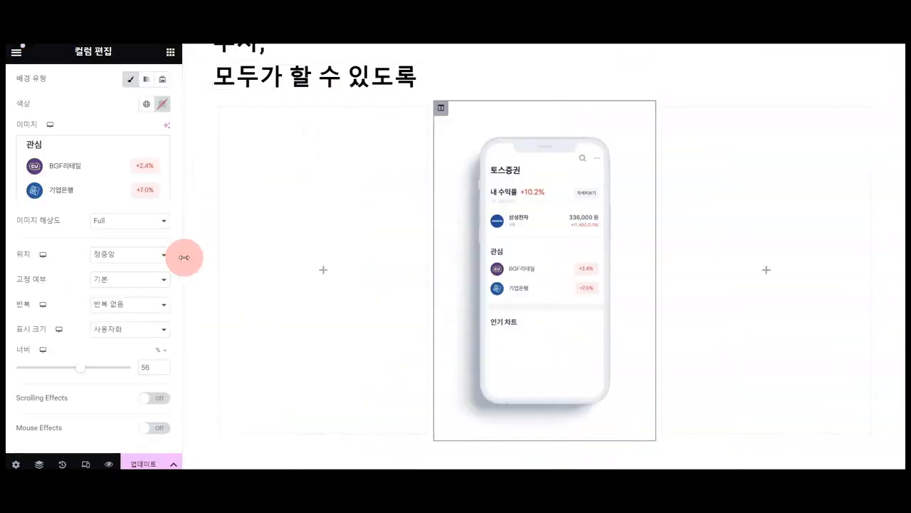
pyautogui.click(187, 261)
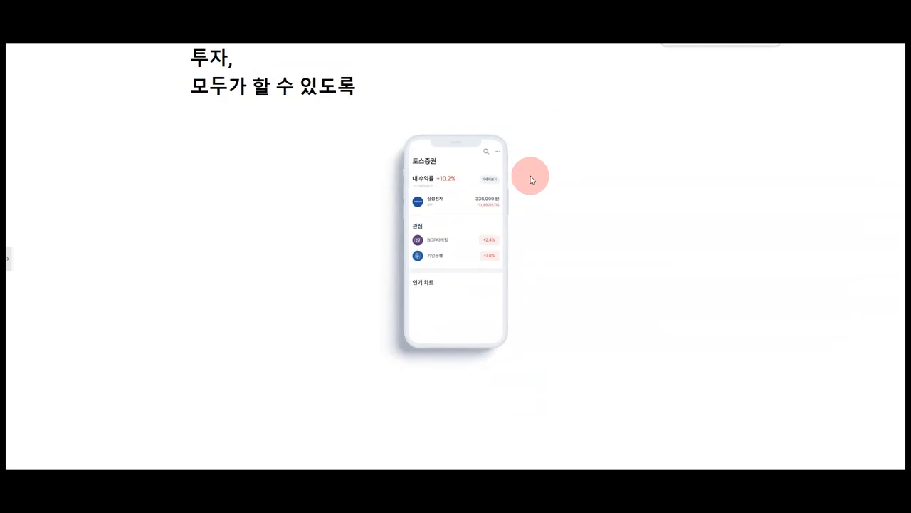
pyautogui.scroll(-6, 531, 178)
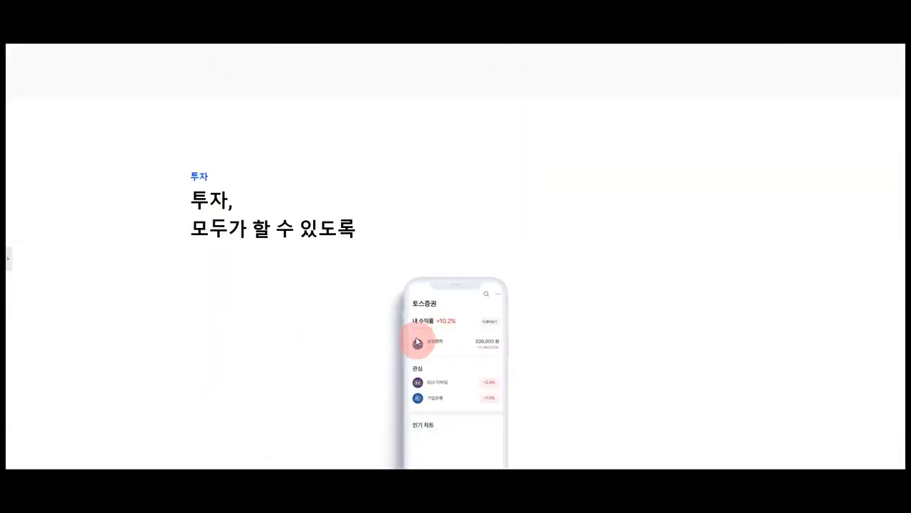
pyautogui.scroll(-3, 483, 44)
pyautogui.click(64, 15)
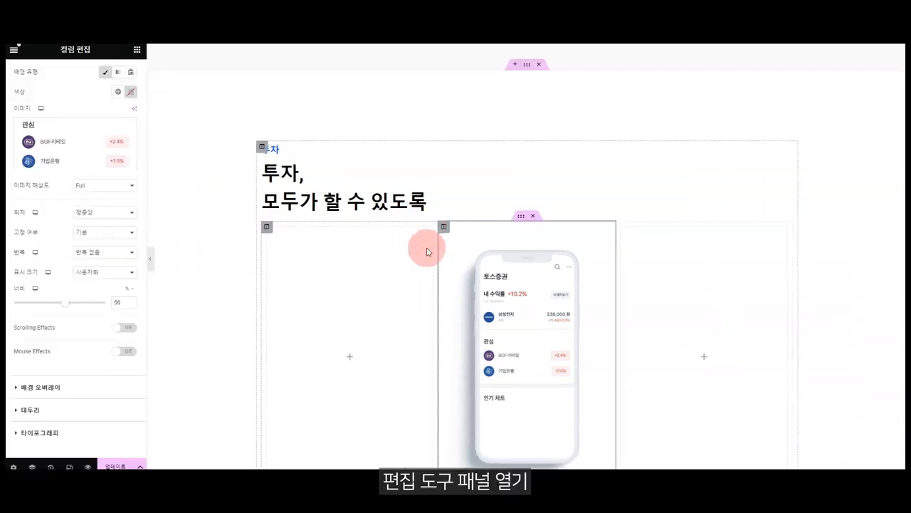
pyautogui.scroll(-3, 423, 242)
pyautogui.scroll(2, 427, 221)
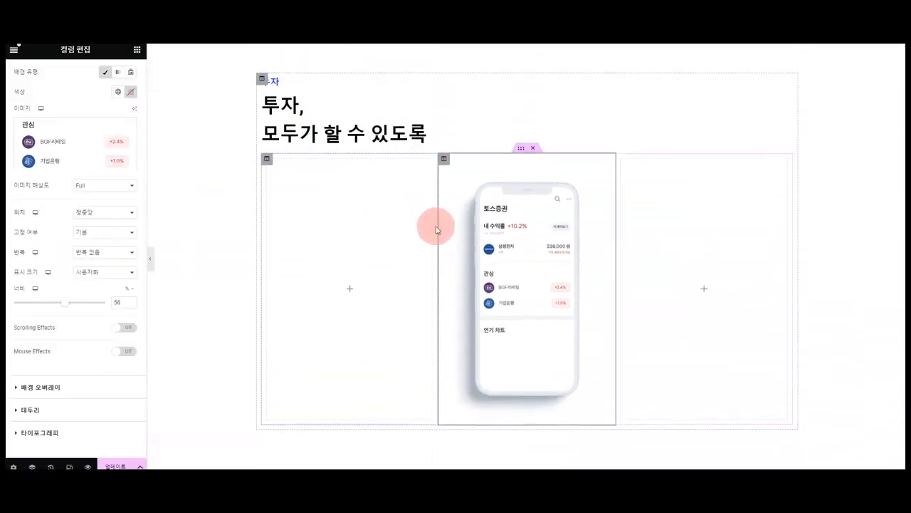
# Step: Set the width of both outer columns beside the phone mockup to 20% and check the section at full width
pyautogui.click(268, 159)
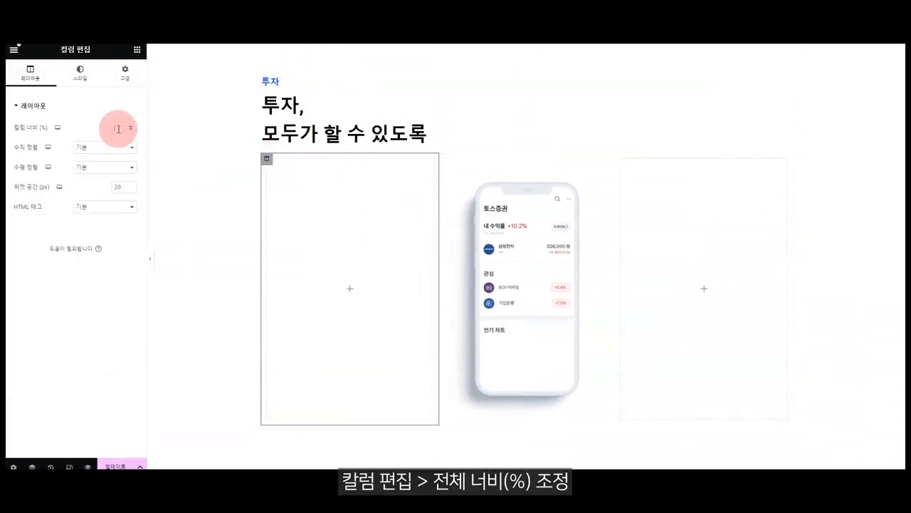
pyautogui.write('20')
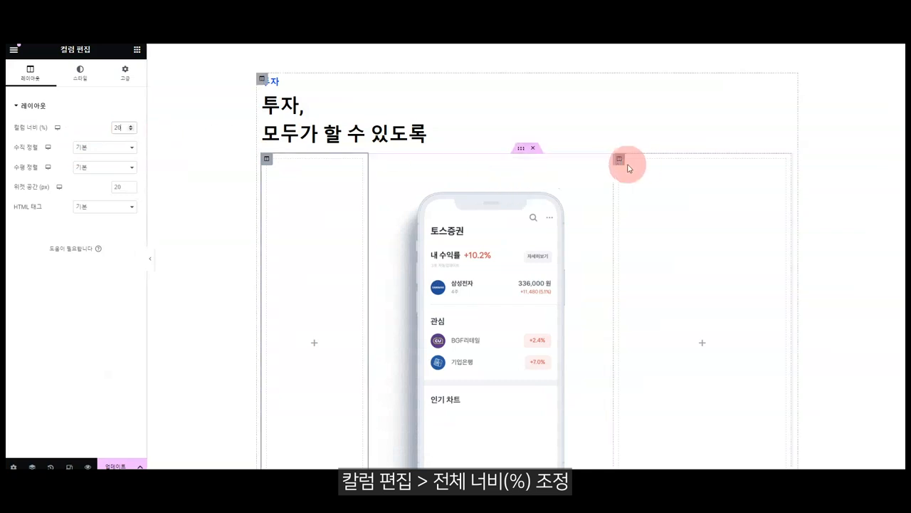
pyautogui.click(618, 161)
pyautogui.click(123, 127)
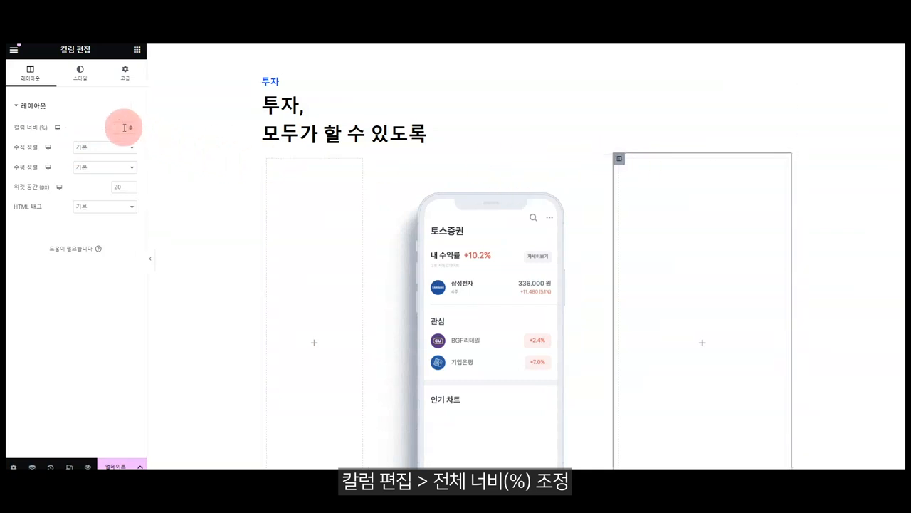
pyautogui.write('20')
pyautogui.scroll(-2, 517, 247)
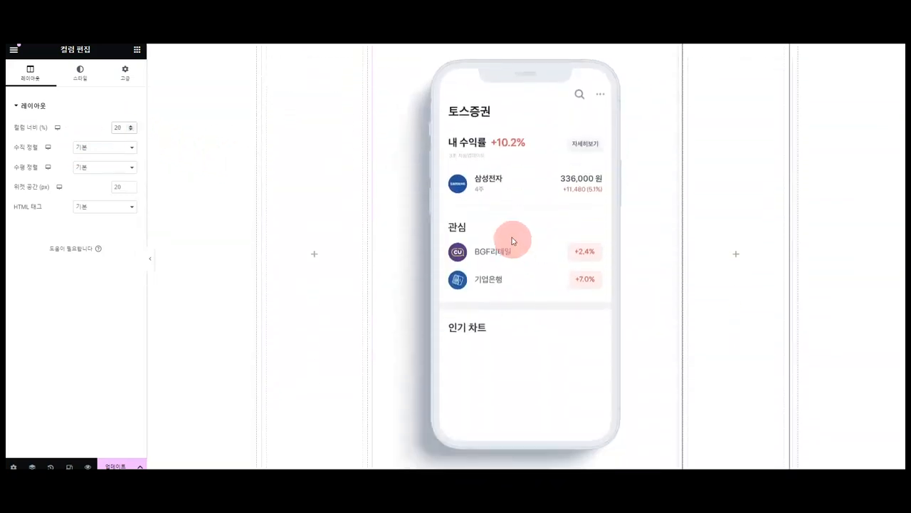
pyautogui.scroll(2, 418, 170)
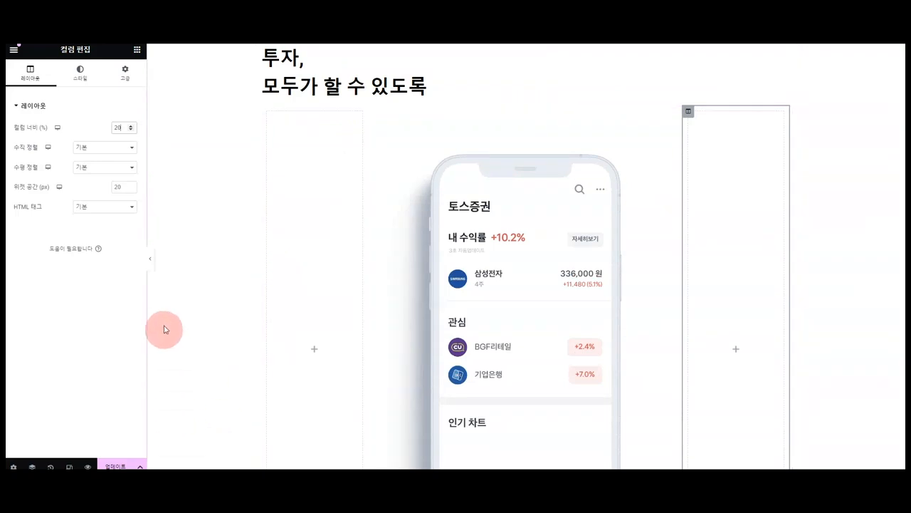
pyautogui.click(152, 264)
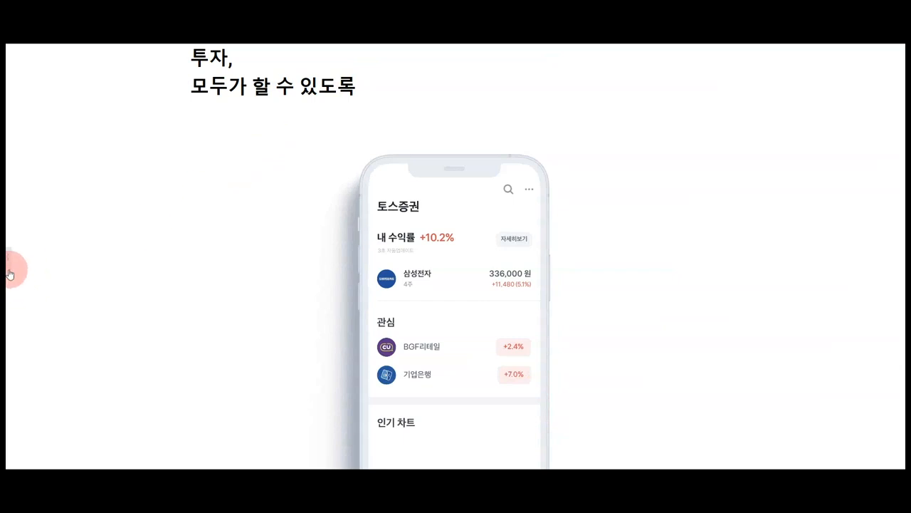
pyautogui.click(9, 269)
# Step: Add a heading to the left column with the reference page's text "이해하기 쉬운 용어 설명이 필요 없는 직관적인 화면 구성", breaking its lines with <br>
pyautogui.click(136, 52)
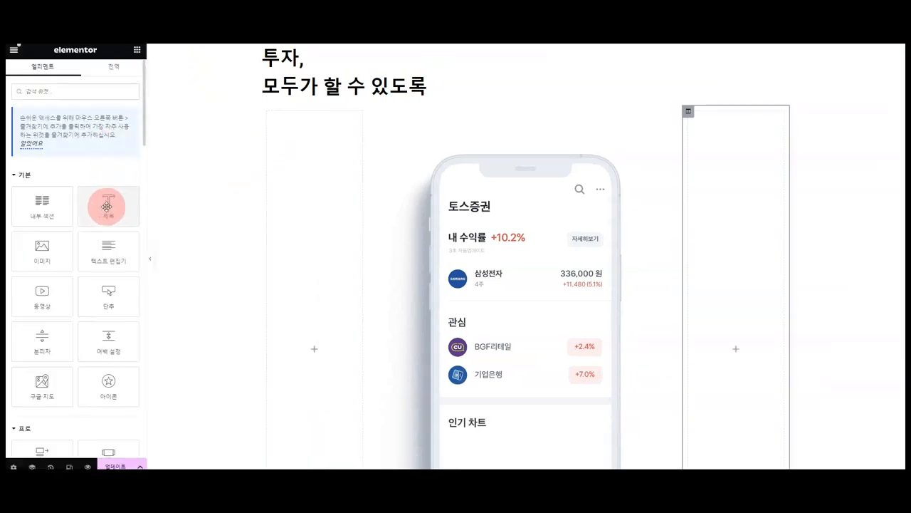
pyautogui.moveTo(103, 203); pyautogui.dragTo(342, 259)
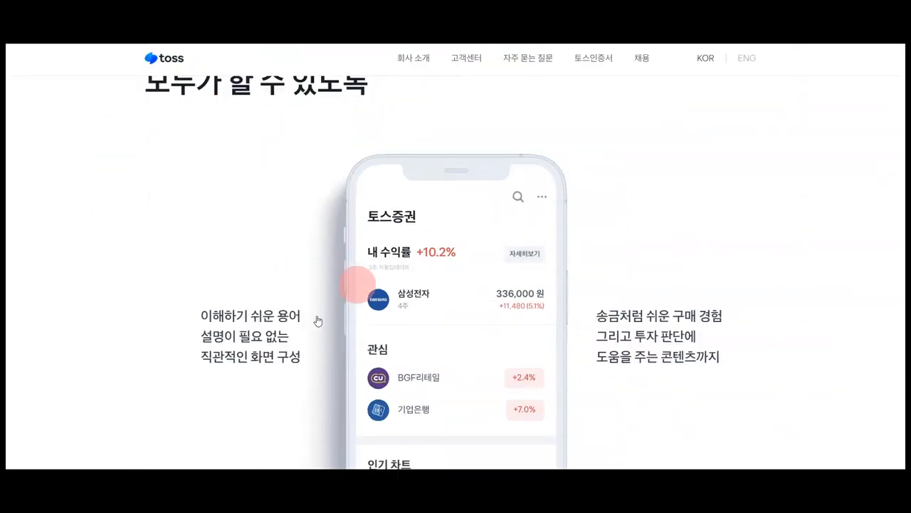
pyautogui.moveTo(301, 360); pyautogui.dragTo(204, 312)
pyautogui.hotkey('ctrl', 'c')
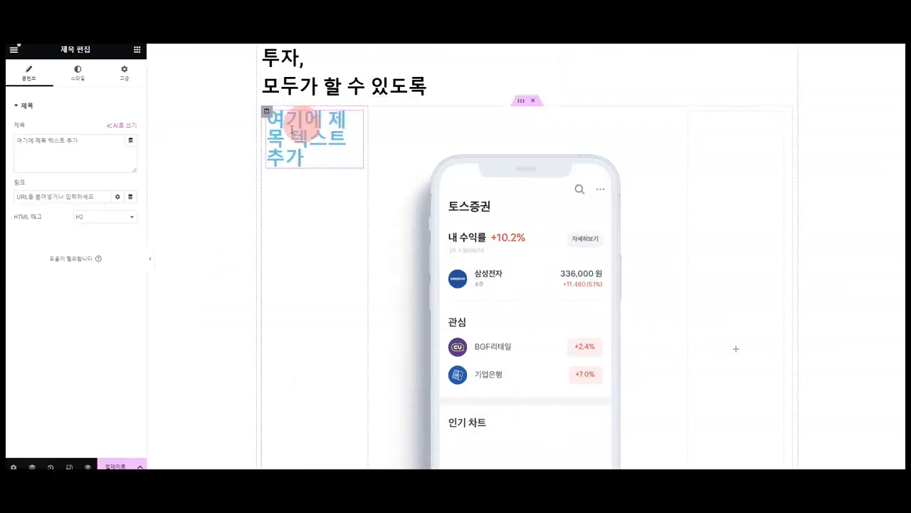
pyautogui.click(99, 149)
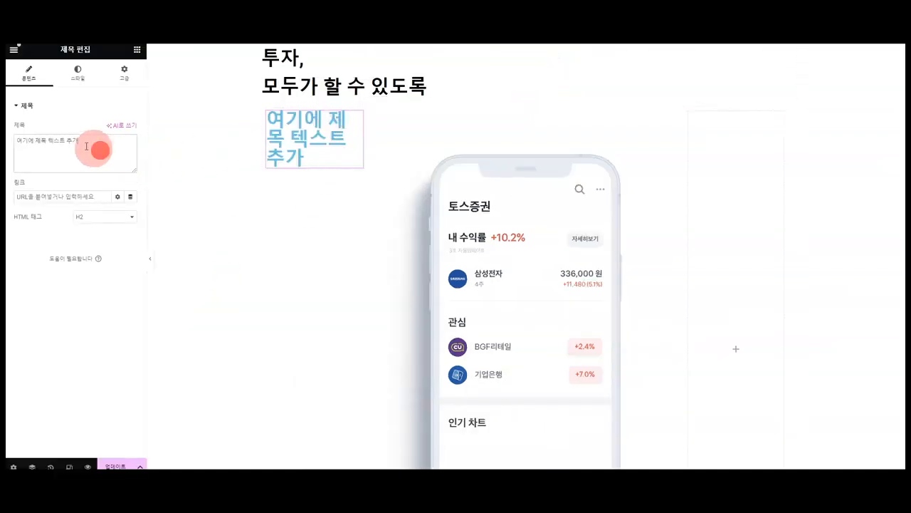
pyautogui.hotkey('ctrl', 'v')
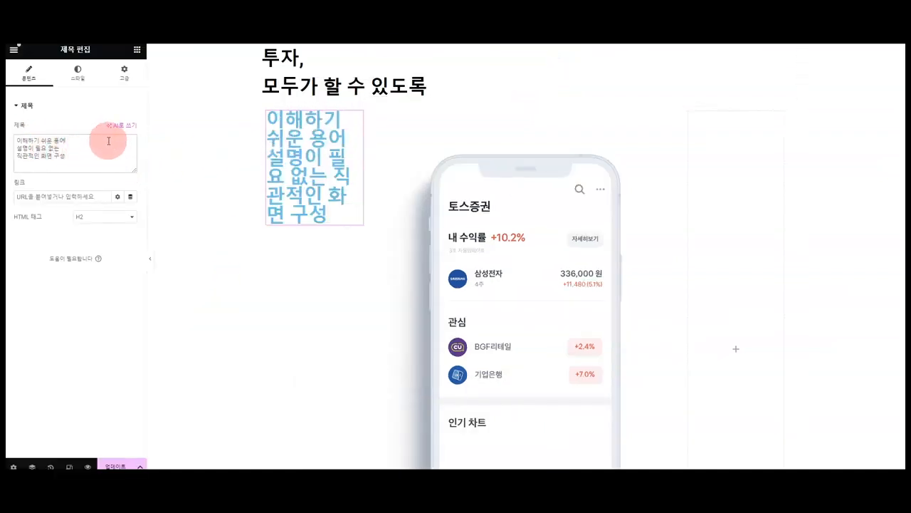
pyautogui.write('<br>')
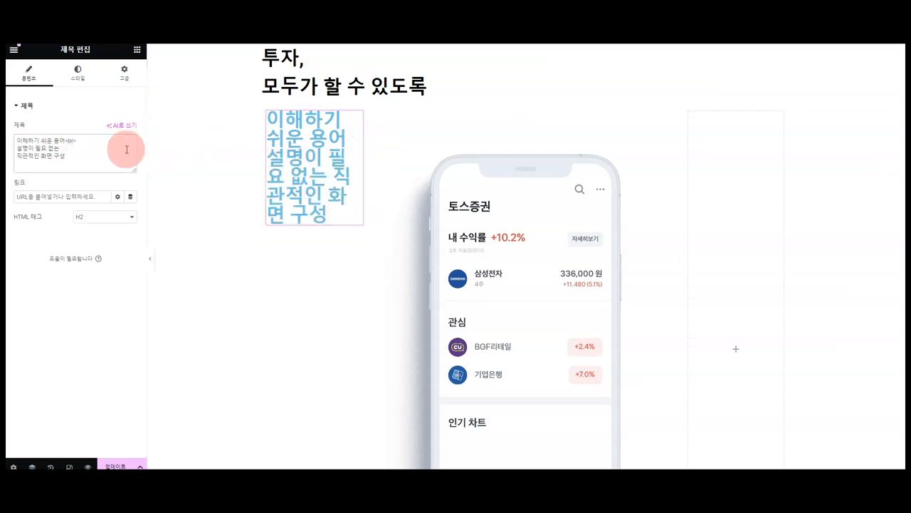
# Step: Change the left column heading's text colour to dark grey
pyautogui.click(78, 74)
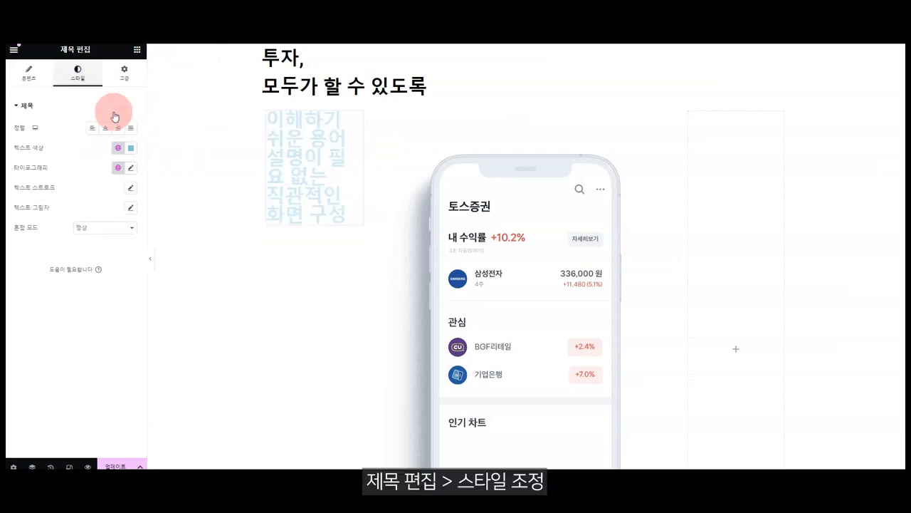
pyautogui.click(132, 148)
pyautogui.moveTo(98, 230); pyautogui.dragTo(58, 238)
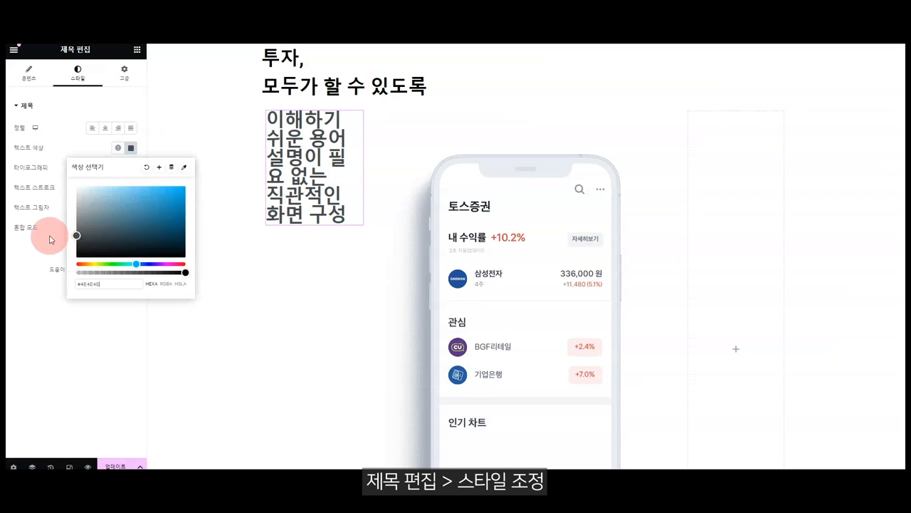
pyautogui.click(21, 270)
# Step: Set the left column heading's font size to 23 px and its line height to 34 px
pyautogui.click(131, 167)
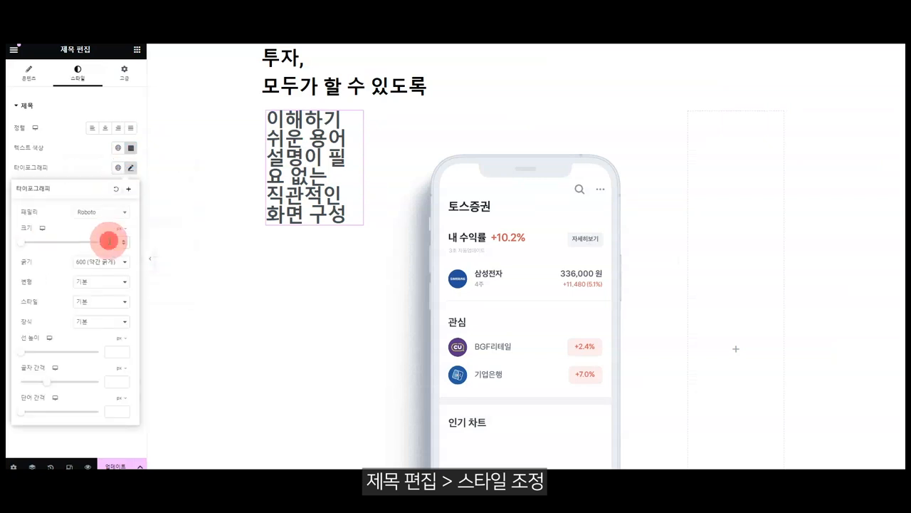
pyautogui.moveTo(109, 240); pyautogui.dragTo(116, 240)
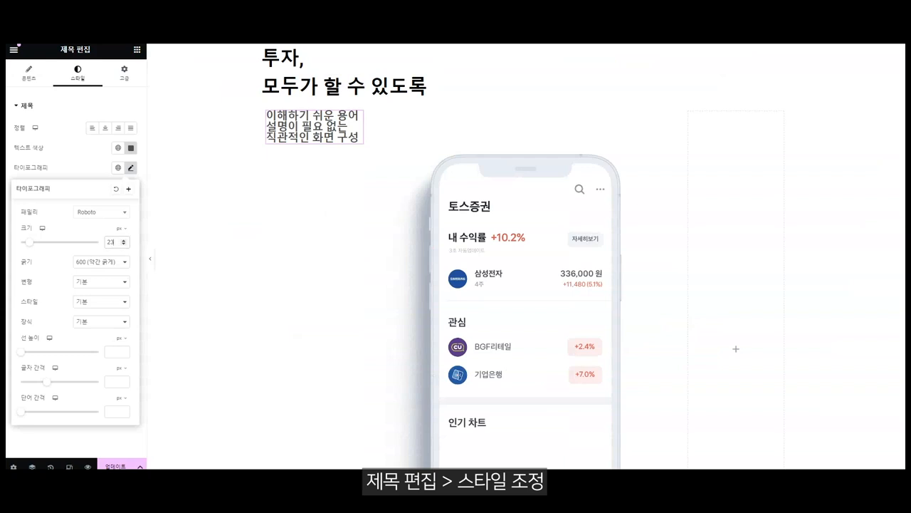
pyautogui.moveTo(21, 351); pyautogui.dragTo(47, 355)
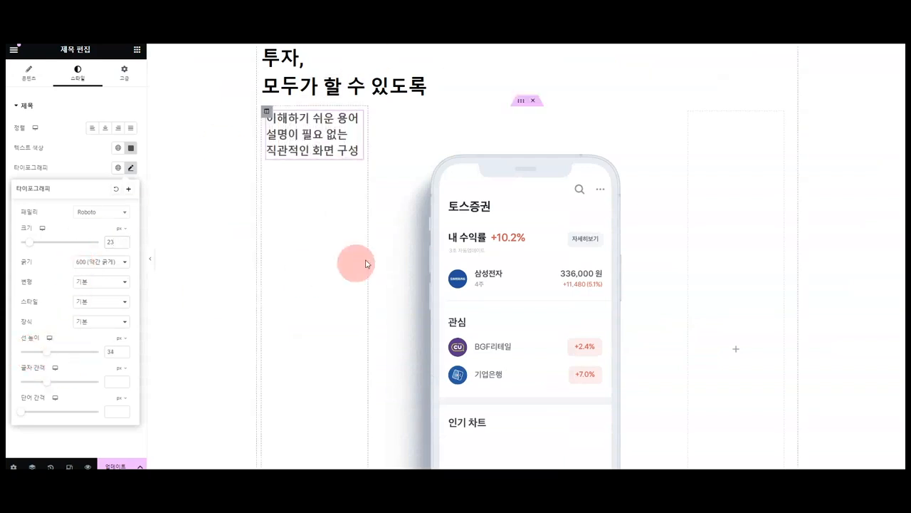
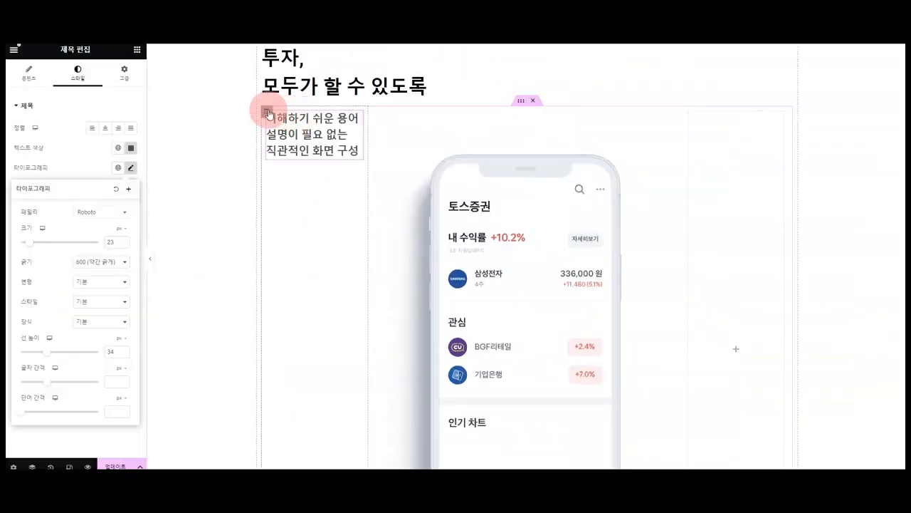
# Step: Set the left column's vertical alignment to 가운데
pyautogui.click(268, 113)
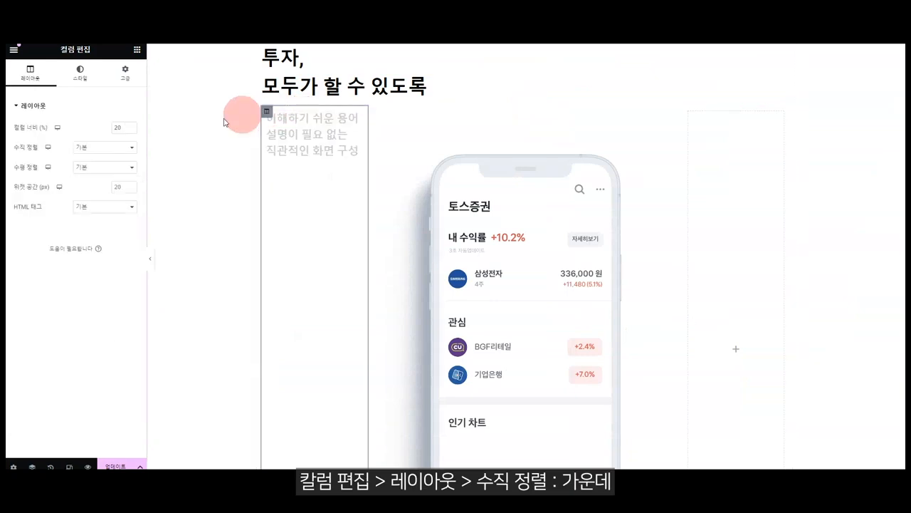
pyautogui.click(78, 147)
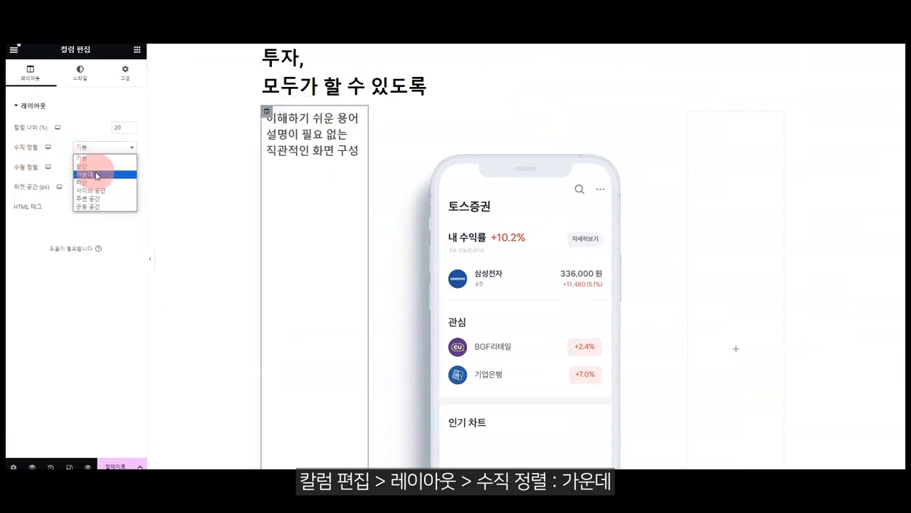
pyautogui.click(97, 175)
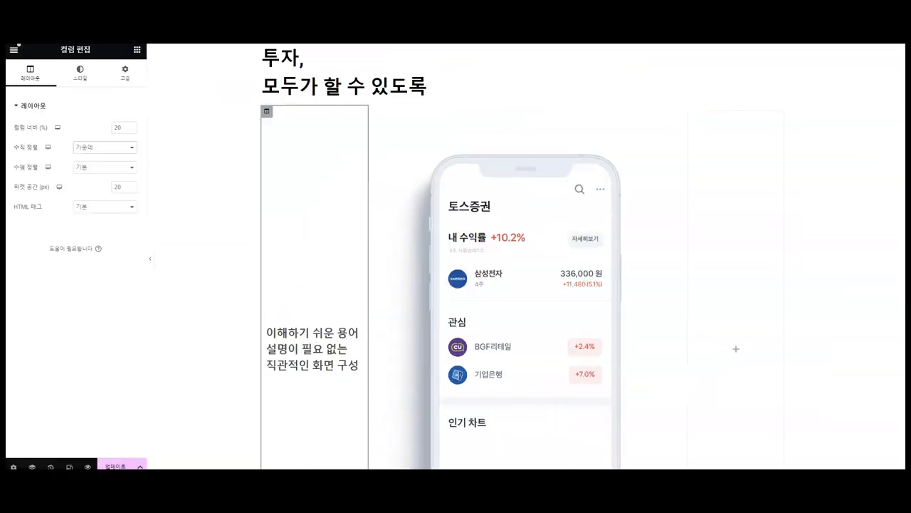
# Step: Unlink the left column heading's margins and set the right margin to -31 px and the left margin to 31 px
pyautogui.click(360, 335)
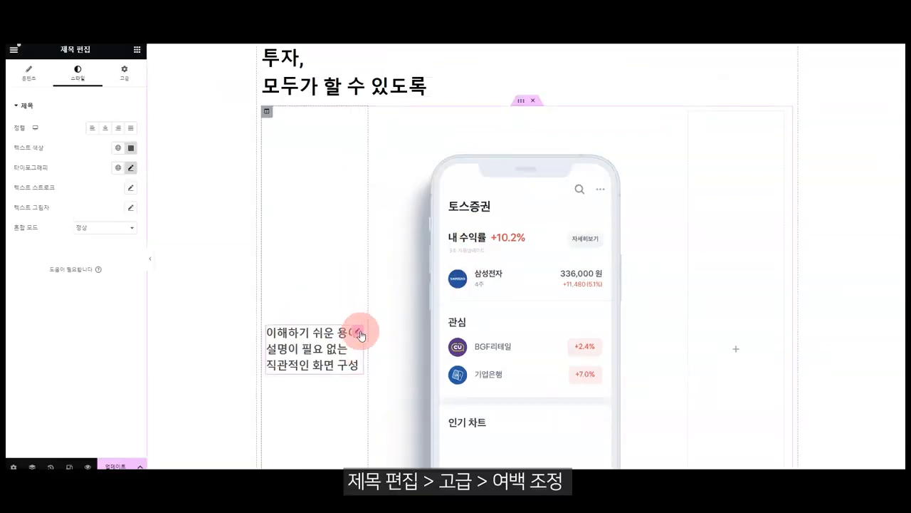
pyautogui.click(125, 73)
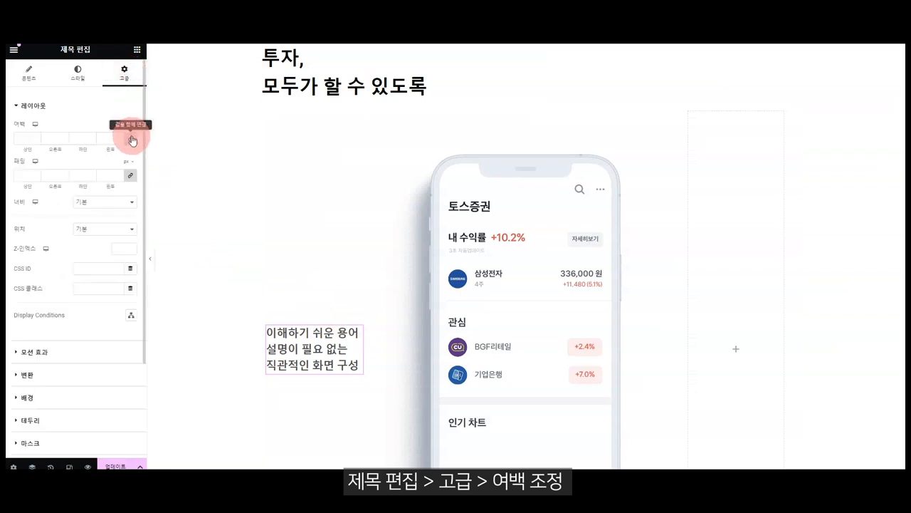
pyautogui.click(131, 140)
pyautogui.click(72, 142)
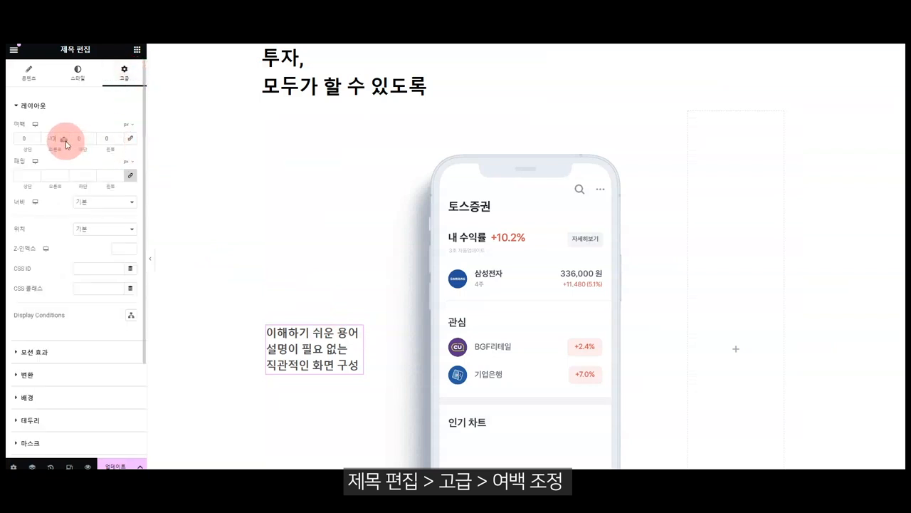
pyautogui.click(116, 140)
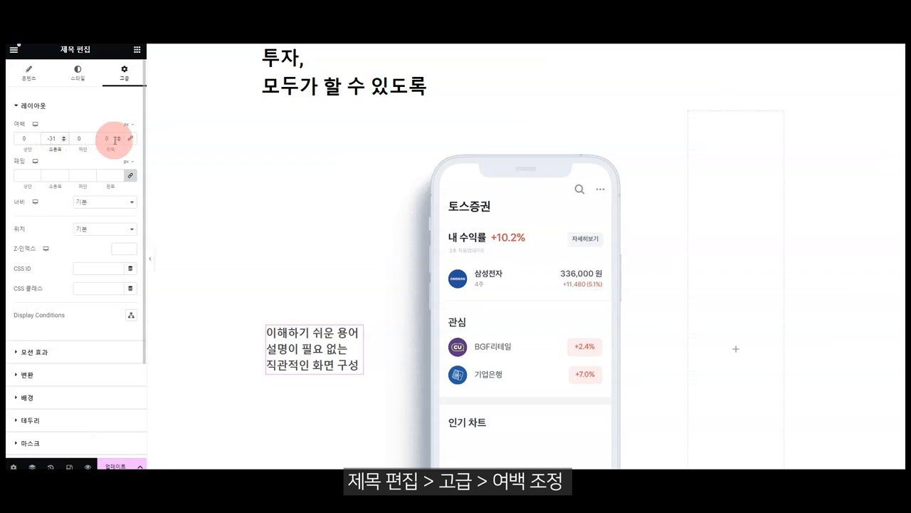
pyautogui.click(119, 137)
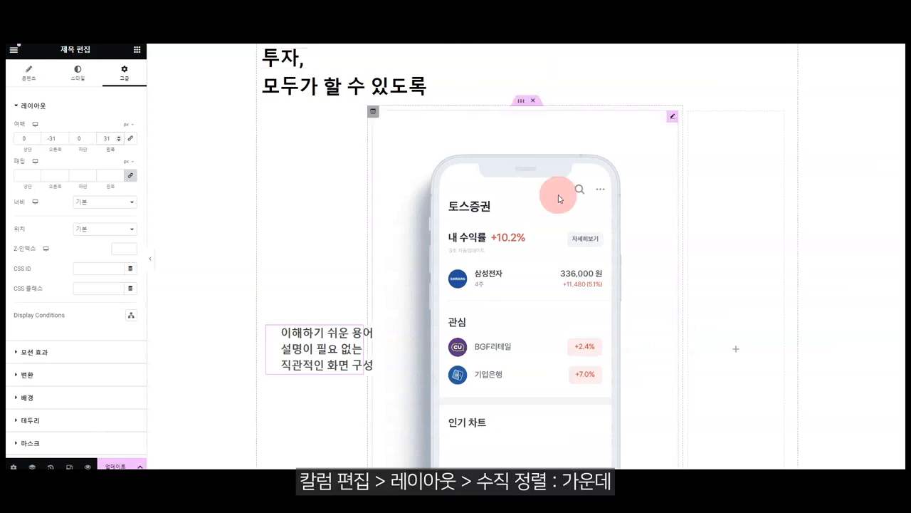
# Step: Duplicate the left column's heading
pyautogui.rightClick(346, 332)
pyautogui.click(343, 284)
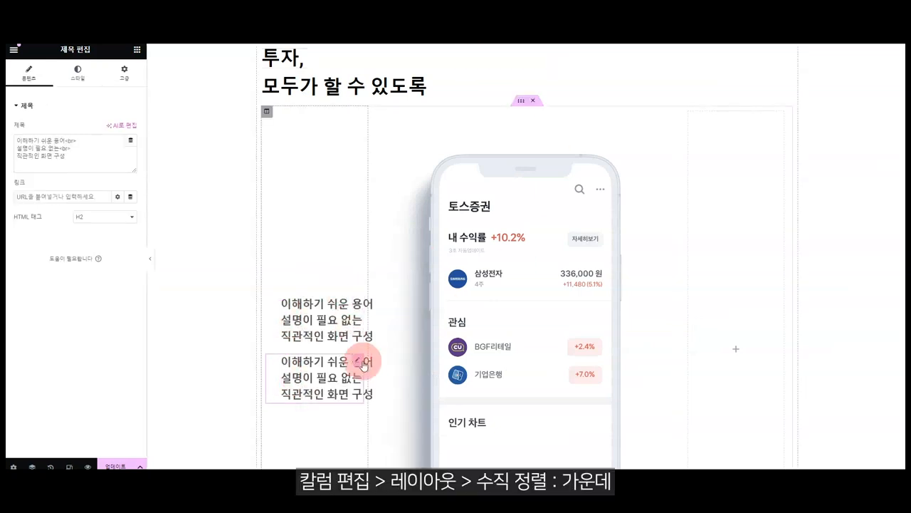
# Step: Move the duplicated heading into the right column and set that column's vertical alignment to 가운데
pyautogui.moveTo(356, 363); pyautogui.dragTo(760, 332)
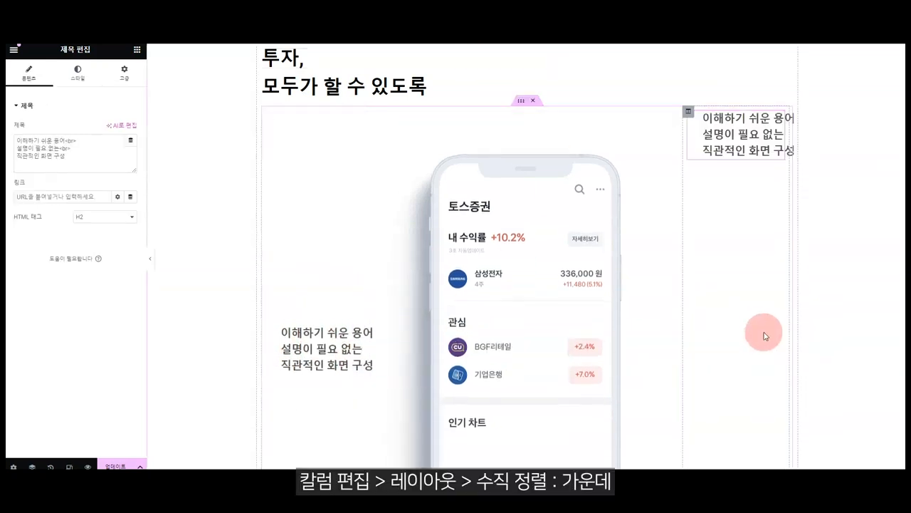
pyautogui.click(688, 111)
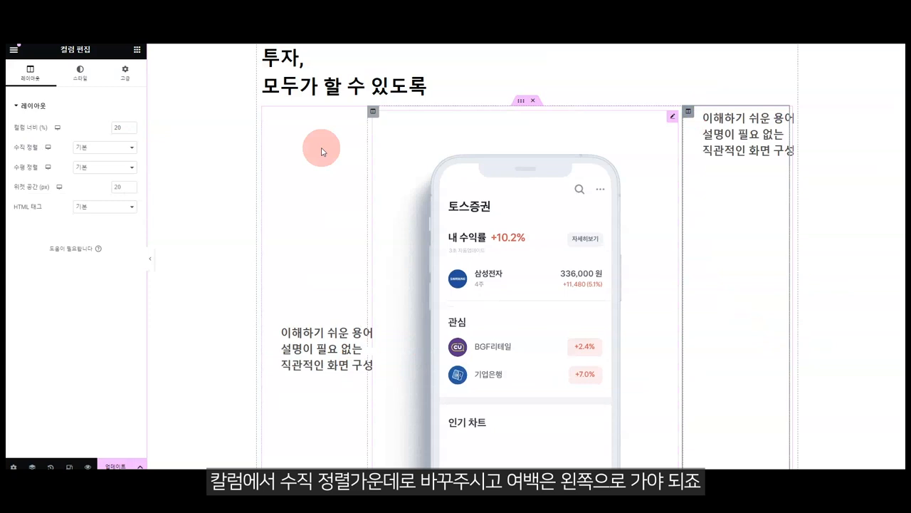
pyautogui.click(100, 147)
pyautogui.click(98, 174)
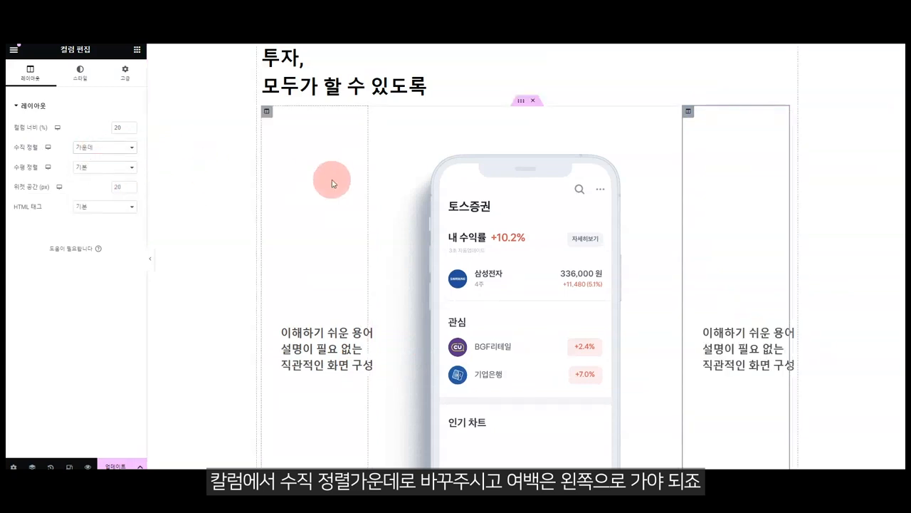
# Step: Set the right column heading's right margin to 1 px and its left margin to 0
pyautogui.click(122, 72)
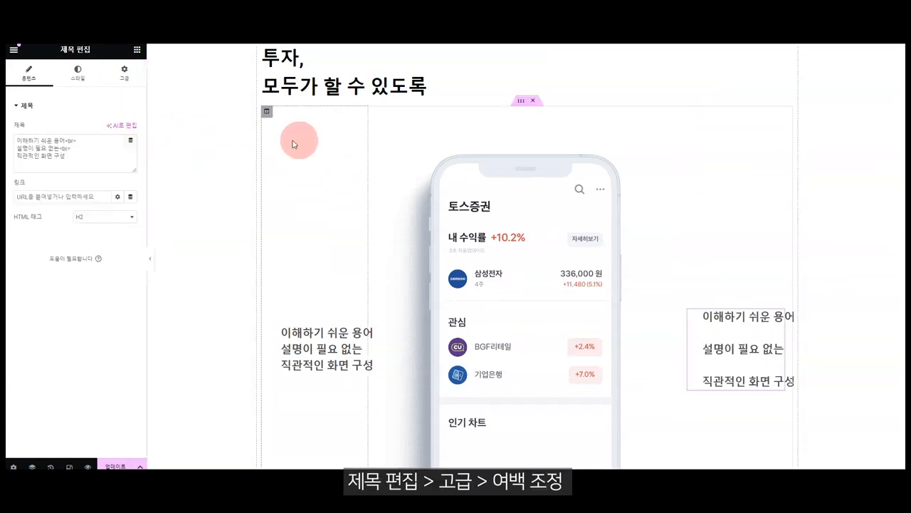
pyautogui.click(124, 72)
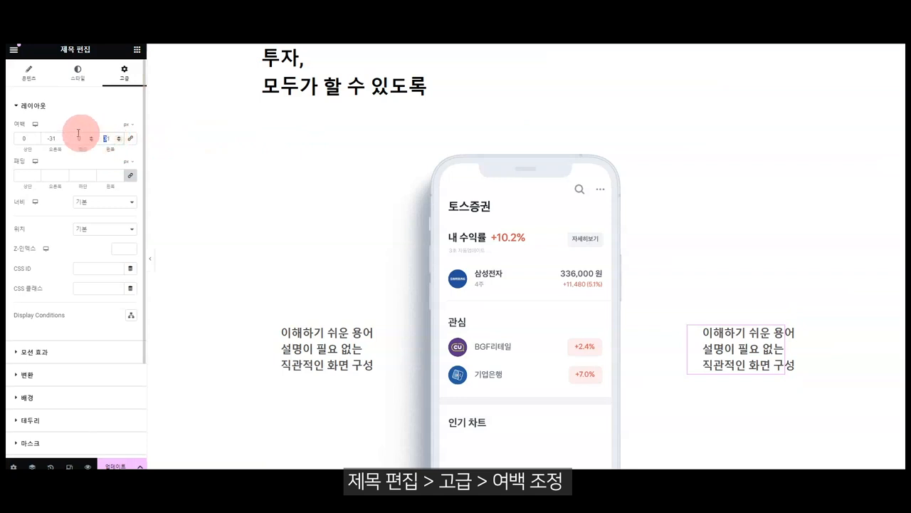
pyautogui.press('BackSpace')
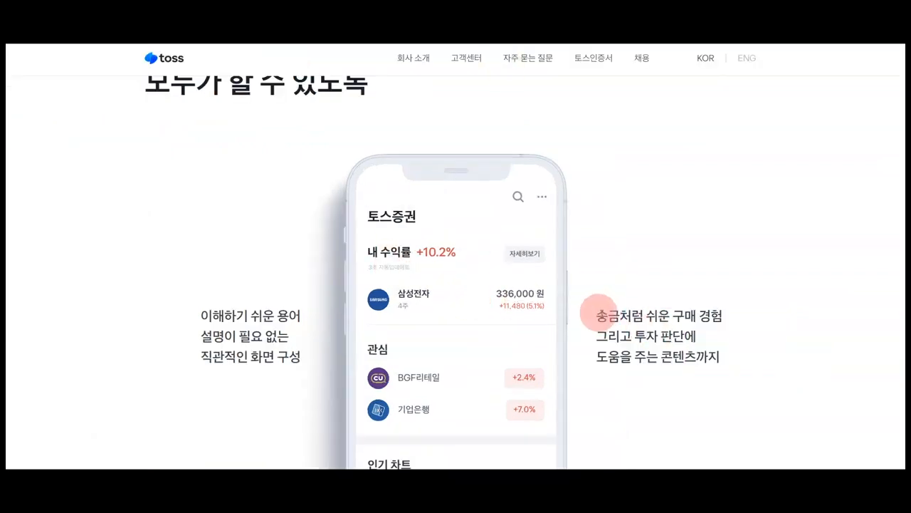
# Step: Replace the right heading's text with "송금처럼 쉬운 구매 경험<br> 그리고 투자 판단에<br> 도움을 주는 콘텐츠까지", copied from the Toss reference site
pyautogui.moveTo(599, 312); pyautogui.dragTo(746, 364)
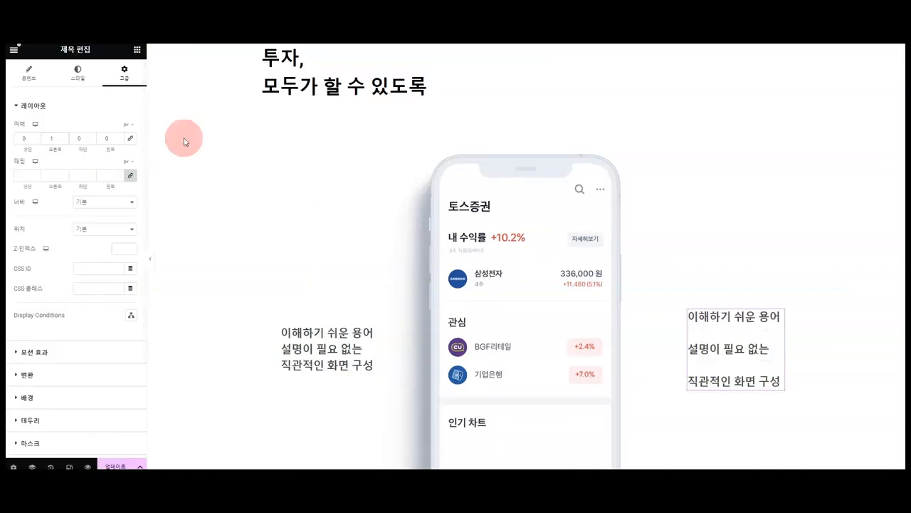
pyautogui.click(29, 74)
pyautogui.moveTo(71, 147); pyautogui.dragTo(7, 128)
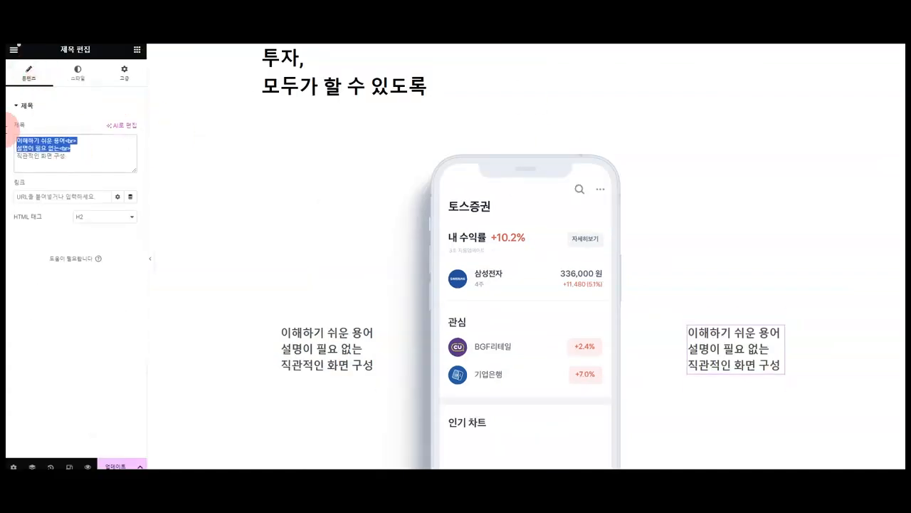
pyautogui.hotkey('ctrl', 'a')
pyautogui.write('송금처럼 쉬운 구매 경험 그리고 투자 판단에 도움을 주는 콘텐츠까지')
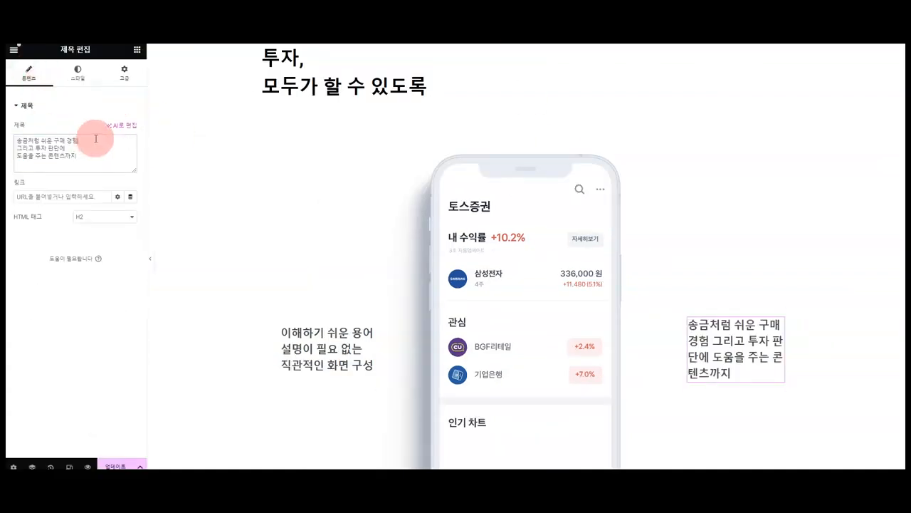
pyautogui.write('br>')
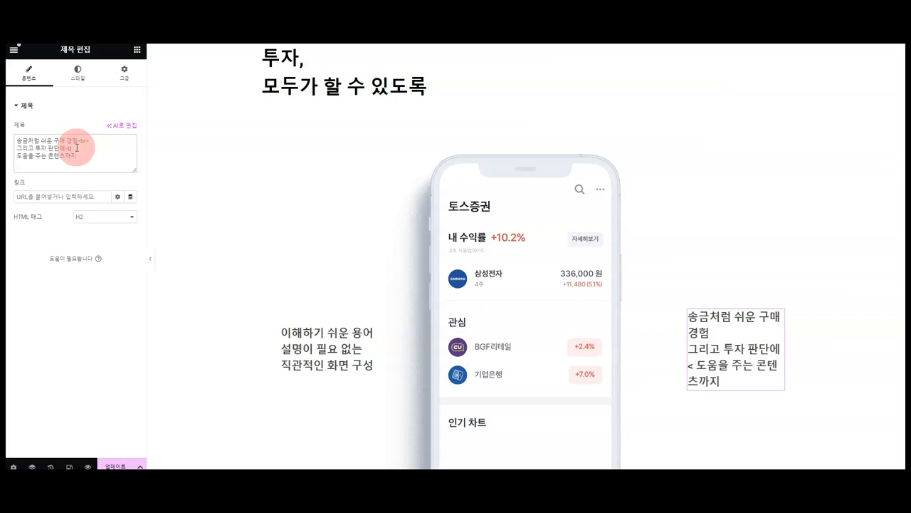
pyautogui.write('br>')
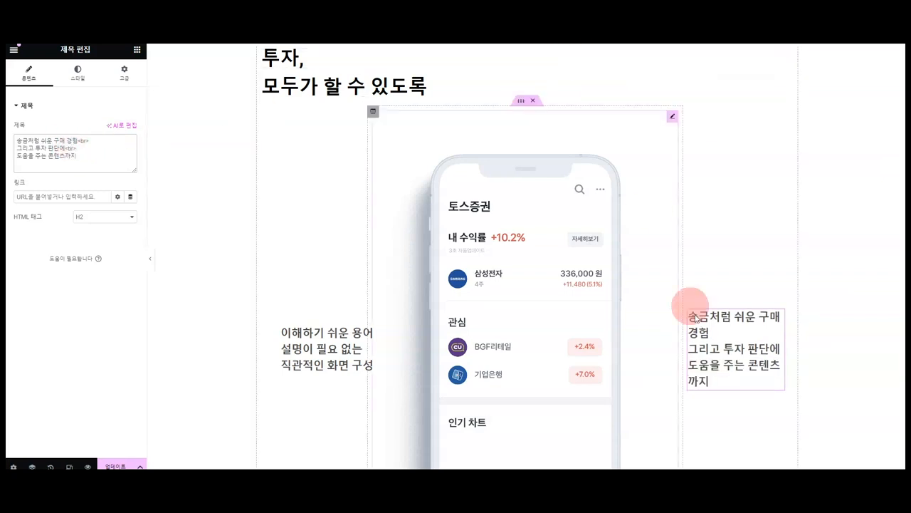
# Step: Check both side headings' typography, and widen the right column to about 24% so its heading fits on three lines
pyautogui.click(347, 332)
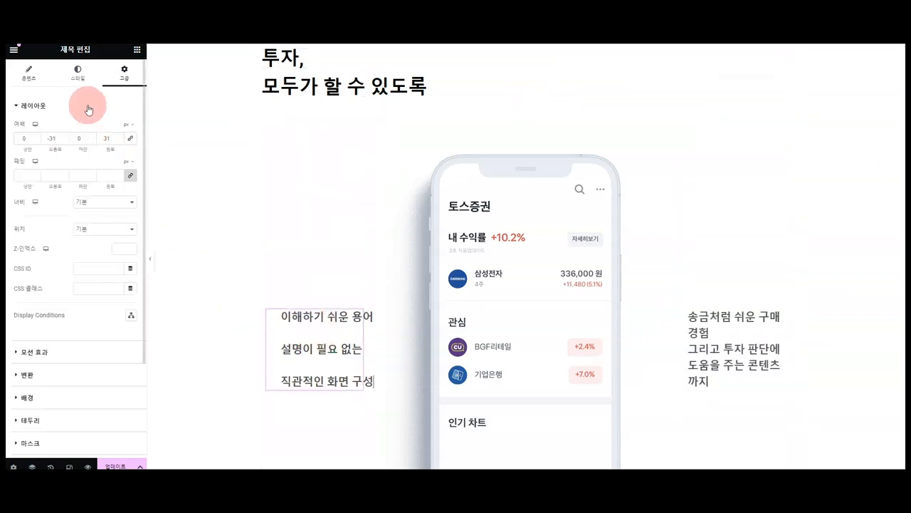
pyautogui.click(78, 75)
pyautogui.click(131, 169)
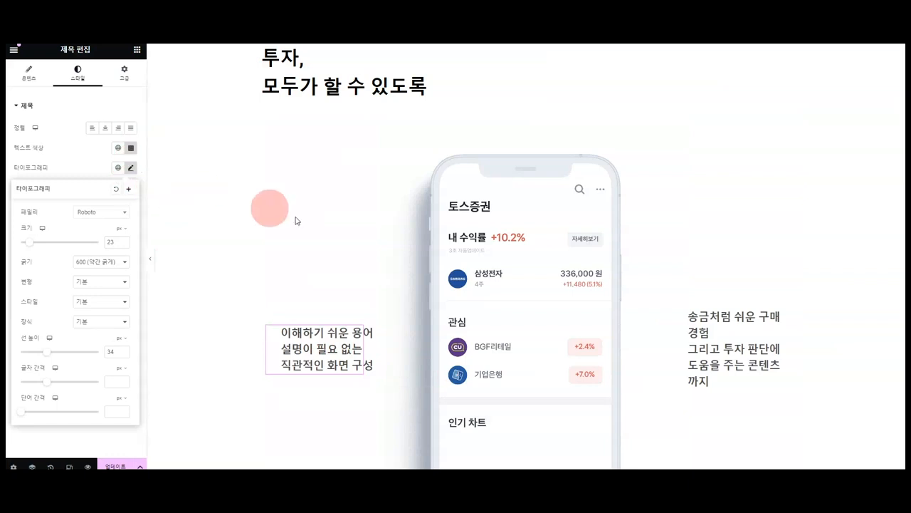
pyautogui.click(733, 349)
pyautogui.click(78, 73)
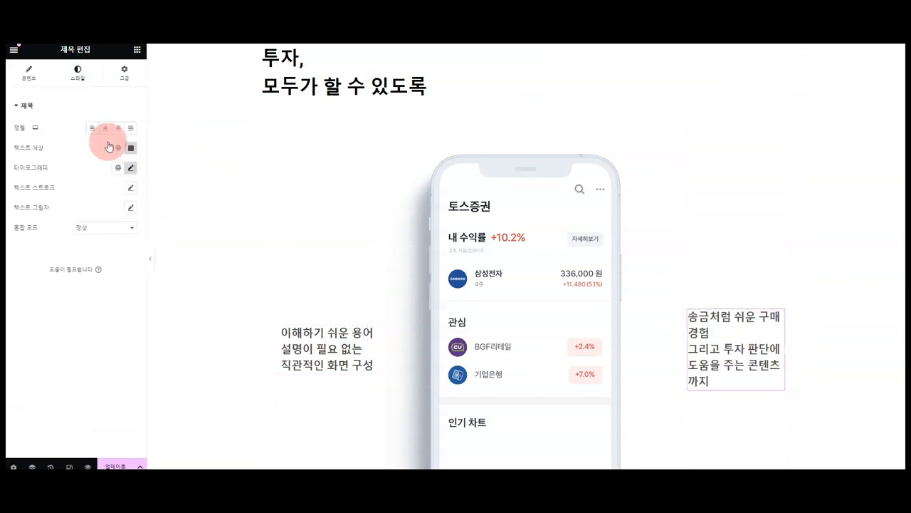
pyautogui.click(130, 167)
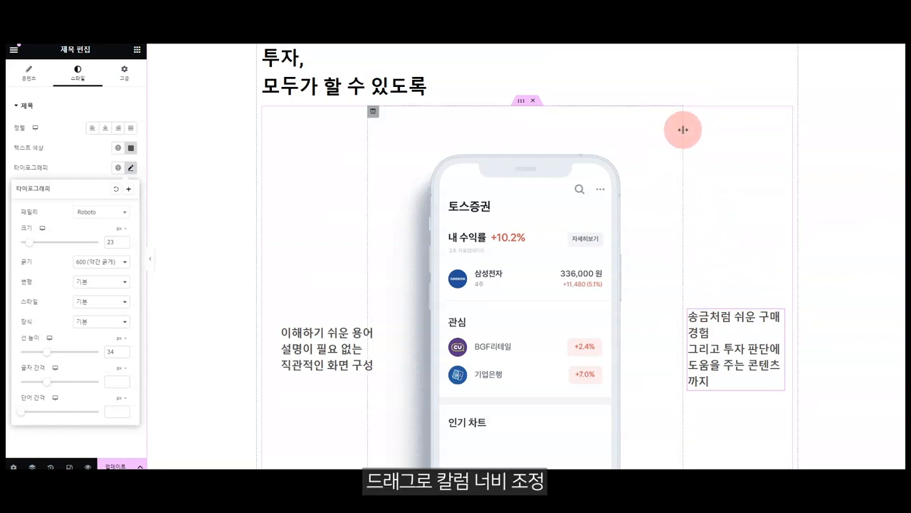
pyautogui.moveTo(682, 130); pyautogui.dragTo(661, 133)
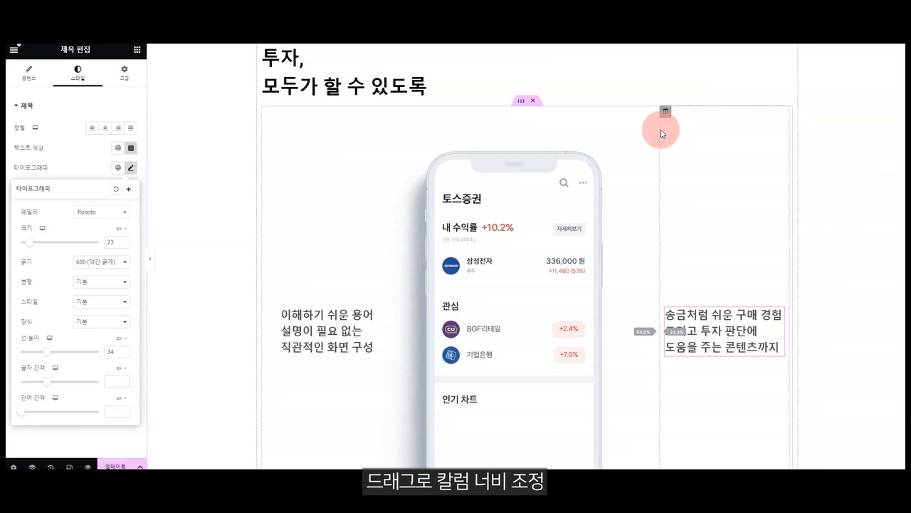
# Step: Set the phone image's width and maximum width to 100%
pyautogui.click(547, 219)
pyautogui.click(49, 89)
pyautogui.click(70, 84)
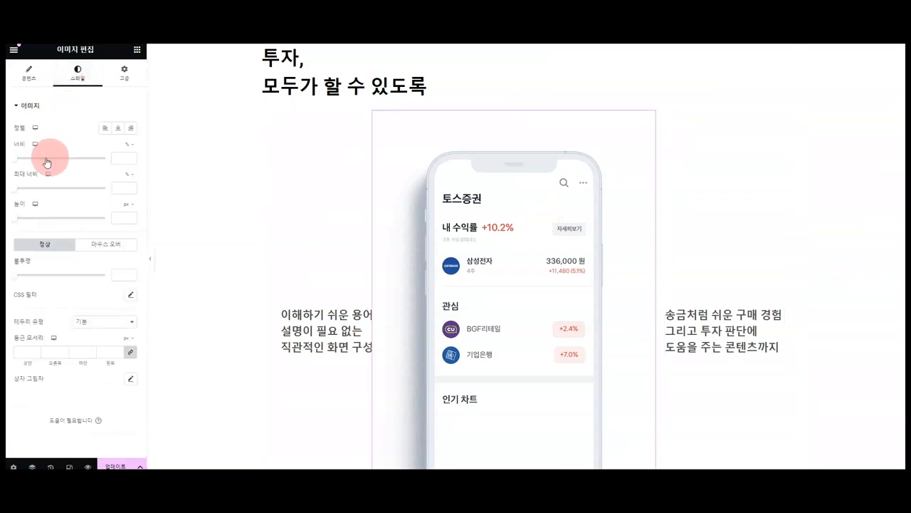
pyautogui.moveTo(14, 159); pyautogui.dragTo(109, 179)
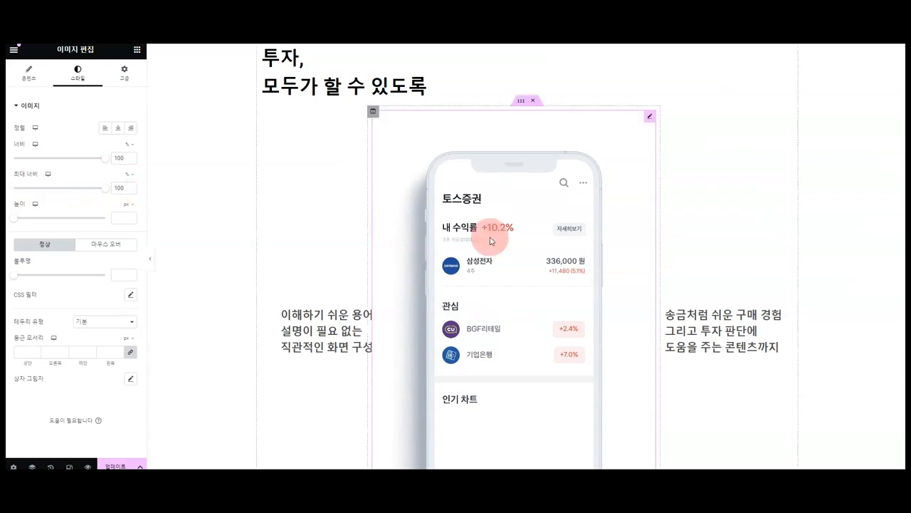
pyautogui.scroll(-2, 498, 231)
pyautogui.scroll(1, 559, 242)
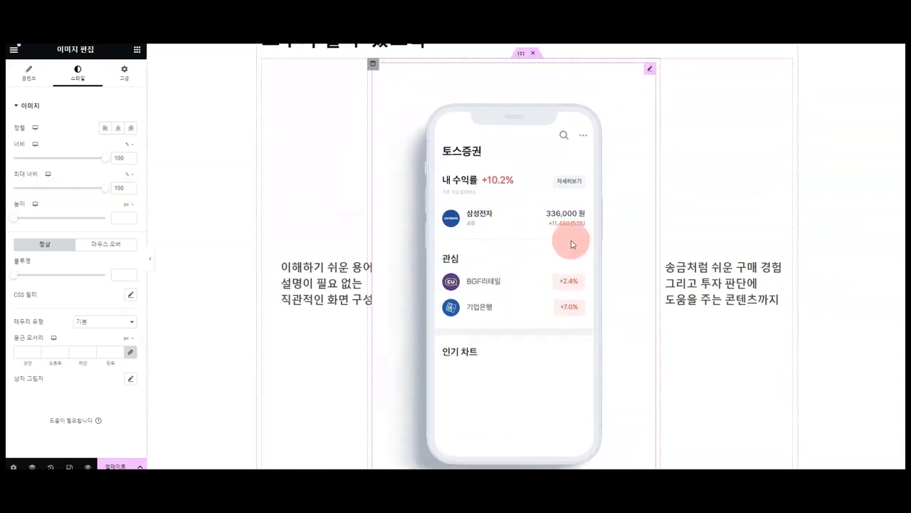
# Step: Adjust the left column heading's right and left margins to shift it closer to the phone
pyautogui.scroll(1, 340, 314)
pyautogui.click(346, 321)
pyautogui.click(111, 79)
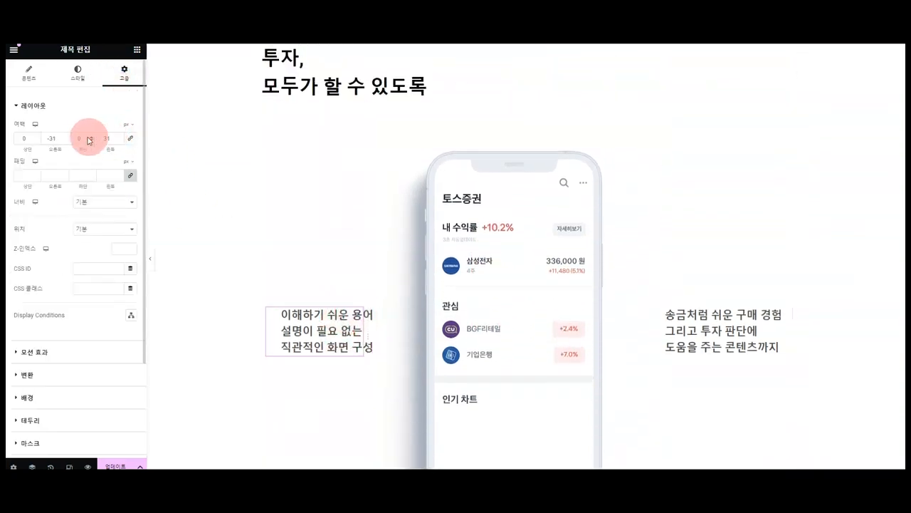
pyautogui.click(64, 139)
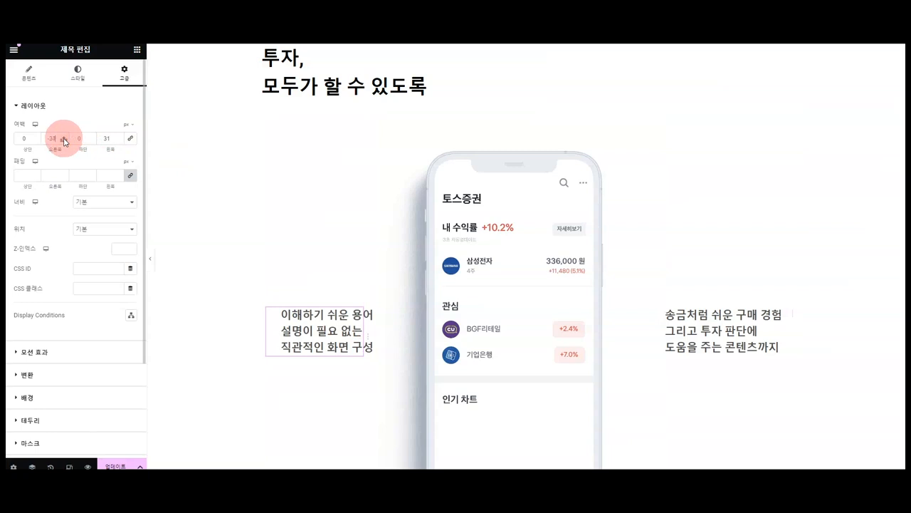
pyautogui.click(119, 138)
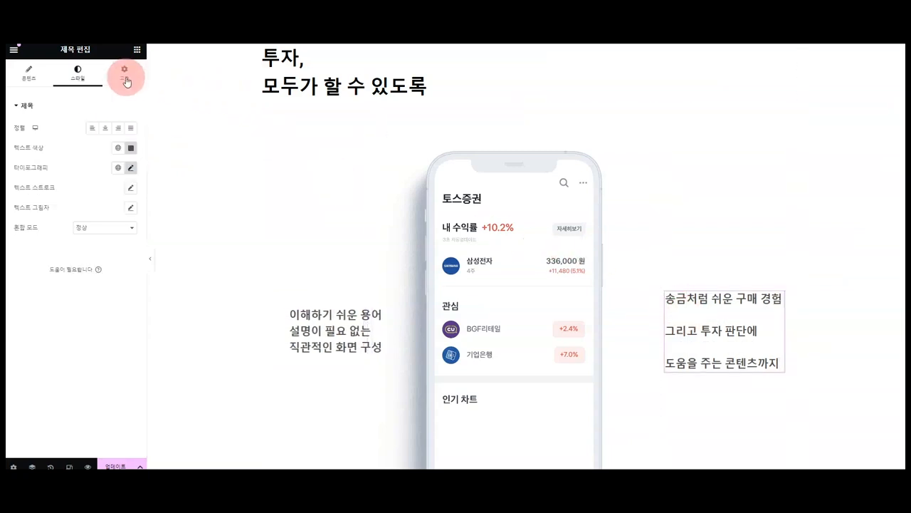
# Step: Set the right column heading's left margin to -55 px to pull it closer to the phone
pyautogui.click(125, 81)
pyautogui.click(63, 138)
pyautogui.click(119, 140)
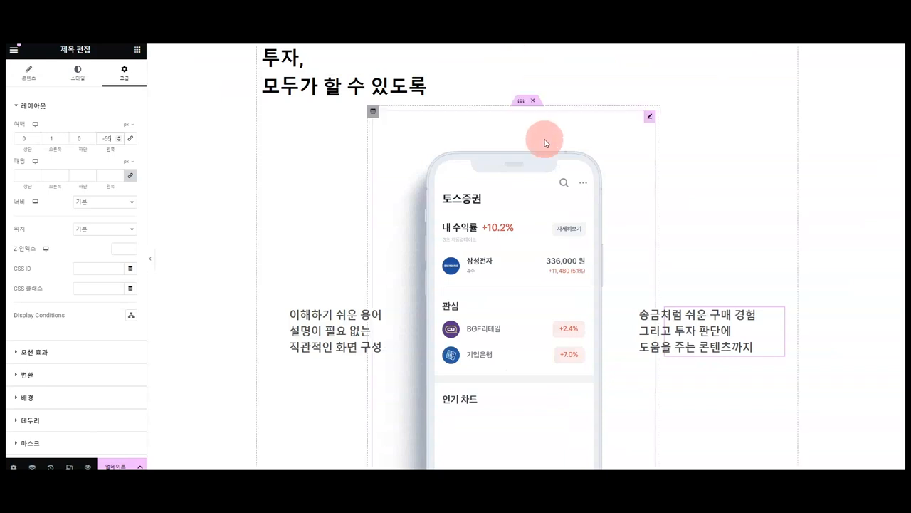
pyautogui.scroll(-3, 541, 138)
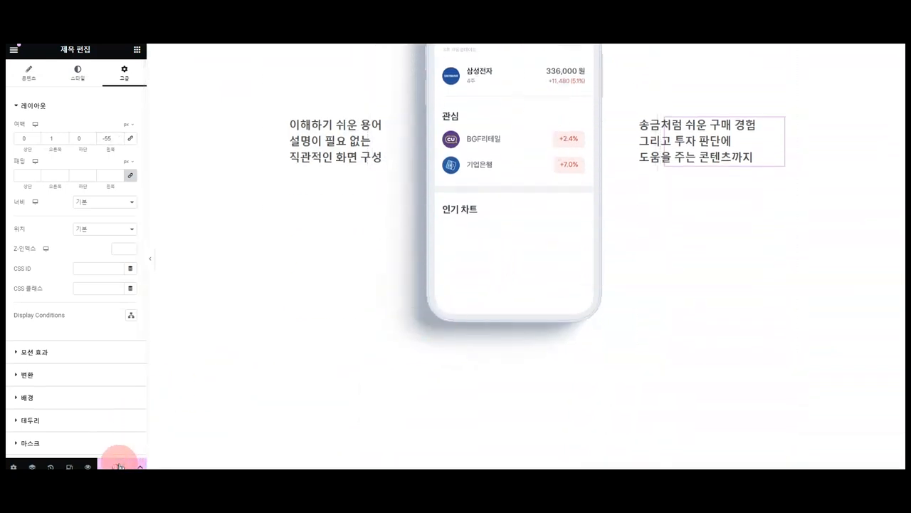
pyautogui.click(137, 49)
pyautogui.moveTo(42, 206); pyautogui.dragTo(378, 365)
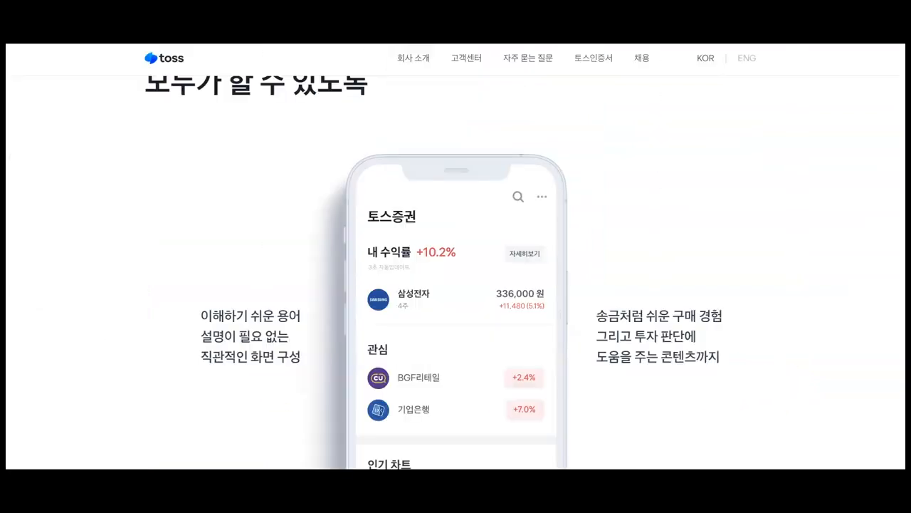
pyautogui.scroll(-4, 593, 222)
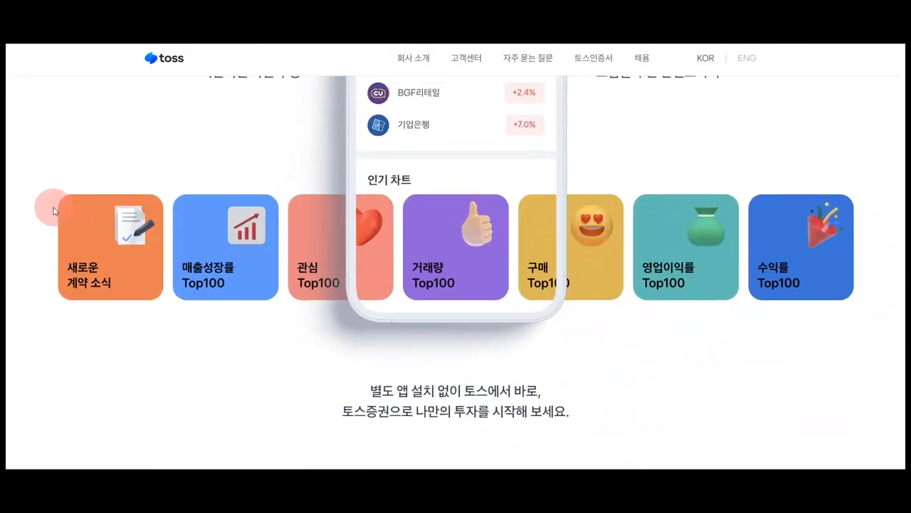
pyautogui.scroll(1, 814, 255)
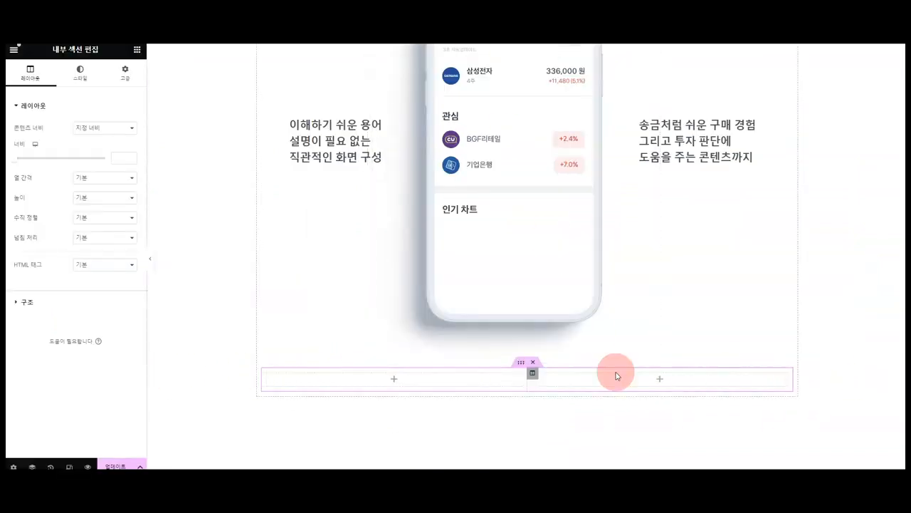
pyautogui.click(535, 364)
# Step: Add a new single-column section below the phone mockup section
pyautogui.scroll(-2, 529, 366)
pyautogui.click(514, 393)
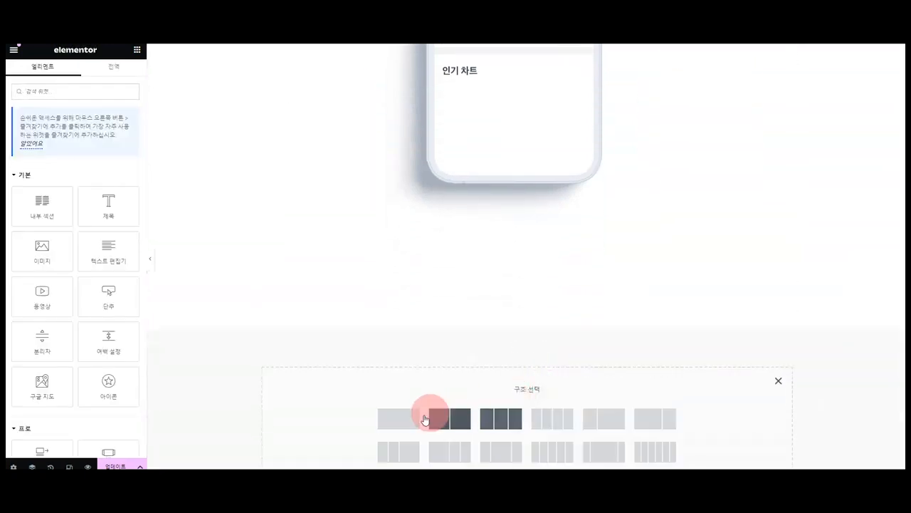
pyautogui.click(416, 425)
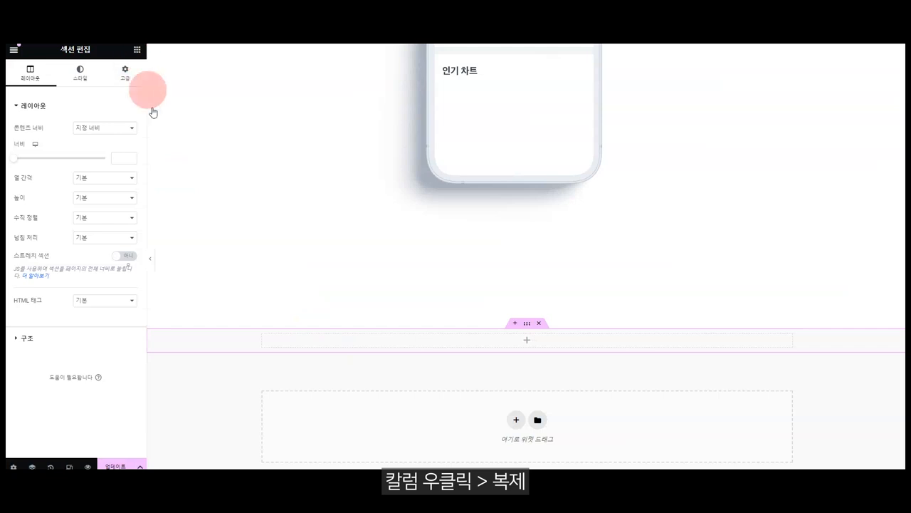
# Step: Duplicate the new section's column until the section has seven columns
pyautogui.rightClick(262, 337)
pyautogui.click(288, 304)
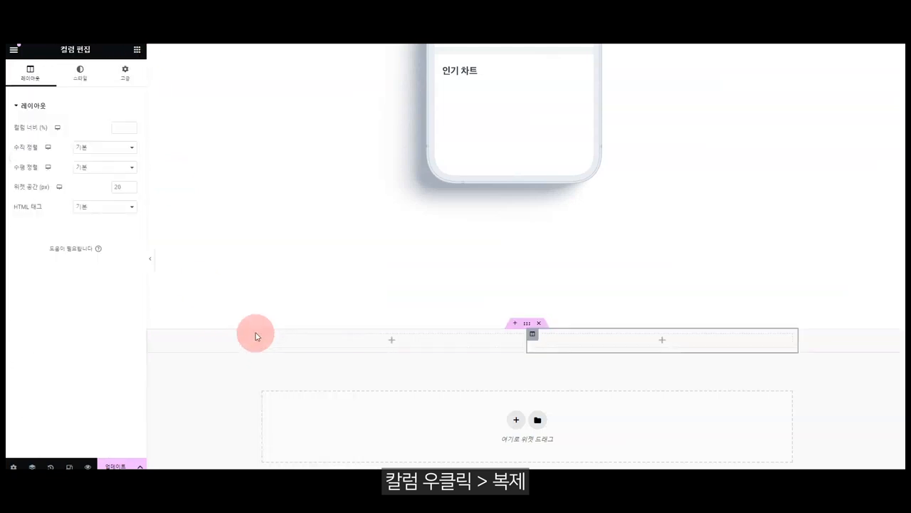
pyautogui.rightClick(259, 336)
pyautogui.click(278, 300)
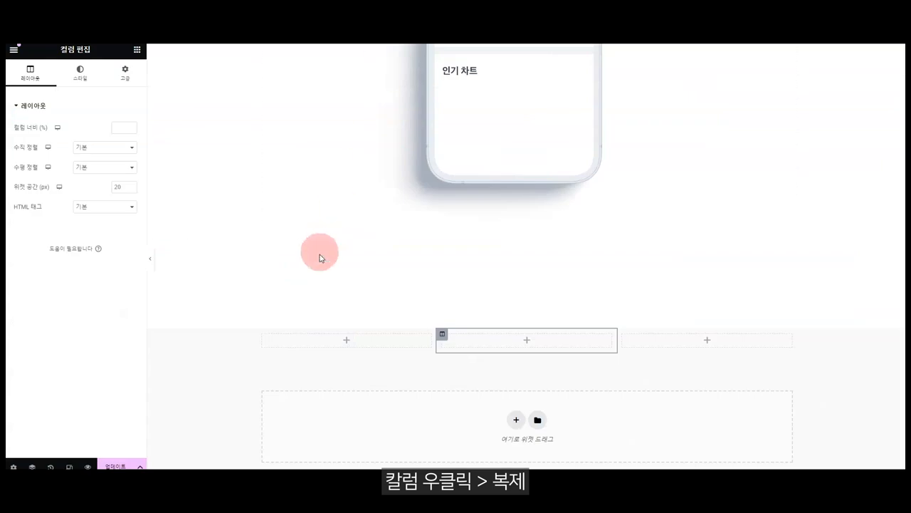
pyautogui.rightClick(260, 331)
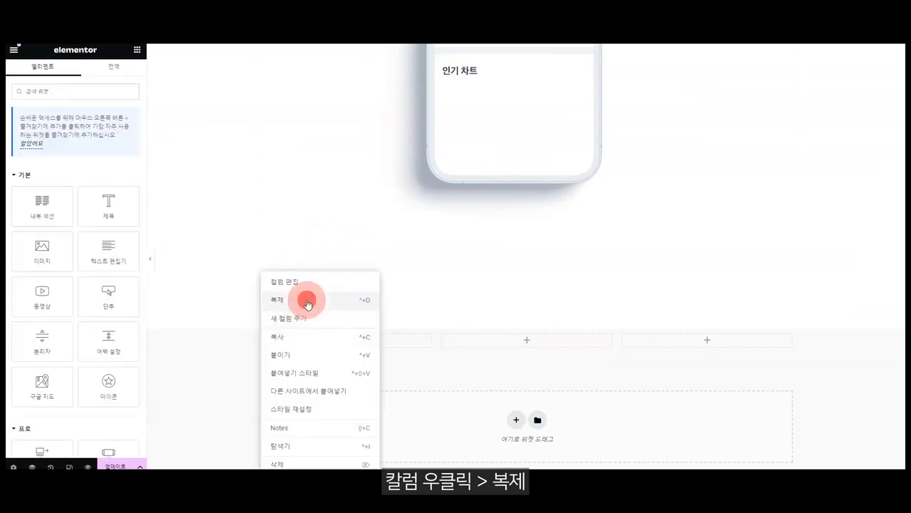
pyautogui.click(307, 303)
pyautogui.rightClick(268, 337)
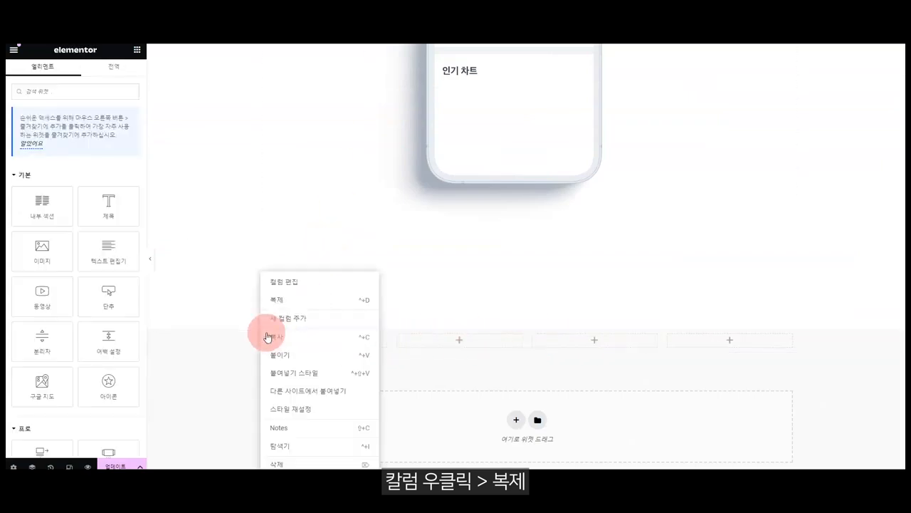
pyautogui.click(301, 301)
pyautogui.hotkey('ctrl', 'd')
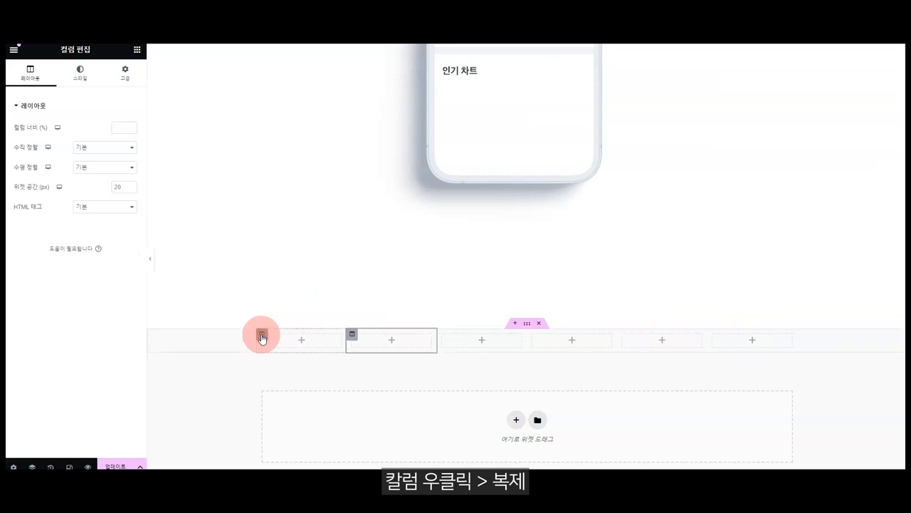
pyautogui.rightClick(261, 338)
pyautogui.click(319, 301)
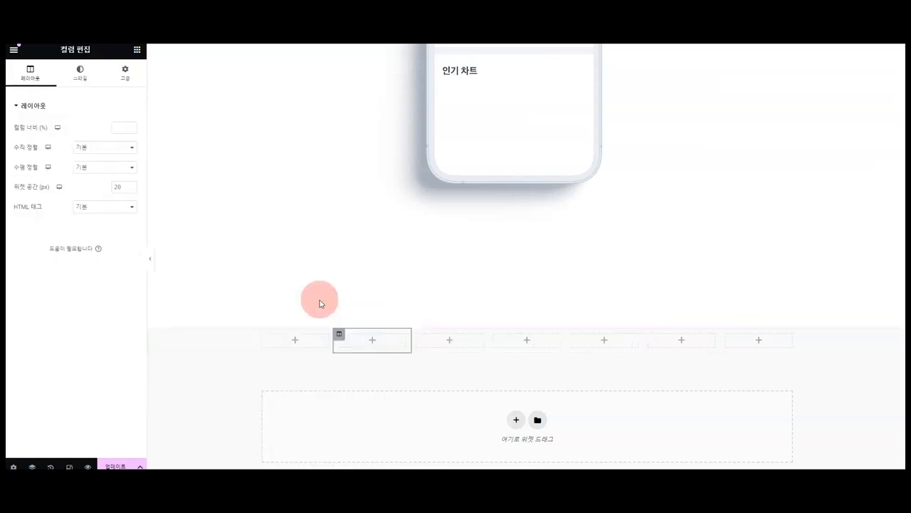
# Step: Add an image widget to the first column and set it to the orange 새로운 계약 소식 card image
pyautogui.click(141, 57)
pyautogui.moveTo(60, 242); pyautogui.dragTo(318, 346)
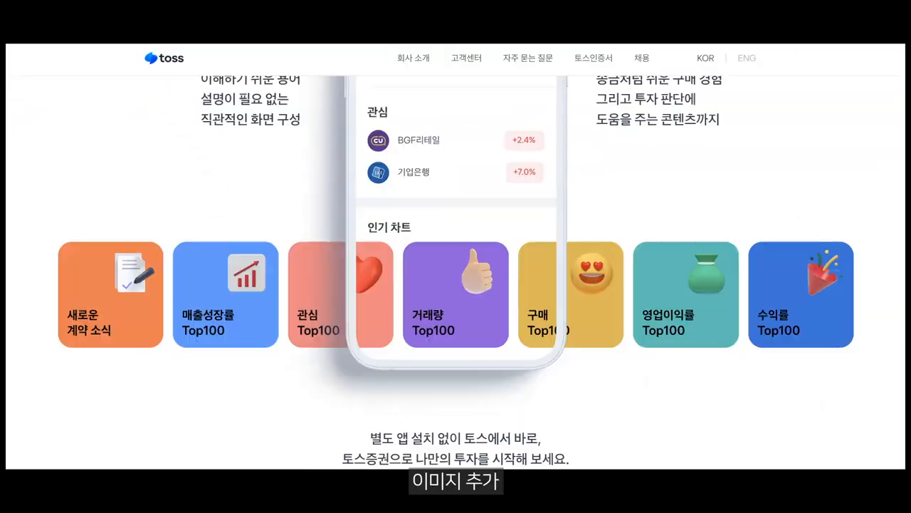
pyautogui.click(265, 77)
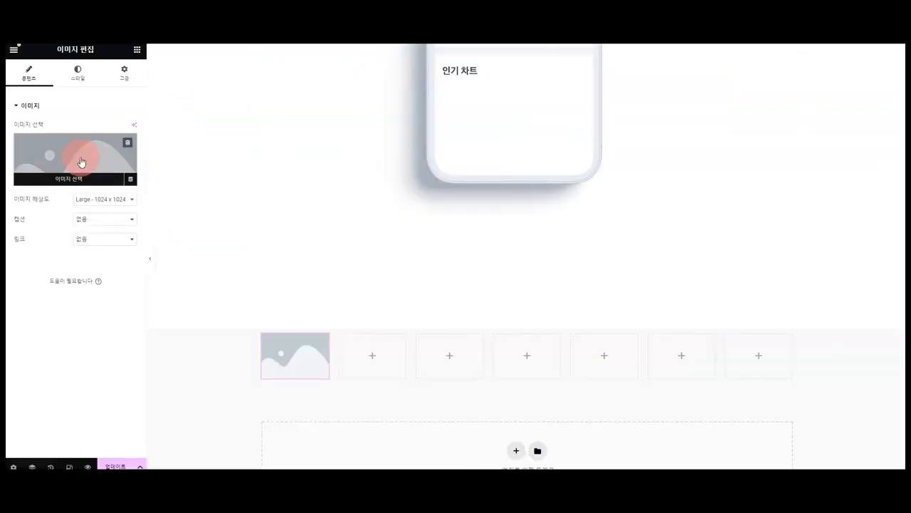
pyautogui.click(81, 160)
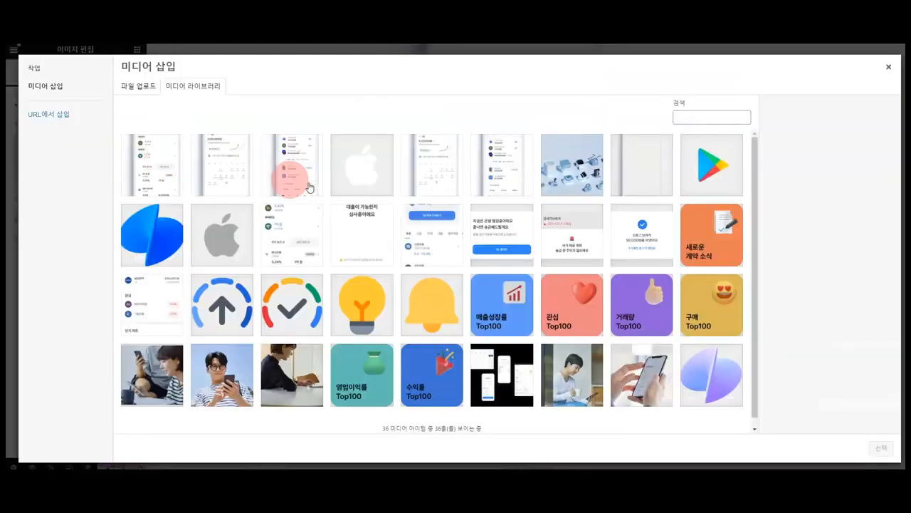
pyautogui.click(703, 226)
pyautogui.click(883, 451)
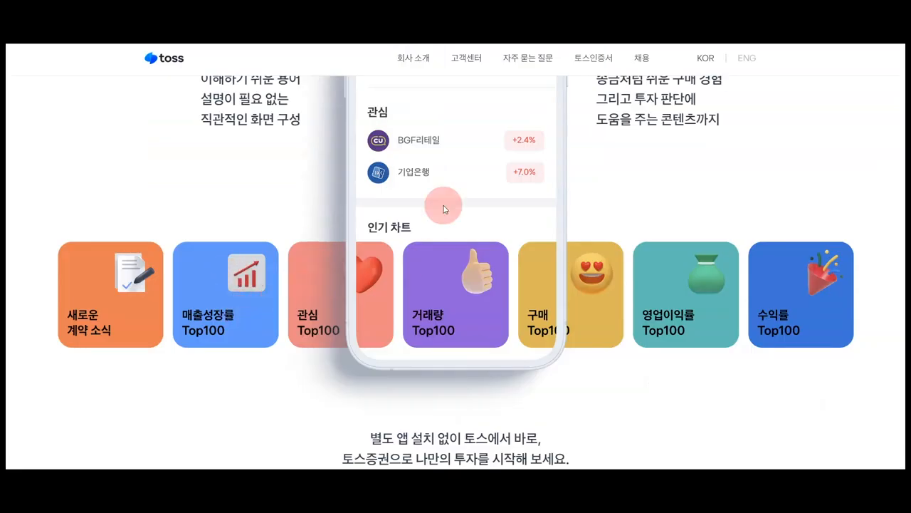
# Step: Add an image widget to the second column and set it to the blue 매출성장률 Top100 card image
pyautogui.click(356, 338)
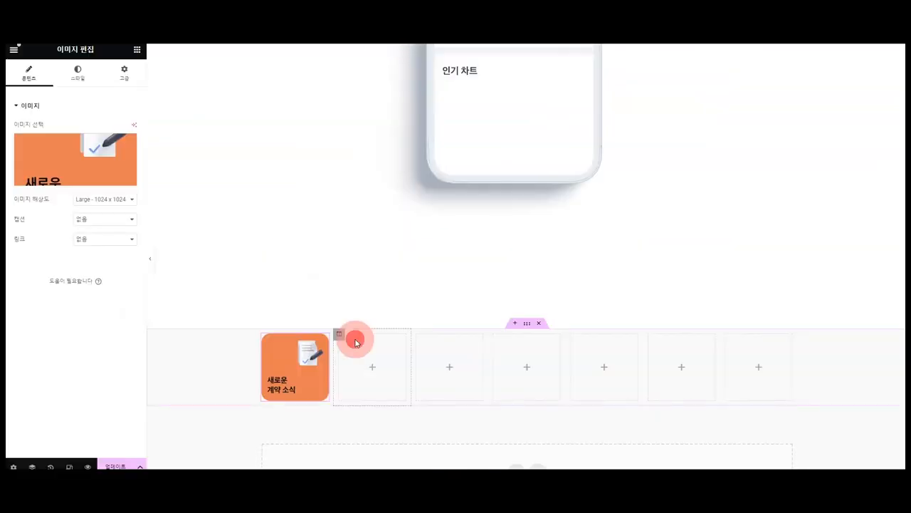
pyautogui.click(156, 88)
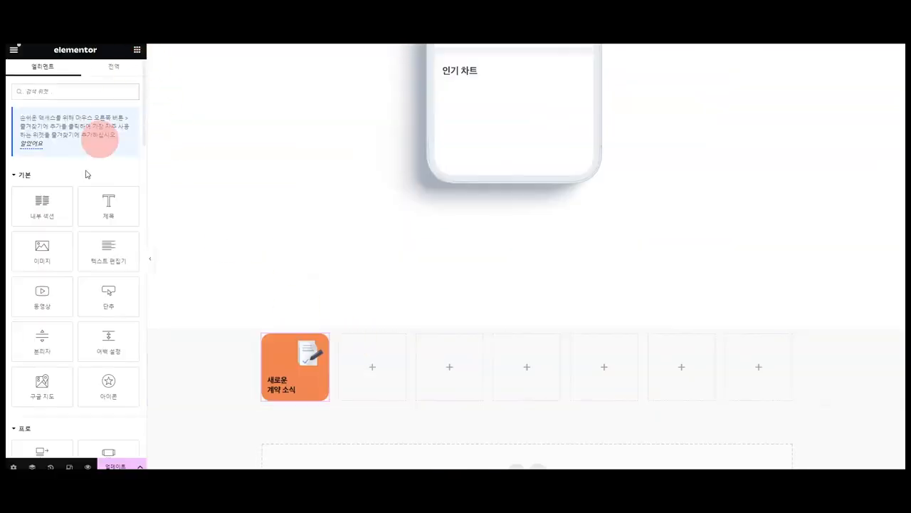
pyautogui.moveTo(42, 249); pyautogui.dragTo(372, 380)
pyautogui.click(67, 152)
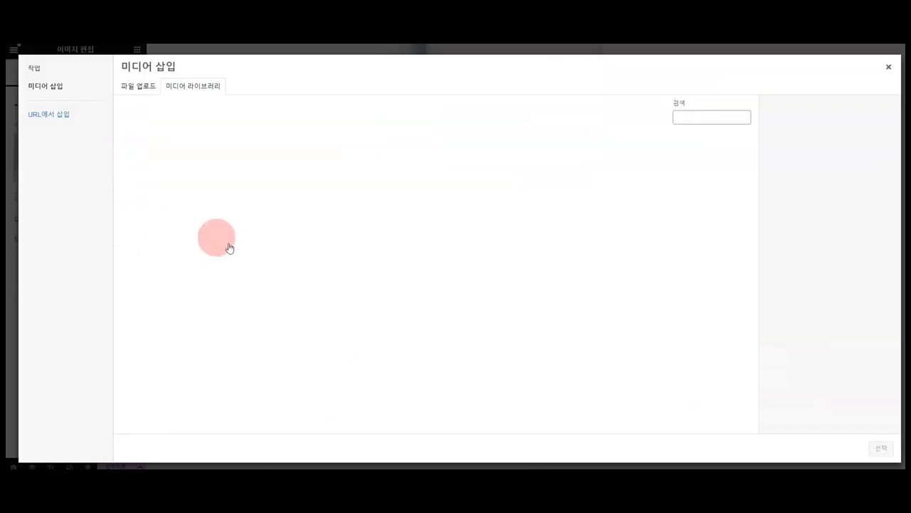
pyautogui.click(481, 306)
pyautogui.click(881, 450)
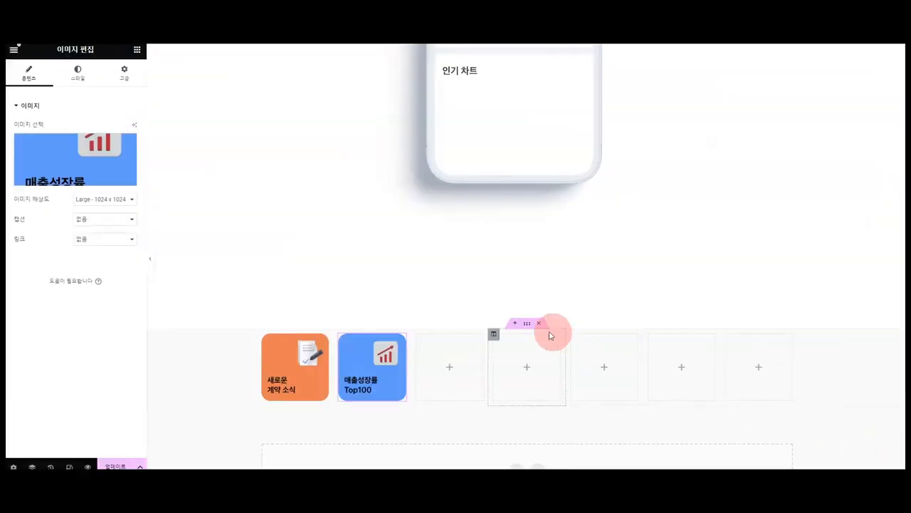
# Step: Duplicate the 매출성장률 card's column and replace the copy's image with the 관심 Top100 card
pyautogui.rightClick(340, 341)
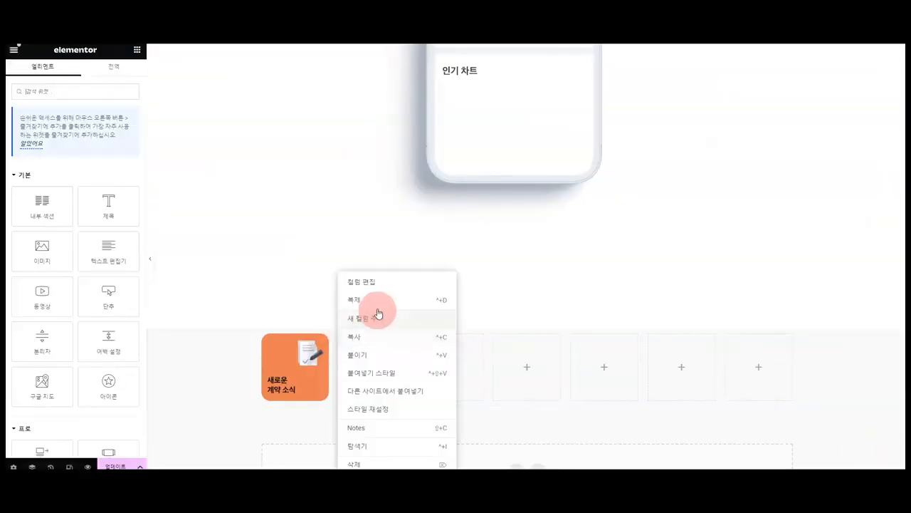
pyautogui.click(385, 300)
pyautogui.click(442, 364)
pyautogui.click(91, 179)
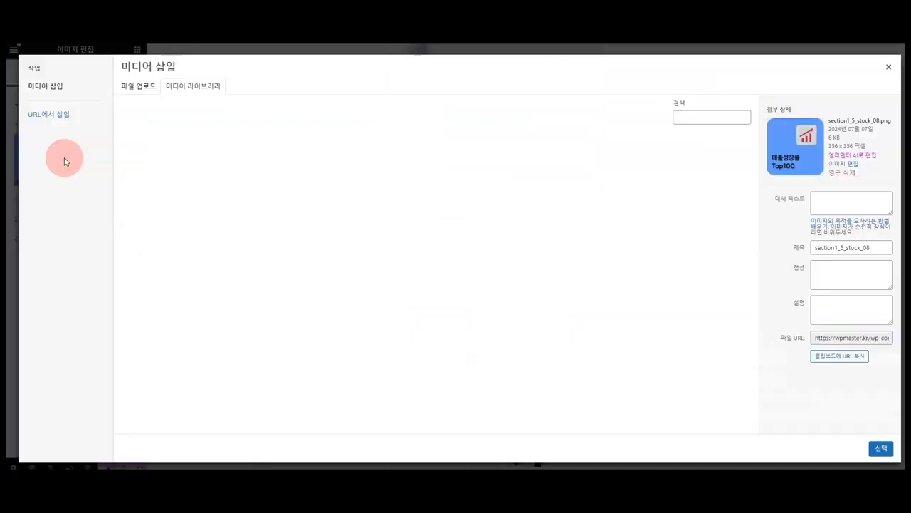
pyautogui.click(570, 317)
pyautogui.click(881, 448)
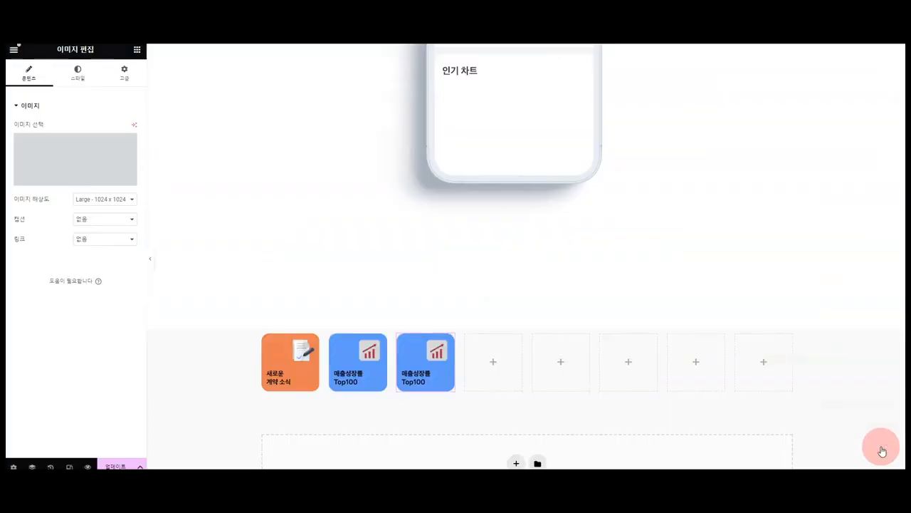
# Step: Duplicate the 관심 card's column and replace the copy's image with the purple 거래량 Top100 card
pyautogui.rightClick(397, 335)
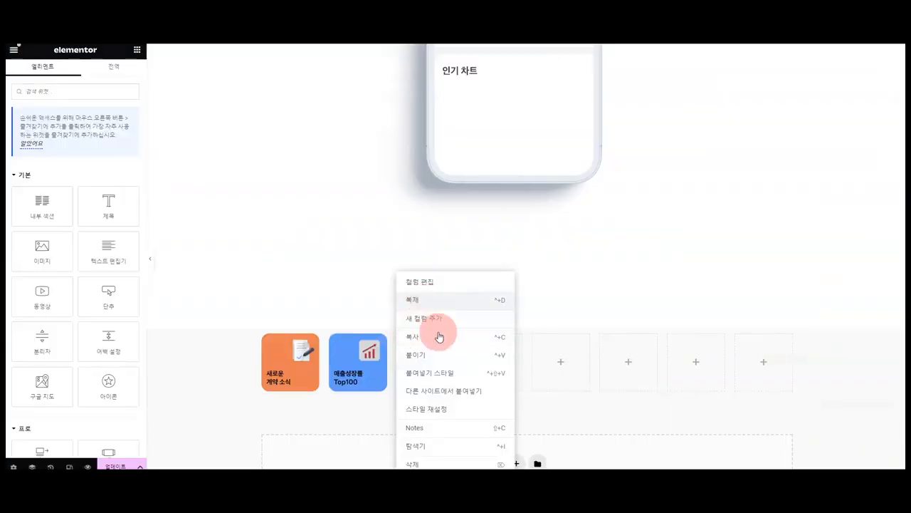
pyautogui.click(426, 300)
pyautogui.click(475, 359)
pyautogui.click(75, 159)
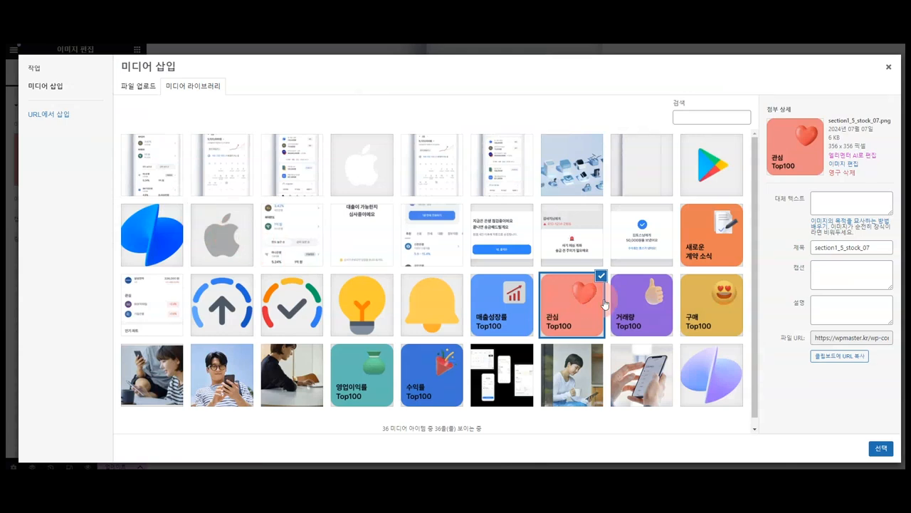
pyautogui.click(630, 303)
pyautogui.click(881, 448)
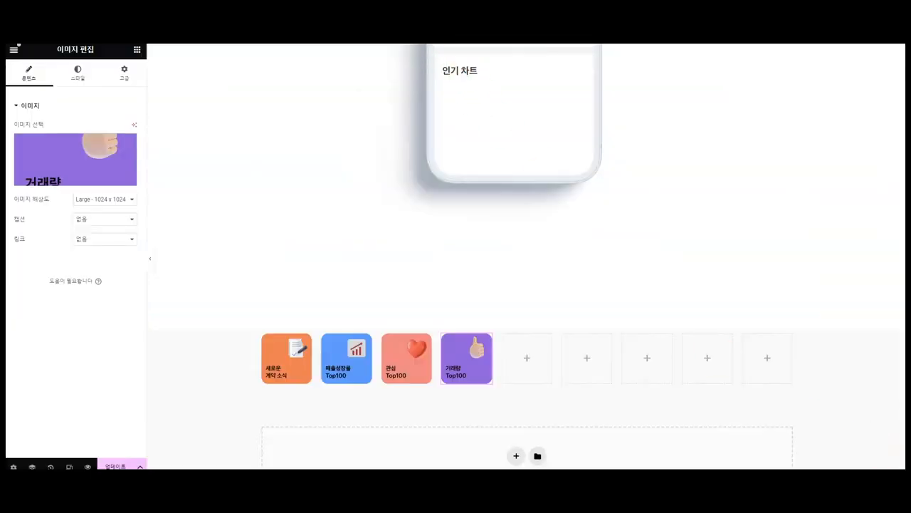
# Step: Duplicate the 거래량 card's column and replace the copy's image with the yellow 구매 Top100 card
pyautogui.rightClick(441, 337)
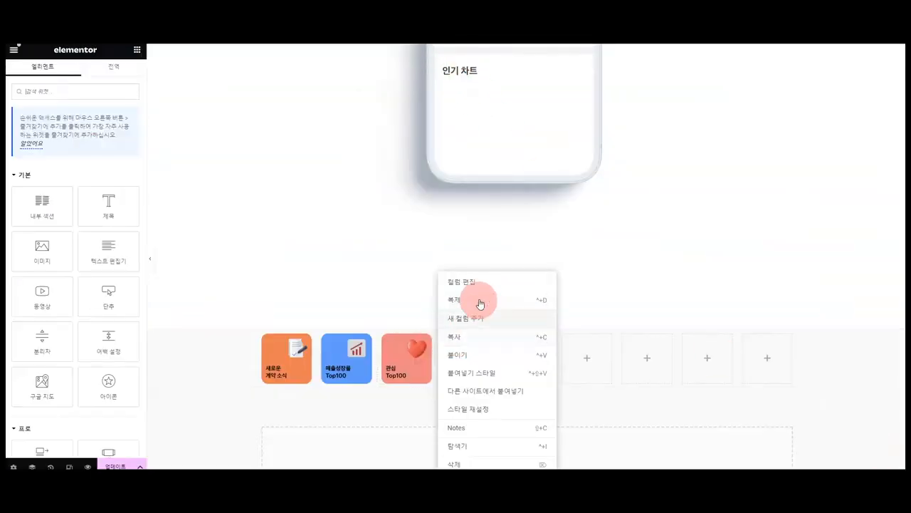
pyautogui.click(478, 301)
pyautogui.click(497, 354)
pyautogui.click(77, 161)
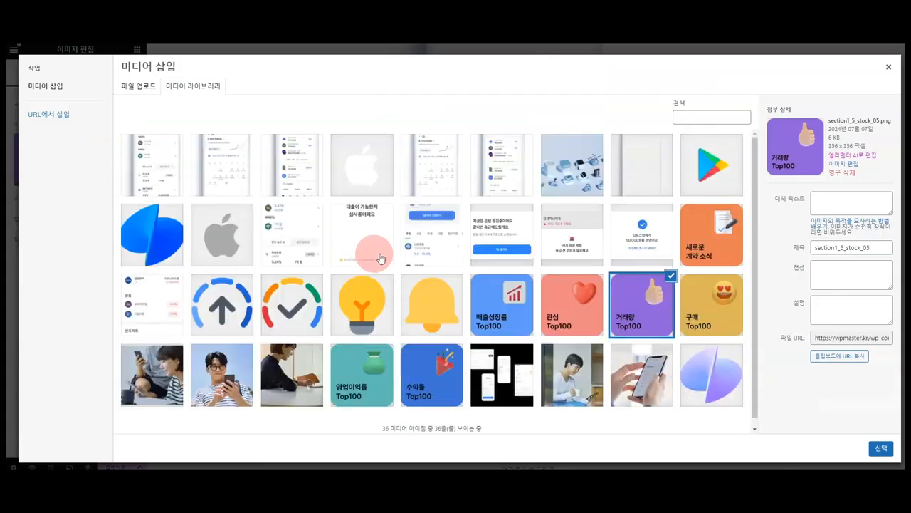
pyautogui.click(702, 306)
pyautogui.click(878, 445)
# Step: Try to duplicate the 구매 Top100 card's column
pyautogui.rightClick(482, 335)
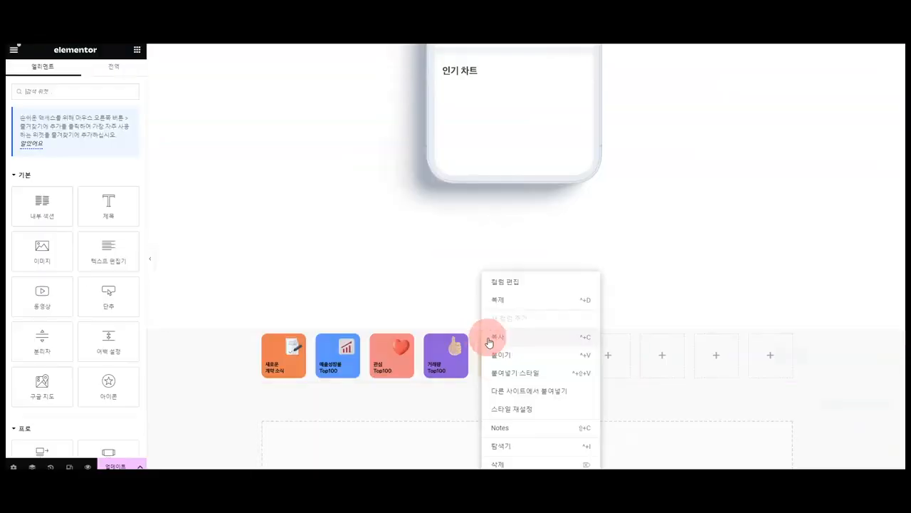
pyautogui.click(515, 302)
pyautogui.rightClick(477, 335)
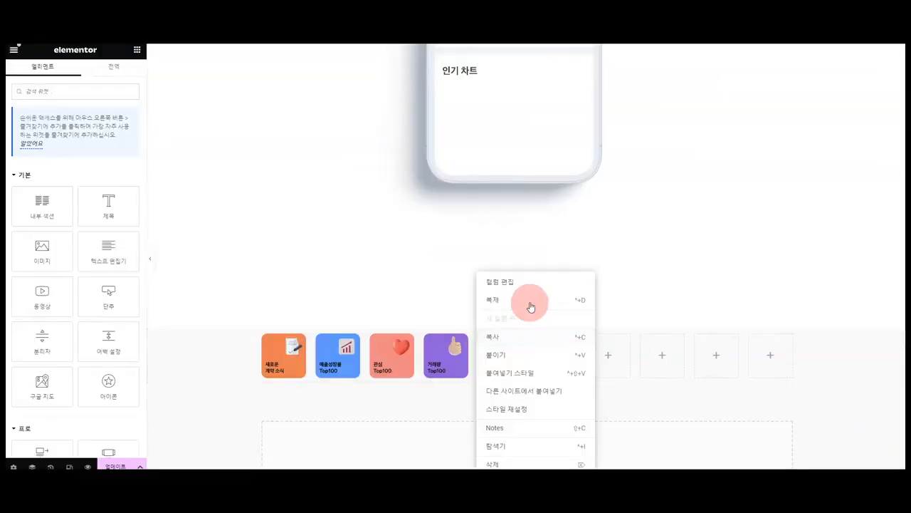
pyautogui.click(532, 304)
# Step: Delete three of the empty columns after the 구매 Top100 card
pyautogui.rightClick(556, 344)
pyautogui.click(602, 464)
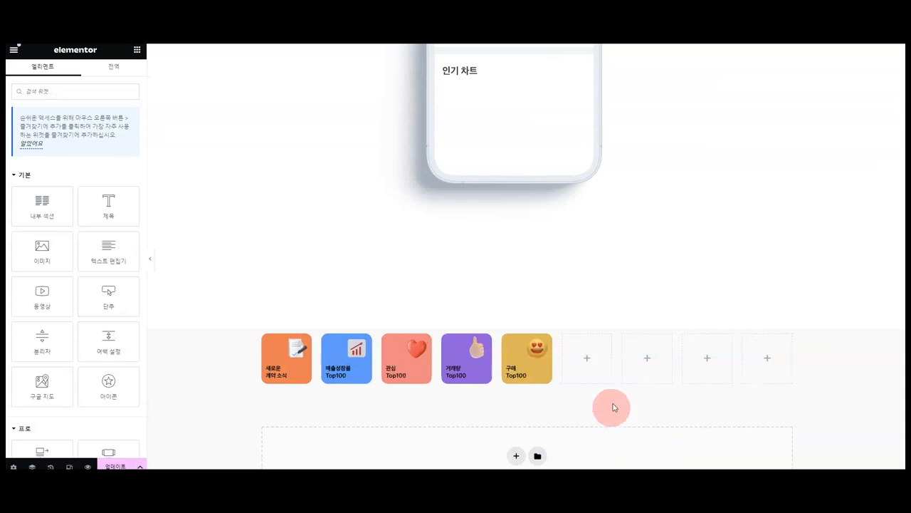
pyautogui.rightClick(627, 356)
pyautogui.click(682, 463)
pyautogui.rightClick(701, 370)
pyautogui.click(741, 463)
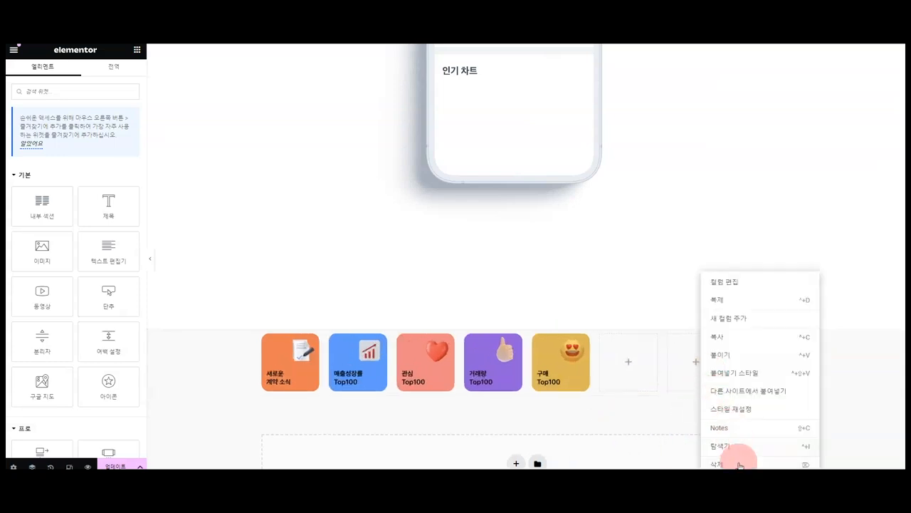
# Step: Duplicate the 구매 card's column and replace the copy's image with the teal 영업이익률 Top100 card
pyautogui.rightClick(577, 325)
pyautogui.click(608, 301)
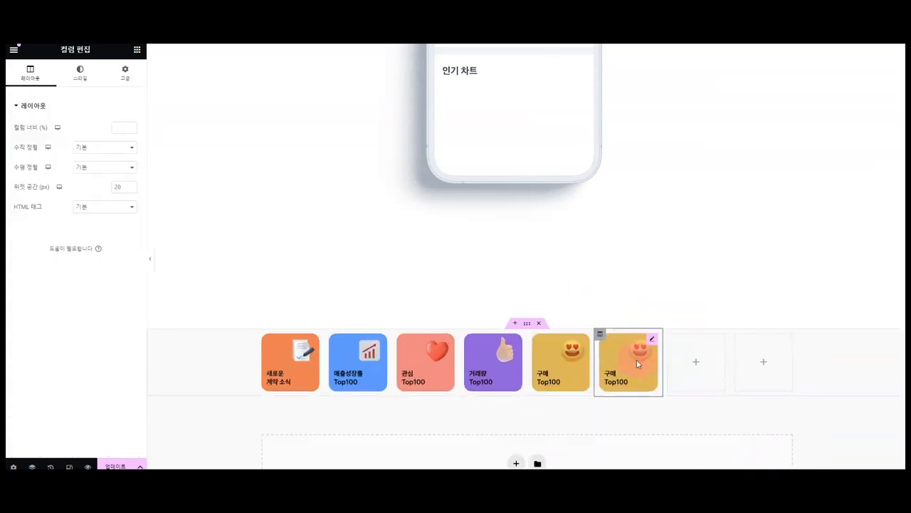
pyautogui.click(637, 359)
pyautogui.click(362, 375)
pyautogui.click(878, 448)
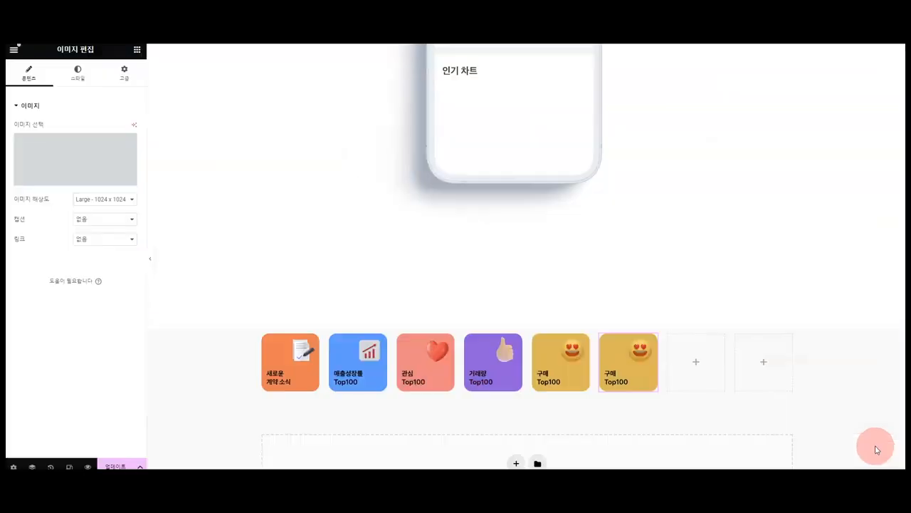
# Step: Duplicate the 영업이익률 card's column with the 수익률 Top100 image in the copy, and delete the two leftover empty columns
pyautogui.rightClick(715, 361)
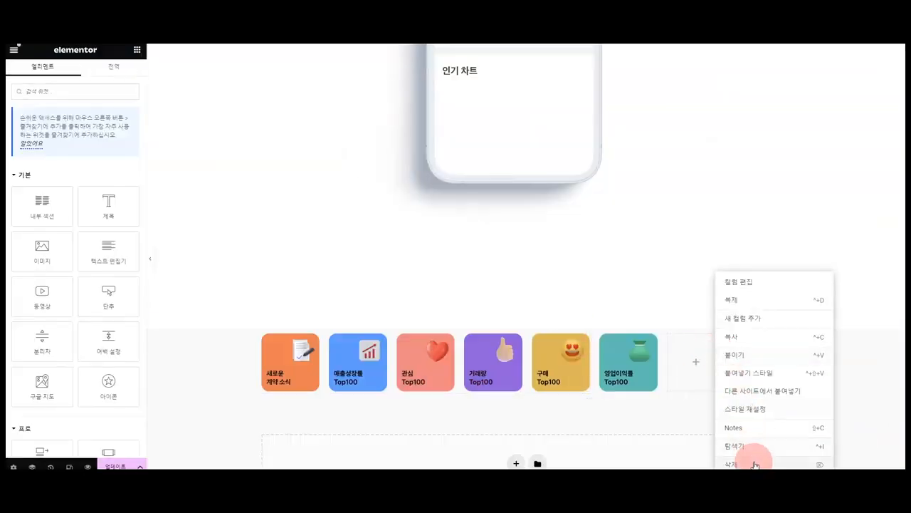
pyautogui.click(756, 462)
pyautogui.rightClick(652, 334)
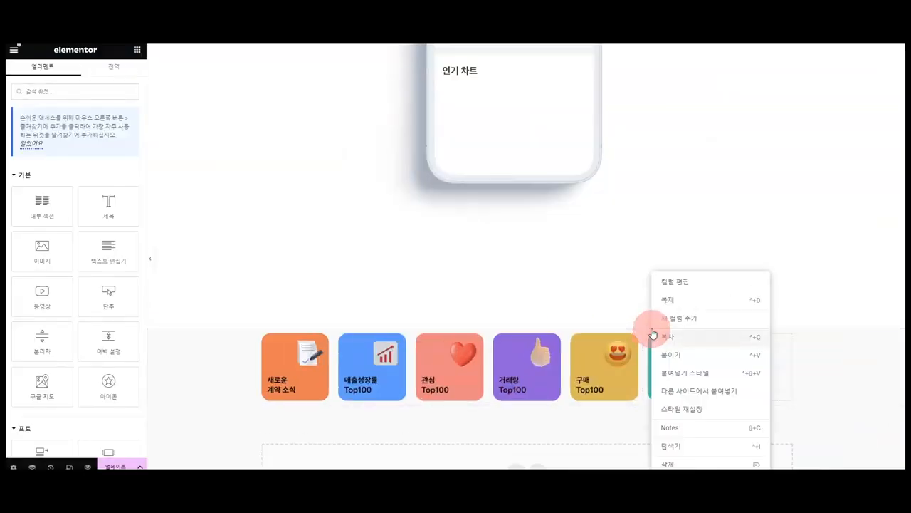
pyautogui.click(684, 301)
pyautogui.click(135, 177)
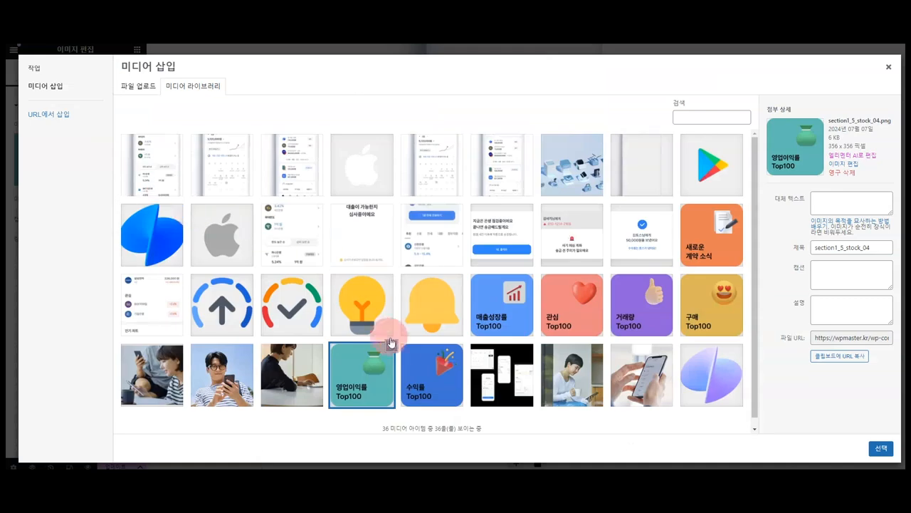
pyautogui.click(431, 371)
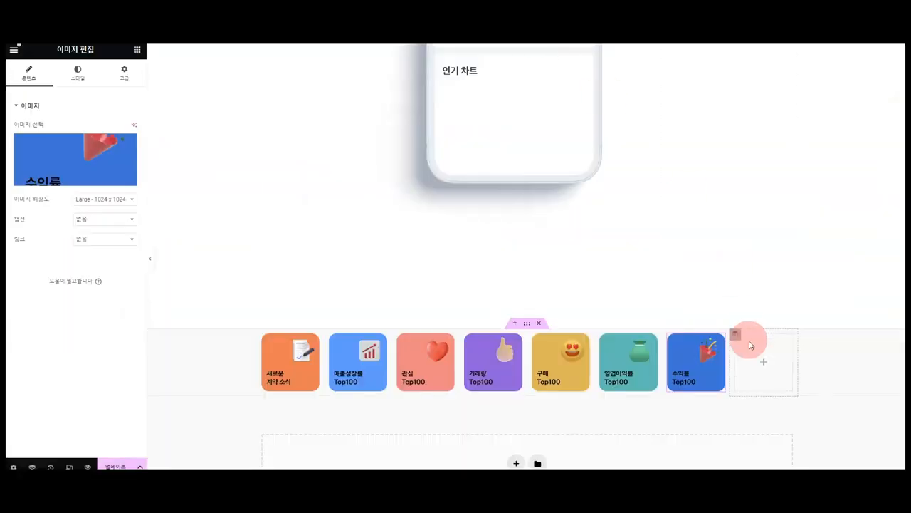
pyautogui.rightClick(750, 345)
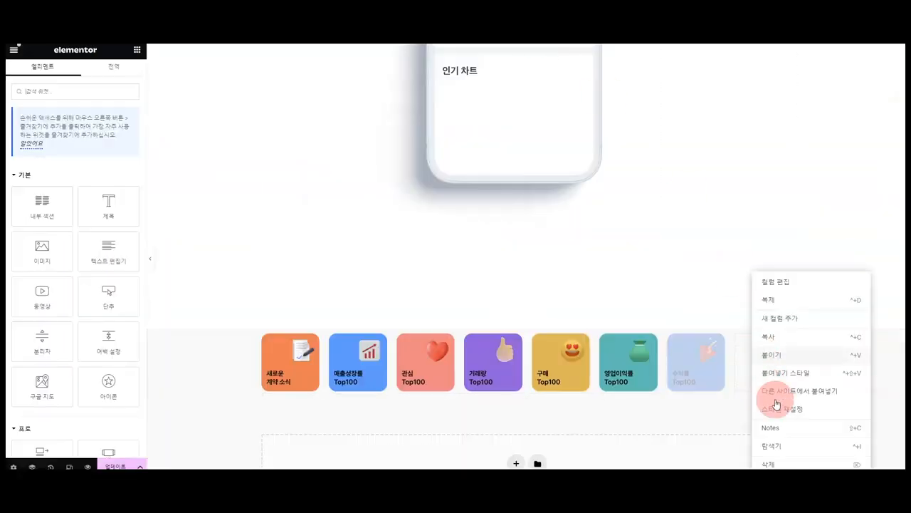
pyautogui.click(798, 464)
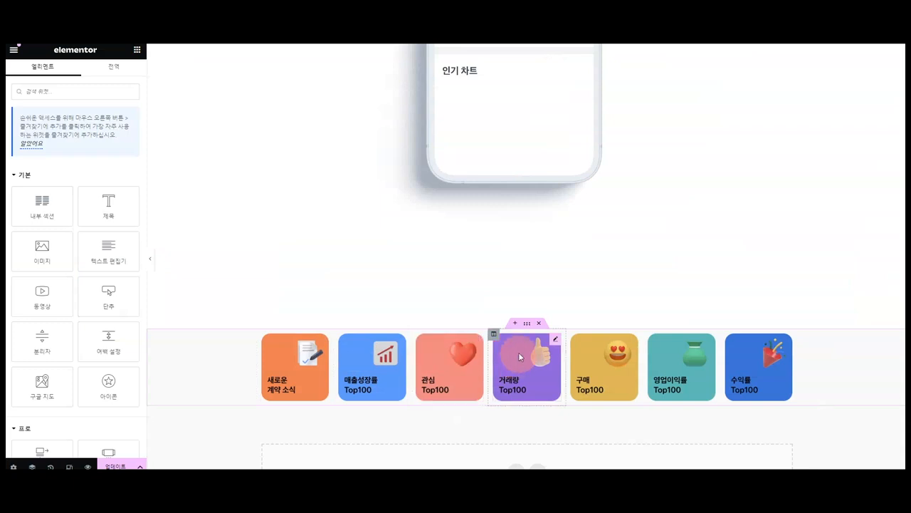
# Step: Widen the card section's fixed (지정 너비) content width to 1427
pyautogui.click(528, 323)
pyautogui.click(100, 127)
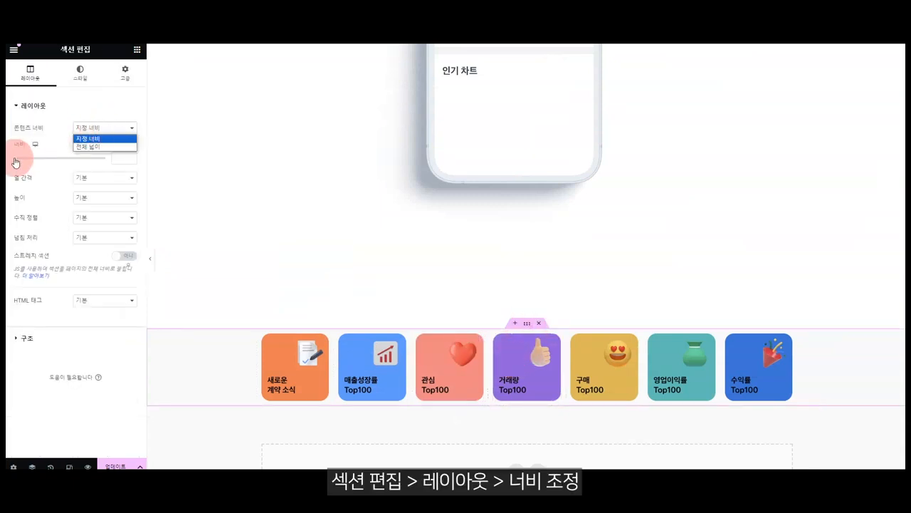
pyautogui.moveTo(15, 162); pyautogui.dragTo(91, 178)
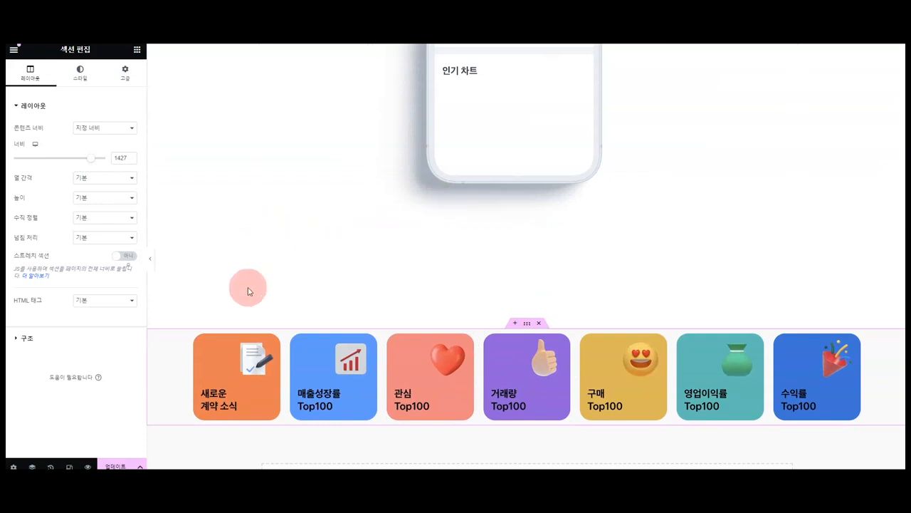
# Step: Set the phone mockup section's bottom padding to 0 px
pyautogui.rightClick(206, 188)
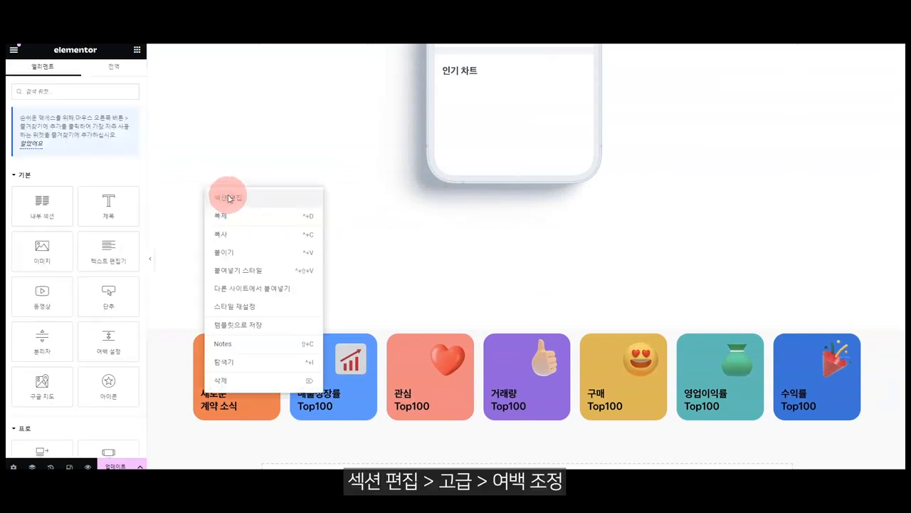
pyautogui.click(229, 198)
pyautogui.click(122, 79)
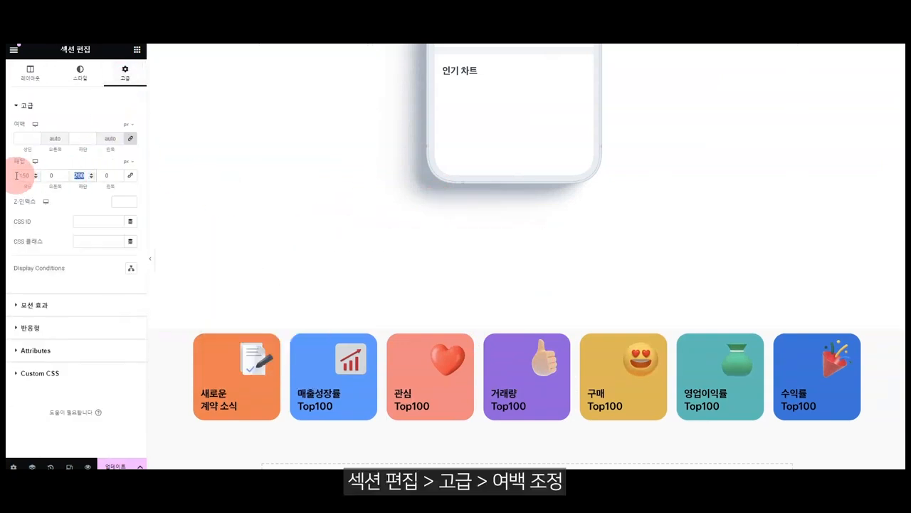
pyautogui.write('0')
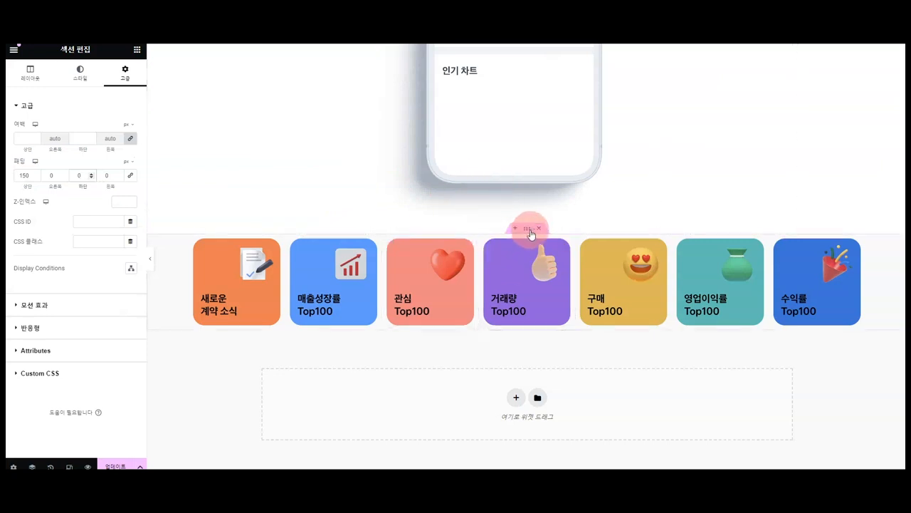
# Step: Unlink the seven-card section's margin values and set its top margin to -324 px so the cards overlap the phone
pyautogui.click(528, 233)
pyautogui.click(79, 74)
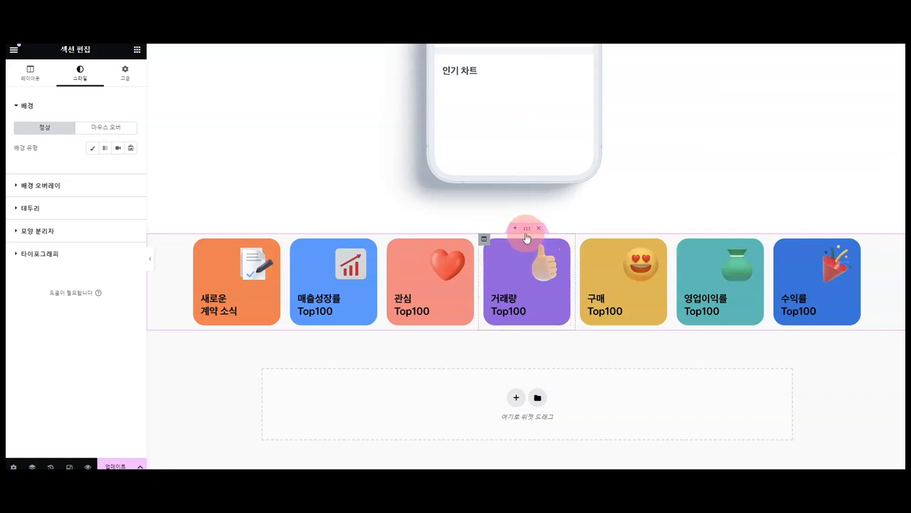
pyautogui.click(124, 74)
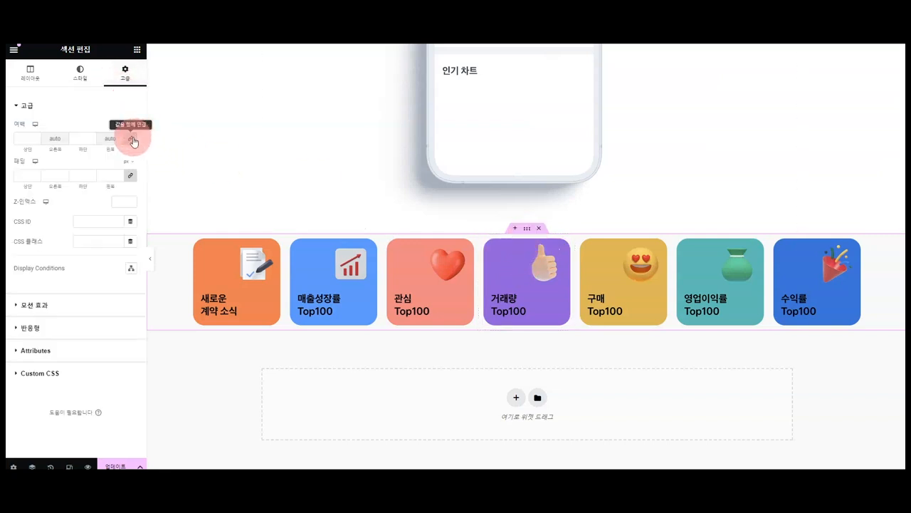
pyautogui.click(35, 141)
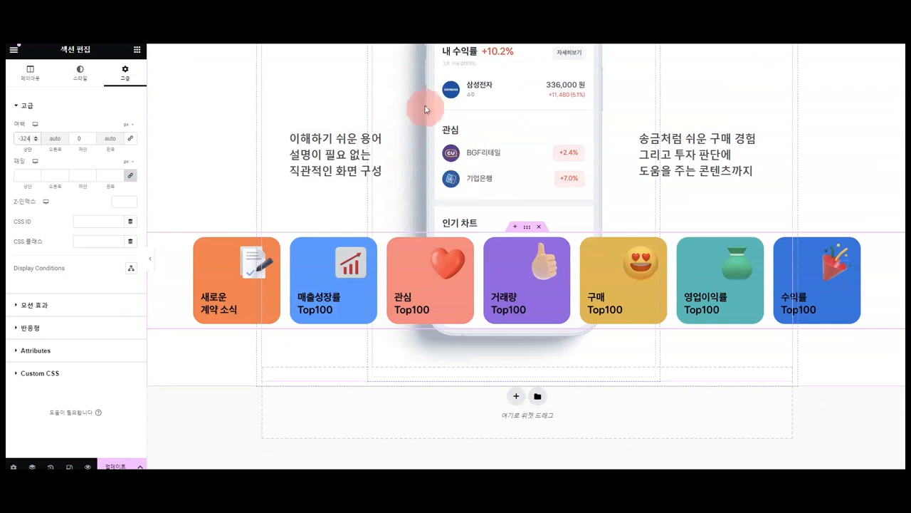
# Step: Set the phone mockup image's Z-index to 10
pyautogui.rightClick(428, 97)
pyautogui.click(434, 112)
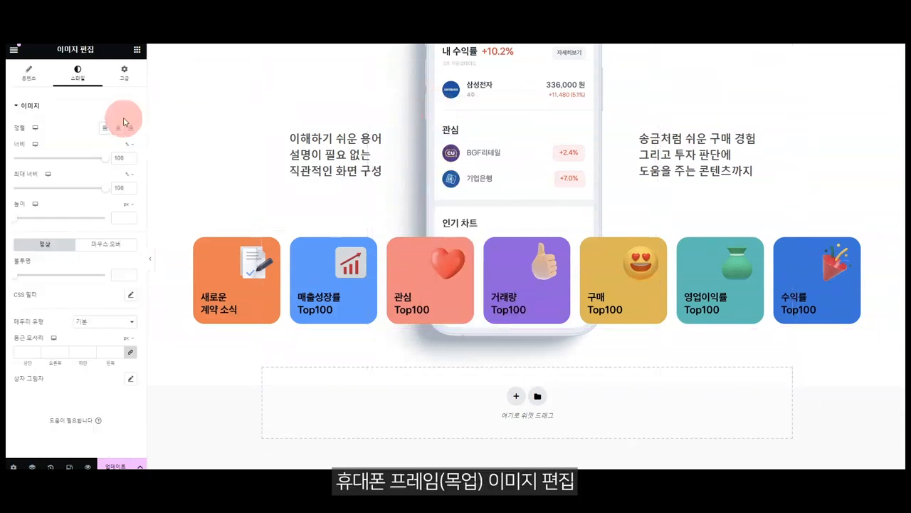
pyautogui.scroll(2, 505, 128)
pyautogui.scroll(-2, 505, 129)
pyautogui.click(124, 72)
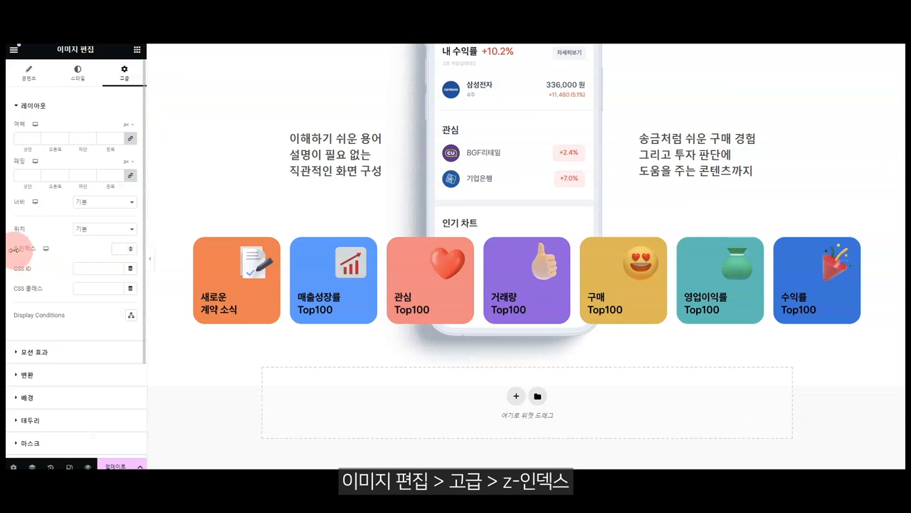
pyautogui.write('10')
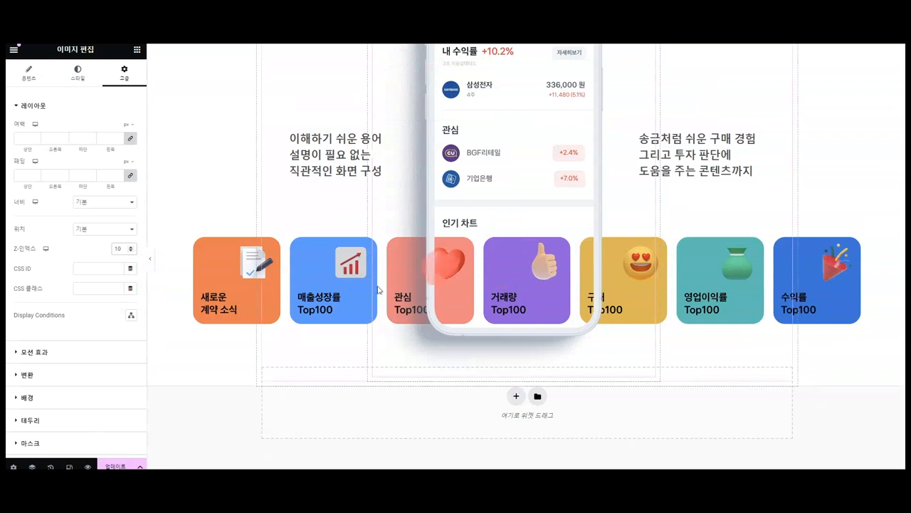
# Step: Unlink the phone mockup image's margin and padding values and set its right margin to -34 px
pyautogui.click(166, 238)
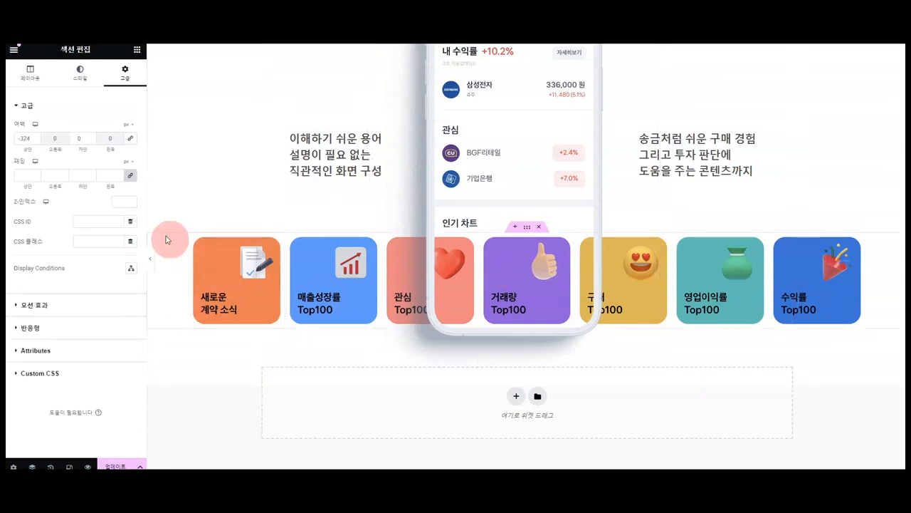
pyautogui.click(27, 78)
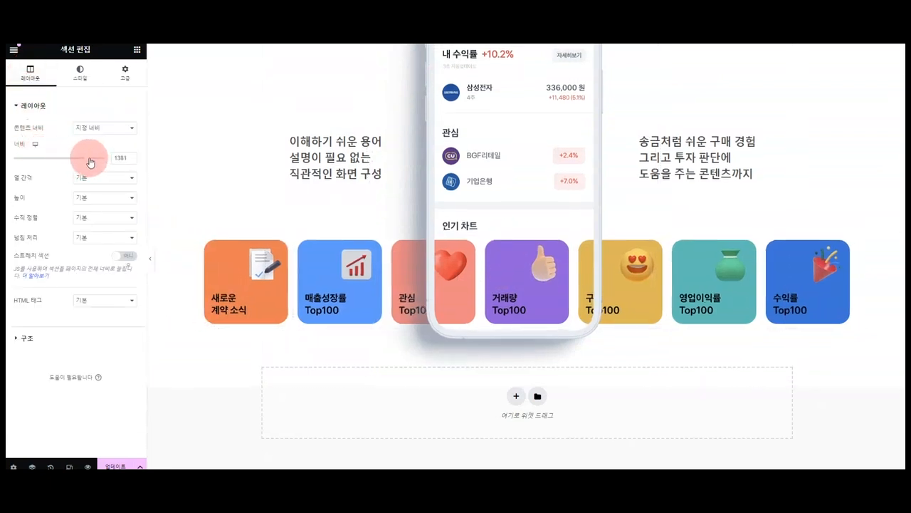
pyautogui.click(488, 158)
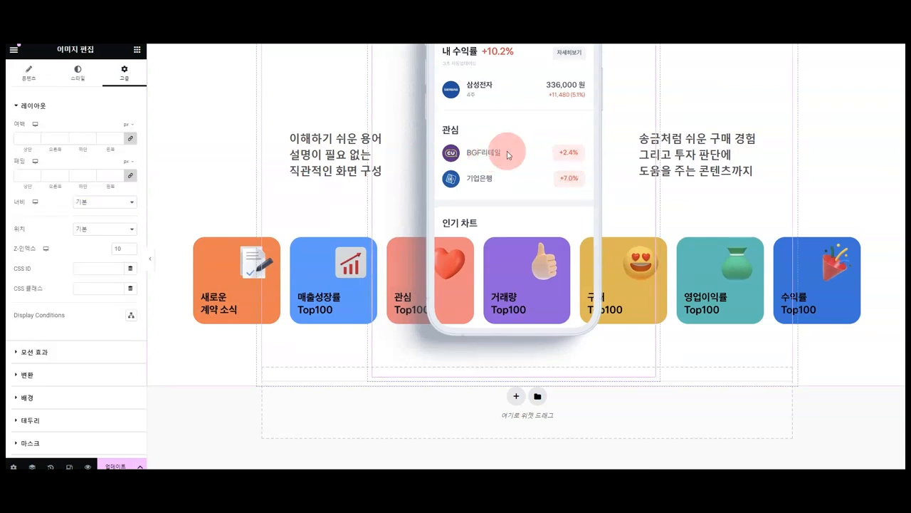
pyautogui.rightClick(510, 118)
pyautogui.click(509, 116)
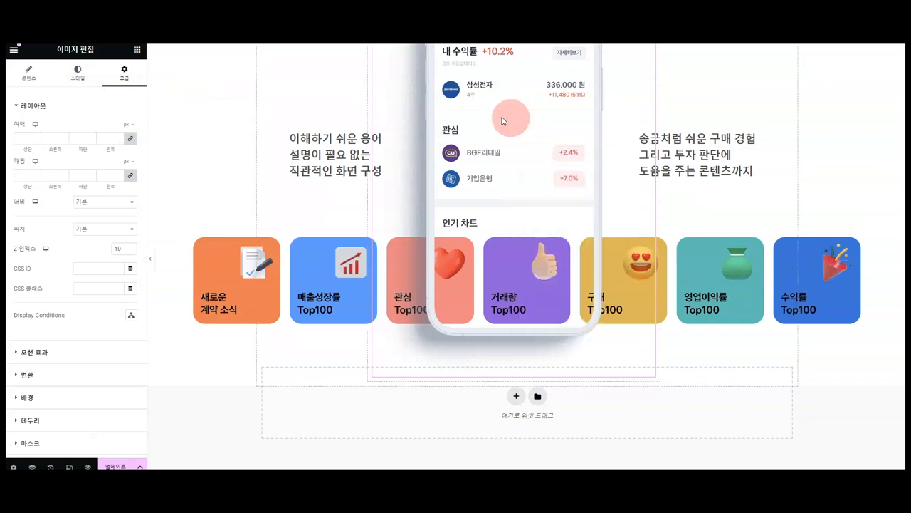
pyautogui.click(130, 138)
pyautogui.click(130, 177)
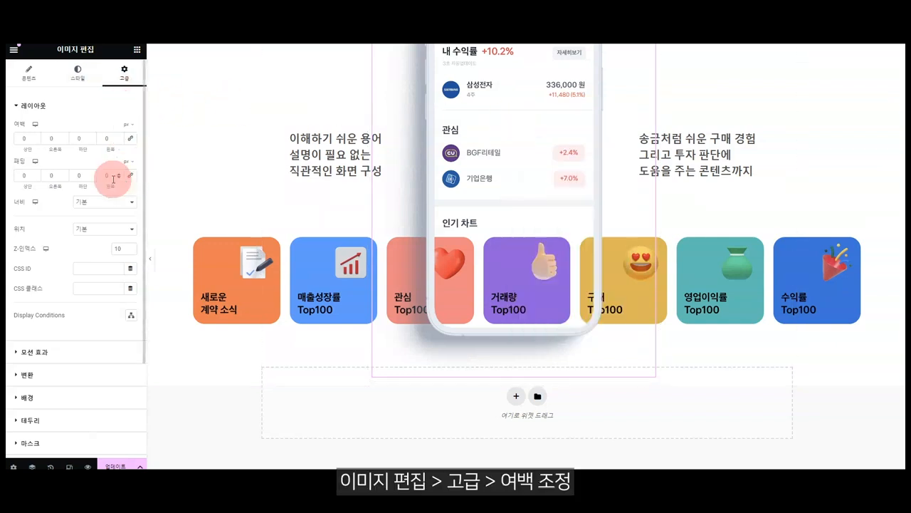
pyautogui.click(63, 141)
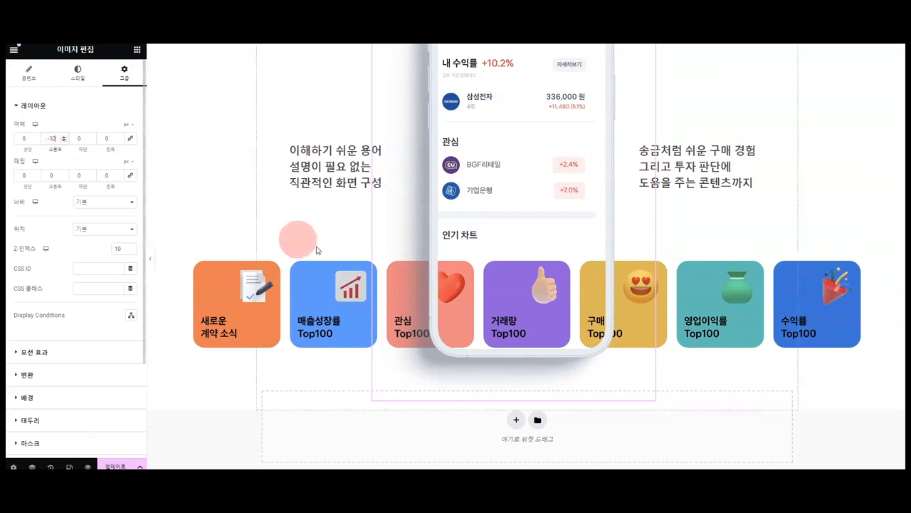
pyautogui.click(63, 141)
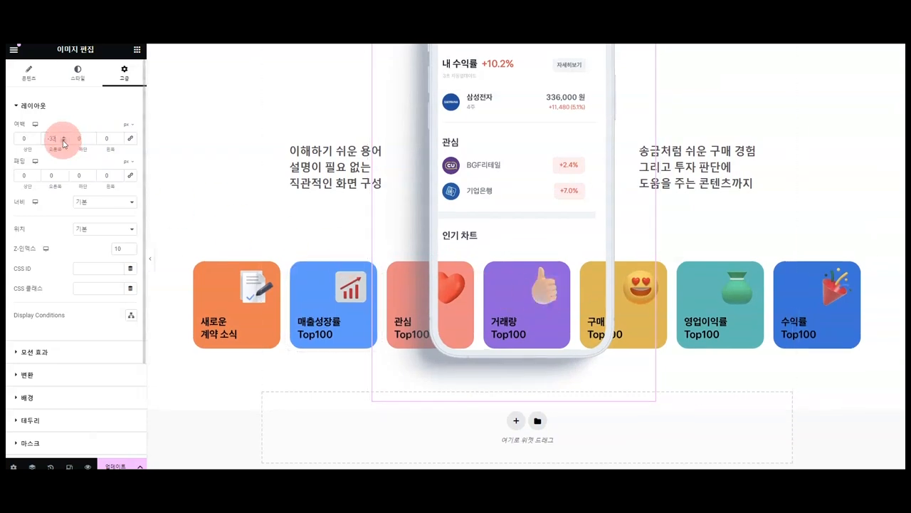
# Step: Give the phone column's background image a custom (사용자화) position of X 141, Y 116 px and a width of 57%
pyautogui.scroll(5, 458, 204)
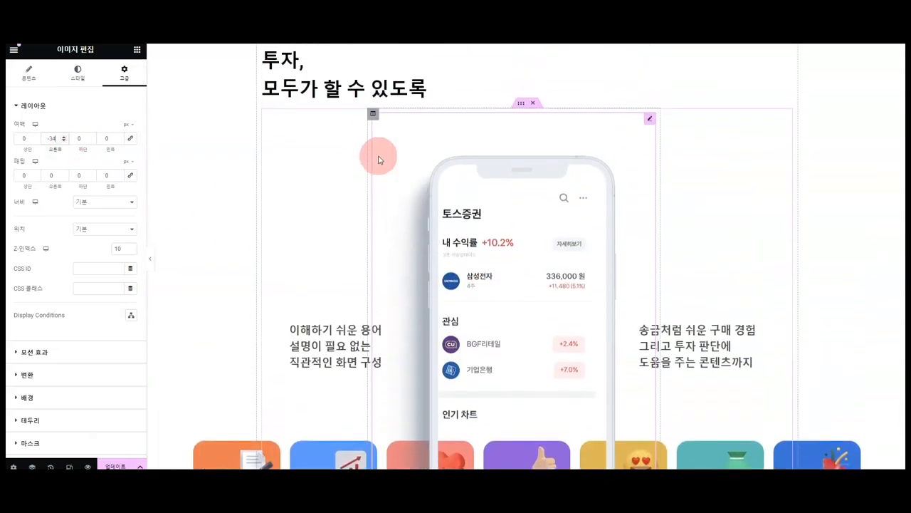
pyautogui.click(373, 127)
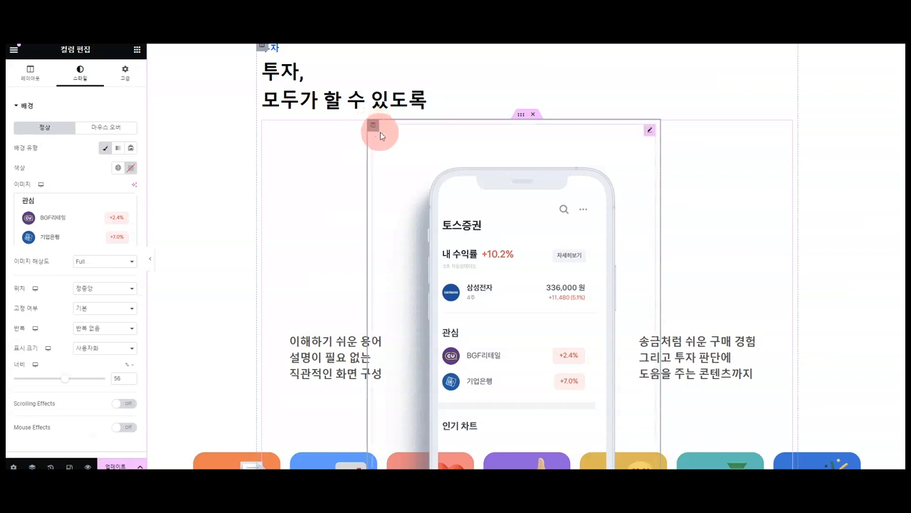
pyautogui.scroll(-5, 385, 137)
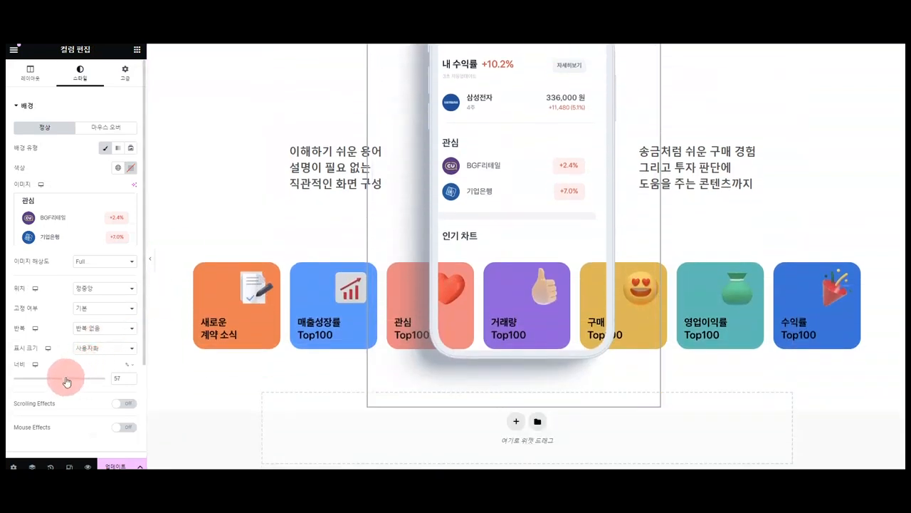
pyautogui.moveTo(66, 383); pyautogui.dragTo(65, 378)
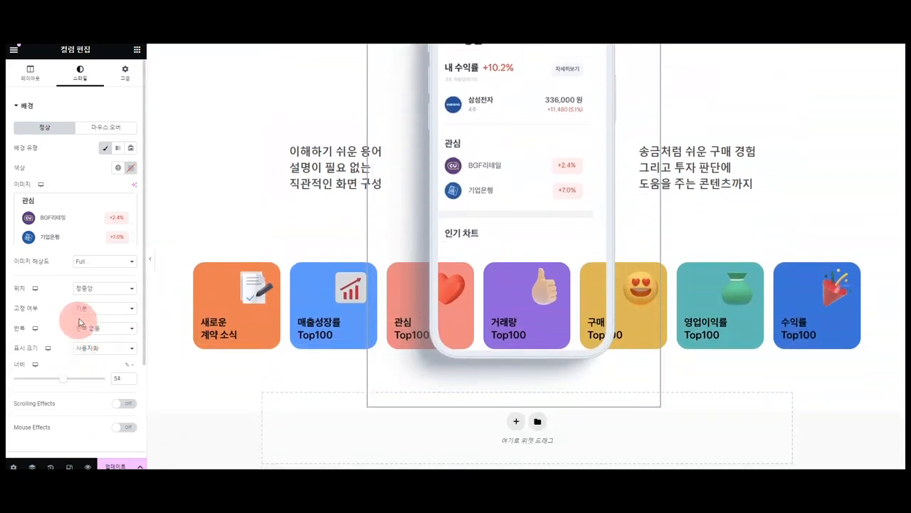
pyautogui.click(99, 297)
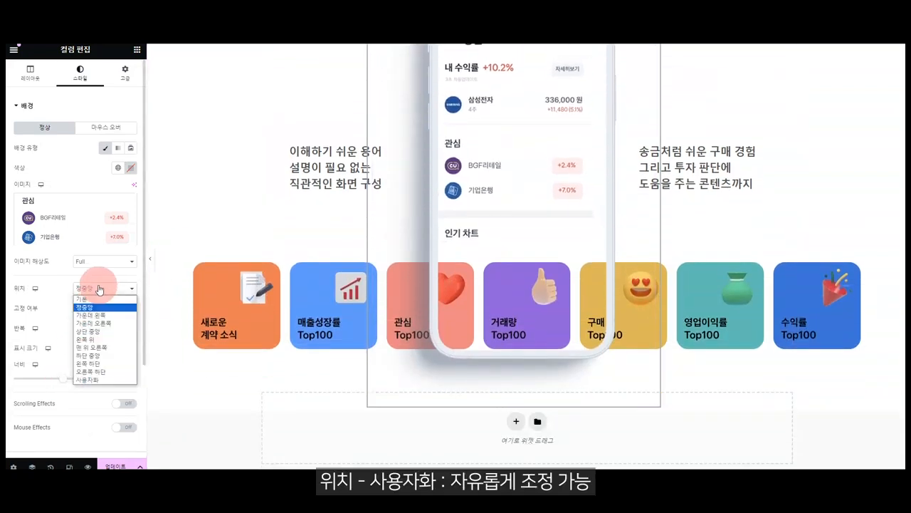
pyautogui.click(107, 379)
pyautogui.moveTo(59, 318); pyautogui.dragTo(67, 348)
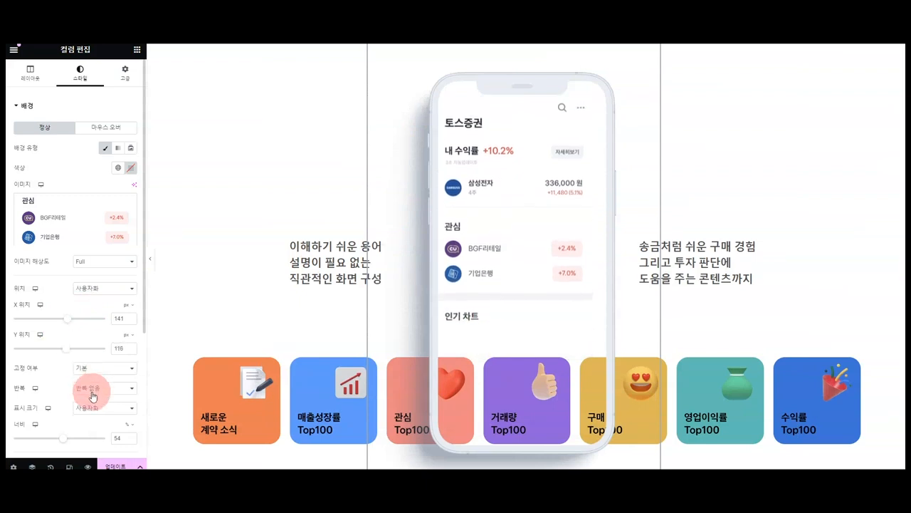
pyautogui.moveTo(63, 438); pyautogui.dragTo(67, 438)
pyautogui.scroll(-2, 444, 308)
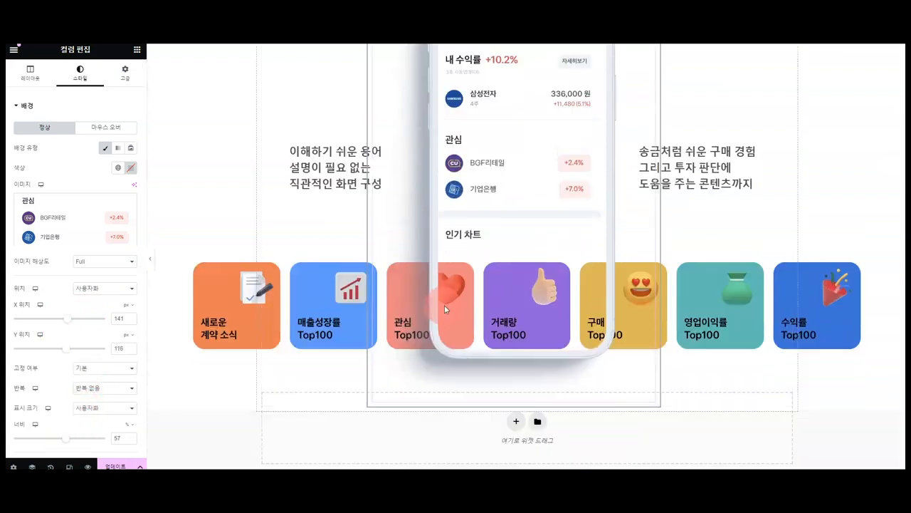
# Step: Set the seven-card section's top margin to -345 px and compare the layout with the original Toss page
pyautogui.rightClick(168, 316)
pyautogui.click(202, 280)
pyautogui.click(124, 73)
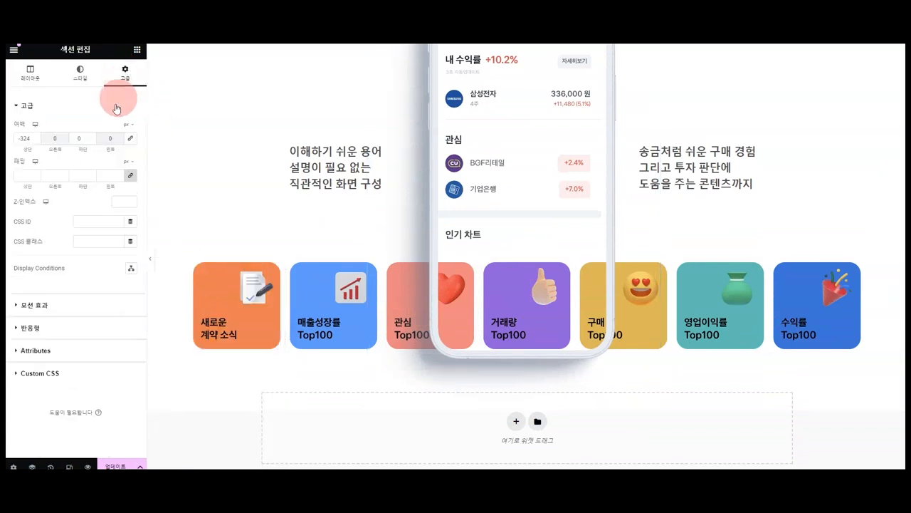
pyautogui.click(36, 139)
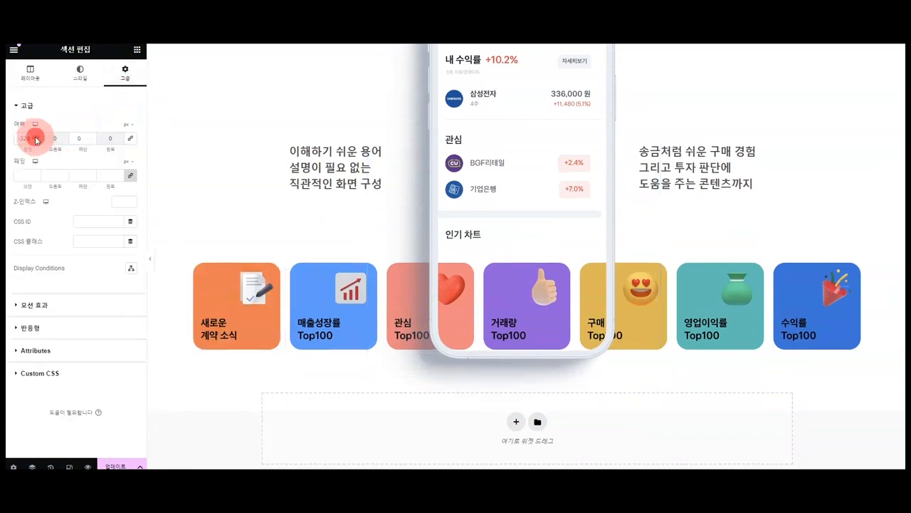
pyautogui.click(36, 141)
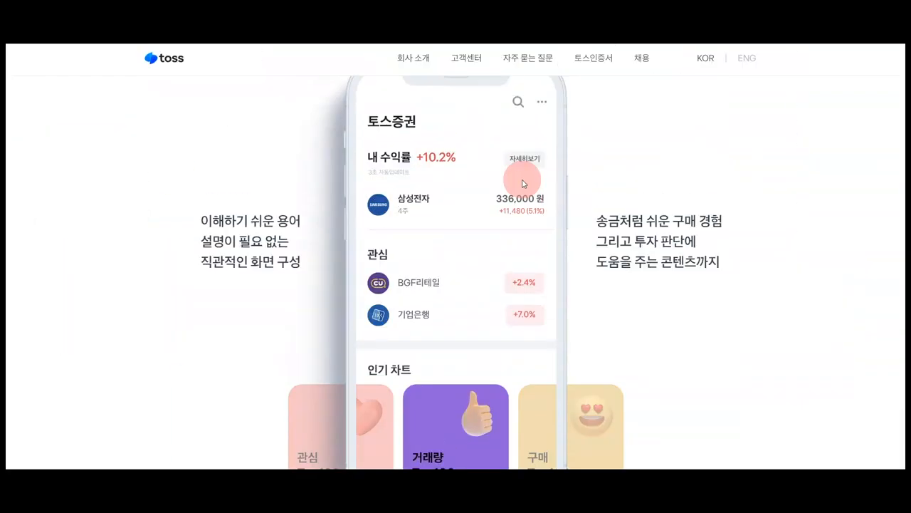
pyautogui.scroll(-5, 523, 179)
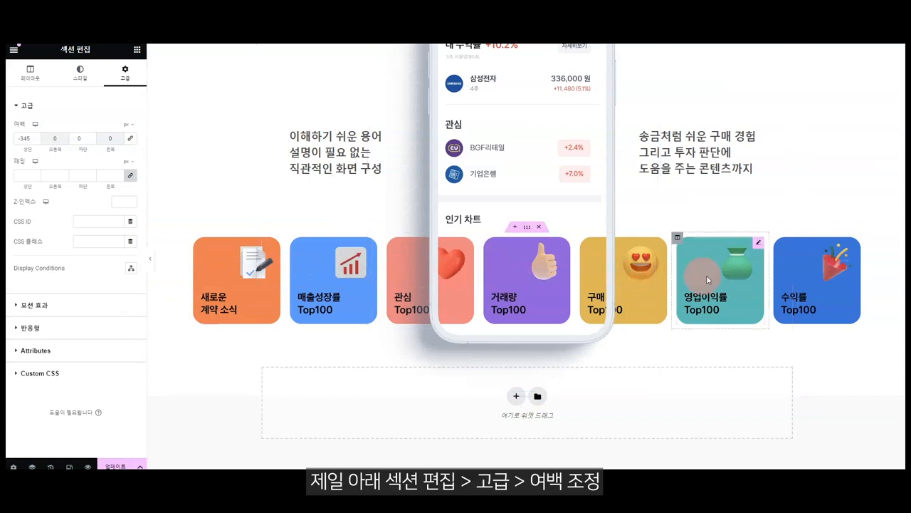
# Step: Unlink the card section's padding values, set its bottom padding to 200 px, and update the page
pyautogui.click(132, 178)
pyautogui.click(73, 178)
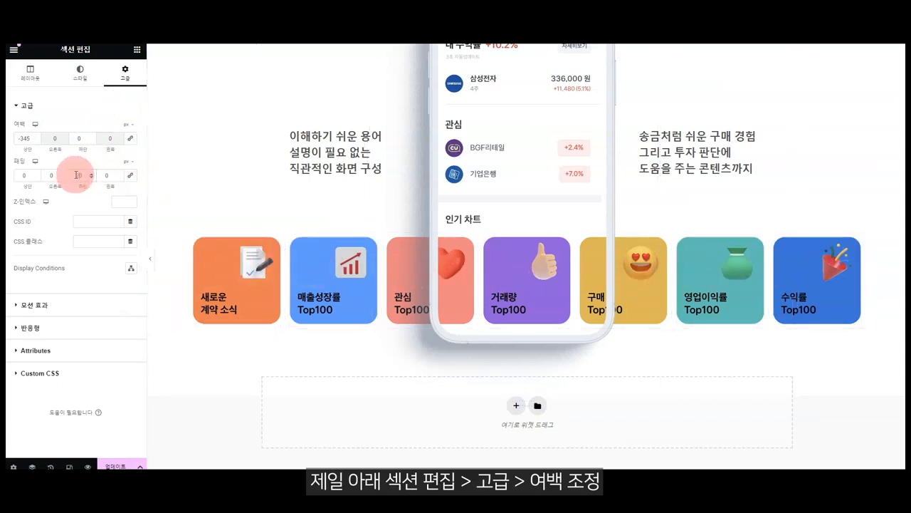
pyautogui.write('200')
pyautogui.scroll(-2, 580, 349)
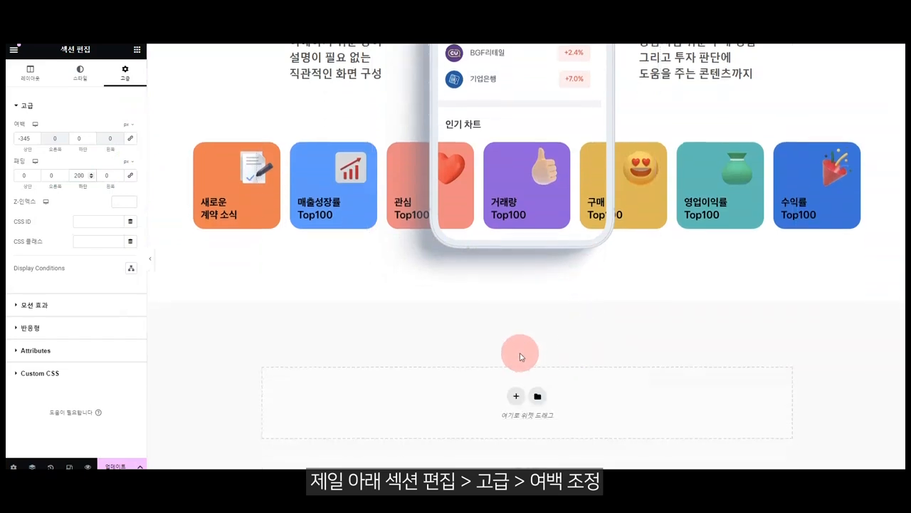
pyautogui.click(114, 465)
# Step: Switch to the original Toss page and copy the two-line caption "별도 앱 설치 없이 토스에서 바로, 토스증권으로 나만의 투자를 시작해 보세요."
pyautogui.click(502, 67)
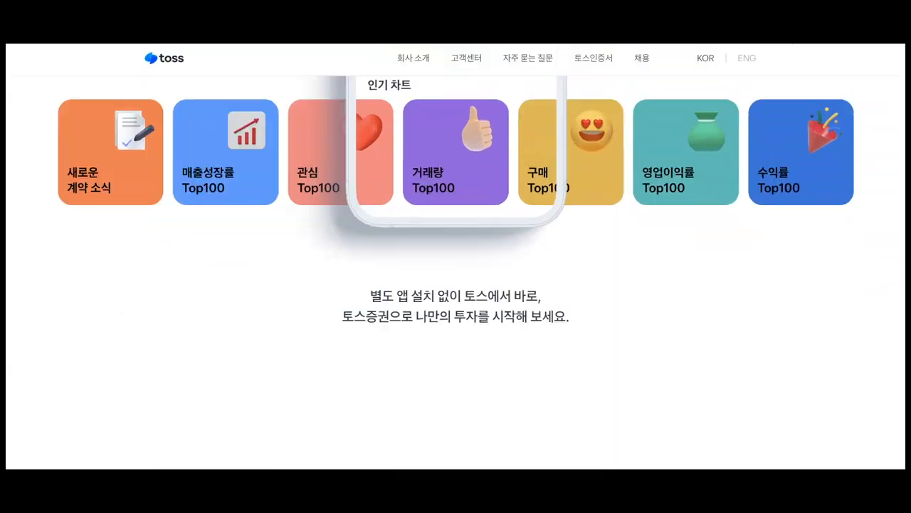
pyautogui.scroll(-1, 496, 200)
pyautogui.scroll(-1, 497, 199)
pyautogui.moveTo(357, 203); pyautogui.dragTo(613, 230)
pyautogui.hotkey('ctrl', 'c')
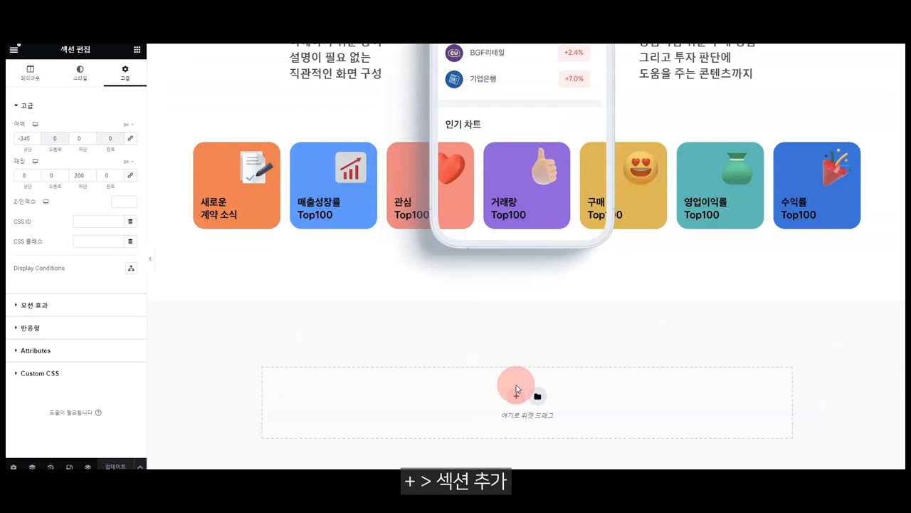
# Step: Add a one-column section below the cards in the page editor and give it a classic #FFFFFF background
pyautogui.click(514, 385)
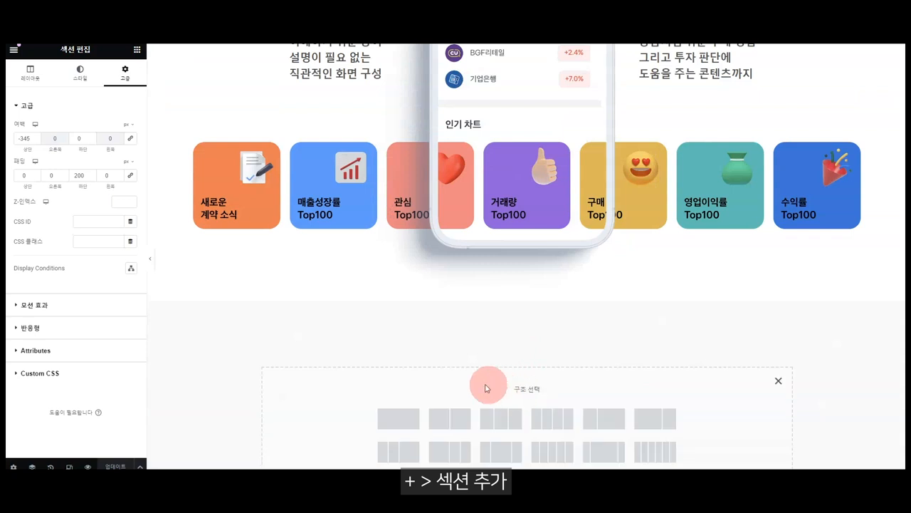
pyautogui.click(407, 427)
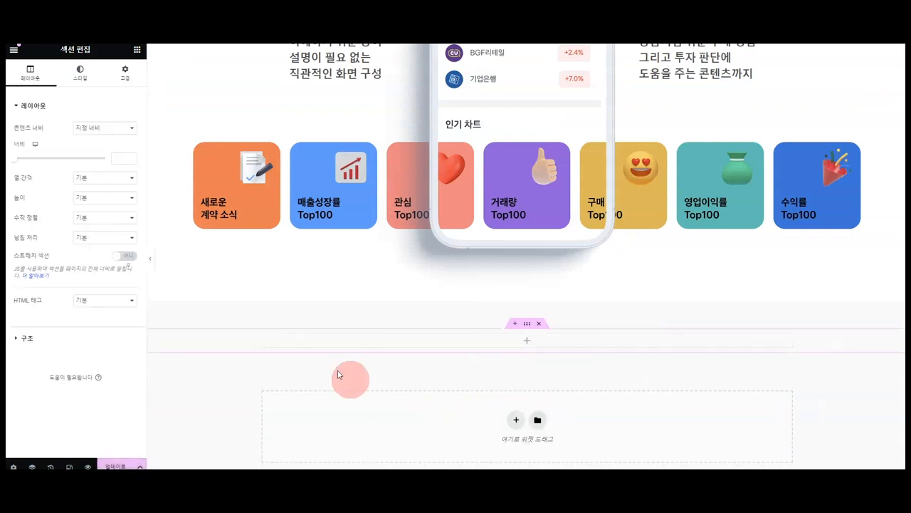
pyautogui.click(91, 92)
pyautogui.click(92, 147)
pyautogui.click(130, 167)
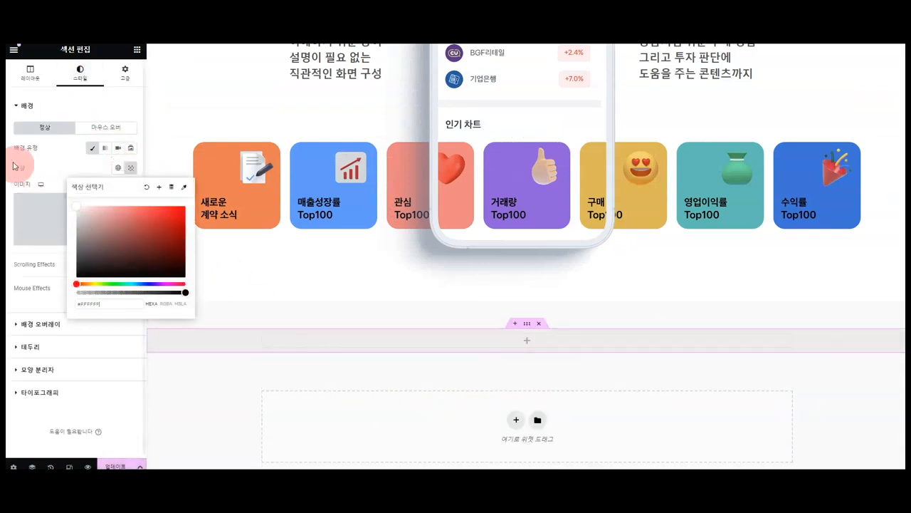
pyautogui.click(93, 83)
# Step: Place a heading (제목) in the new section with the copied Toss caption, adding <br> after "바로,"
pyautogui.click(136, 49)
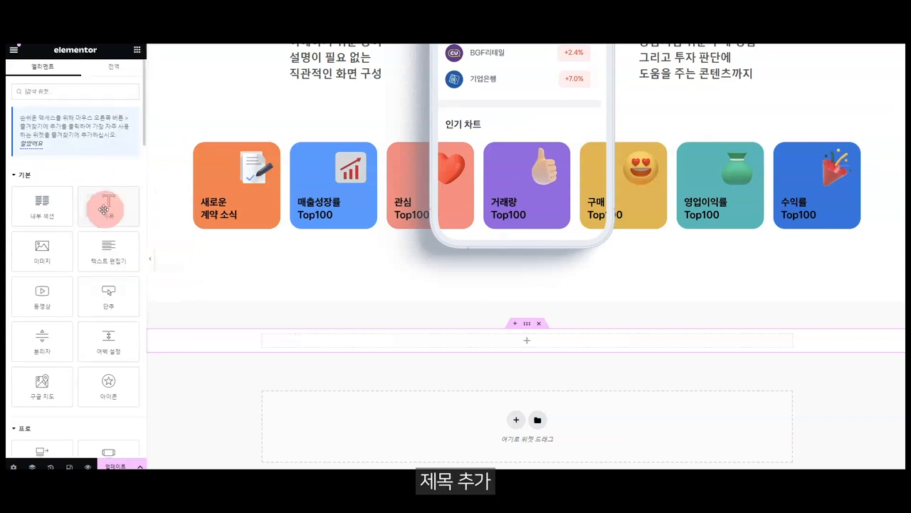
pyautogui.moveTo(103, 209); pyautogui.dragTo(462, 338)
pyautogui.moveTo(102, 152); pyautogui.dragTo(7, 125)
pyautogui.hotkey('ctrl', 'v')
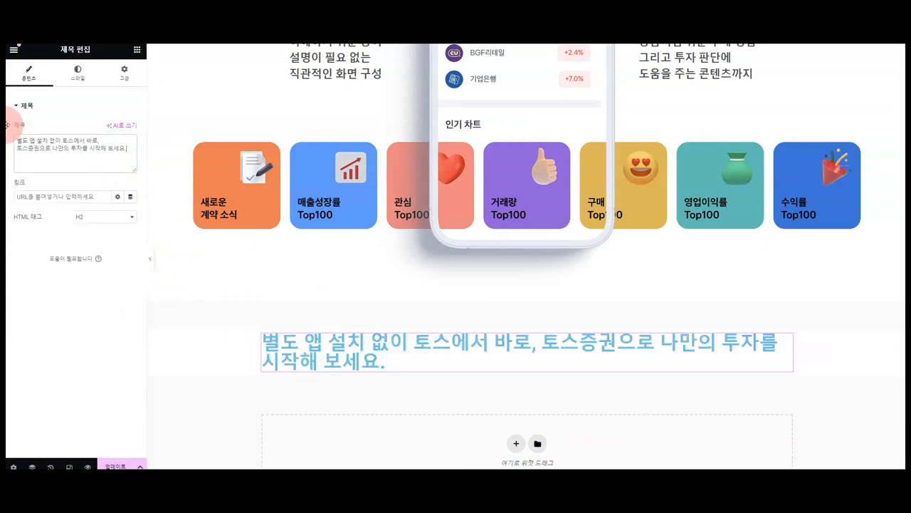
pyautogui.click(116, 137)
pyautogui.write('<br>')
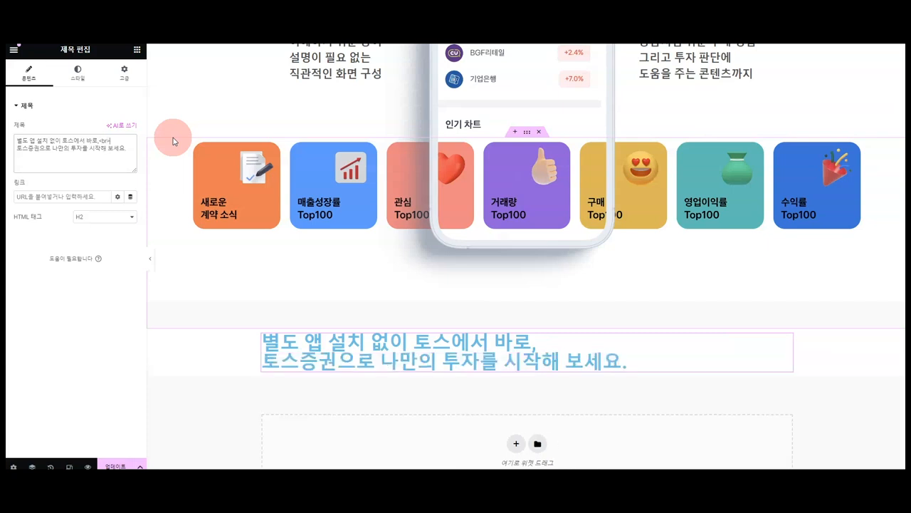
# Step: Center the caption heading and set its text color to black
pyautogui.click(77, 71)
pyautogui.click(105, 128)
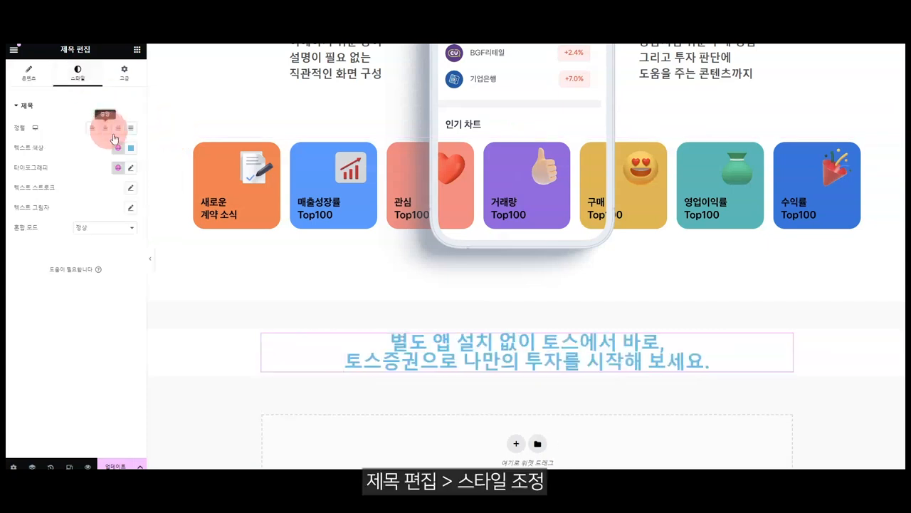
pyautogui.click(129, 148)
pyautogui.click(74, 252)
pyautogui.click(25, 271)
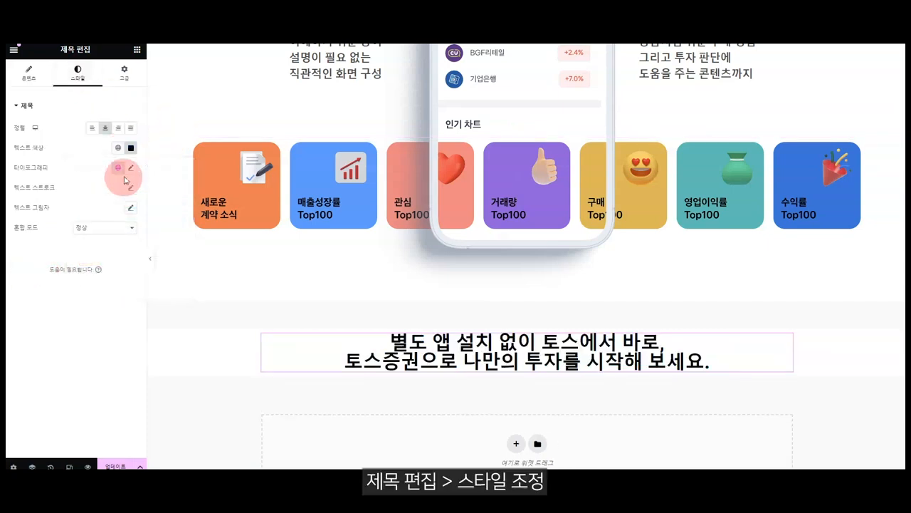
# Step: Set the caption heading's typography to 22 px size with a 31 px line height
pyautogui.click(130, 168)
pyautogui.click(114, 242)
pyautogui.write('22')
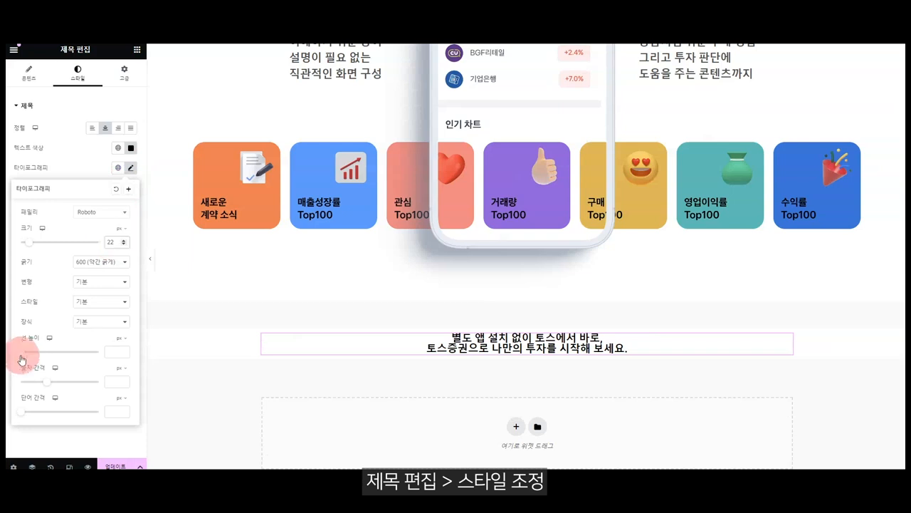
pyautogui.click(24, 351)
pyautogui.moveTo(24, 352); pyautogui.dragTo(46, 356)
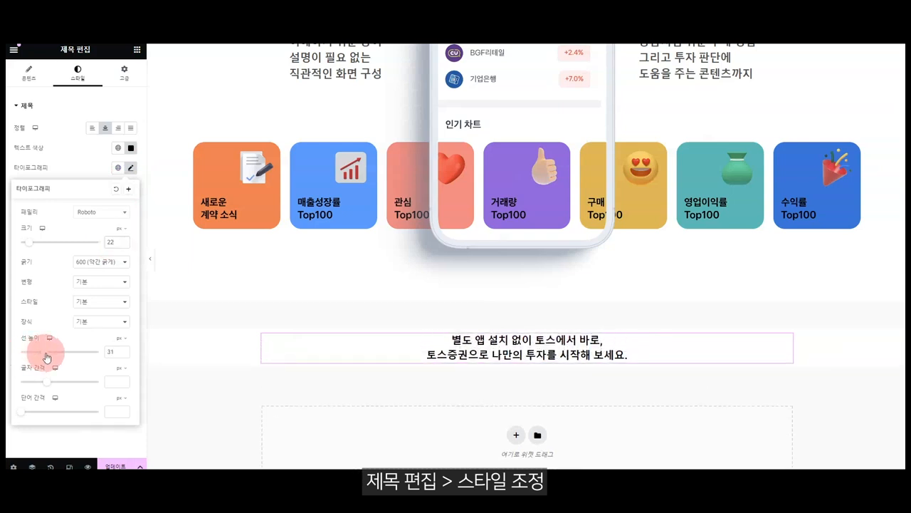
# Step: Give the card section above the caption a classic #FFFFFF background
pyautogui.click(440, 327)
pyautogui.click(163, 138)
pyautogui.click(178, 260)
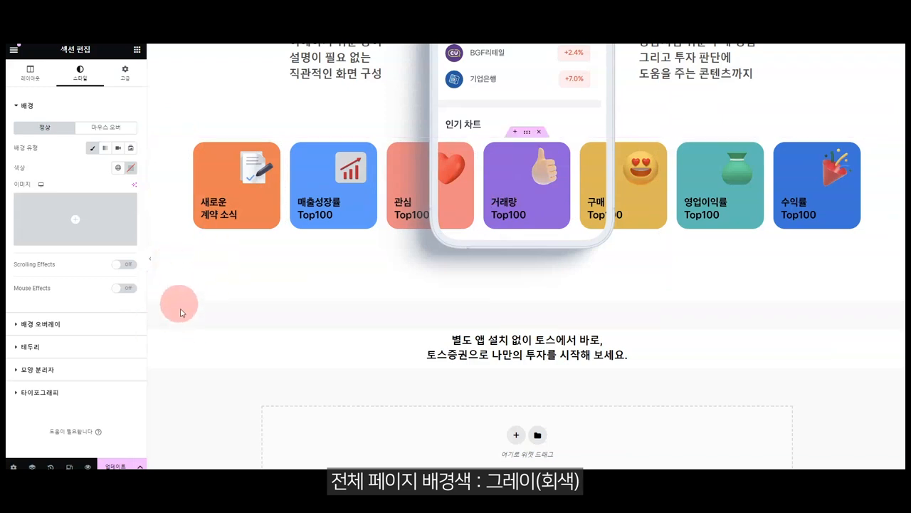
pyautogui.click(131, 168)
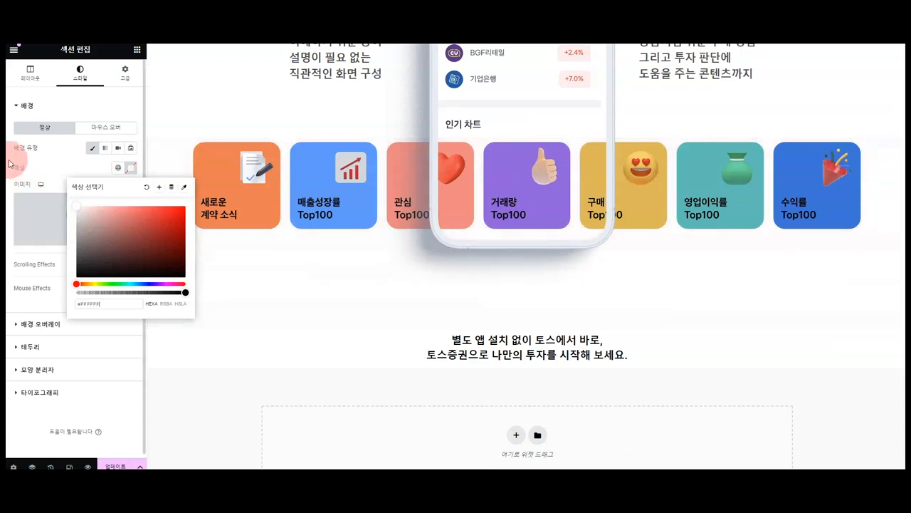
pyautogui.click(49, 159)
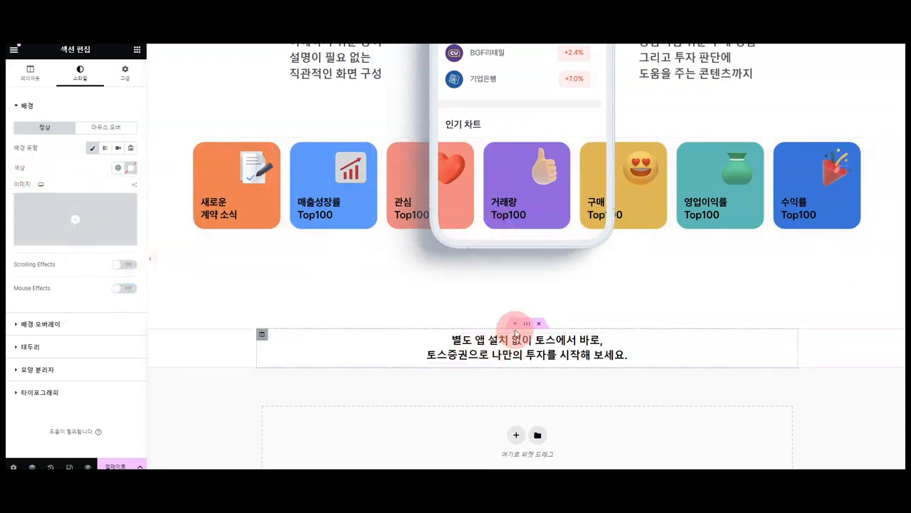
# Step: Set the caption section's bottom padding to 200 px and compare the spacing with the original Toss page
pyautogui.click(125, 74)
pyautogui.click(78, 177)
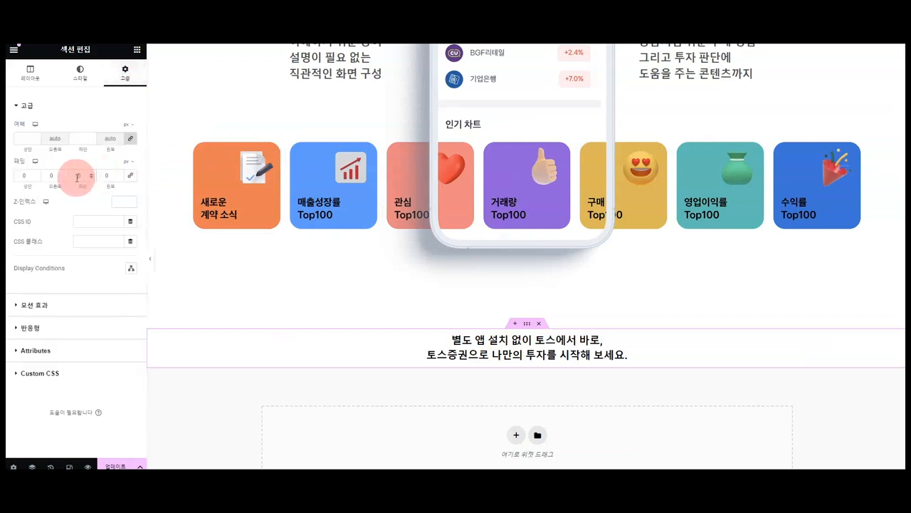
pyautogui.click(511, 231)
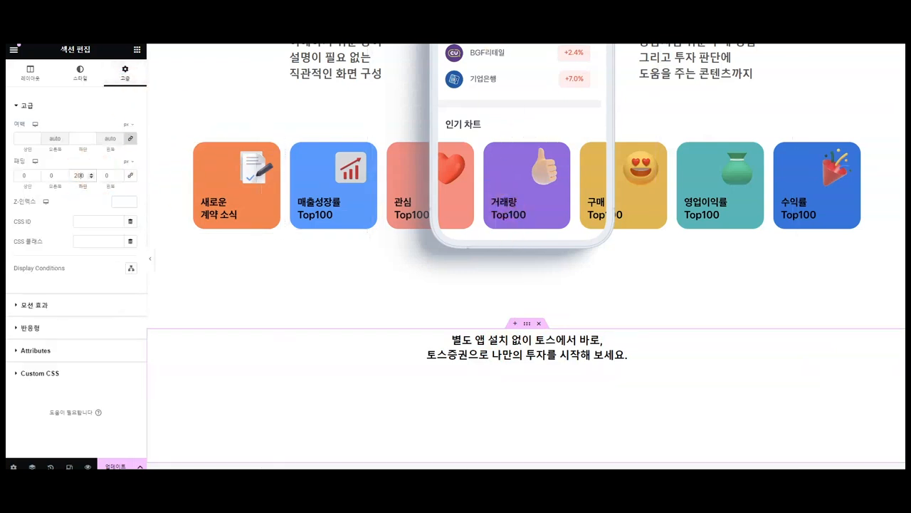
pyautogui.tripleClick(525, 196)
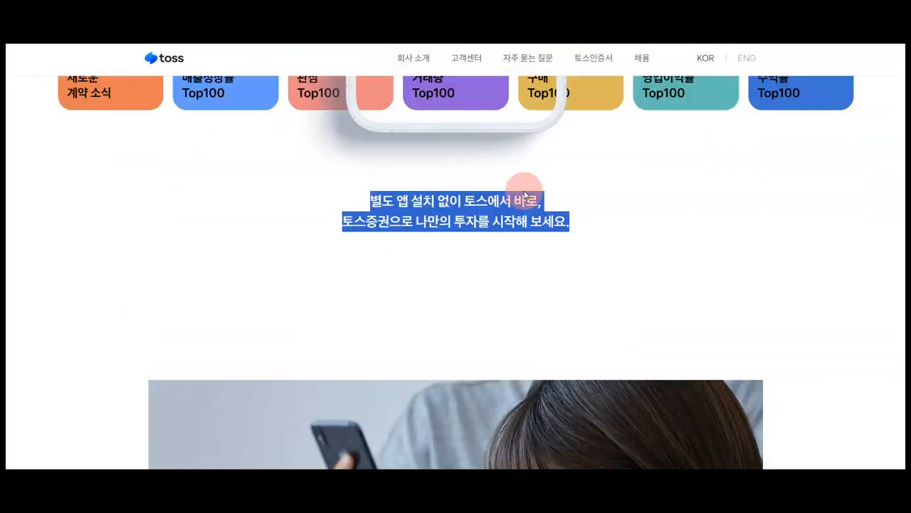
pyautogui.scroll(1, 683, 220)
pyautogui.click(401, 254)
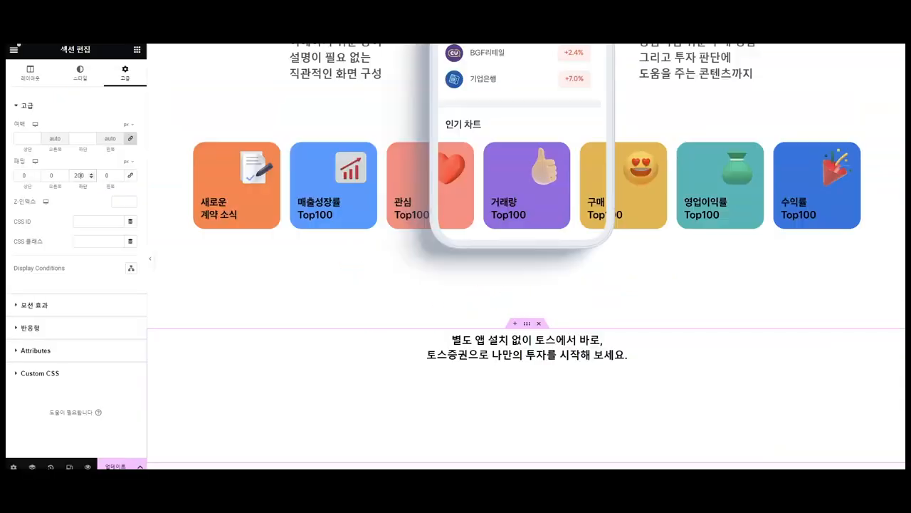
pyautogui.click(464, 240)
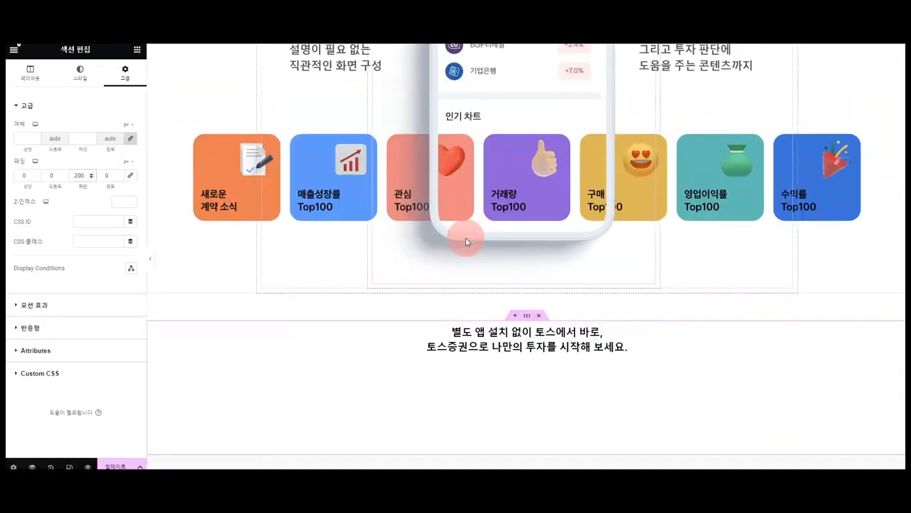
# Step: Change the caption heading's text color to gray #6F6F6F and update the page
pyautogui.scroll(-2, 463, 240)
pyautogui.click(557, 255)
pyautogui.click(529, 221)
pyautogui.click(130, 148)
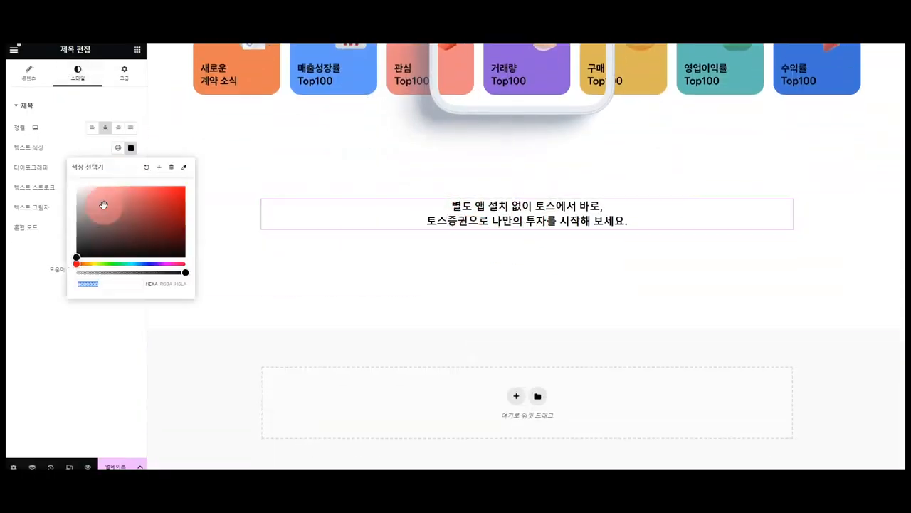
pyautogui.moveTo(102, 204); pyautogui.dragTo(51, 238)
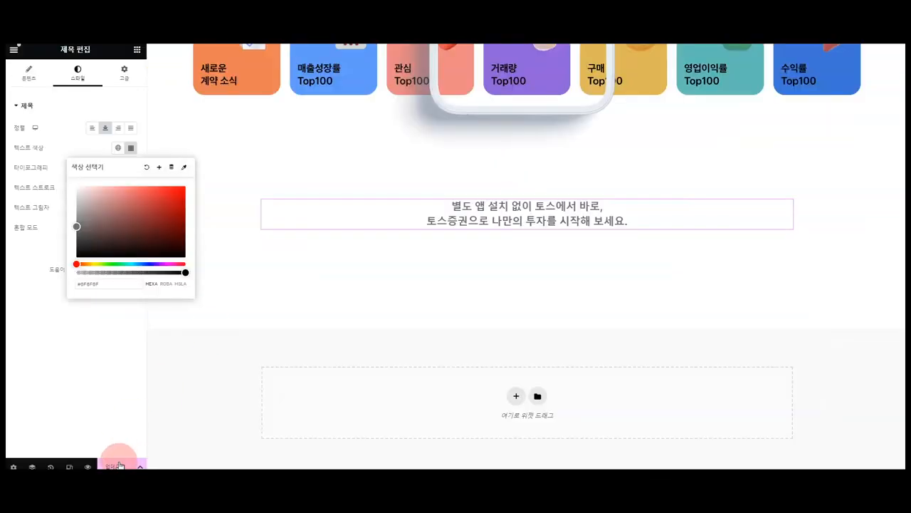
pyautogui.click(120, 465)
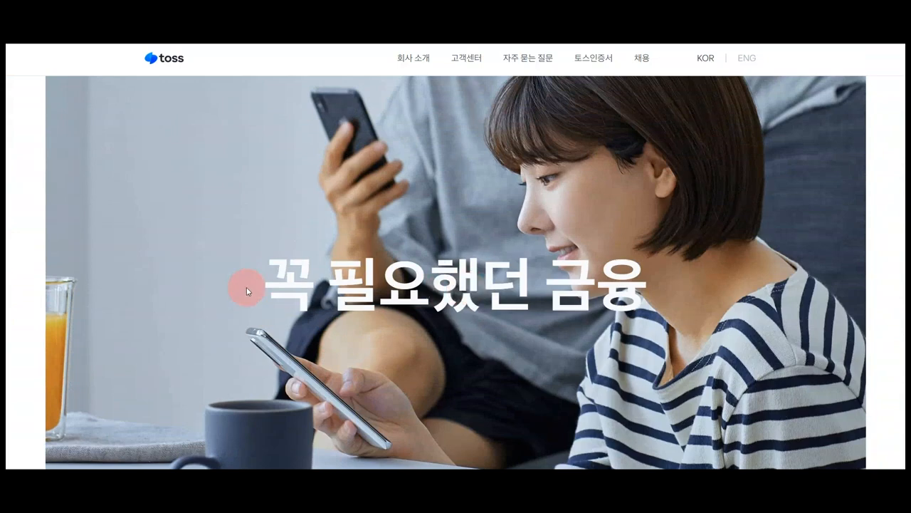
# Step: Switch to the original Toss page, copy the heading "꼭 필요했던 금융" and examine the photo banner's scroll animation
pyautogui.moveTo(250, 280); pyautogui.dragTo(665, 292)
pyautogui.hotkey('ctrl', 'c')
pyautogui.scroll(3, 587, 281)
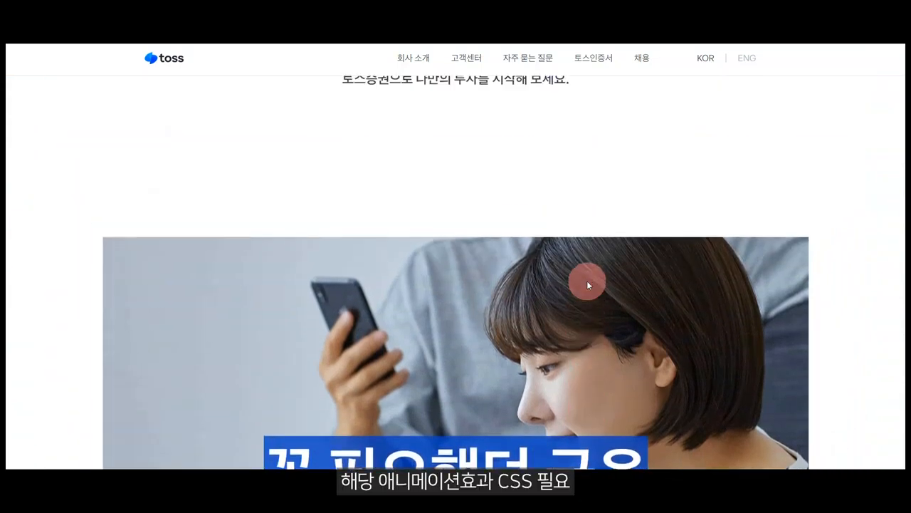
pyautogui.scroll(-4, 585, 275)
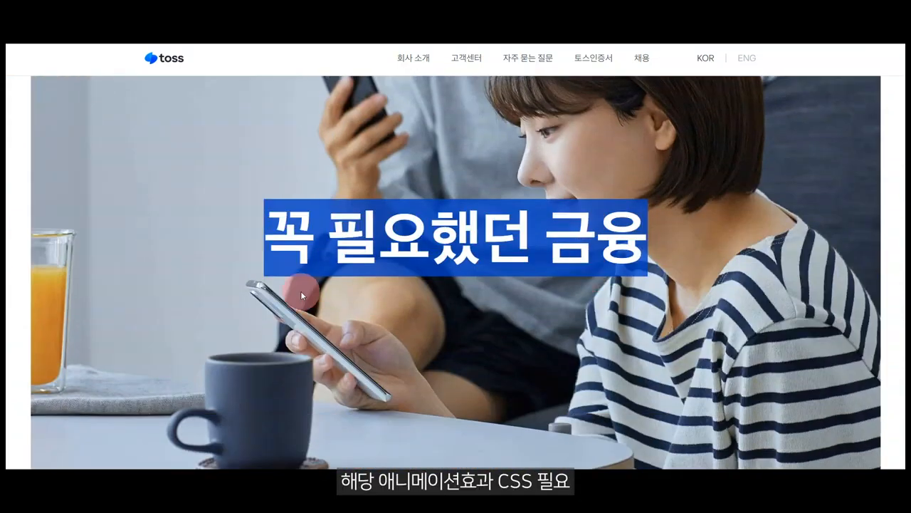
pyautogui.scroll(2, 300, 289)
pyautogui.click(320, 237)
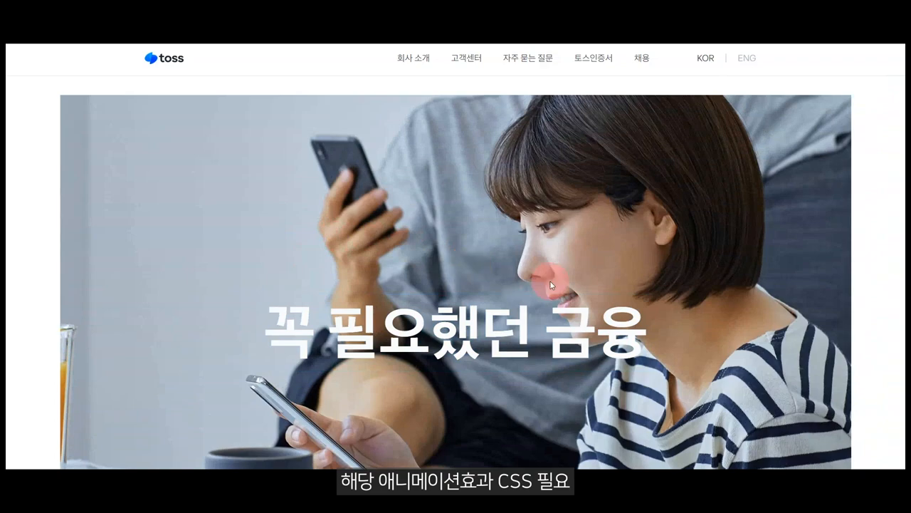
pyautogui.scroll(2, 550, 281)
pyautogui.scroll(-3, 550, 278)
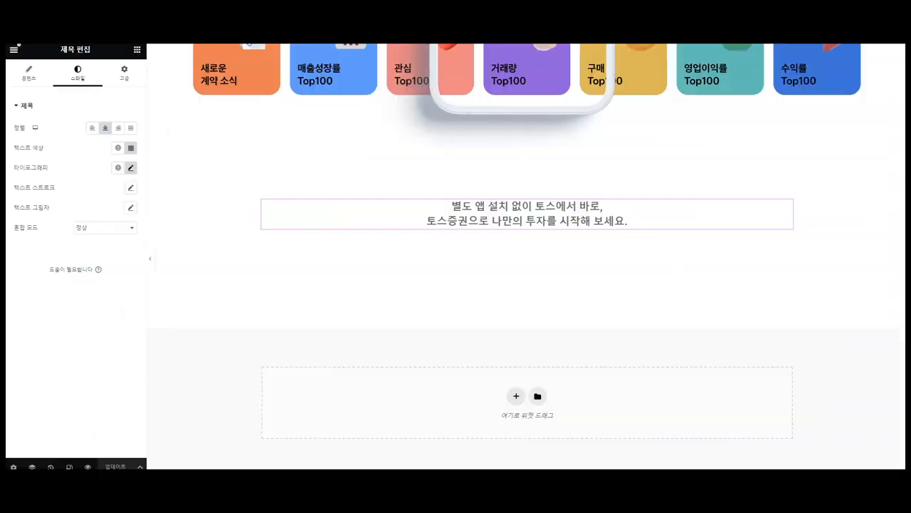
# Step: Add a one-column section below the caption and set section2_4_big as its classic background image
pyautogui.click(515, 396)
pyautogui.click(417, 417)
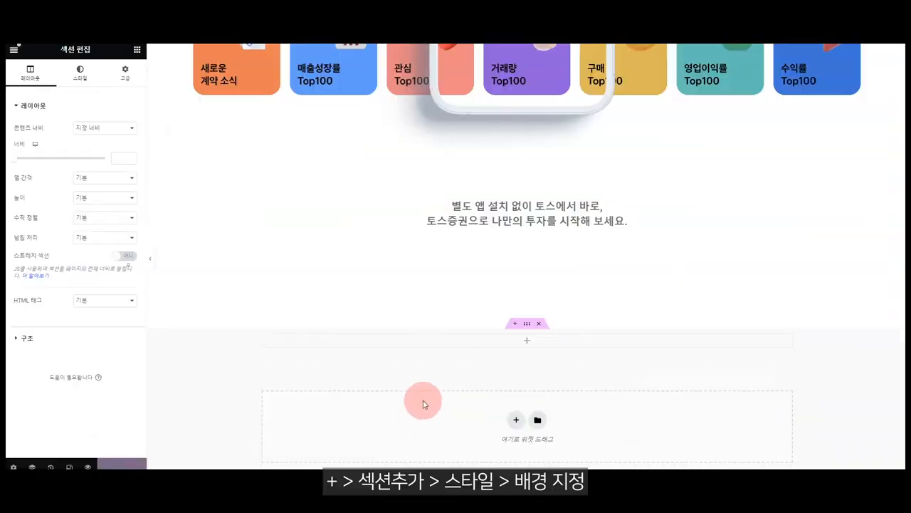
pyautogui.click(76, 76)
pyautogui.click(116, 166)
pyautogui.click(35, 214)
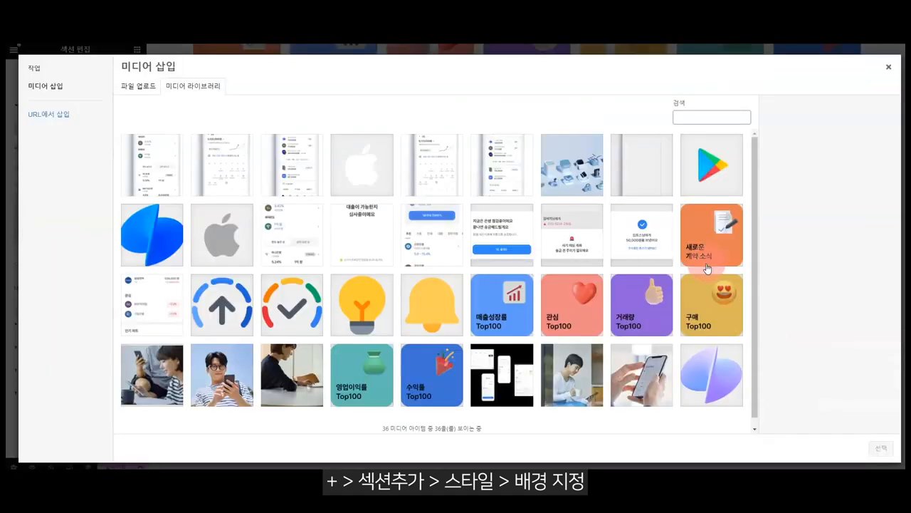
pyautogui.scroll(-1, 376, 327)
pyautogui.click(139, 373)
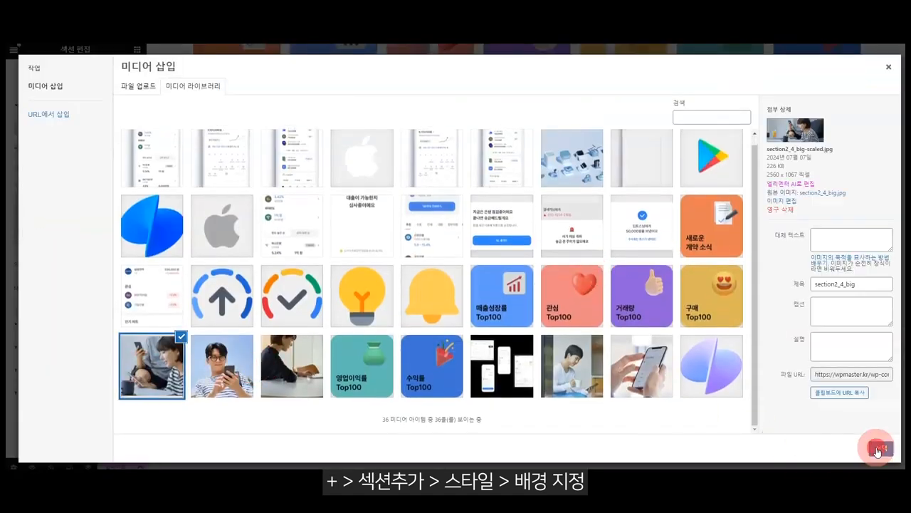
pyautogui.click(878, 451)
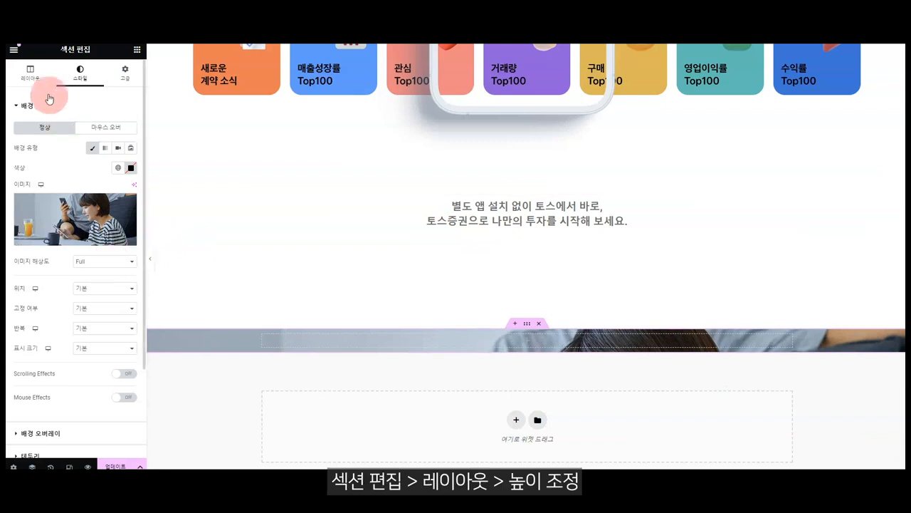
# Step: Switch the photo section's height to minimum height (최소 높이) and set it to 668 px
pyautogui.click(30, 72)
pyautogui.click(99, 198)
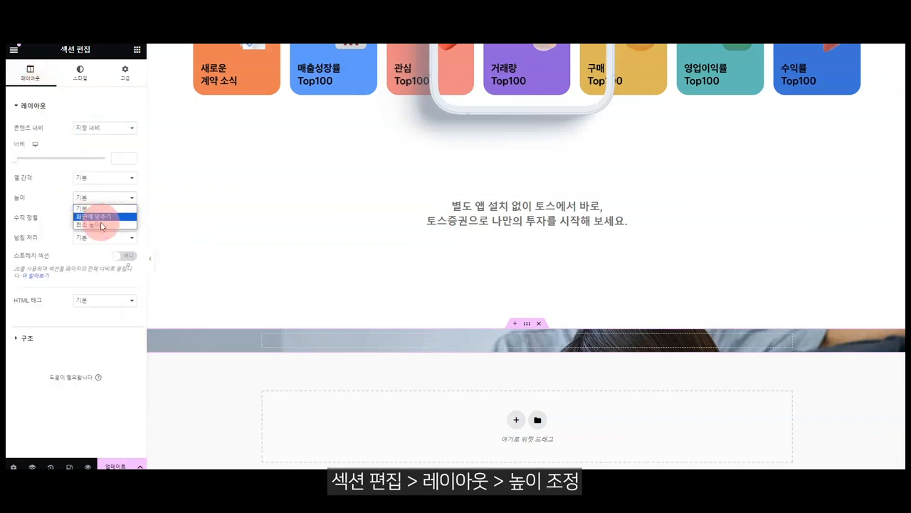
pyautogui.click(102, 229)
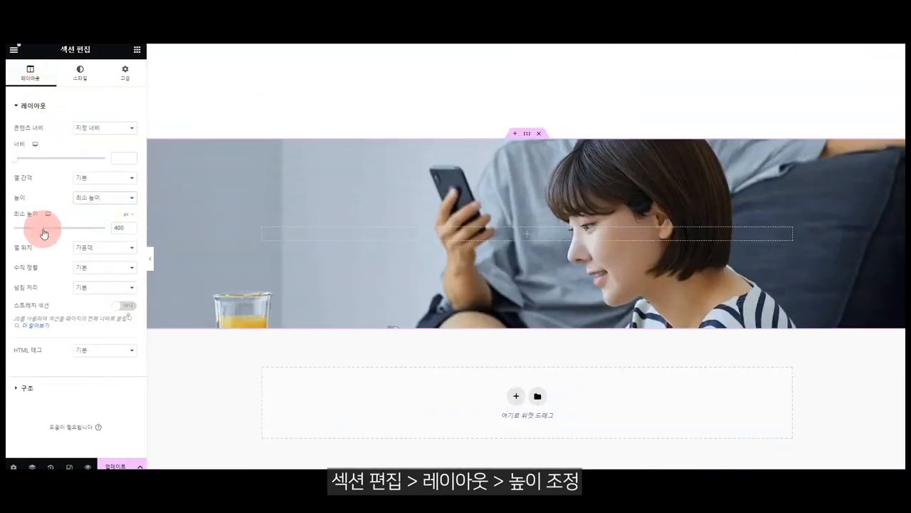
pyautogui.moveTo(43, 233); pyautogui.dragTo(58, 233)
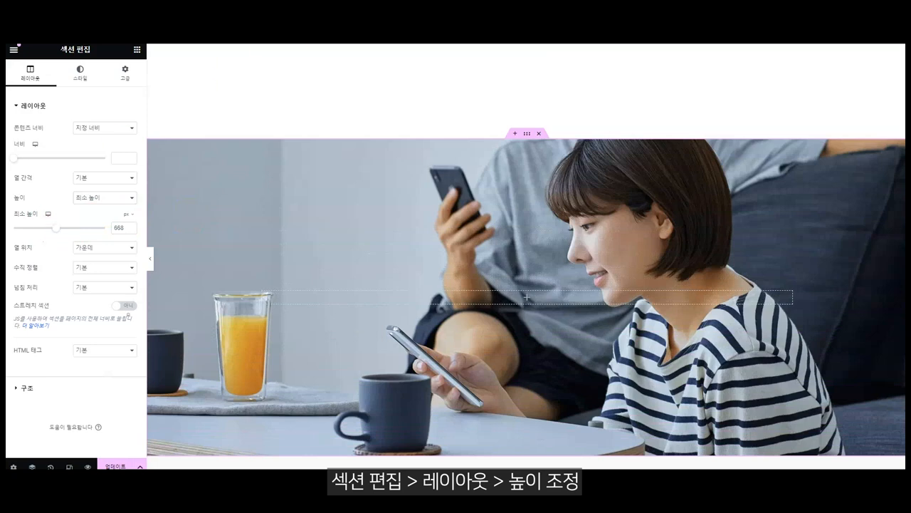
# Step: Place a heading (제목) in the photo section with the text "꼭 필요했던 금융" copied from the original Toss page
pyautogui.click(137, 49)
pyautogui.moveTo(108, 203); pyautogui.dragTo(474, 296)
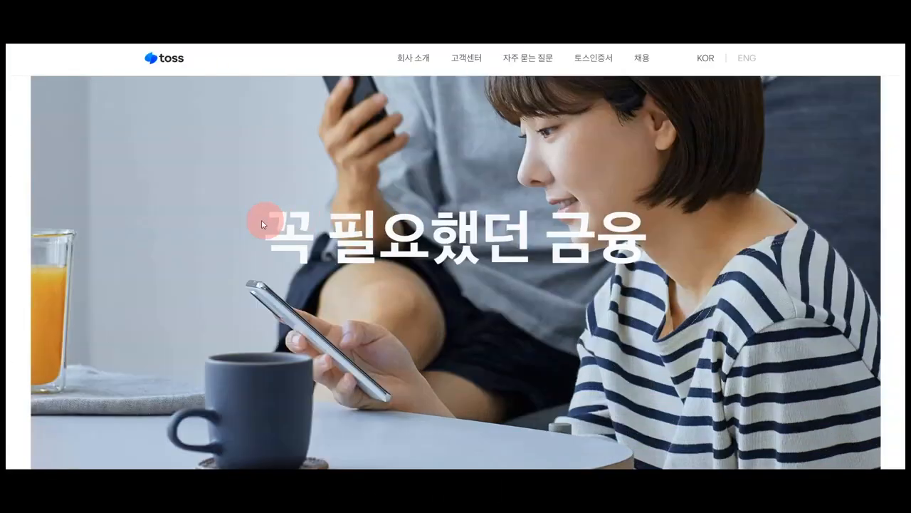
pyautogui.moveTo(262, 224); pyautogui.dragTo(695, 234)
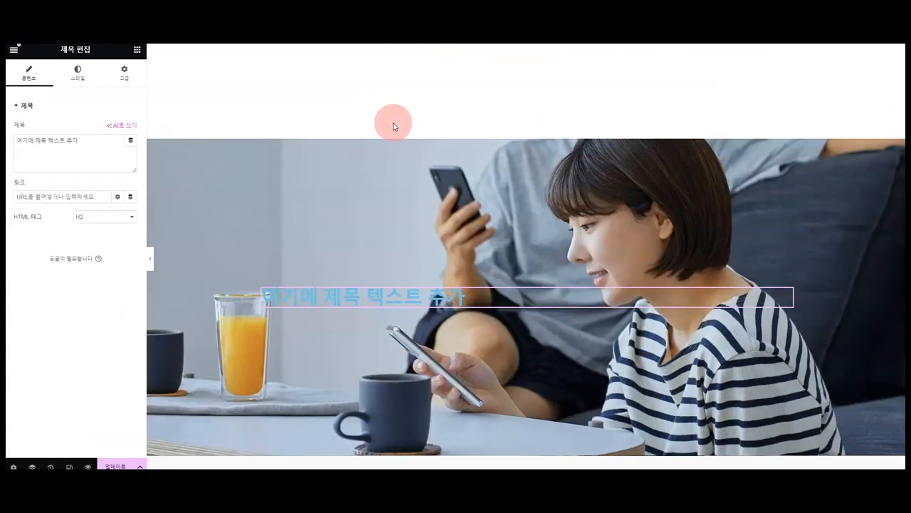
pyautogui.hotkey('ctrl', 'v')
# Step: Make the "꼭 필요했던 금융" heading white and centered with an 80 px text size
pyautogui.click(79, 75)
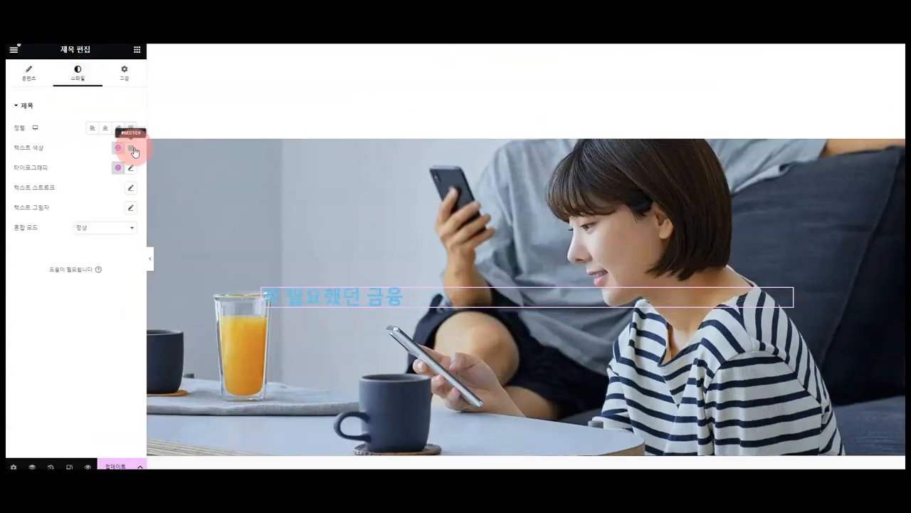
pyautogui.click(133, 151)
pyautogui.moveTo(130, 194); pyautogui.dragTo(62, 189)
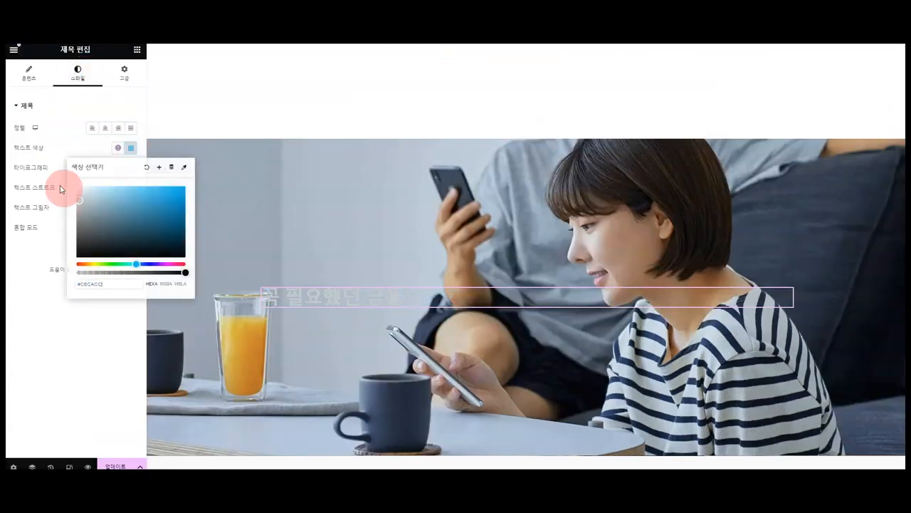
pyautogui.click(104, 127)
pyautogui.click(132, 168)
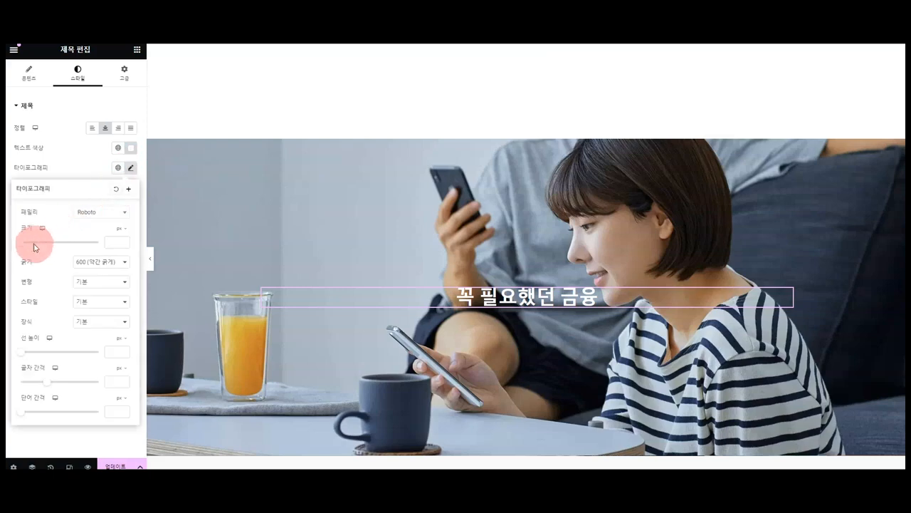
pyautogui.moveTo(24, 243); pyautogui.dragTo(51, 242)
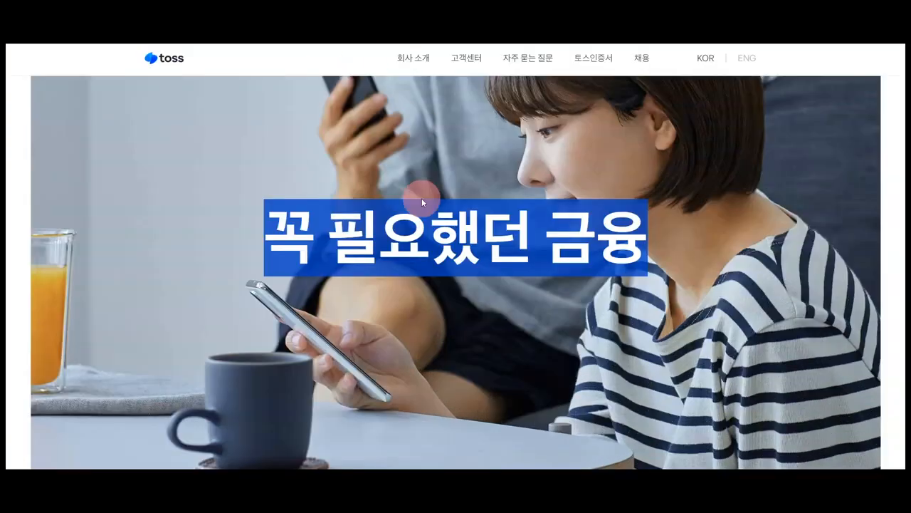
# Step: Compare the banner with the original Toss page and set the photo section's minimum height to 795 px
pyautogui.scroll(-5, 422, 198)
pyautogui.scroll(6, 422, 198)
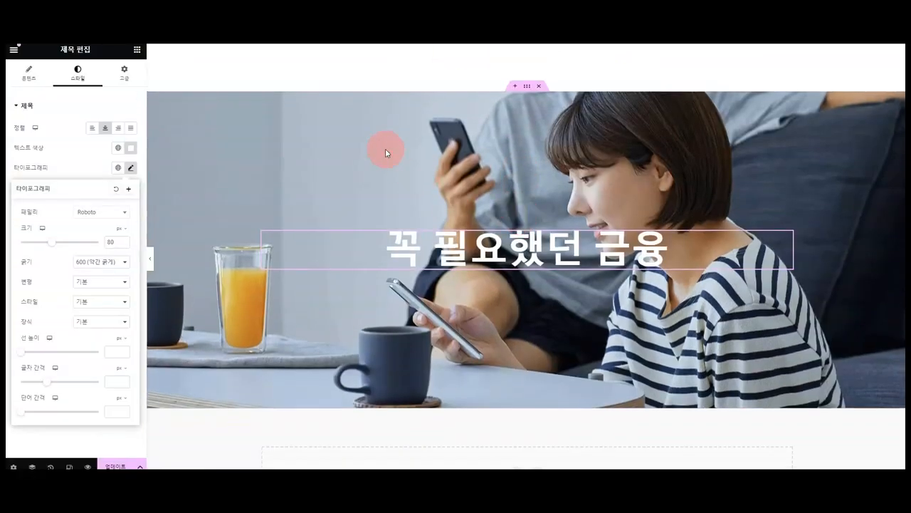
pyautogui.rightClick(391, 149)
pyautogui.click(403, 157)
pyautogui.moveTo(57, 228); pyautogui.dragTo(64, 227)
pyautogui.scroll(1, 506, 221)
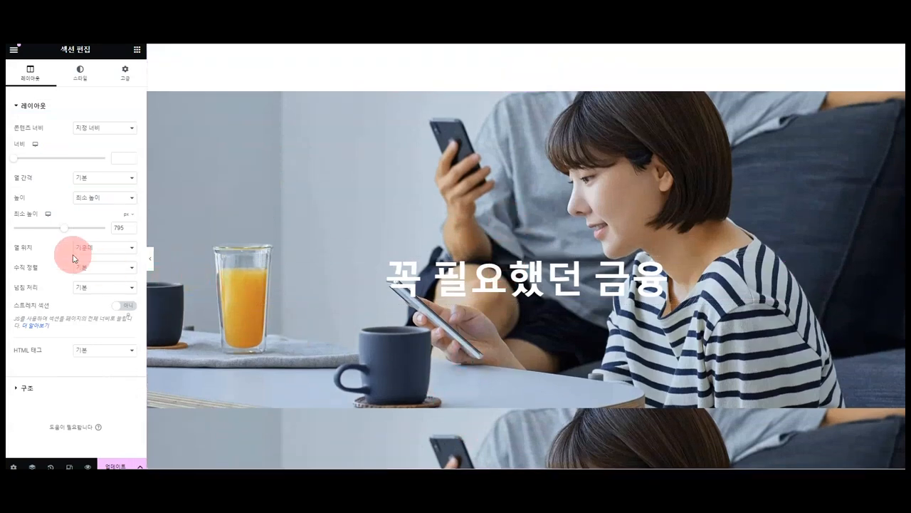
# Step: Set the photo section's background image to no repeat (반복 없음) with display size cover (덮기)
pyautogui.click(79, 72)
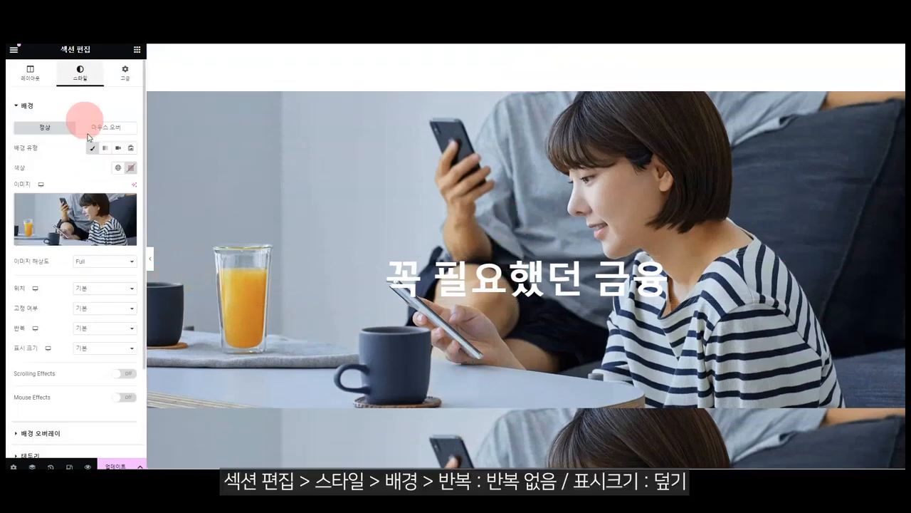
pyautogui.click(107, 347)
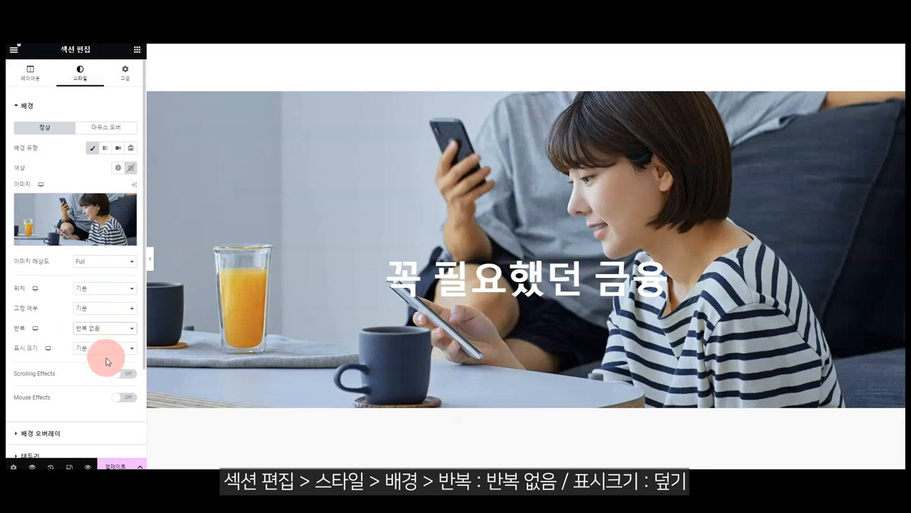
pyautogui.click(108, 376)
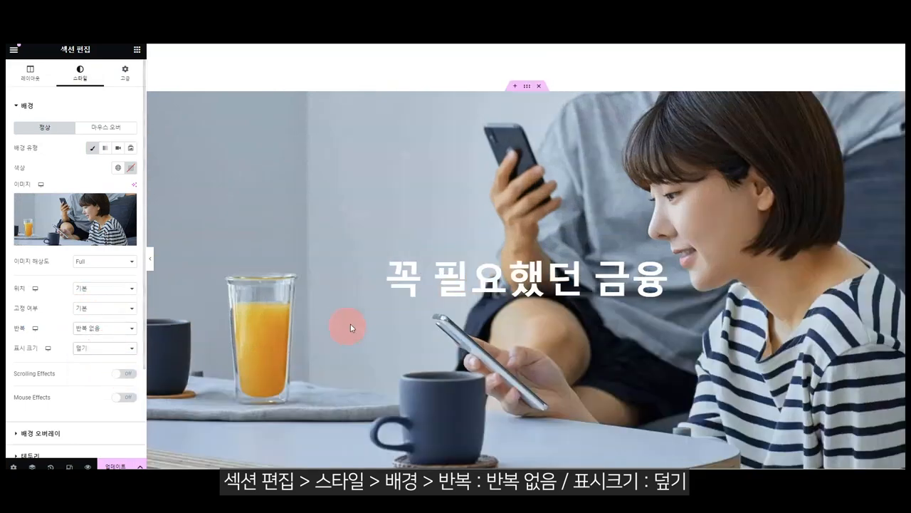
pyautogui.scroll(-1, 381, 352)
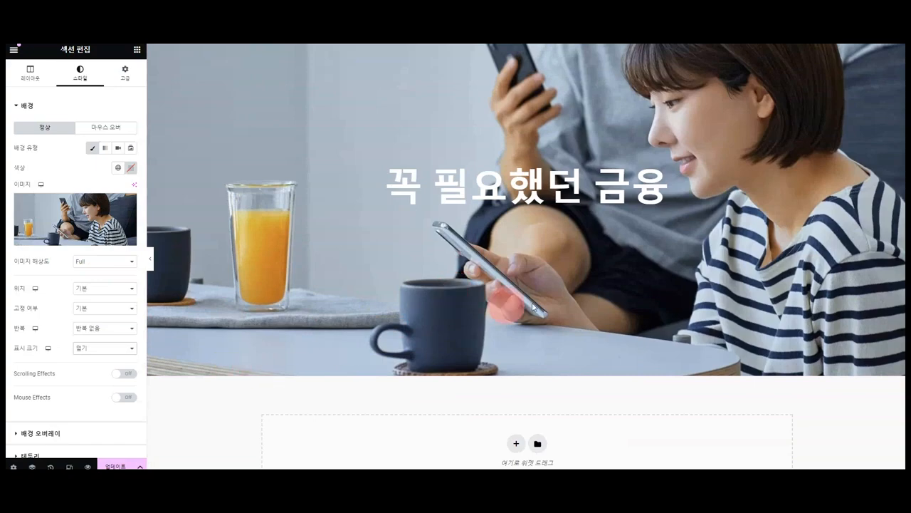
pyautogui.scroll(-1, 574, 288)
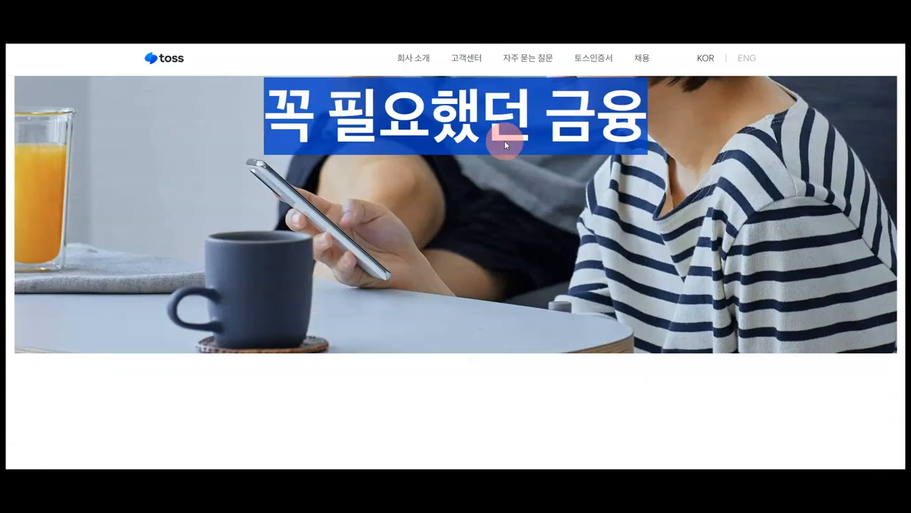
# Step: Examine the original Toss page below the banner, from the "토스로 나에게 딱 맞게" heading through the photos and captions
pyautogui.scroll(-5, 505, 140)
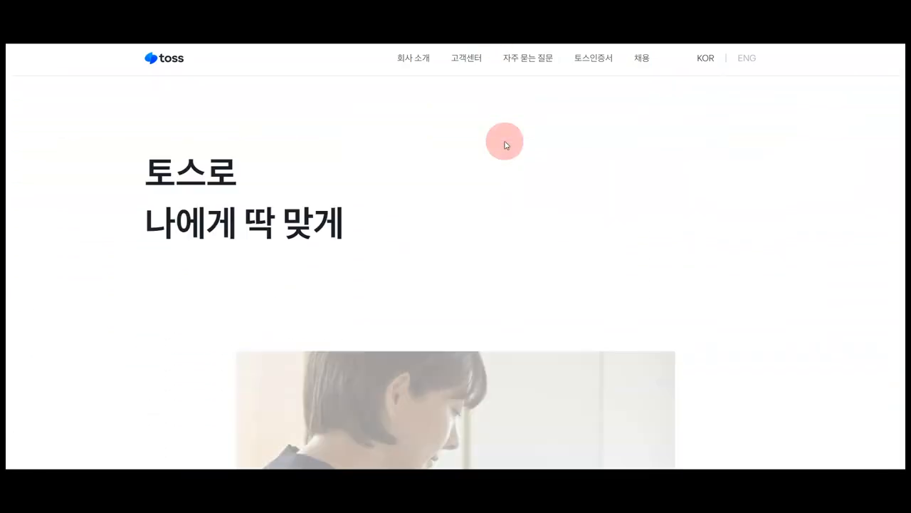
pyautogui.scroll(-3, 376, 155)
pyautogui.scroll(2, 373, 155)
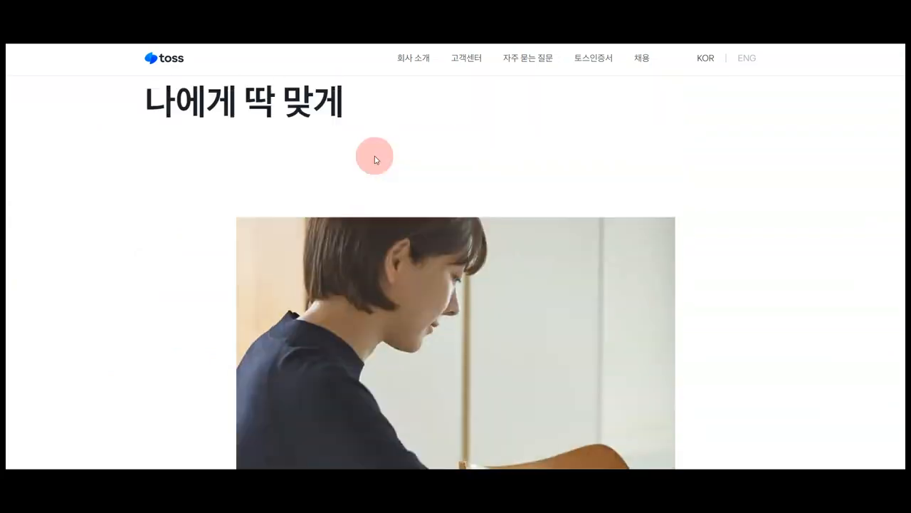
pyautogui.scroll(-8, 318, 128)
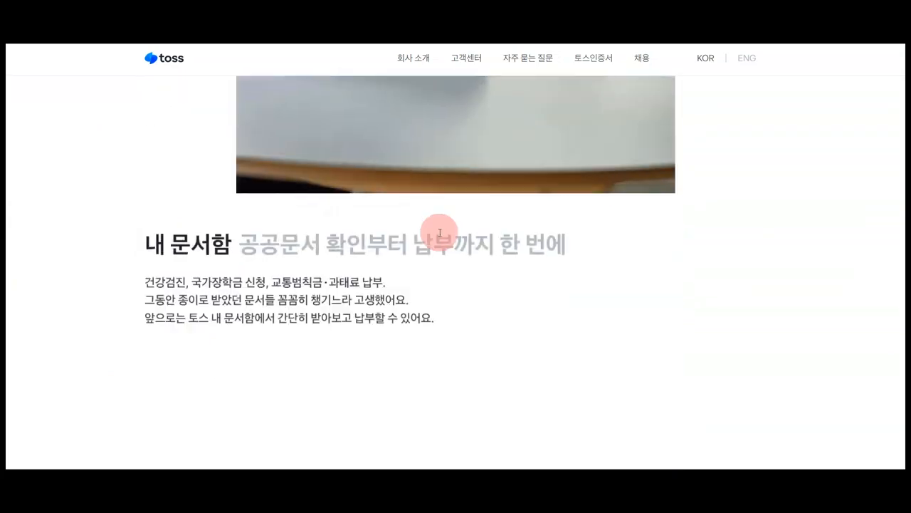
pyautogui.scroll(-2, 441, 229)
pyautogui.scroll(-10, 345, 174)
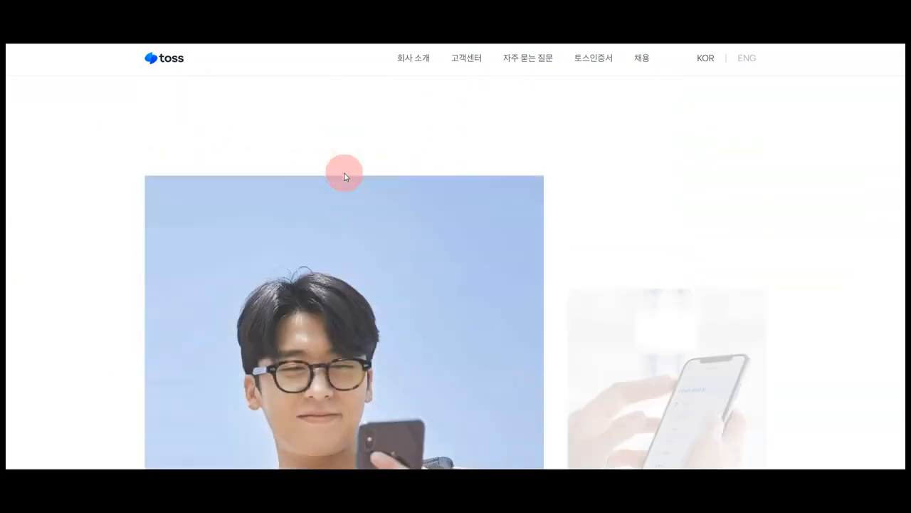
pyautogui.scroll(-15, 345, 177)
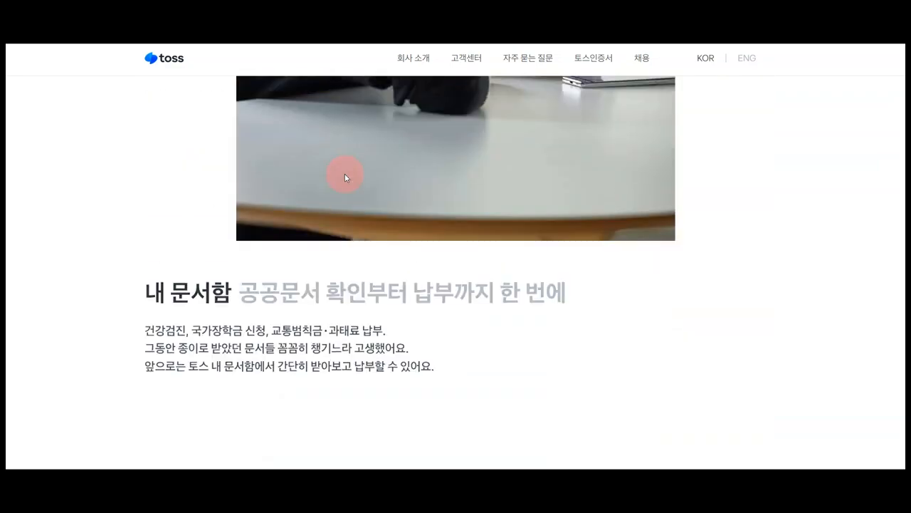
pyautogui.scroll(-2, 345, 177)
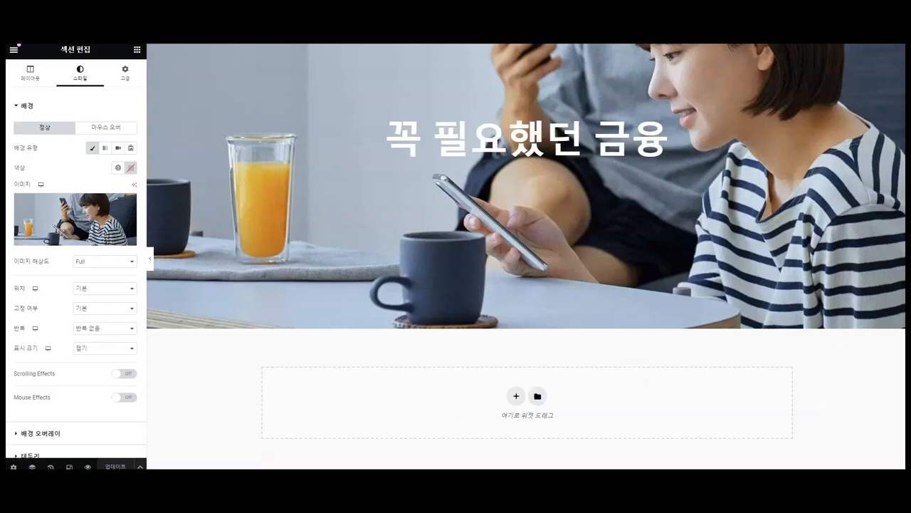
# Step: Add a single-column section below the photo banner and give it a white #FFFFFF background
pyautogui.click(511, 399)
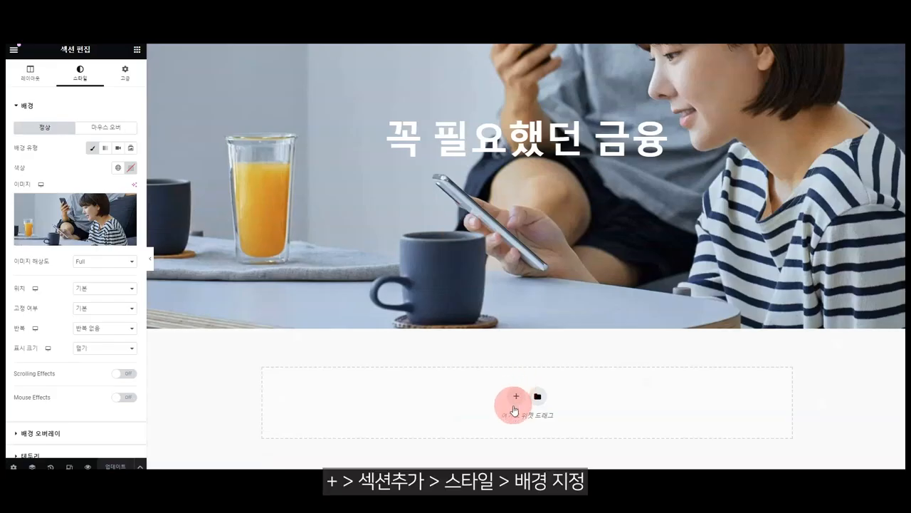
pyautogui.click(403, 420)
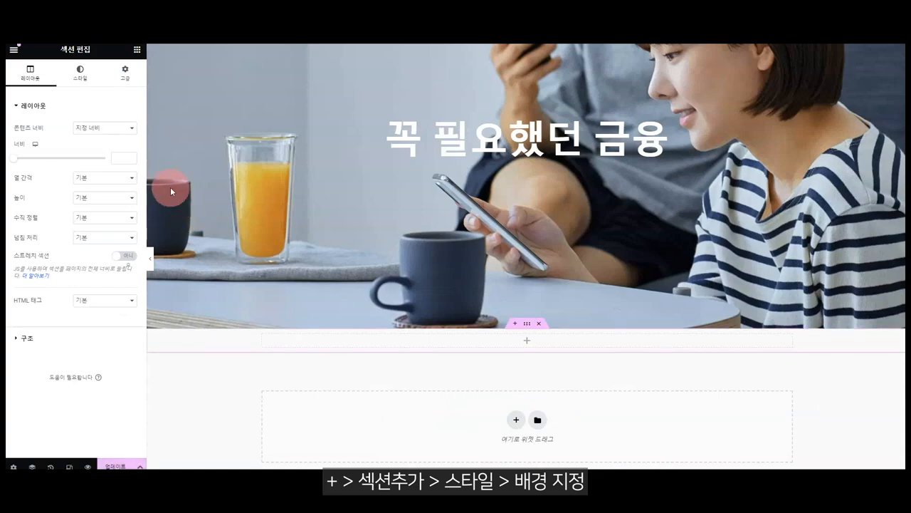
pyautogui.click(81, 72)
pyautogui.click(97, 154)
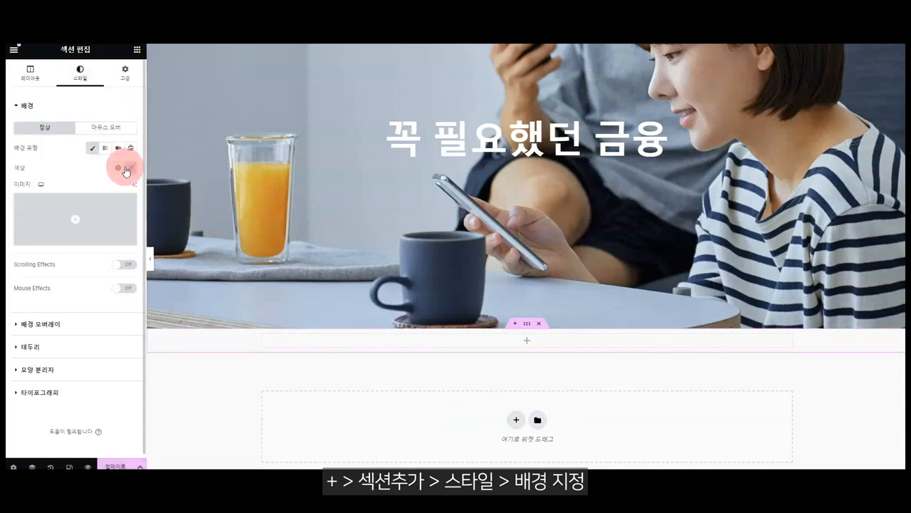
pyautogui.click(130, 167)
# Step: Duplicate the "모두가 할 수 있도록" heading, move the copy into the new white section and change its text to "토스로"
pyautogui.scroll(15, 510, 202)
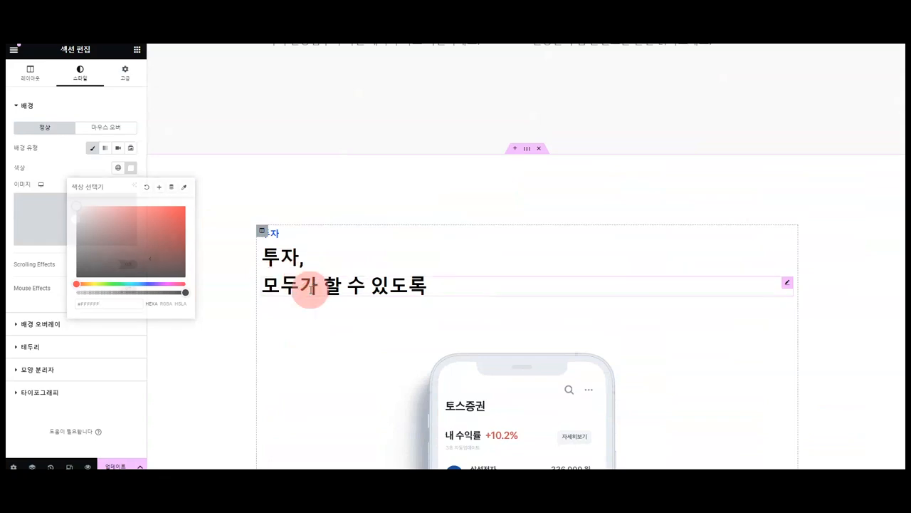
pyautogui.rightClick(313, 286)
pyautogui.click(360, 297)
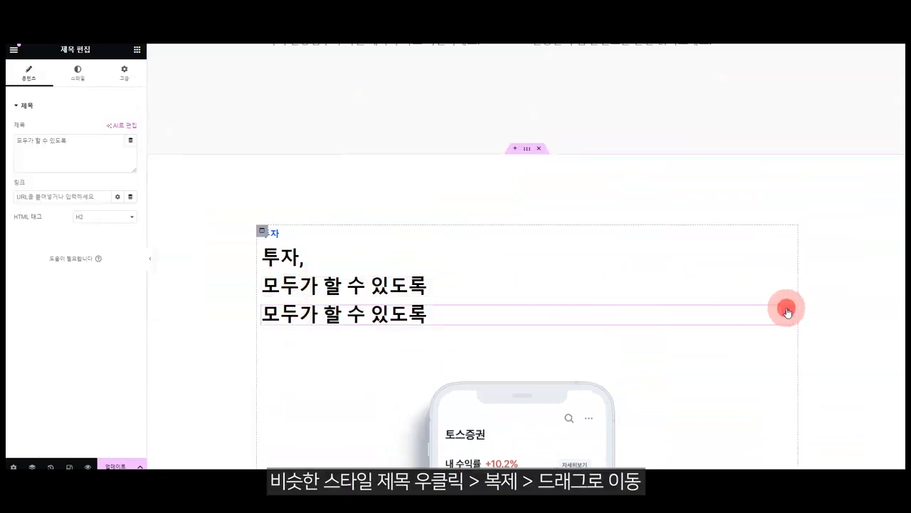
pyautogui.moveTo(787, 311); pyautogui.dragTo(519, 325)
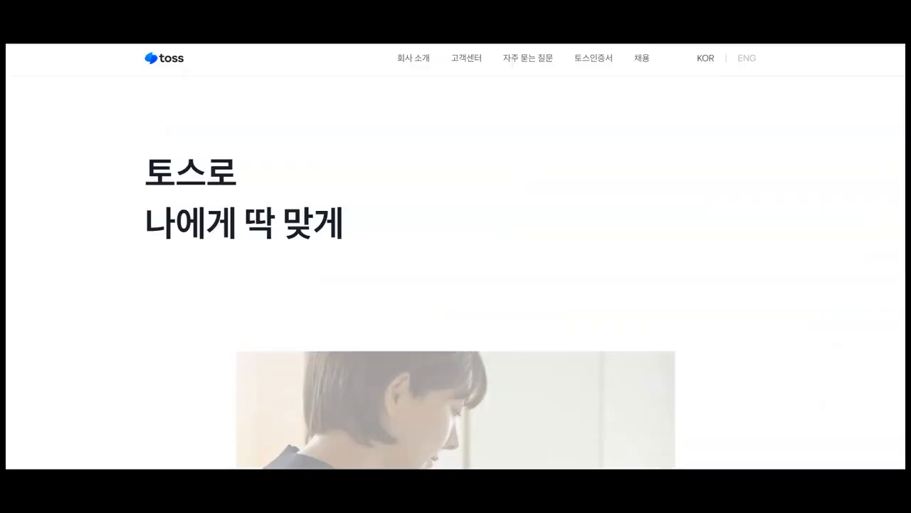
pyautogui.moveTo(279, 181); pyautogui.dragTo(109, 168)
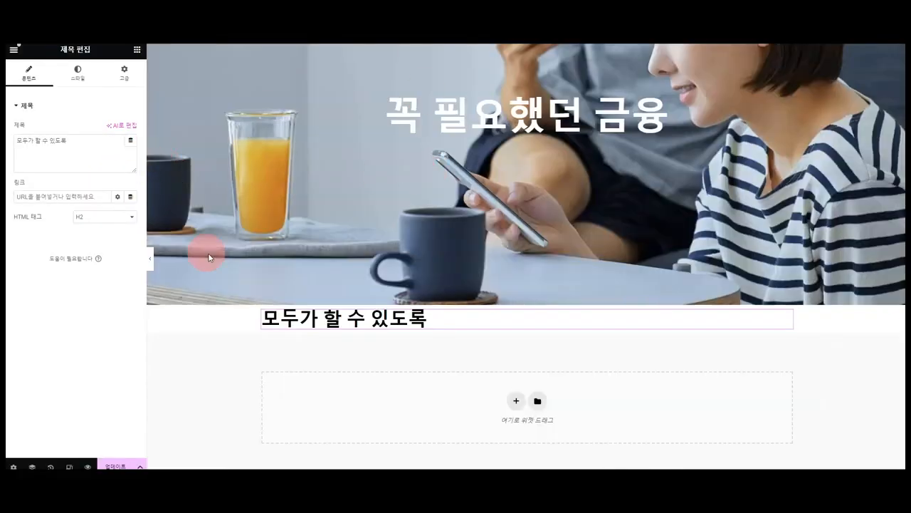
pyautogui.write('토스로')
# Step: Duplicate the "토스로" heading and change the lower copy's text to "나에게 딱 맞게"
pyautogui.rightClick(305, 319)
pyautogui.click(347, 283)
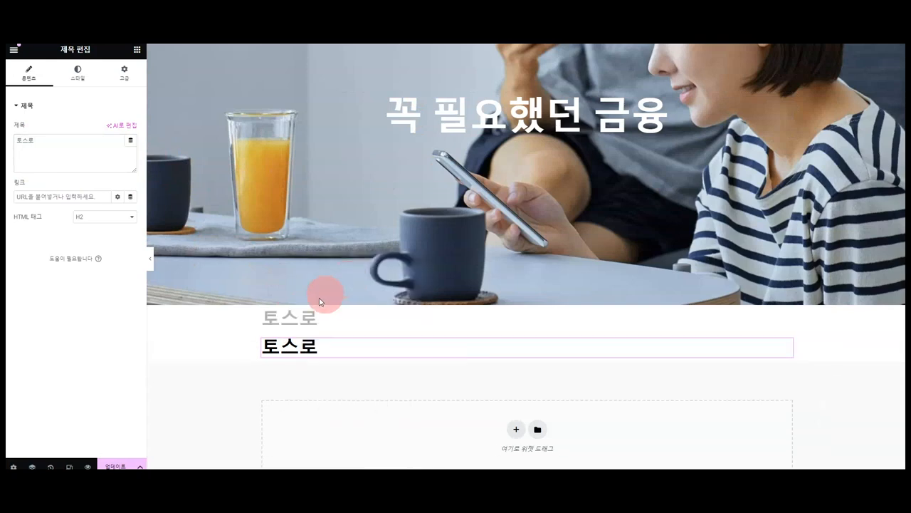
pyautogui.moveTo(44, 142); pyautogui.dragTo(7, 140)
pyautogui.write('s')
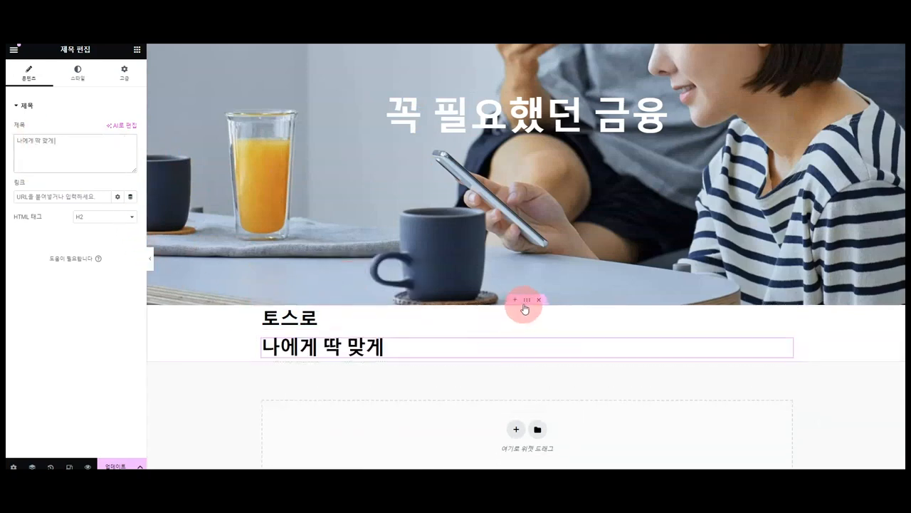
# Step: Unlink the white section's padding values and set its top padding to 150 px, leaving the other sides at 0
pyautogui.click(526, 306)
pyautogui.click(129, 83)
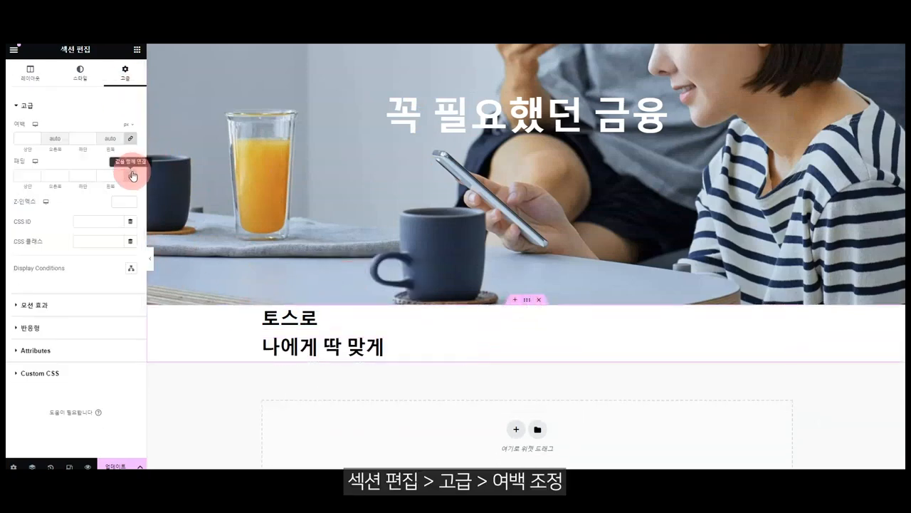
pyautogui.write('100')
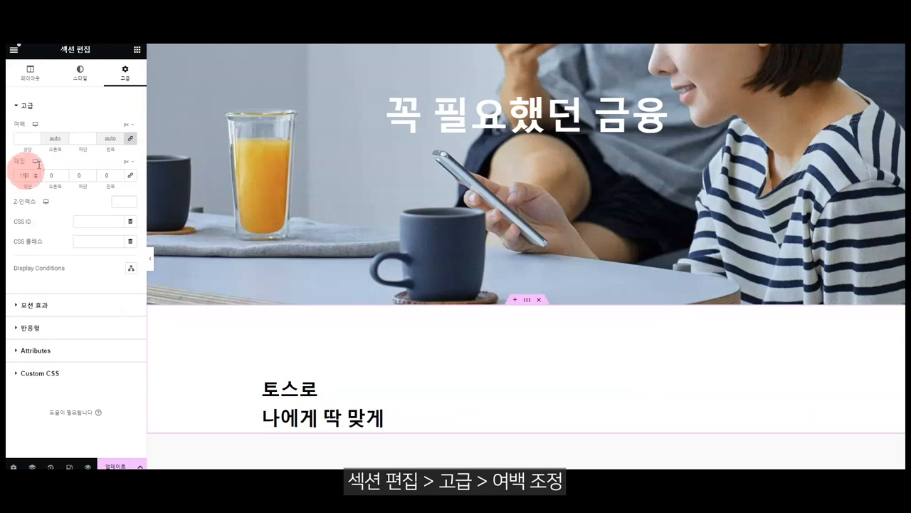
pyautogui.click(426, 285)
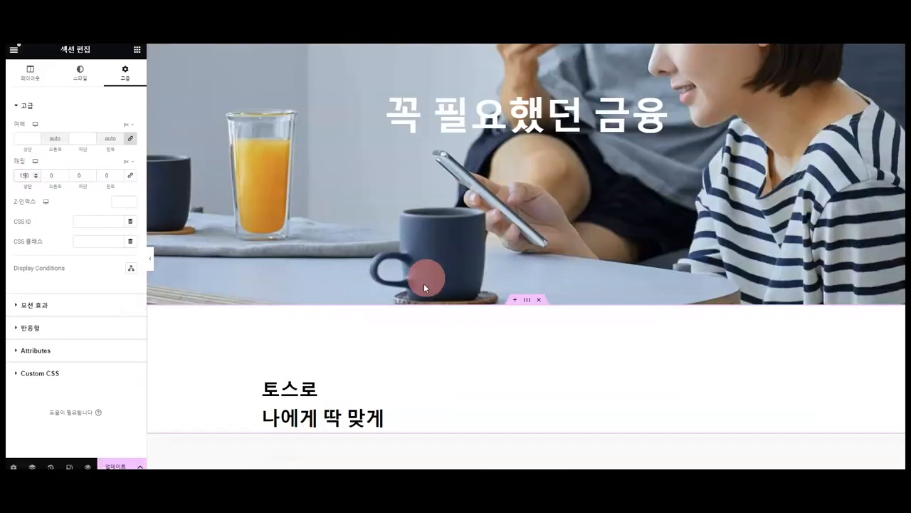
# Step: Set the "토스로" heading's typography size to 65 px
pyautogui.scroll(-2, 424, 287)
pyautogui.click(309, 280)
pyautogui.click(76, 71)
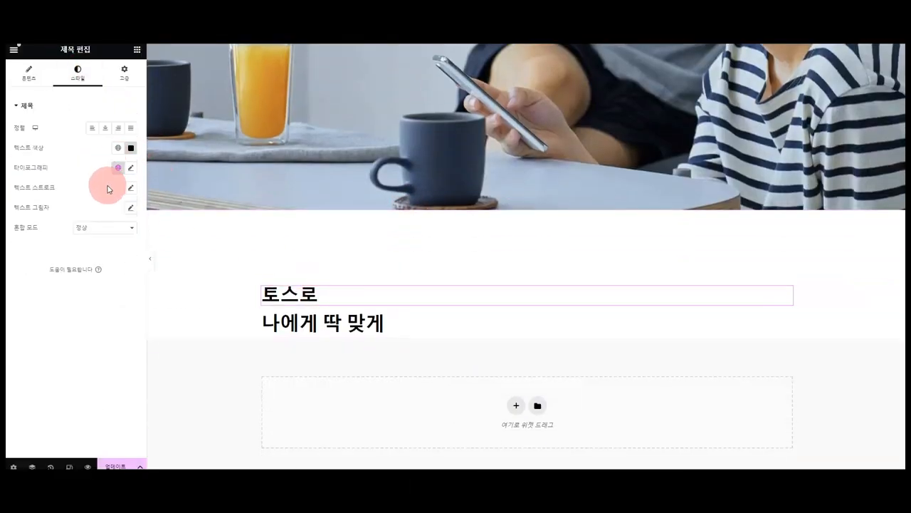
pyautogui.click(129, 170)
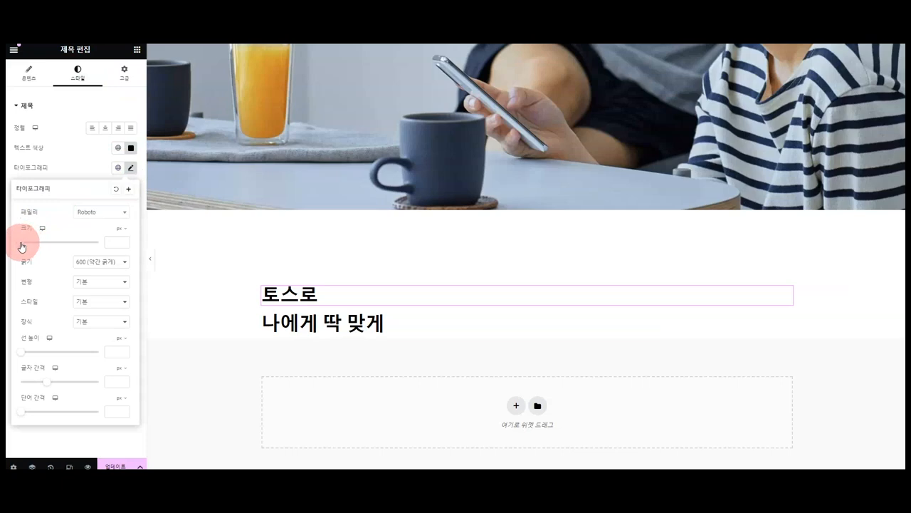
pyautogui.moveTo(21, 243); pyautogui.dragTo(46, 242)
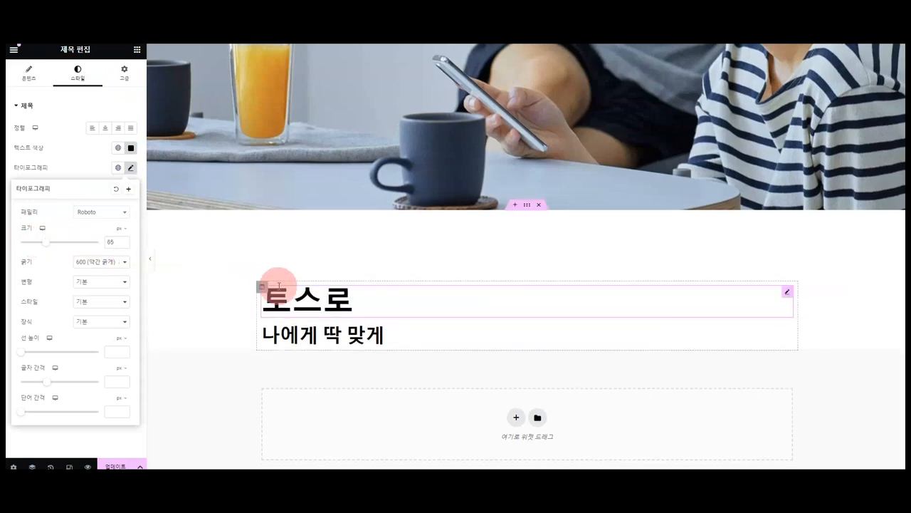
# Step: Copy the "토스로" heading's style onto the "나에게 딱 맞게" heading
pyautogui.rightClick(309, 296)
pyautogui.click(338, 299)
pyautogui.rightClick(294, 337)
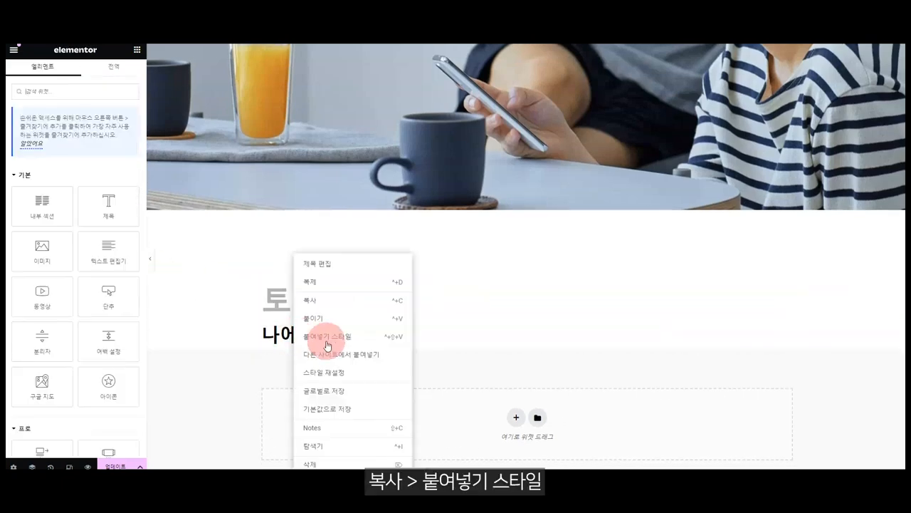
pyautogui.click(382, 337)
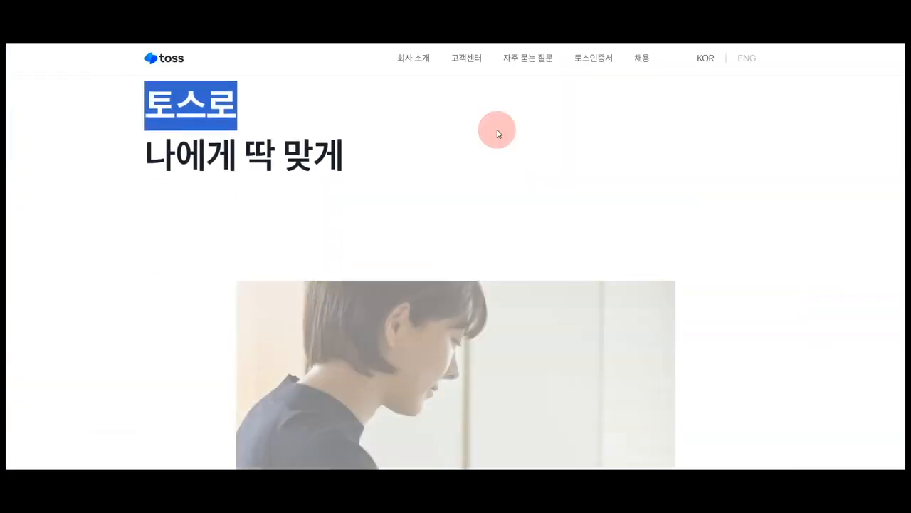
# Step: Place an image below the "나에게 딱 맞게" heading using the library photo of the woman in dark clothing at a table
pyautogui.scroll(-3, 468, 197)
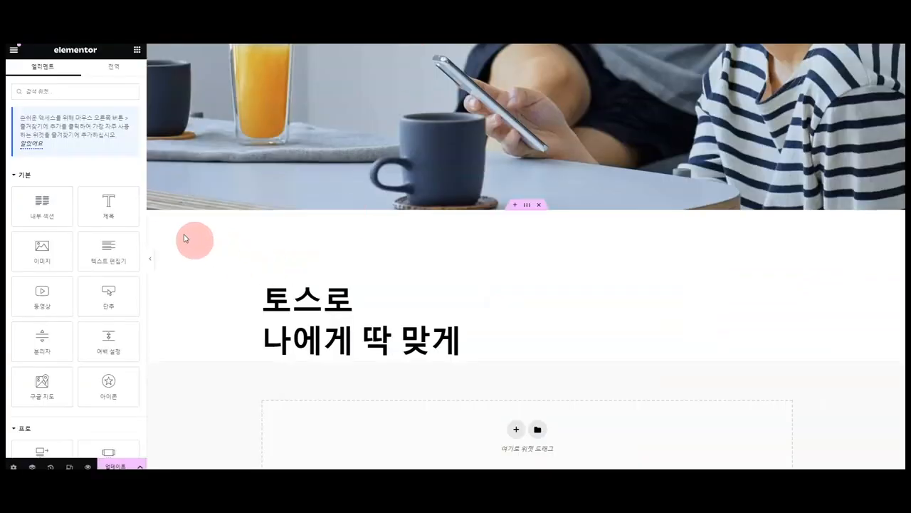
pyautogui.moveTo(67, 242); pyautogui.dragTo(373, 346)
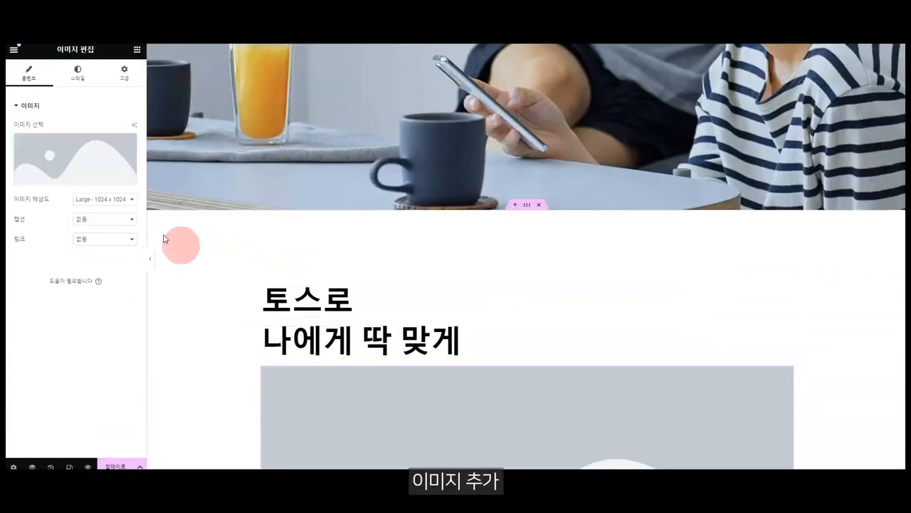
pyautogui.click(81, 153)
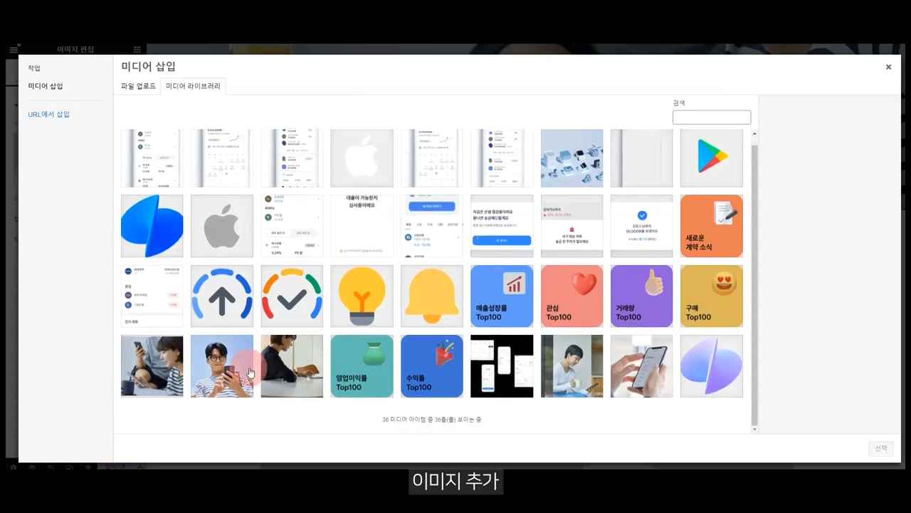
pyautogui.click(292, 365)
pyautogui.click(879, 448)
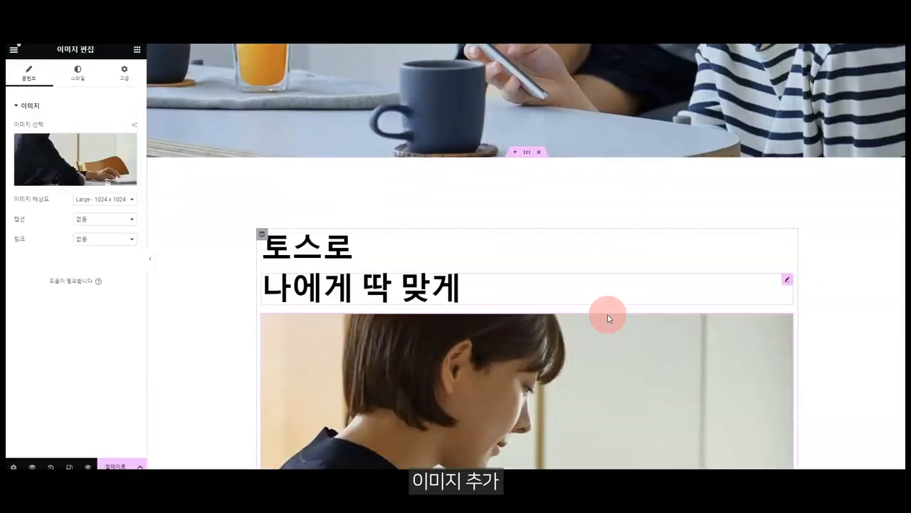
# Step: Compare the photo with the original Toss page and reduce its width so it sits narrower within the column
pyautogui.scroll(-3, 606, 320)
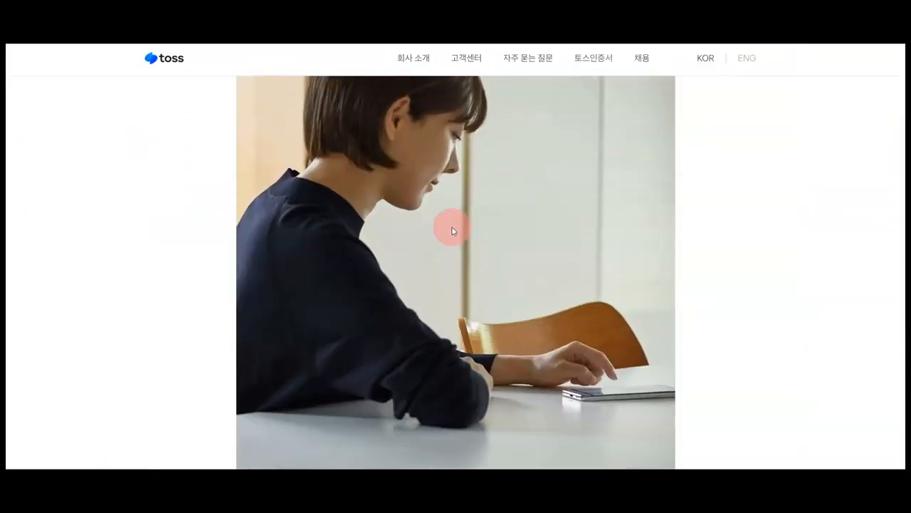
pyautogui.scroll(5, 452, 227)
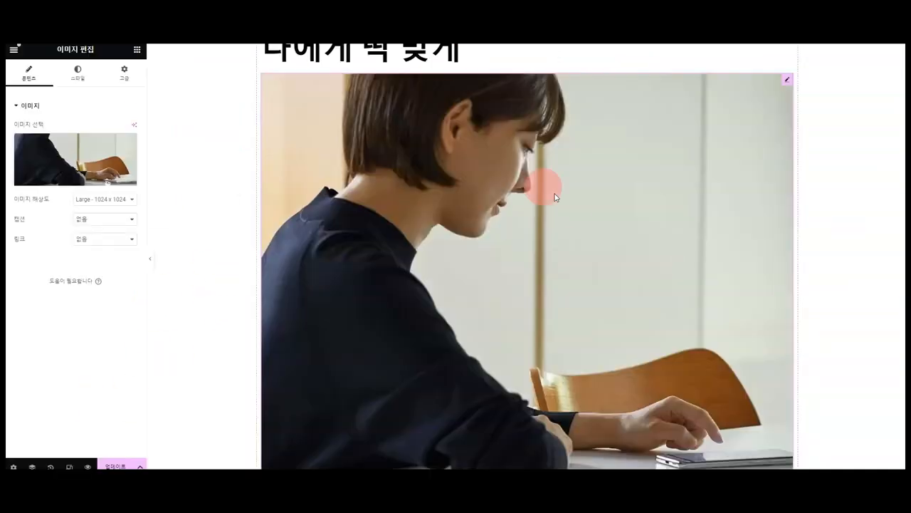
pyautogui.scroll(-1, 570, 204)
pyautogui.scroll(2, 587, 196)
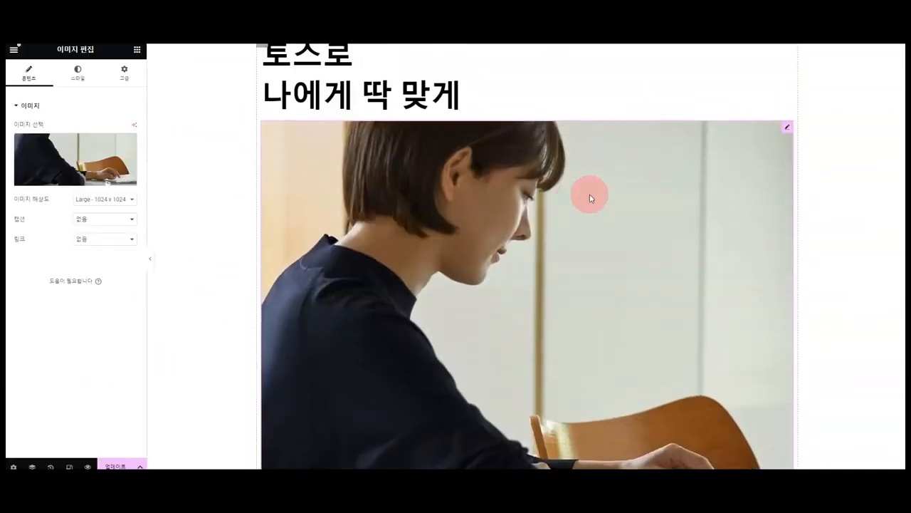
pyautogui.scroll(-2, 590, 196)
pyautogui.scroll(2, 512, 206)
pyautogui.click(77, 73)
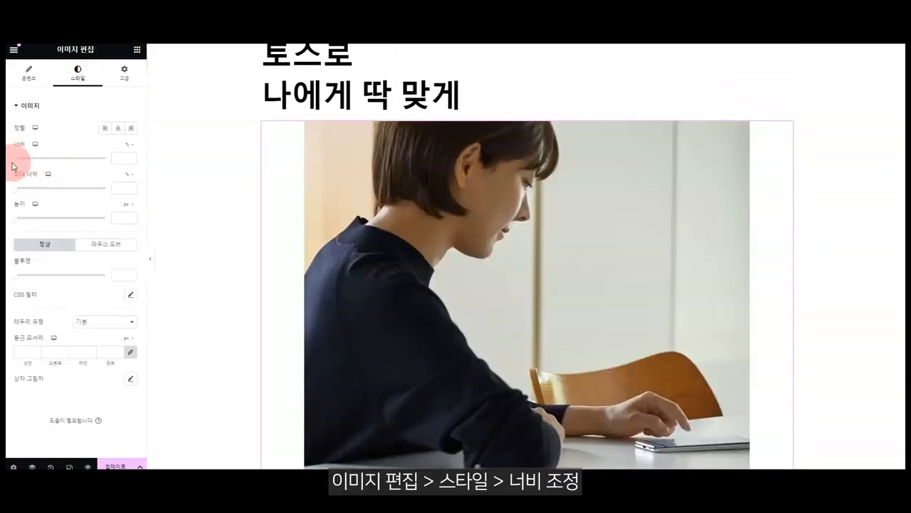
pyautogui.moveTo(12, 163); pyautogui.dragTo(78, 155)
# Step: Set the photo's top margin to 150 px with the other sides at 0, and save the page
pyautogui.click(124, 87)
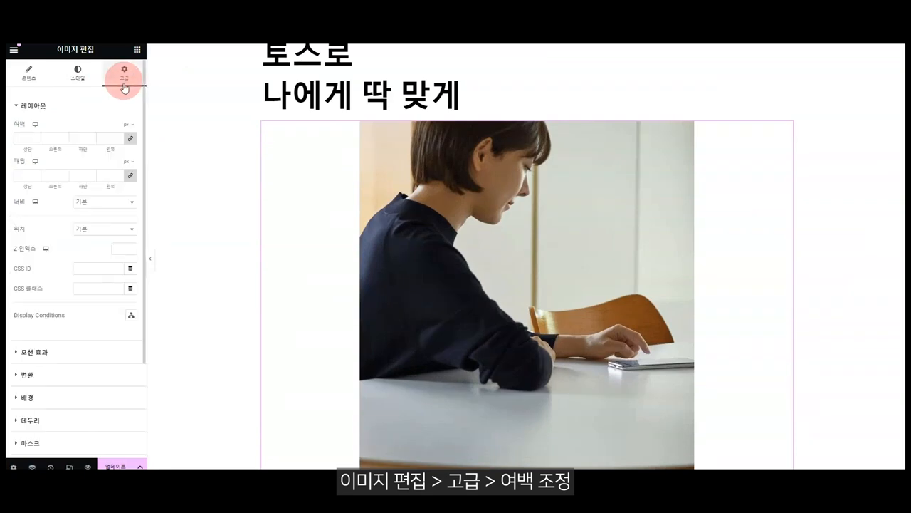
pyautogui.click(41, 144)
pyautogui.write('200')
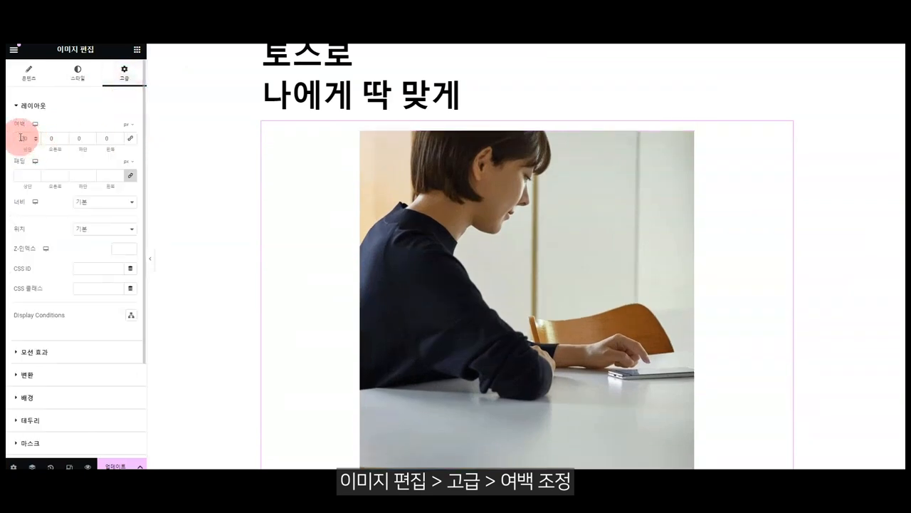
pyautogui.write('150')
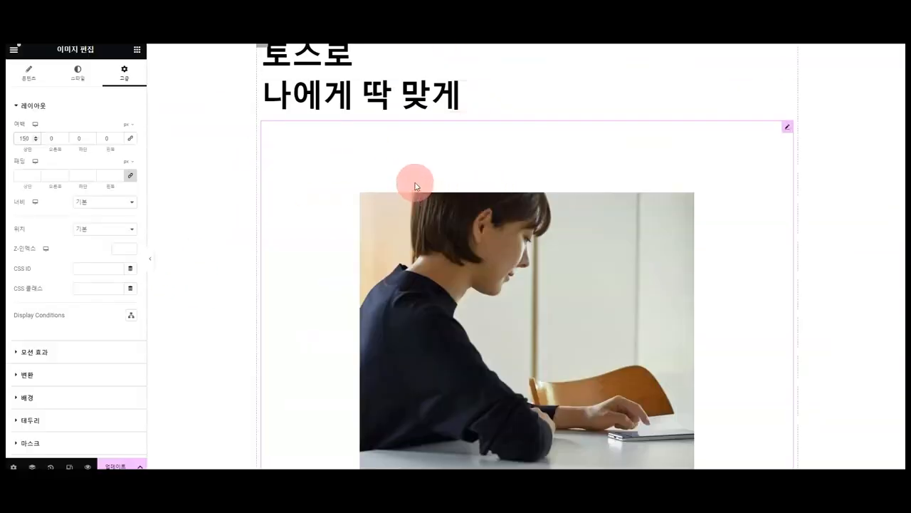
pyautogui.scroll(2, 596, 171)
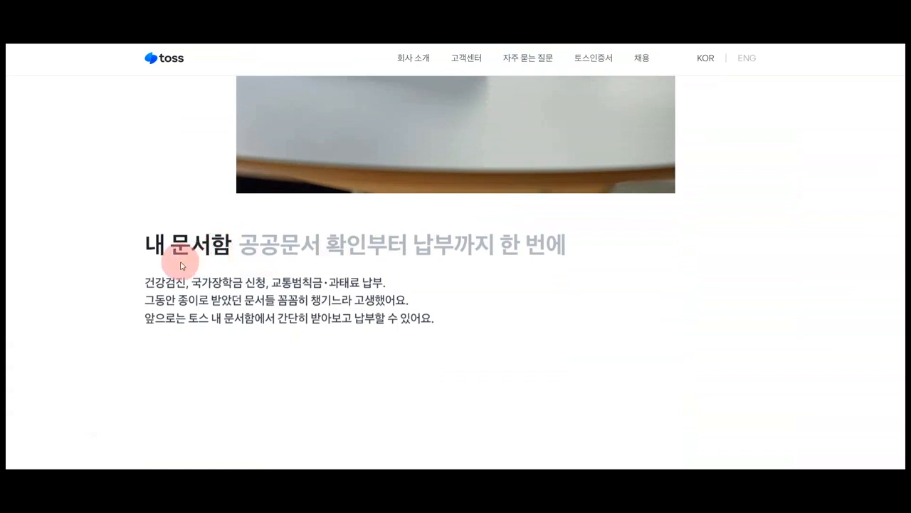
pyautogui.scroll(4, 130, 164)
pyautogui.scroll(-5, 137, 188)
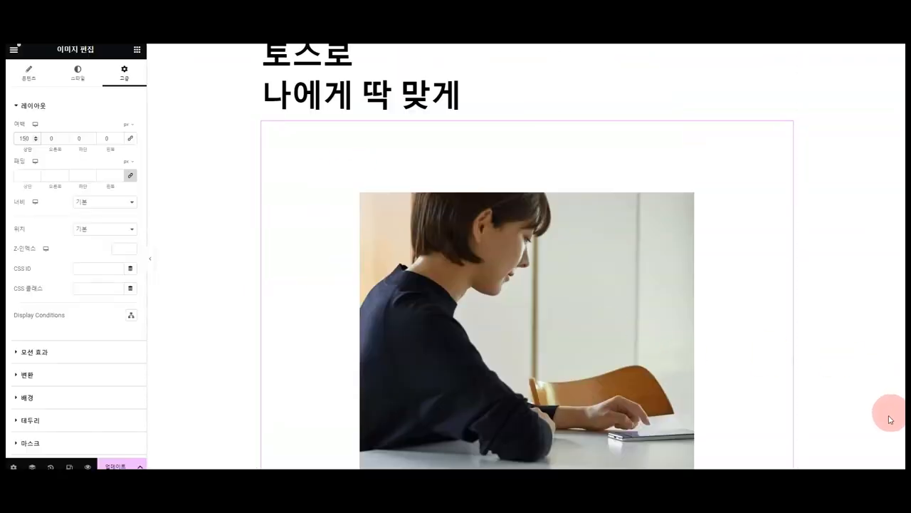
pyautogui.click(123, 463)
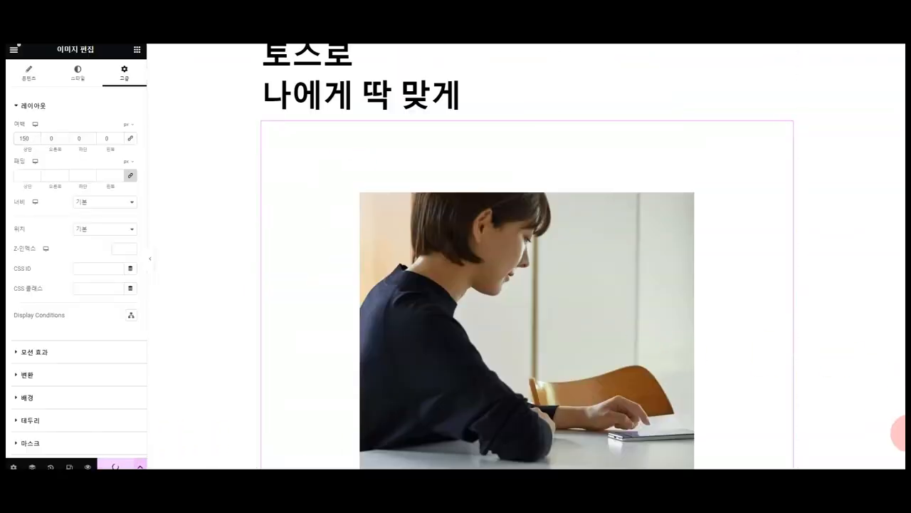
# Step: Duplicate the two-column "금리는 낮게," inner section and move the copy below the photo of the woman in the white section
pyautogui.scroll(-15, 896, 249)
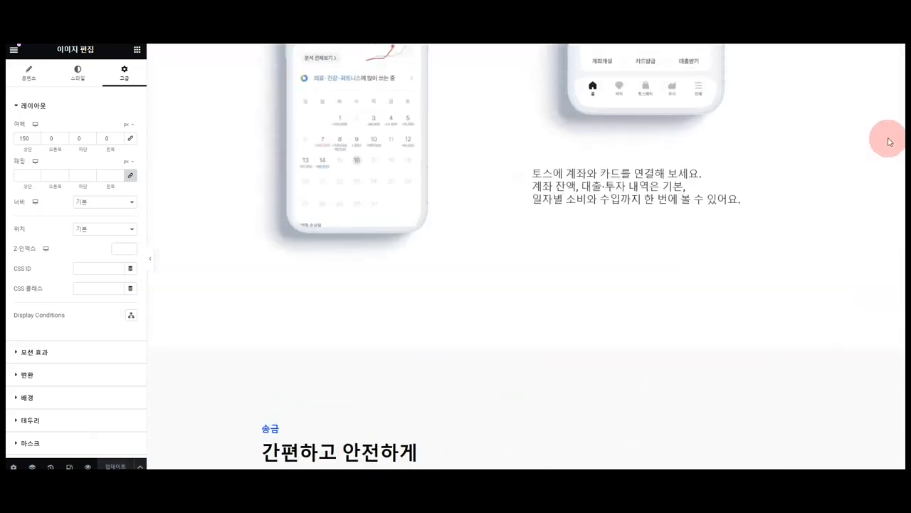
pyautogui.scroll(10, 883, 107)
pyautogui.scroll(-15, 883, 143)
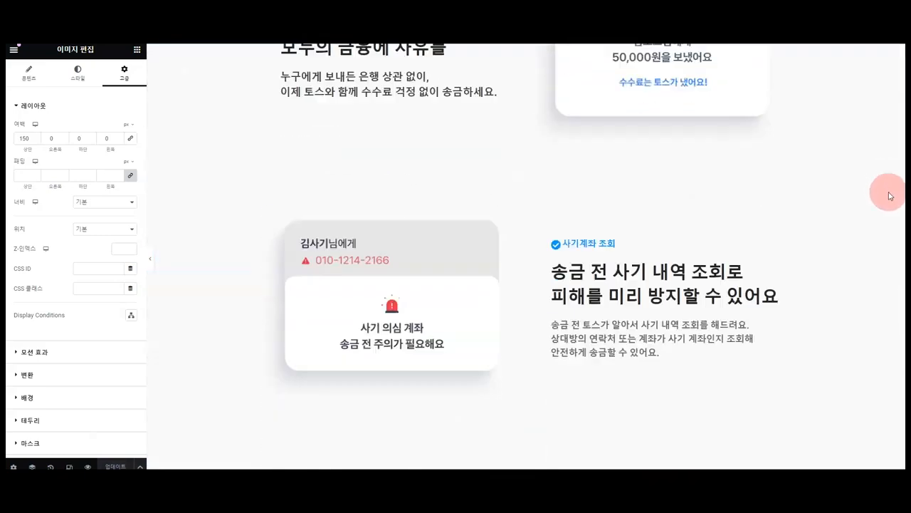
pyautogui.scroll(-10, 890, 203)
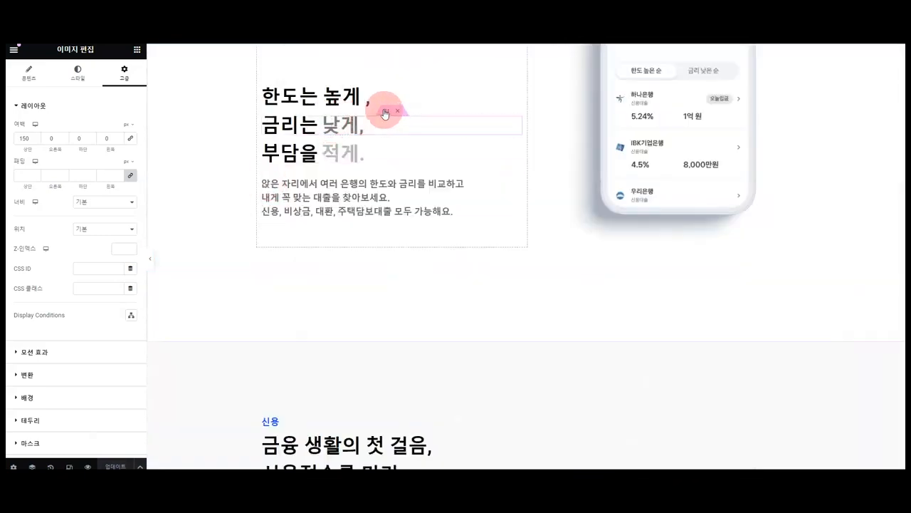
pyautogui.rightClick(385, 114)
pyautogui.click(417, 138)
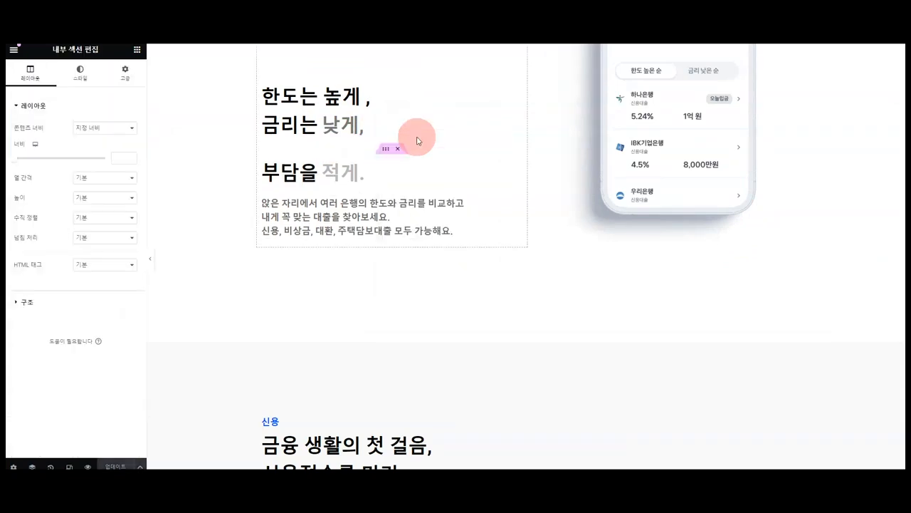
pyautogui.moveTo(385, 149); pyautogui.dragTo(407, 315)
pyautogui.scroll(-10, 407, 358)
pyautogui.scroll(-20, 407, 358)
pyautogui.scroll(-5, 406, 316)
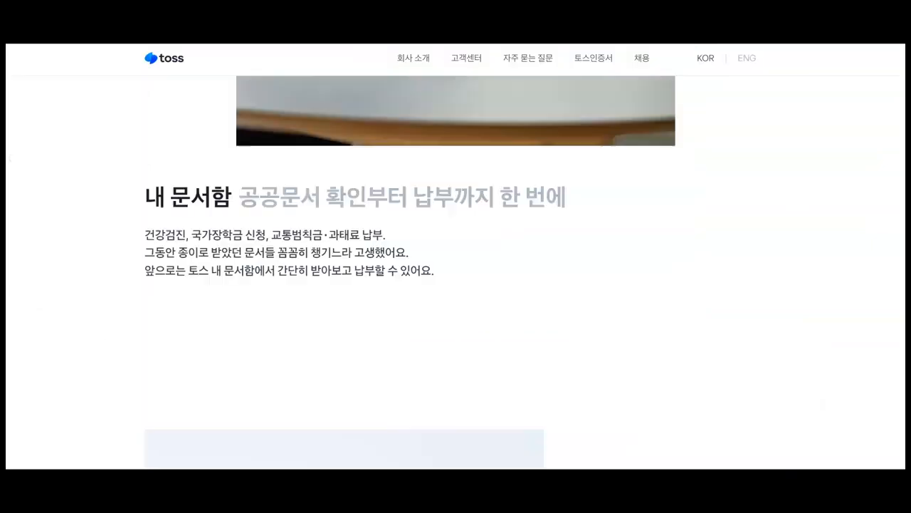
# Step: Replace the copied "금리는" heading below the photo with "내 문서함" from the original Toss page
pyautogui.moveTo(220, 205); pyautogui.dragTo(167, 196)
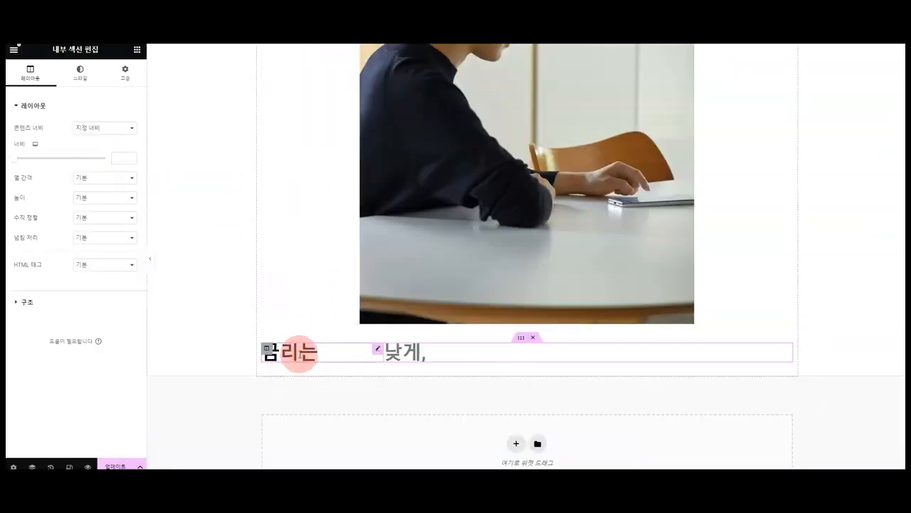
pyautogui.click(300, 354)
pyautogui.moveTo(92, 144); pyautogui.dragTo(22, 139)
pyautogui.write('내 문서함')
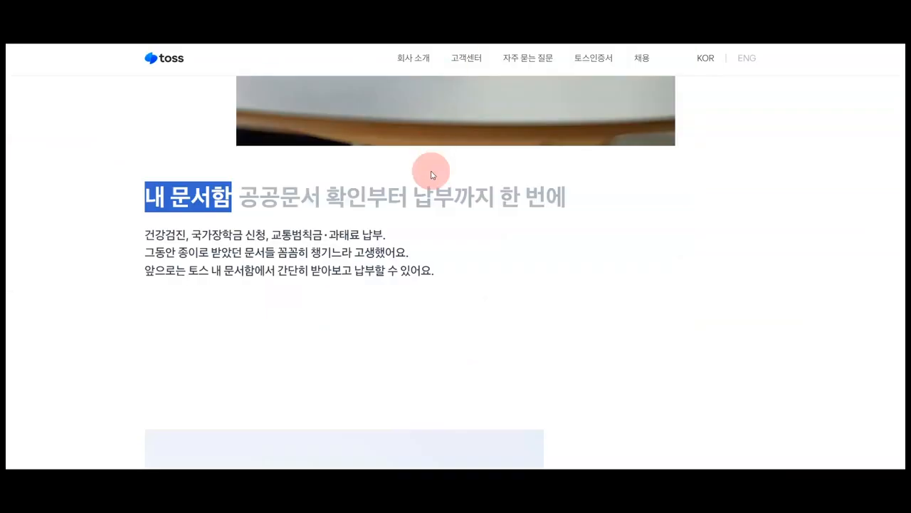
# Step: Replace the copied "낮게," heading with "공공문서 확인부터 납부까지 한 번에" from the original Toss page
pyautogui.moveTo(568, 196); pyautogui.dragTo(238, 196)
pyautogui.hotkey('ctrl', 'c')
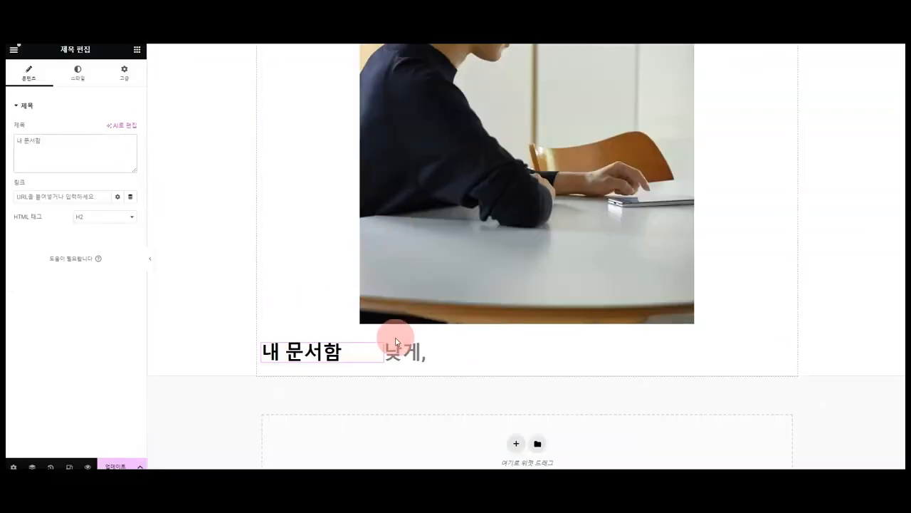
pyautogui.click(395, 341)
pyautogui.moveTo(34, 141); pyautogui.dragTo(16, 139)
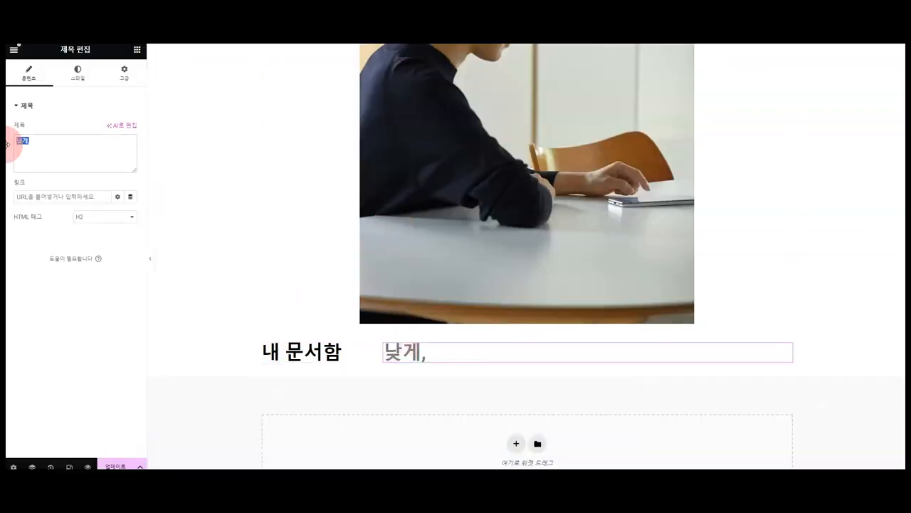
pyautogui.hotkey('ctrl', 'v')
# Step: Change the text color of the "공공문서 확인부터 납부까지 한 번에" heading to a lighter gray
pyautogui.click(78, 74)
pyautogui.click(132, 146)
pyautogui.moveTo(100, 200); pyautogui.dragTo(48, 213)
pyautogui.click(36, 307)
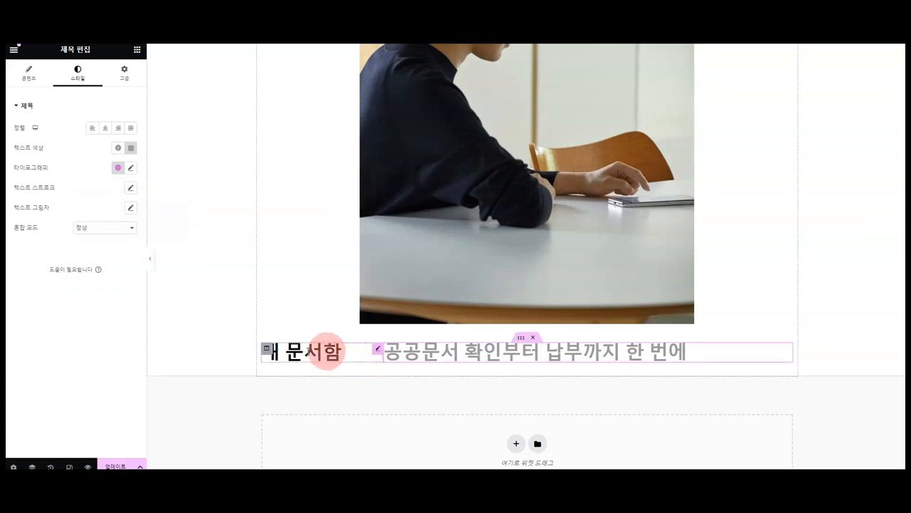
# Step: Set the width of the "내 문서함" heading's column to 17%
pyautogui.click(406, 361)
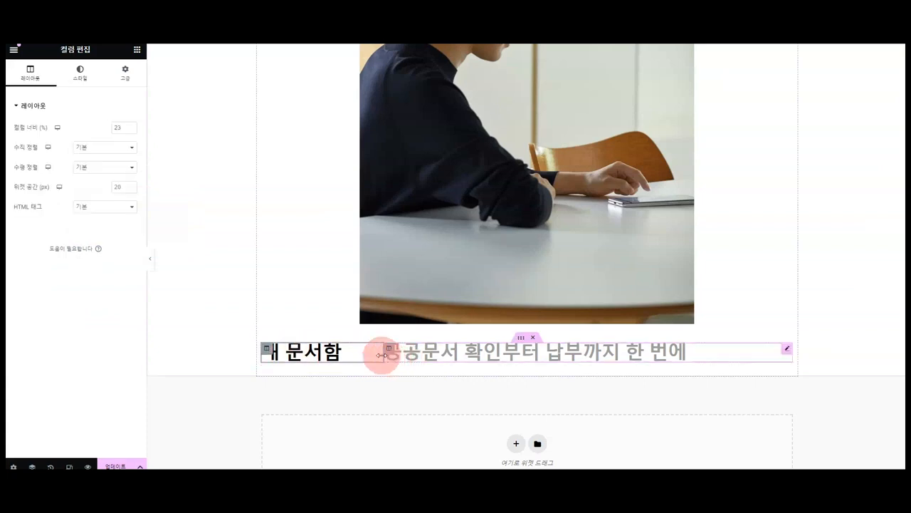
pyautogui.click(130, 130)
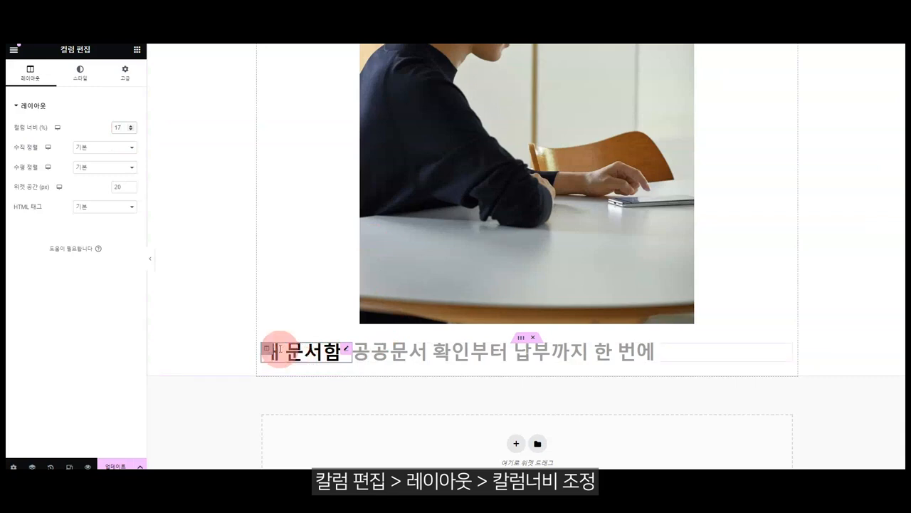
pyautogui.click(344, 284)
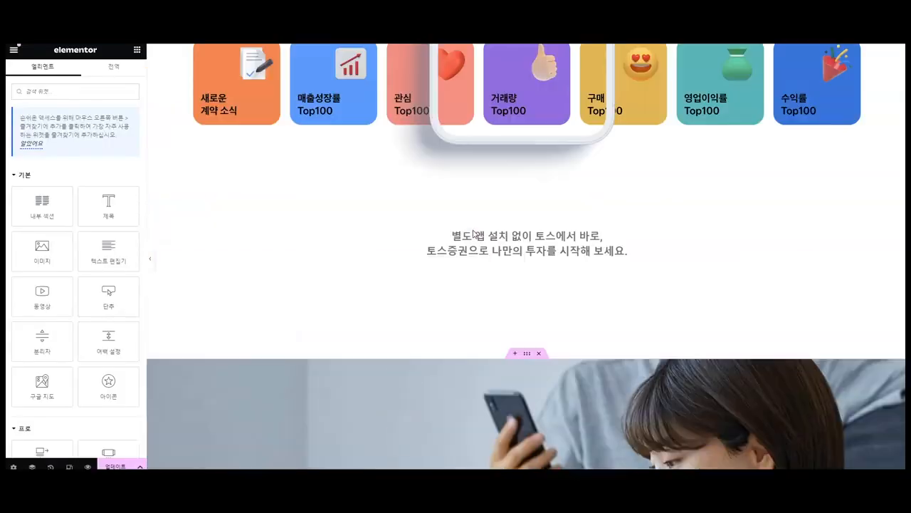
# Step: Duplicate the three-line description under "부담을 적게." and move the copy into the inner section below the photo of the woman
pyautogui.scroll(15, 474, 234)
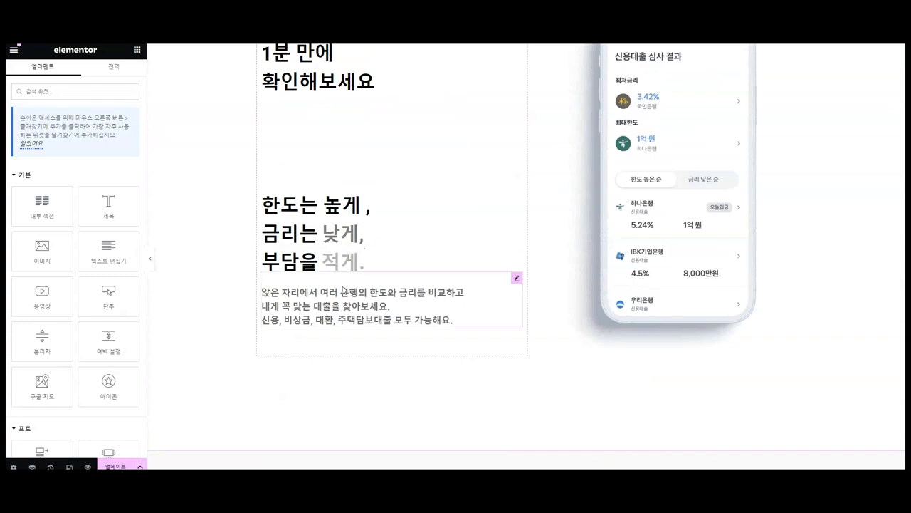
pyautogui.rightClick(343, 290)
pyautogui.click(385, 284)
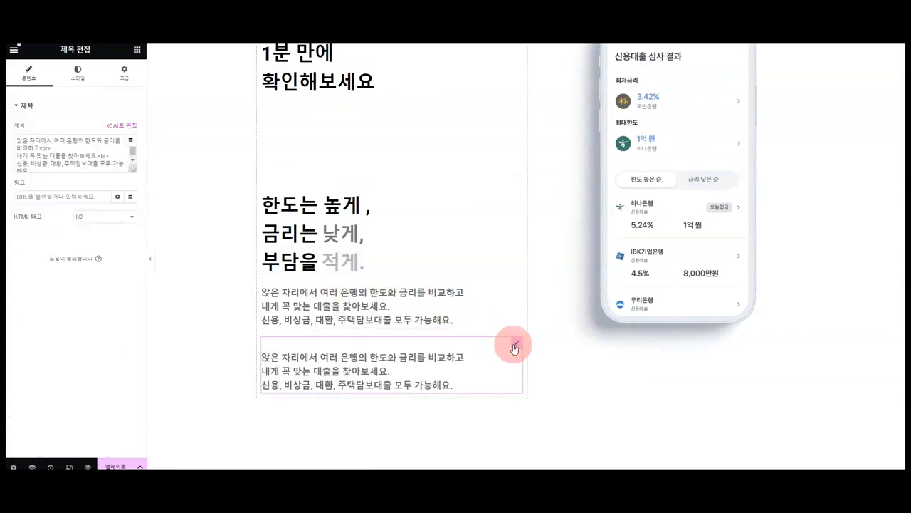
pyautogui.moveTo(517, 346); pyautogui.dragTo(341, 302)
pyautogui.scroll(-20, 486, 375)
pyautogui.scroll(-5, 486, 375)
# Step: Use the Navigator to move the copied description out to the outer column, and place the "내 문서함" inner section above it
pyautogui.rightClick(509, 212)
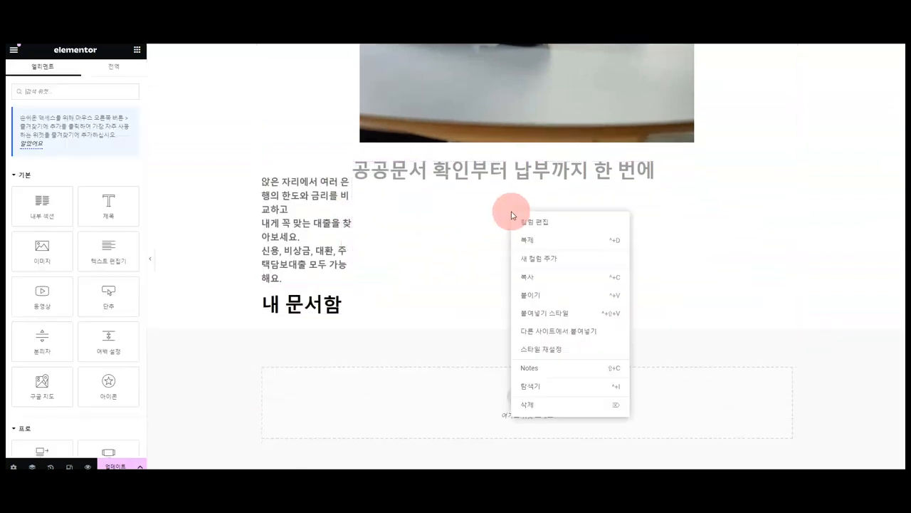
pyautogui.click(557, 389)
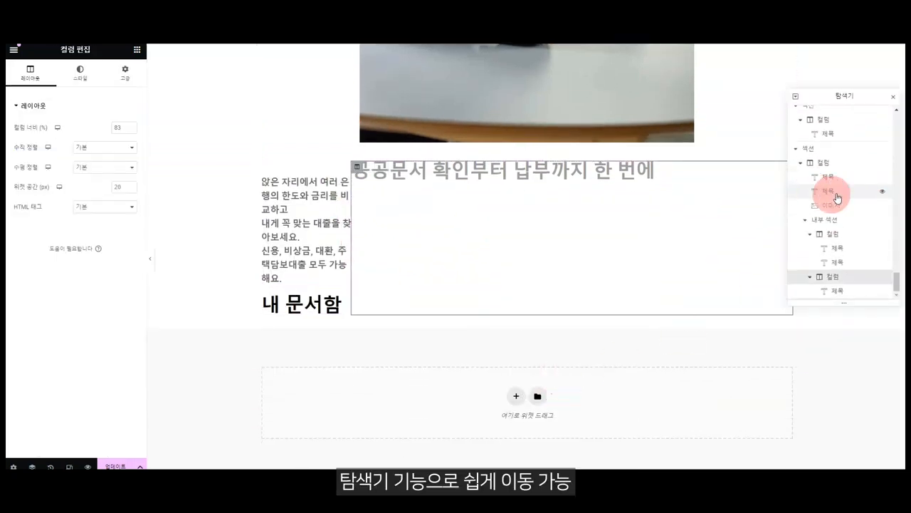
pyautogui.click(320, 221)
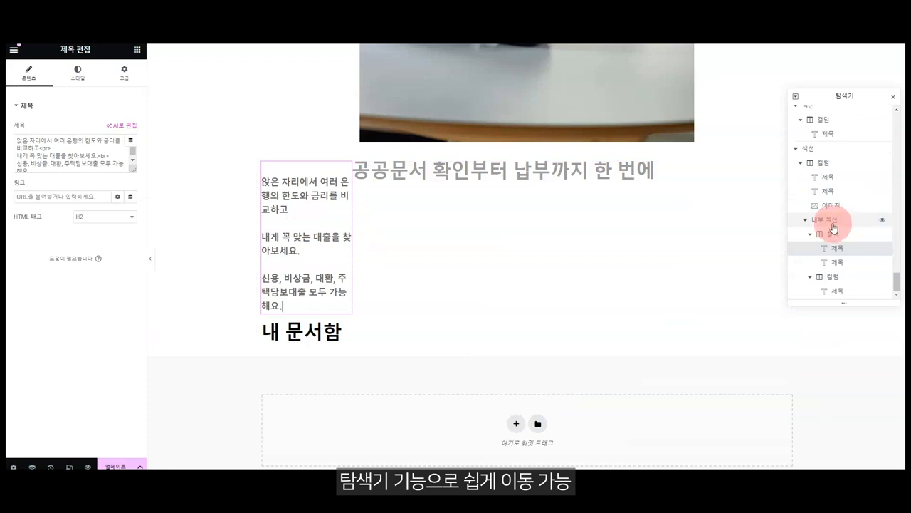
pyautogui.moveTo(851, 250)
pyautogui.mouseDown()
pyautogui.moveTo(848, 279)
pyautogui.moveTo(863, 260)
pyautogui.moveTo(851, 270)
pyautogui.moveTo(841, 258)
pyautogui.moveTo(850, 236)
pyautogui.mouseUp()
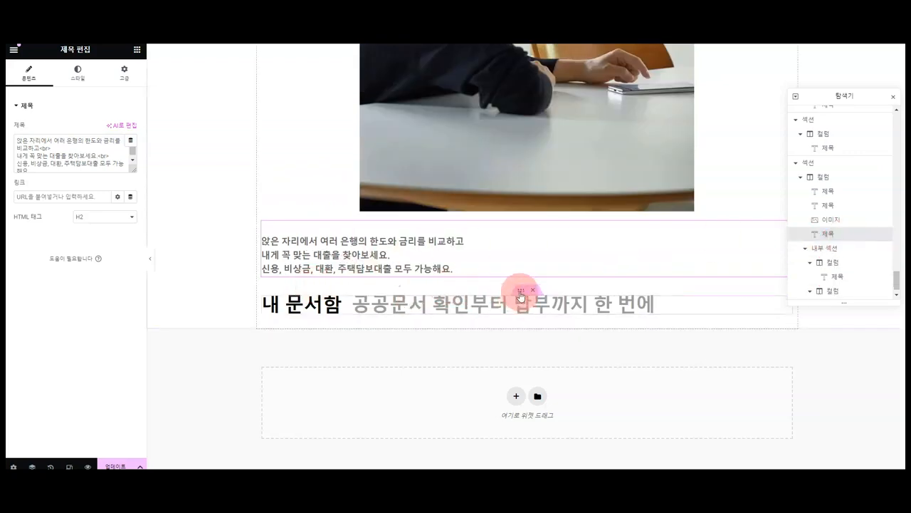
pyautogui.moveTo(521, 295); pyautogui.dragTo(515, 255)
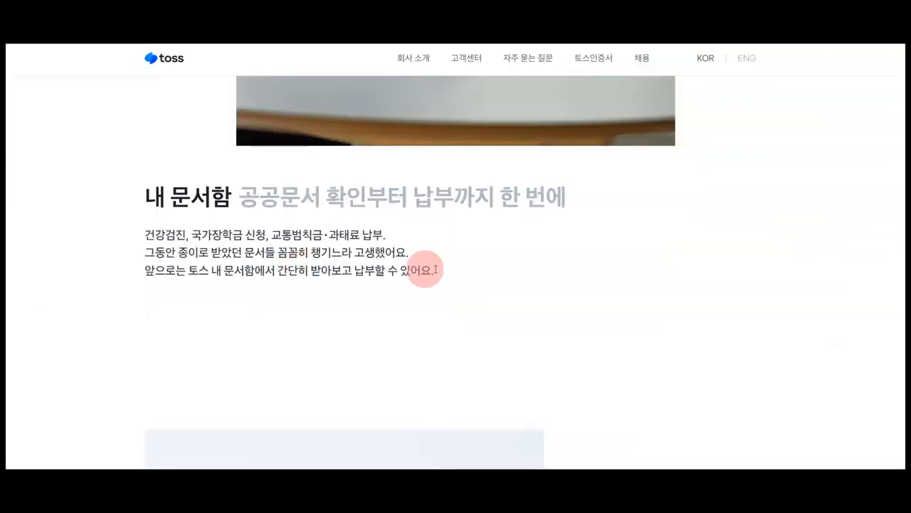
# Step: Replace the copied description with the three-sentence text under "내 문서함" on the original Toss page, beginning "건강검진, 국가장학금 신청"
pyautogui.moveTo(435, 270); pyautogui.dragTo(146, 238)
pyautogui.hotkey('ctrl', 'c')
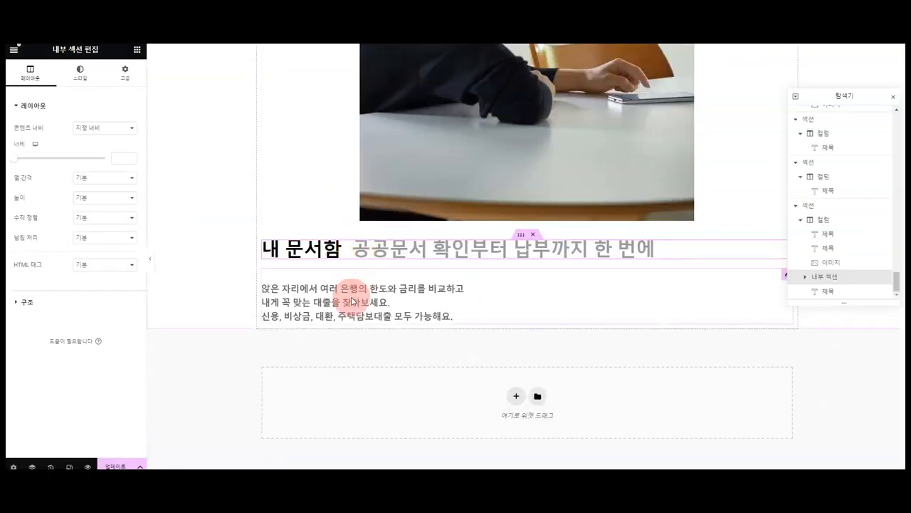
pyautogui.click(346, 285)
pyautogui.click(114, 158)
pyautogui.hotkey('ctrl', 'a')
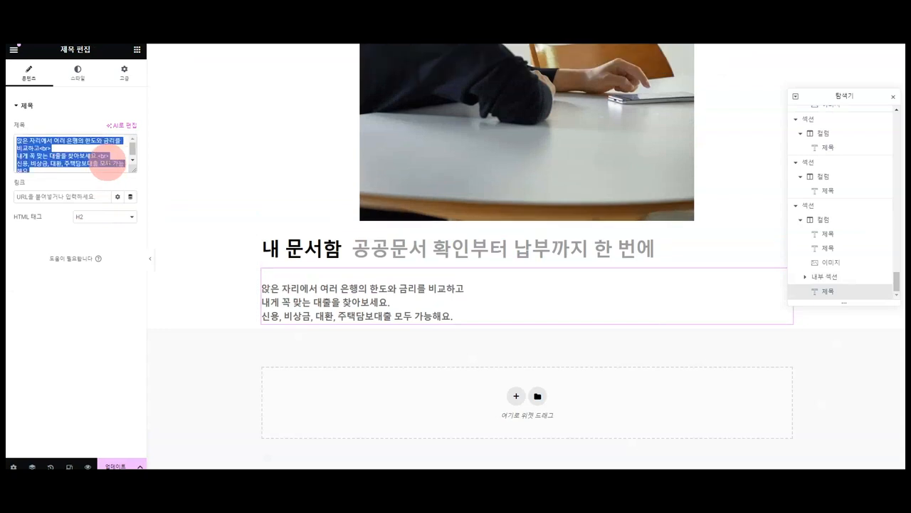
pyautogui.press('BackSpace')
pyautogui.hotkey('ctrl', 'v')
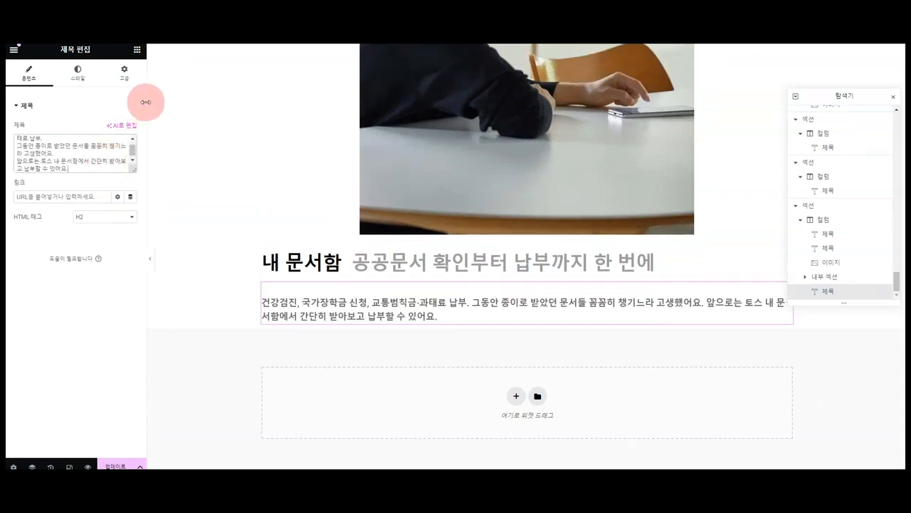
# Step: Insert <br> line breaks after the first two sentences of the "내 문서함" description so each sentence has its own line
pyautogui.moveTo(145, 101); pyautogui.dragTo(236, 121)
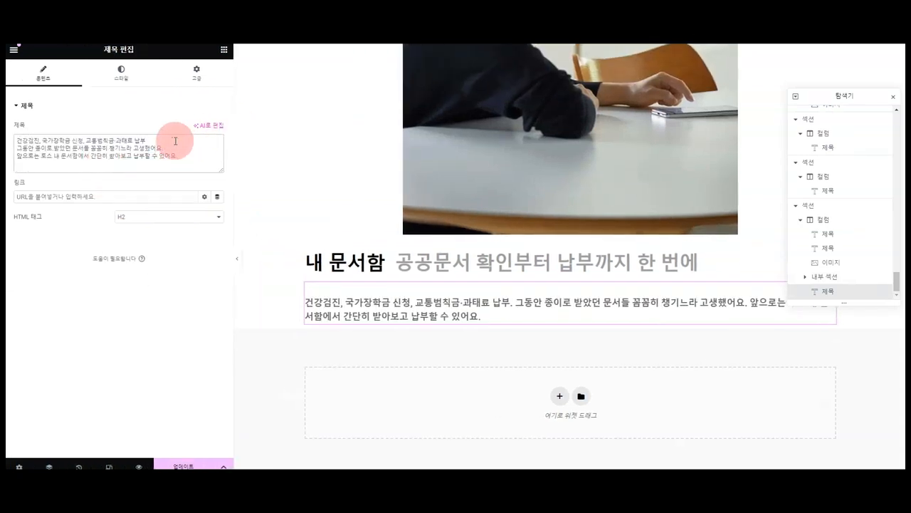
pyautogui.write('br>')
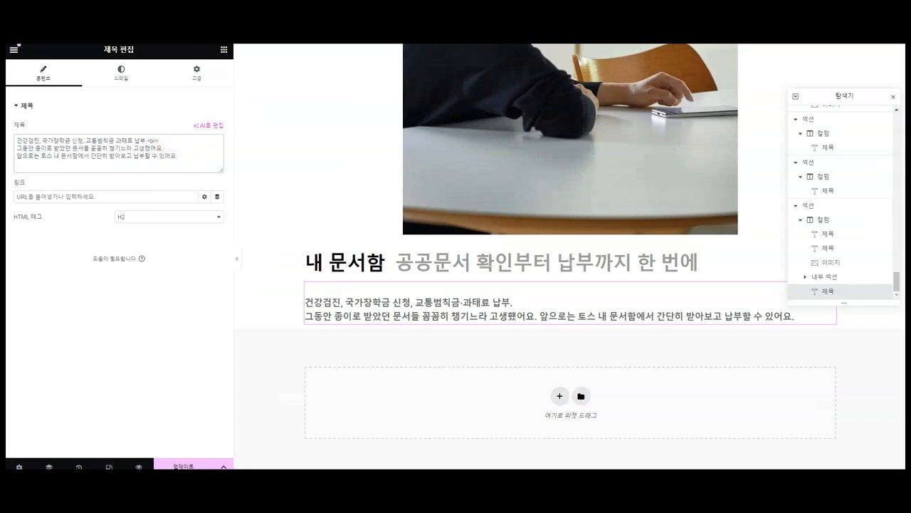
pyautogui.write('<b')
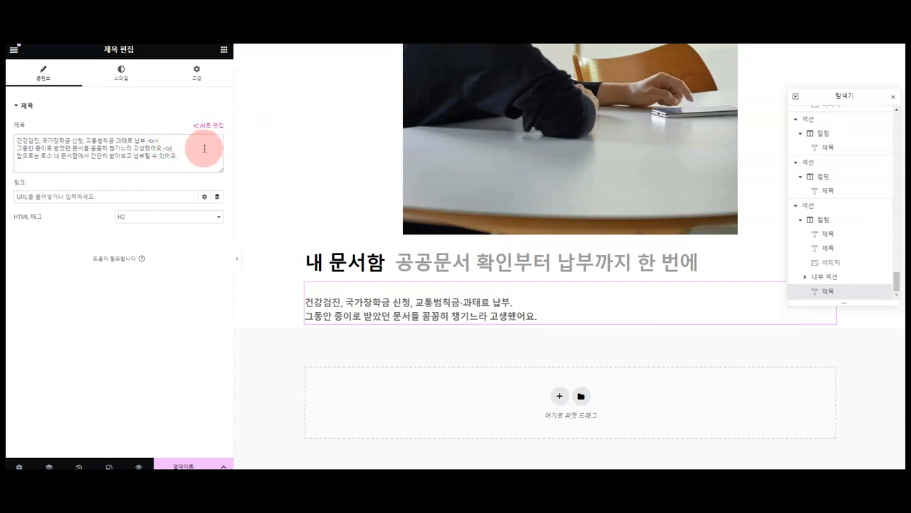
pyautogui.write('r>')
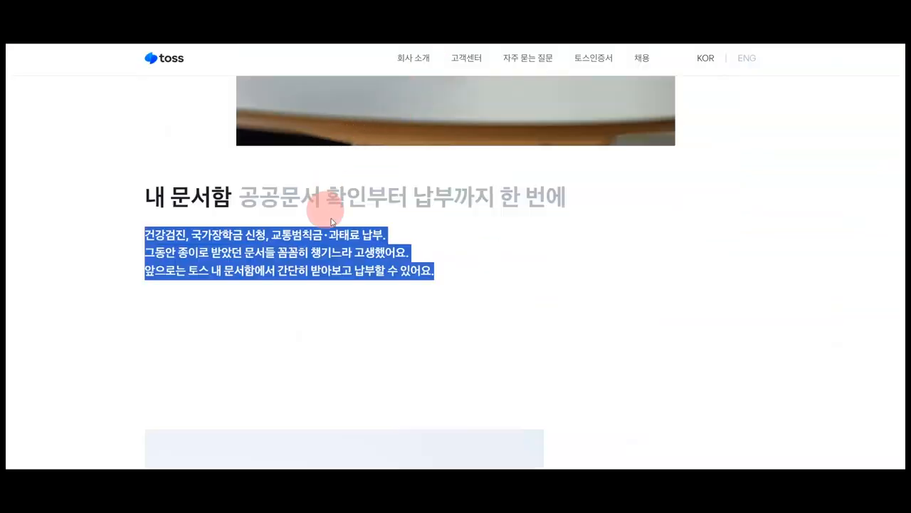
pyautogui.click(488, 260)
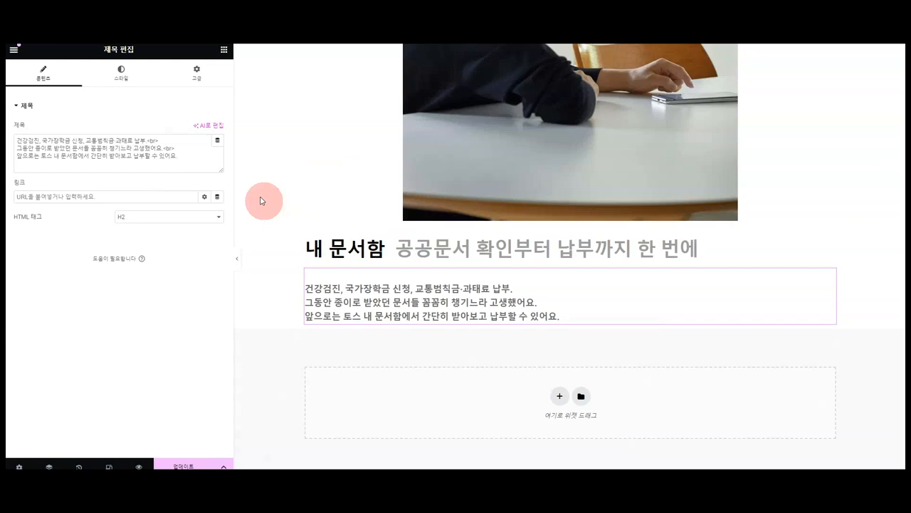
# Step: Set the top margin of the "내 문서함" description to 10 px
pyautogui.click(198, 74)
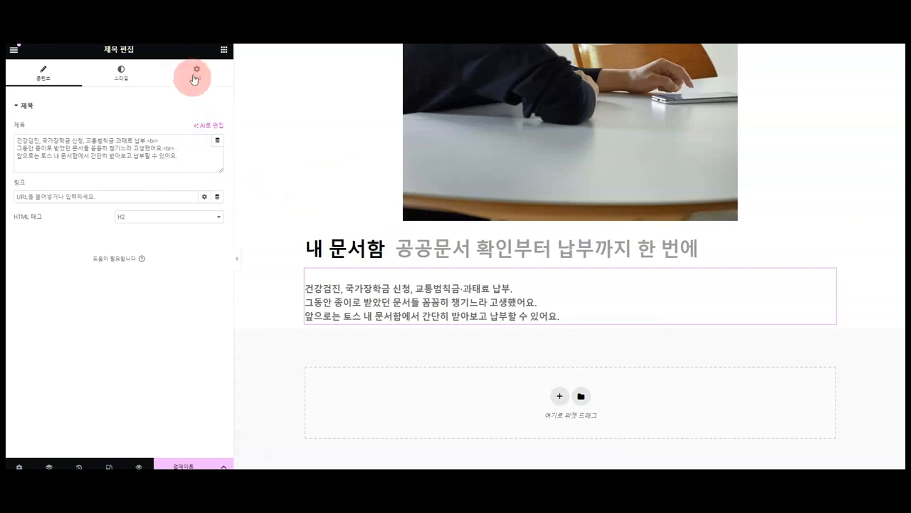
pyautogui.moveTo(57, 137); pyautogui.dragTo(9, 139)
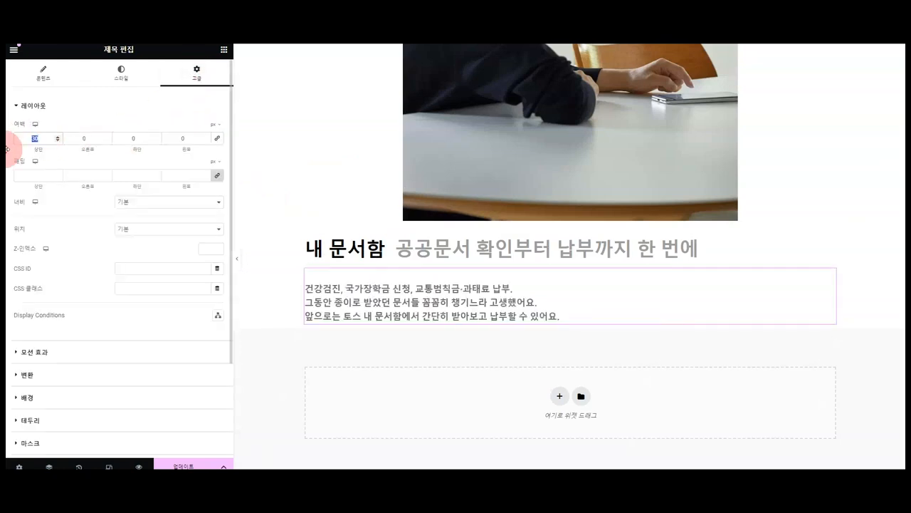
pyautogui.write('10')
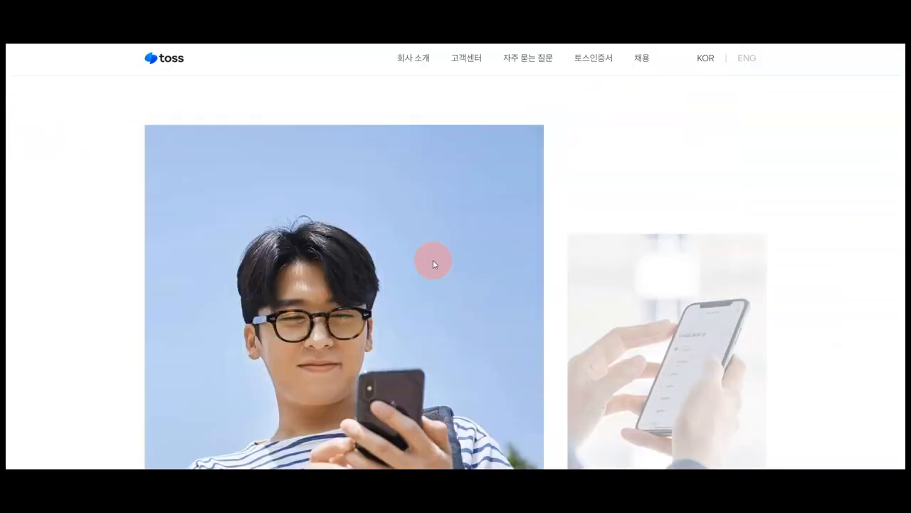
# Step: Examine the layout of the "보험" section on the original Toss page, including its two photos, headings and description
pyautogui.scroll(-2, 432, 260)
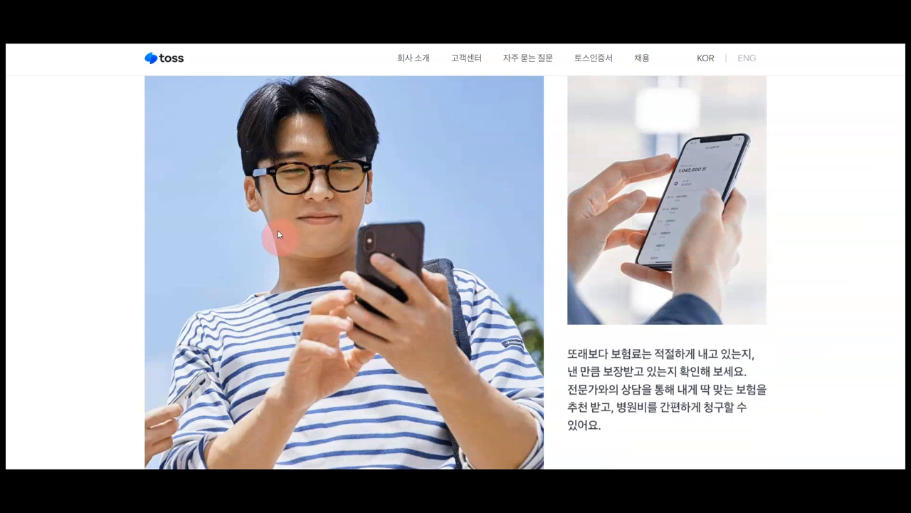
pyautogui.scroll(-3, 278, 235)
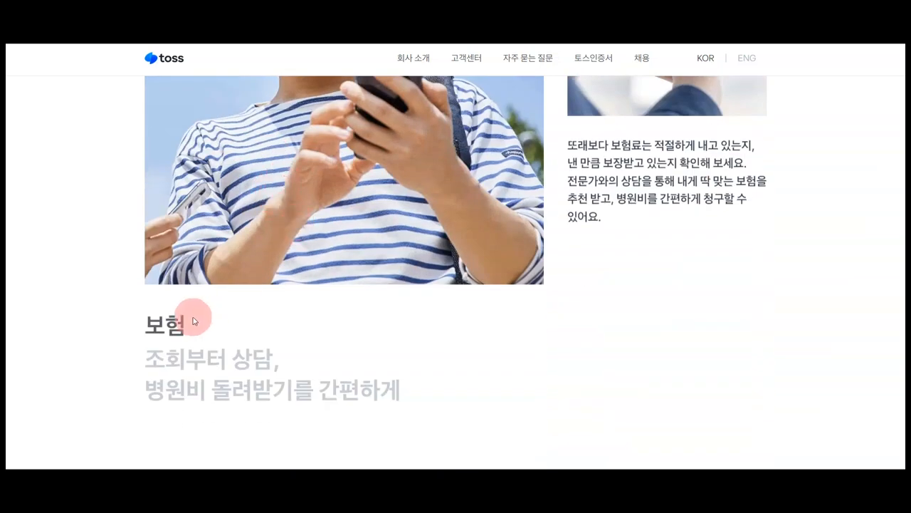
pyautogui.scroll(2, 591, 313)
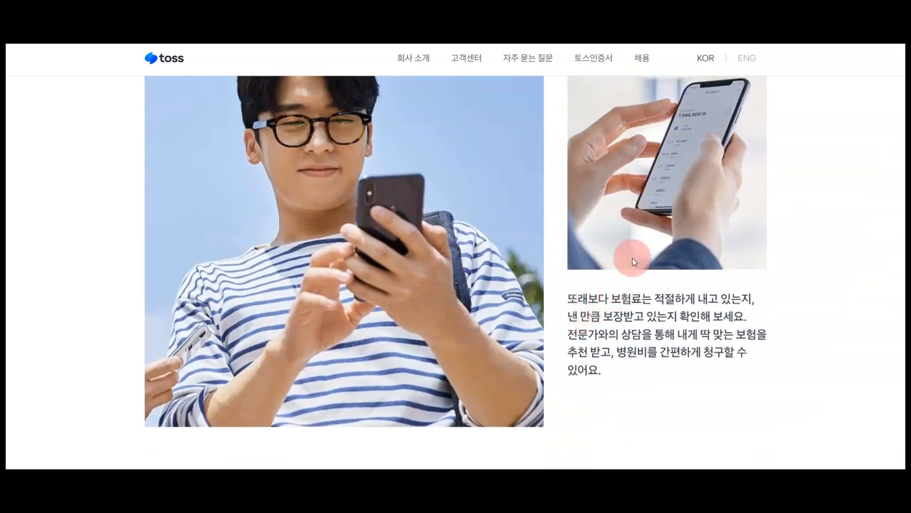
pyautogui.scroll(2, 632, 262)
pyautogui.scroll(4, 639, 408)
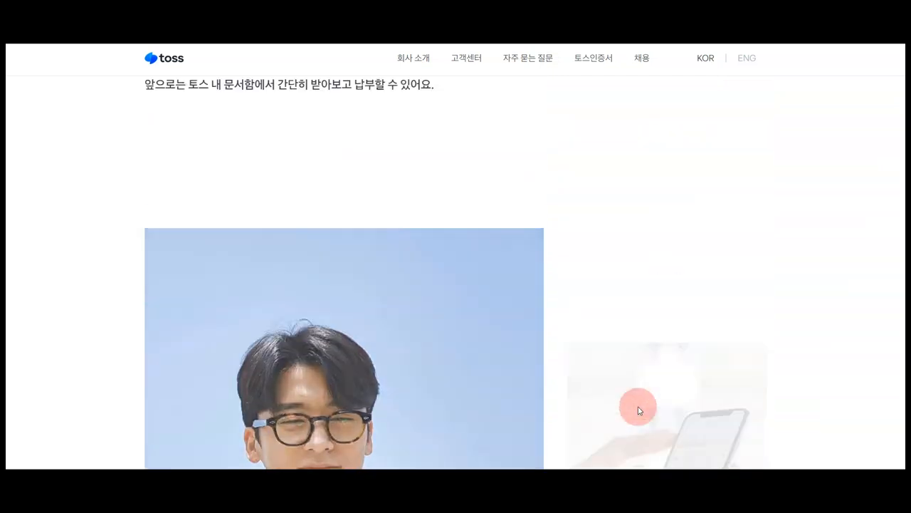
pyautogui.scroll(3, 369, 255)
pyautogui.scroll(-3, 242, 292)
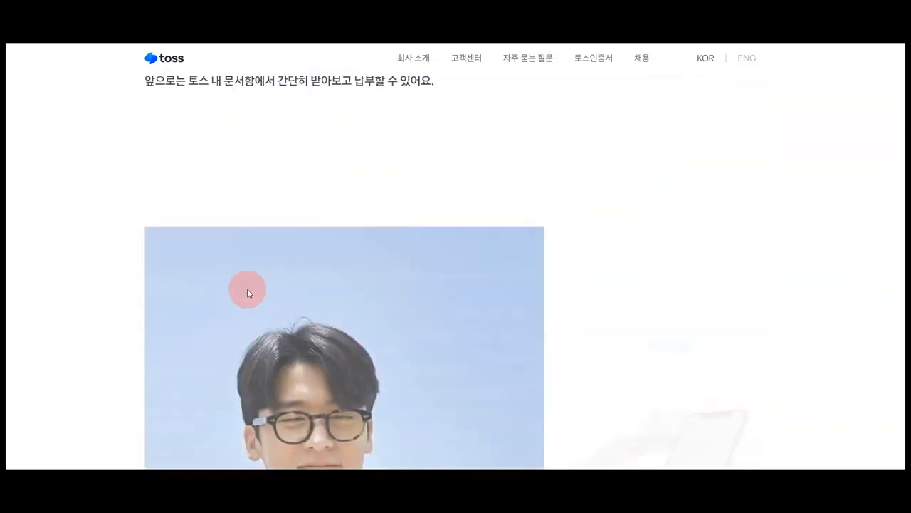
pyautogui.scroll(2, 249, 289)
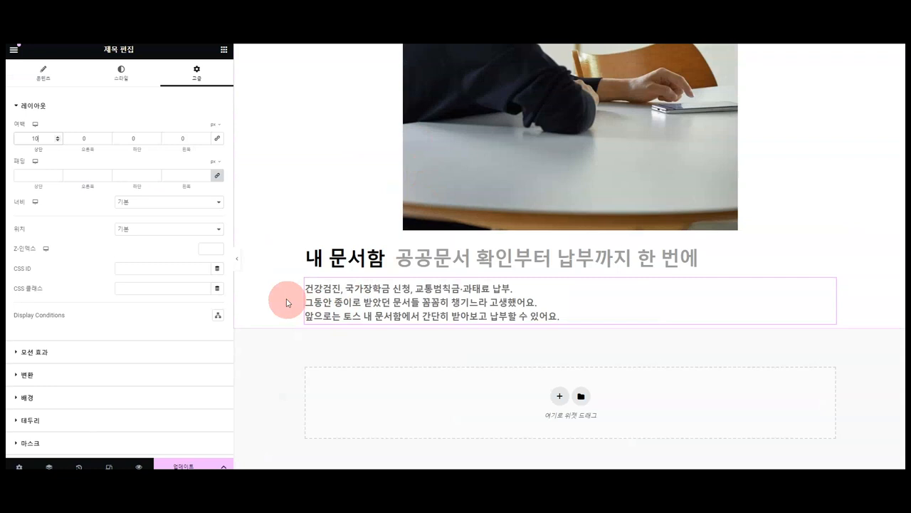
# Step: Set the bottom padding of the section containing "내 문서함" to 100 px
pyautogui.rightClick(281, 285)
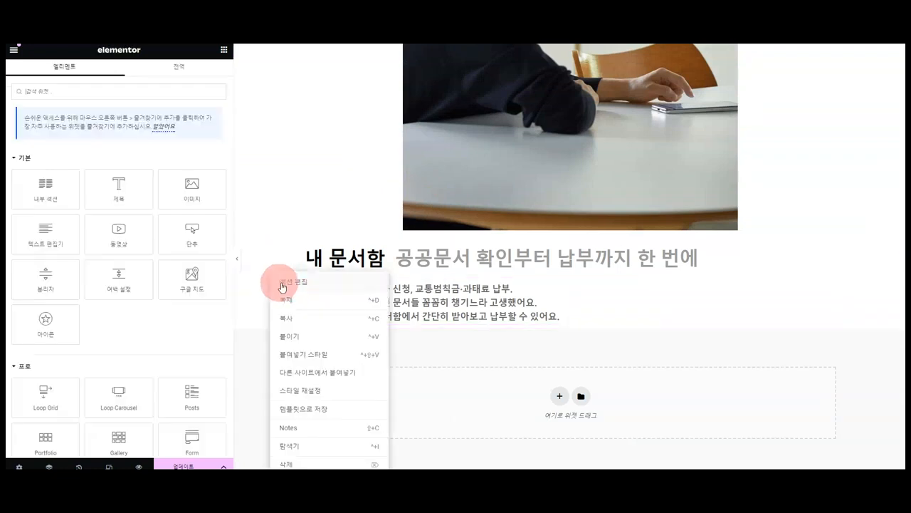
pyautogui.click(283, 283)
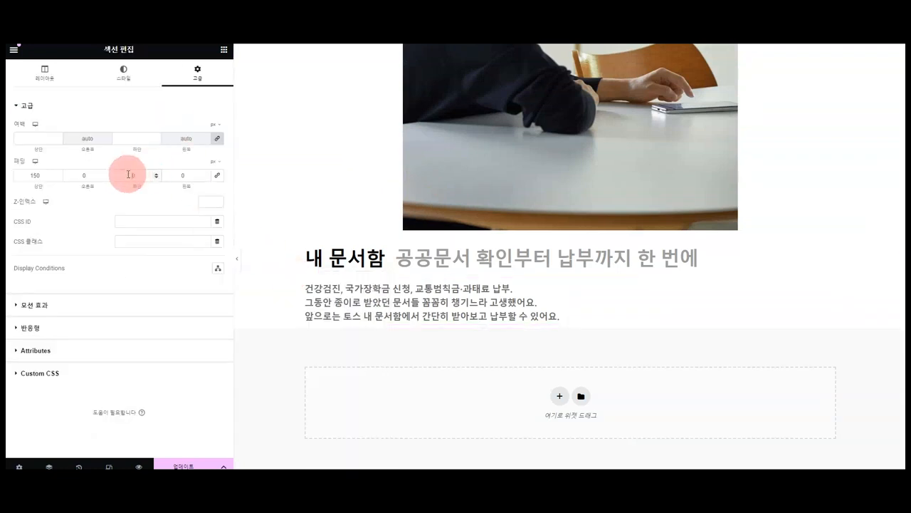
pyautogui.scroll(-1, 533, 279)
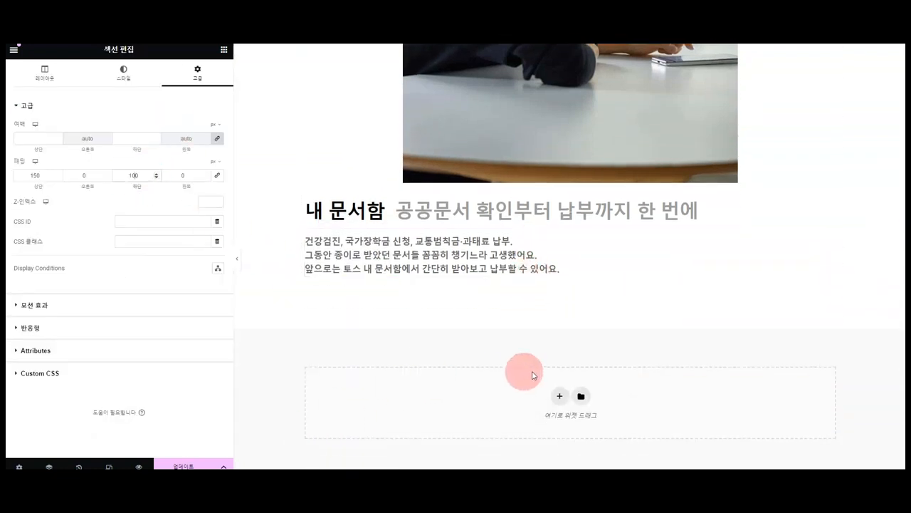
# Step: Add a single-column section below the "내 문서함" section, give it a white classic background, and add a second column
pyautogui.click(558, 394)
pyautogui.click(482, 421)
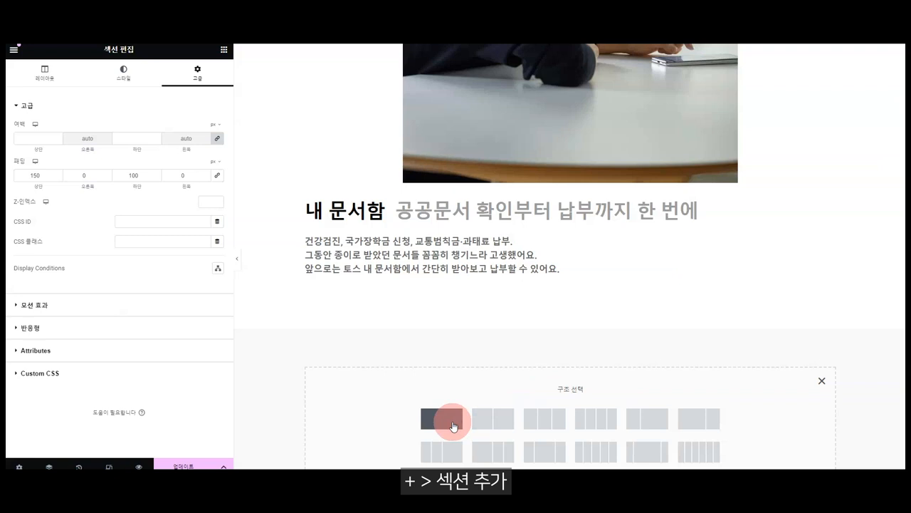
pyautogui.click(454, 426)
pyautogui.click(123, 72)
pyautogui.click(179, 148)
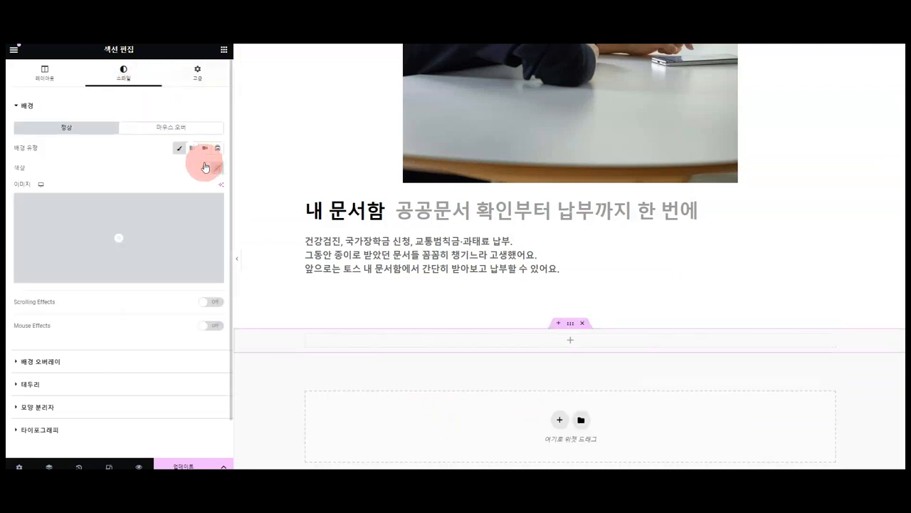
pyautogui.click(218, 169)
pyautogui.click(117, 165)
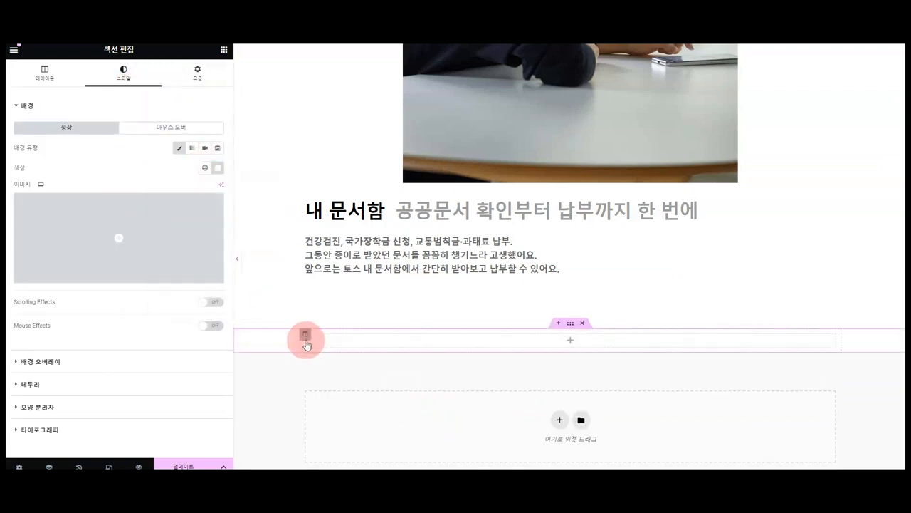
pyautogui.rightClick(307, 334)
pyautogui.click(358, 317)
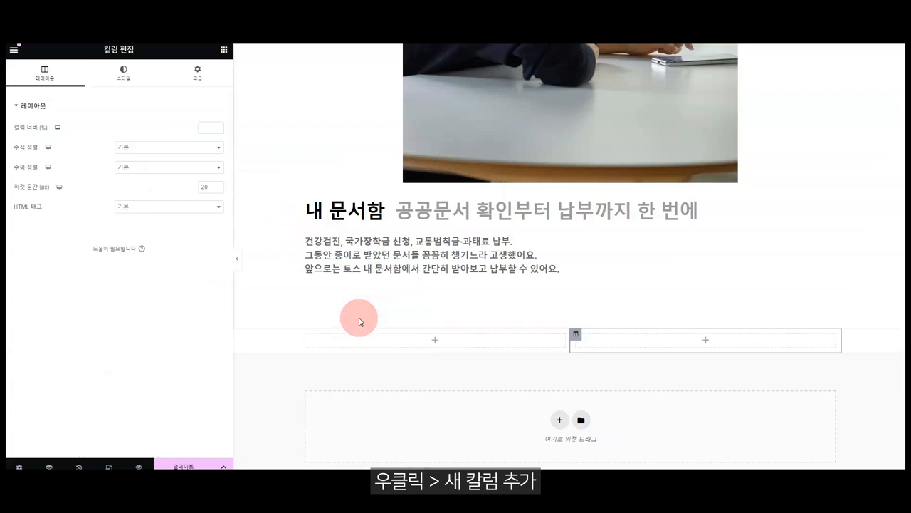
# Step: Add an Image widget to the new section's first column with the media library photo of the man wearing glasses
pyautogui.click(226, 52)
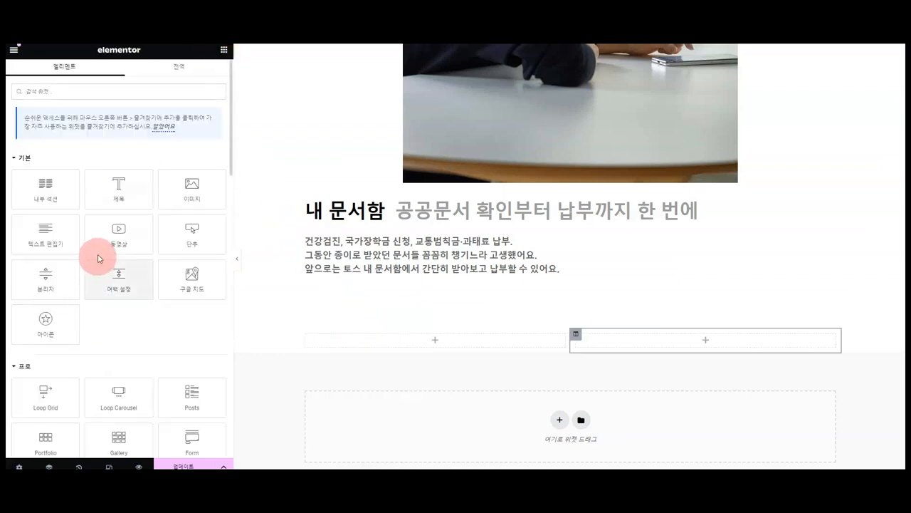
pyautogui.moveTo(210, 216); pyautogui.dragTo(364, 344)
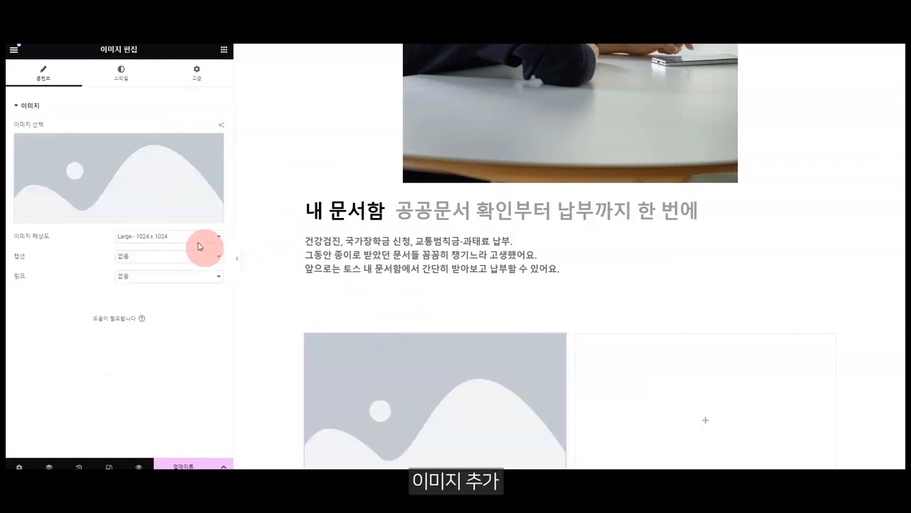
pyautogui.click(152, 188)
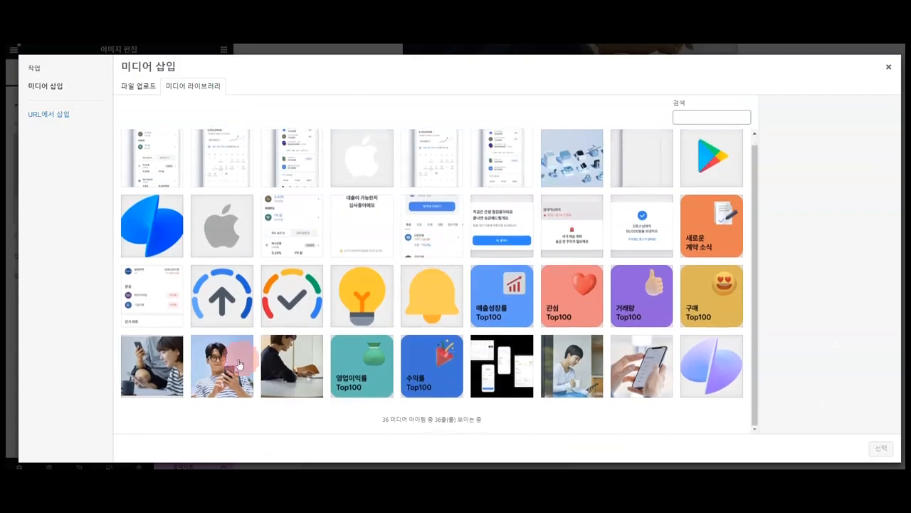
pyautogui.click(221, 366)
pyautogui.click(881, 450)
pyautogui.scroll(-3, 561, 223)
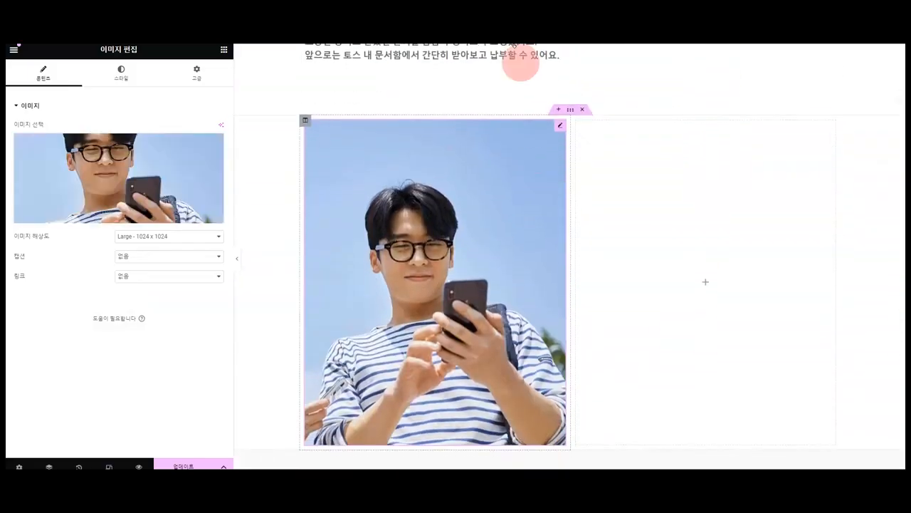
# Step: Duplicate the "토스로" heading and move the copy below the photo of the man in the new section
pyautogui.scroll(6, 346, 102)
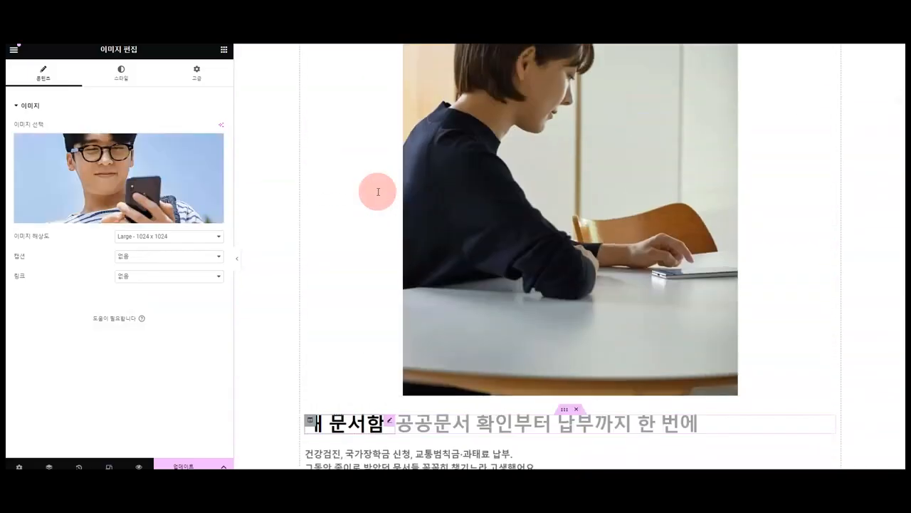
pyautogui.scroll(4, 378, 191)
pyautogui.rightClick(406, 178)
pyautogui.click(420, 204)
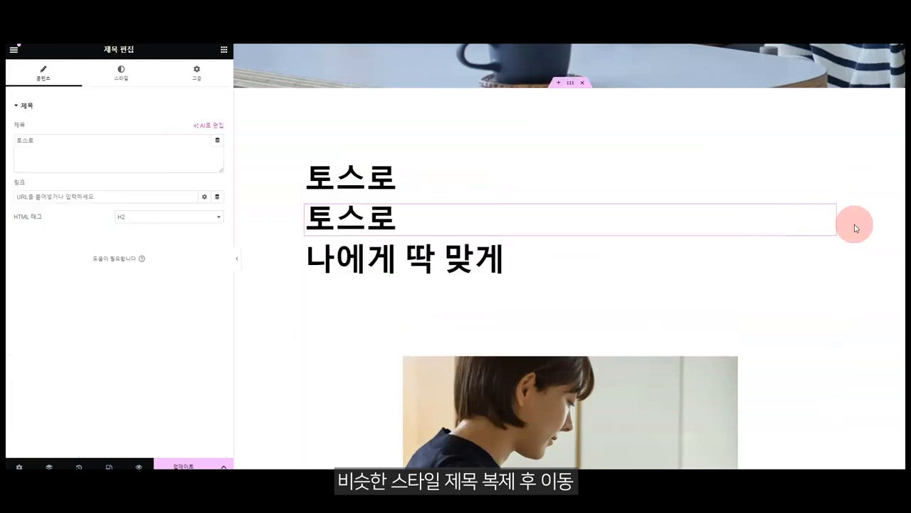
pyautogui.moveTo(830, 217); pyautogui.dragTo(474, 299)
pyautogui.scroll(-10, 776, 273)
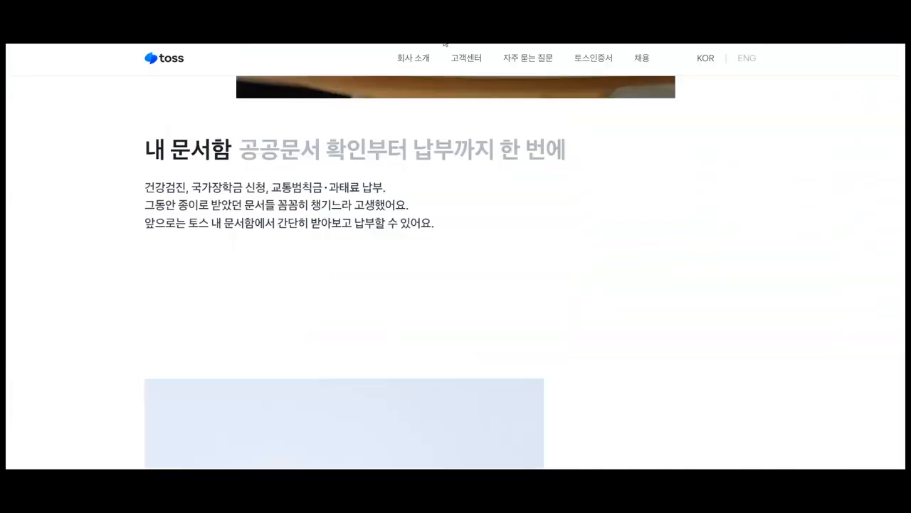
# Step: Replace the copied heading's text with "보험" from the original Toss page
pyautogui.scroll(-6, 371, 244)
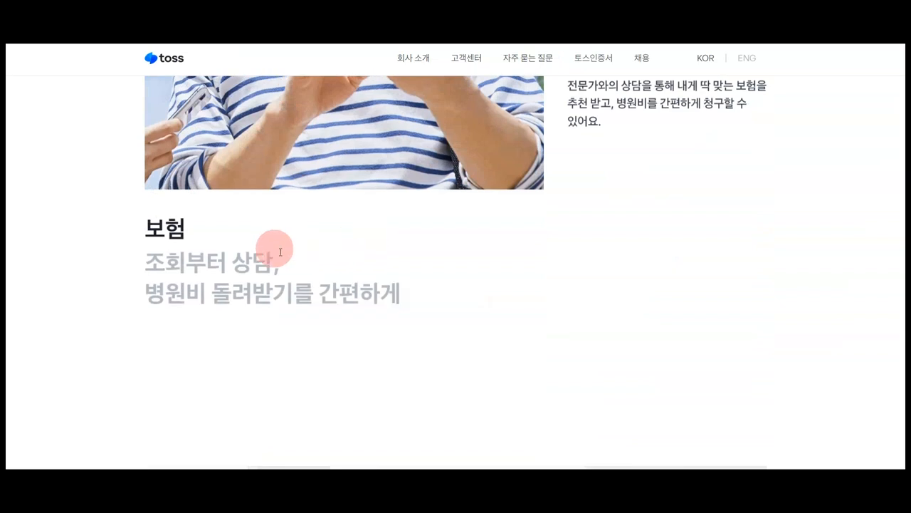
pyautogui.moveTo(179, 228); pyautogui.dragTo(122, 228)
pyautogui.hotkey('ctrl', 'c')
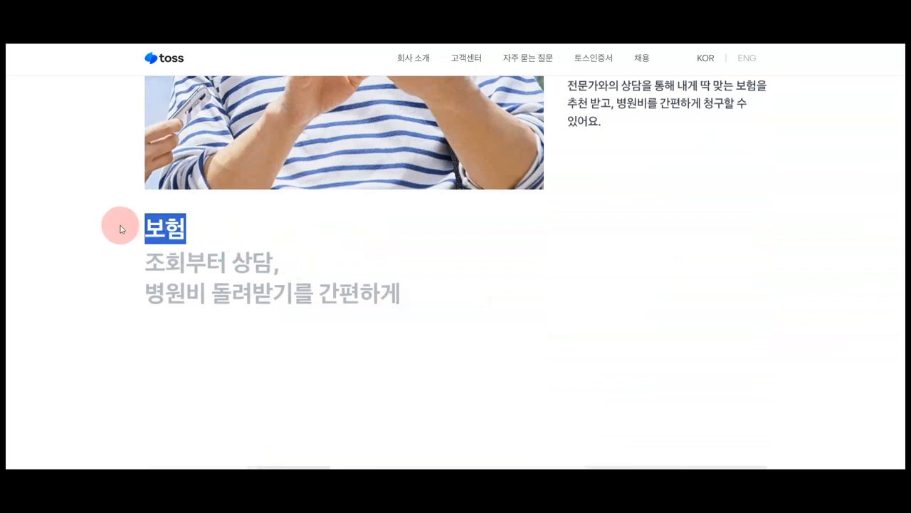
pyautogui.click(405, 45)
pyautogui.moveTo(142, 141); pyautogui.dragTo(10, 143)
pyautogui.hotkey('ctrl', 'v')
# Step: Duplicate the "보험" heading and change the copy's text to "조회부터 상담"
pyautogui.rightClick(369, 341)
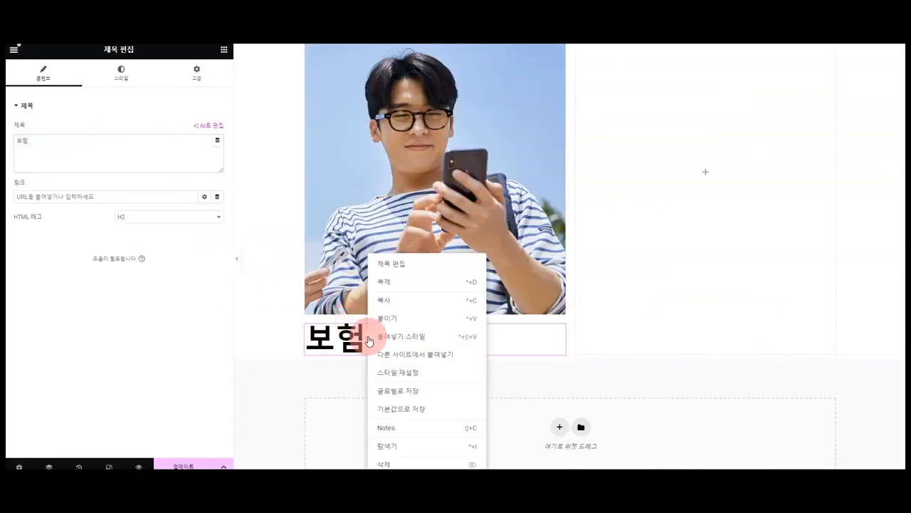
pyautogui.click(413, 282)
pyautogui.moveTo(124, 146); pyautogui.dragTo(7, 152)
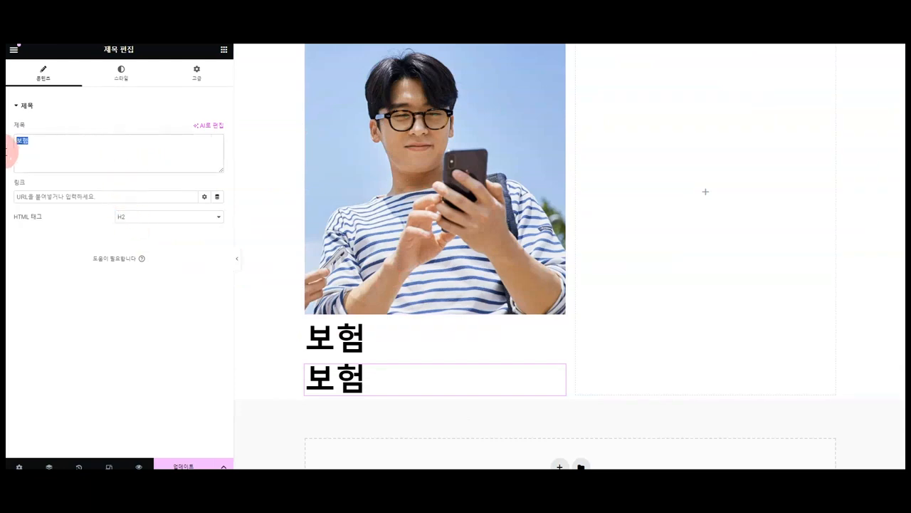
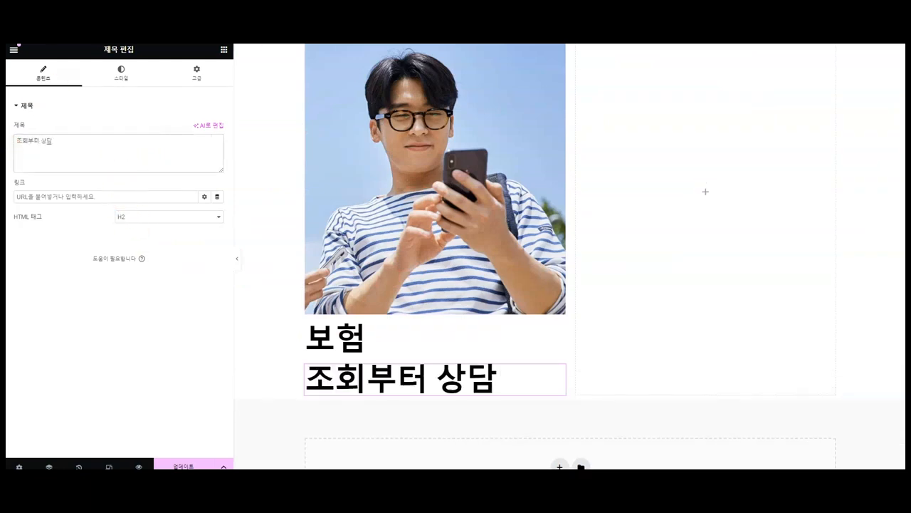
# Step: Duplicate the "조회부터 상담" heading and replace the copy's text with "병원비 돌려받기를 간편하게" copied from the original Toss page
pyautogui.hotkey('alt', 'Tab')
pyautogui.moveTo(401, 293); pyautogui.dragTo(144, 296)
pyautogui.hotkey('ctrl', 'c')
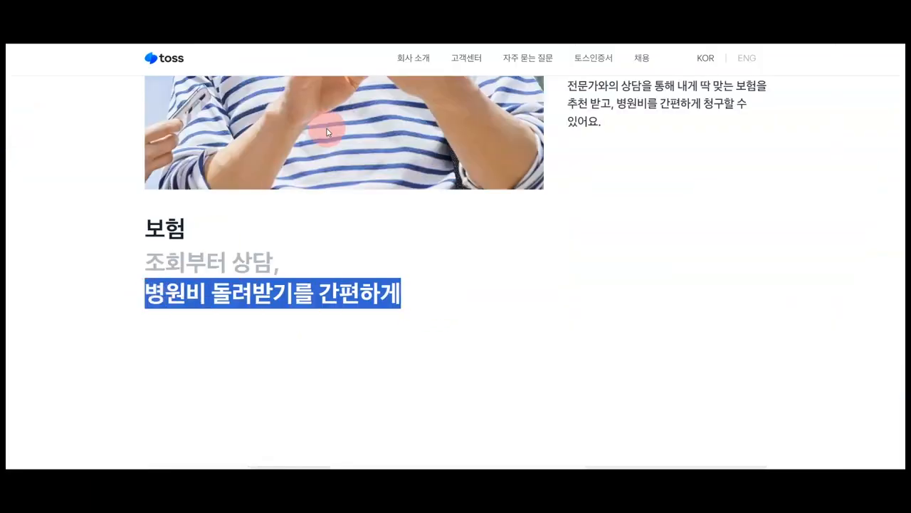
pyautogui.hotkey('alt', 'Tab')
pyautogui.rightClick(349, 377)
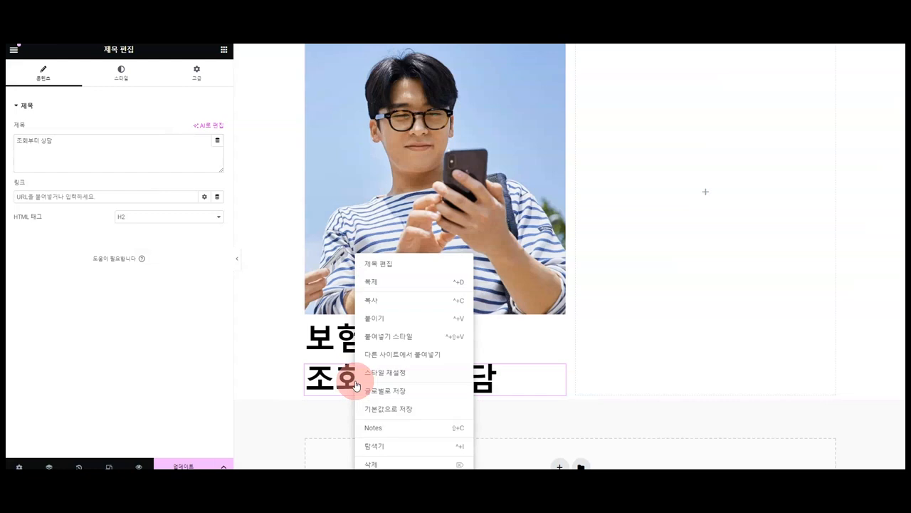
pyautogui.click(414, 287)
pyautogui.moveTo(121, 146); pyautogui.dragTo(10, 148)
pyautogui.hotkey('ctrl', 'v')
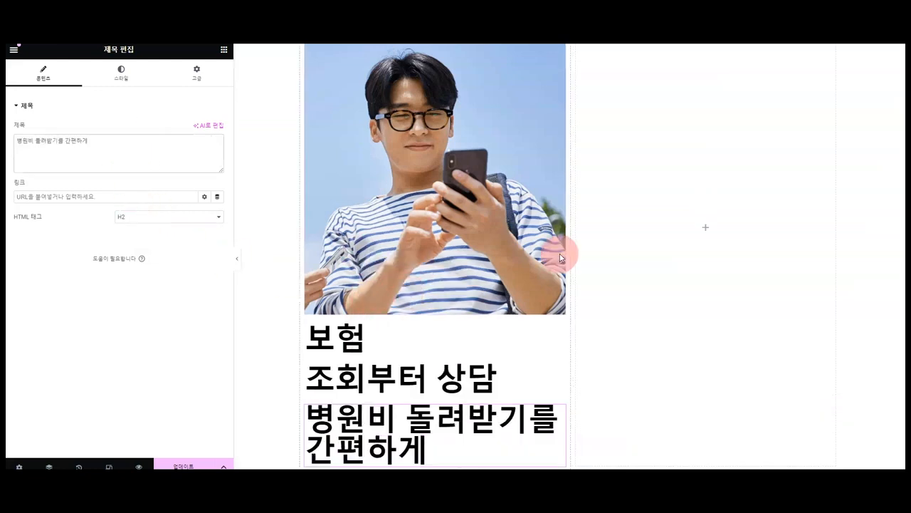
# Step: Compare the column proportions with the original Toss page and widen the section's first column to about 63%
pyautogui.hotkey('alt', 'Tab')
pyautogui.scroll(5, 542, 185)
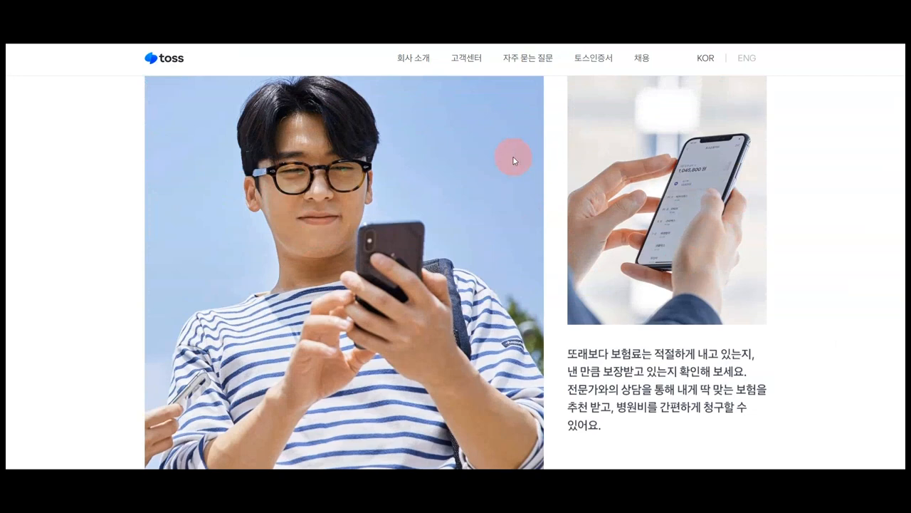
pyautogui.hotkey('alt', 'Tab')
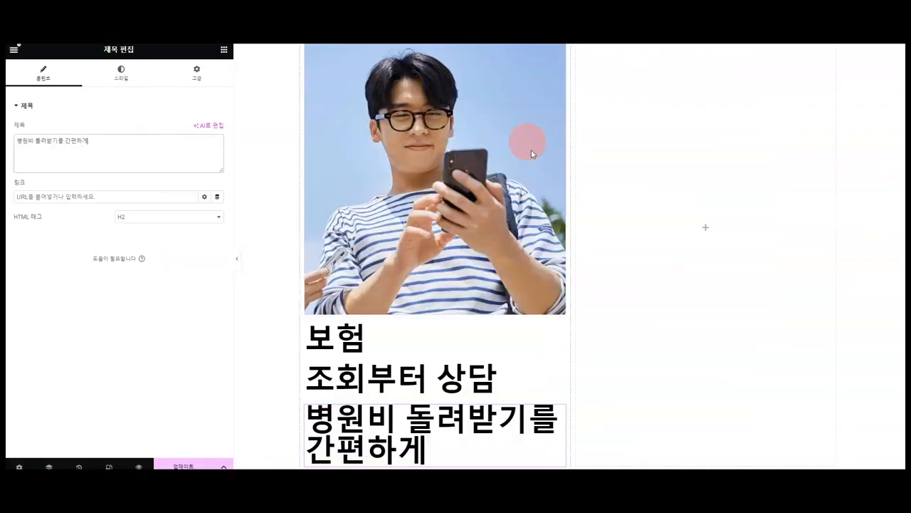
pyautogui.scroll(3, 573, 182)
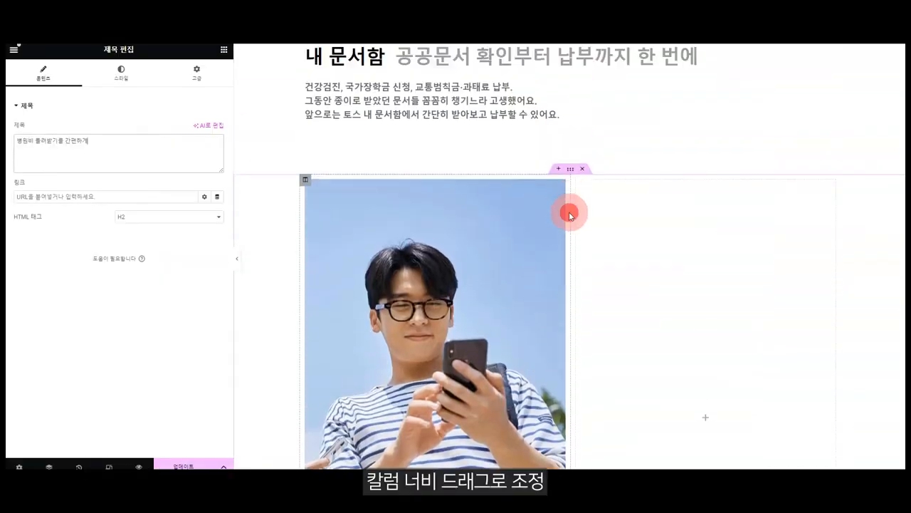
pyautogui.moveTo(570, 212); pyautogui.dragTo(641, 220)
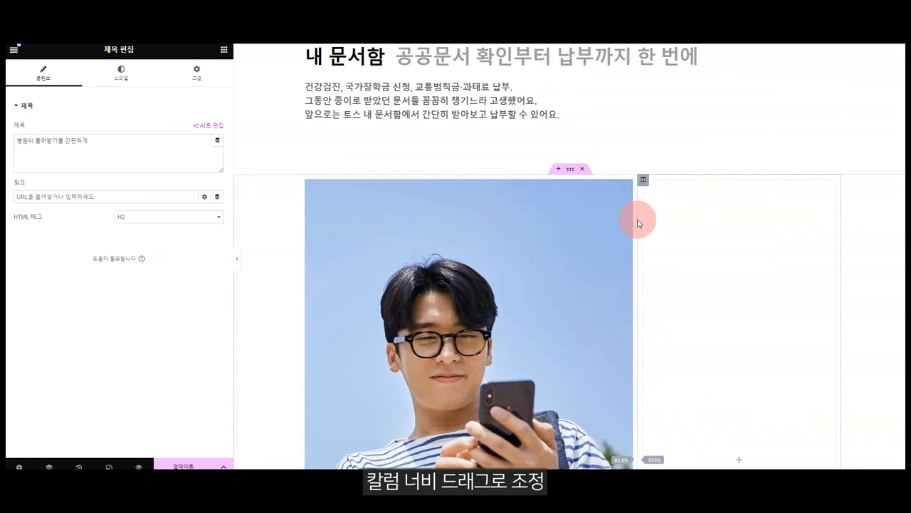
# Step: Set the font size of the "보험" heading below the man's photo to 45 px
pyautogui.scroll(-4, 610, 216)
pyautogui.click(354, 279)
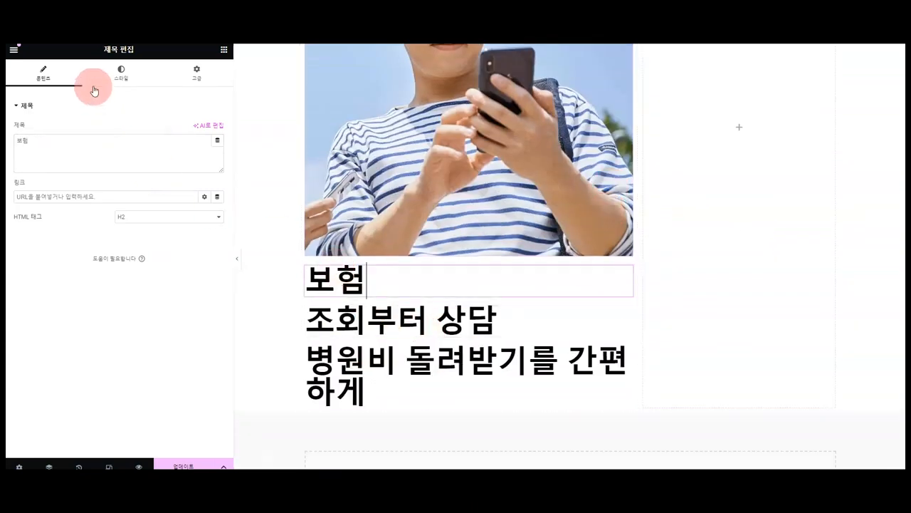
pyautogui.click(142, 79)
pyautogui.click(218, 168)
pyautogui.click(189, 239)
pyautogui.click(87, 244)
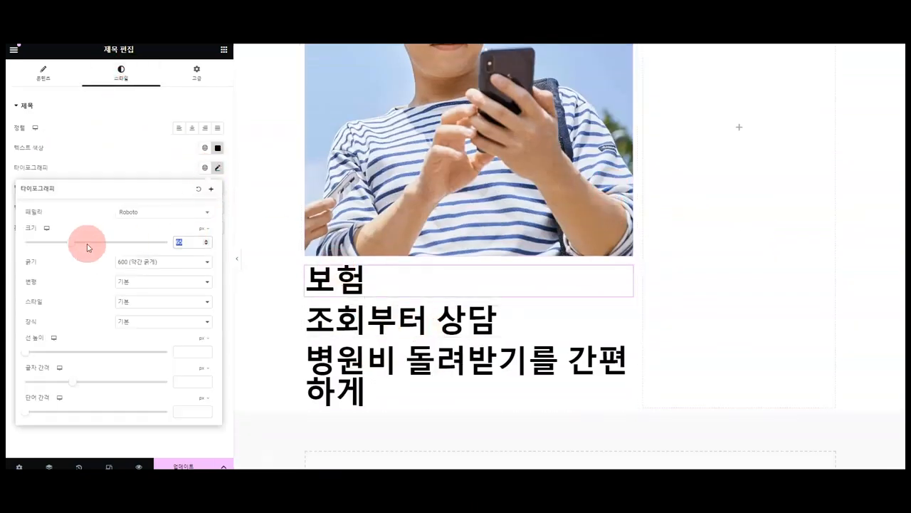
pyautogui.write('45')
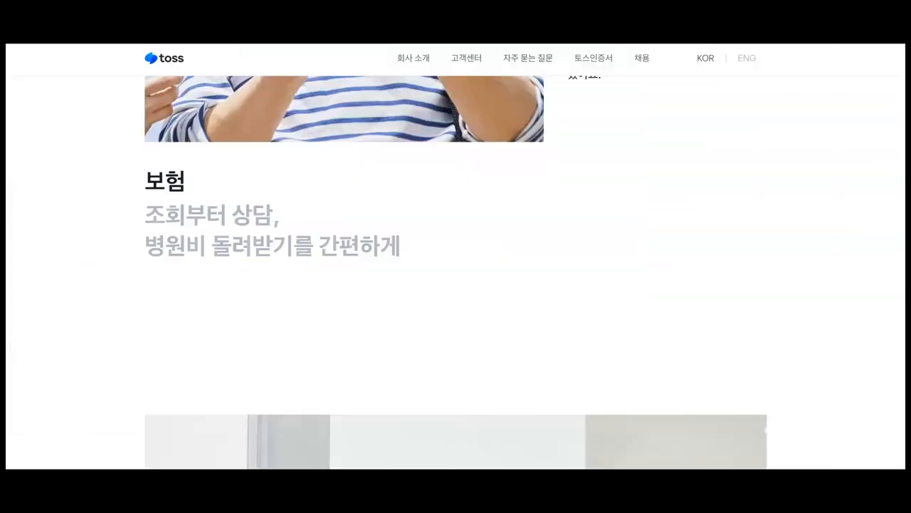
# Step: Reduce the "조회부터 상담" heading to the "보험" heading's size, color it grey, and paste its style onto the "병원비 돌려받기를 간편하게" heading
pyautogui.click(123, 74)
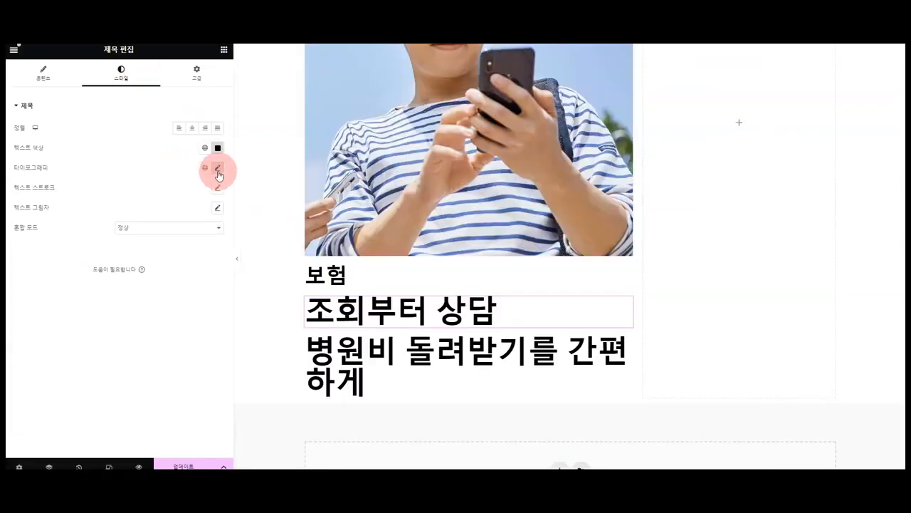
pyautogui.click(218, 171)
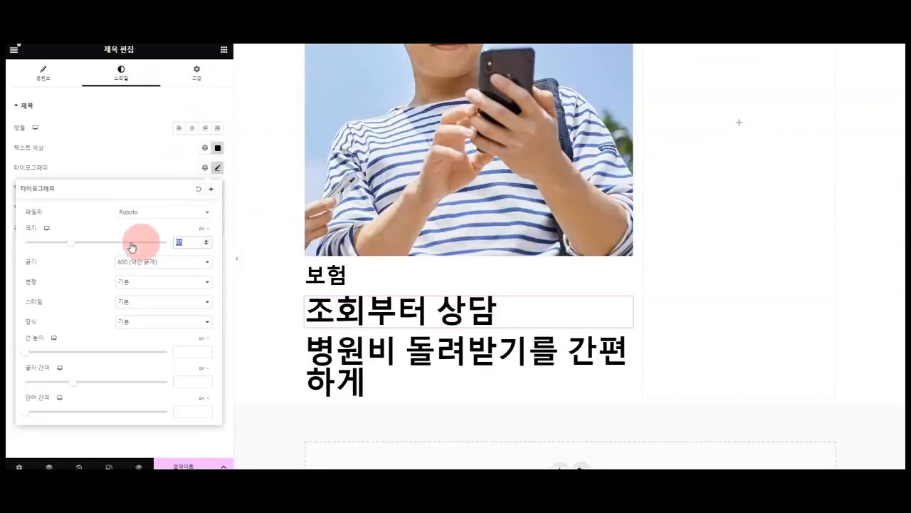
pyautogui.moveTo(133, 242); pyautogui.dragTo(92, 244)
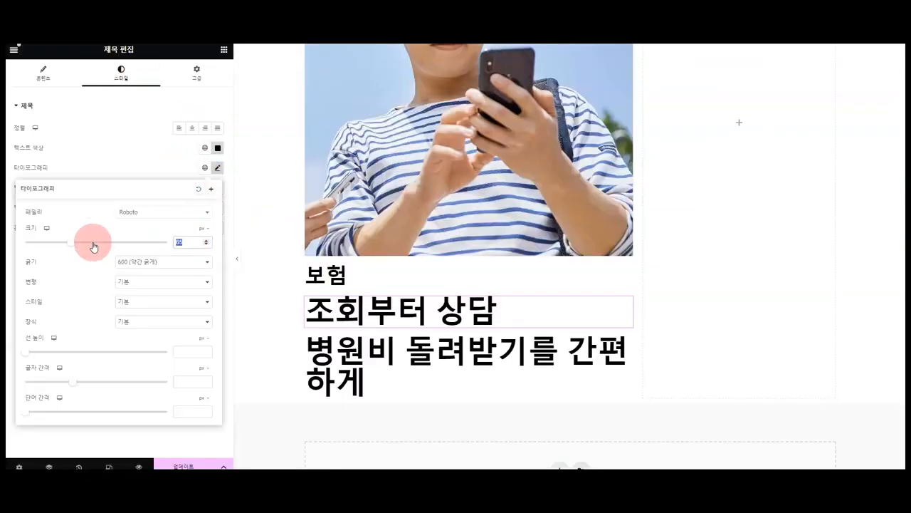
pyautogui.click(217, 147)
pyautogui.moveTo(175, 216); pyautogui.dragTo(143, 228)
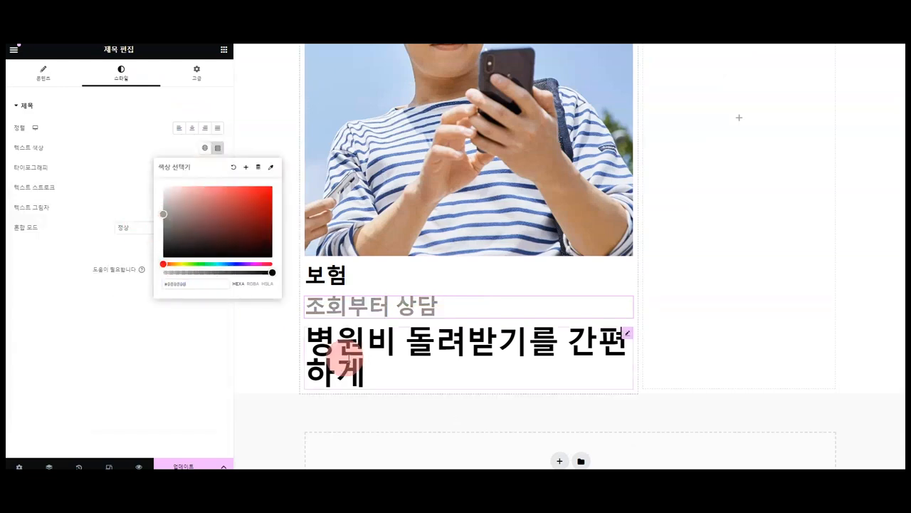
pyautogui.rightClick(346, 356)
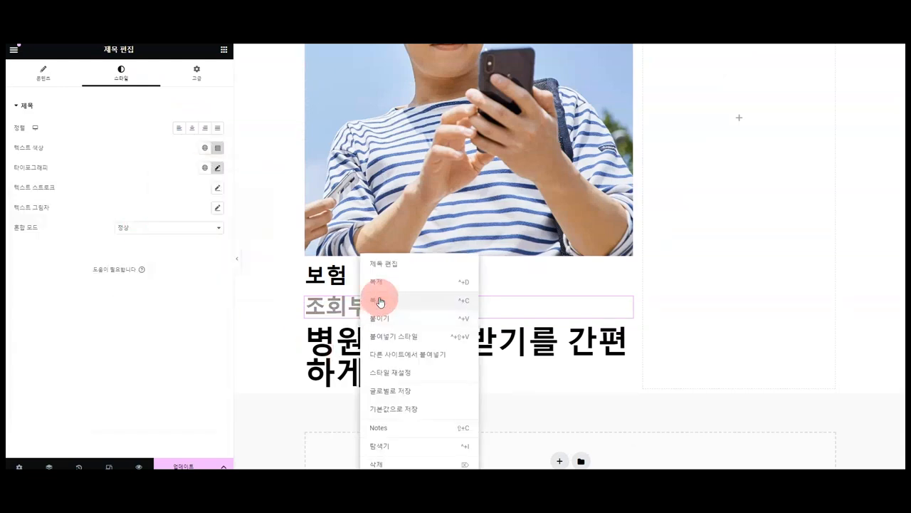
pyautogui.click(415, 337)
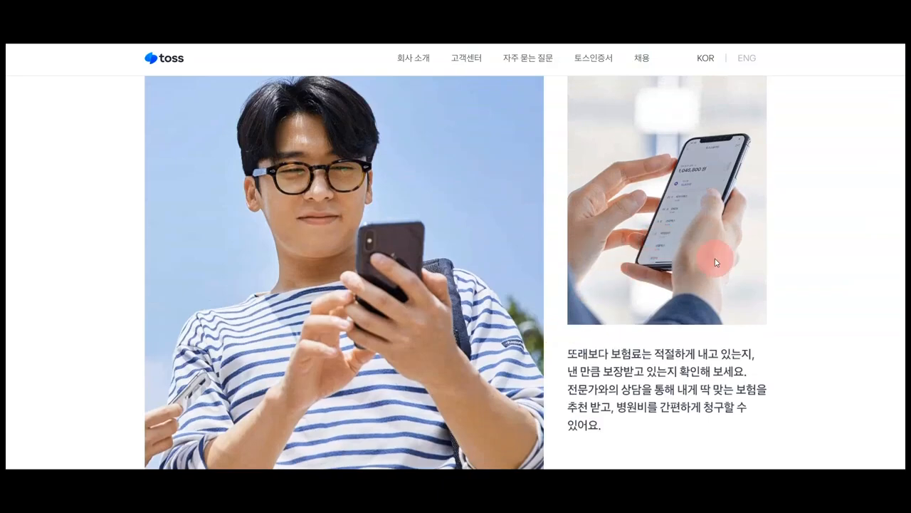
# Step: Add an Image widget to the section's second column with the media library photo section2_2_insu_02.jpg of hands holding a phone
pyautogui.scroll(-3, 716, 262)
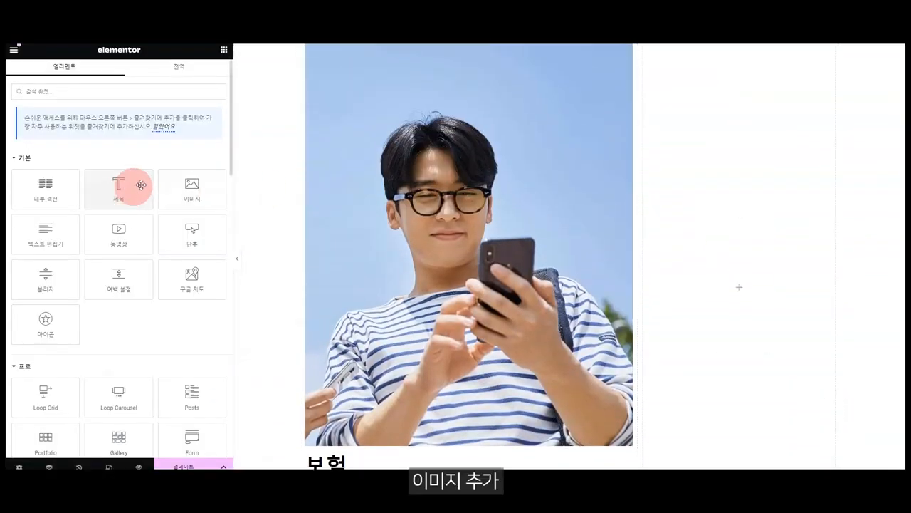
pyautogui.moveTo(192, 186); pyautogui.dragTo(692, 190)
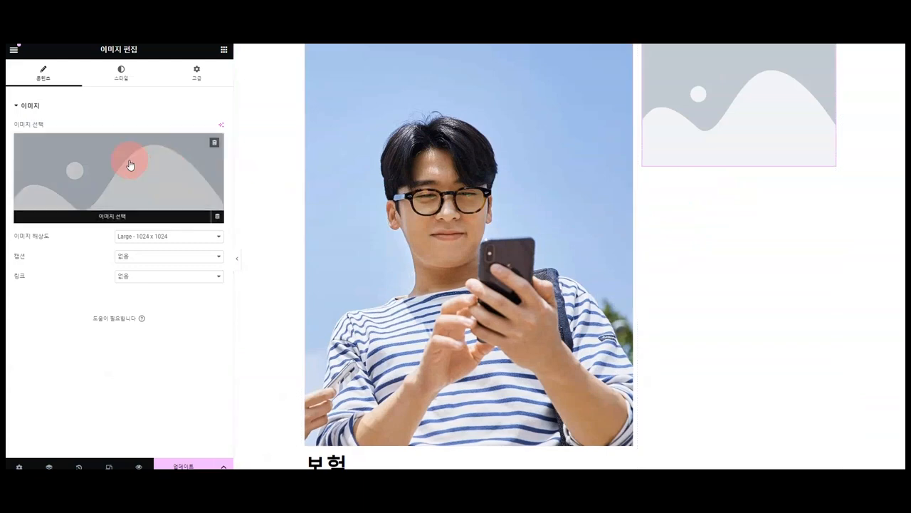
pyautogui.click(131, 165)
pyautogui.click(631, 377)
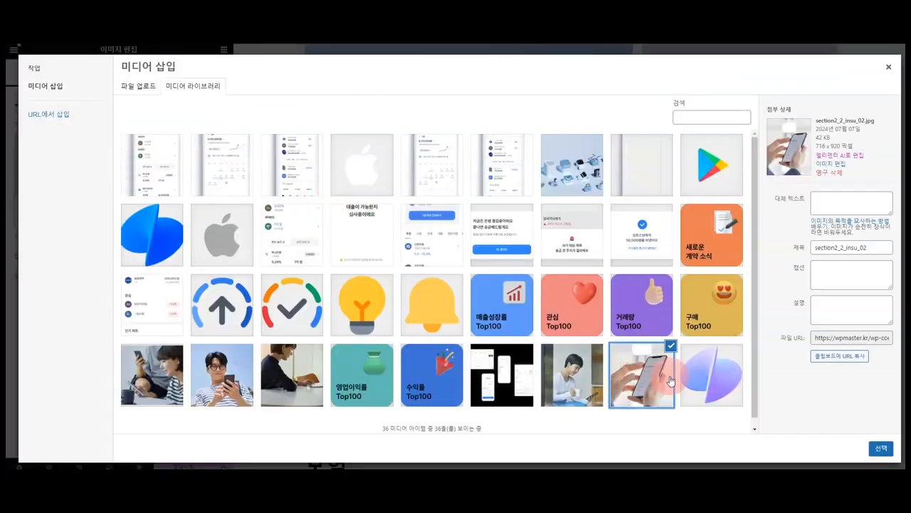
pyautogui.click(881, 449)
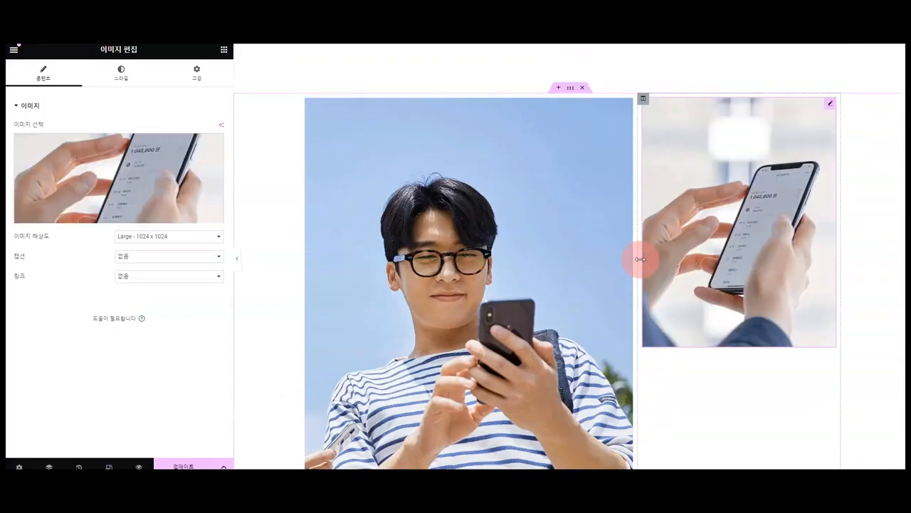
# Step: Add a Heading widget to the second column with the phone photo
pyautogui.scroll(1, 427, 214)
pyautogui.click(223, 51)
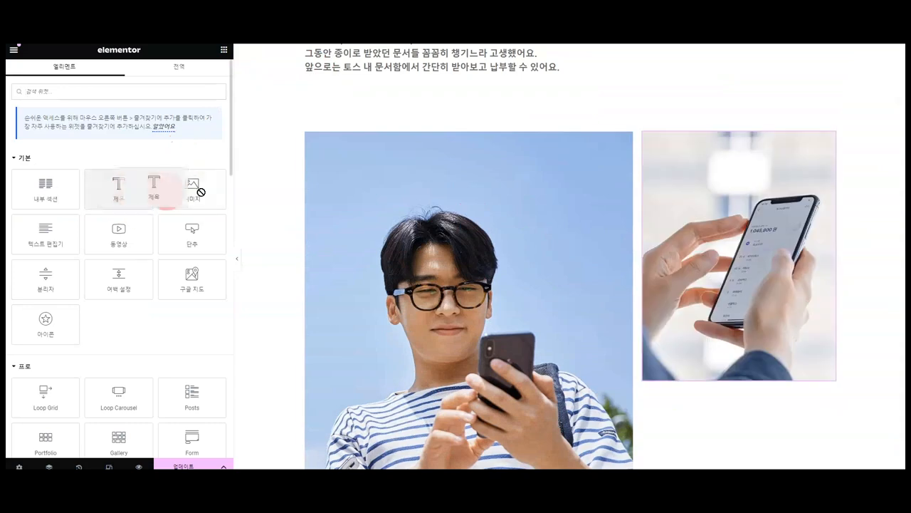
# Step: Add a heading (제목) below the hand-held phone image, with the "또래보다 보험료는 적절하게 내고 있는지…" text copied from the toss page
pyautogui.moveTo(118, 186); pyautogui.dragTo(678, 384)
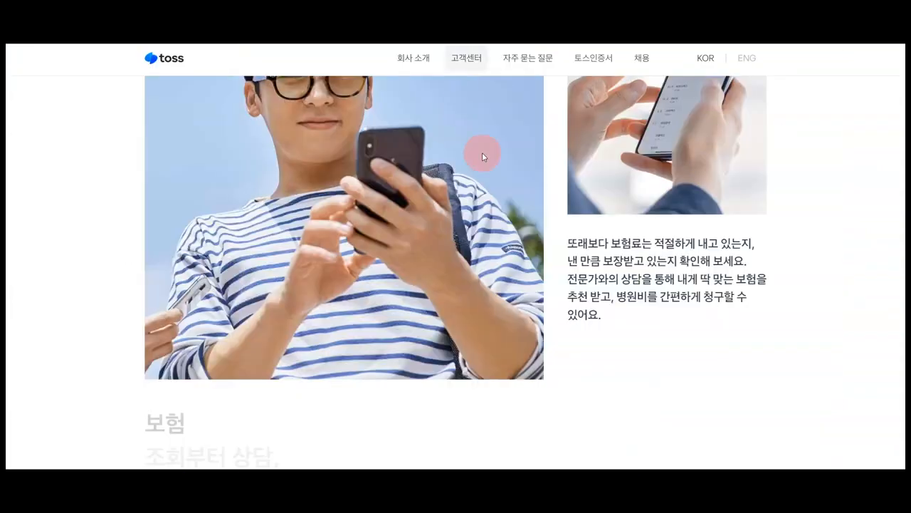
pyautogui.tripleClick(599, 296)
pyautogui.hotkey('ctrl', 'c')
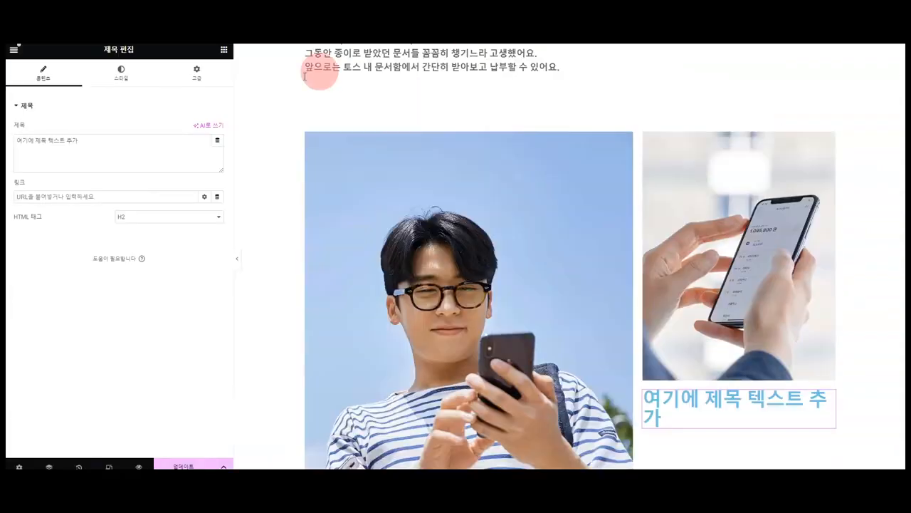
pyautogui.click(55, 147)
pyautogui.hotkey('ctrl', 'a')
pyautogui.hotkey('ctrl', 'v')
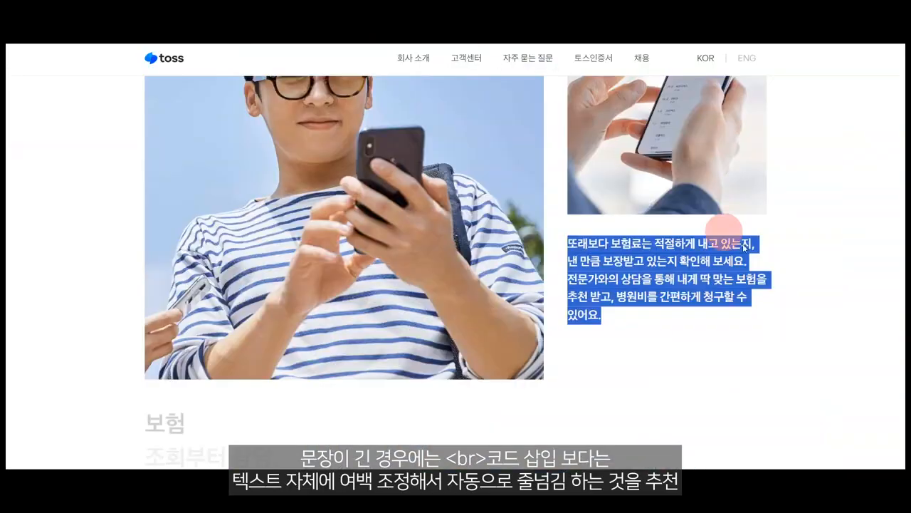
# Step: Examine how the toss reference page positions the phone image and its description text beside the large photo
pyautogui.click(800, 275)
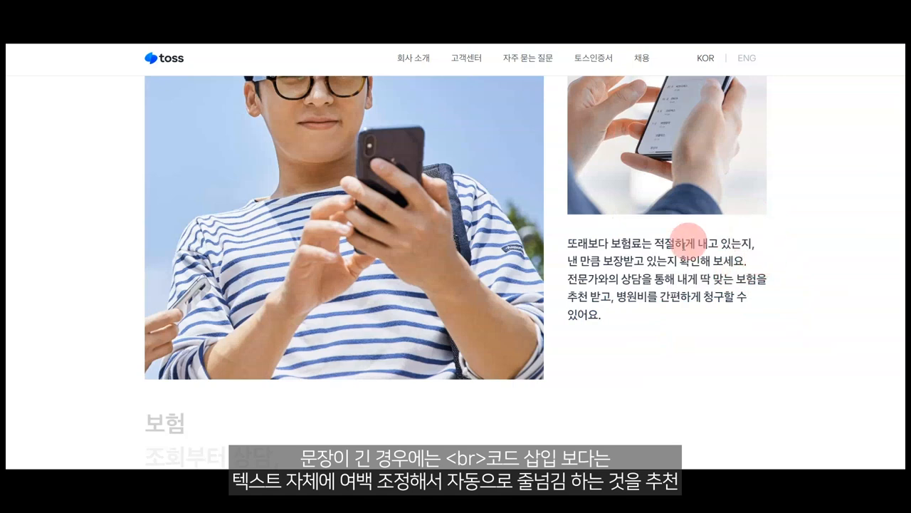
pyautogui.scroll(3, 672, 190)
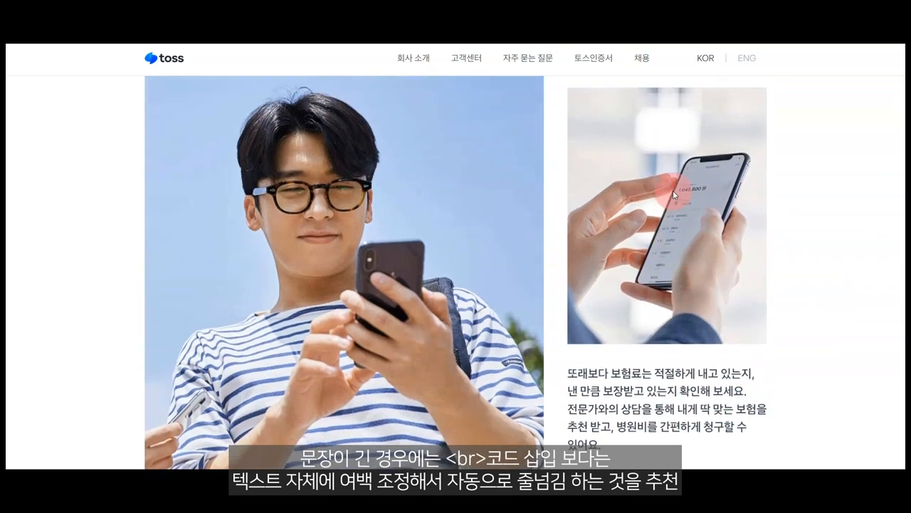
pyautogui.scroll(-3, 620, 301)
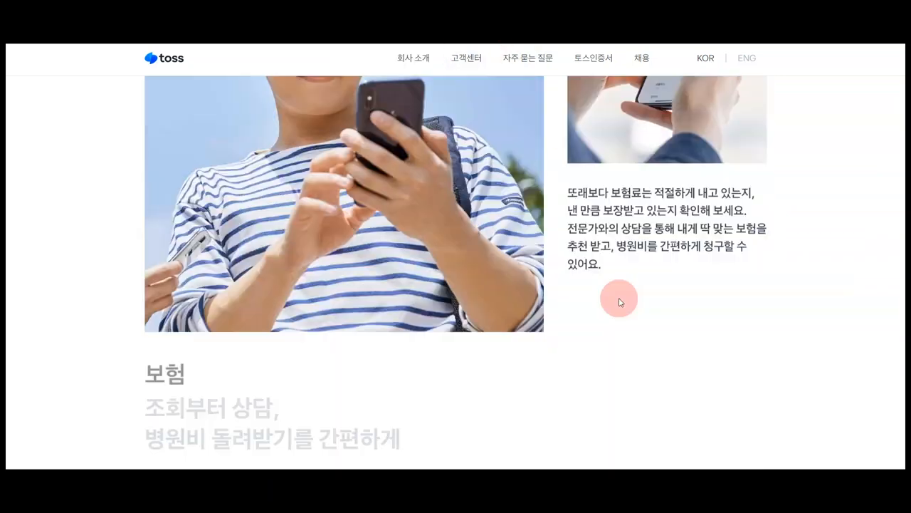
pyautogui.scroll(2, 613, 284)
pyautogui.scroll(2, 636, 329)
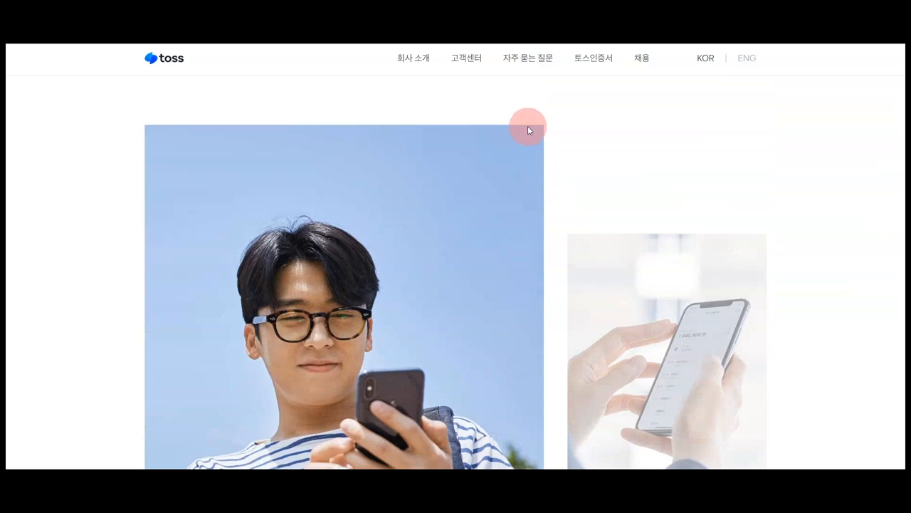
pyautogui.scroll(-2, 528, 129)
pyautogui.scroll(-2, 530, 399)
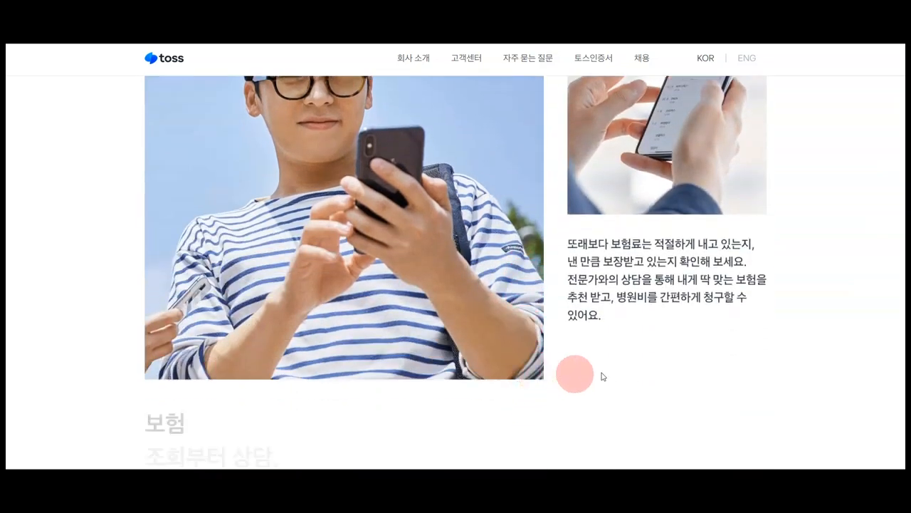
pyautogui.scroll(2, 640, 306)
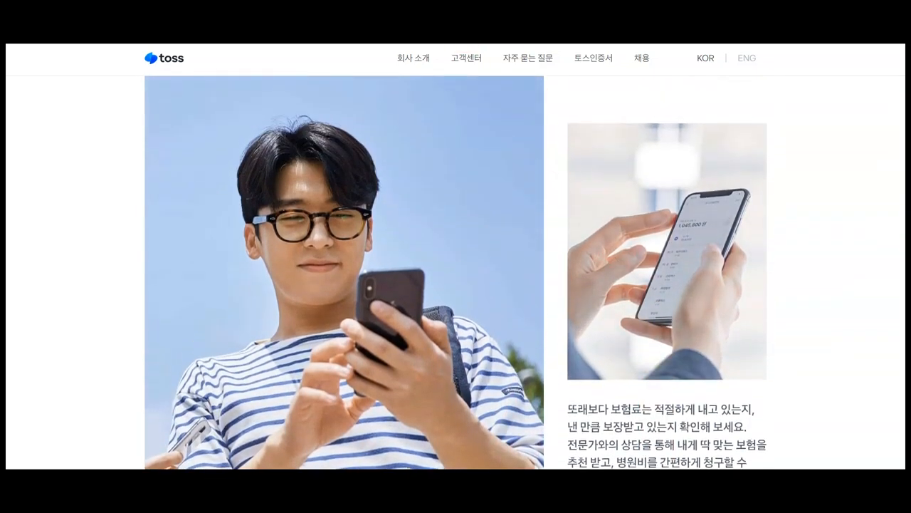
pyautogui.scroll(-3, 452, 299)
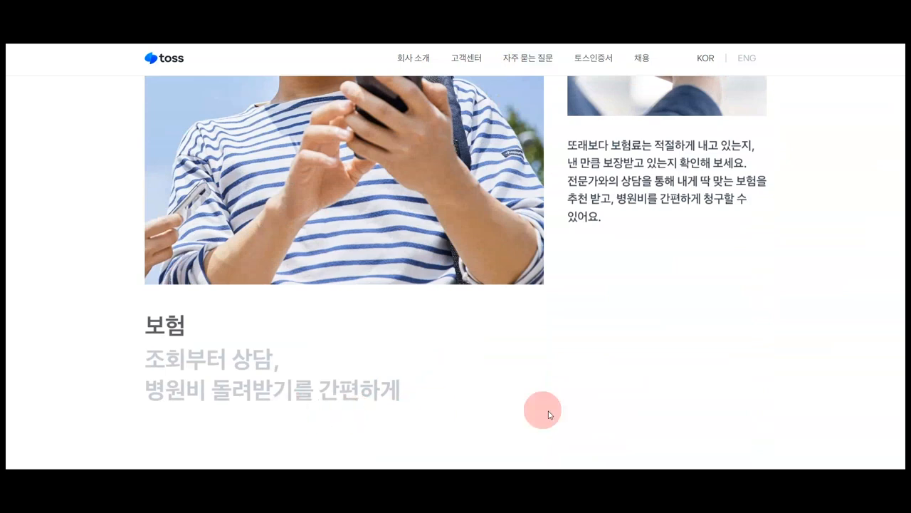
pyautogui.scroll(3, 613, 420)
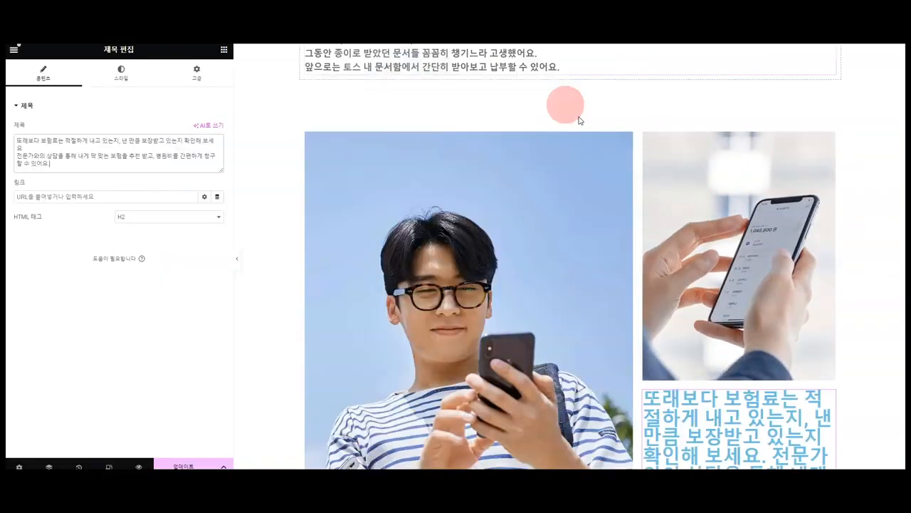
# Step: Copy the style of the 내 문서함 description text and apply it to the new heading under the phone image
pyautogui.scroll(-2, 689, 283)
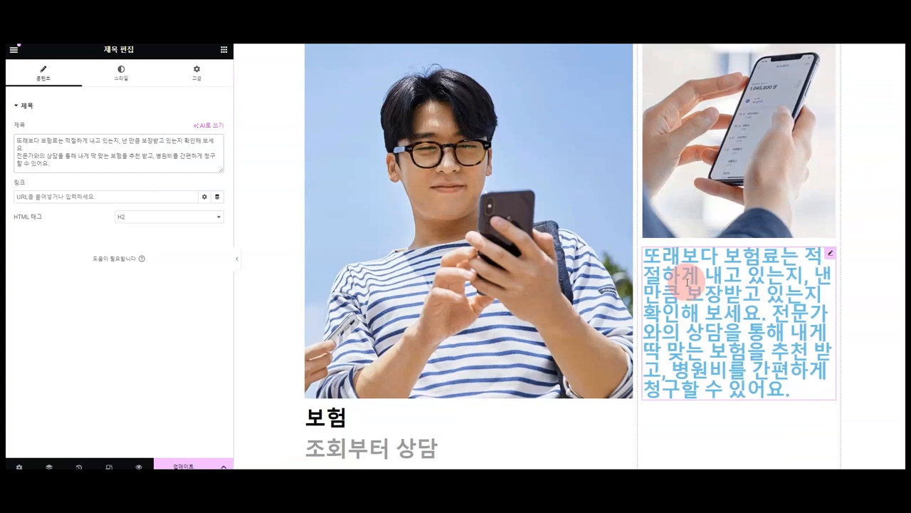
pyautogui.scroll(3, 688, 282)
pyautogui.rightClick(415, 147)
pyautogui.click(457, 193)
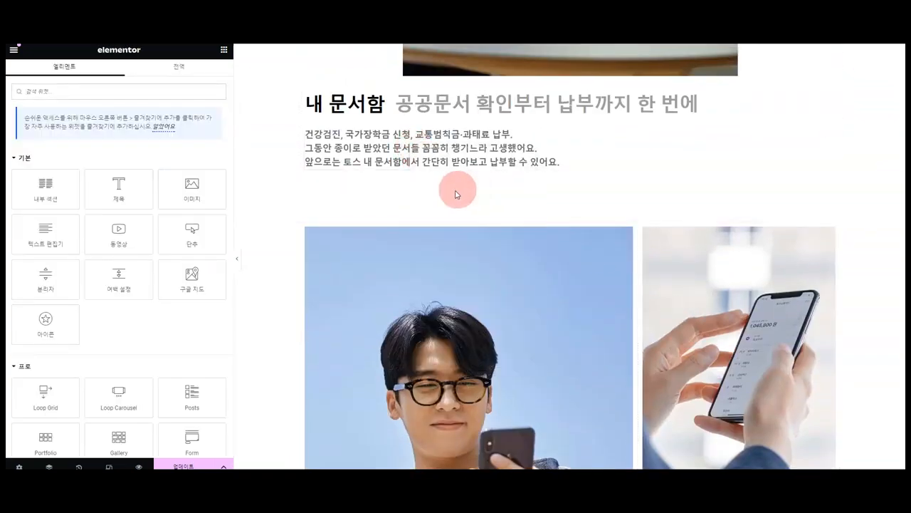
pyautogui.scroll(-4, 457, 193)
pyautogui.rightClick(722, 232)
pyautogui.click(776, 315)
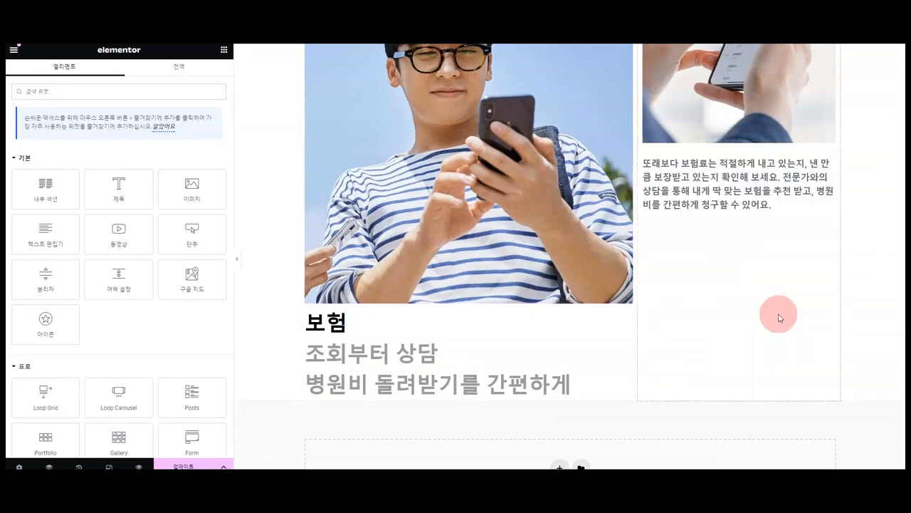
# Step: Try 가운데 (middle) vertical alignment for the column holding the phone image and its text
pyautogui.scroll(3, 777, 316)
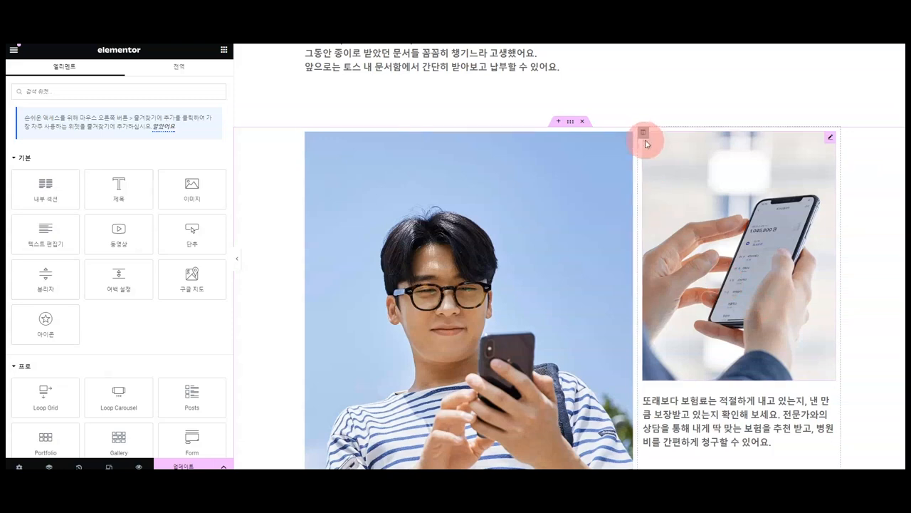
pyautogui.click(644, 135)
pyautogui.click(132, 147)
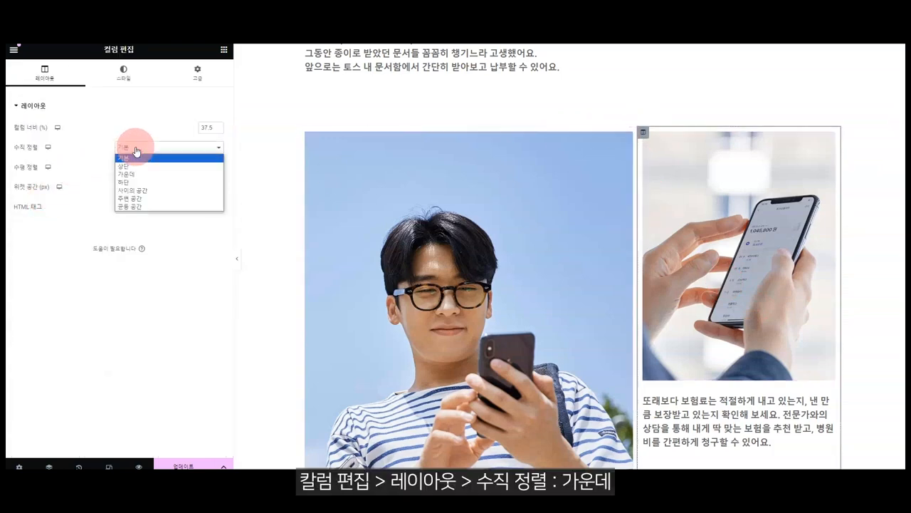
pyautogui.click(150, 175)
pyautogui.scroll(-4, 417, 247)
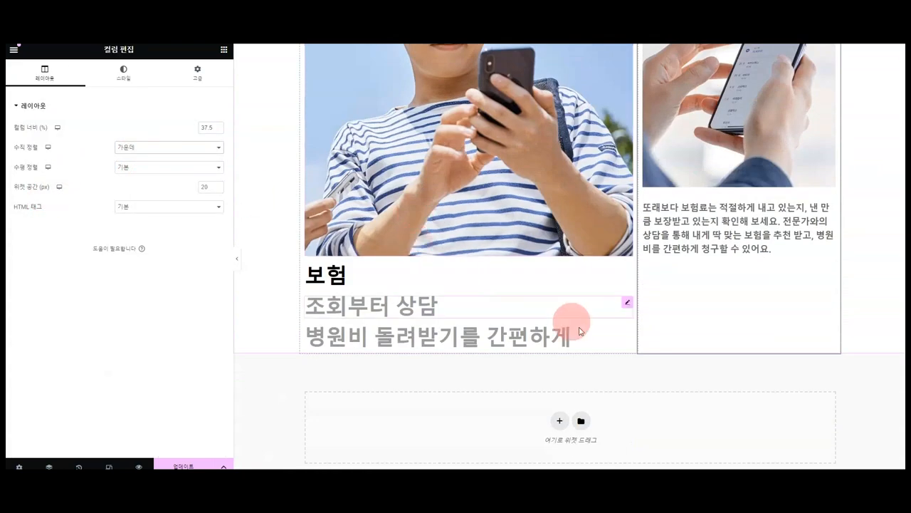
pyautogui.scroll(2, 580, 328)
pyautogui.scroll(2, 591, 346)
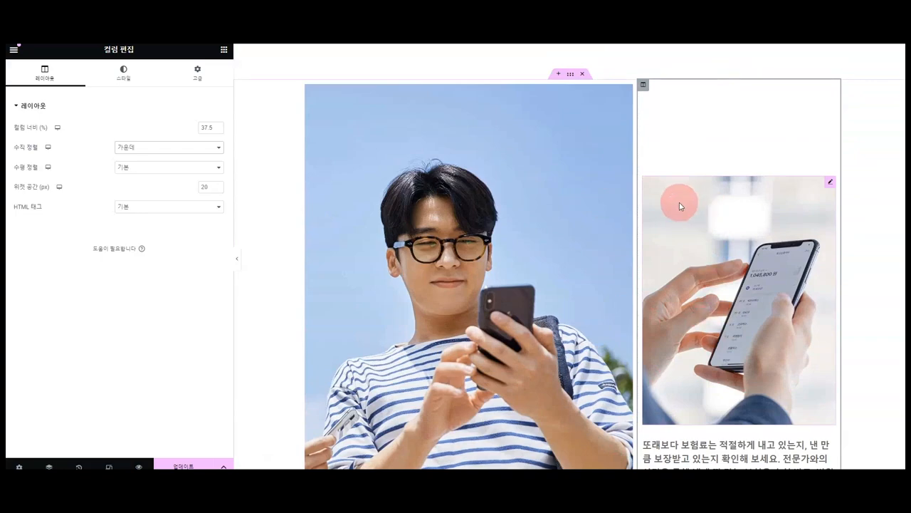
pyautogui.scroll(-2, 680, 206)
pyautogui.scroll(2, 591, 164)
pyautogui.scroll(-3, 654, 327)
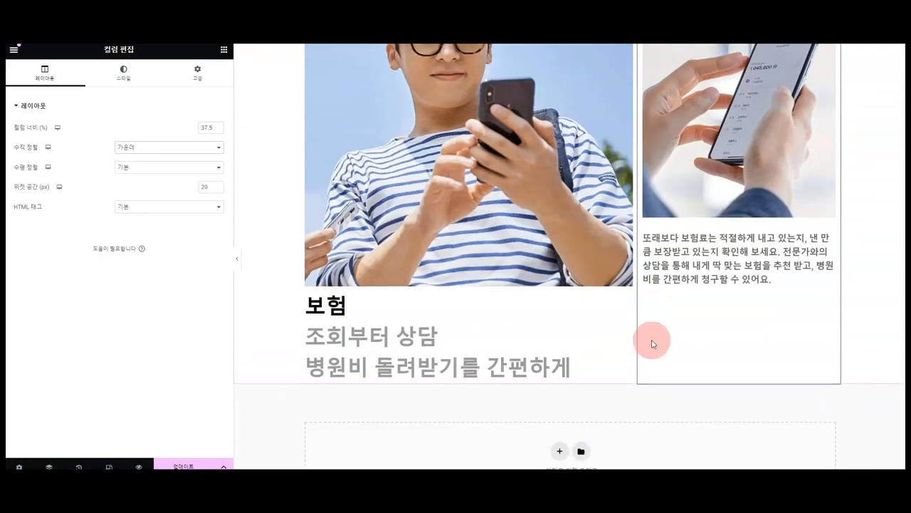
# Step: Set the vertical alignment of the phone image's column to 상단 (top)
pyautogui.scroll(3, 651, 342)
pyautogui.click(175, 148)
pyautogui.click(178, 167)
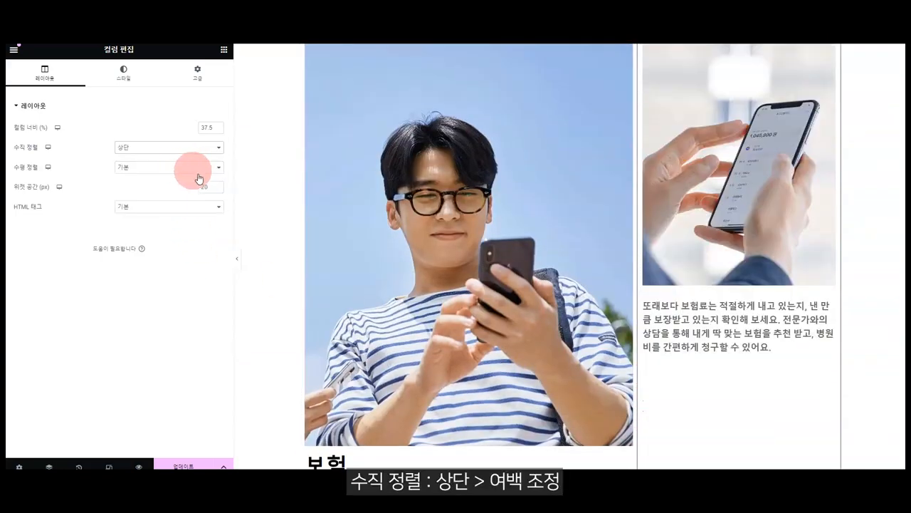
# Step: Unlink the padding values of the phone image's column and set its top padding to 100 px
pyautogui.scroll(2, 541, 178)
pyautogui.click(210, 74)
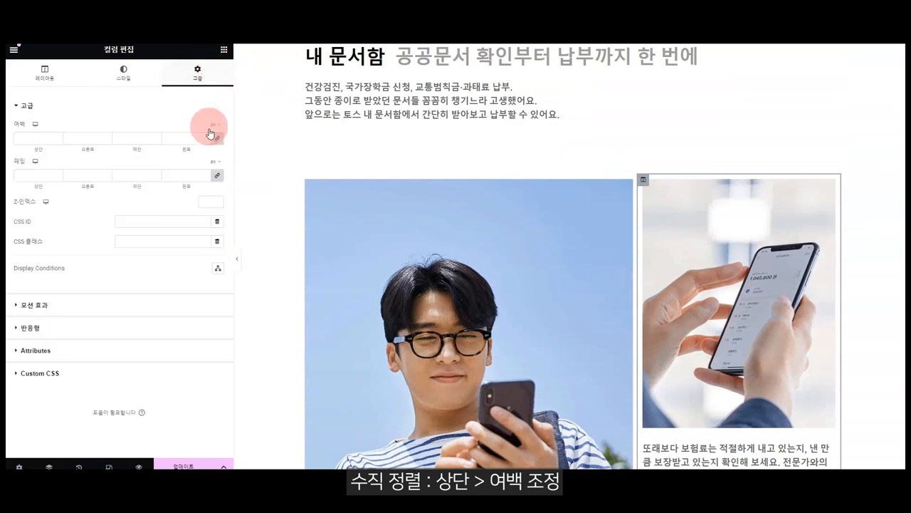
pyautogui.click(220, 179)
pyautogui.click(41, 177)
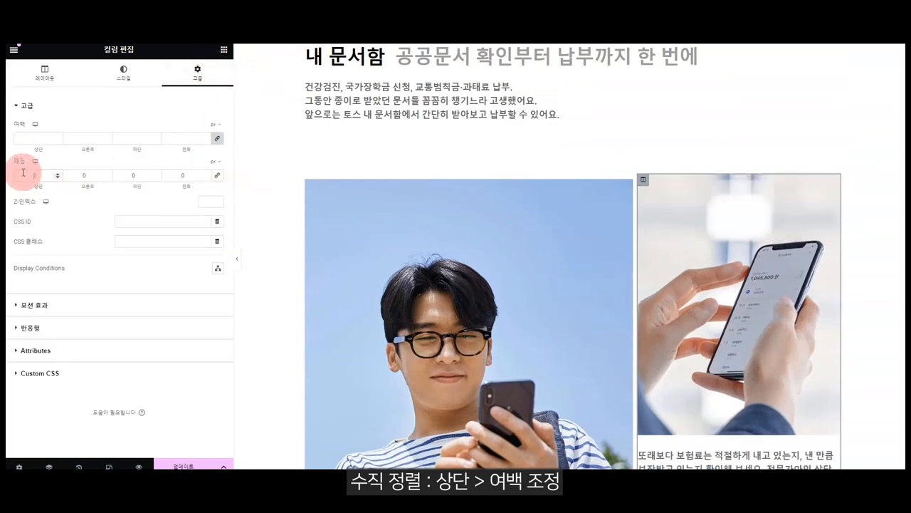
pyautogui.write('30')
pyautogui.press('BackSpace')
pyautogui.write('100')
pyautogui.scroll(-5, 360, 179)
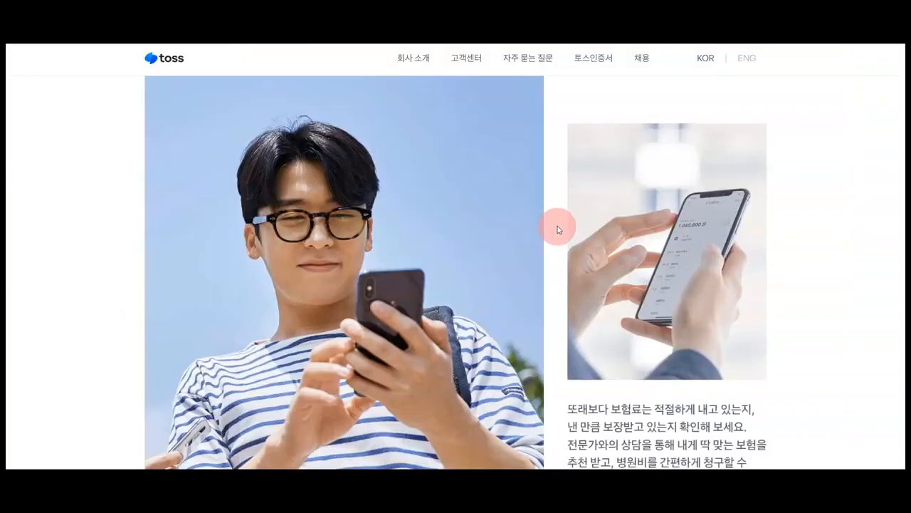
pyautogui.scroll(2, 558, 226)
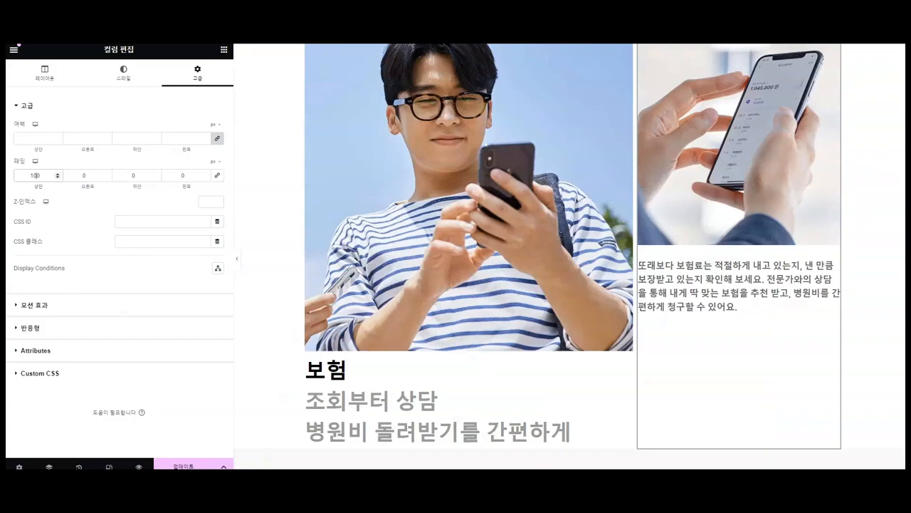
pyautogui.scroll(3, 654, 190)
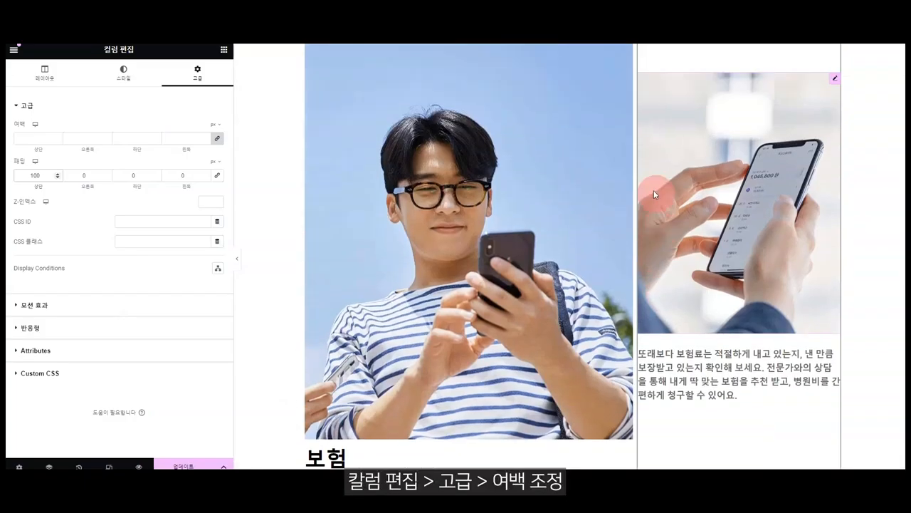
# Step: Set the left padding of the phone image's column to 30 px
pyautogui.click(638, 88)
pyautogui.click(175, 175)
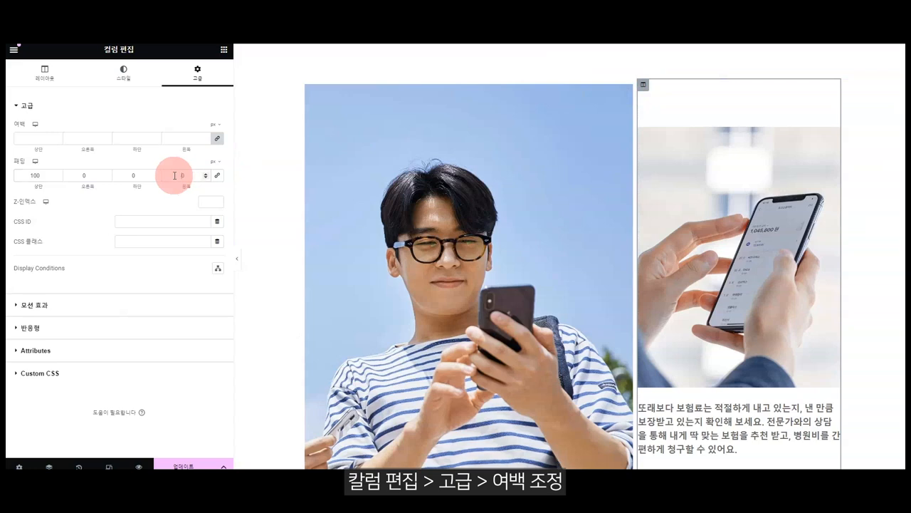
pyautogui.write('20')
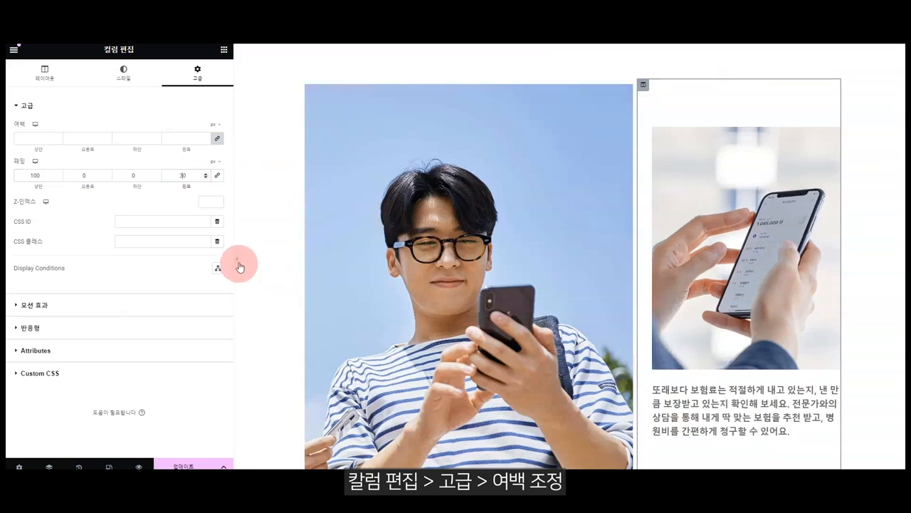
# Step: Collapse the editing panel and compare the two-column section's spacing with the toss reference page
pyautogui.click(238, 260)
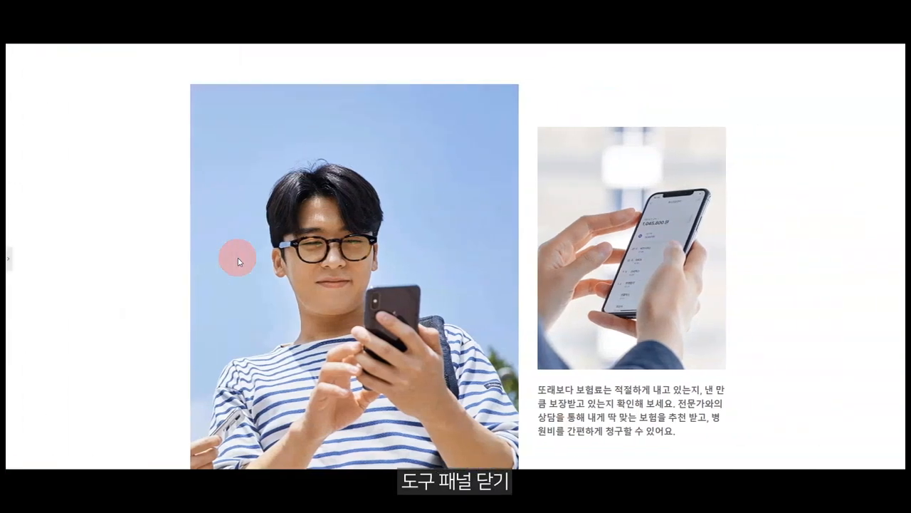
pyautogui.scroll(2, 292, 271)
pyautogui.scroll(-3, 292, 273)
pyautogui.scroll(-1, 292, 273)
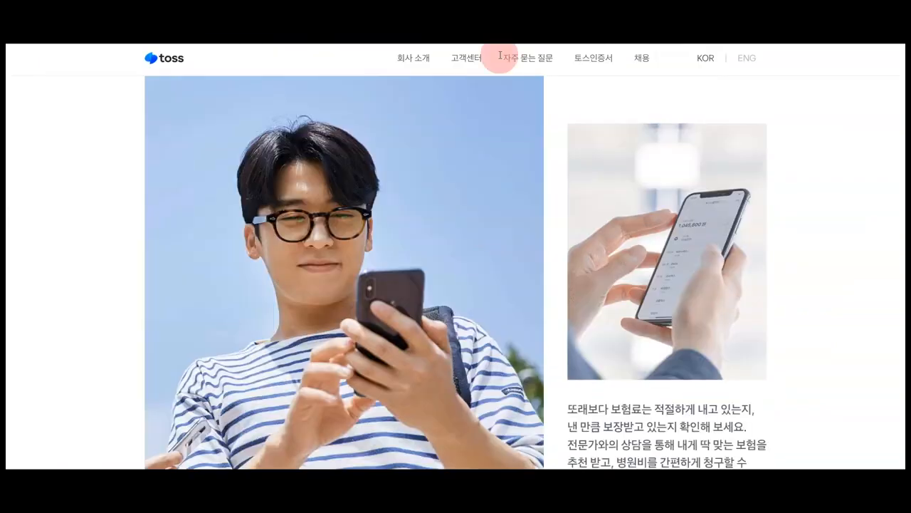
pyautogui.scroll(-3, 655, 218)
pyautogui.scroll(3, 501, 191)
pyautogui.scroll(-1, 501, 191)
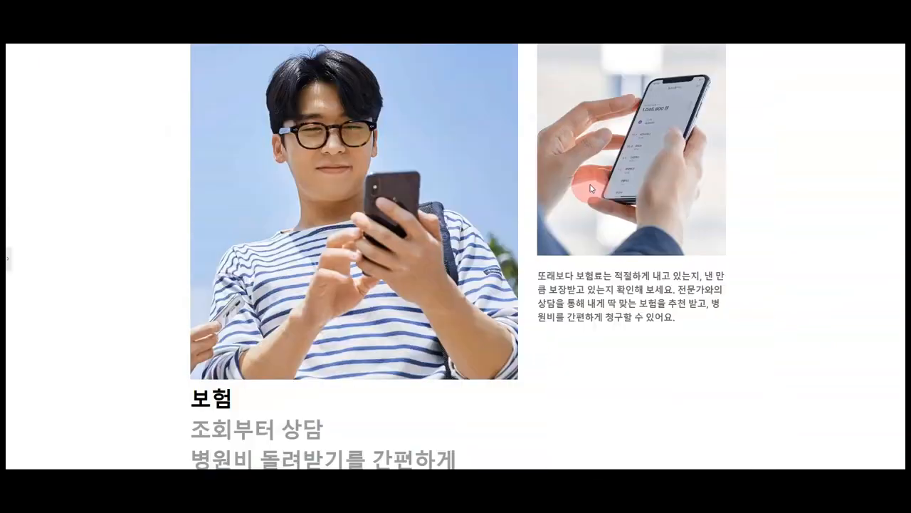
pyautogui.scroll(3, 590, 184)
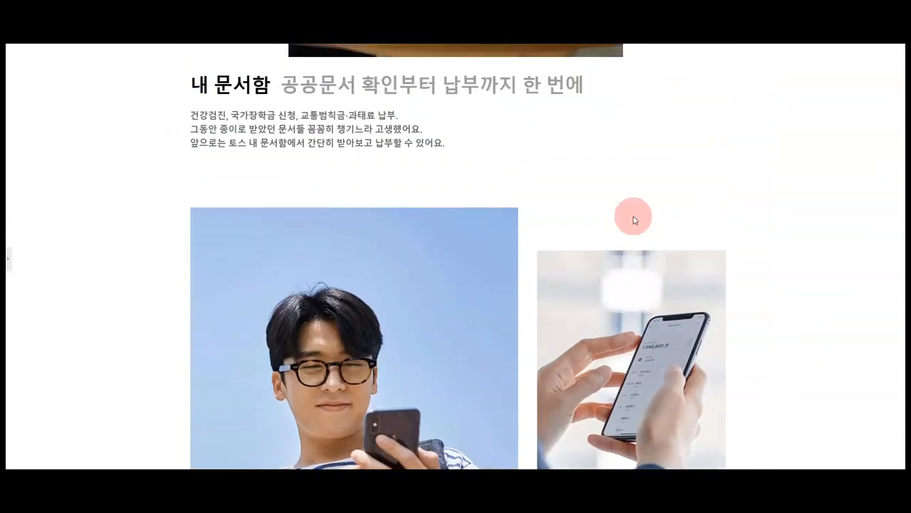
# Step: Reopen the editing panel, set the phone image column's top padding to 150 px, and update the page
pyautogui.click(9, 265)
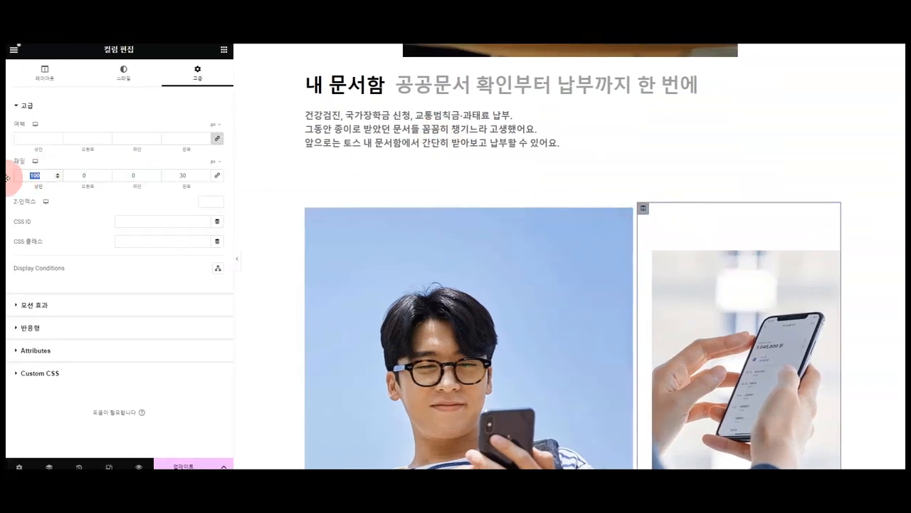
pyautogui.write('150')
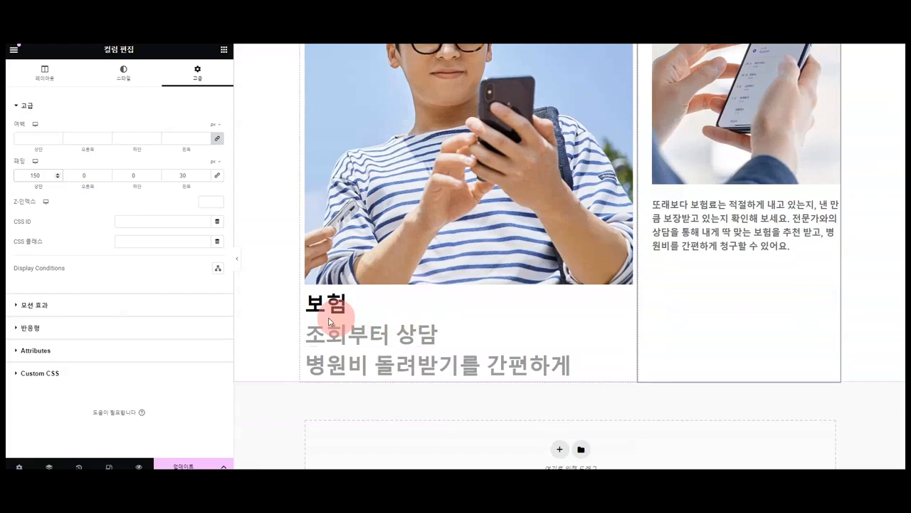
pyautogui.click(184, 463)
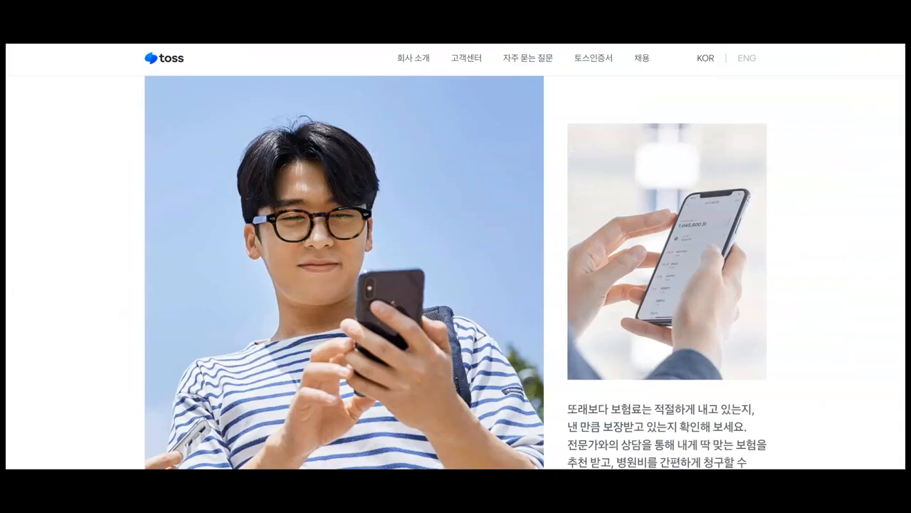
# Step: Examine the toss reference page's layout below the 보험 section, including the large image and the 내 부동산 · 자동차 text
pyautogui.scroll(-8, 306, 204)
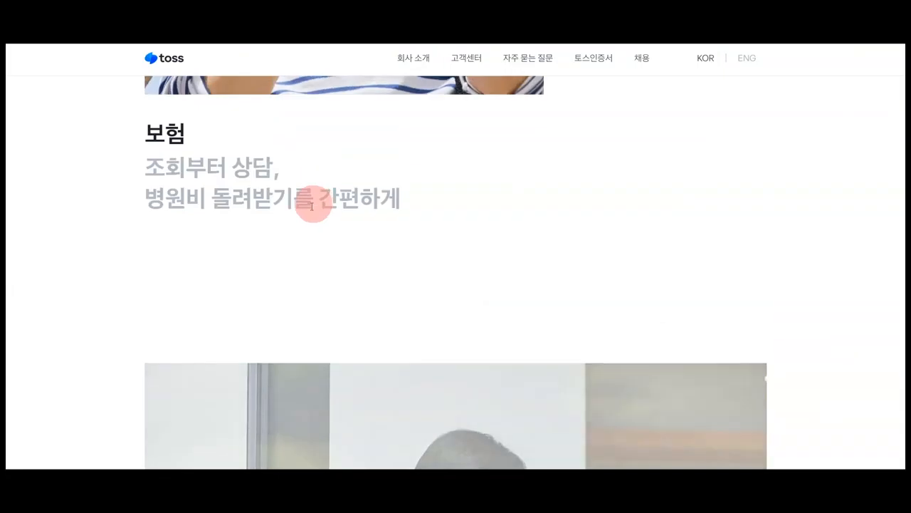
pyautogui.scroll(-3, 166, 213)
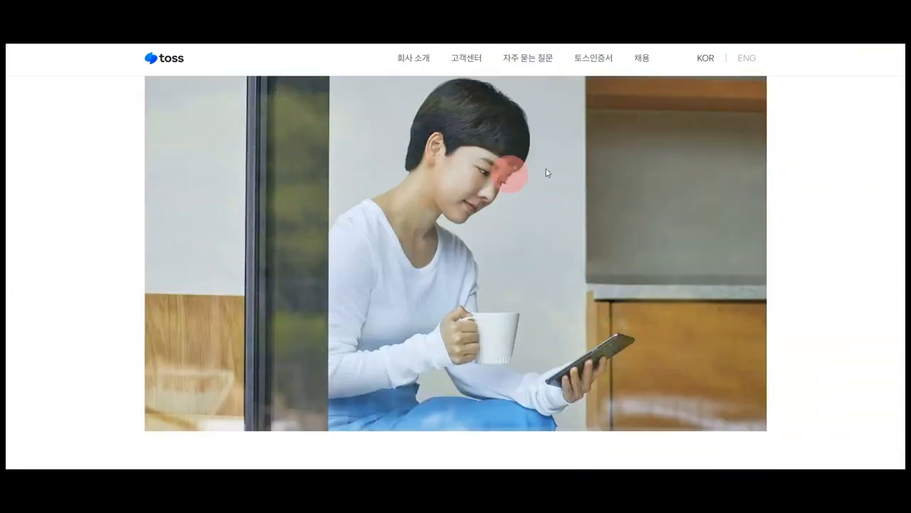
pyautogui.scroll(-5, 546, 171)
pyautogui.scroll(1, 393, 167)
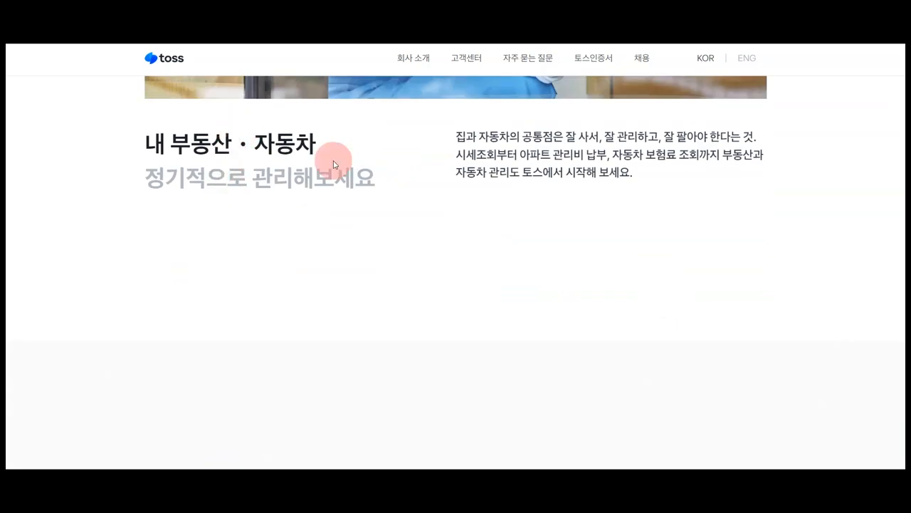
pyautogui.scroll(1, 470, 214)
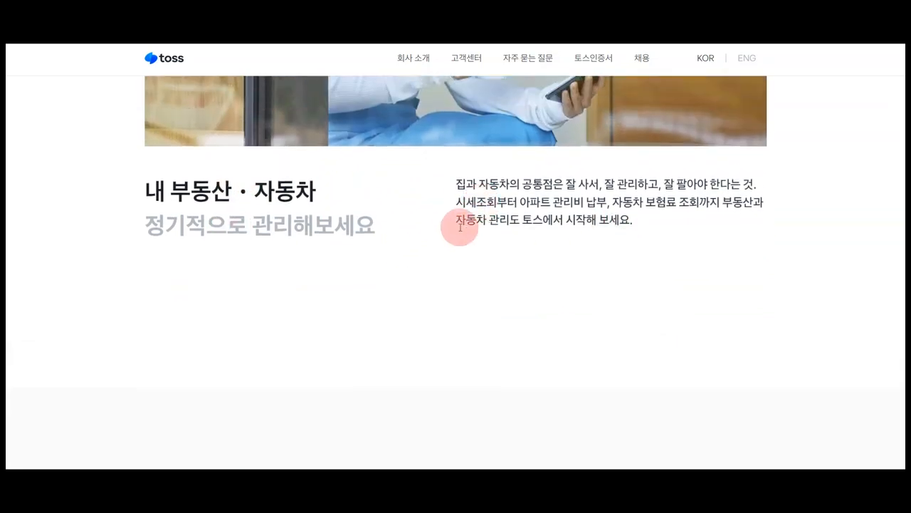
pyautogui.scroll(-7, 640, 200)
pyautogui.scroll(6, 637, 199)
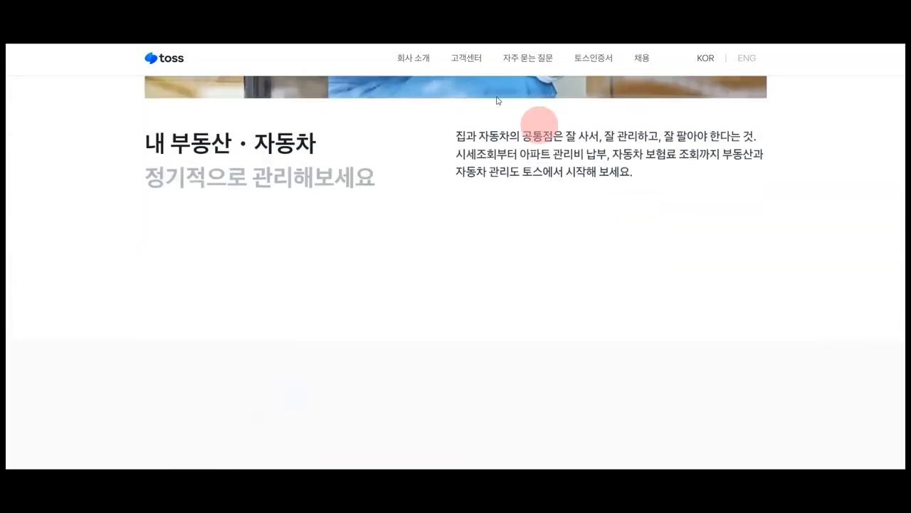
# Step: Return to the Elementor editor, set the 보험 section's bottom padding to 100 px with unlinked values, and update the page
pyautogui.click(342, 14)
pyautogui.scroll(-1, 434, 311)
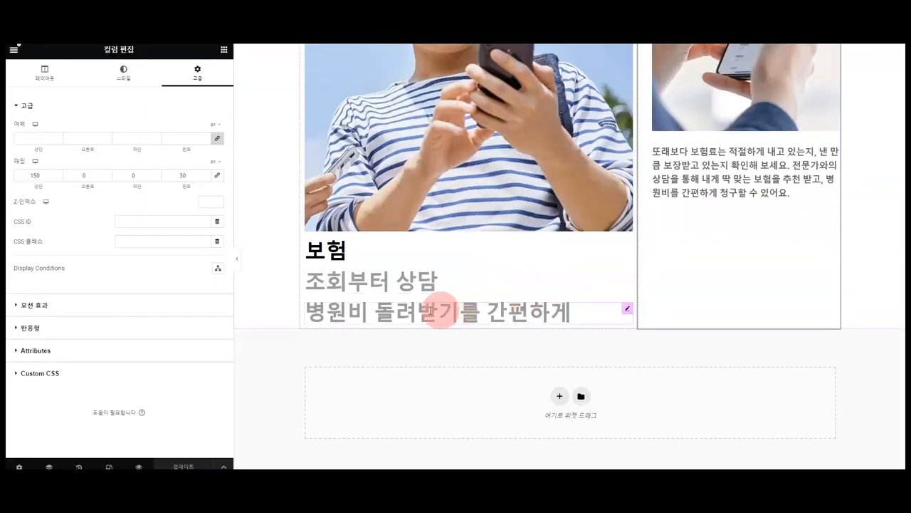
pyautogui.rightClick(273, 242)
pyautogui.click(298, 251)
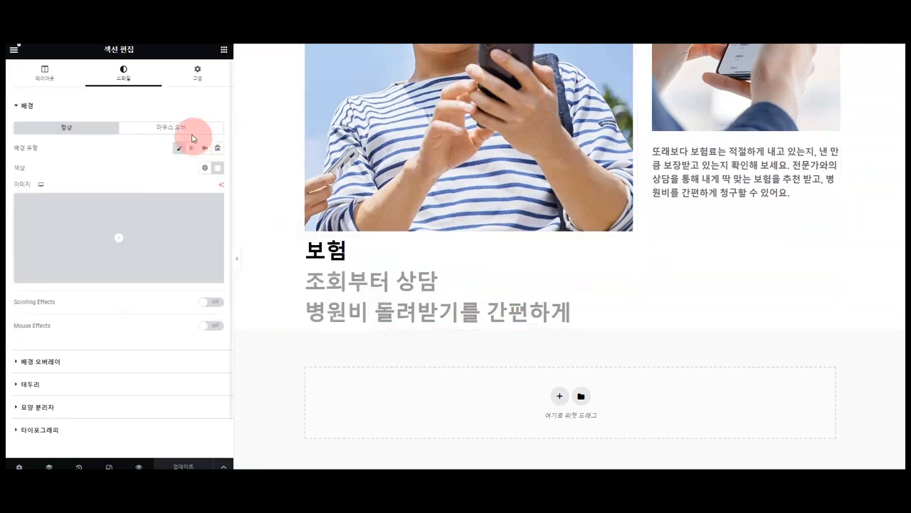
pyautogui.click(196, 74)
pyautogui.click(220, 177)
pyautogui.click(124, 174)
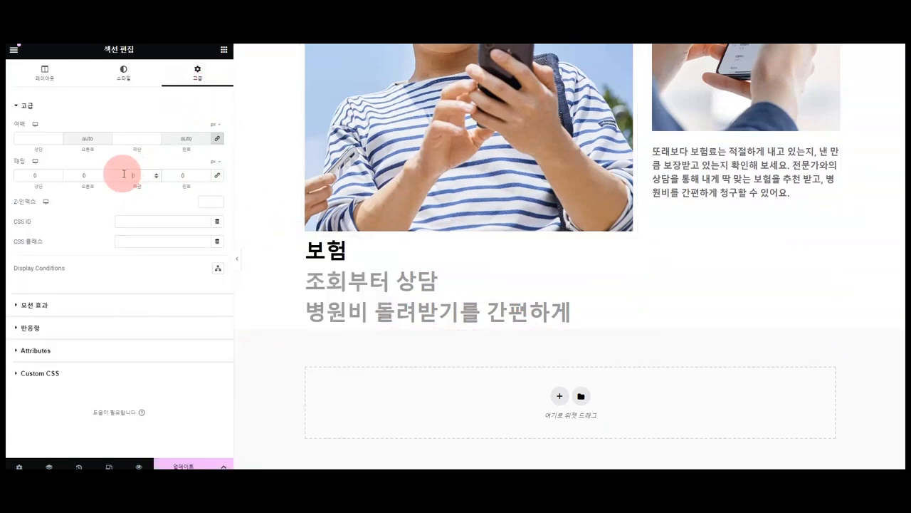
pyautogui.click(185, 465)
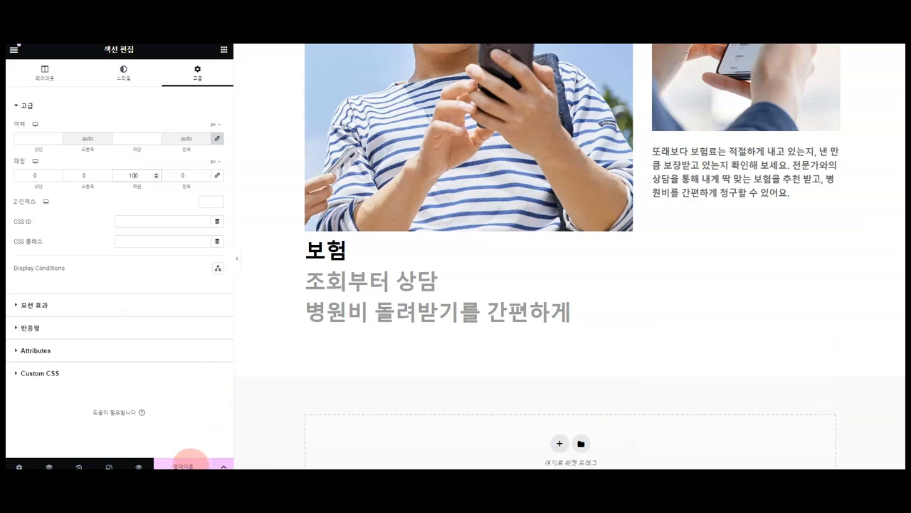
# Step: Add a single-column section below the 보험 section and set its background colour to white
pyautogui.click(561, 445)
pyautogui.click(434, 463)
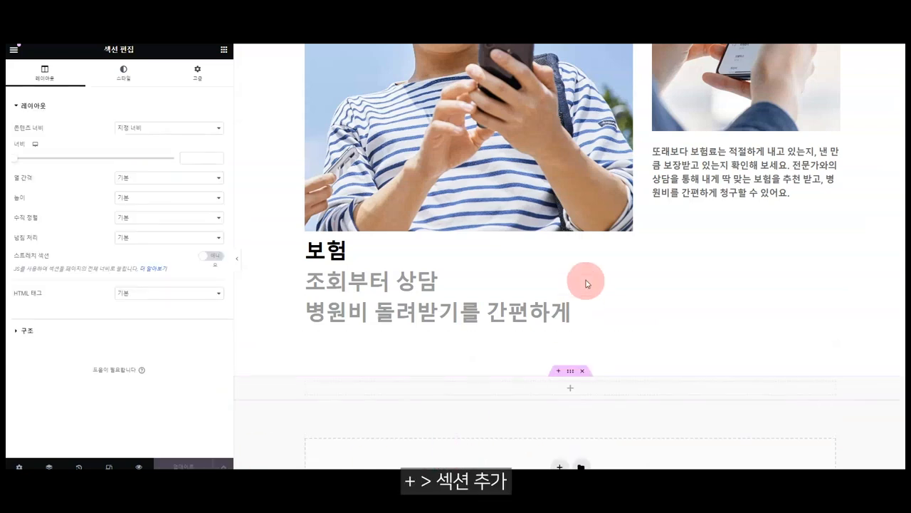
pyautogui.click(124, 71)
pyautogui.click(180, 148)
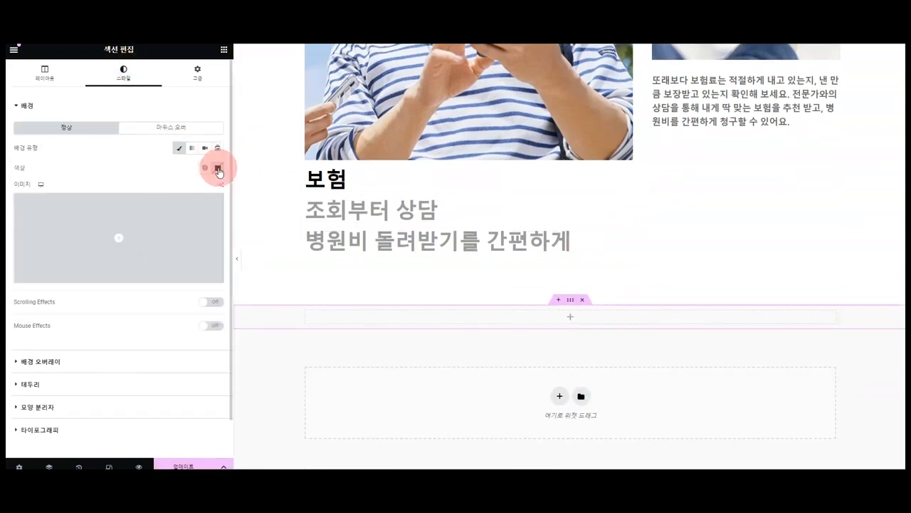
pyautogui.click(218, 168)
pyautogui.click(118, 167)
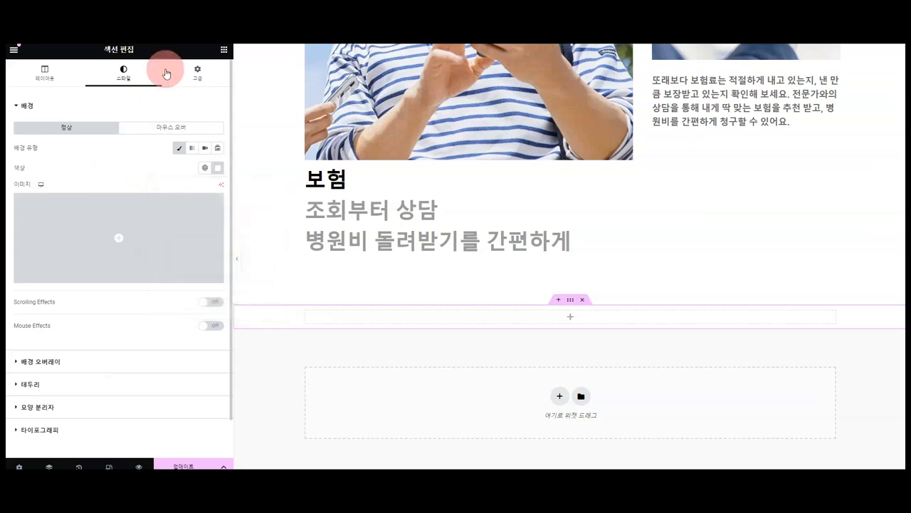
# Step: Insert an image widget in the new section and choose the photo of the woman holding a mug and phone
pyautogui.click(223, 49)
pyautogui.moveTo(191, 189); pyautogui.dragTo(420, 311)
pyautogui.click(420, 312)
pyautogui.scroll(-1, 455, 278)
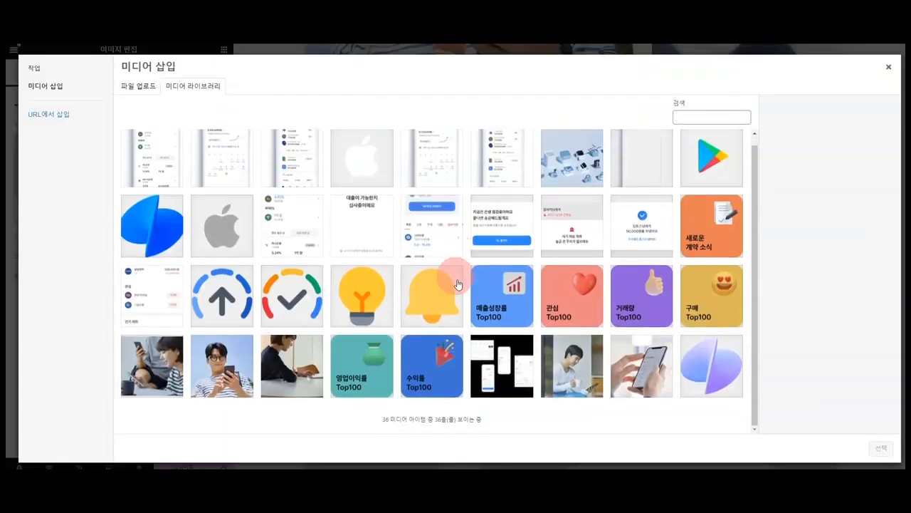
pyautogui.click(571, 364)
pyautogui.click(876, 447)
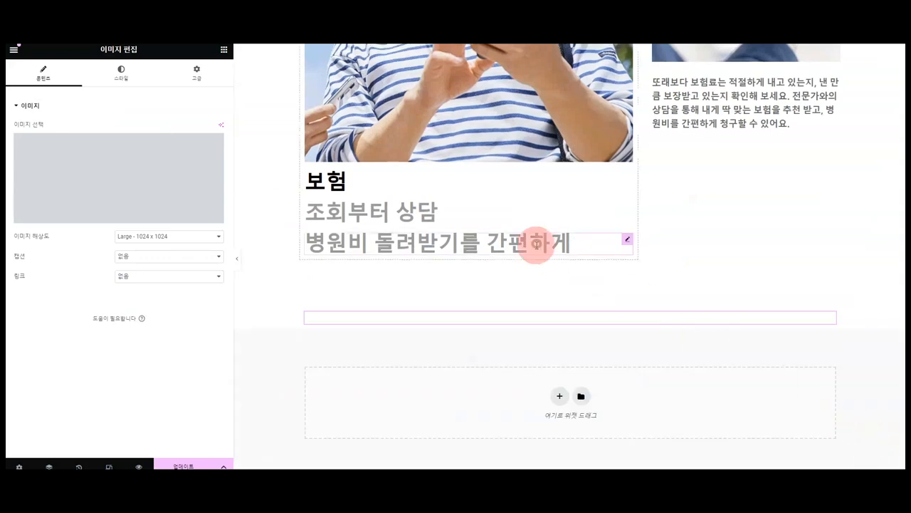
# Step: Copy the heading "내 부동산 · 자동차" from the toss reference page
pyautogui.scroll(-3, 531, 242)
pyautogui.scroll(2, 523, 232)
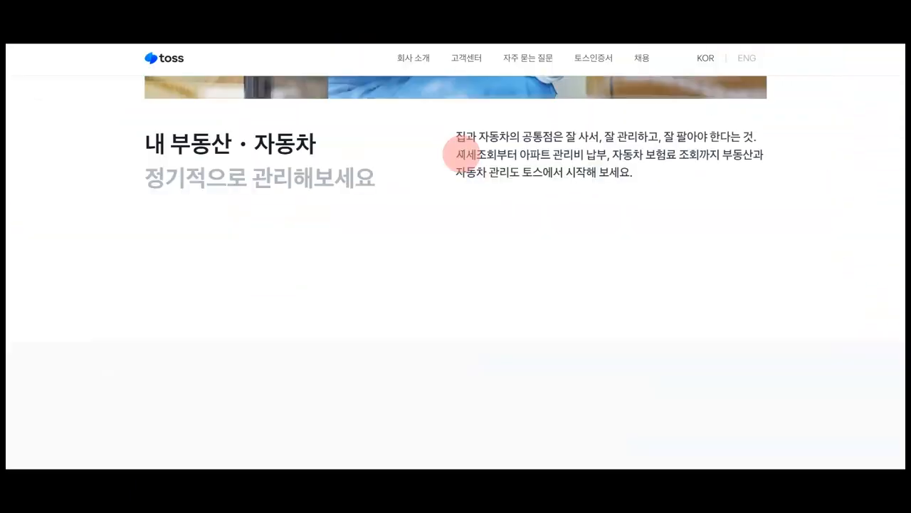
pyautogui.scroll(1, 423, 190)
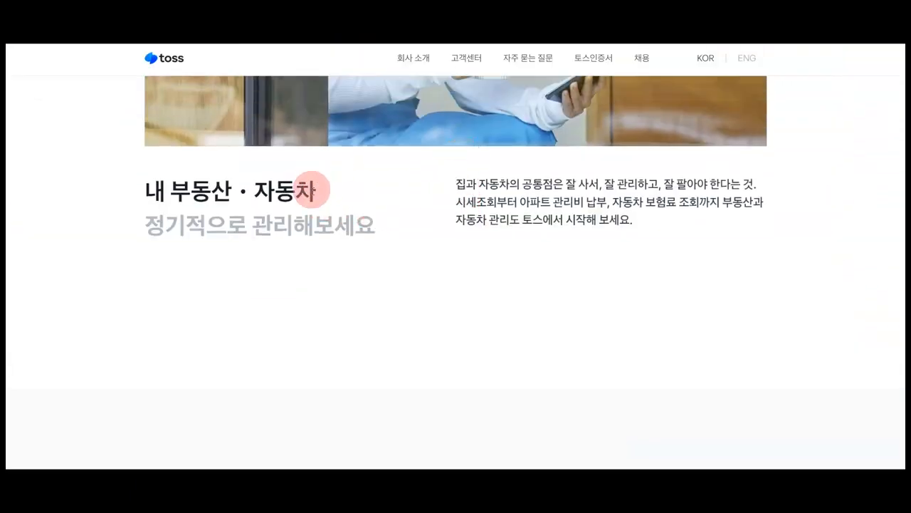
pyautogui.moveTo(315, 187); pyautogui.dragTo(136, 192)
pyautogui.hotkey('ctrl', 'c')
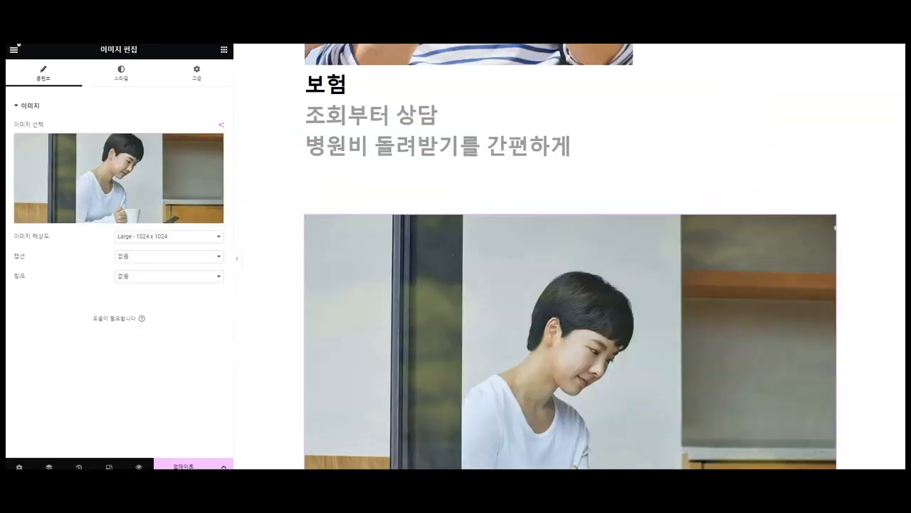
# Step: Insert a two-column inner section below the woman's image in the Elementor editor
pyautogui.scroll(-3, 503, 214)
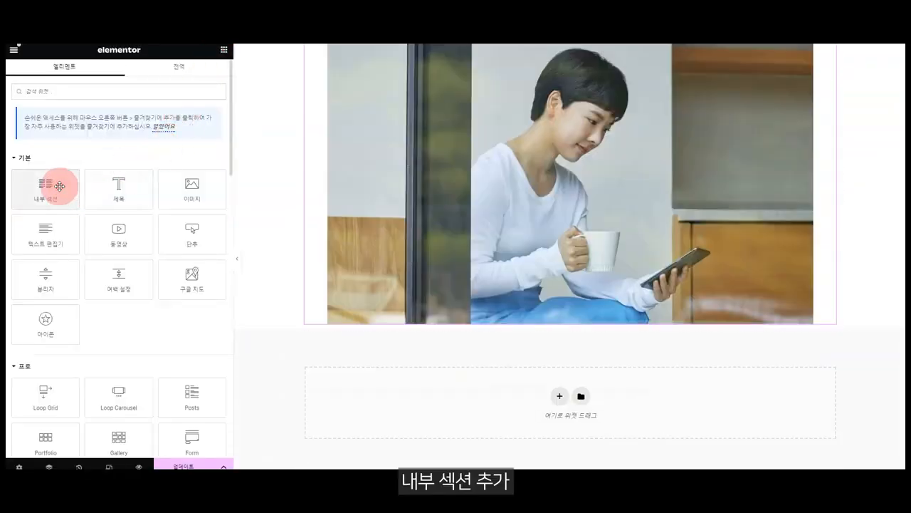
pyautogui.moveTo(59, 186); pyautogui.dragTo(511, 324)
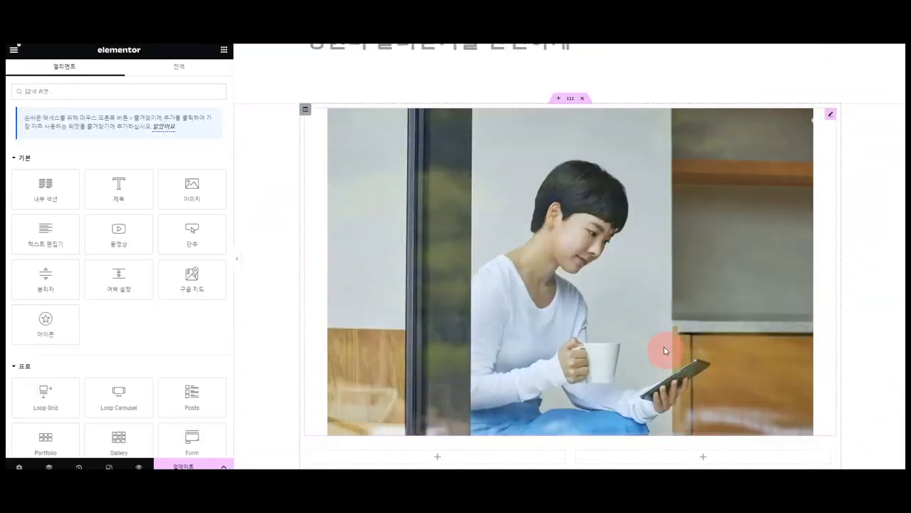
pyautogui.scroll(-3, 662, 349)
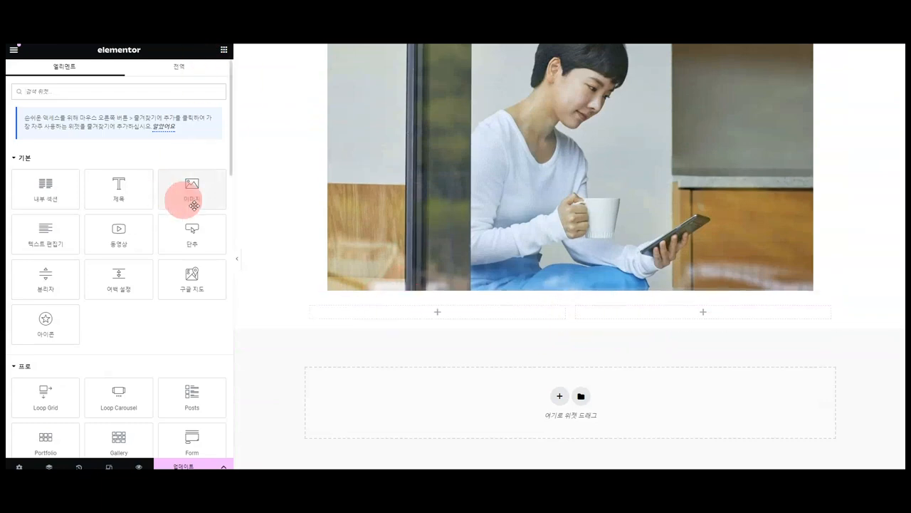
# Step: Duplicate the 보험 heading and move the copy into the inner section's first column
pyautogui.scroll(5, 427, 210)
pyautogui.rightClick(341, 168)
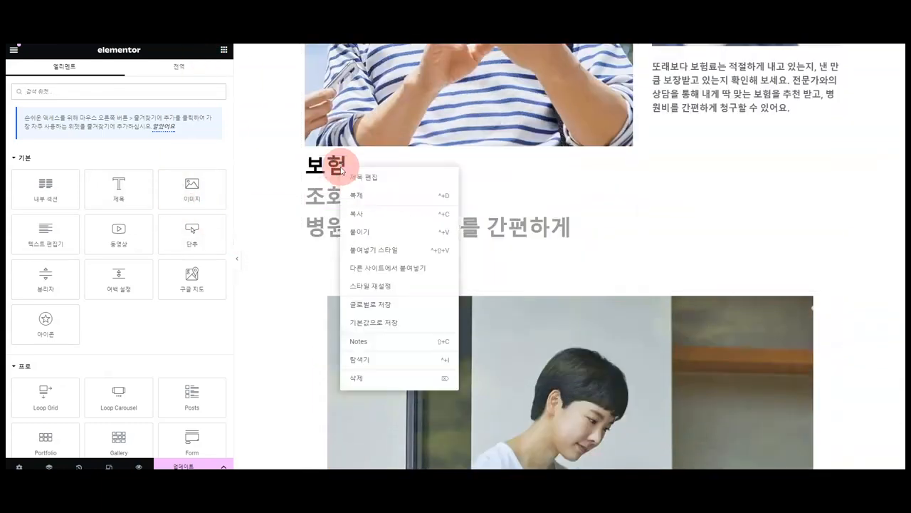
pyautogui.click(435, 196)
pyautogui.moveTo(627, 190); pyautogui.dragTo(444, 319)
# Step: Replace the moved heading's text with "내 부동산 · 자동차" from the toss reference page
pyautogui.scroll(-5, 610, 235)
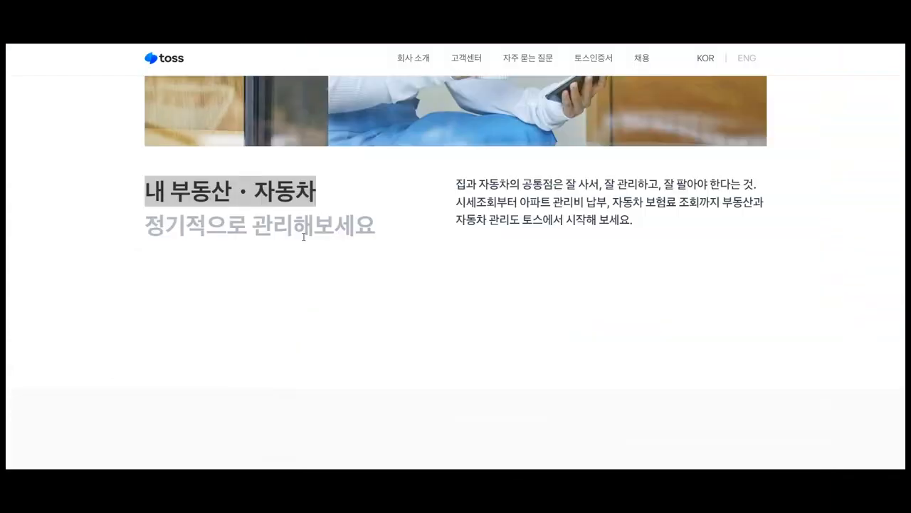
pyautogui.moveTo(325, 193); pyautogui.dragTo(140, 202)
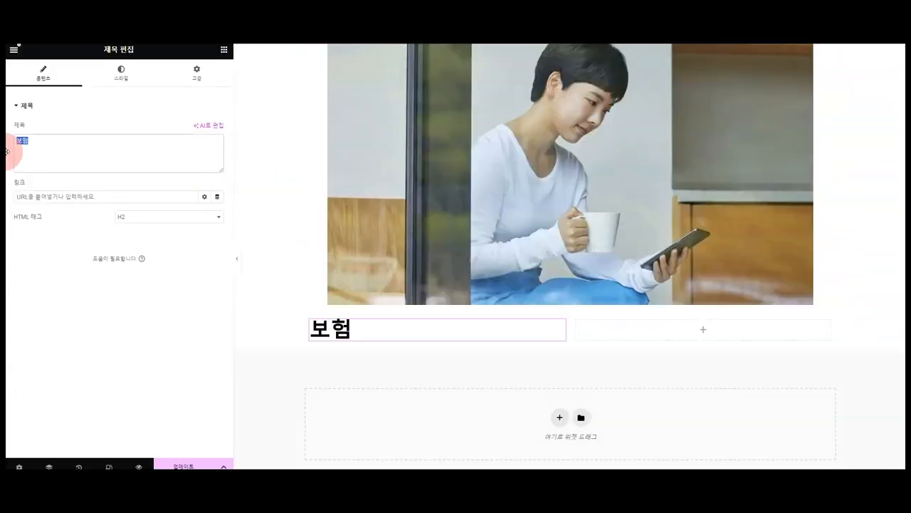
pyautogui.hotkey('ctrl', 'v')
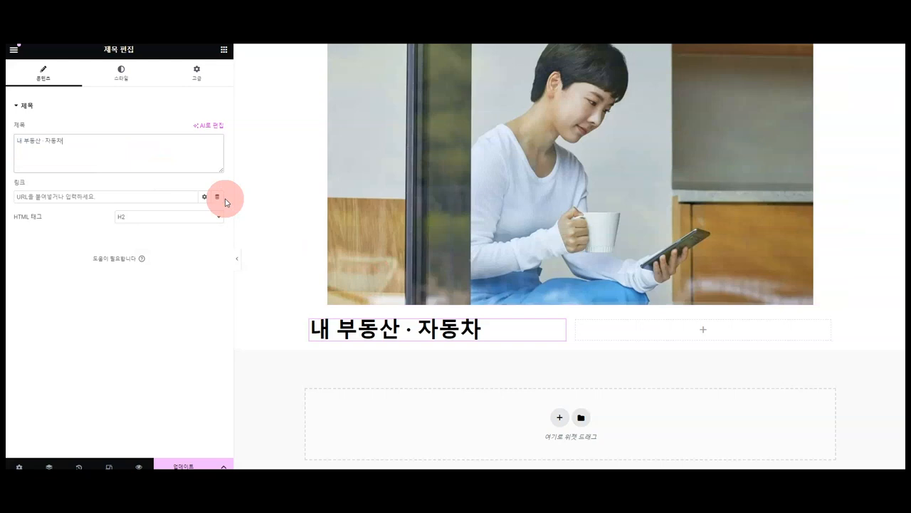
# Step: Duplicate the 내 부동산 · 자동차 heading and replace the copy's text with "정기적으로 관리해보세요" from the toss reference page
pyautogui.rightClick(431, 333)
pyautogui.click(472, 282)
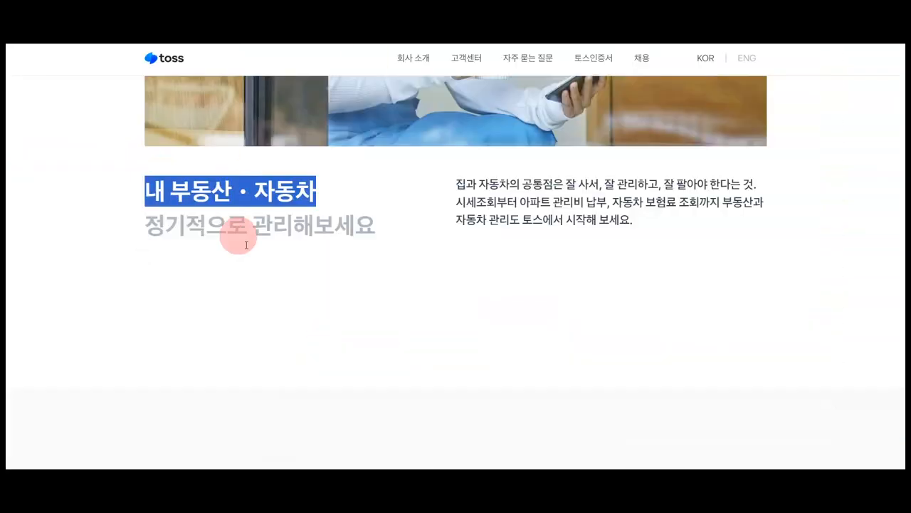
pyautogui.moveTo(376, 226); pyautogui.dragTo(144, 226)
pyautogui.hotkey('ctrl', 'c')
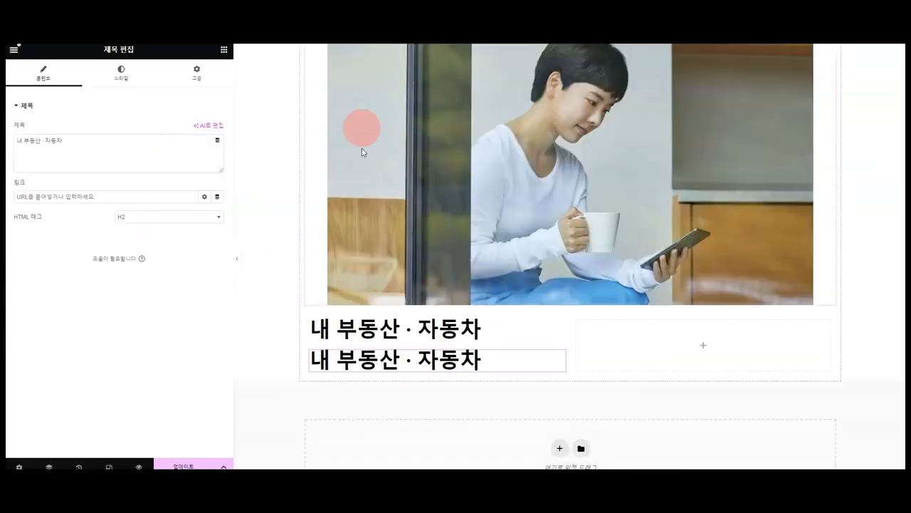
pyautogui.click(106, 139)
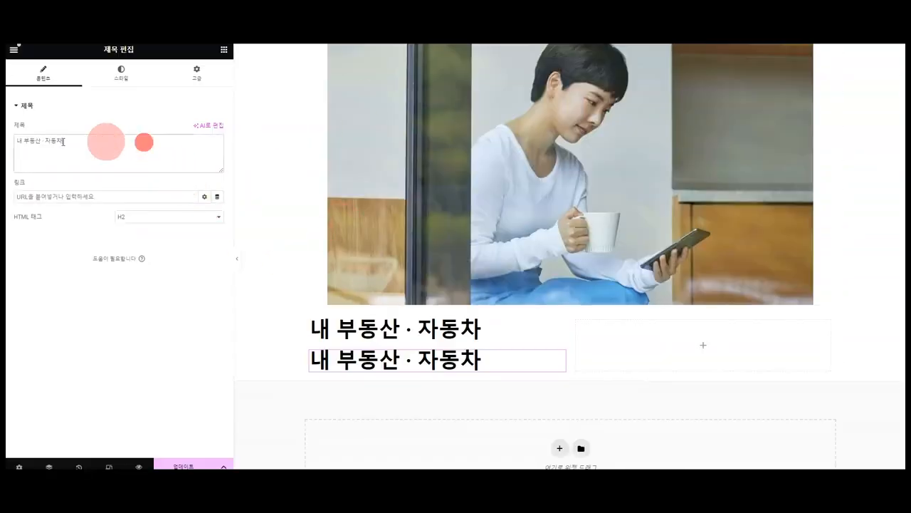
pyautogui.hotkey('ctrl', 'a')
pyautogui.hotkey('ctrl', 'v')
# Step: Set the text colour of the 정기적으로 관리해보세요 heading to #A2A2A2
pyautogui.click(121, 73)
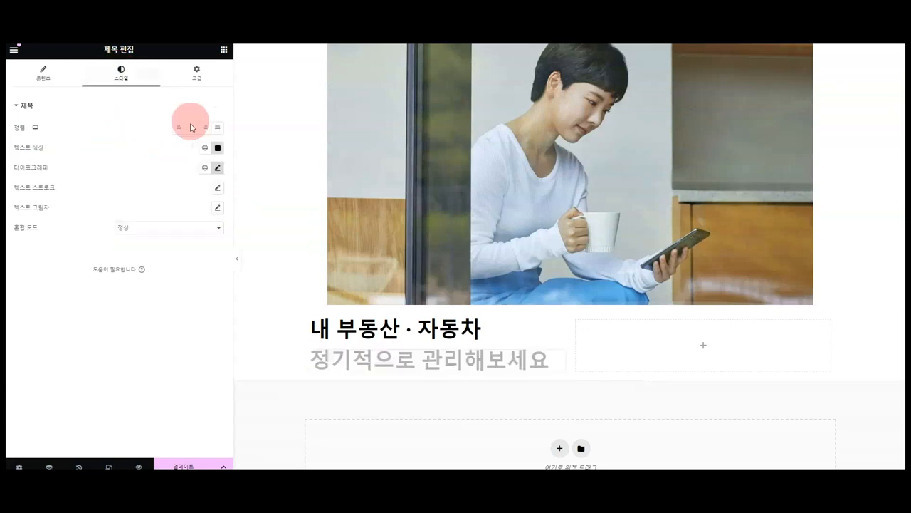
pyautogui.click(217, 147)
pyautogui.moveTo(184, 225); pyautogui.dragTo(135, 223)
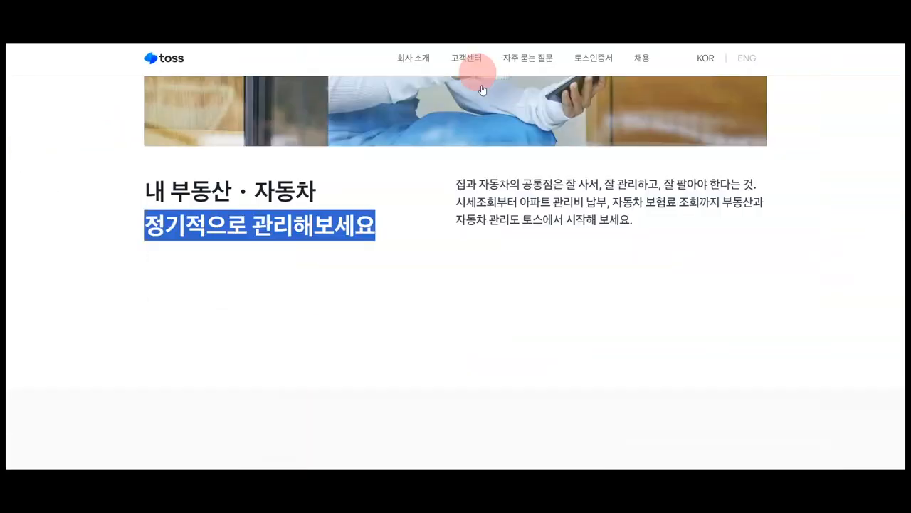
# Step: Compare the woman's image with the toss reference page and set its width to 100%
pyautogui.scroll(5, 142, 280)
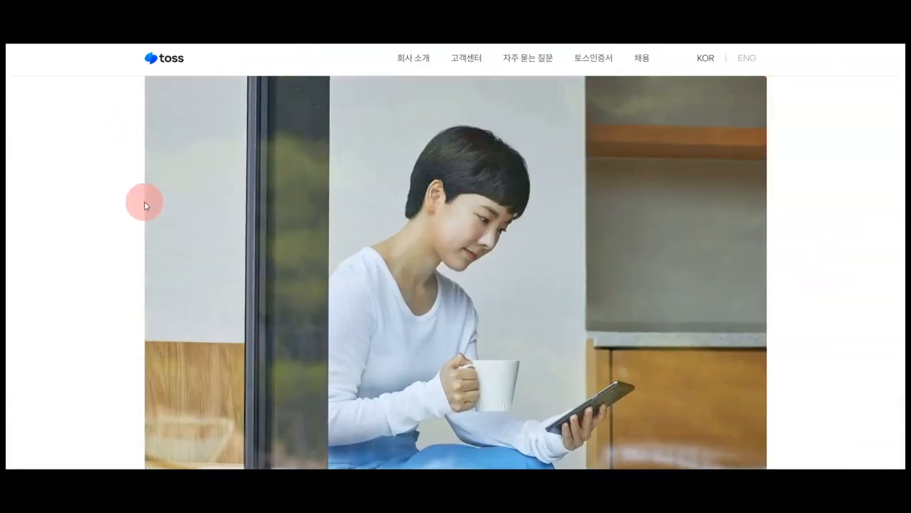
pyautogui.scroll(-3, 142, 201)
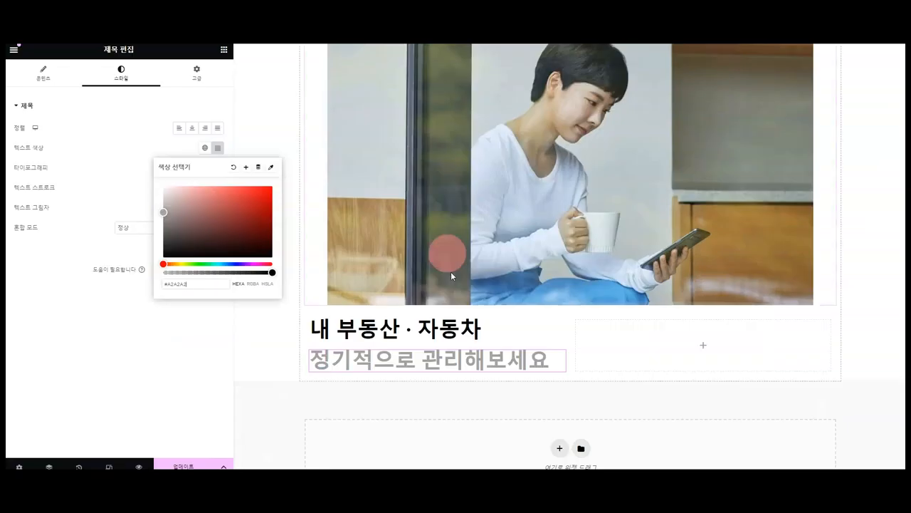
pyautogui.click(340, 255)
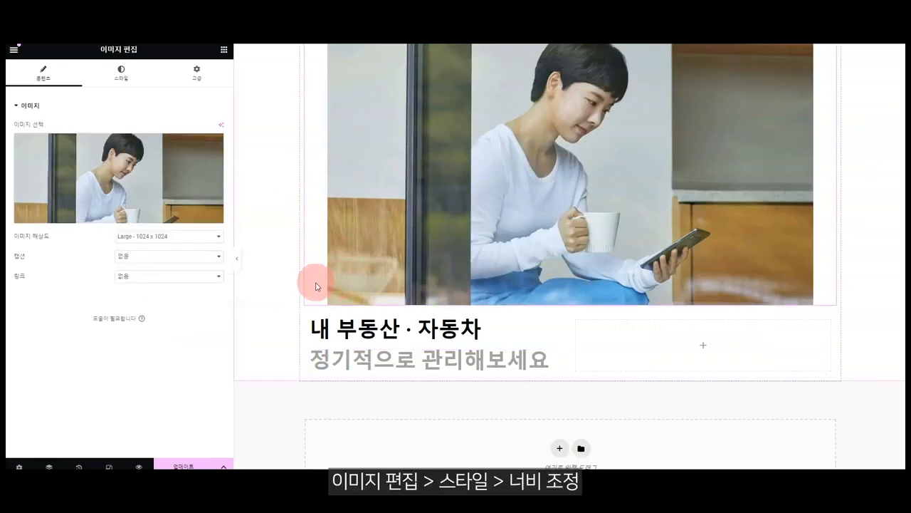
pyautogui.click(118, 74)
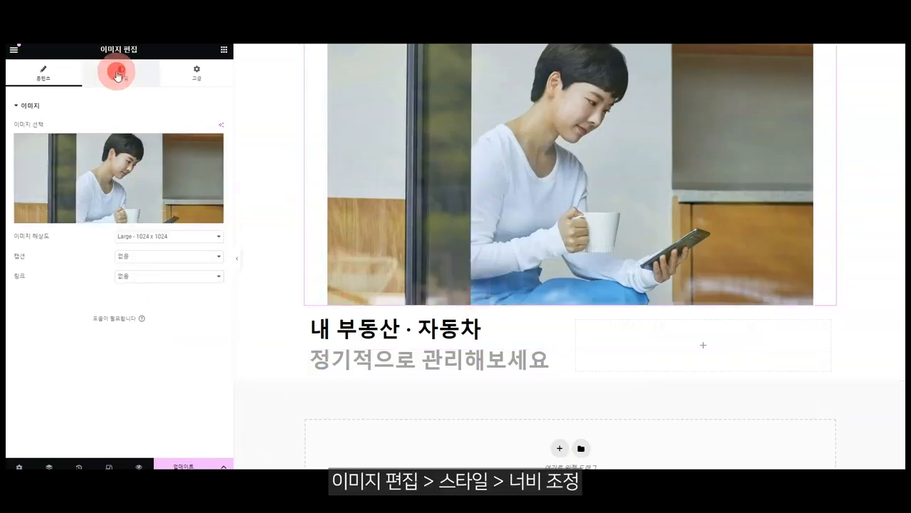
pyautogui.moveTo(12, 156); pyautogui.dragTo(205, 179)
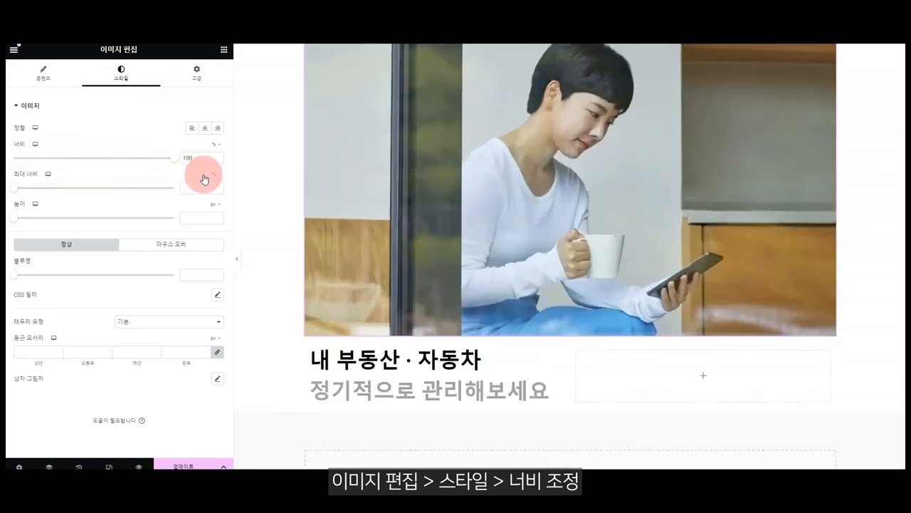
pyautogui.scroll(5, 495, 254)
pyautogui.scroll(-6, 495, 255)
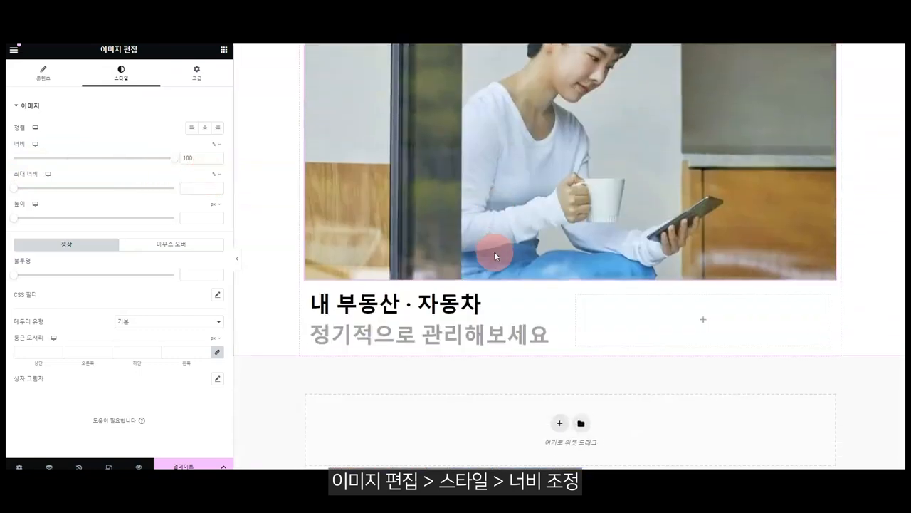
# Step: Set the padding of the 내 부동산 · 자동차 heading column to 50 px at the top and 0 on the other sides
pyautogui.click(311, 269)
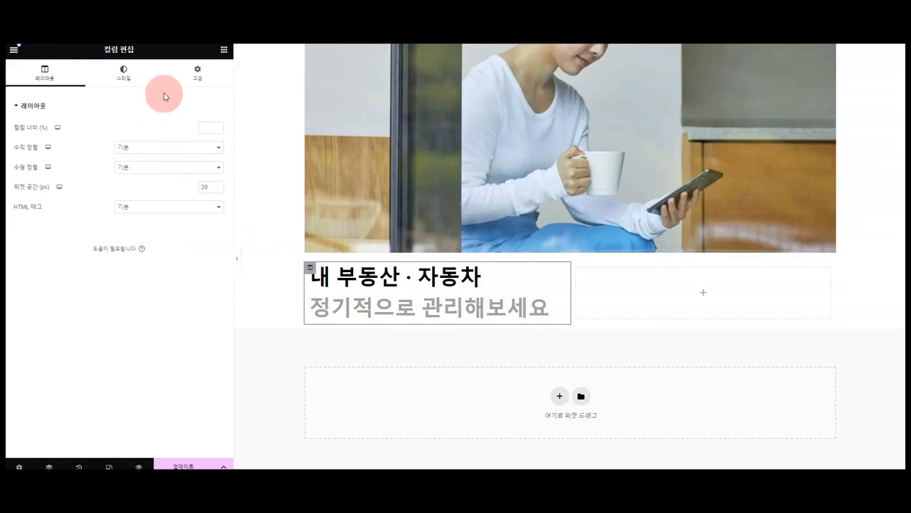
pyautogui.click(195, 76)
pyautogui.click(217, 176)
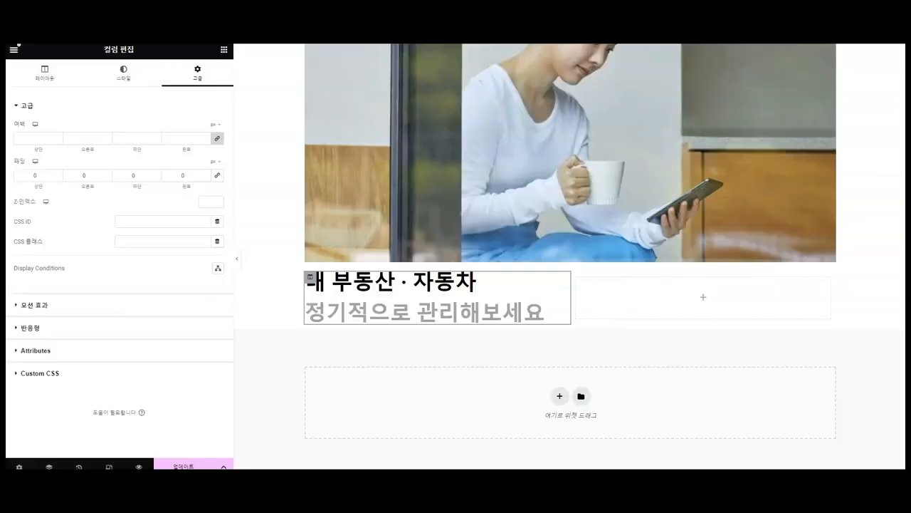
pyautogui.click(35, 177)
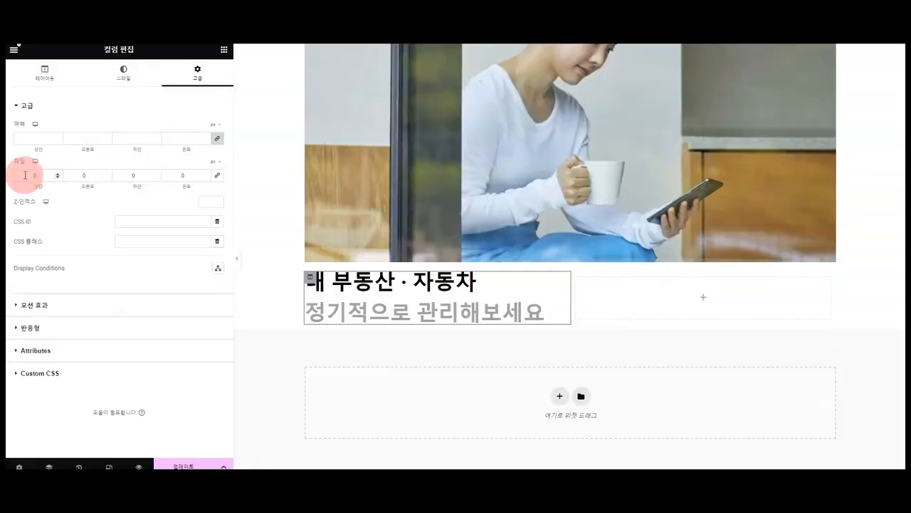
pyautogui.write('50')
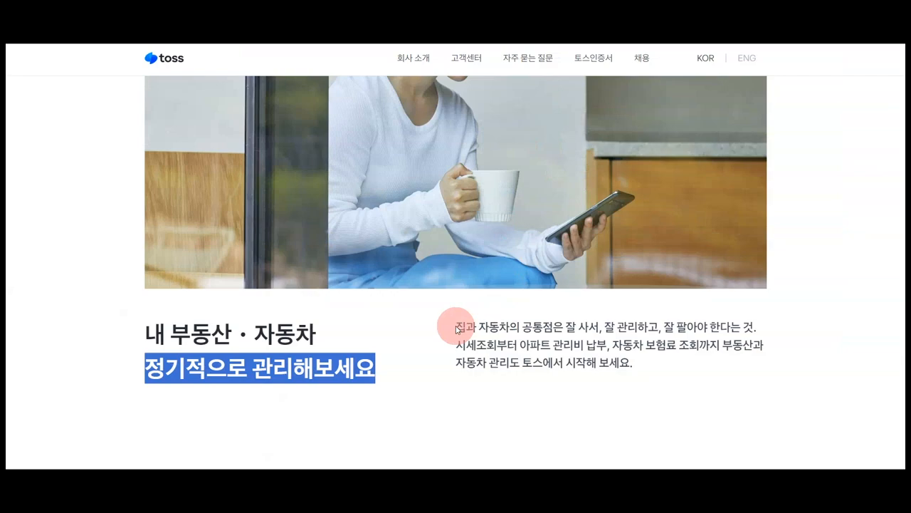
# Step: Duplicate the description text in the 보험 section and move the copy into the empty column beside the 내 부동산 · 자동차 headings
pyautogui.moveTo(457, 329); pyautogui.dragTo(655, 376)
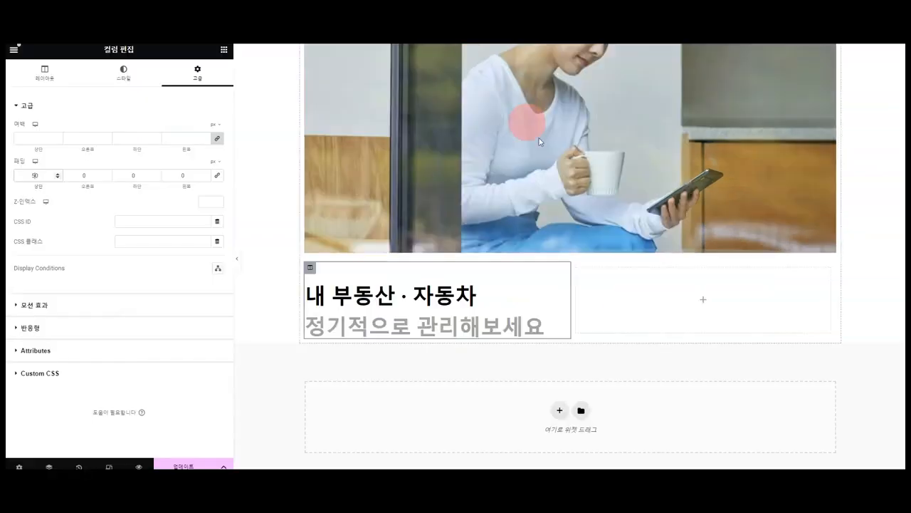
pyautogui.scroll(10, 525, 116)
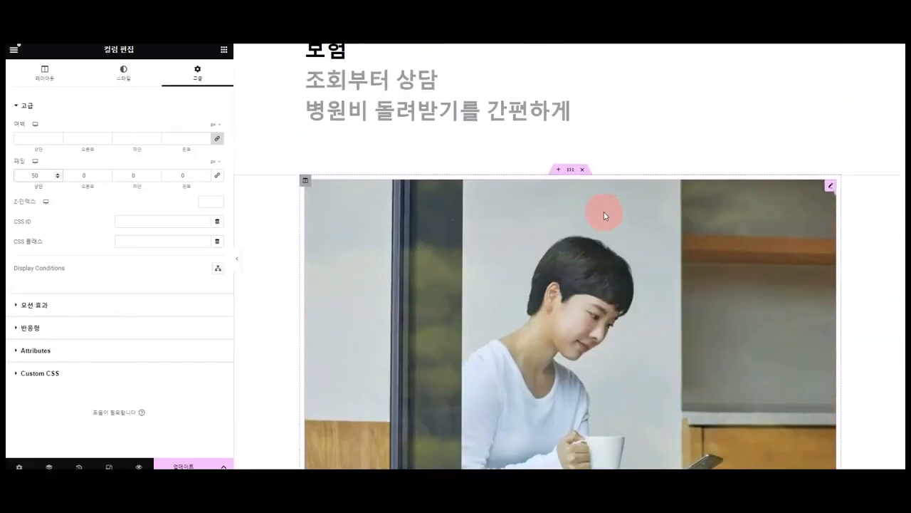
pyautogui.rightClick(675, 211)
pyautogui.click(710, 240)
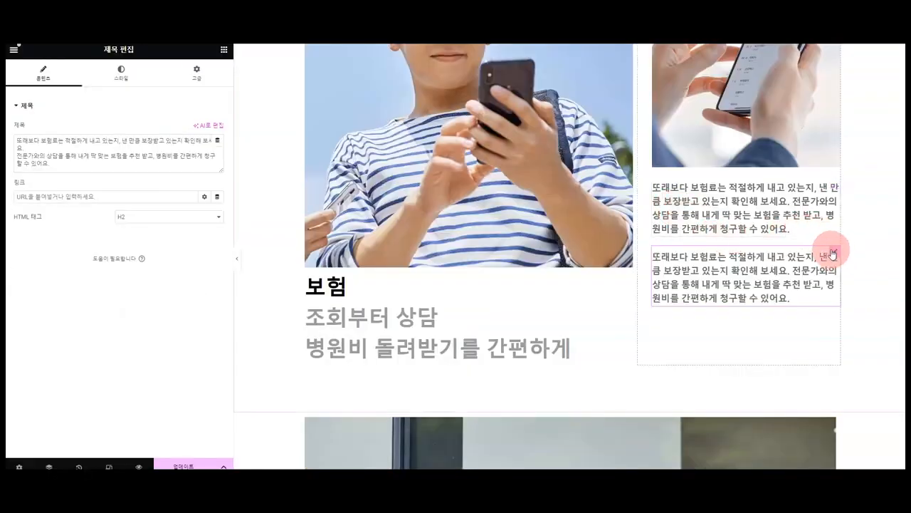
pyautogui.moveTo(832, 253); pyautogui.dragTo(646, 378)
pyautogui.scroll(-6, 811, 280)
pyautogui.scroll(-5, 810, 280)
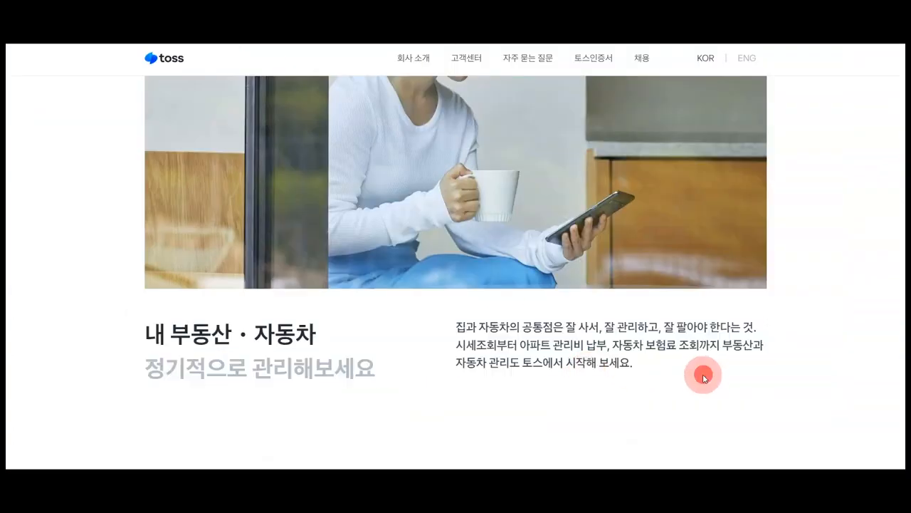
# Step: Replace the moved description with the paragraph starting "집과 자동차의 공통점은" copied from the toss reference page
pyautogui.moveTo(702, 372); pyautogui.dragTo(458, 325)
pyautogui.click(577, 374)
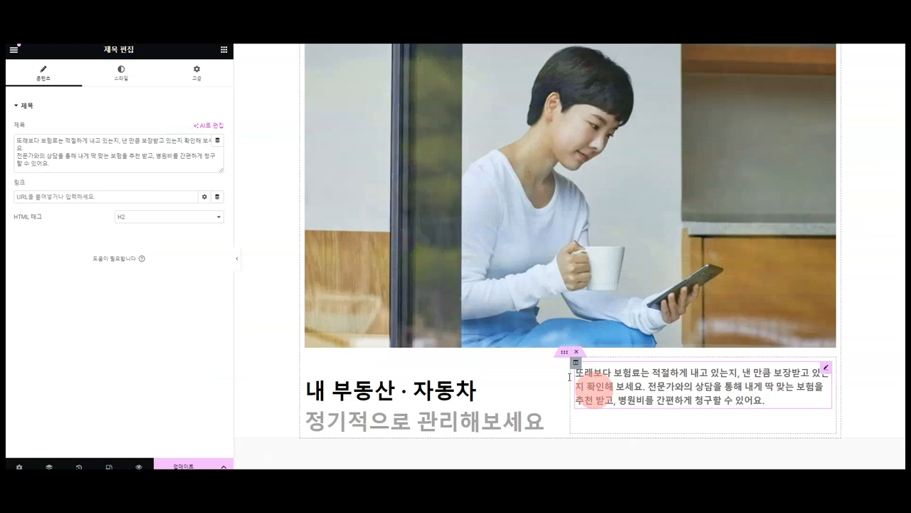
pyautogui.click(218, 168)
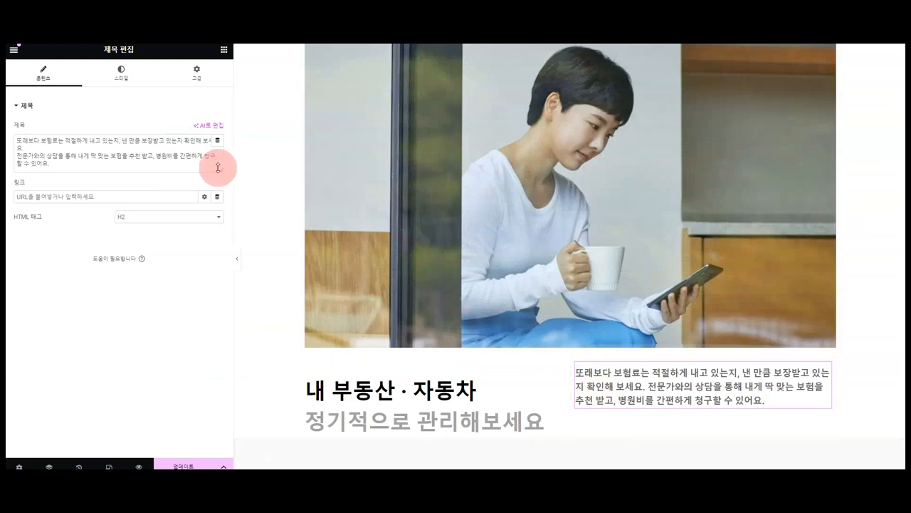
pyautogui.hotkey('ctrl', 'a')
pyautogui.hotkey('ctrl', 'v')
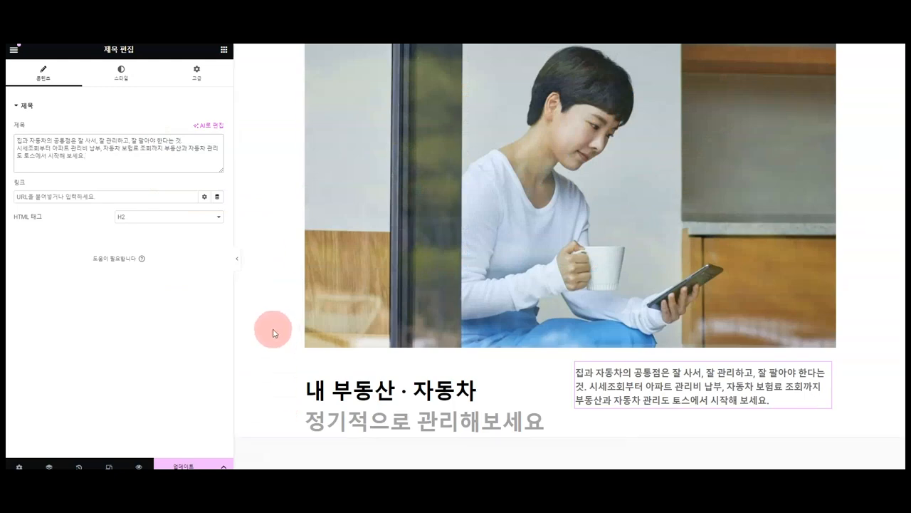
# Step: Preview the section, set its content width to 1233, and set the inner section's content width to full width (전체 넓이)
pyautogui.click(236, 258)
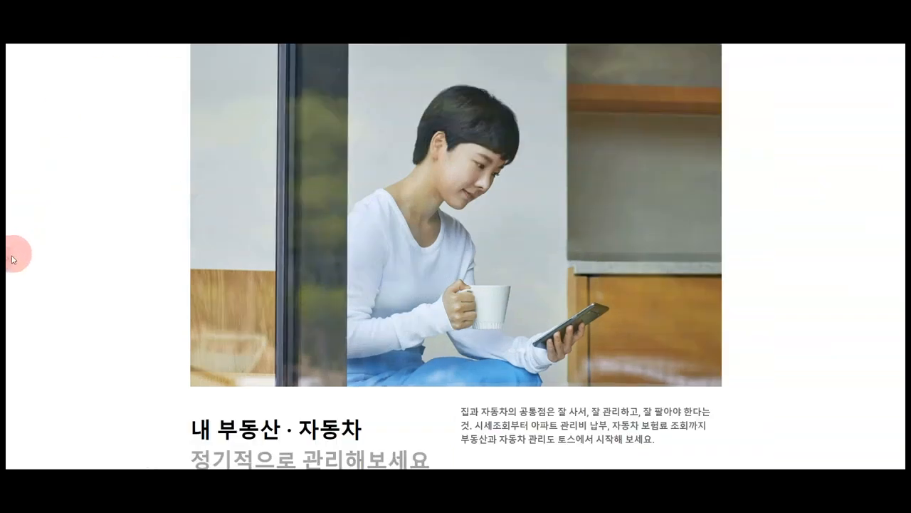
pyautogui.rightClick(264, 203)
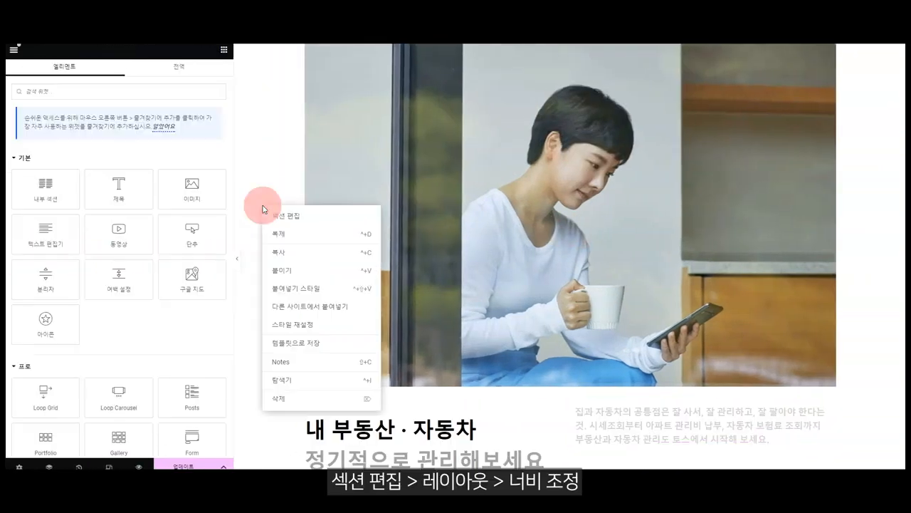
pyautogui.click(279, 217)
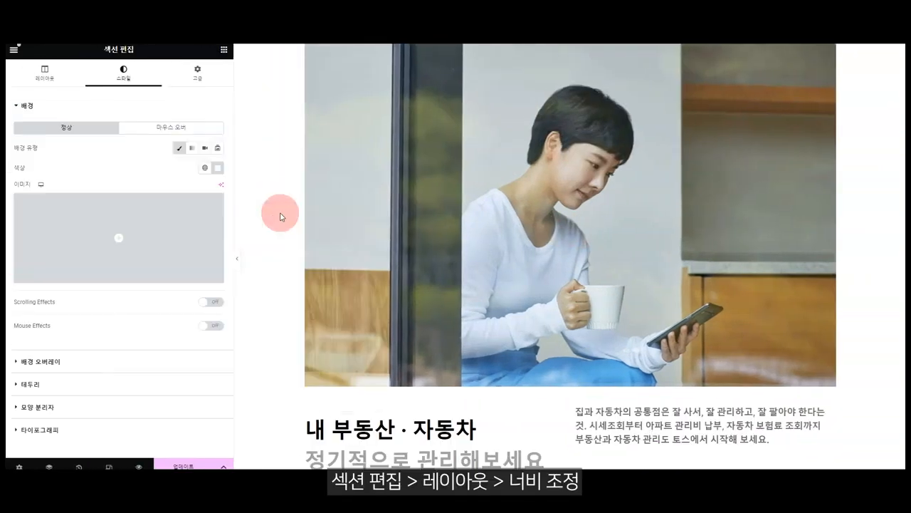
pyautogui.click(44, 72)
pyautogui.moveTo(14, 161); pyautogui.dragTo(121, 159)
pyautogui.scroll(3, 439, 173)
pyautogui.scroll(-5, 437, 167)
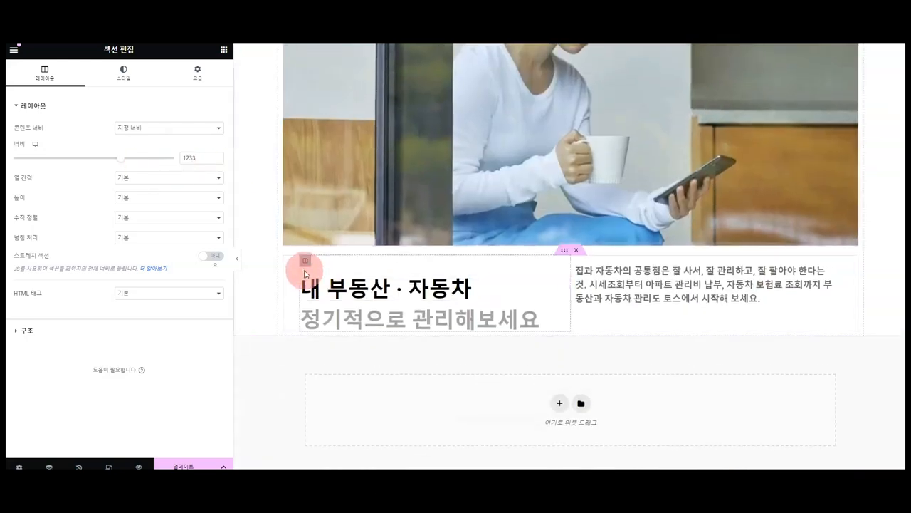
pyautogui.click(562, 251)
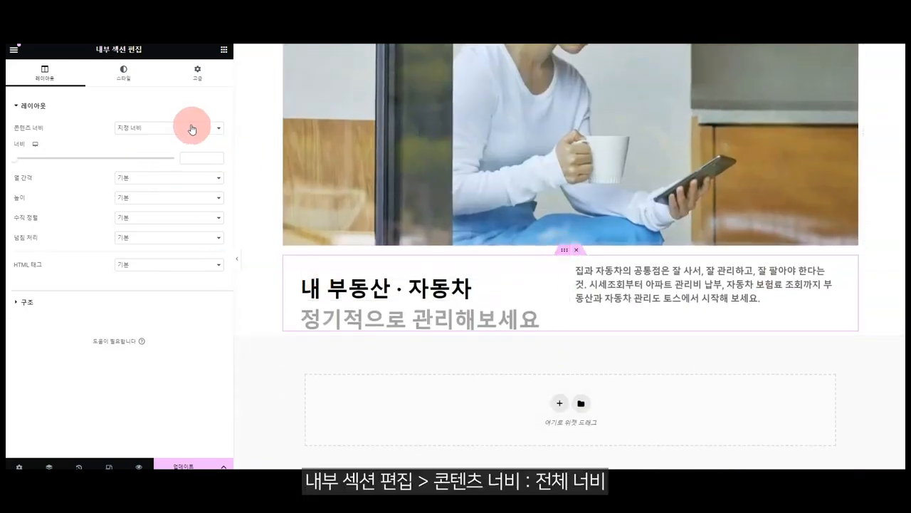
pyautogui.click(193, 146)
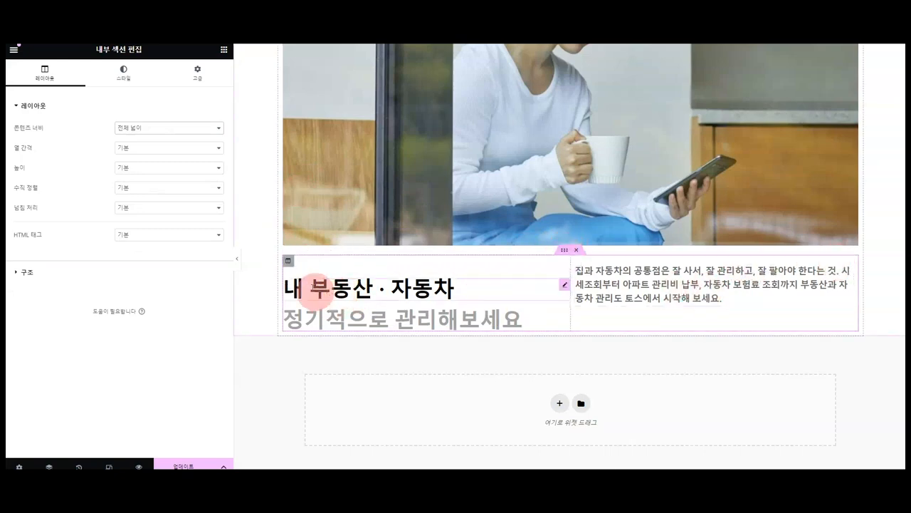
# Step: Set the description column's padding to 50 px at the top and 0 on the other sides
pyautogui.click(288, 265)
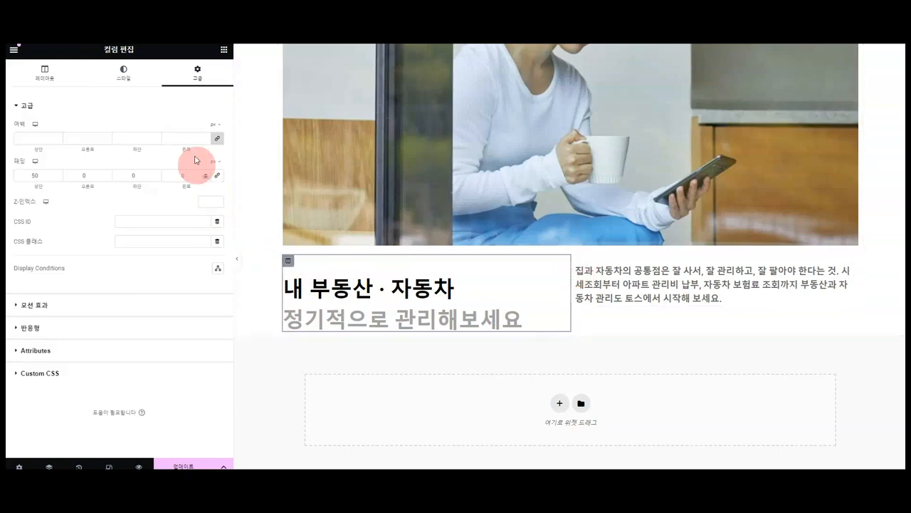
pyautogui.click(577, 263)
pyautogui.click(193, 72)
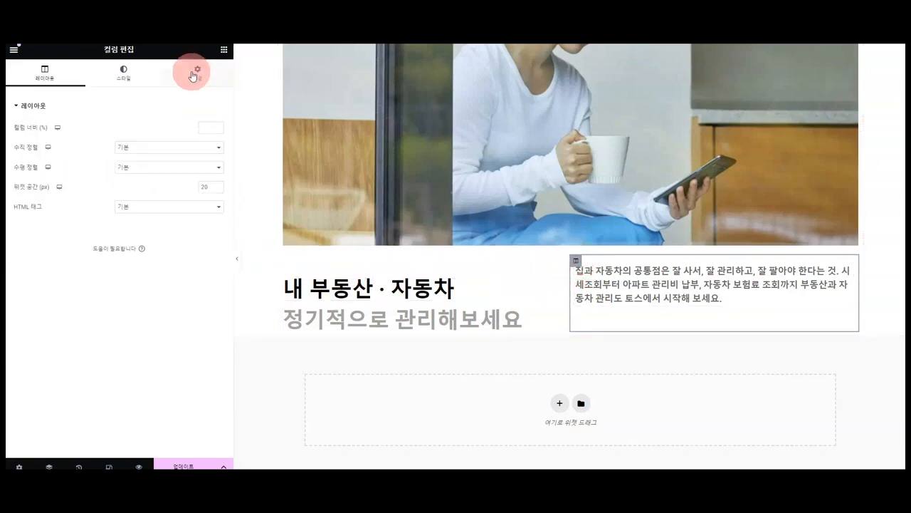
pyautogui.click(218, 178)
pyautogui.click(26, 171)
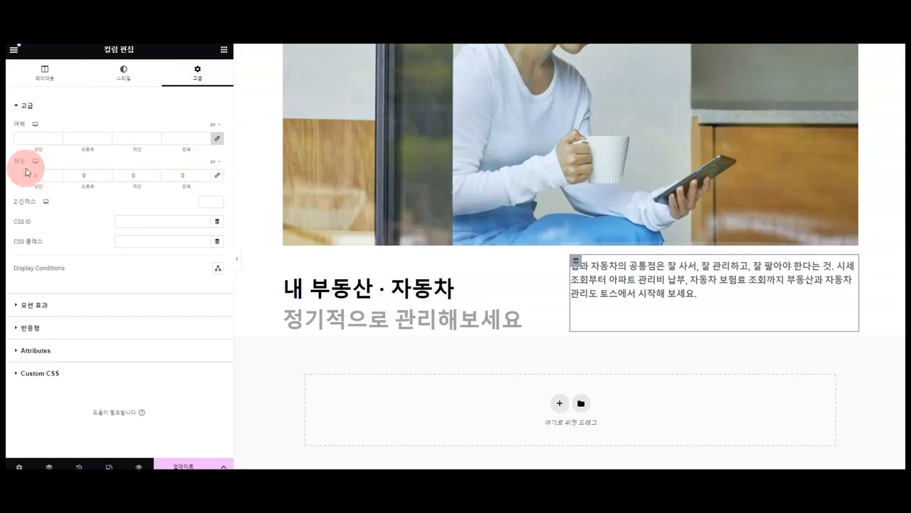
pyautogui.write('50')
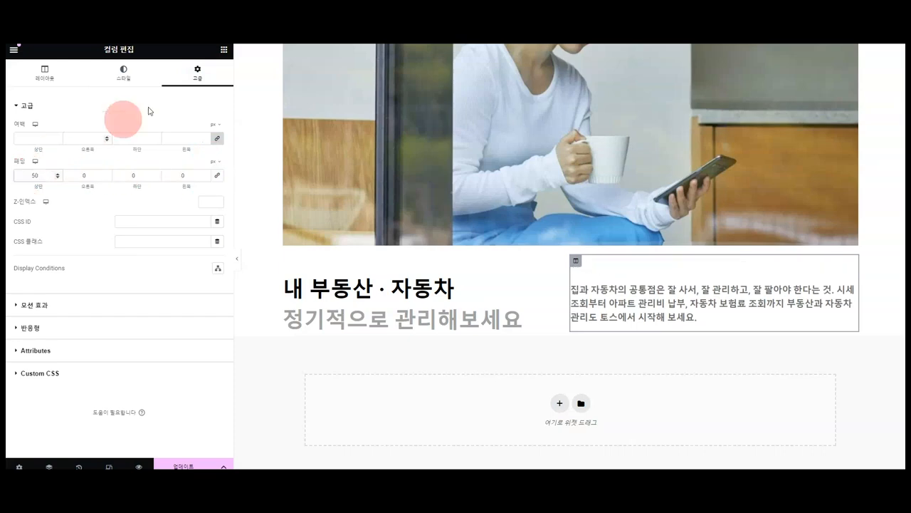
# Step: Reduce the description column's top padding to 35 px to allow for the text's default spacing
pyautogui.click(602, 286)
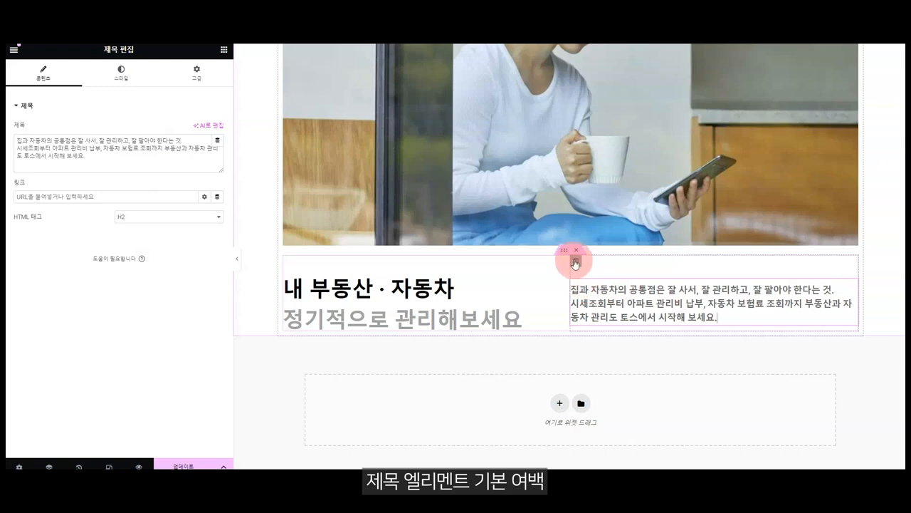
pyautogui.click(575, 262)
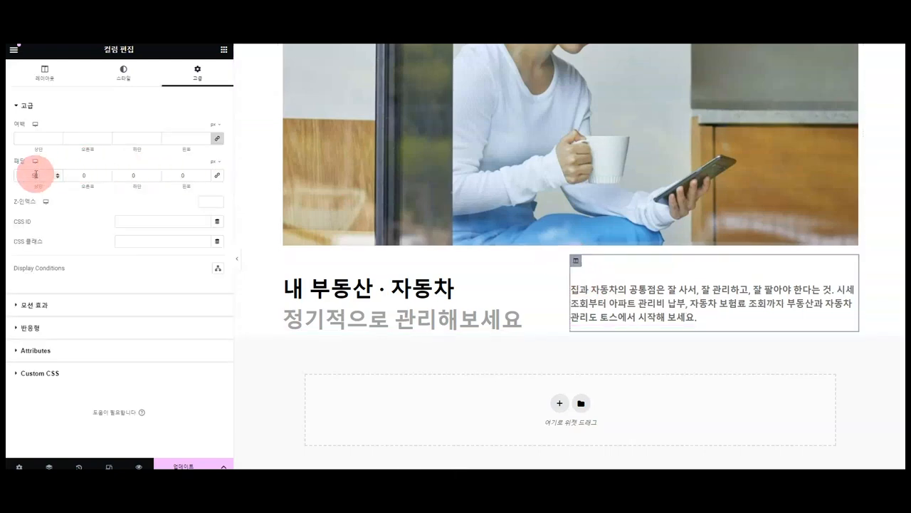
pyautogui.write('35')
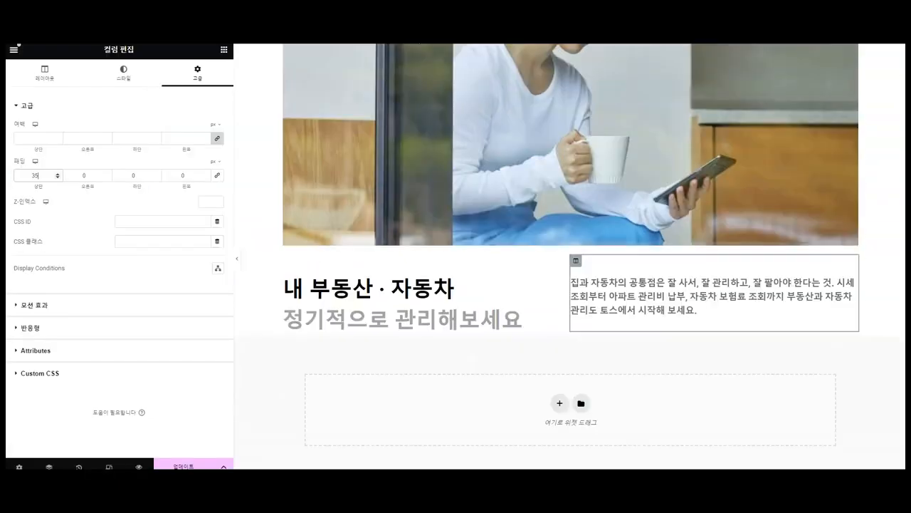
# Step: Insert <br> line breaks in the description text after "한다는 것." and after "부동산과"
pyautogui.click(712, 305)
pyautogui.click(126, 163)
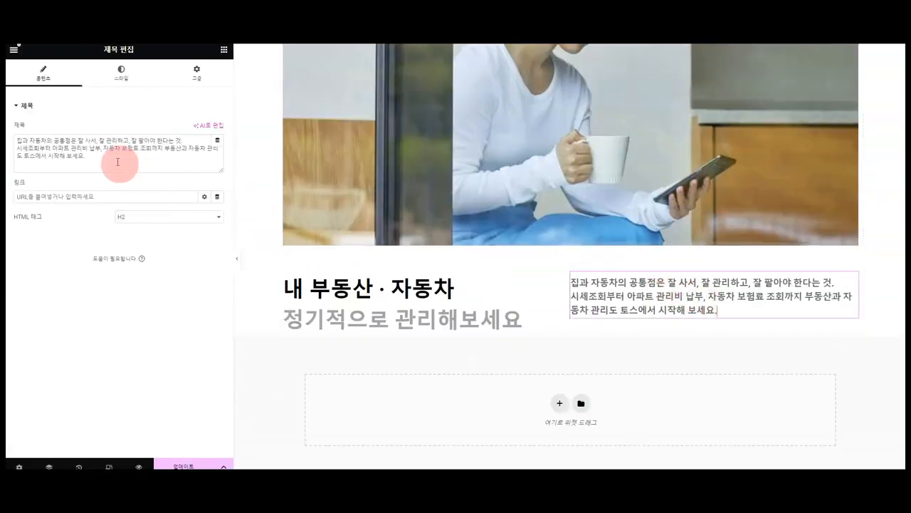
pyautogui.click(191, 138)
pyautogui.press('Delete')
pyautogui.write('<ㅠ')
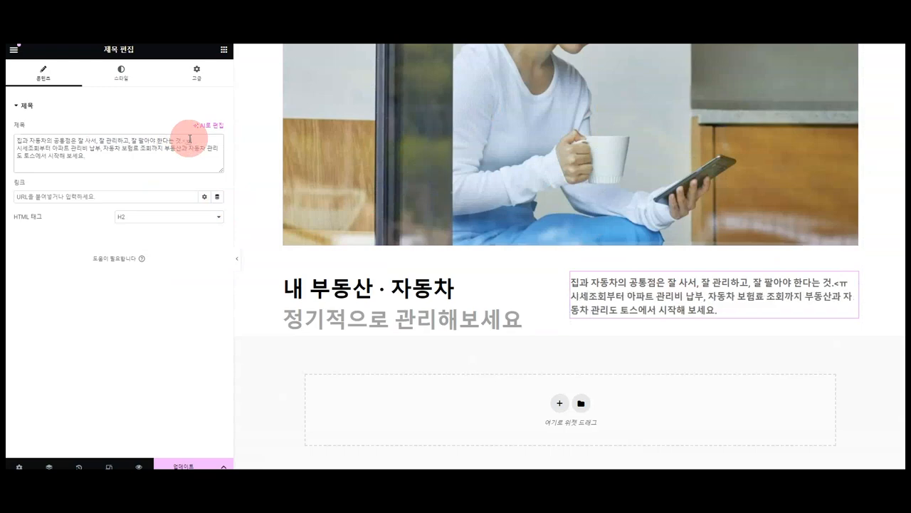
pyautogui.press('BackSpace')
pyautogui.write('br>')
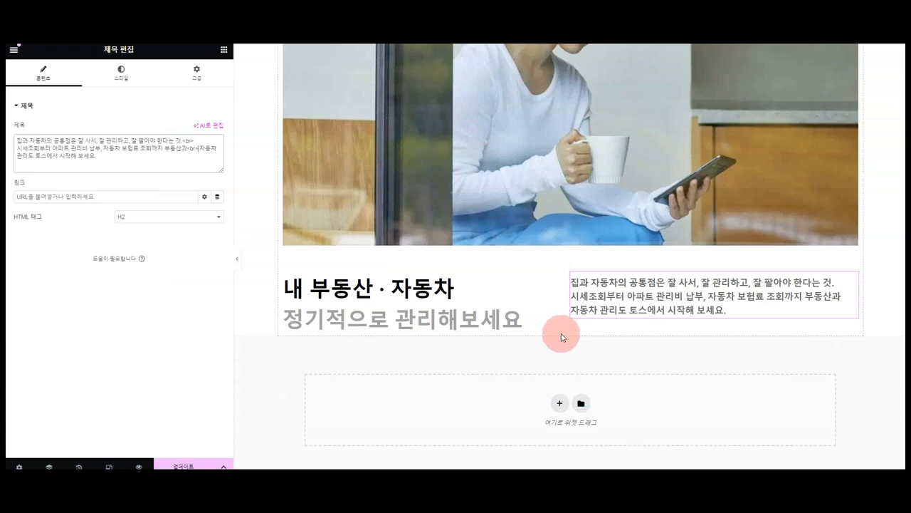
# Step: Set the line height of the description text to 30 px in its typography settings
pyautogui.click(594, 300)
pyautogui.click(131, 73)
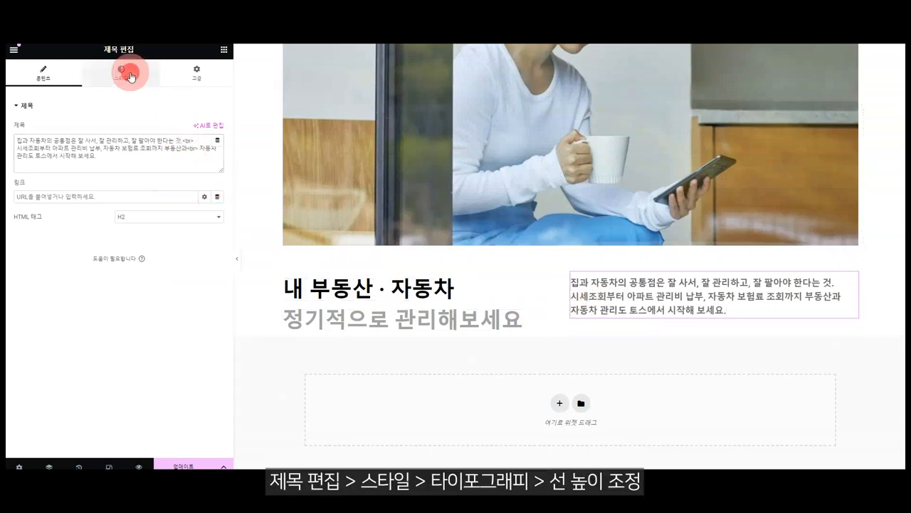
pyautogui.click(217, 167)
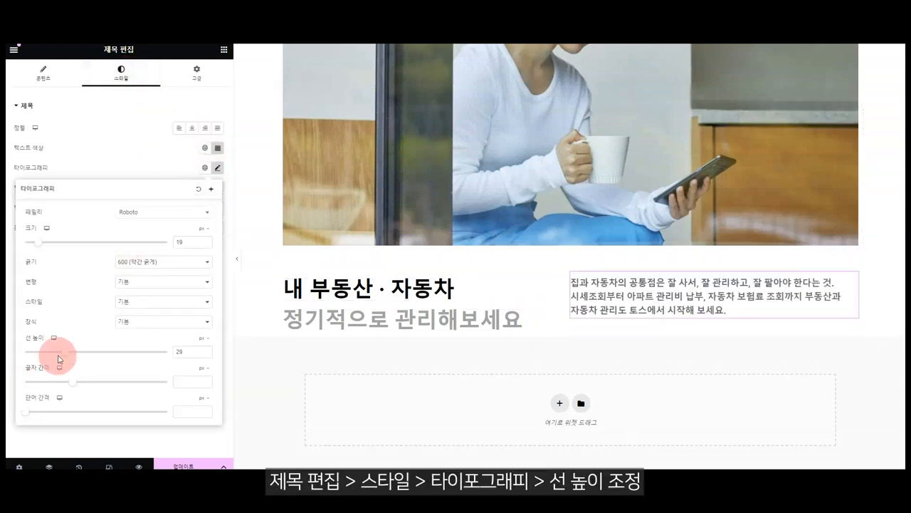
pyautogui.moveTo(66, 356); pyautogui.dragTo(67, 351)
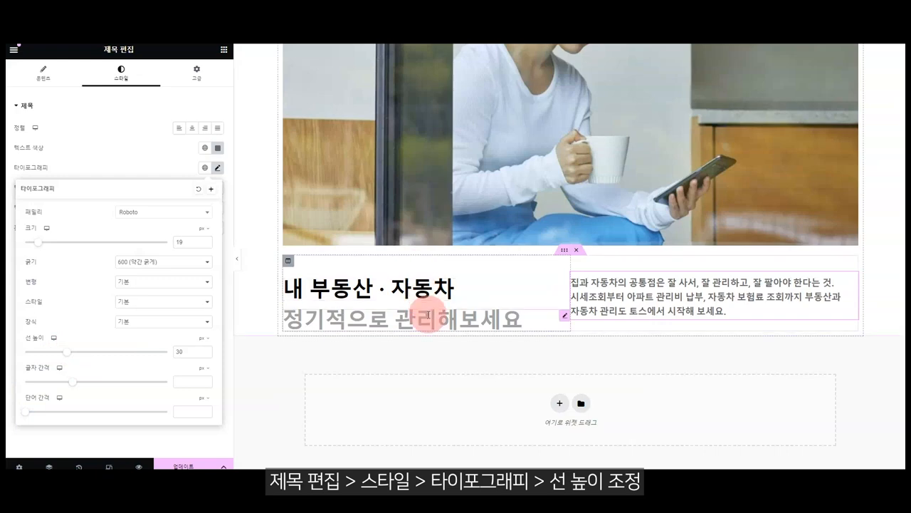
# Step: Set the font size of the grey 정기적으로 관리해보세요 heading to 43 px
pyautogui.click(299, 263)
pyautogui.click(217, 168)
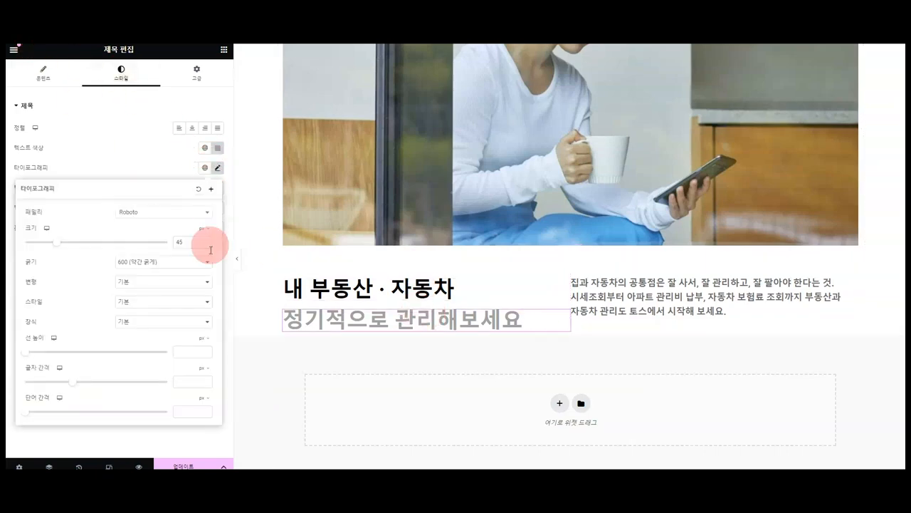
pyautogui.click(207, 245)
pyautogui.click(208, 245)
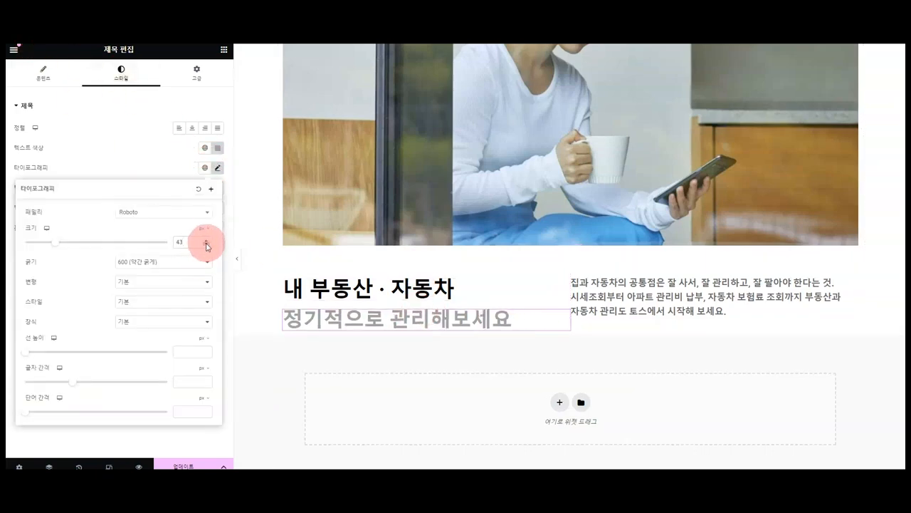
# Step: Reduce the font size of the 내 부동산 · 자동차 heading by two pixels to 43 px, matching the grey heading
pyautogui.click(376, 290)
pyautogui.click(122, 74)
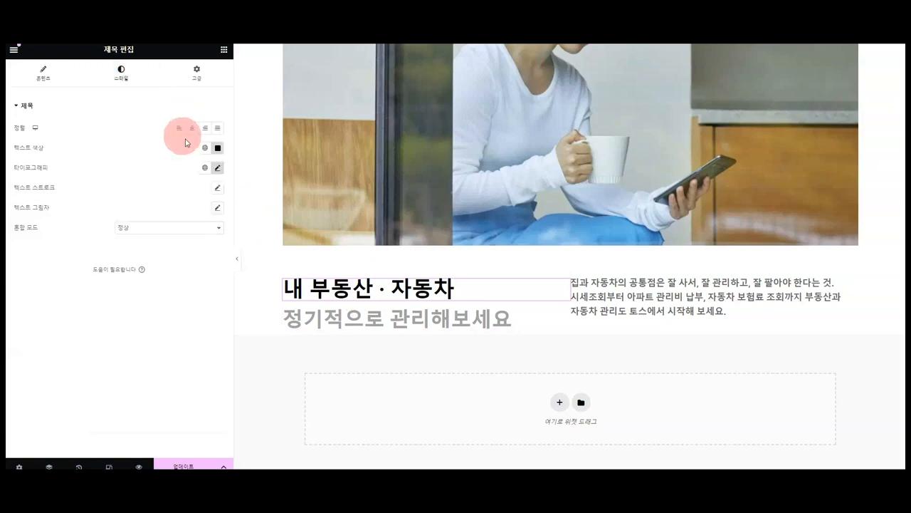
pyautogui.click(218, 167)
pyautogui.click(209, 245)
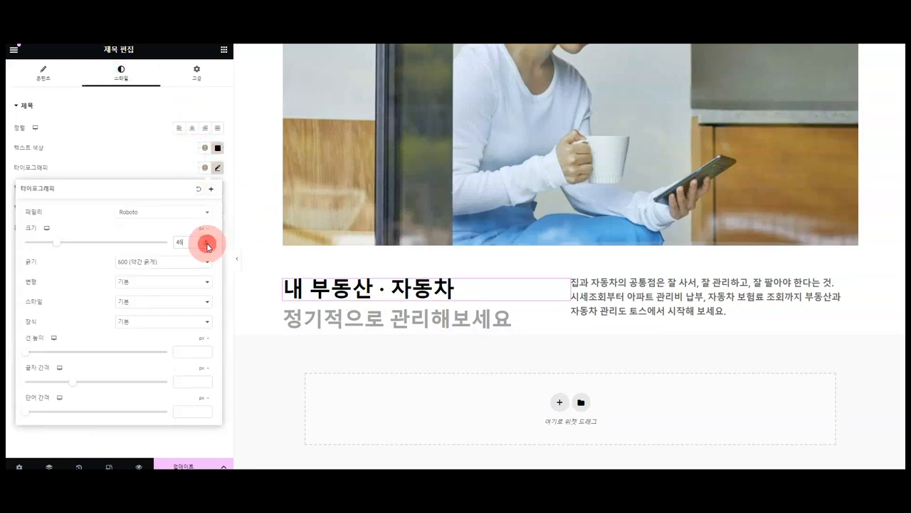
pyautogui.click(208, 245)
# Step: Unlink the margin and padding values of the grey 정기적으로 관리해보세요 heading and set its top margin to -4 px
pyautogui.click(346, 318)
pyautogui.click(191, 75)
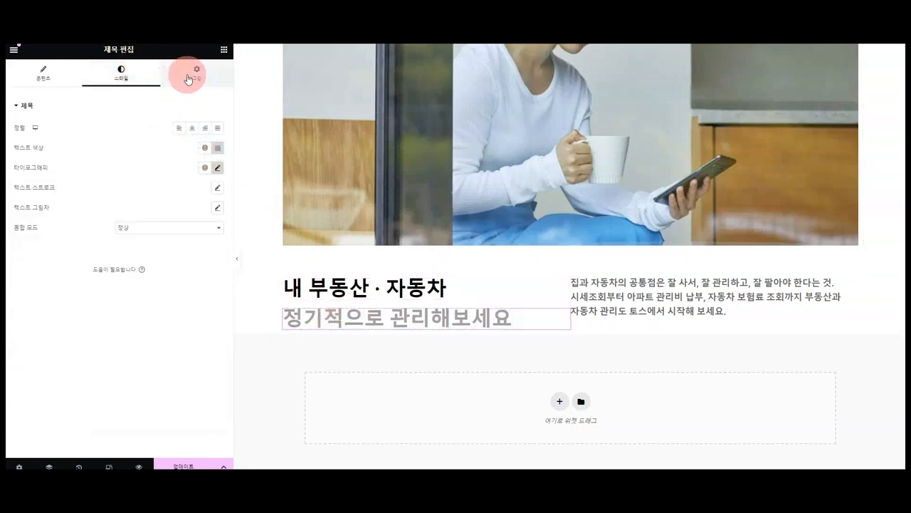
pyautogui.click(218, 141)
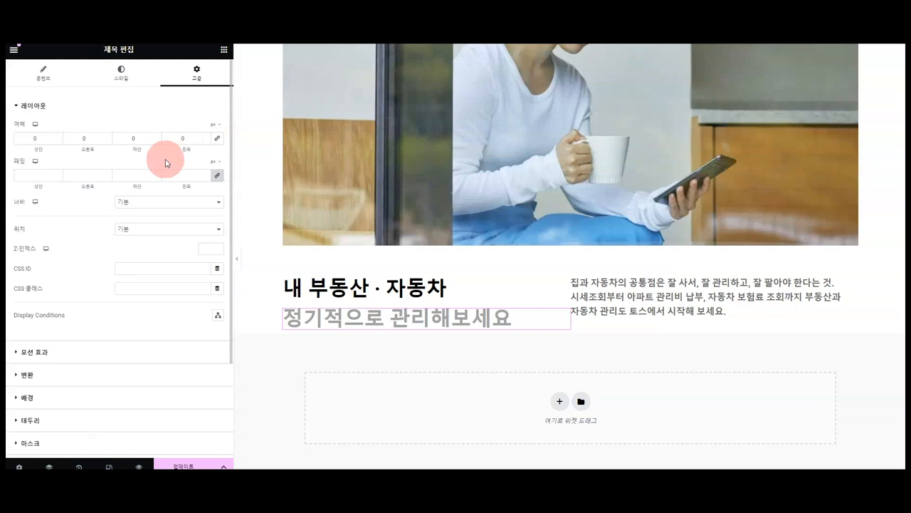
pyautogui.click(220, 177)
pyautogui.click(57, 141)
pyautogui.click(57, 141)
pyautogui.click(57, 141)
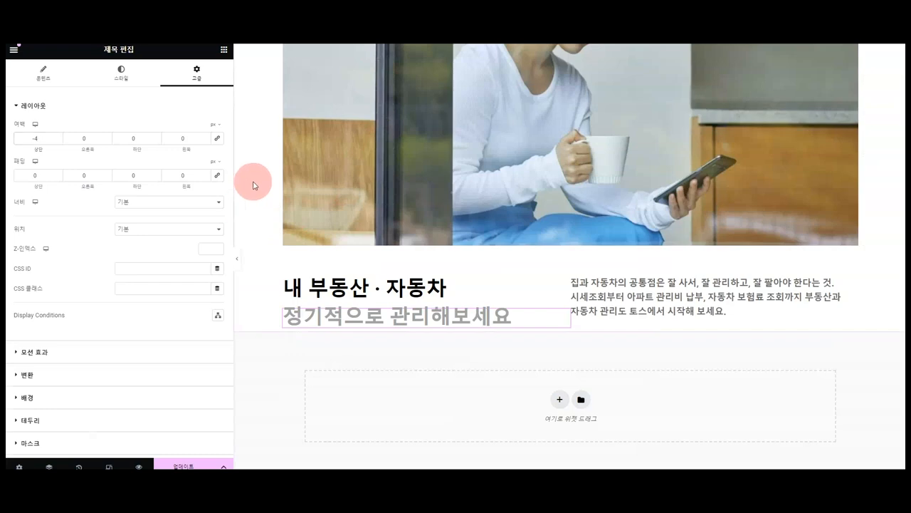
# Step: Set the bottom padding of the 내 부동산 · 자동차 section to 200 px and update the page
pyautogui.rightClick(254, 186)
pyautogui.click(278, 196)
pyautogui.click(197, 74)
pyautogui.click(210, 171)
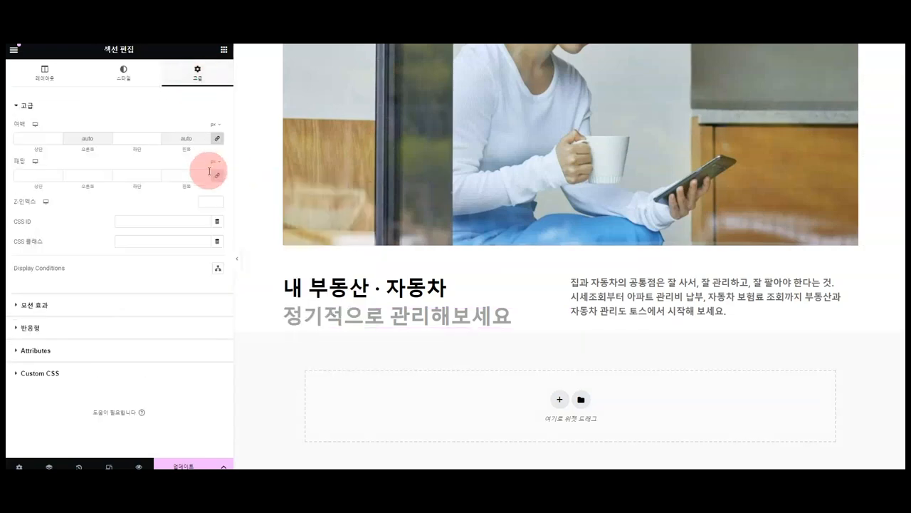
pyautogui.click(137, 174)
pyautogui.write('0')
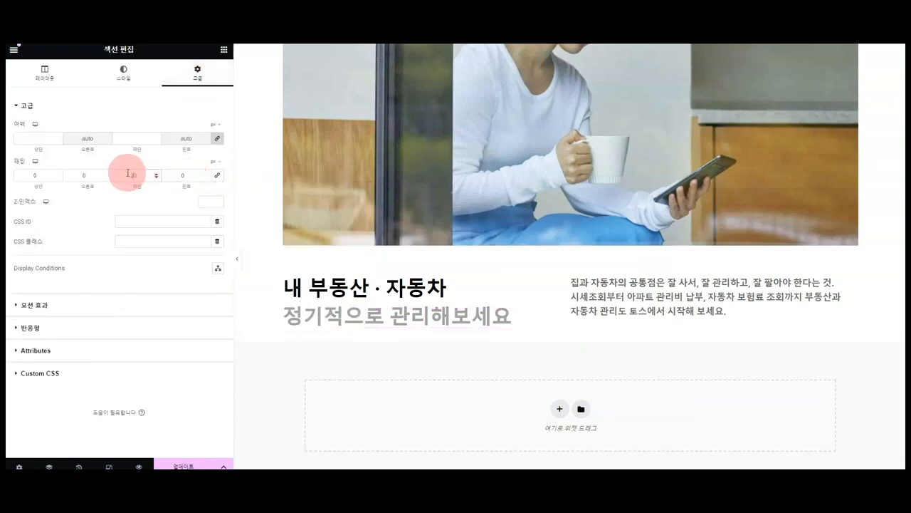
pyautogui.scroll(-3, 388, 213)
pyautogui.click(193, 464)
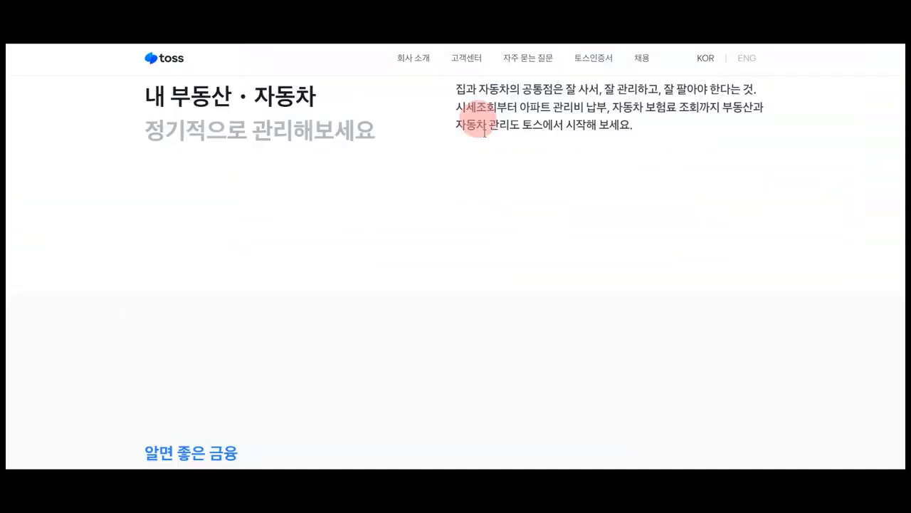
# Step: Duplicate the similarly laid-out 신용 section and move the copy below the 내 부동산 · 자동차 section
pyautogui.scroll(-7, 530, 230)
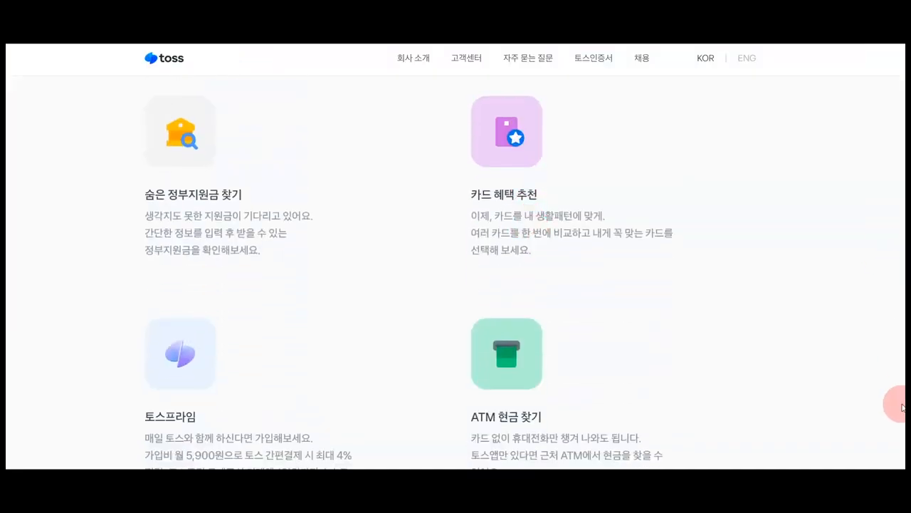
pyautogui.moveTo(910, 394)
pyautogui.mouseDown()
pyautogui.moveTo(904, 213)
pyautogui.moveTo(905, 413)
pyautogui.moveTo(903, 390)
pyautogui.mouseUp()
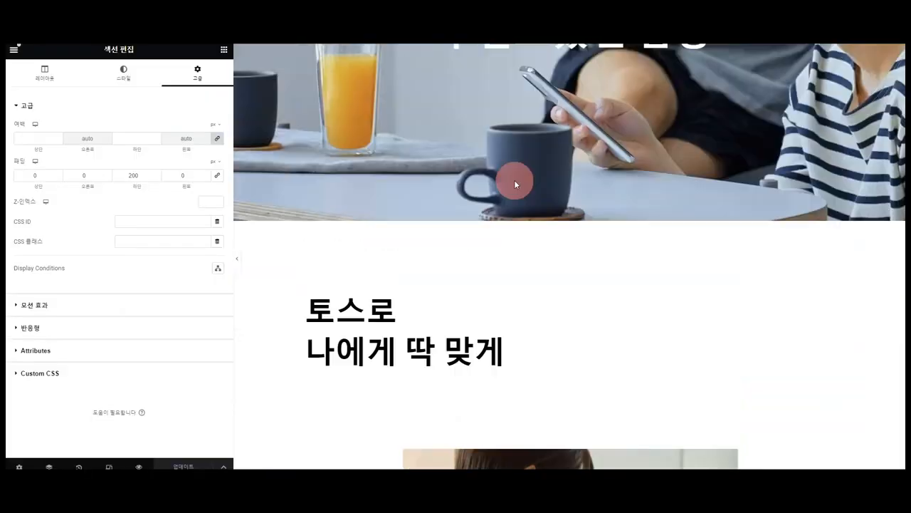
pyautogui.scroll(15, 514, 179)
pyautogui.scroll(5, 514, 184)
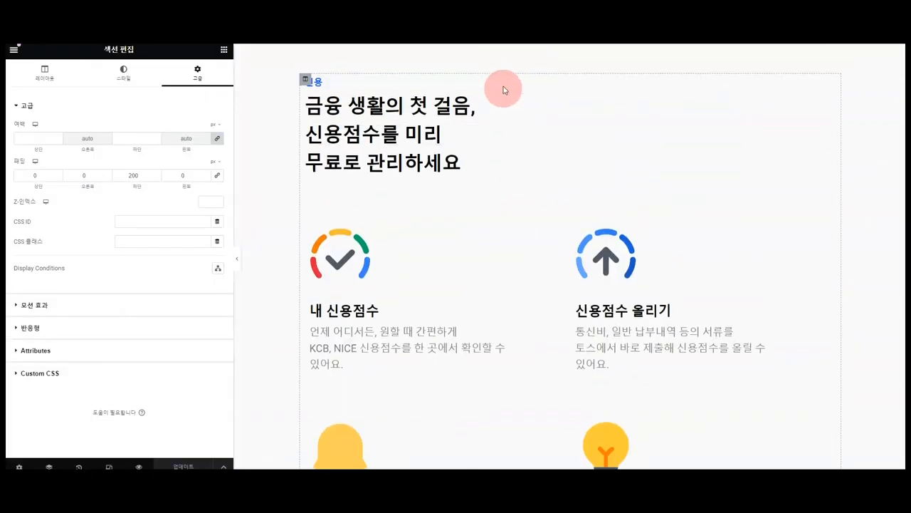
pyautogui.rightClick(496, 127)
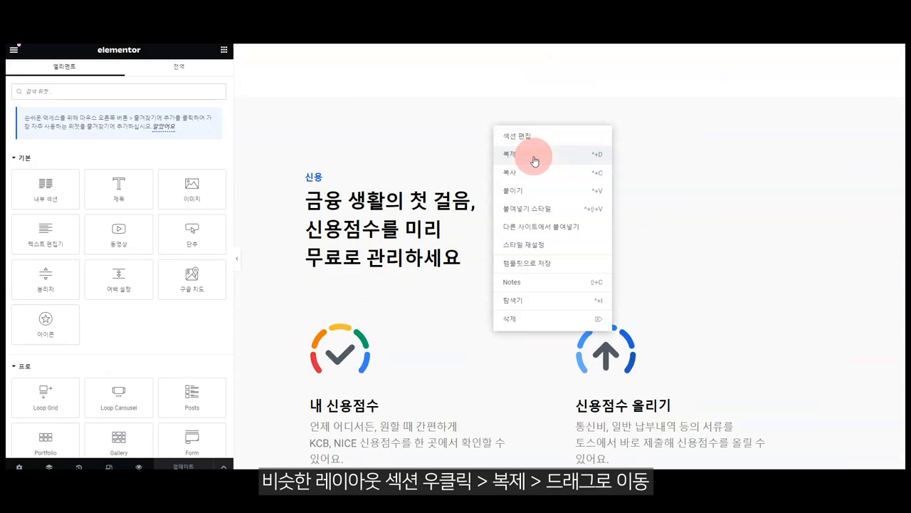
pyautogui.click(535, 158)
pyautogui.scroll(-8, 534, 158)
pyautogui.moveTo(570, 181); pyautogui.dragTo(567, 236)
pyautogui.scroll(-4, 569, 234)
pyautogui.scroll(-20, 568, 234)
pyautogui.scroll(-15, 568, 234)
# Step: Copy 이런 서비스도 from the reference page and replace the duplicated section's first heading line with it
pyautogui.scroll(-3, 487, 280)
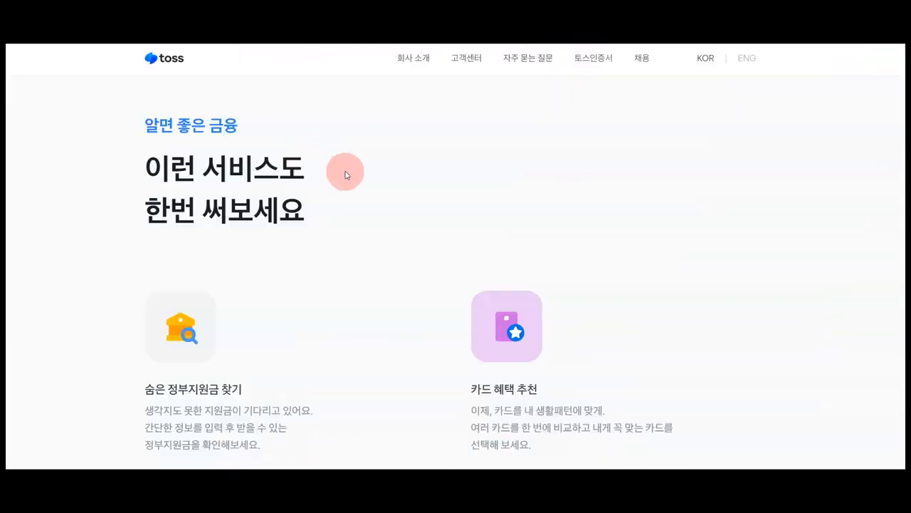
pyautogui.moveTo(346, 173); pyautogui.dragTo(138, 173)
pyautogui.hotkey('ctrl', 'c')
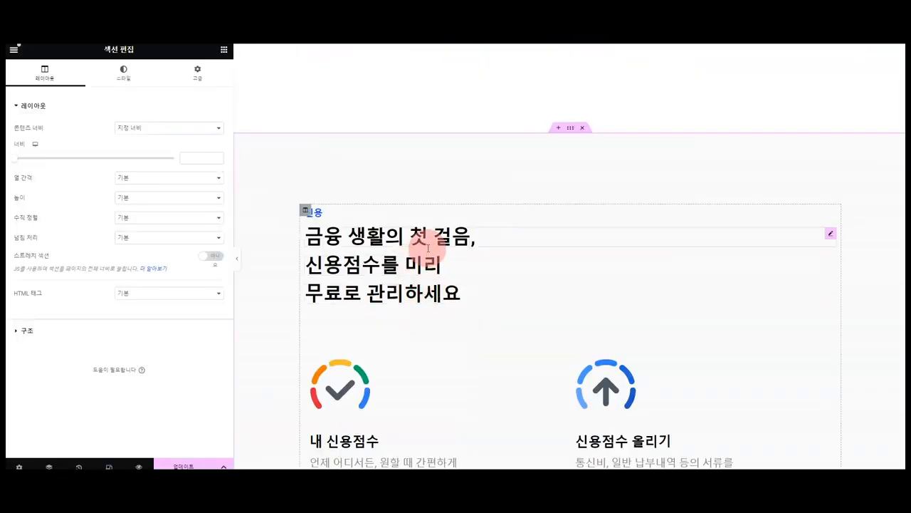
pyautogui.click(420, 238)
pyautogui.hotkey('ctrl', 'v')
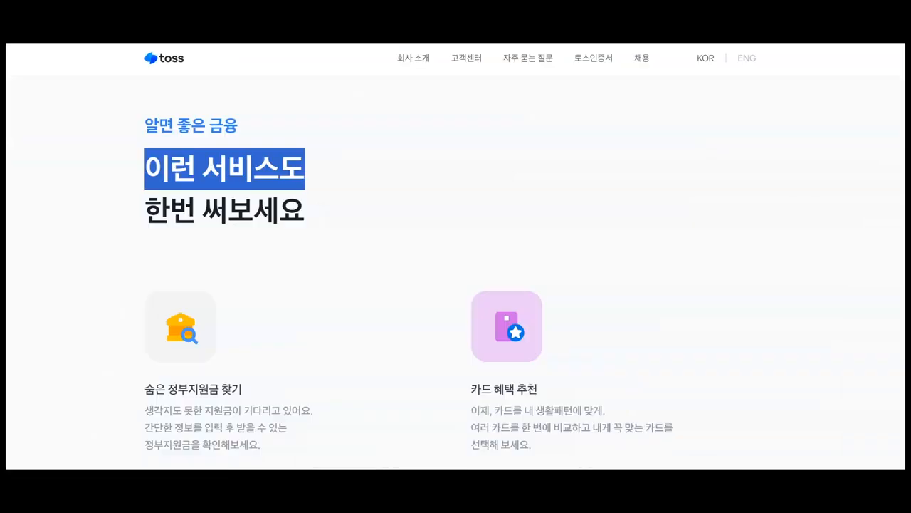
# Step: Replace the second heading line with 한번 써보세요 from the reference page and delete the 무료로 관리하세요 heading
pyautogui.moveTo(279, 214); pyautogui.dragTo(114, 210)
pyautogui.moveTo(356, 209); pyautogui.dragTo(142, 215)
pyautogui.hotkey('ctrl', 'c')
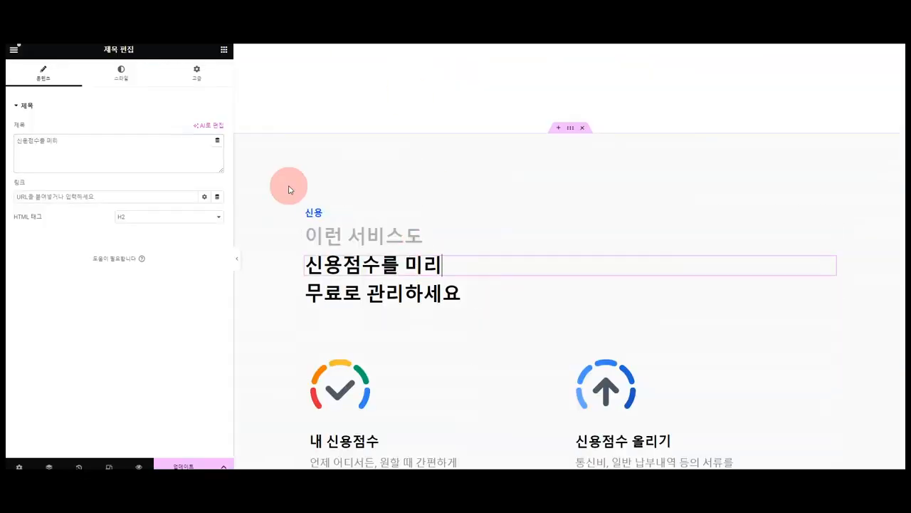
pyautogui.tripleClick(21, 140)
pyautogui.hotkey('ctrl', 'v')
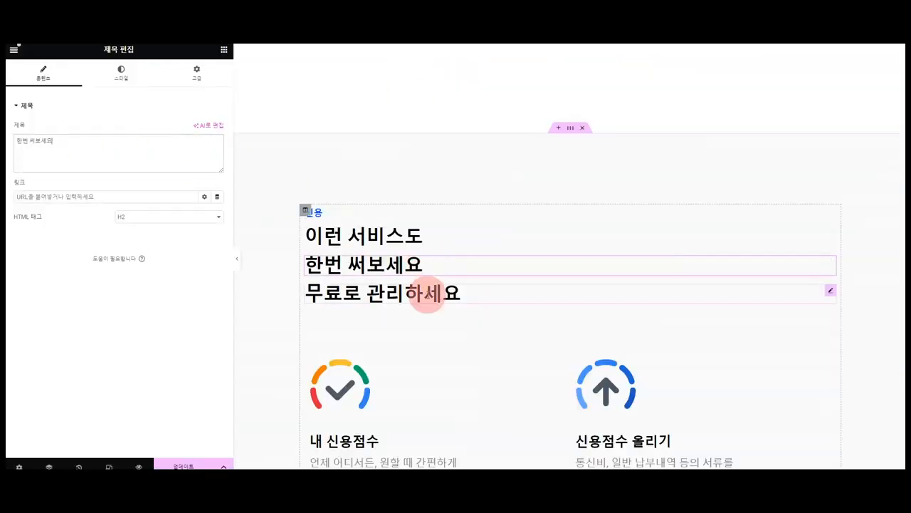
pyautogui.rightClick(429, 293)
pyautogui.click(494, 466)
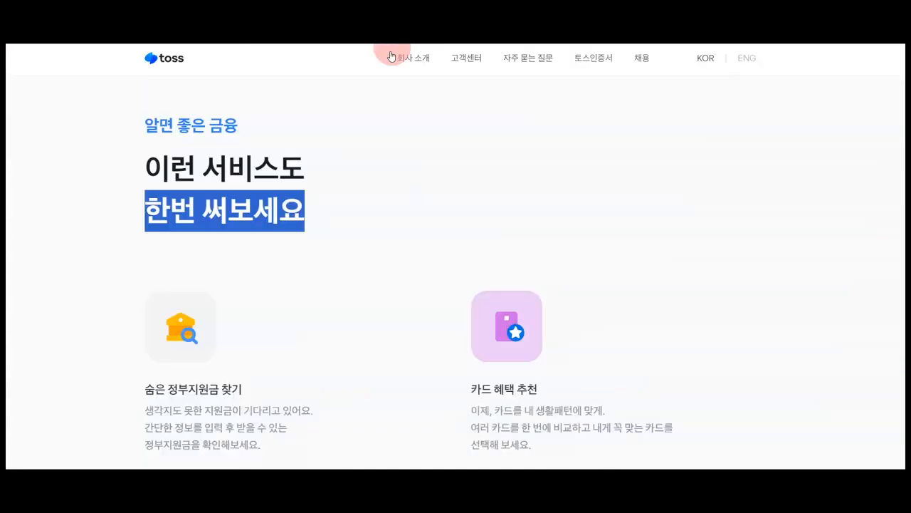
# Step: Replace the blue 신용 label in the duplicated section with 알면 좋은 금융 from the reference page
pyautogui.moveTo(259, 120); pyautogui.dragTo(147, 114)
pyautogui.hotkey('ctrl', 'c')
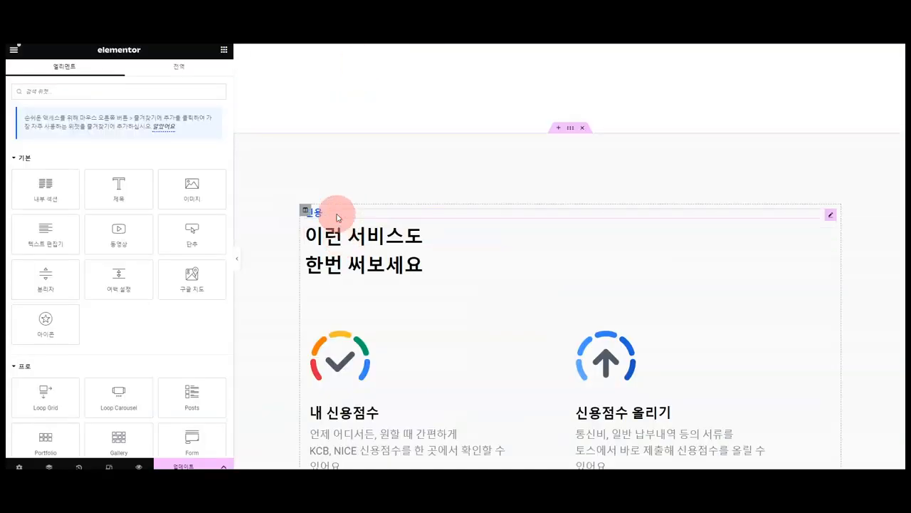
pyautogui.click(333, 211)
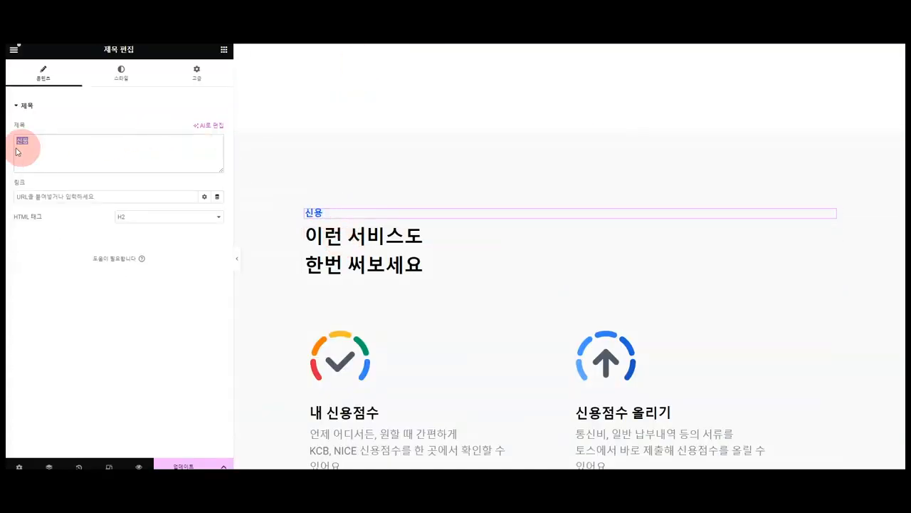
pyautogui.hotkey('ctrl', 'v')
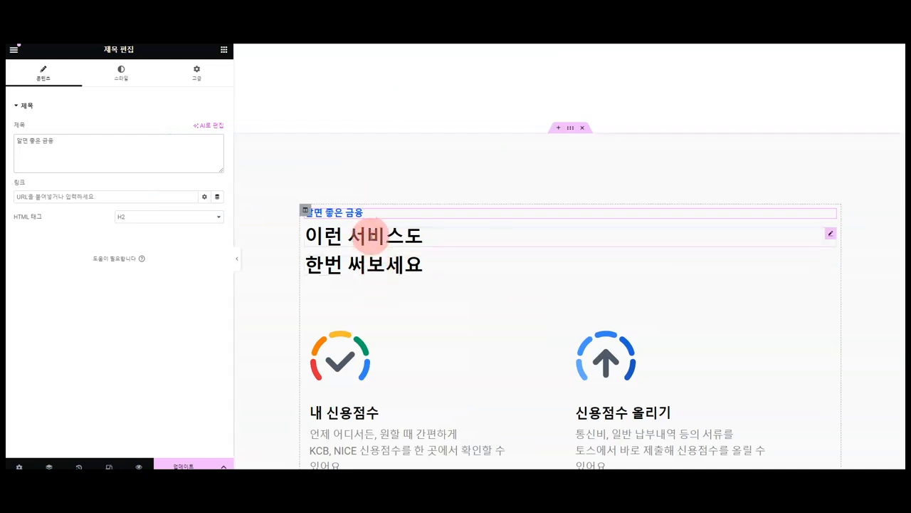
# Step: Set the font size of the 이런 서비스도 heading to 50 px
pyautogui.click(130, 79)
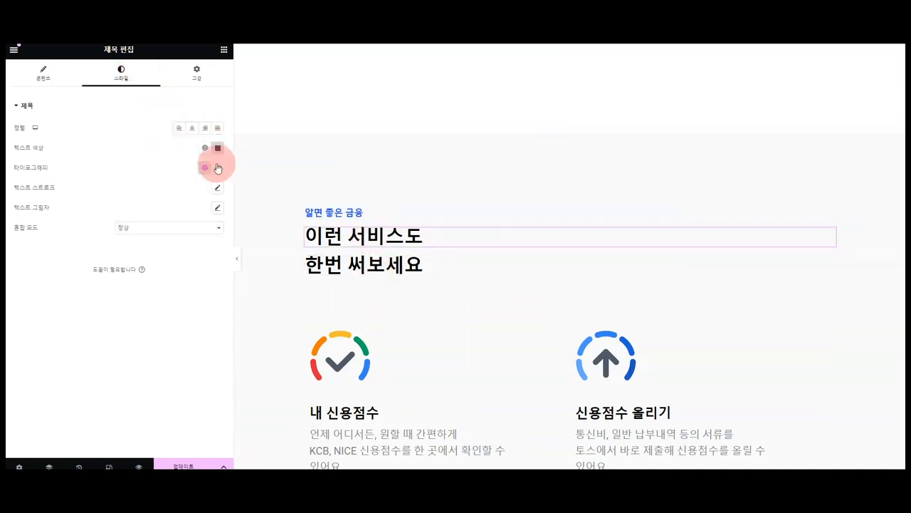
pyautogui.click(218, 167)
pyautogui.click(208, 236)
# Step: Copy the 이런 서비스도 heading and paste its style onto the 한번 써보세요 heading
pyautogui.rightClick(388, 255)
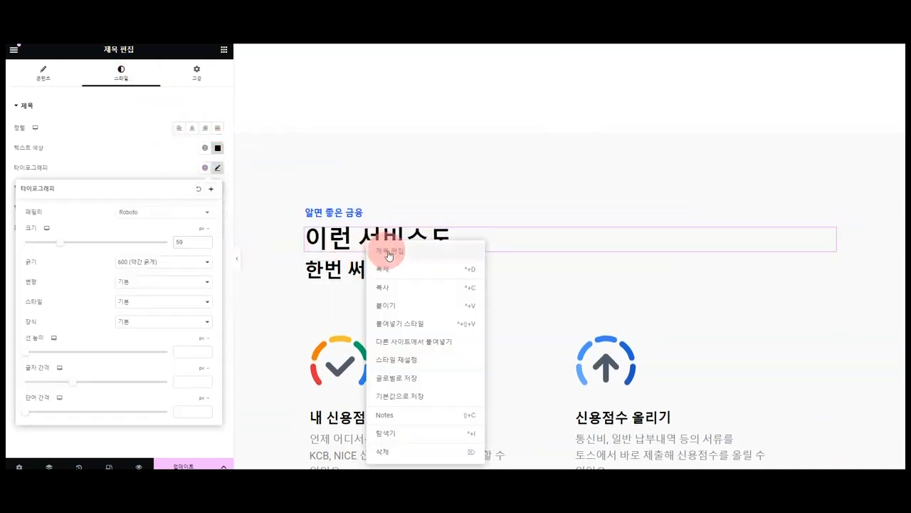
pyautogui.click(392, 287)
pyautogui.rightClick(362, 265)
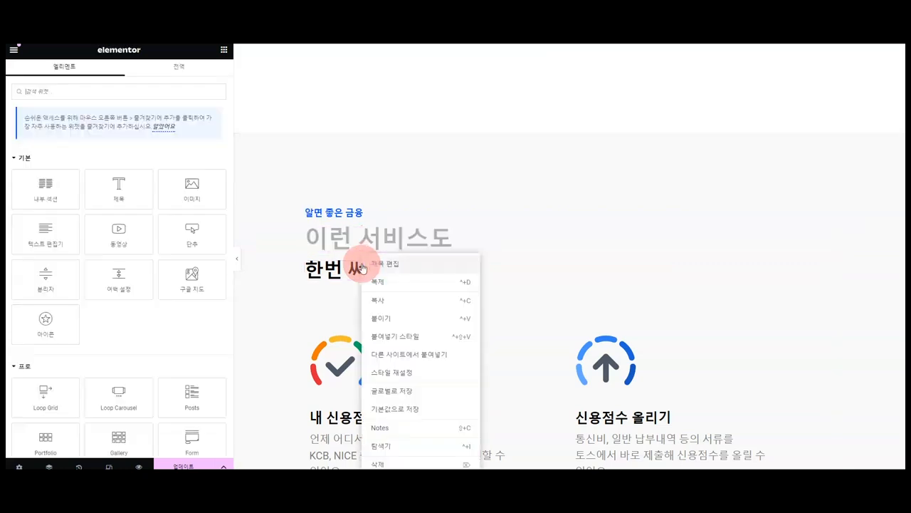
pyautogui.click(418, 340)
# Step: Increase the font size of the blue 알면 좋은 금융 label to match the reference page
pyautogui.click(369, 225)
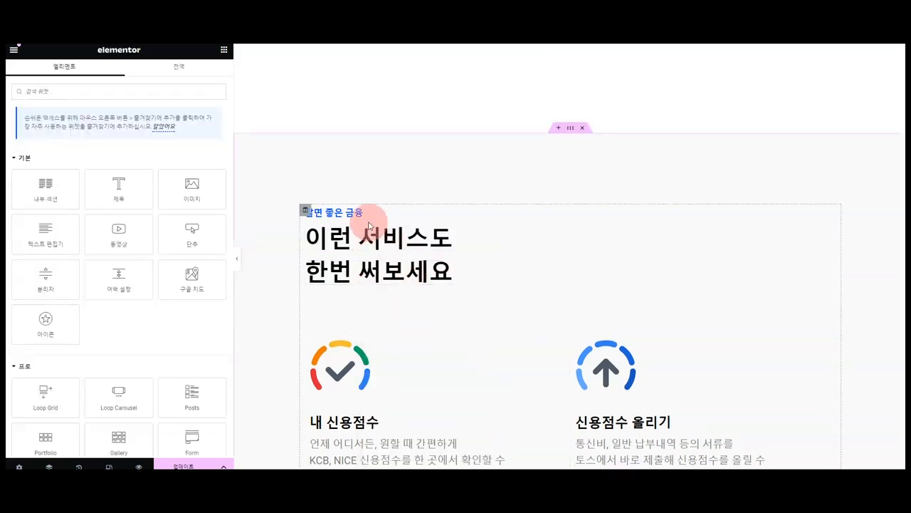
pyautogui.click(270, 57)
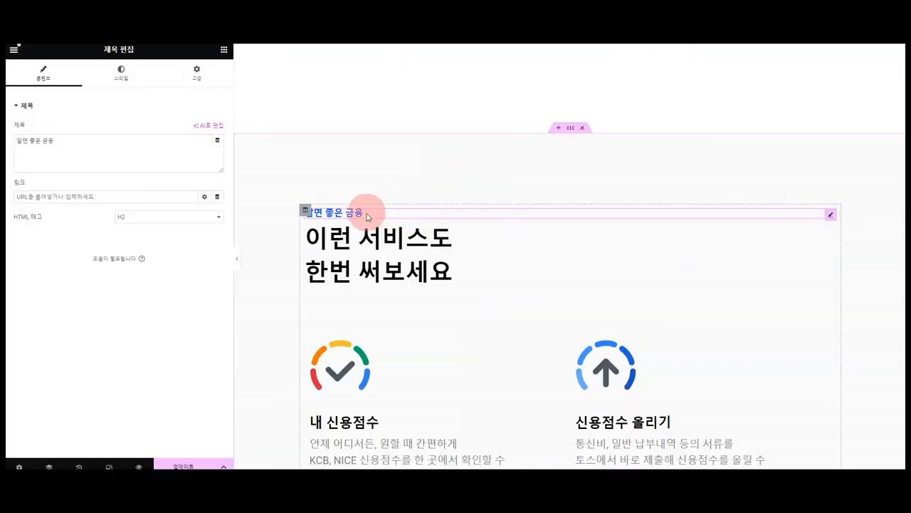
pyautogui.click(125, 75)
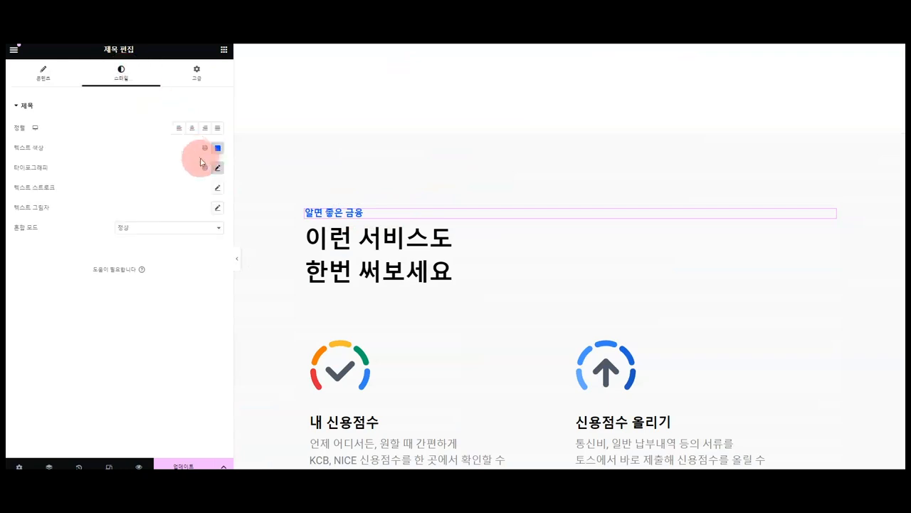
pyautogui.click(217, 167)
pyautogui.click(207, 244)
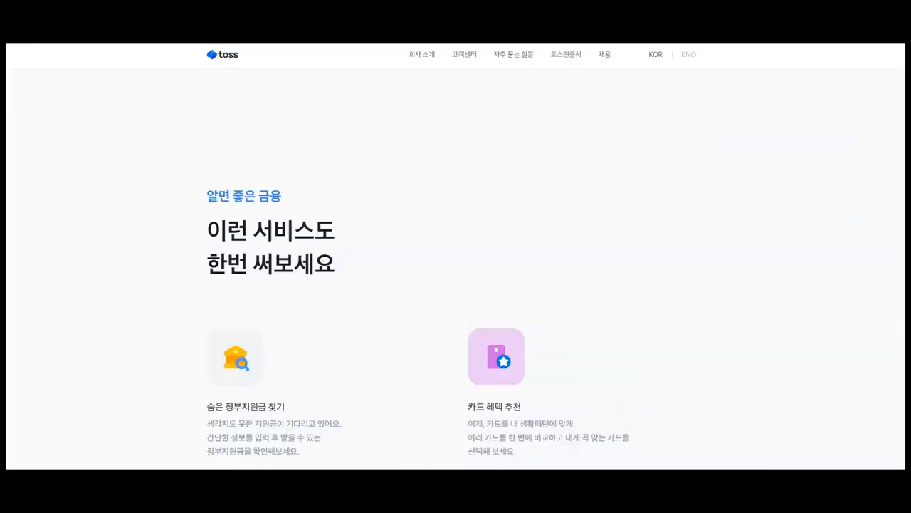
# Step: Replace the first image box's picture with 20240708_105758.png, the yellow house with magnifier, and its title with 숨은 정부지원금 찾기
pyautogui.scroll(-3, 417, 206)
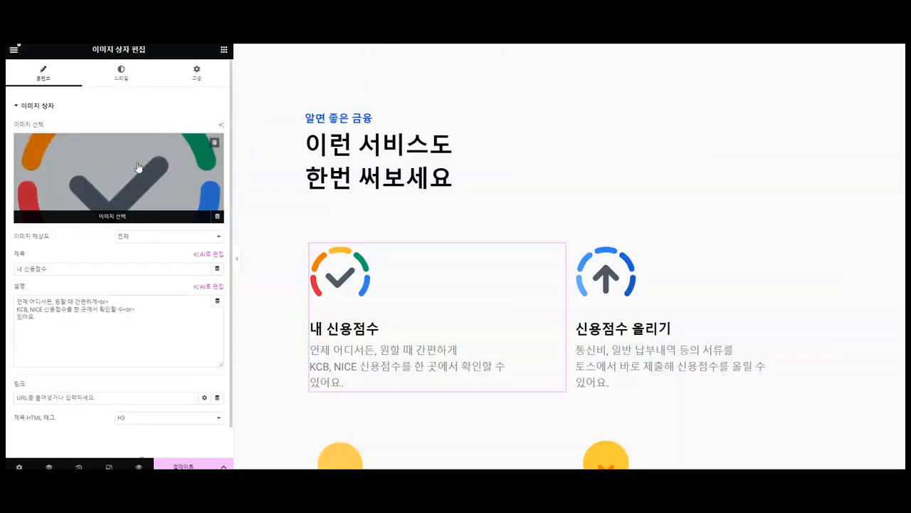
pyautogui.click(138, 167)
pyautogui.click(206, 167)
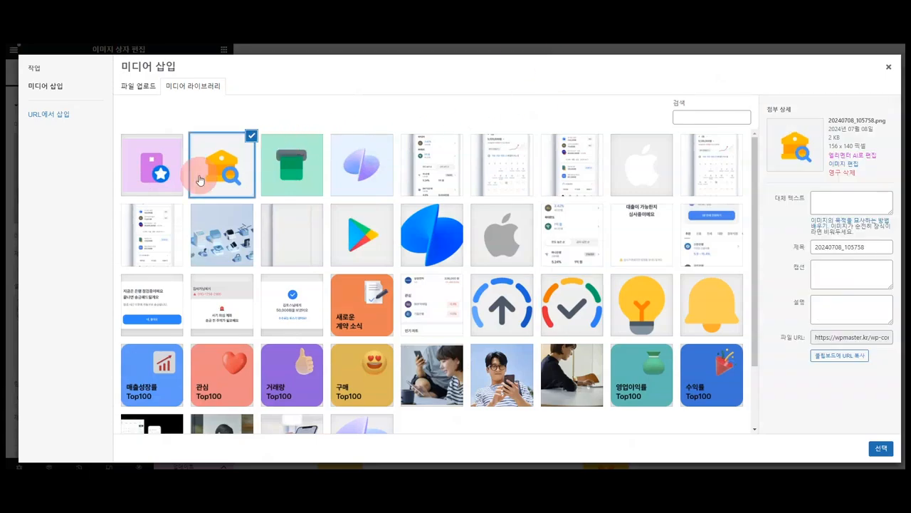
pyautogui.click(883, 450)
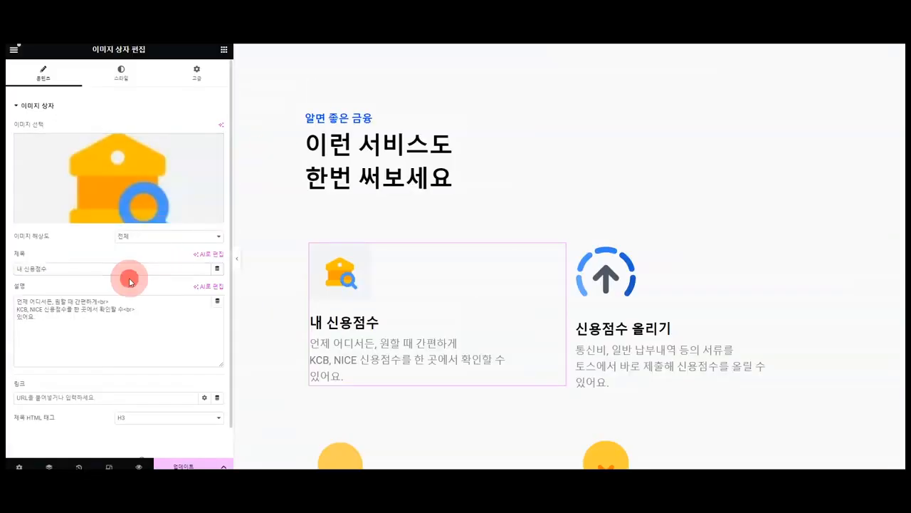
pyautogui.hotkey('ctrl', 'v')
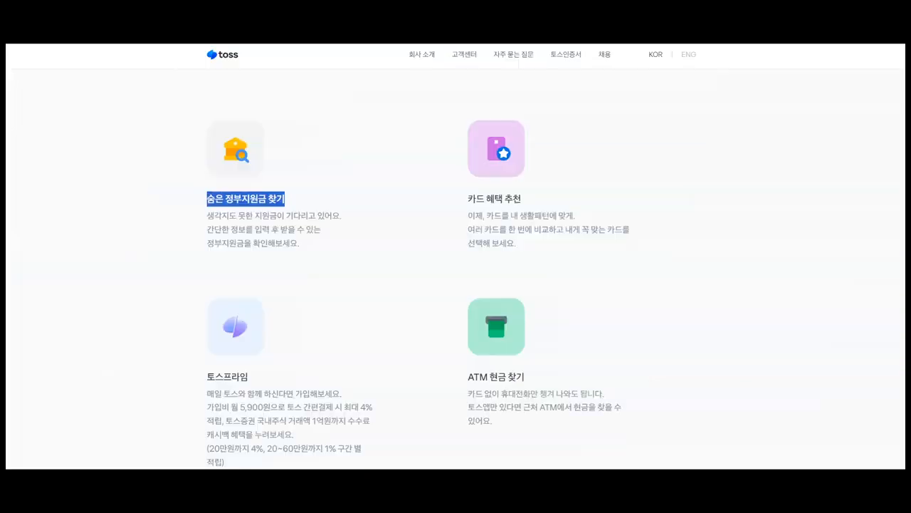
# Step: Replace the first image box's description with the reference text, inserting <br> line breaks after "기다리고 있어요." and "받을 수 있는"
pyautogui.moveTo(325, 244); pyautogui.dragTo(185, 224)
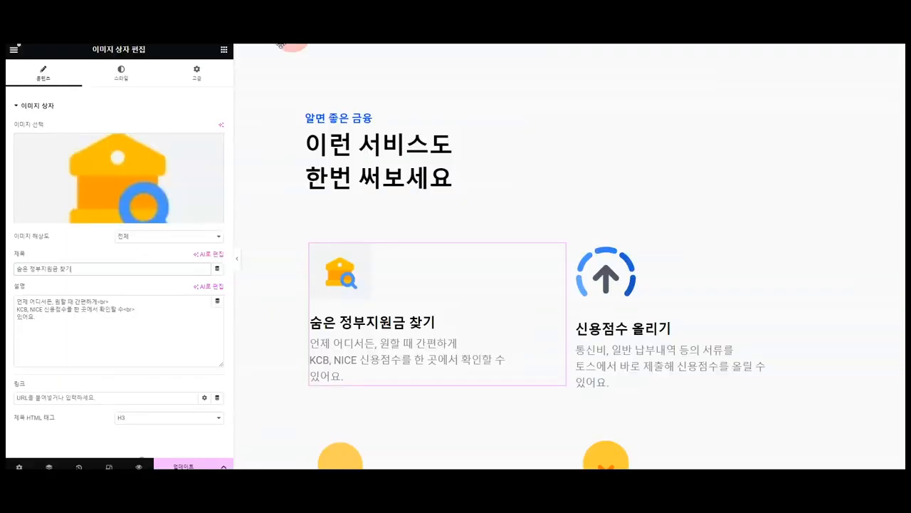
pyautogui.click(126, 321)
pyautogui.hotkey('ctrl', 'a')
pyautogui.hotkey('ctrl', 'v')
pyautogui.click(162, 302)
pyautogui.write('<br')
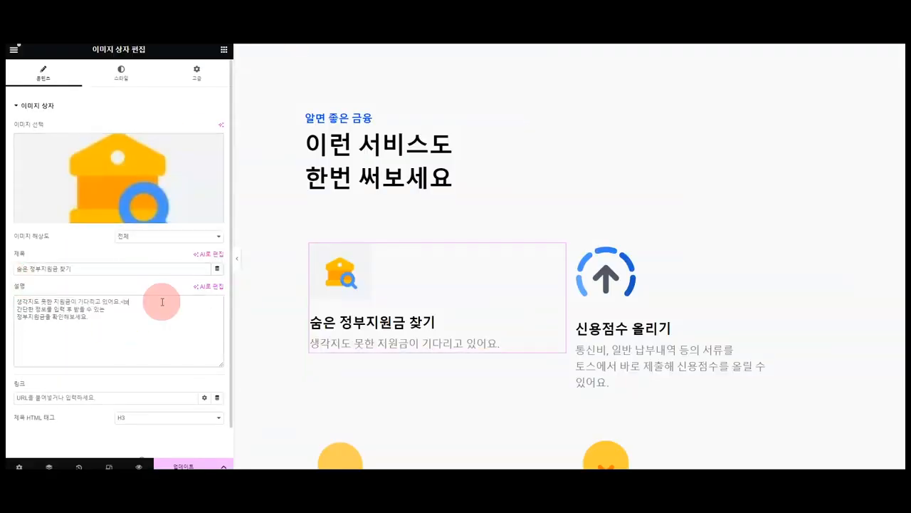
pyautogui.write('>')
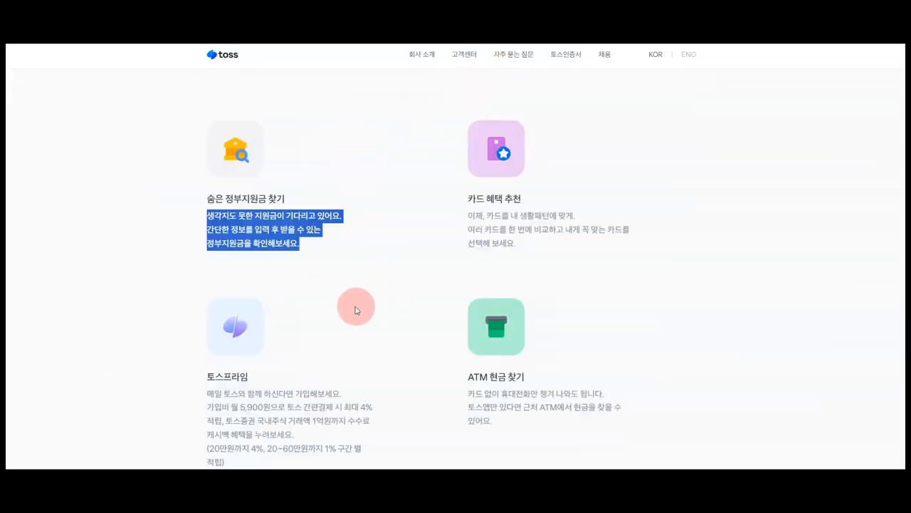
# Step: Set the title font size of the 숨은 정부지원금 찾기 image box to 23 px
pyautogui.scroll(-1, 356, 306)
pyautogui.scroll(1, 352, 292)
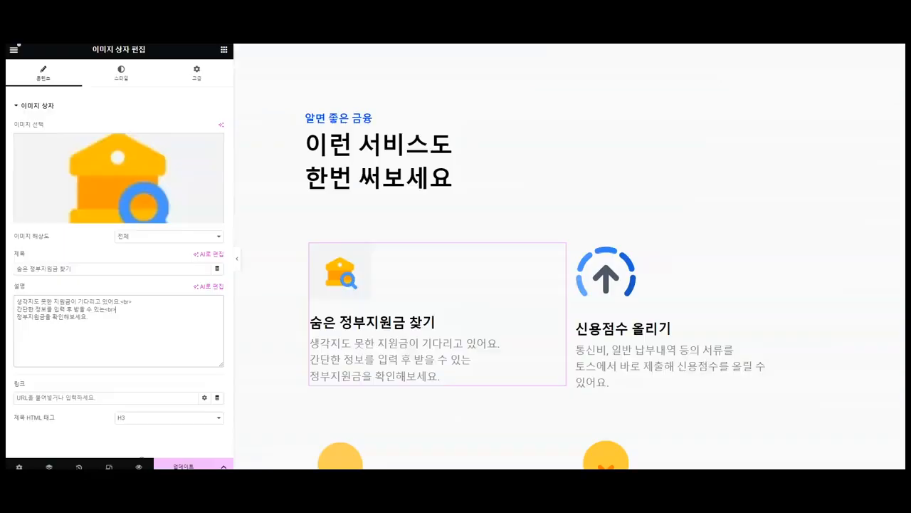
pyautogui.click(356, 336)
pyautogui.click(129, 73)
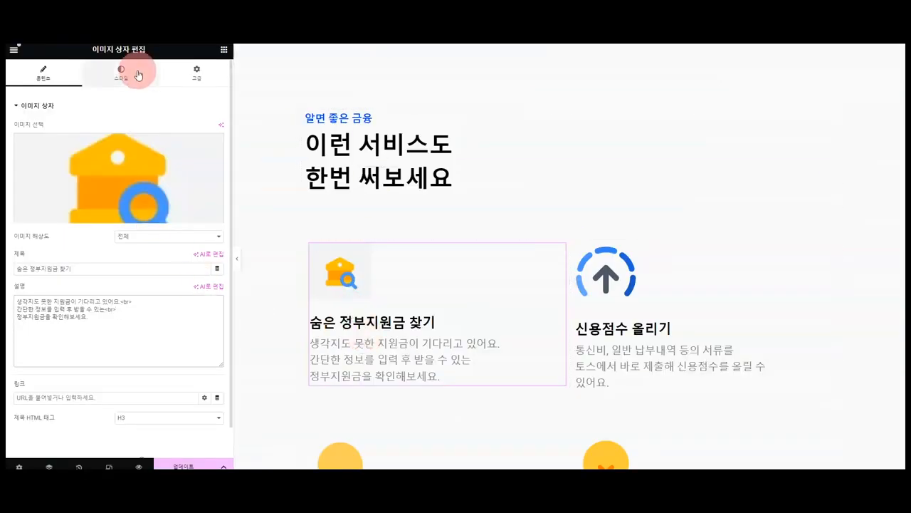
pyautogui.click(152, 269)
pyautogui.click(220, 194)
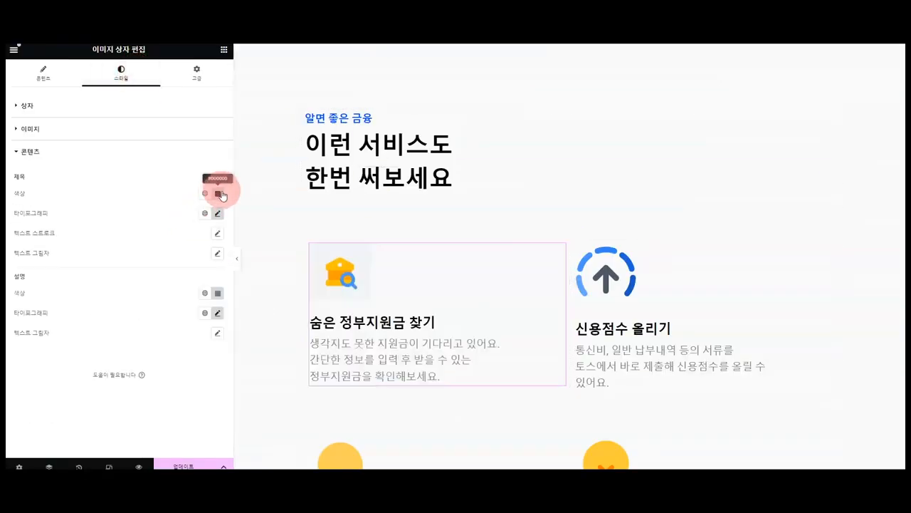
pyautogui.click(219, 213)
pyautogui.moveTo(192, 288); pyautogui.dragTo(140, 294)
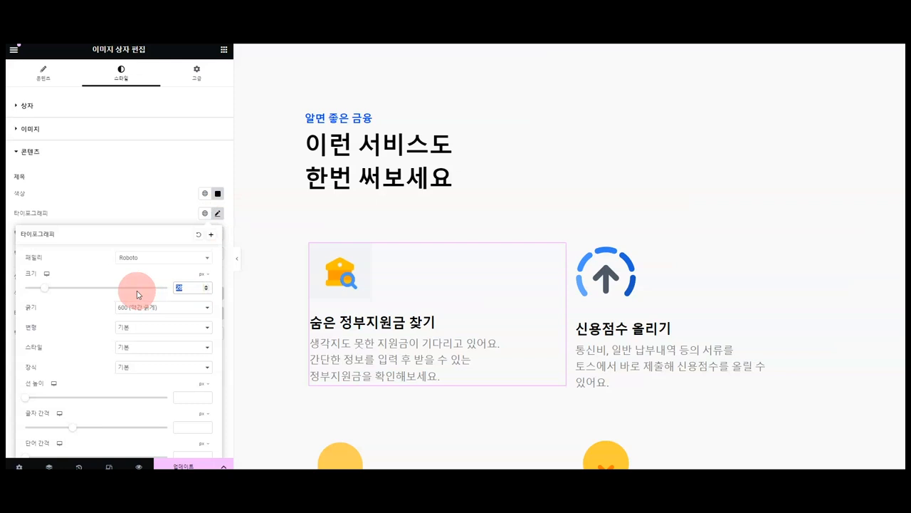
pyautogui.write('23')
pyautogui.click(195, 231)
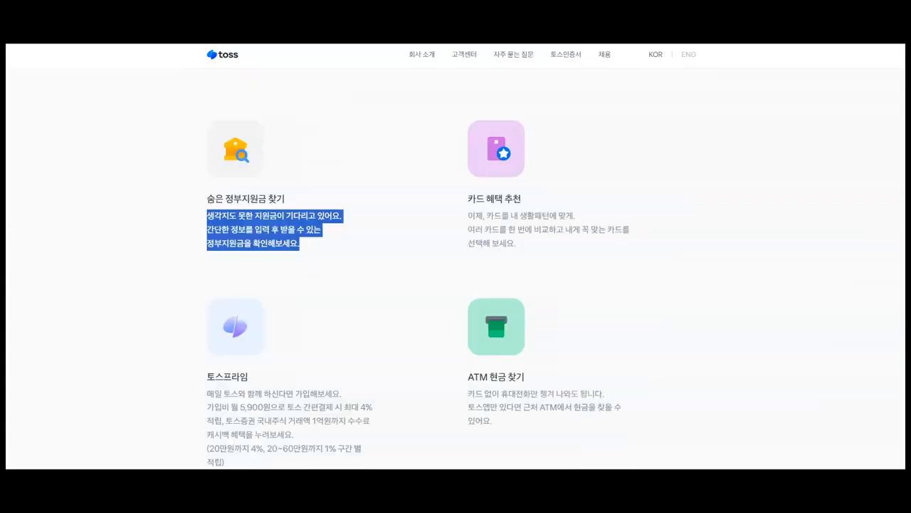
# Step: Compare with the reference page and set the 숨은 정부지원금 찾기 title's font size to 20 px
pyautogui.click(418, 182)
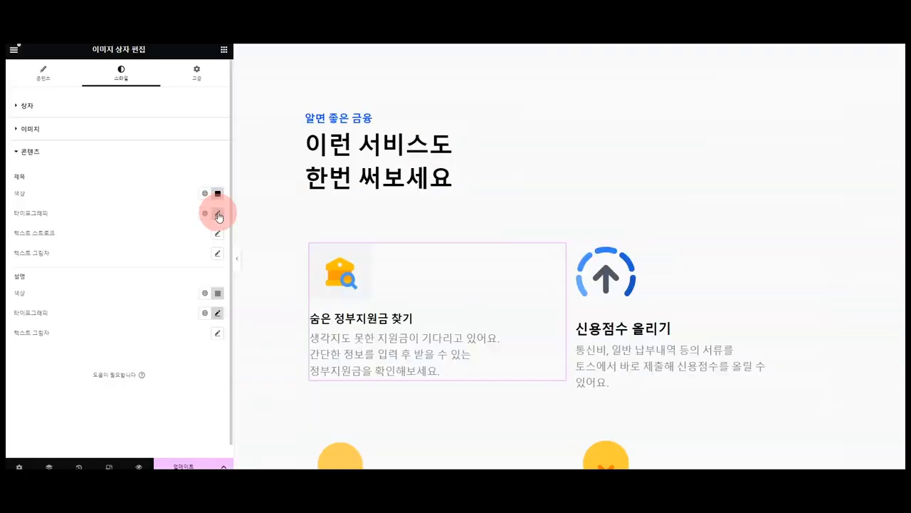
pyautogui.click(218, 213)
pyautogui.moveTo(193, 287); pyautogui.dragTo(126, 282)
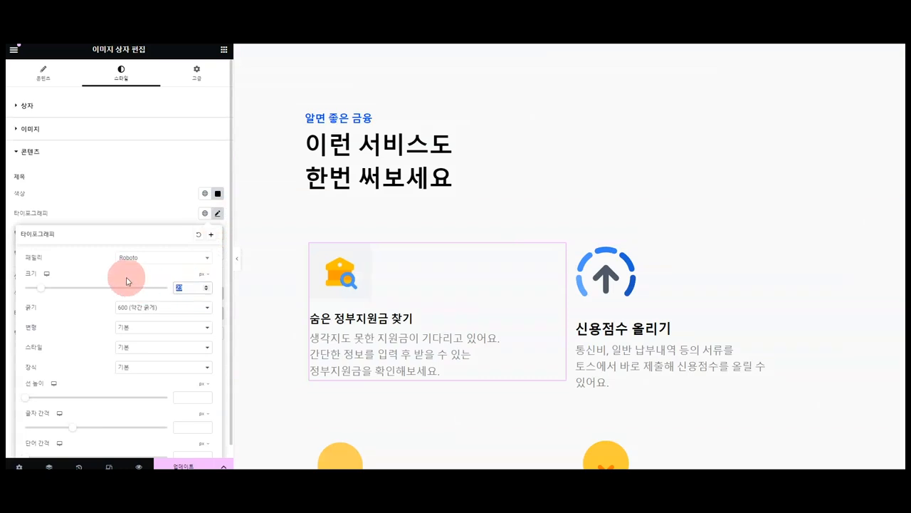
pyautogui.write('20')
pyautogui.click(151, 204)
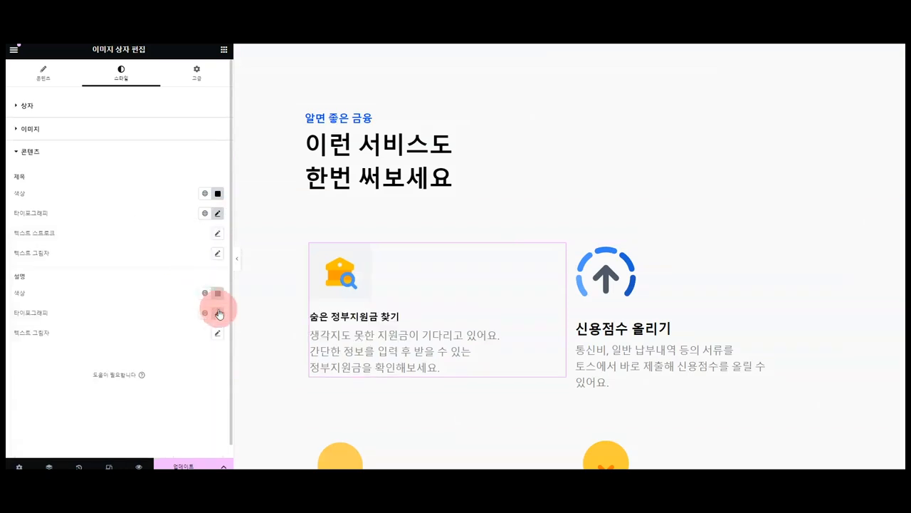
# Step: Set the font size of the 숨은 정부지원금 찾기 box's description to 18 px
pyautogui.click(219, 312)
pyautogui.moveTo(191, 387)
pyautogui.mouseDown()
pyautogui.moveTo(116, 386)
pyautogui.moveTo(73, 365)
pyautogui.mouseUp()
pyautogui.write('18')
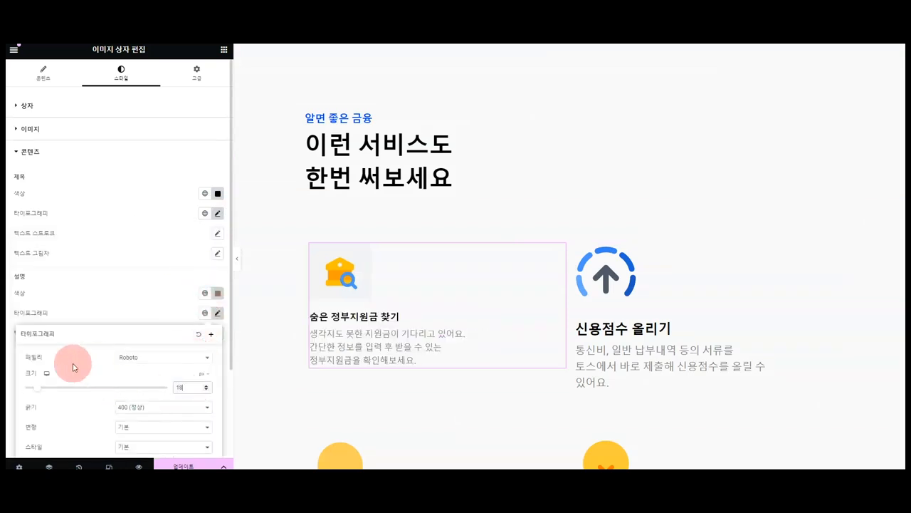
pyautogui.click(279, 206)
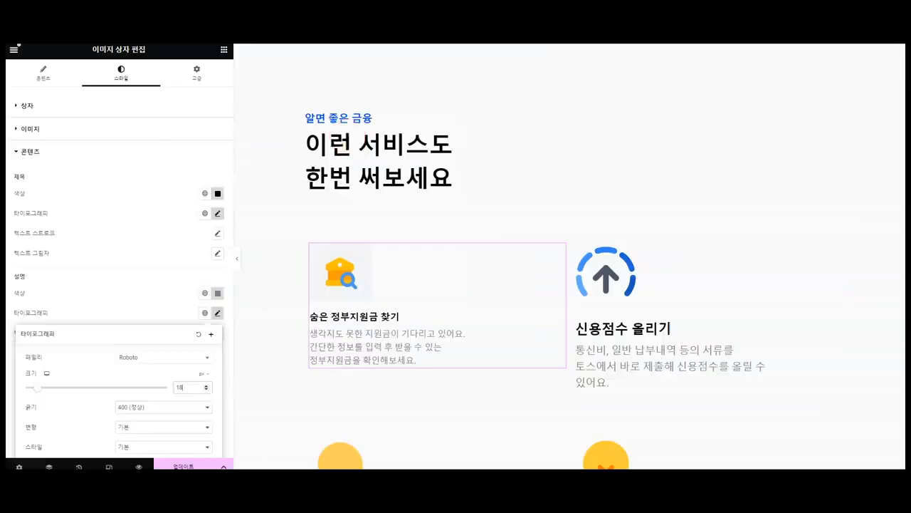
# Step: Give the first image box's description a lighter grey colour and a font weight of 500
pyautogui.click(126, 406)
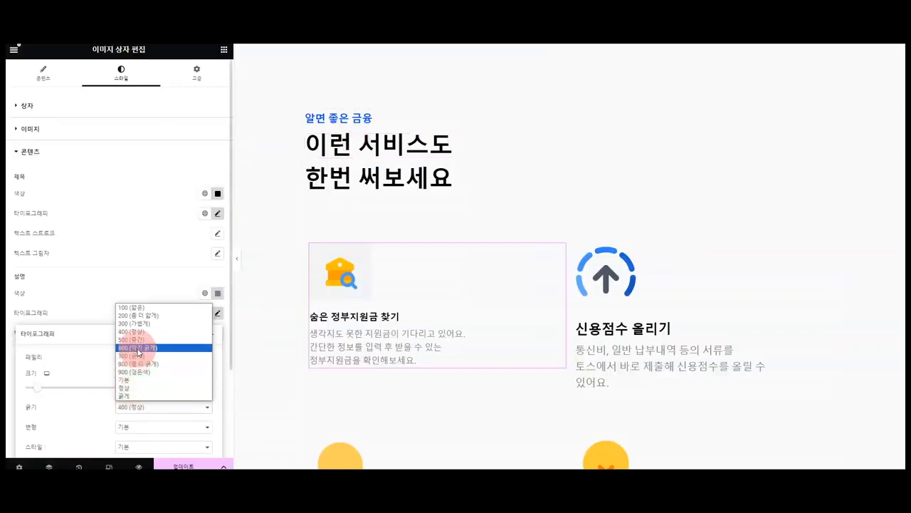
pyautogui.click(139, 348)
pyautogui.click(217, 293)
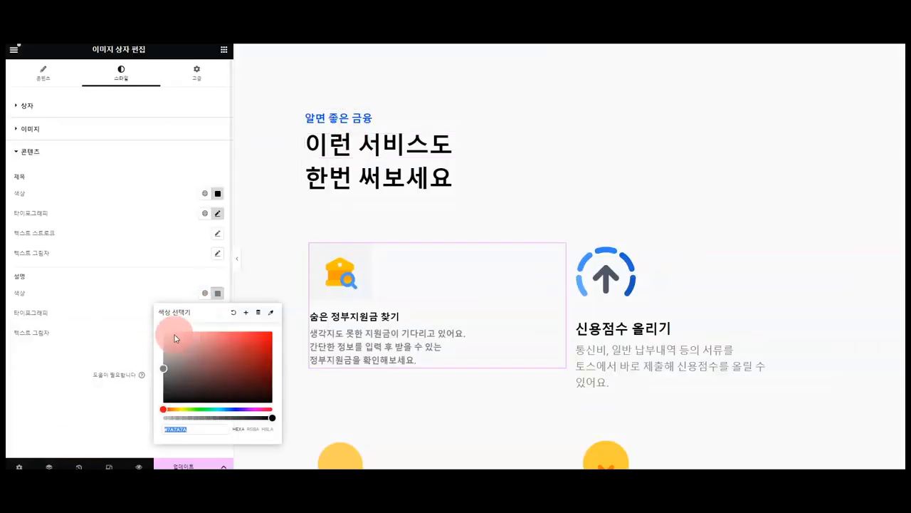
pyautogui.moveTo(175, 338); pyautogui.dragTo(152, 359)
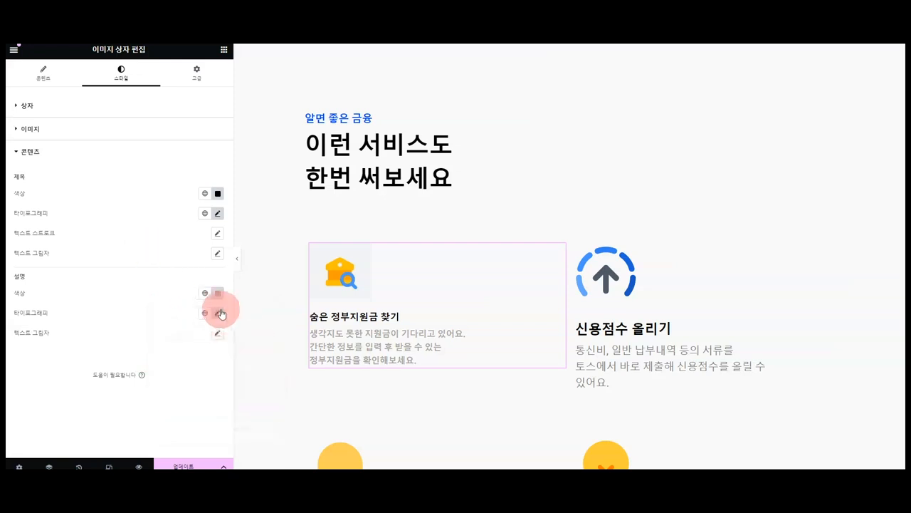
pyautogui.click(218, 312)
pyautogui.click(183, 407)
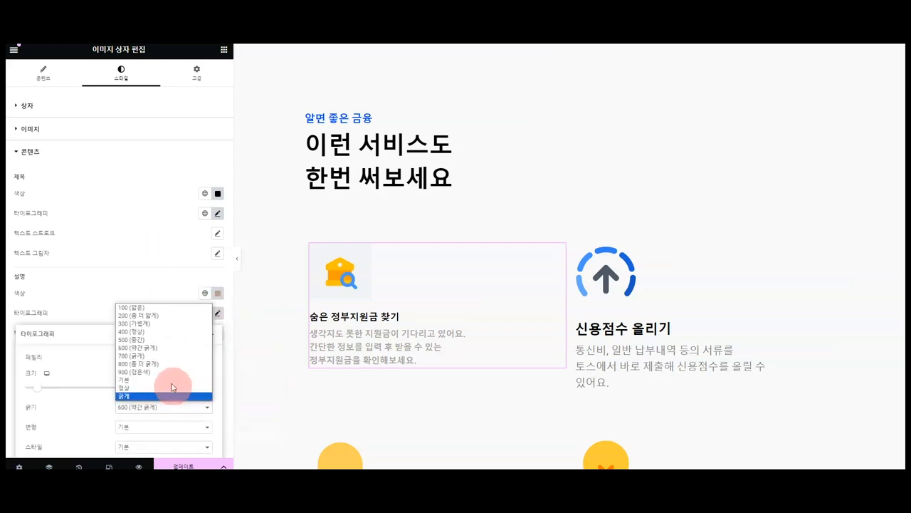
pyautogui.click(164, 338)
# Step: Round the corners of the first image box's picture with a radius of 20 px
pyautogui.click(60, 131)
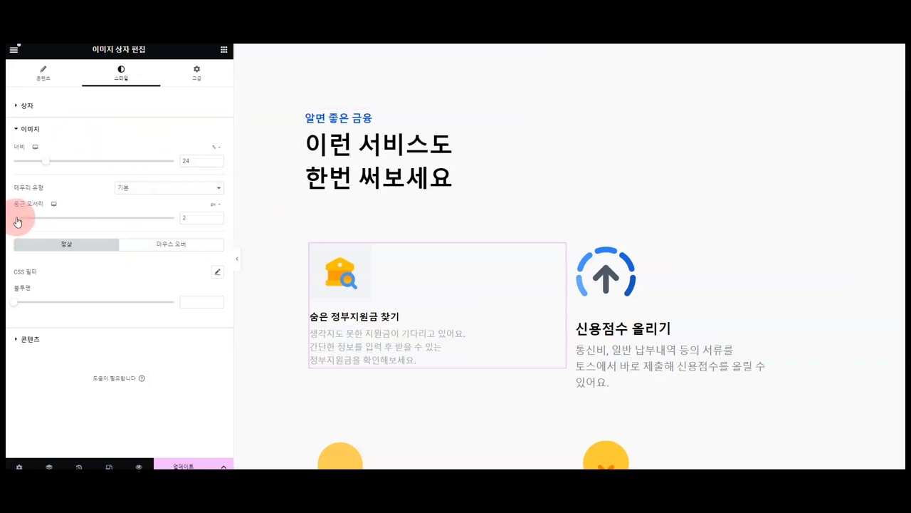
pyautogui.moveTo(18, 222); pyautogui.dragTo(29, 222)
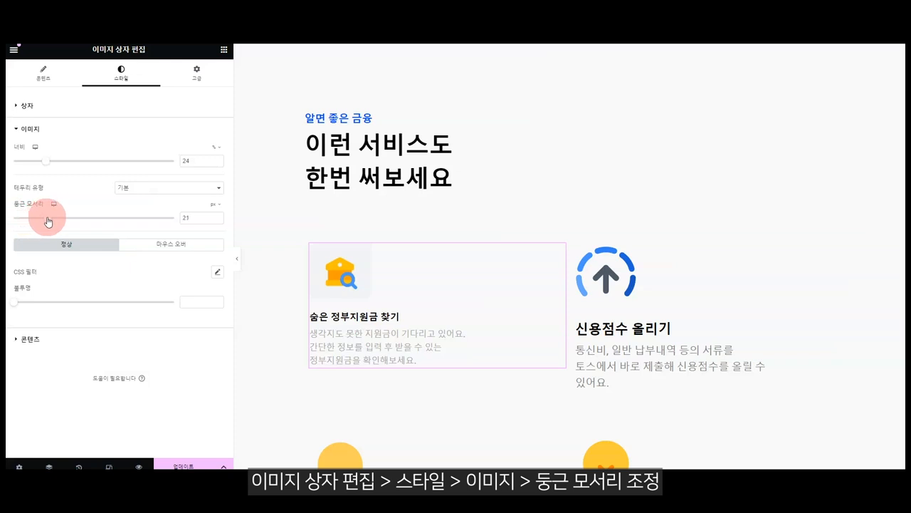
pyautogui.moveTo(49, 220)
pyautogui.mouseDown()
pyautogui.moveTo(119, 218)
pyautogui.moveTo(47, 226)
pyautogui.mouseUp()
pyautogui.doubleClick(193, 218)
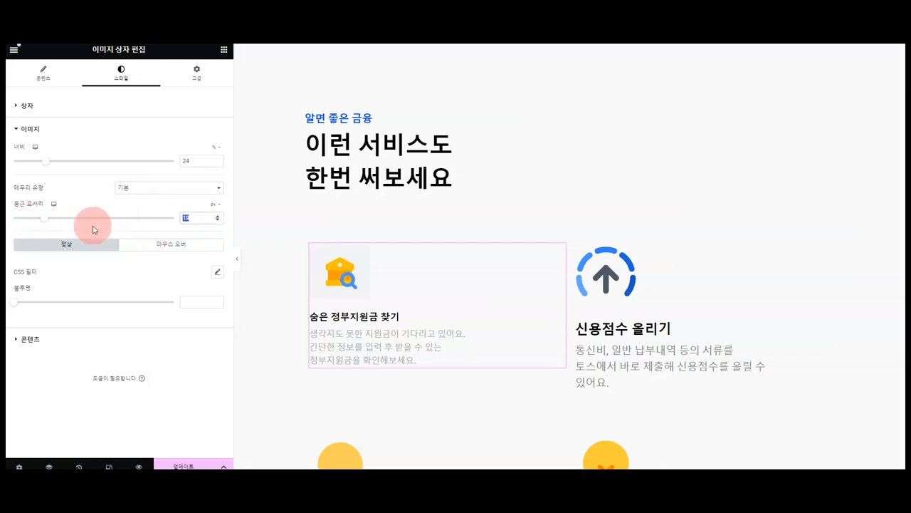
# Step: Copy the 숨은 정부지원금 찾기 image box and paste its style onto the 신용점수 올리기 image box
pyautogui.rightClick(392, 260)
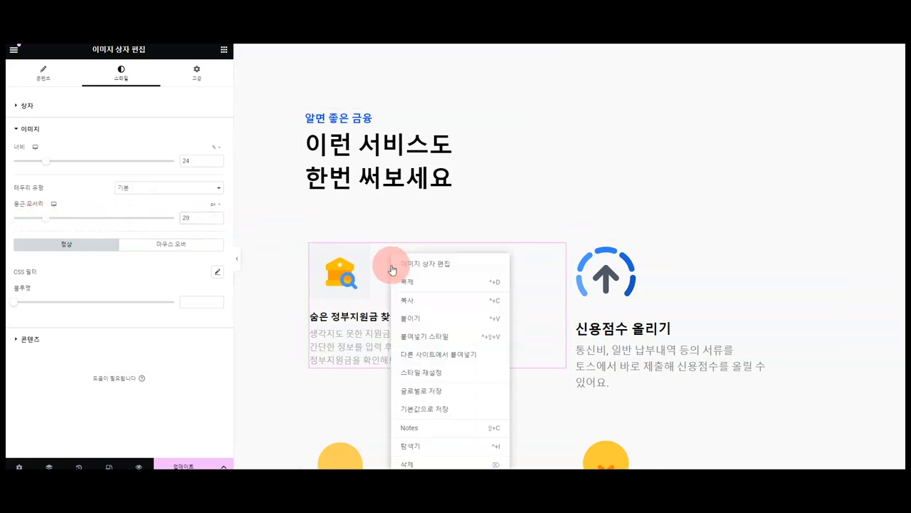
pyautogui.click(421, 300)
pyautogui.rightClick(585, 267)
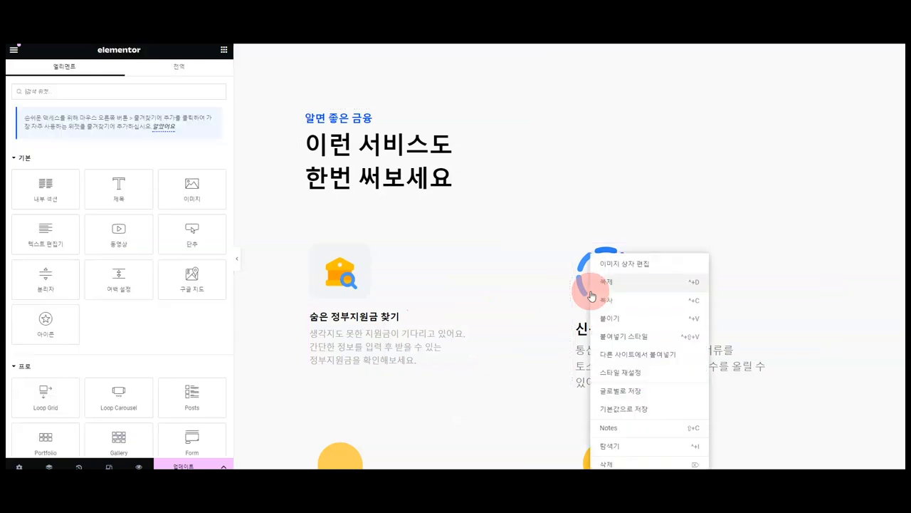
pyautogui.click(660, 334)
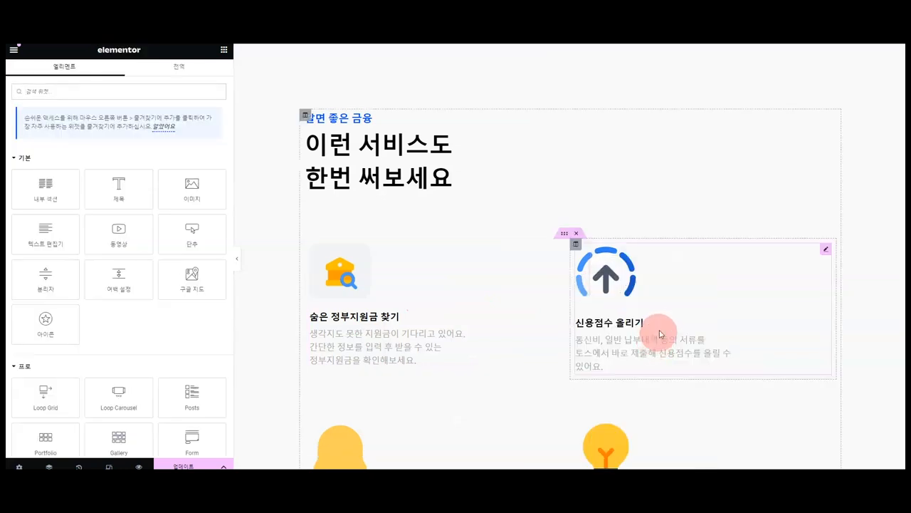
# Step: Replace the 신용점수 올리기 box's picture with the purple card and star icon and check its rounded-corner setting
pyautogui.click(612, 276)
pyautogui.click(173, 177)
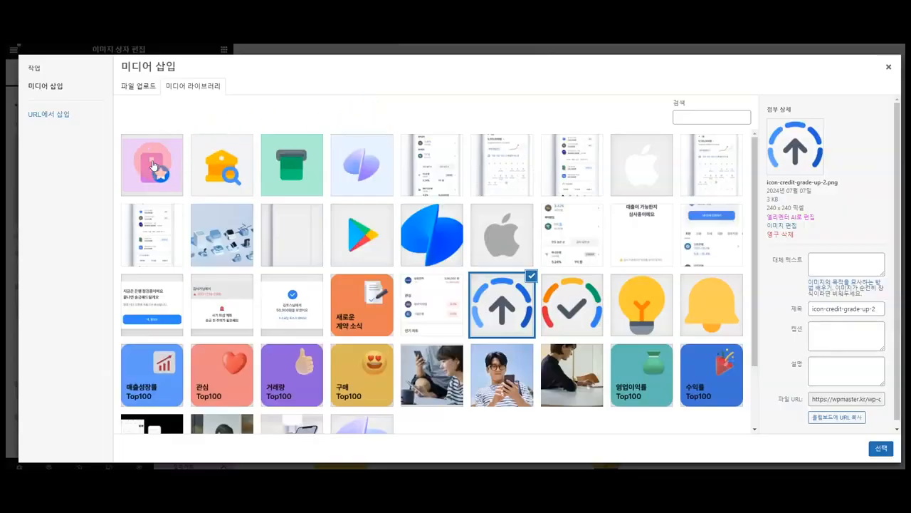
pyautogui.click(153, 163)
pyautogui.click(883, 448)
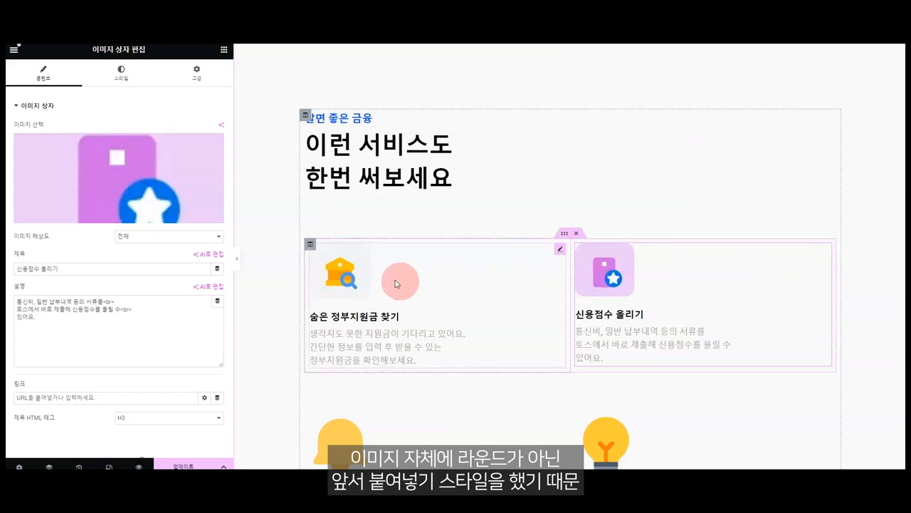
pyautogui.click(121, 72)
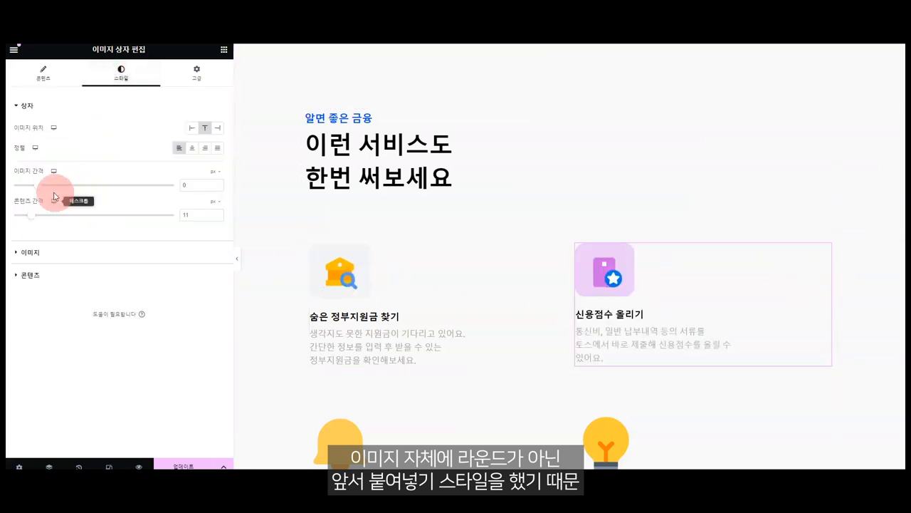
pyautogui.click(52, 252)
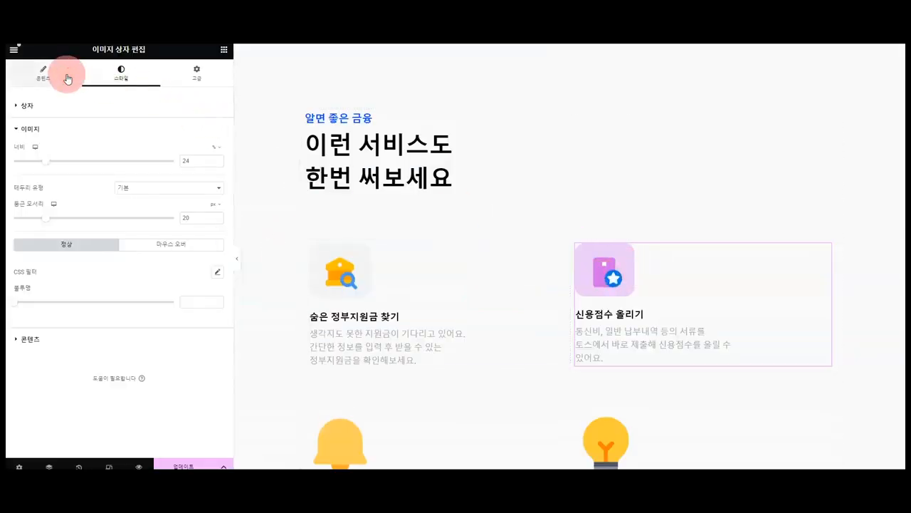
# Step: Replace the second image box's title with 카드 혜택 추천
pyautogui.click(68, 78)
pyautogui.tripleClick(106, 265)
pyautogui.write('카드 혜택 추천')
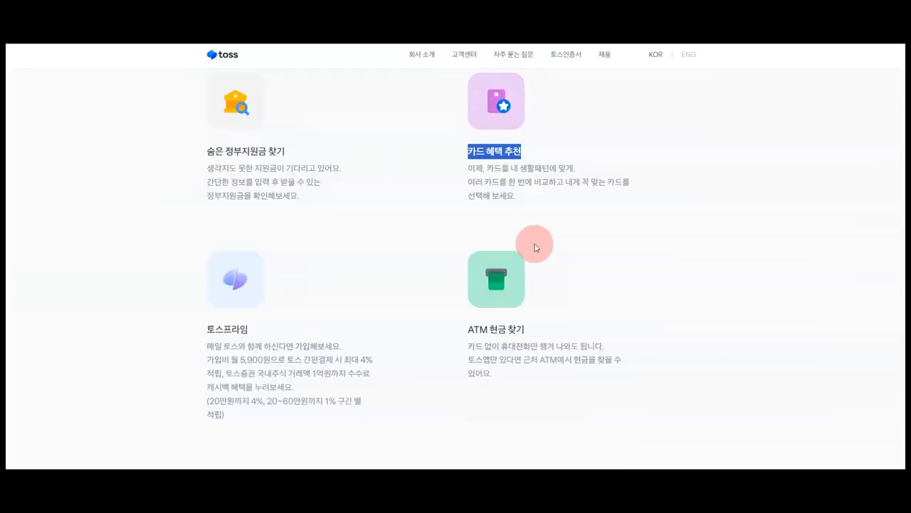
# Step: Replace the 카드 혜택 추천 description with the reference text, inserting <br> line breaks after "맞게." and "꼭 맞는 카드를"
pyautogui.moveTo(548, 203); pyautogui.dragTo(455, 167)
pyautogui.hotkey('ctrl', 'c')
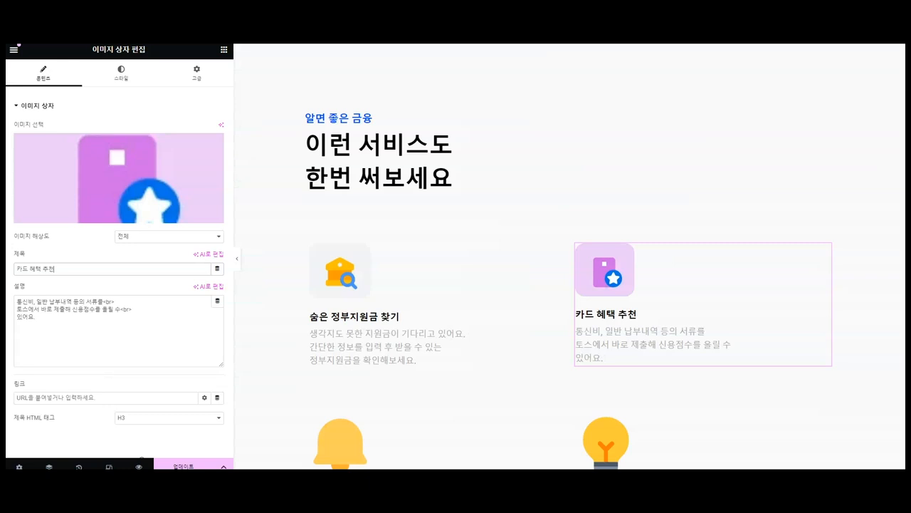
pyautogui.click(122, 321)
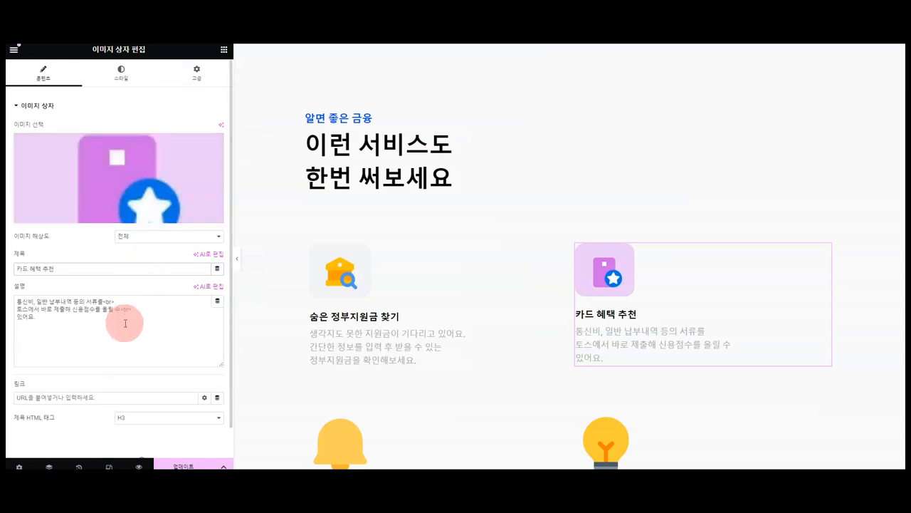
pyautogui.hotkey('ctrl', 'a')
pyautogui.hotkey('ctrl', 'v')
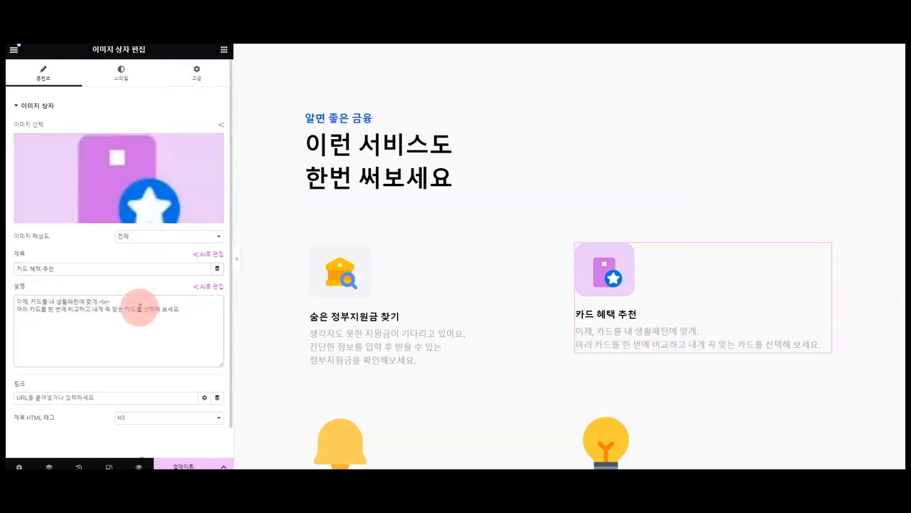
# Step: Copy the 숨은 정부지원금 찾기 image box and paste its style onto the 신용관리 알림 and 신용관리 팁 boxes
pyautogui.scroll(-2, 570, 214)
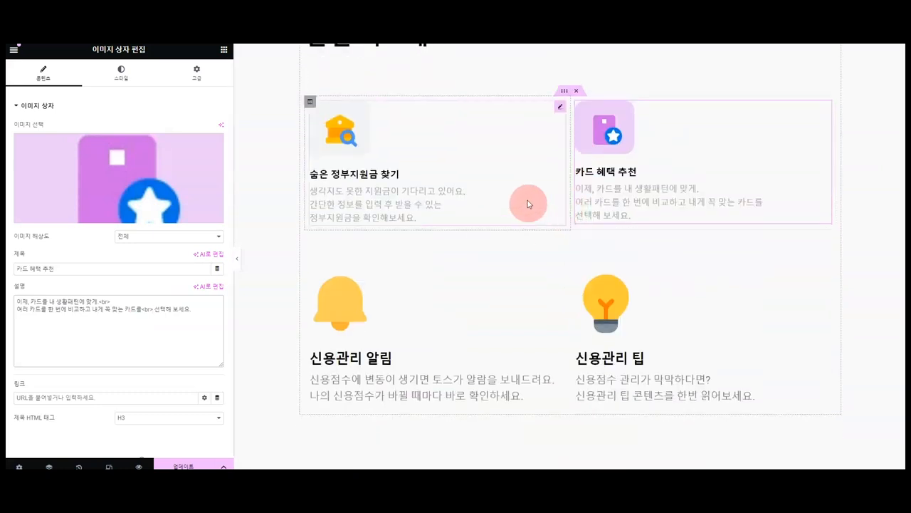
pyautogui.rightClick(384, 171)
pyautogui.click(411, 220)
pyautogui.rightClick(378, 347)
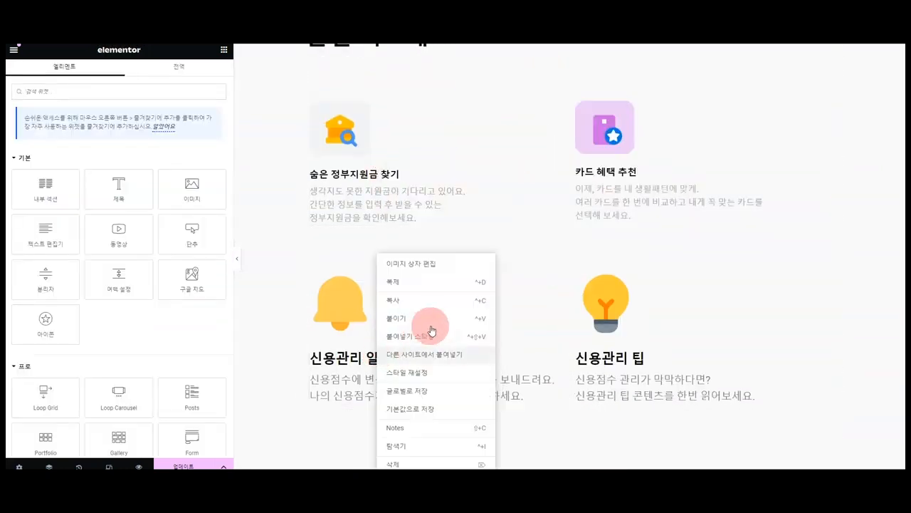
pyautogui.click(438, 344)
pyautogui.rightClick(610, 317)
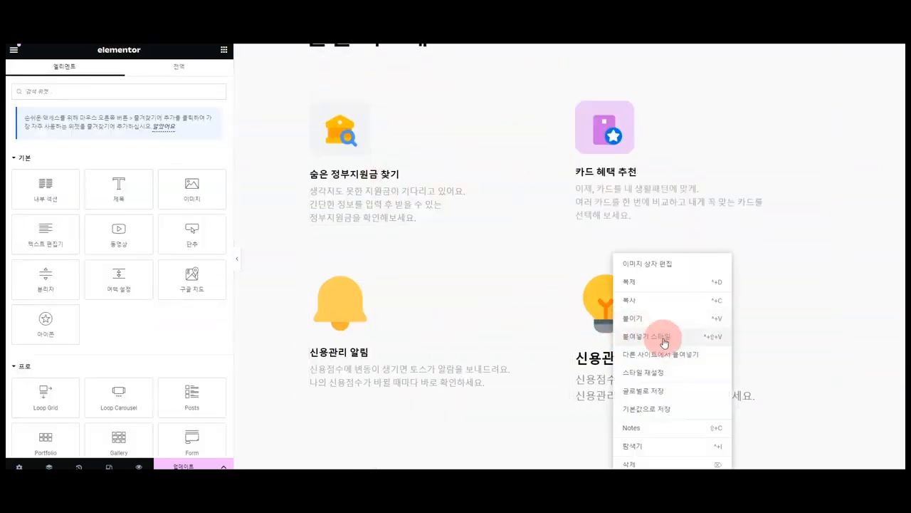
pyautogui.click(661, 335)
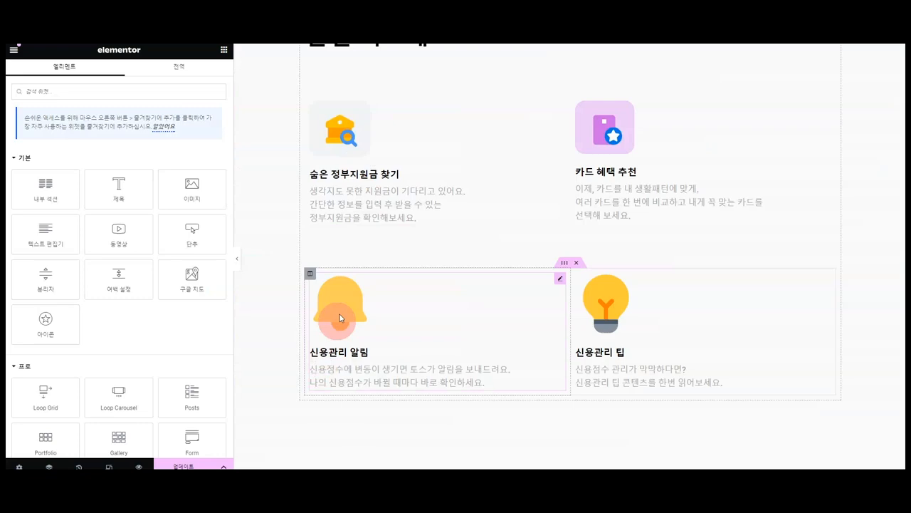
# Step: Replace the 신용관리 알림 box's picture with the pale blue image of the purple toss logo from the media library
pyautogui.click(340, 316)
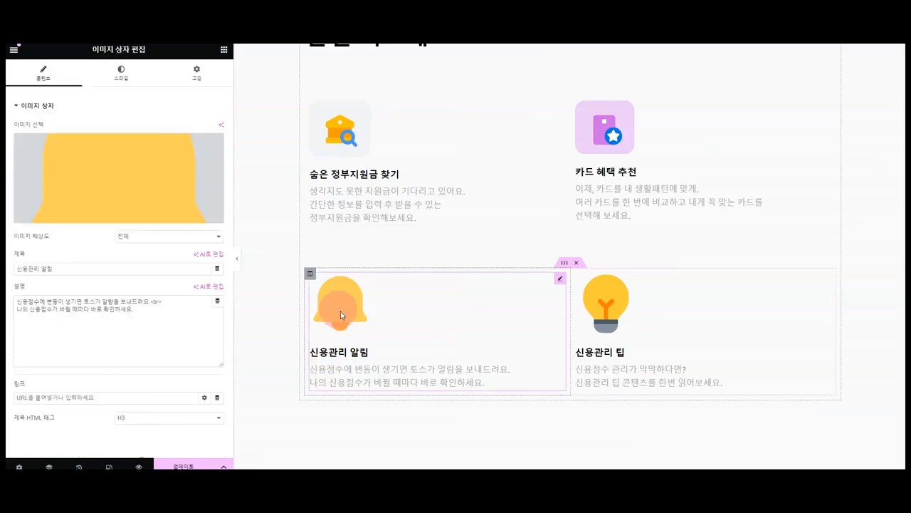
pyautogui.click(128, 178)
pyautogui.click(362, 164)
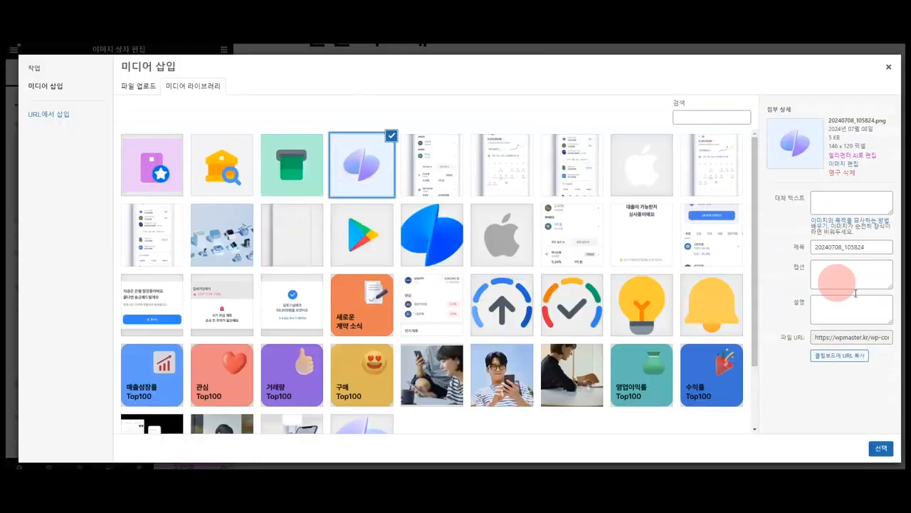
pyautogui.click(882, 440)
# Step: Set the third image box's title to 토스프라임 and replace its description with the reference text beginning "매일 토스와 함께 하신다면 가입해보세요."
pyautogui.tripleClick(183, 268)
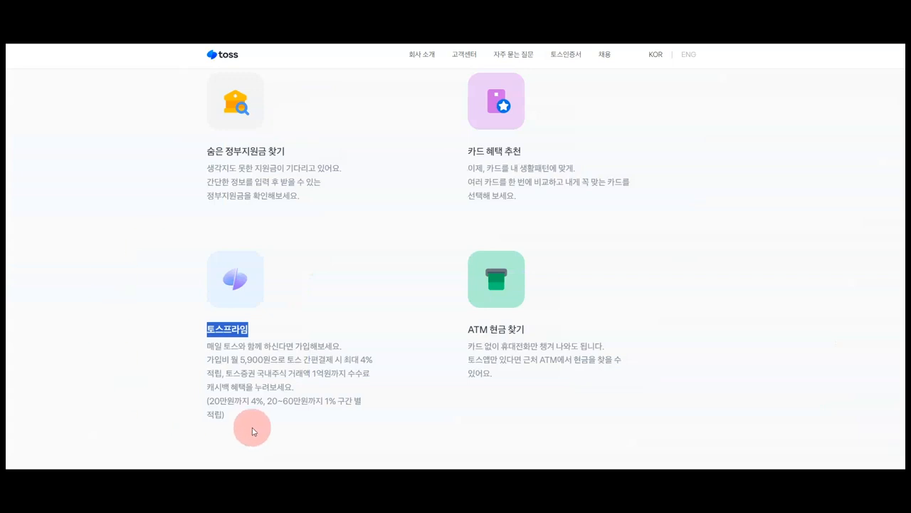
pyautogui.moveTo(253, 431); pyautogui.dragTo(194, 354)
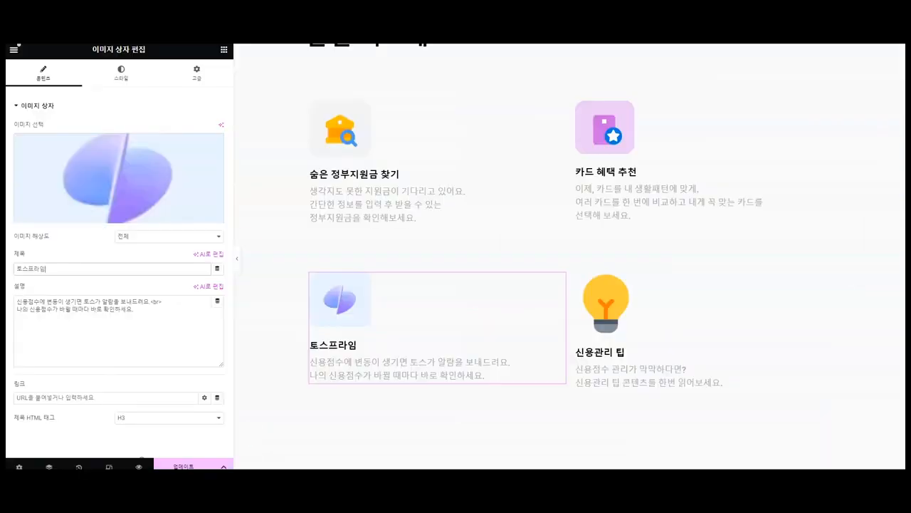
pyautogui.write('매일 토스와 함께 하신다면 가입해보세요. 가입비 월 5,900원으로 토스 간편결제 시 최대 4% 적립, 토스증권 국내주식 거래액 1억원까지 수수료 캐시백 혜택을 누려보세요. (20만원까지 4%, 20~60만원까지 1% 구간 별 적립)')
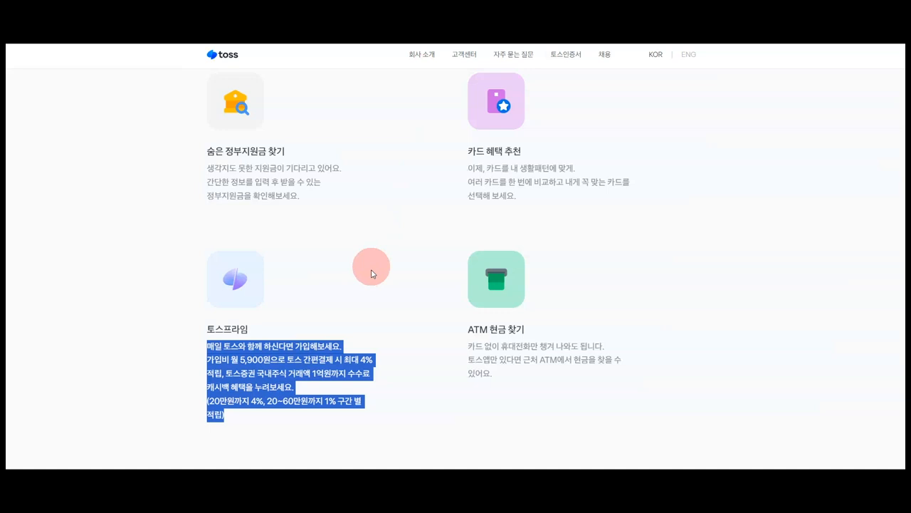
pyautogui.click(383, 305)
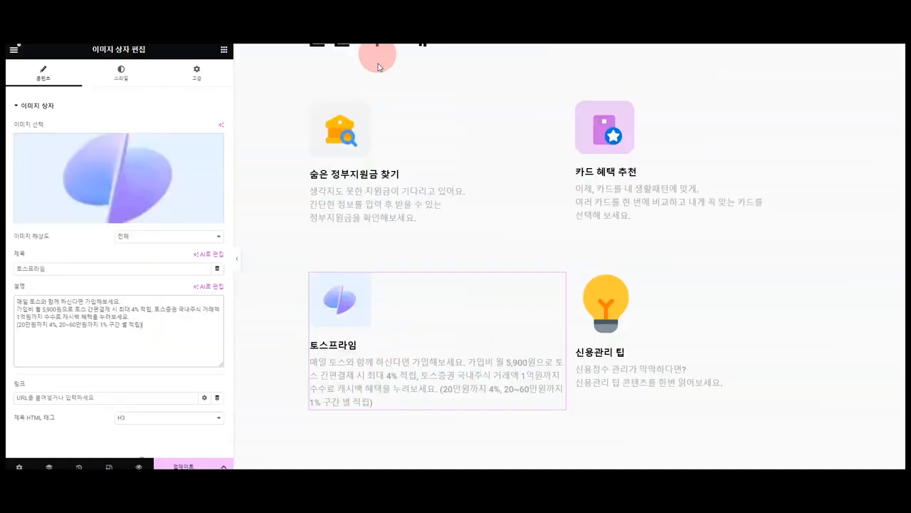
# Step: Unlink the 토스프라임 box's padding values and set the right padding to 200 px so the description wraps like the reference
pyautogui.click(307, 301)
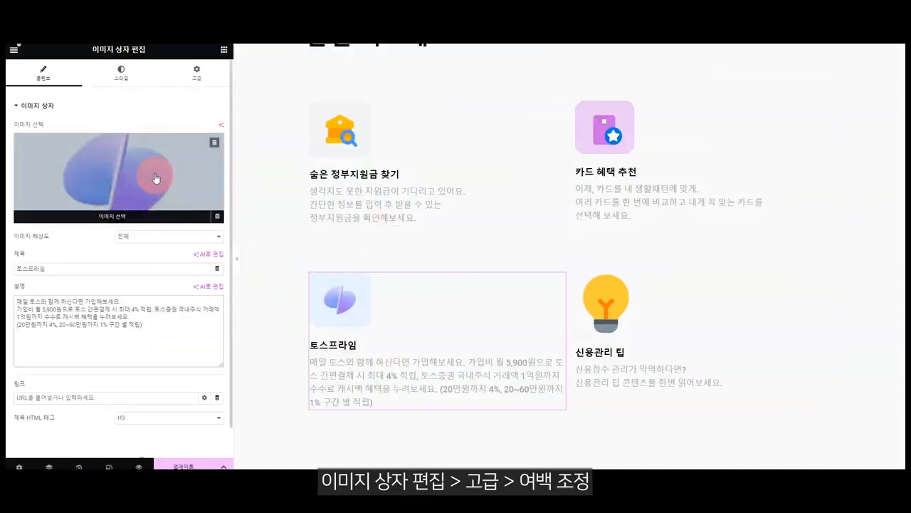
pyautogui.click(193, 81)
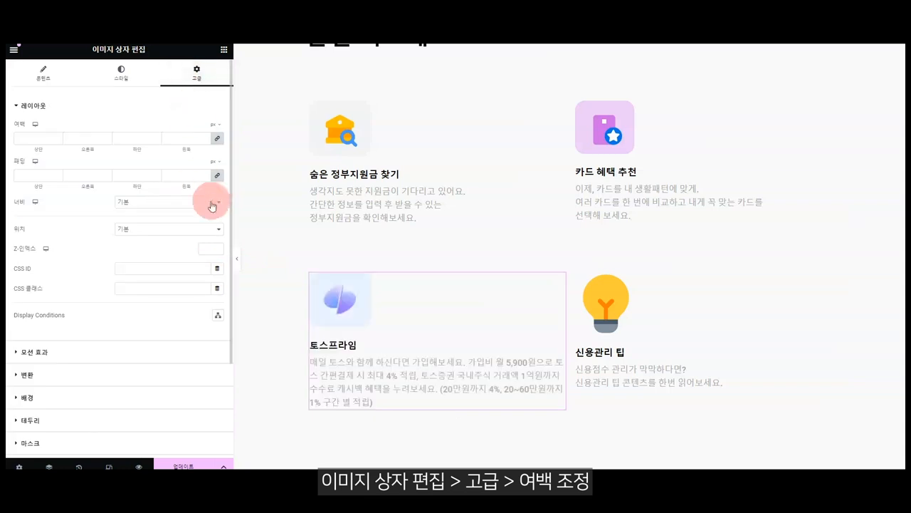
pyautogui.click(92, 175)
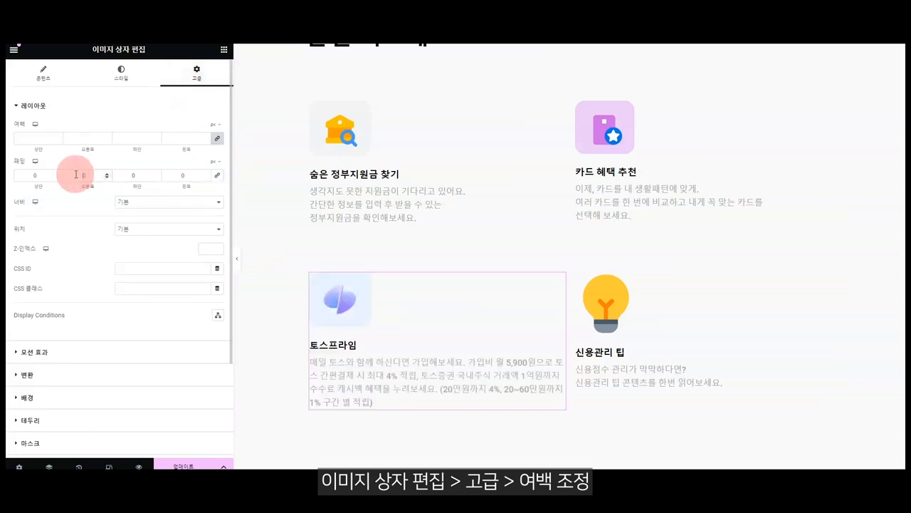
pyautogui.write('100')
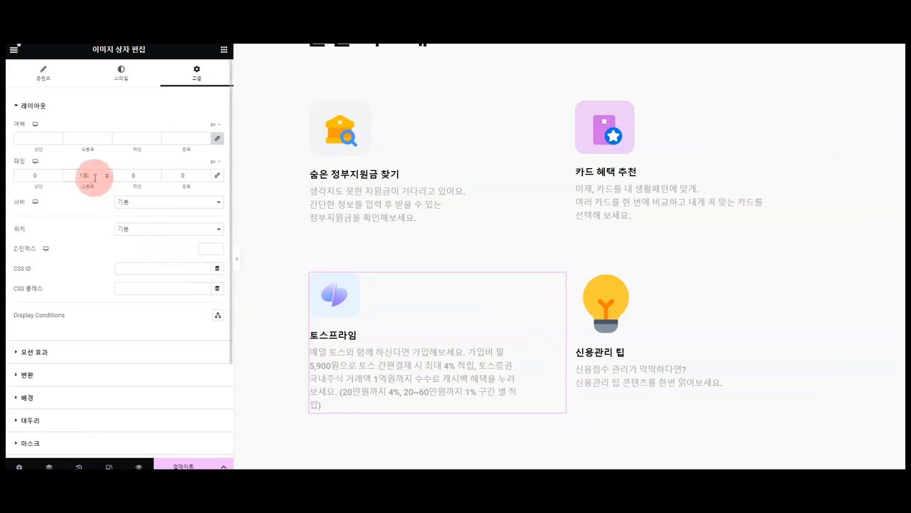
pyautogui.write('20')
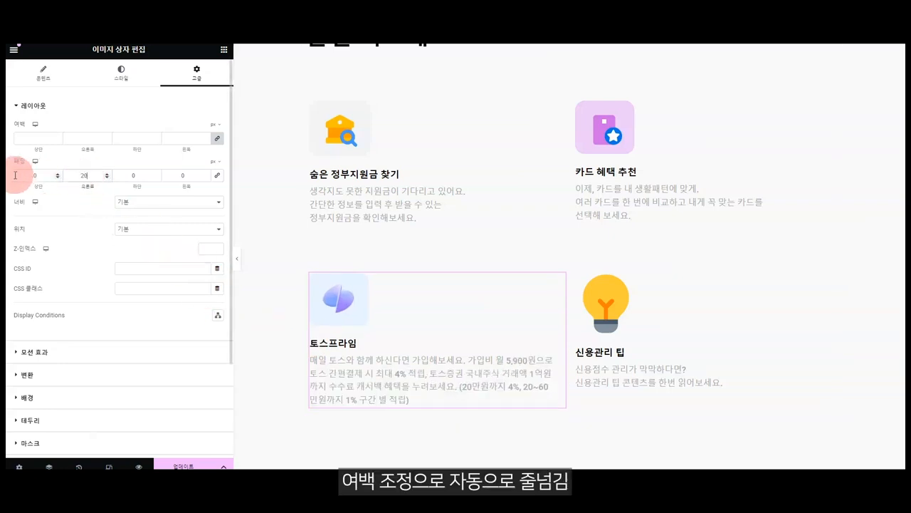
pyautogui.write('0')
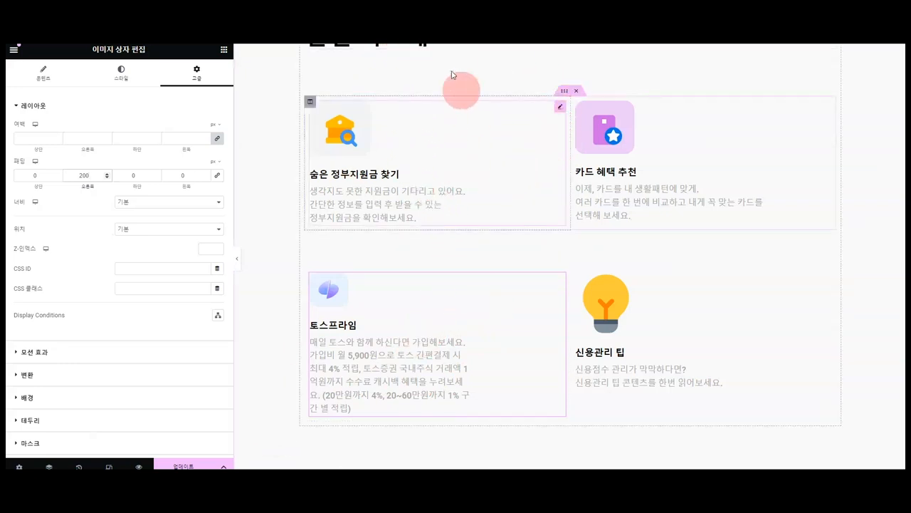
# Step: Copy the 카드 혜택 추천 image box and paste its style onto the 신용관리 팁 box
pyautogui.rightClick(598, 151)
pyautogui.click(643, 200)
pyautogui.rightClick(651, 329)
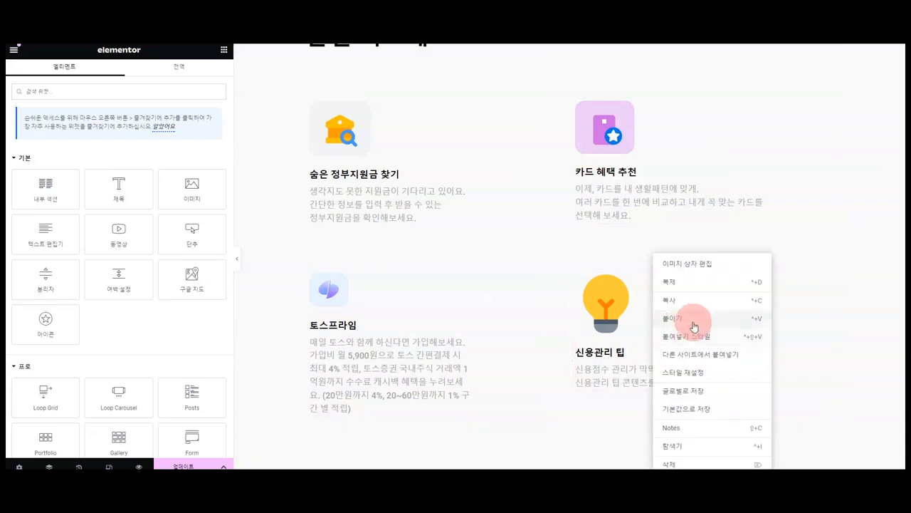
pyautogui.click(702, 336)
# Step: Replace the 신용관리 팁 box's title with ATM 현금 찾기, copied from the reference page
pyautogui.click(620, 352)
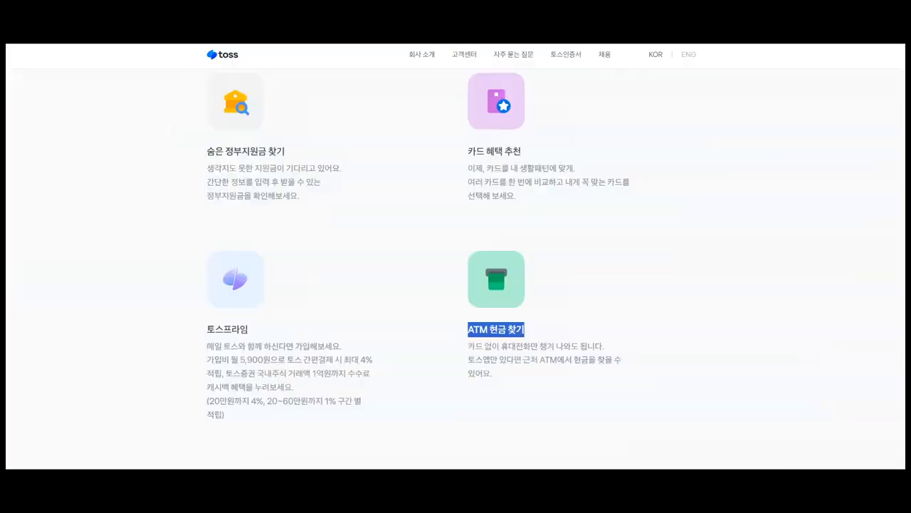
pyautogui.click(543, 307)
pyautogui.moveTo(546, 329); pyautogui.dragTo(472, 329)
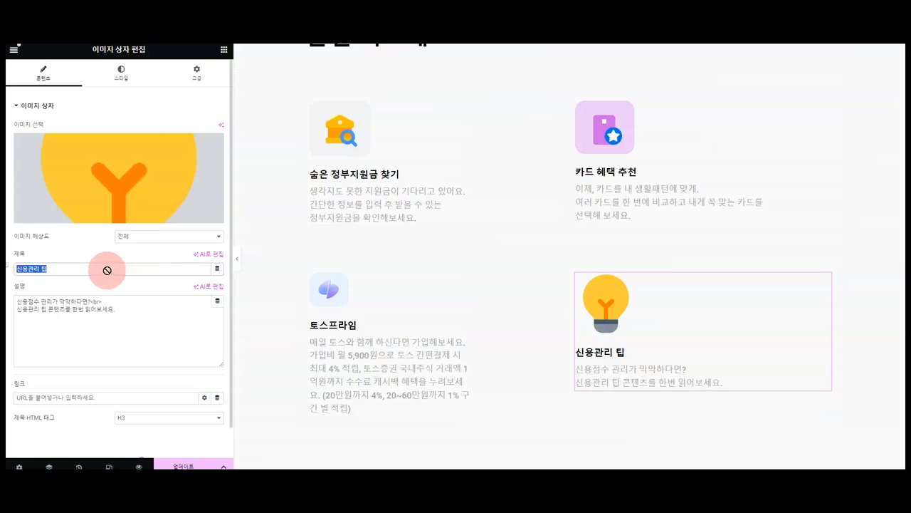
pyautogui.click(136, 269)
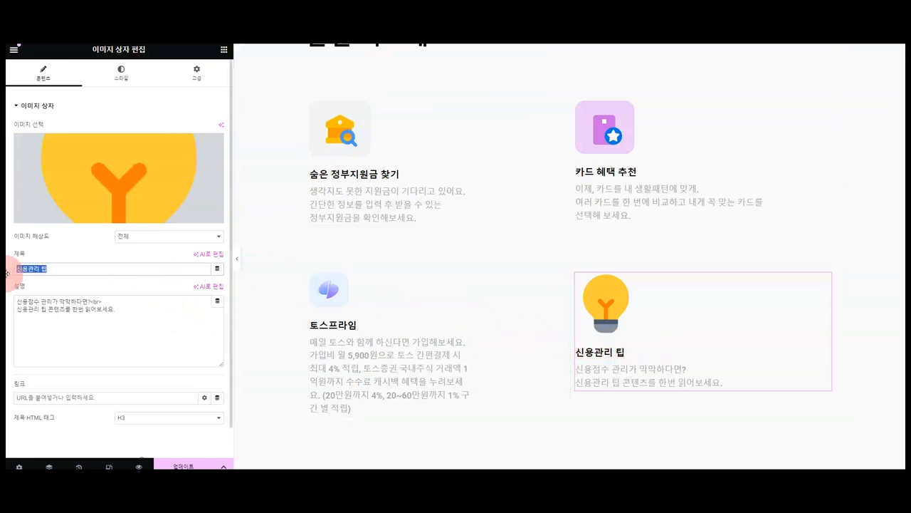
pyautogui.write('ATM 현금 찾기')
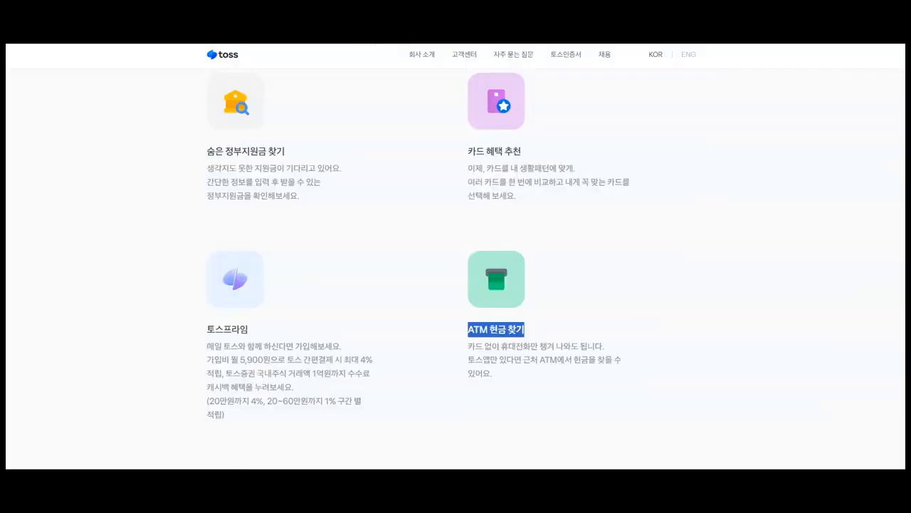
# Step: Replace the ATM 현금 찾기 description with the reference text, inserting <br> line breaks after "됩니다." and "찾을 수"
pyautogui.click(589, 369)
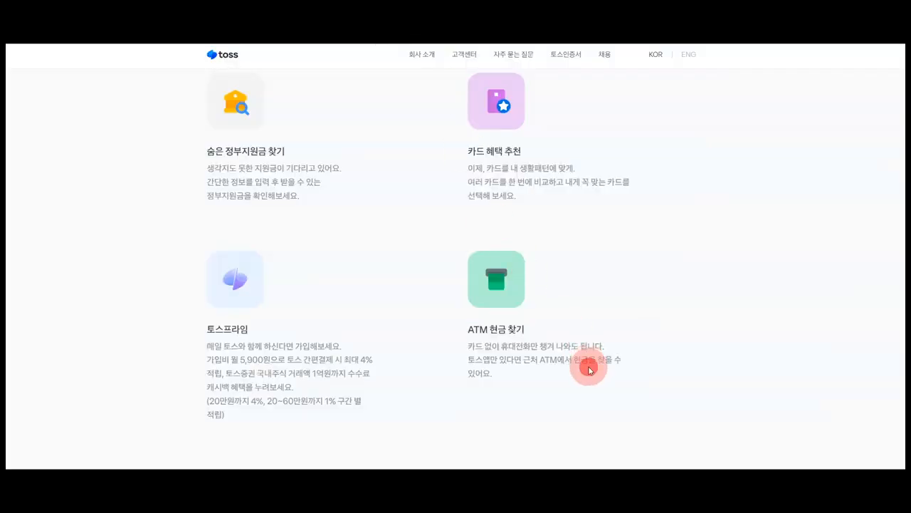
pyautogui.moveTo(589, 370); pyautogui.dragTo(466, 344)
pyautogui.hotkey('ctrl', 'c')
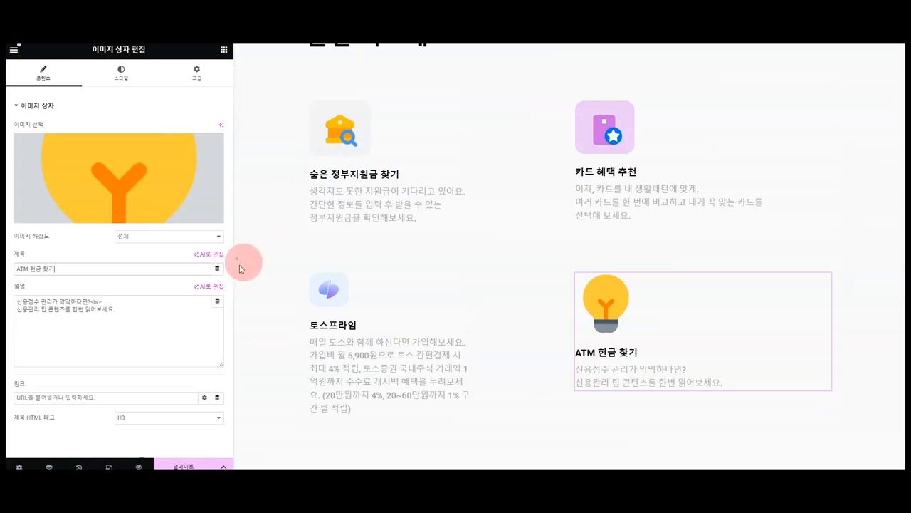
pyautogui.moveTo(118, 310); pyautogui.dragTo(14, 300)
pyautogui.hotkey('ctrl', 'v')
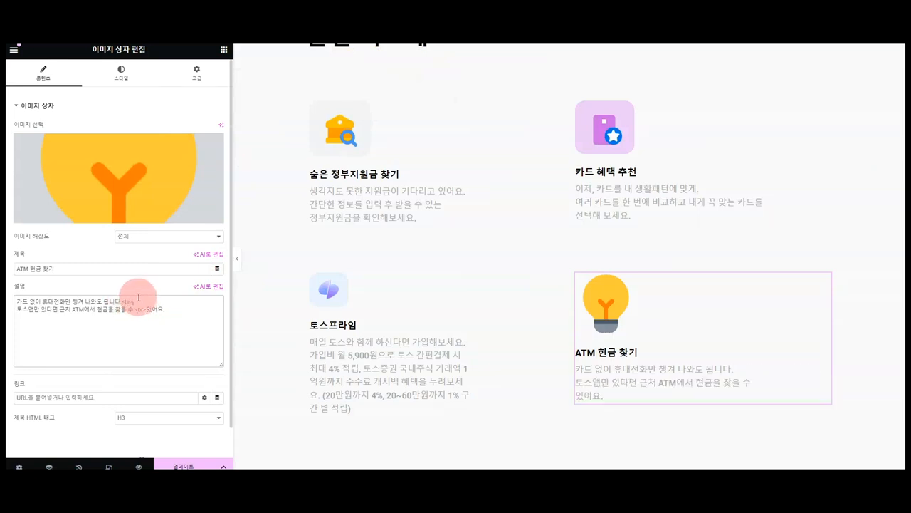
# Step: Replace the ATM 현금 찾기 box's light bulb picture with the green cash machine image from the media library
pyautogui.click(98, 147)
pyautogui.click(308, 175)
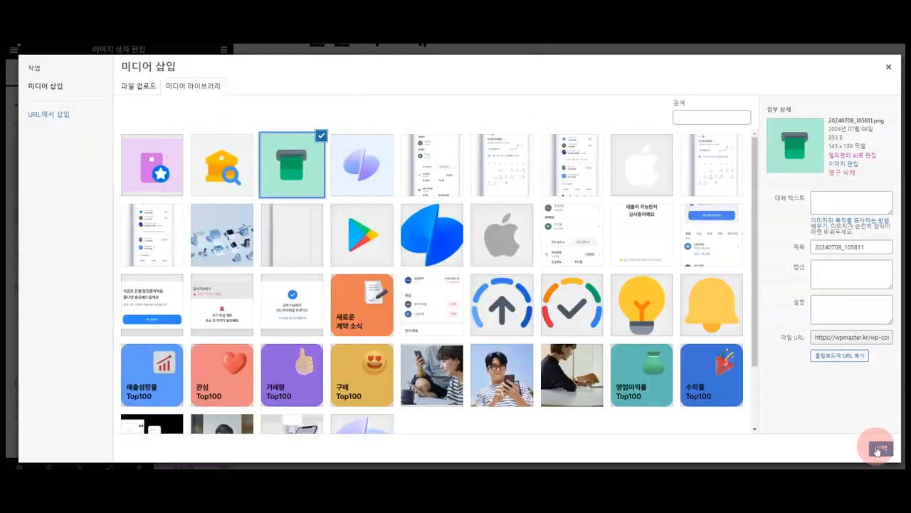
pyautogui.click(881, 448)
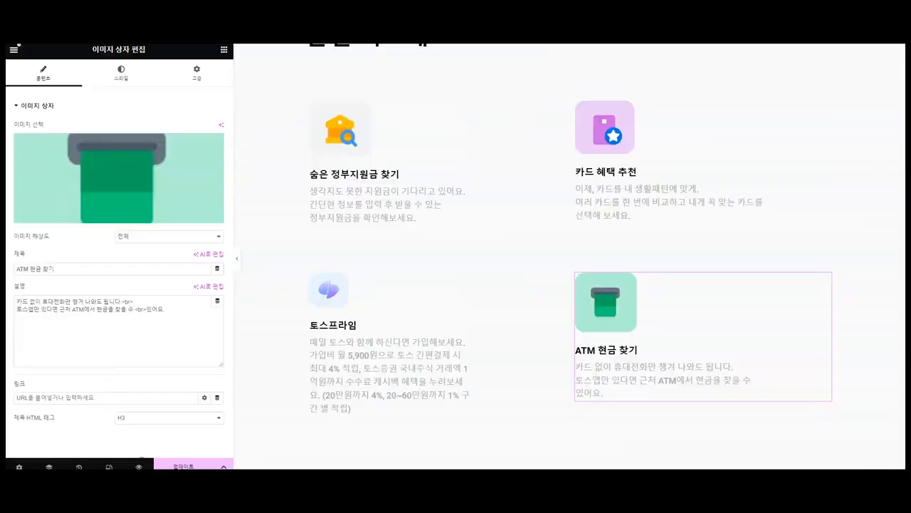
pyautogui.click(557, 131)
pyautogui.click(583, 310)
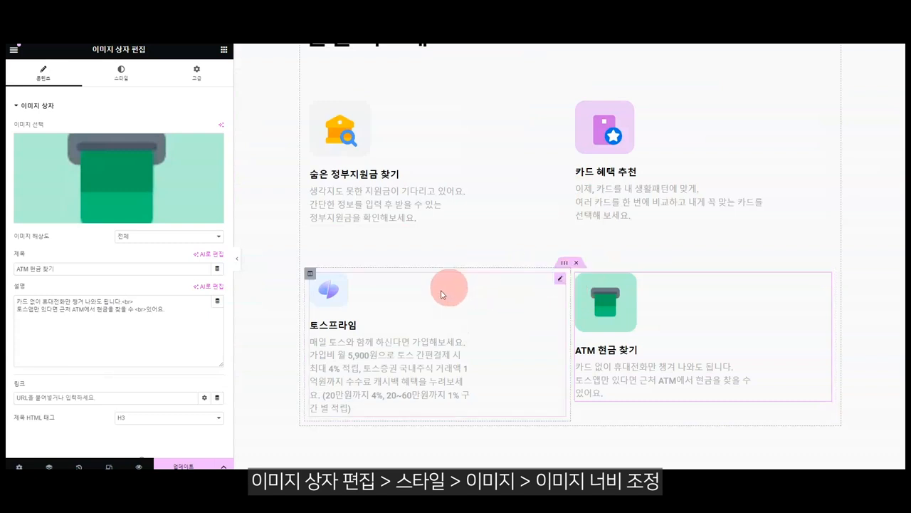
# Step: Set the 토스프라임 box's image width to 40% to bring its icon close to the other boxes' size
pyautogui.click(331, 291)
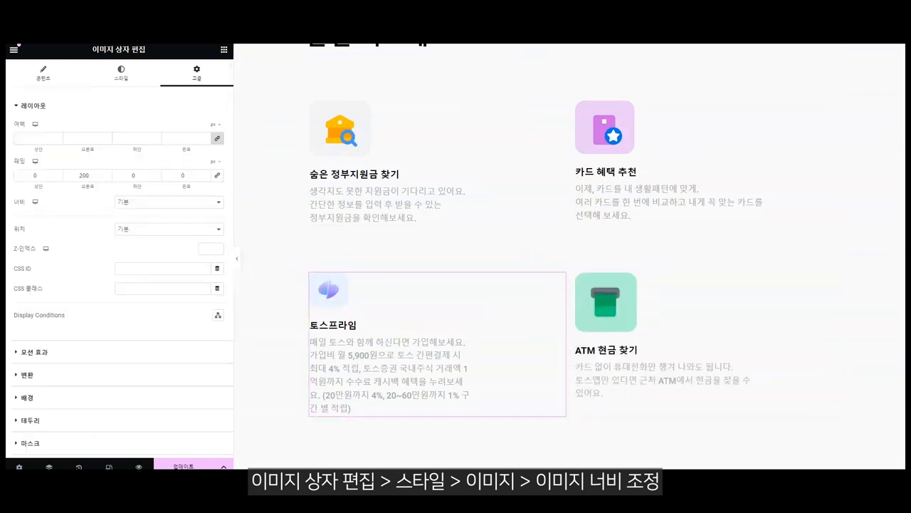
pyautogui.click(122, 74)
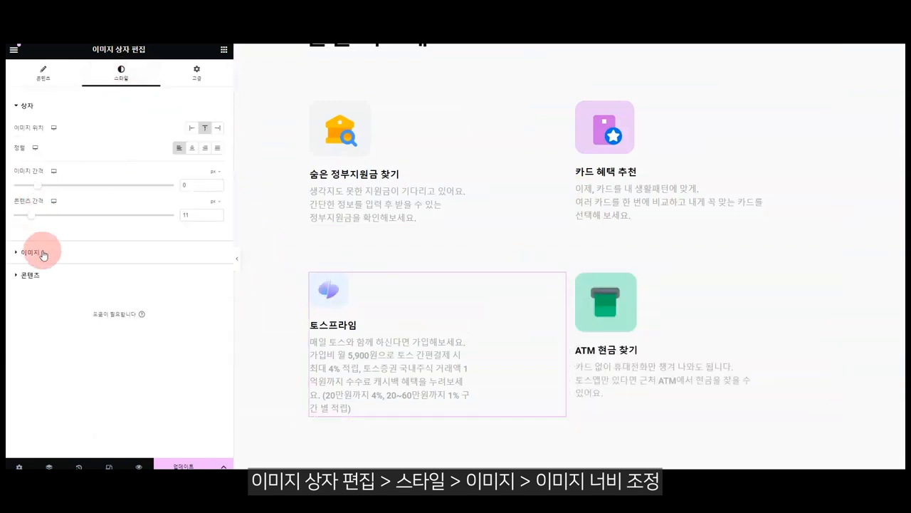
pyautogui.click(43, 253)
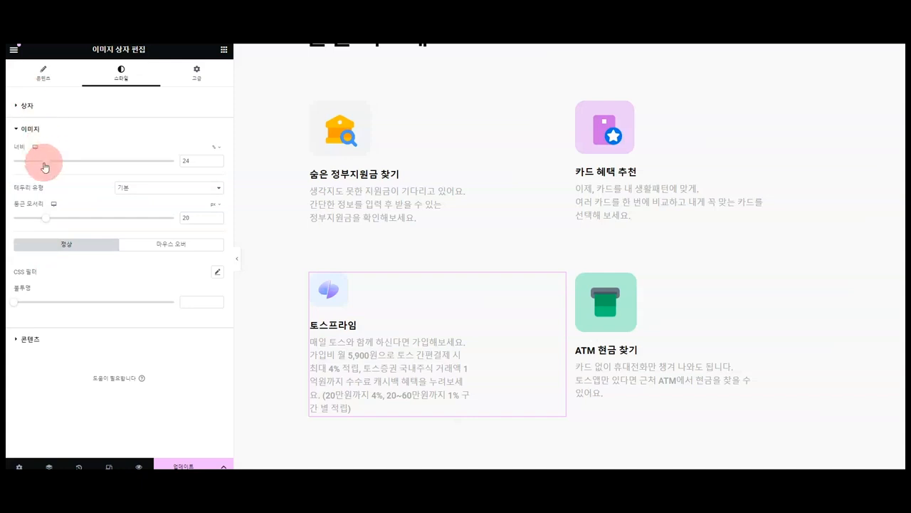
pyautogui.moveTo(44, 166); pyautogui.dragTo(72, 163)
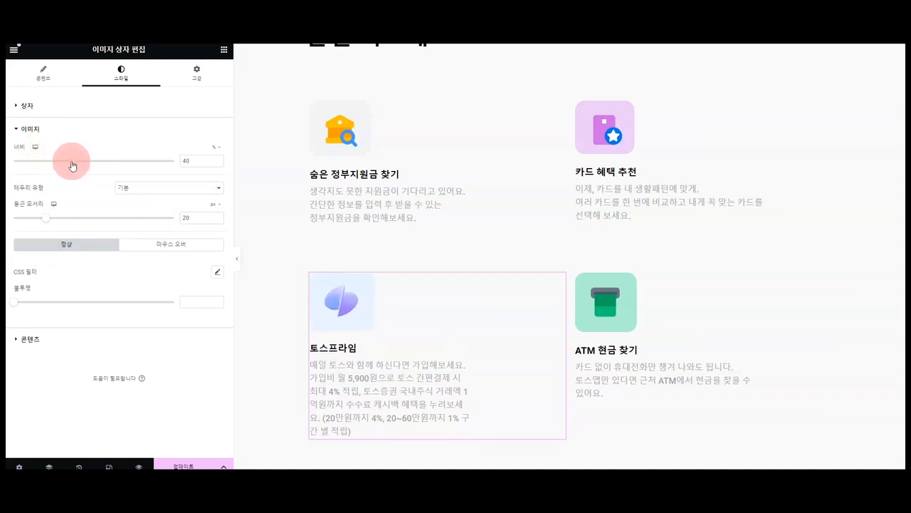
# Step: Compare the 알면 좋은 금융 section with the reference page and examine the reference's black section of device mockups and 사업도 토스와 함께 text
pyautogui.rightClick(614, 171)
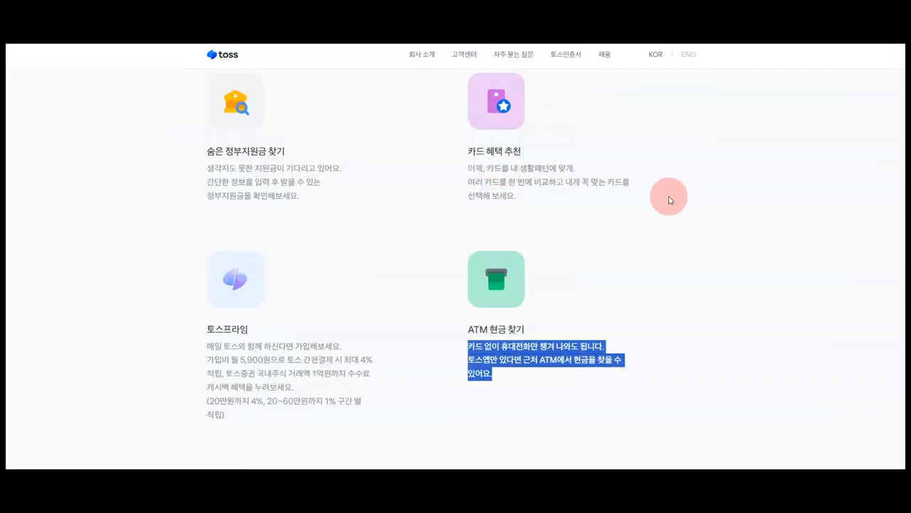
pyautogui.scroll(2, 669, 200)
pyautogui.scroll(-3, 604, 145)
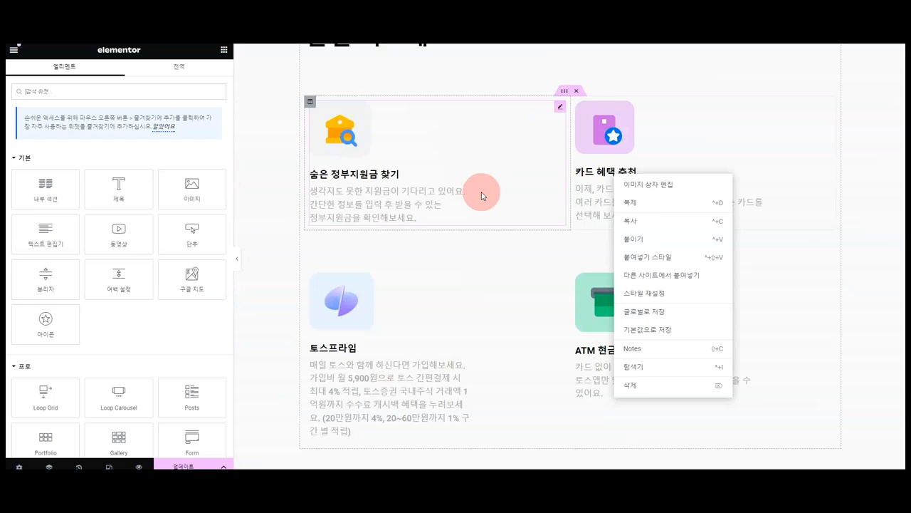
pyautogui.scroll(2, 480, 189)
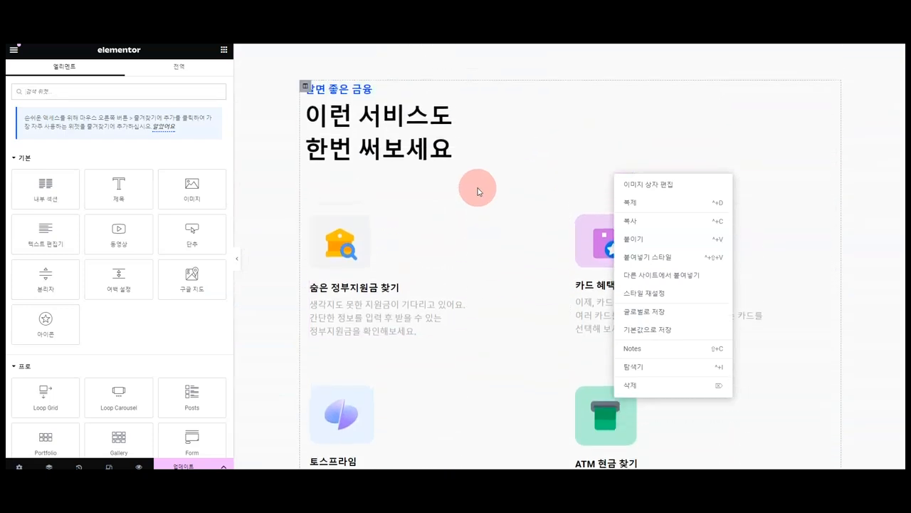
pyautogui.scroll(-5, 480, 189)
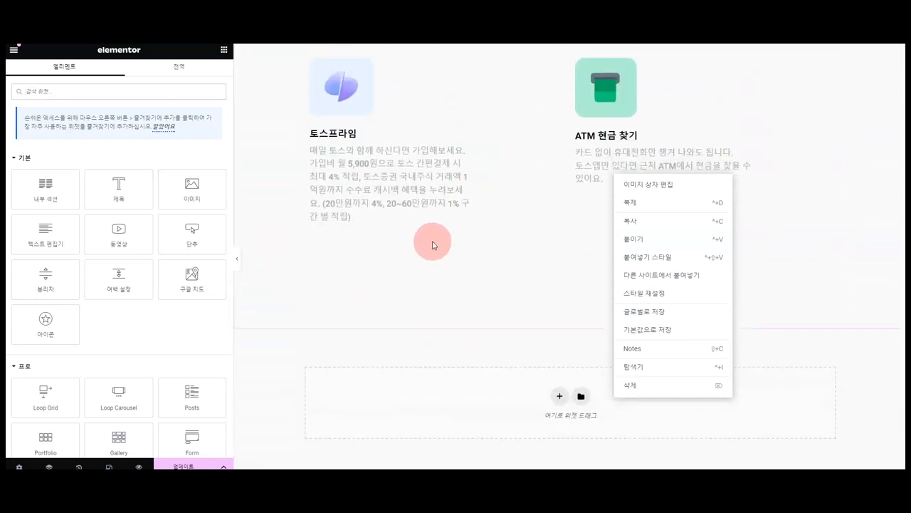
pyautogui.click(846, 287)
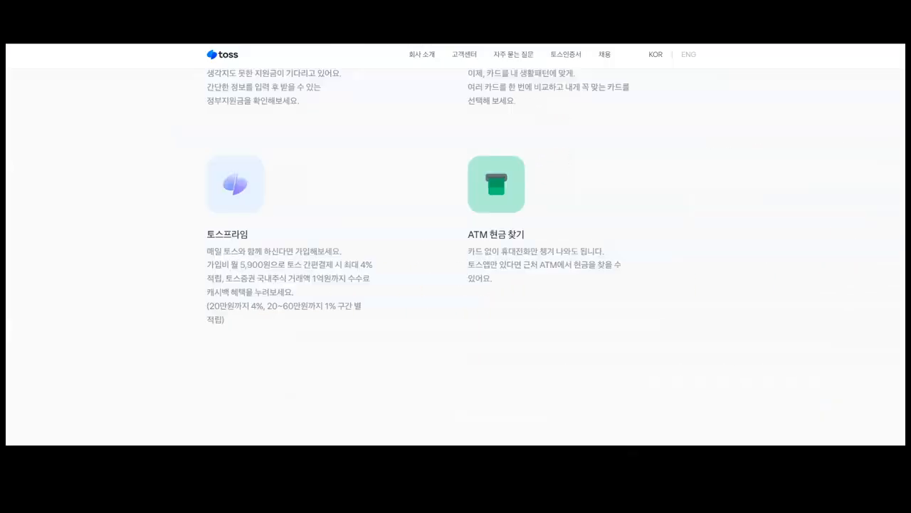
pyautogui.scroll(-10, 559, 190)
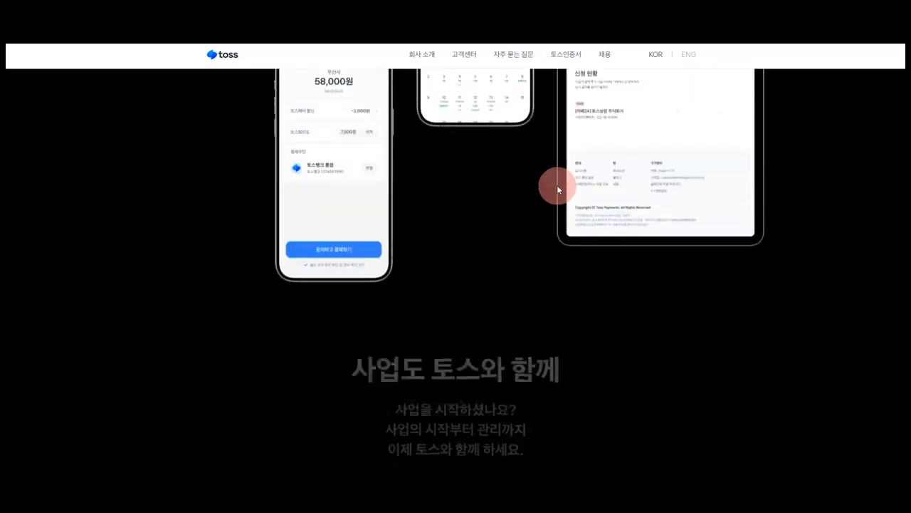
pyautogui.scroll(-4, 557, 189)
pyautogui.scroll(15, 557, 189)
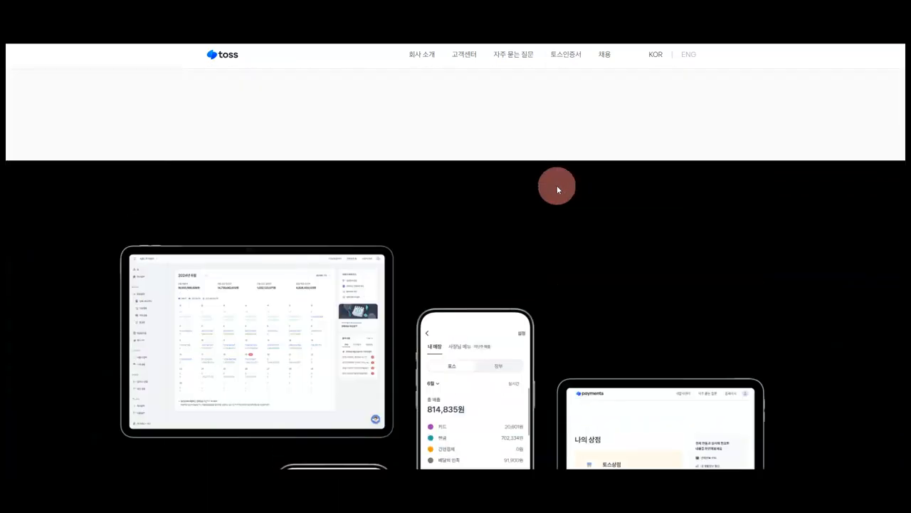
pyautogui.scroll(-3, 558, 190)
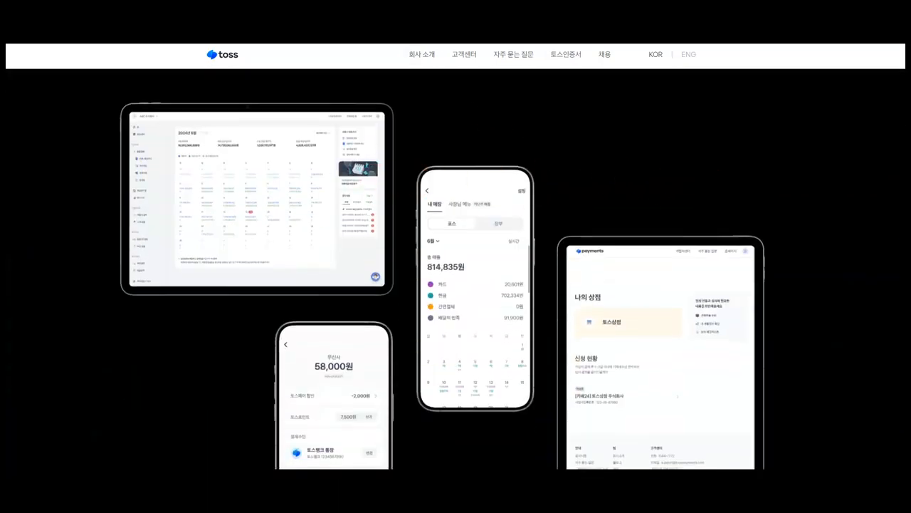
# Step: Add a new single-column section below the 알면 좋은 금융 image boxes and open its settings
pyautogui.scroll(-8, 456, 204)
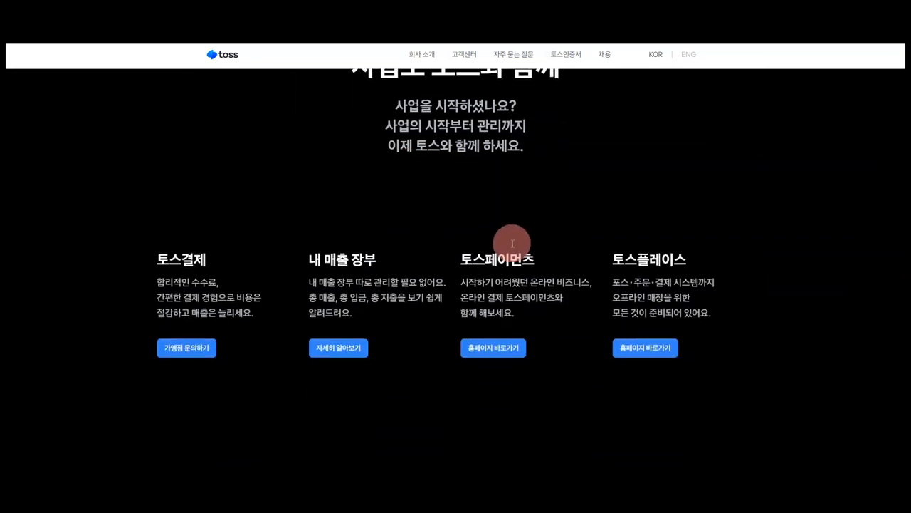
pyautogui.scroll(-2, 513, 243)
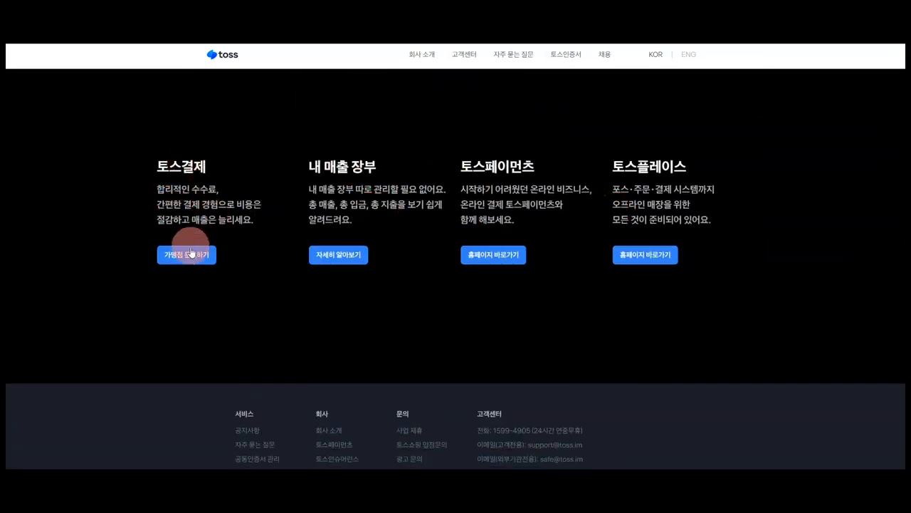
pyautogui.scroll(8, 316, 259)
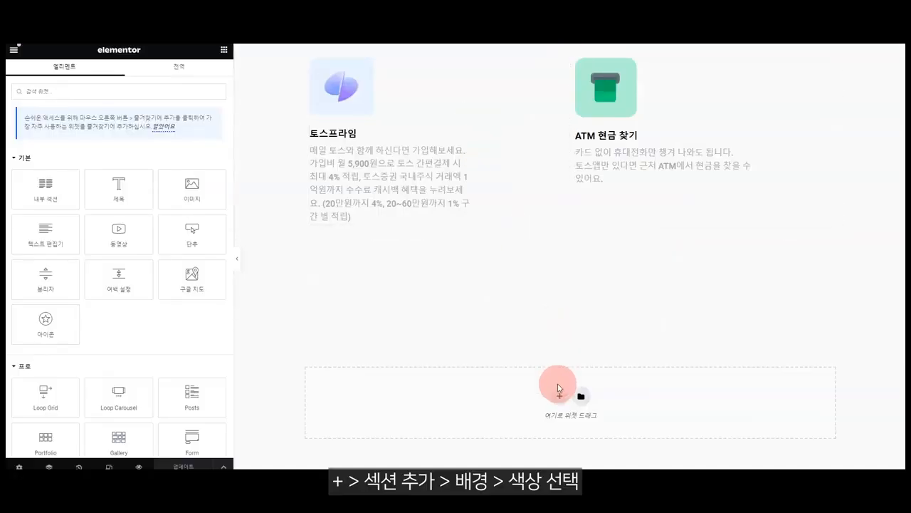
pyautogui.click(555, 392)
pyautogui.click(445, 418)
pyautogui.rightClick(265, 319)
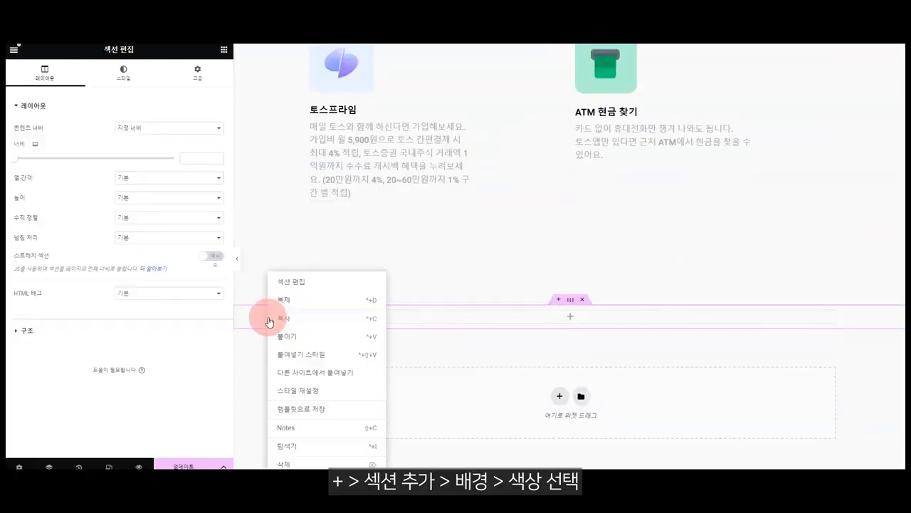
pyautogui.click(296, 284)
# Step: Give the new section a classic black background colour and the section4_device image from the media library as background
pyautogui.click(146, 71)
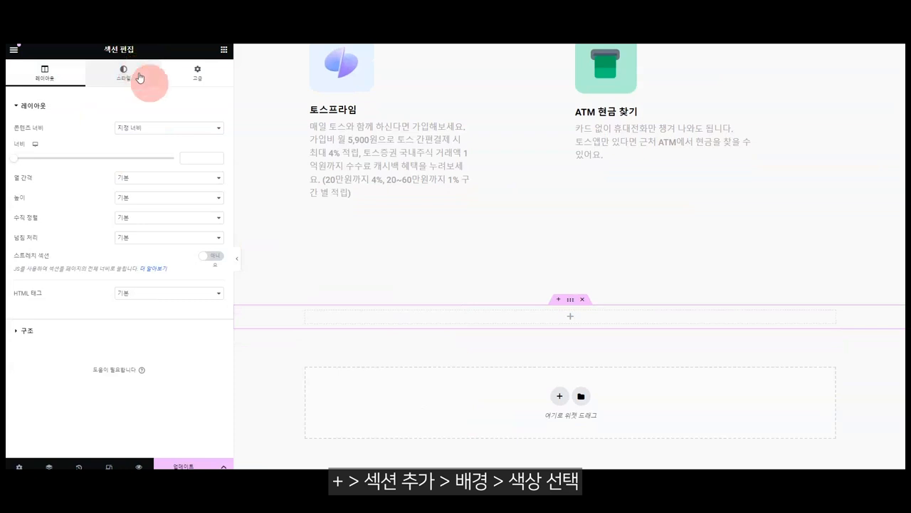
pyautogui.click(179, 149)
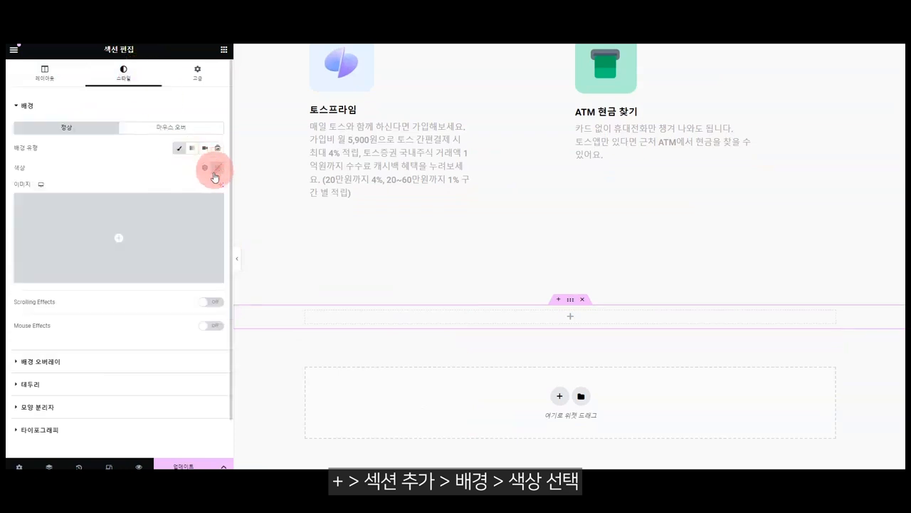
pyautogui.click(215, 171)
pyautogui.click(82, 227)
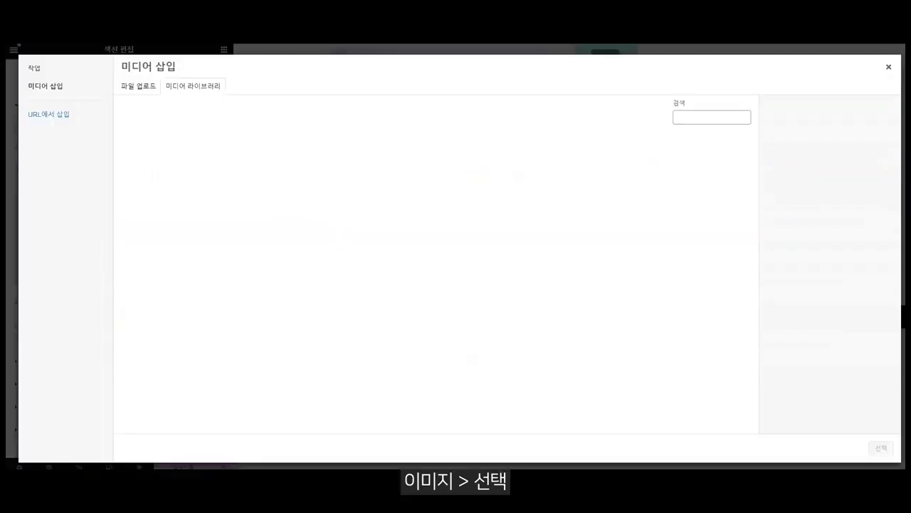
pyautogui.scroll(-2, 168, 367)
pyautogui.click(168, 367)
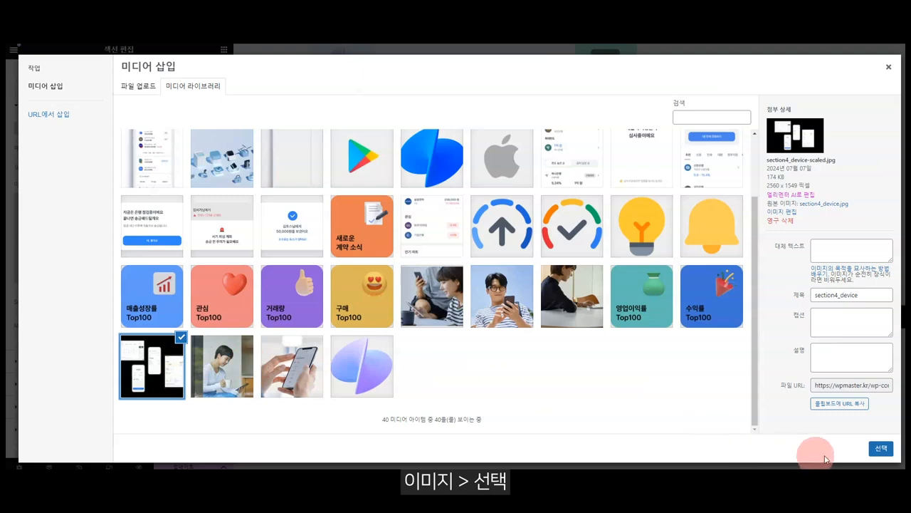
pyautogui.click(882, 449)
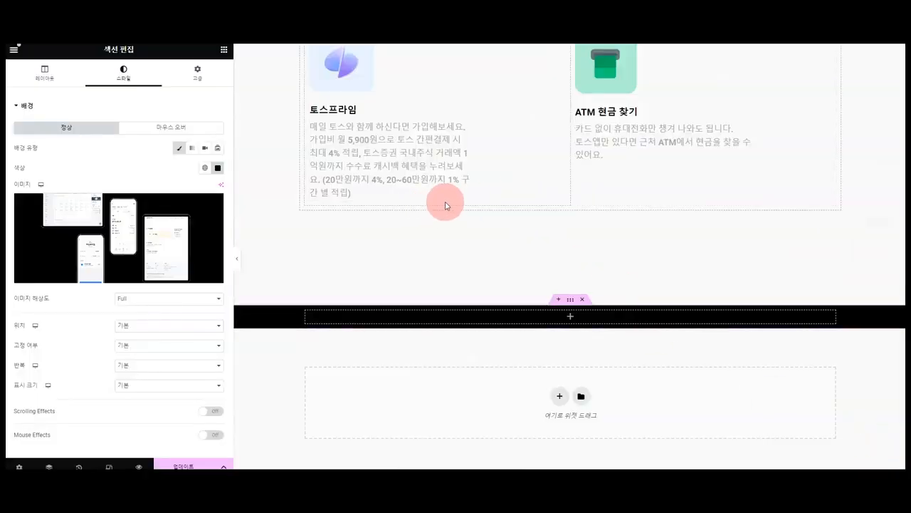
# Step: Set the black section's height to 최소 높이 with a minimum of about 1001 px
pyautogui.click(43, 84)
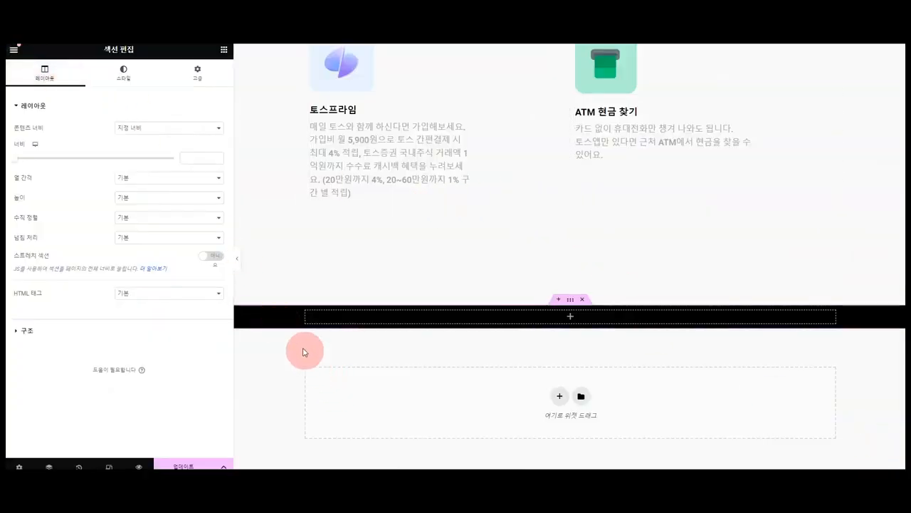
pyautogui.click(139, 198)
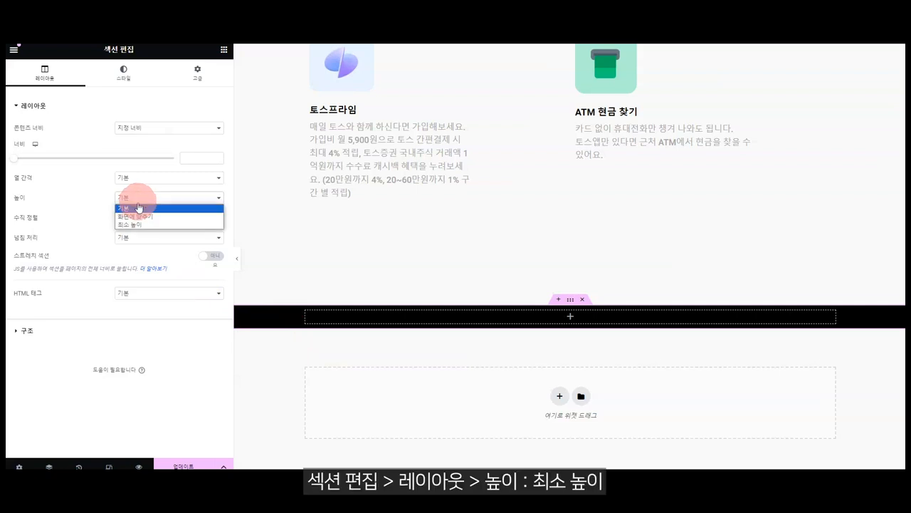
pyautogui.click(139, 224)
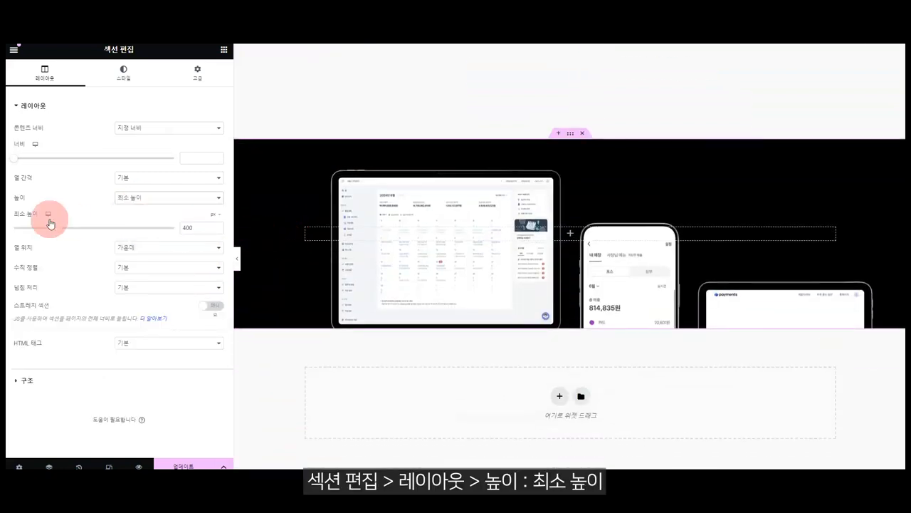
pyautogui.moveTo(61, 232); pyautogui.dragTo(126, 230)
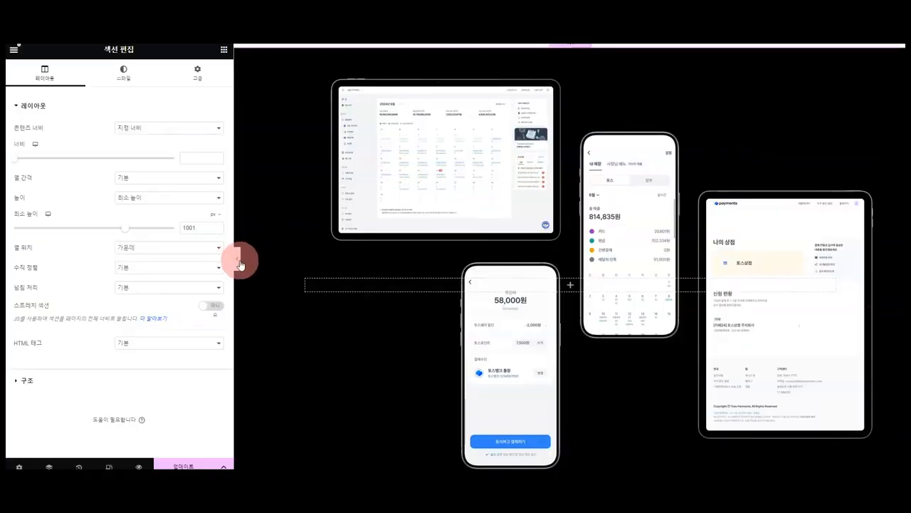
pyautogui.click(239, 265)
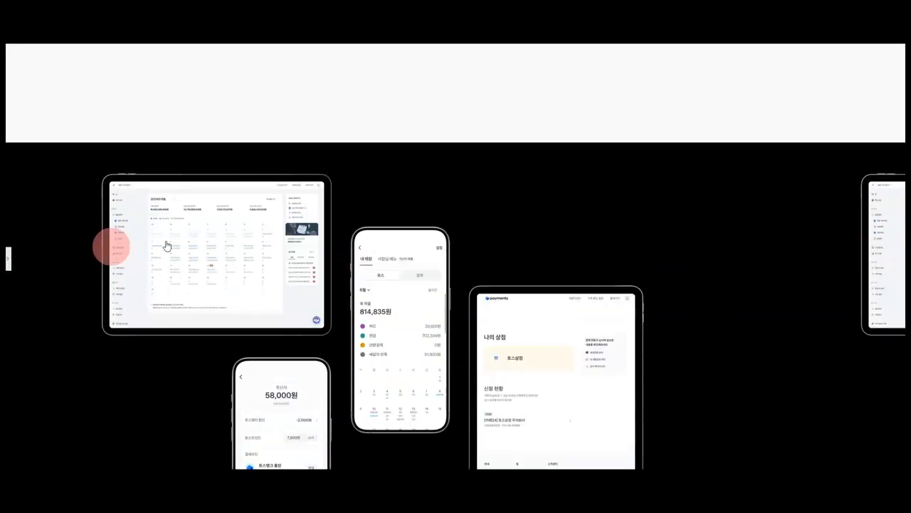
pyautogui.scroll(-4, 370, 196)
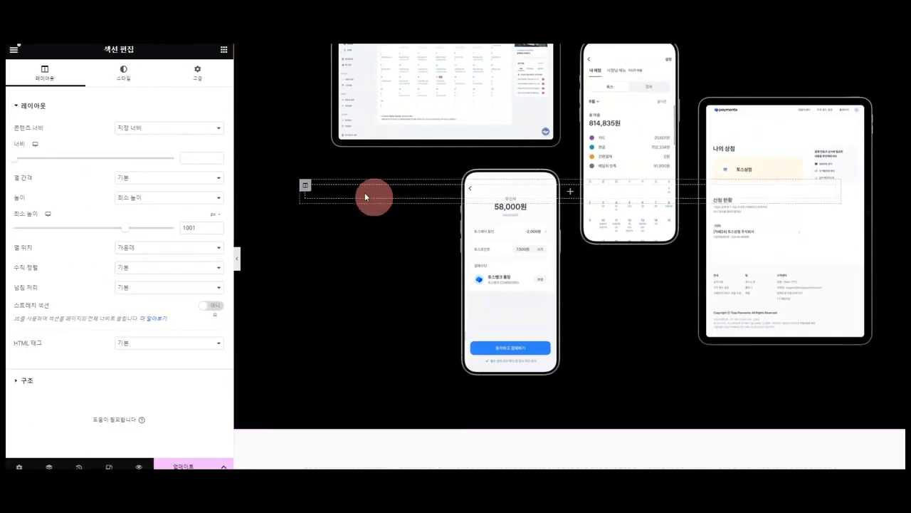
# Step: Set the section's background image repeat to 반복 없음 and its position to 정중앙
pyautogui.click(123, 71)
pyautogui.click(130, 365)
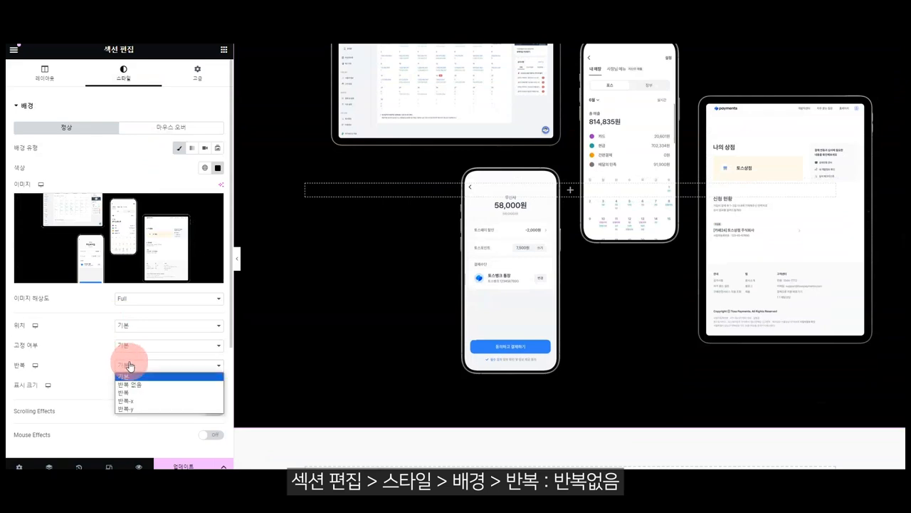
pyautogui.click(159, 384)
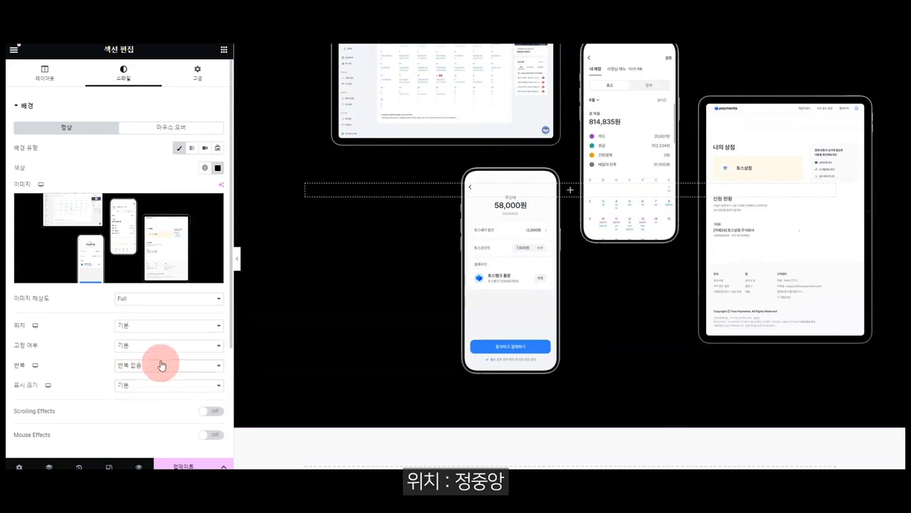
pyautogui.click(168, 331)
pyautogui.click(171, 344)
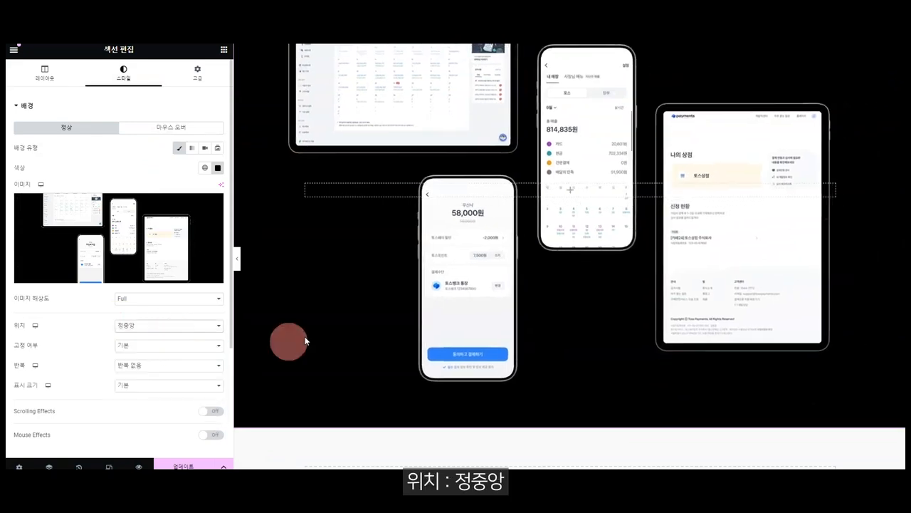
pyautogui.scroll(1, 386, 203)
# Step: Examine the 사업도 토스와 함께 heading and description below the device mockups on the reference page
pyautogui.scroll(-2, 386, 183)
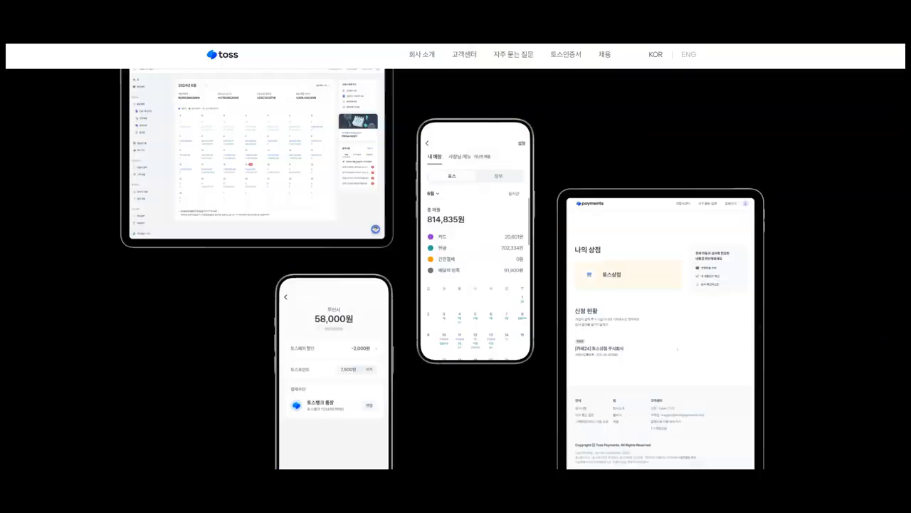
pyautogui.scroll(-6, 552, 166)
pyautogui.scroll(1, 454, 235)
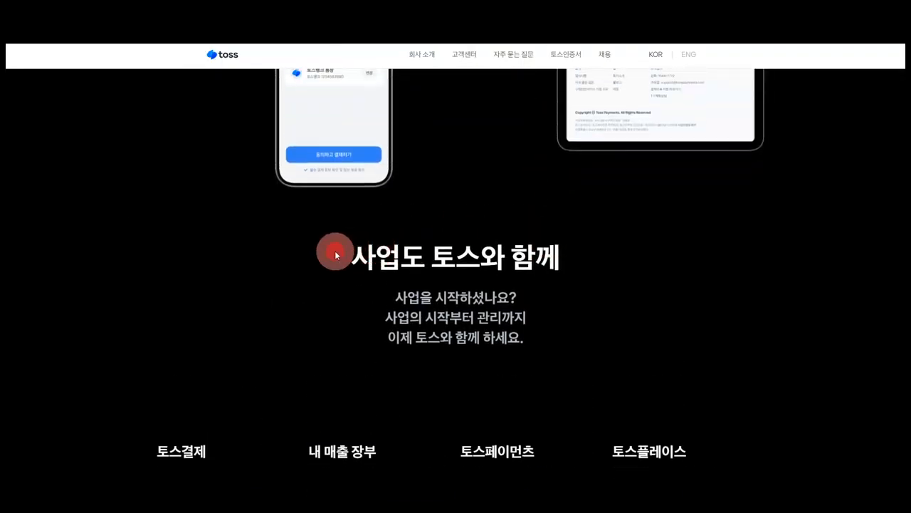
pyautogui.moveTo(334, 251); pyautogui.dragTo(623, 339)
pyautogui.click(575, 345)
pyautogui.scroll(4, 553, 349)
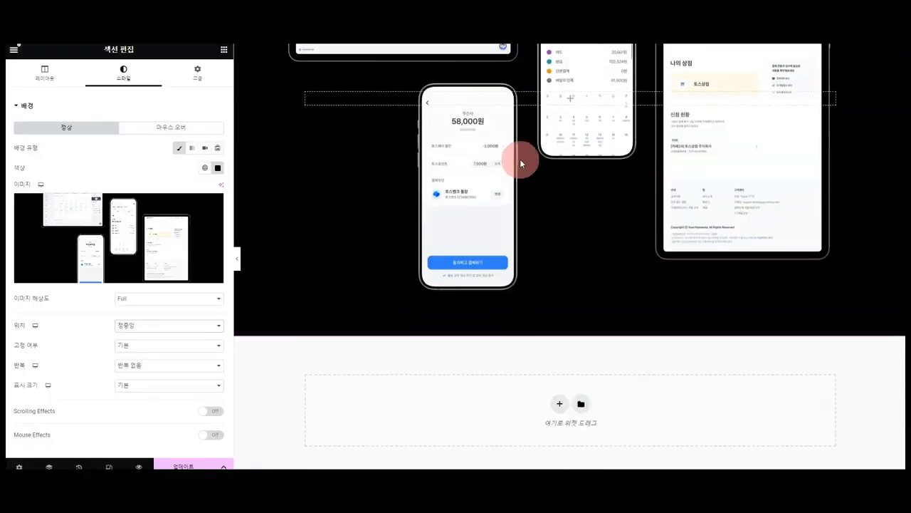
# Step: Insert a heading widget (제목) into the black device mockup section
pyautogui.moveTo(521, 157); pyautogui.dragTo(359, 186)
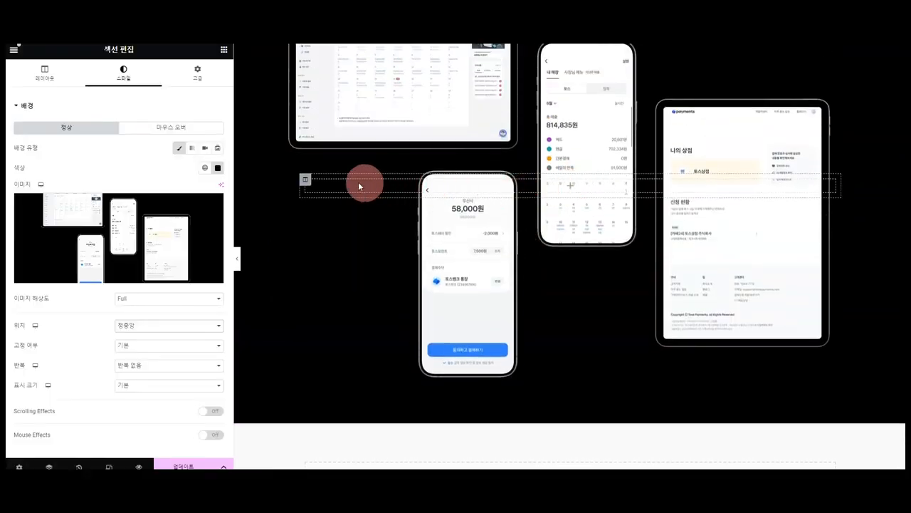
pyautogui.click(221, 55)
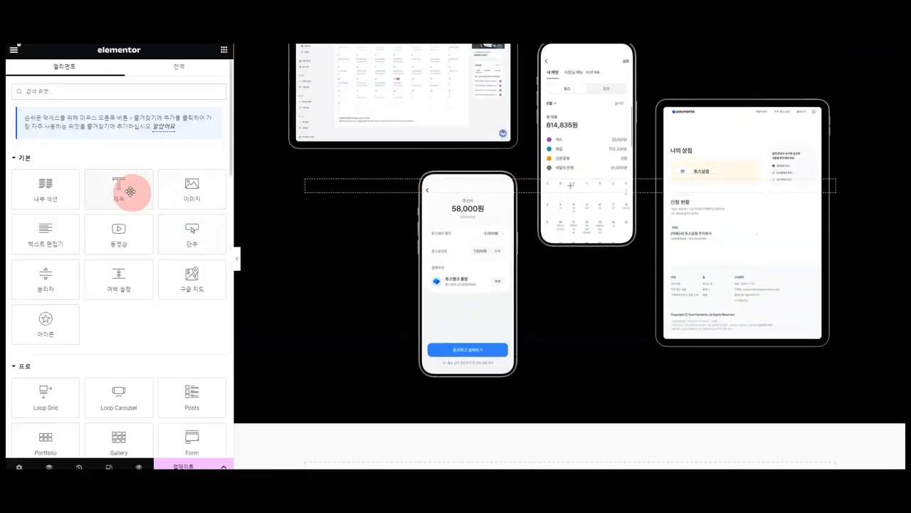
pyautogui.moveTo(133, 189); pyautogui.dragTo(508, 183)
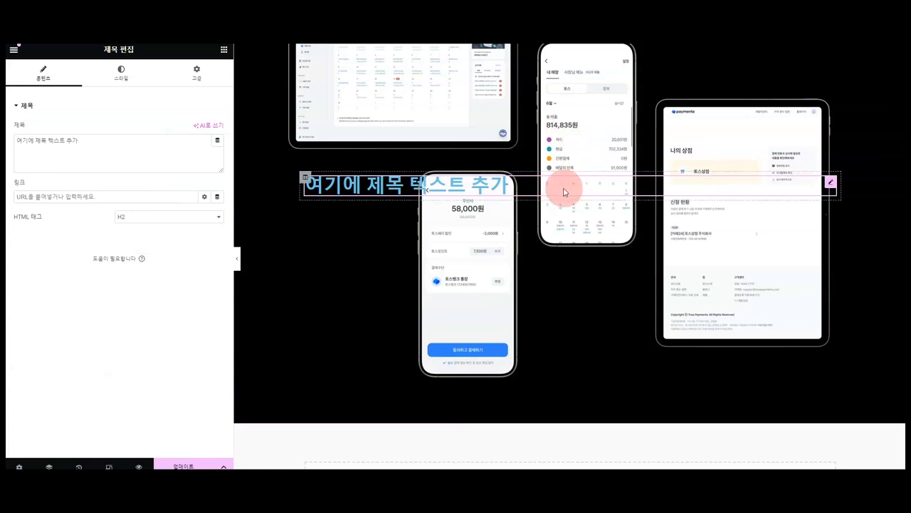
# Step: Unlink the heading's margin values and try a top margin of 200 px to move it down
pyautogui.click(200, 75)
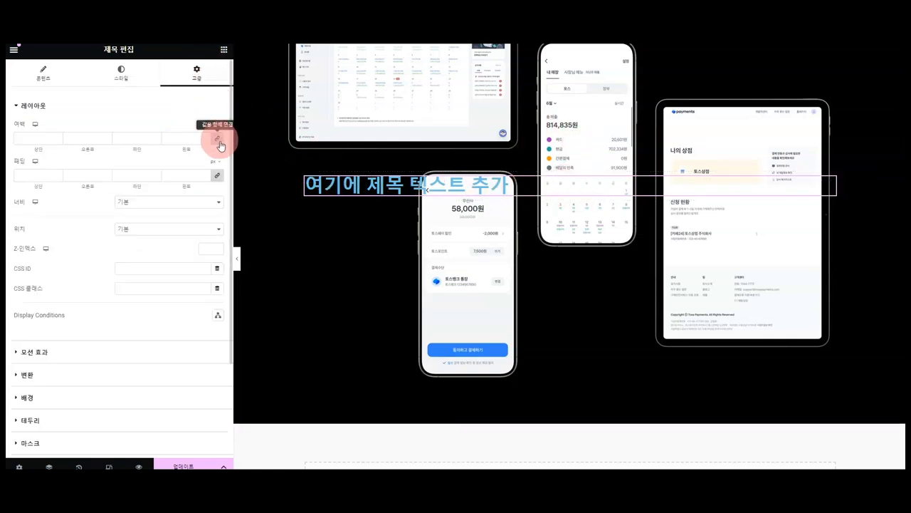
pyautogui.click(217, 138)
pyautogui.click(22, 140)
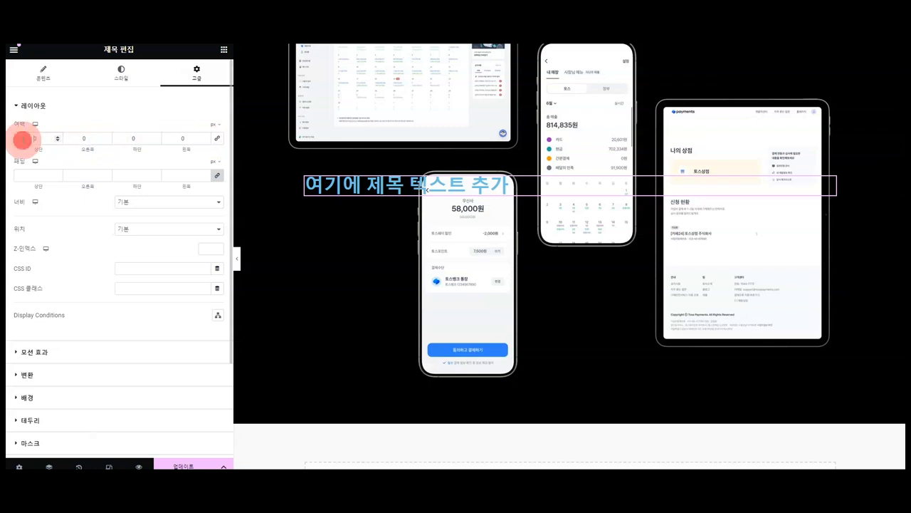
pyautogui.write('100')
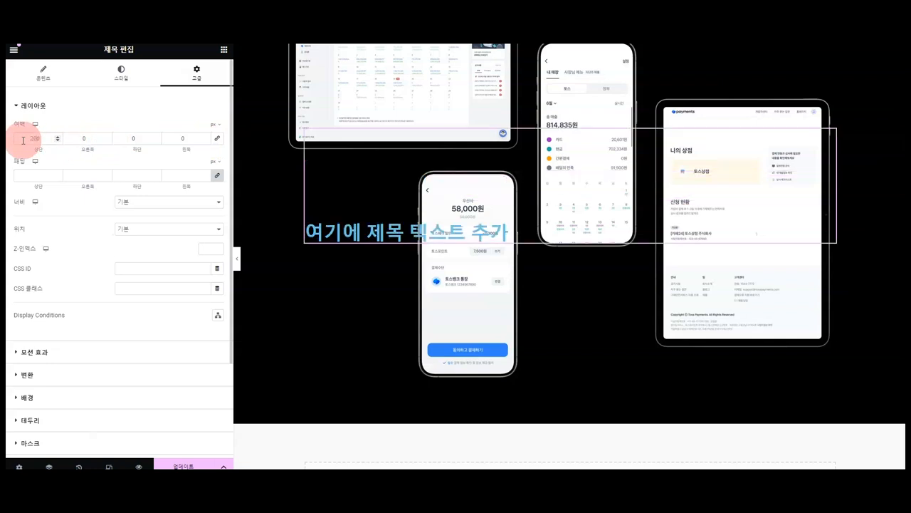
pyautogui.click(192, 90)
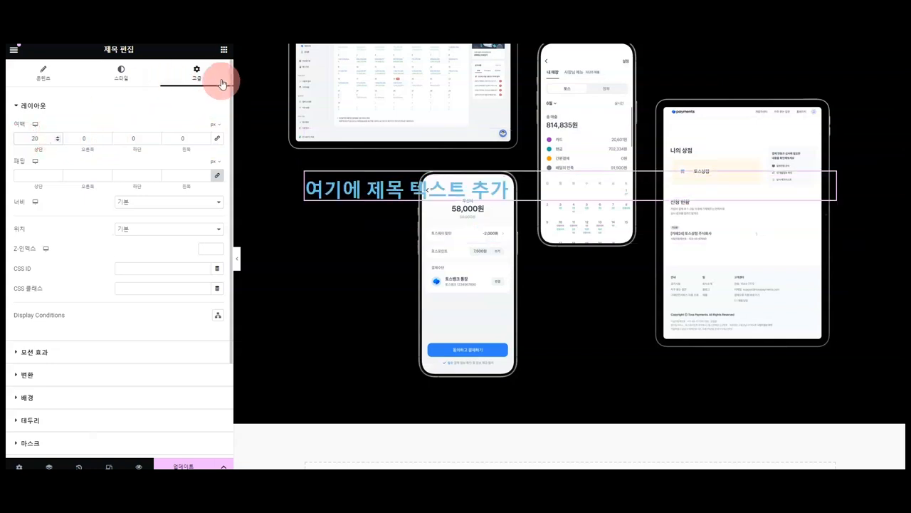
# Step: Insert a spacer widget (여백 설정) above the heading and set its space to about 524 px
pyautogui.click(224, 50)
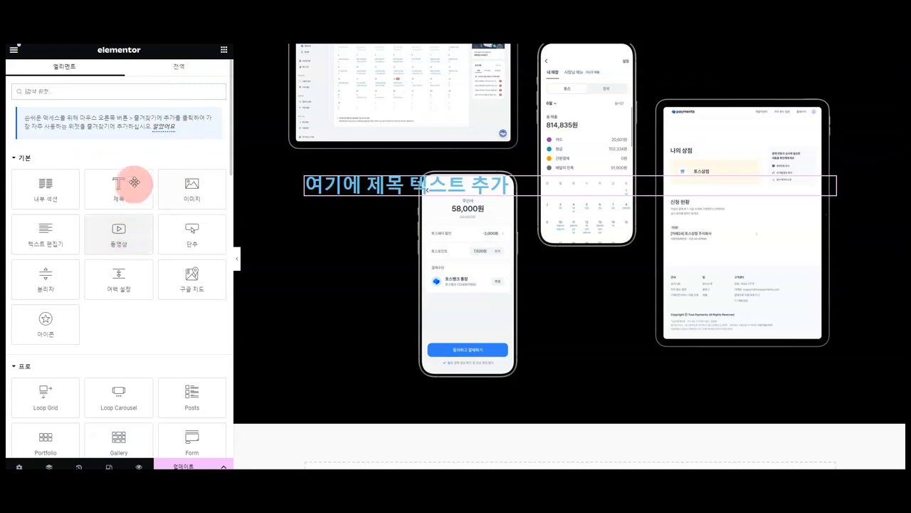
pyautogui.moveTo(118, 275); pyautogui.dragTo(397, 179)
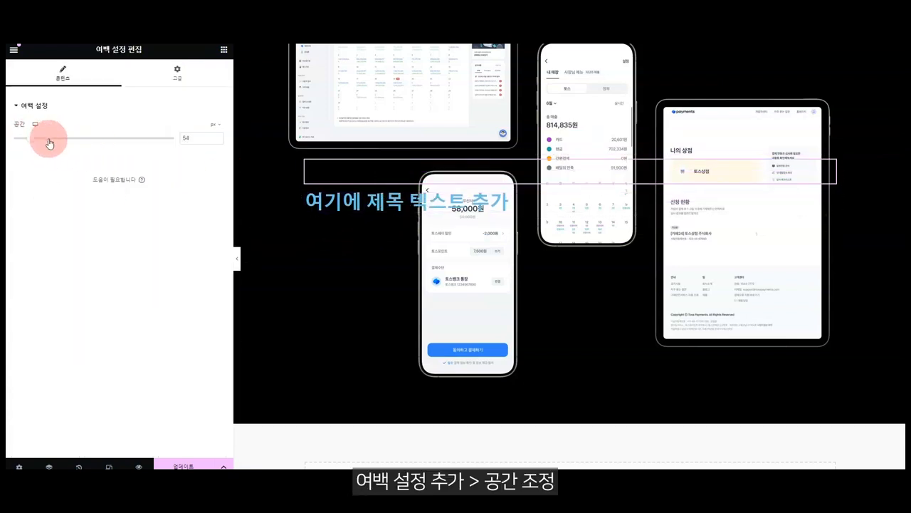
pyautogui.moveTo(49, 143); pyautogui.dragTo(157, 144)
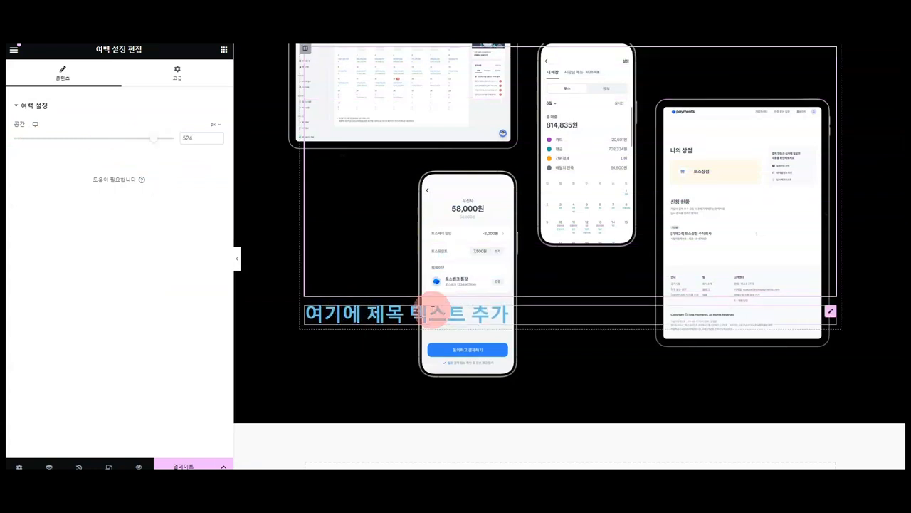
# Step: Delete the placeholder heading below the spacer in the black section
pyautogui.click(445, 254)
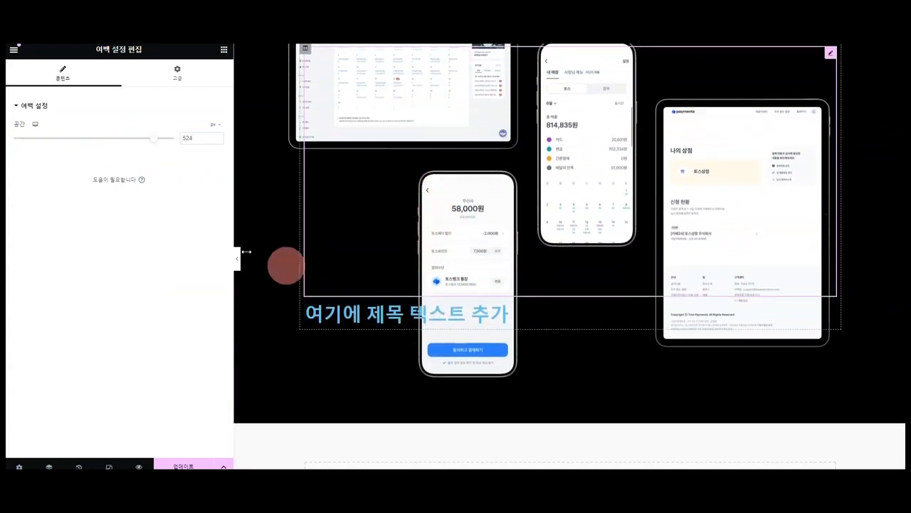
pyautogui.rightClick(494, 308)
pyautogui.click(529, 464)
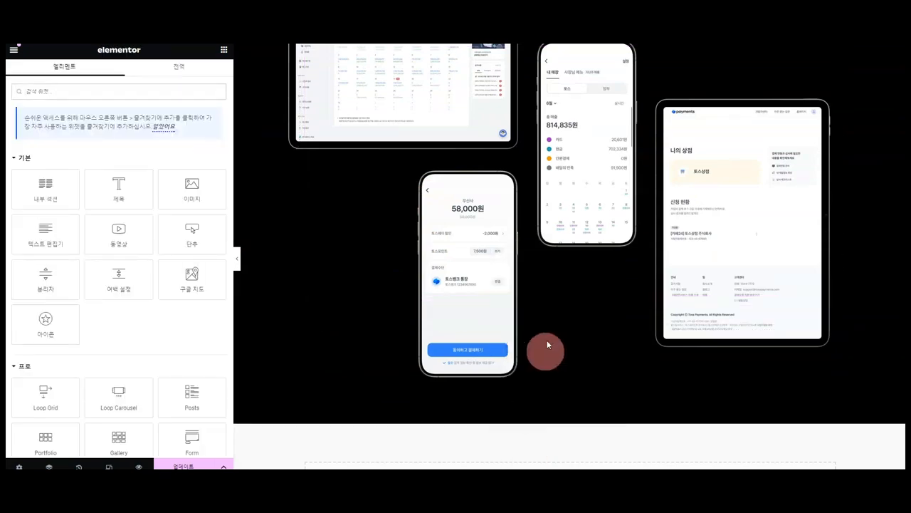
# Step: Add another single-column section directly below the black device mockup section
pyautogui.scroll(-2, 560, 218)
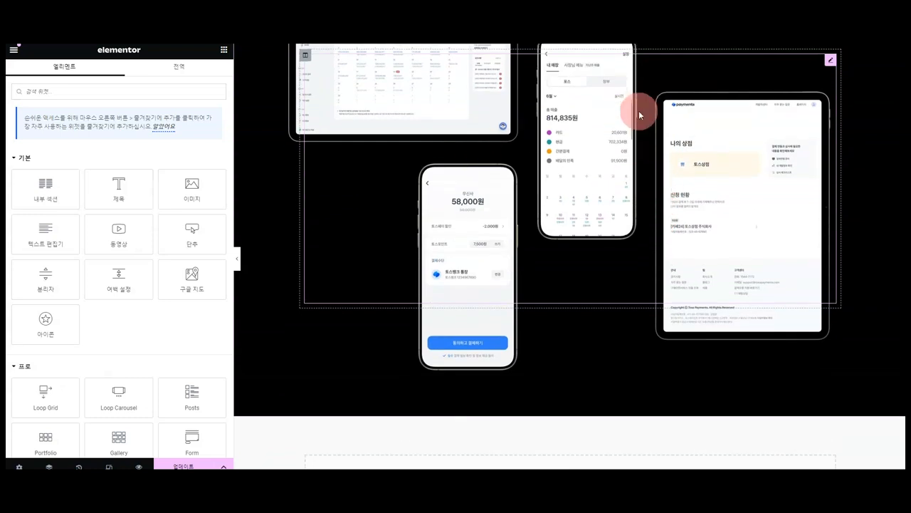
pyautogui.click(560, 394)
pyautogui.click(438, 420)
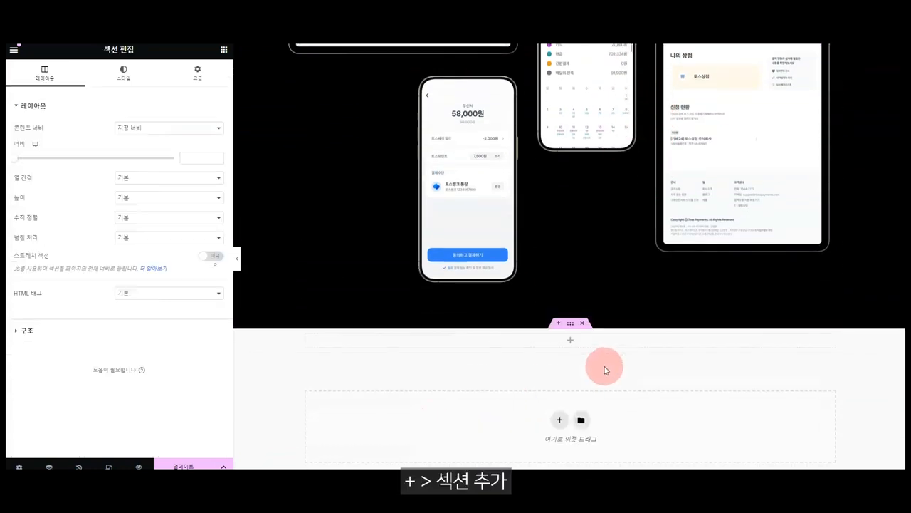
# Step: Give the new section below the device mockups a classic background in black, #000000
pyautogui.click(146, 75)
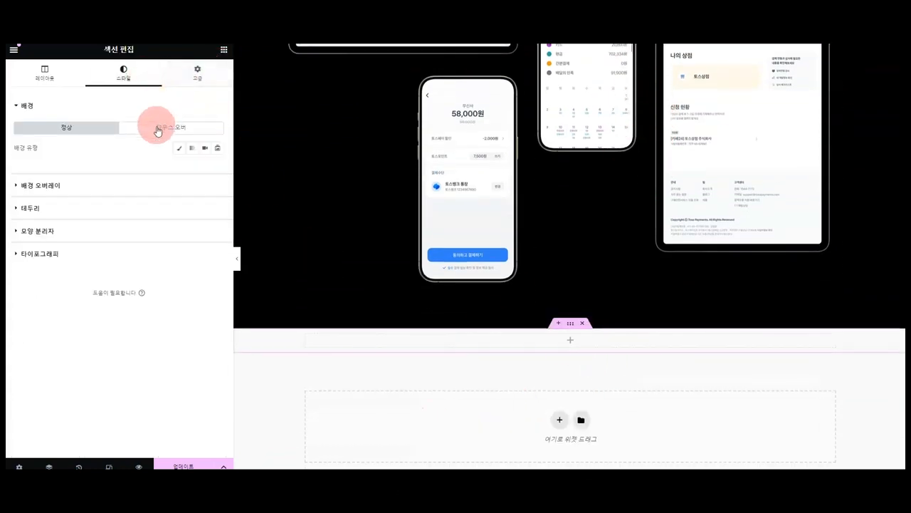
pyautogui.click(183, 152)
pyautogui.click(217, 167)
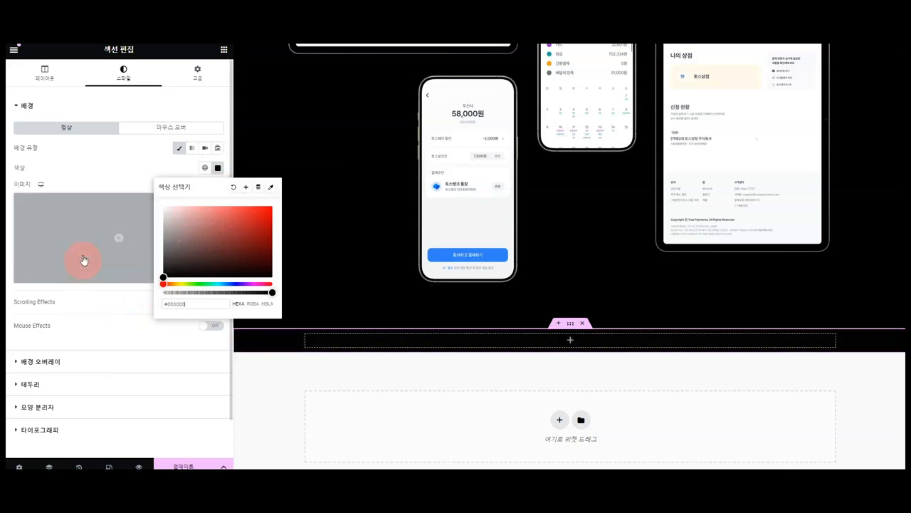
# Step: Add a heading to the black section with the text 사업도 토스와 함께 copied from the toss reference page
pyautogui.click(223, 50)
pyautogui.moveTo(136, 179); pyautogui.dragTo(576, 336)
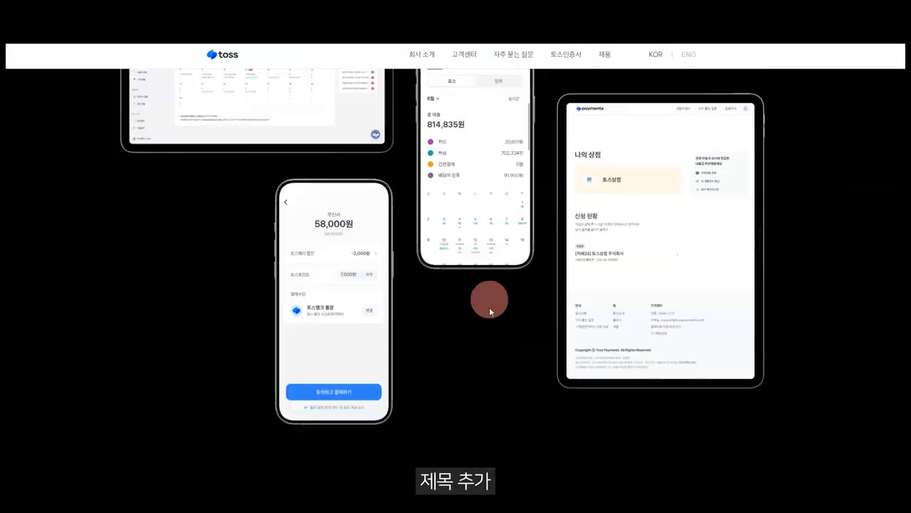
pyautogui.moveTo(561, 210); pyautogui.dragTo(371, 207)
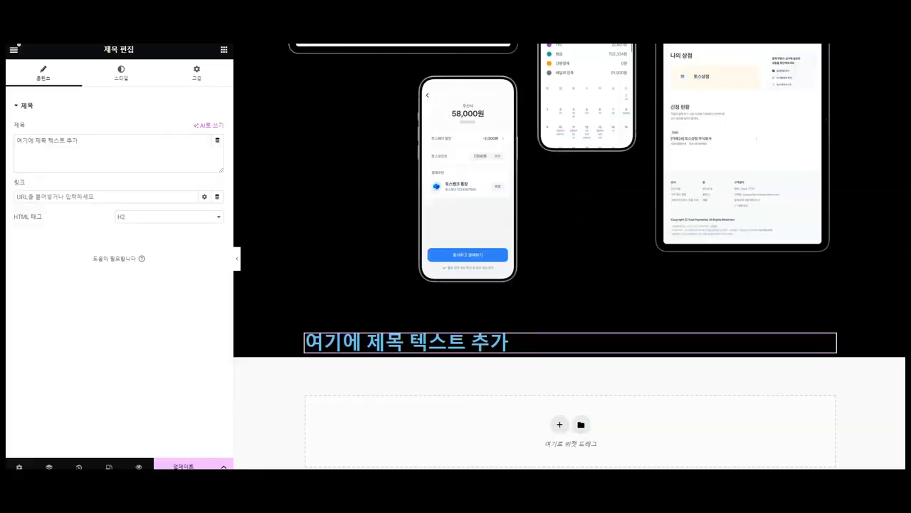
pyautogui.click(193, 103)
# Step: Set the 사업도 토스와 함께 heading's text color to #FFFFFF and center it
pyautogui.click(121, 73)
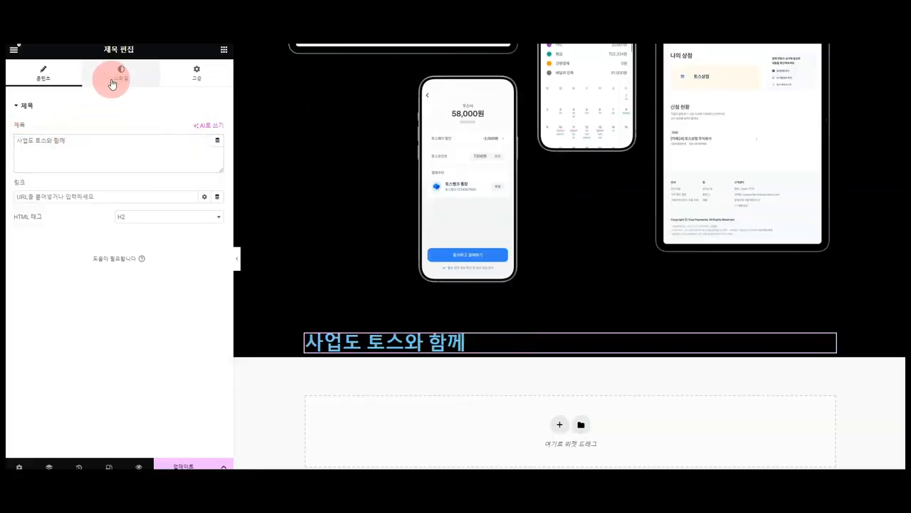
pyautogui.click(217, 147)
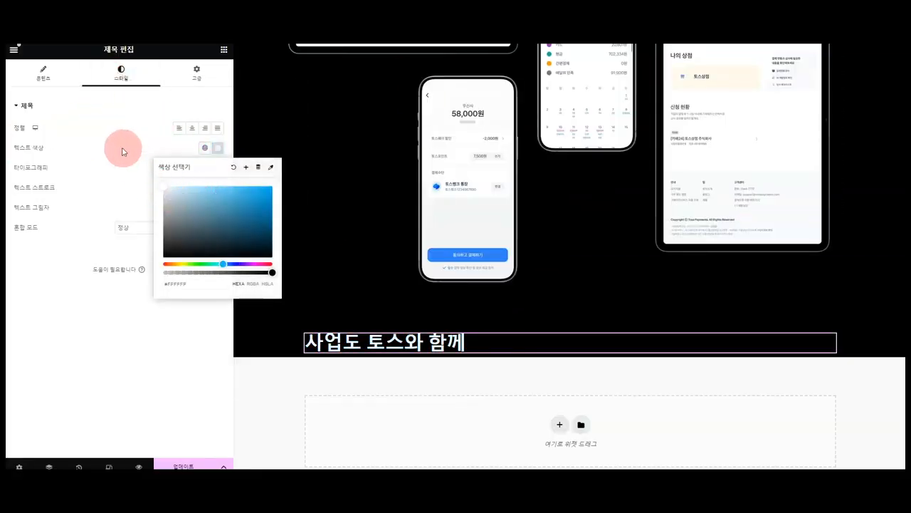
pyautogui.click(191, 128)
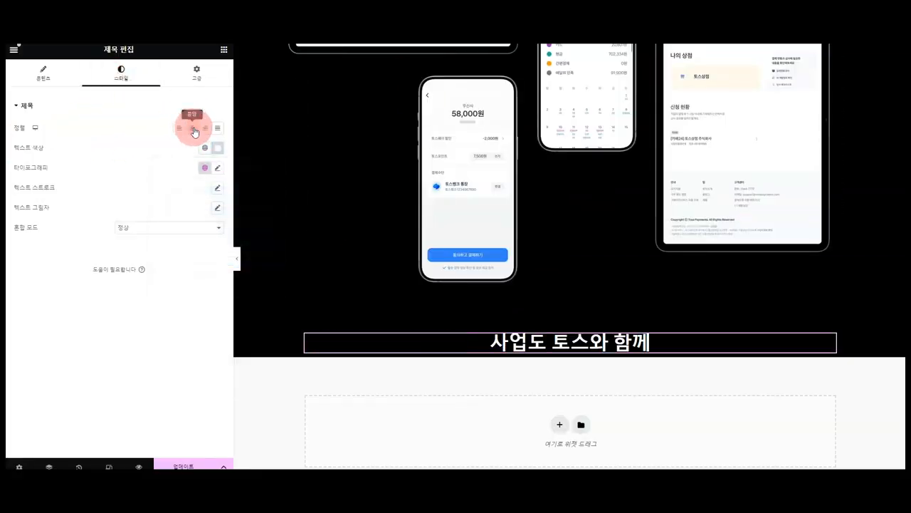
# Step: Add a second heading reading 사업을 시작하셨나요?<br> 사업의 시작부터 관리까지<br> 이제 토스와 함께 하세요. below the first one
pyautogui.click(224, 50)
pyautogui.moveTo(126, 188); pyautogui.dragTo(433, 326)
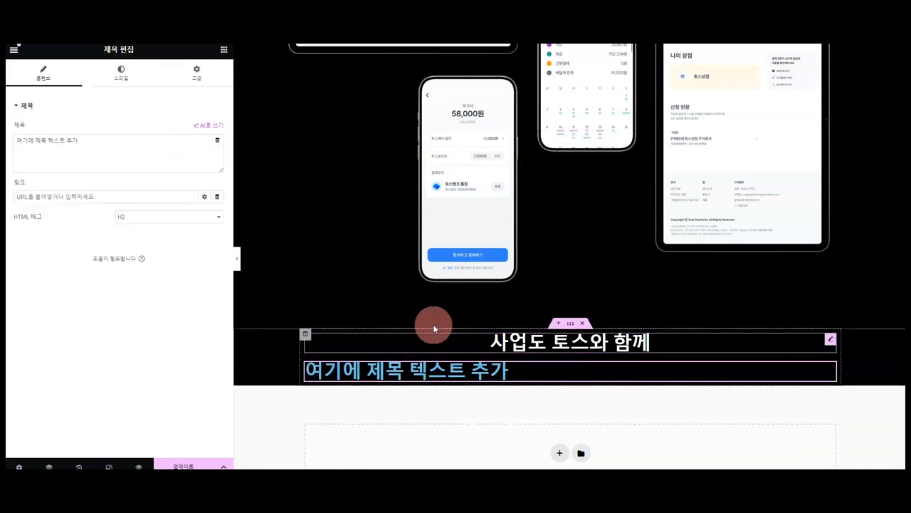
pyautogui.click(81, 149)
pyautogui.hotkey('ctrl', 'a')
pyautogui.write('사업을 시작하셨나요? 사업의 시작부터 관리까지 이제 토스와 함께 하세요.')
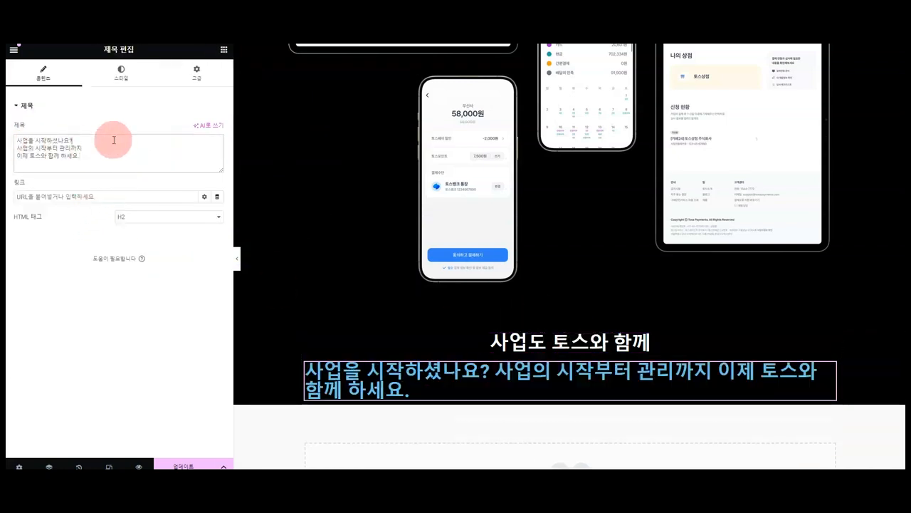
pyautogui.write('<br>')
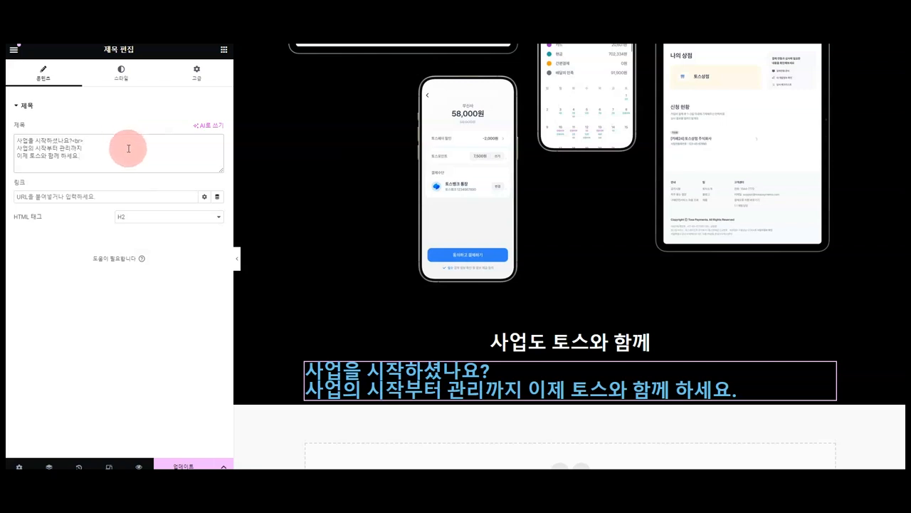
pyautogui.click(128, 148)
pyautogui.write('<br>')
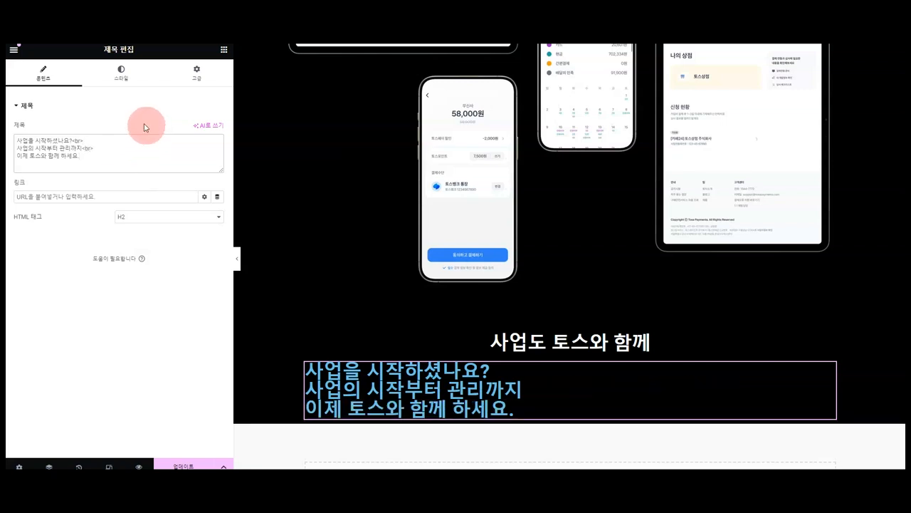
# Step: Center the three-line heading and set its text color to dark gray #4D4D4D
pyautogui.click(121, 73)
pyautogui.click(194, 129)
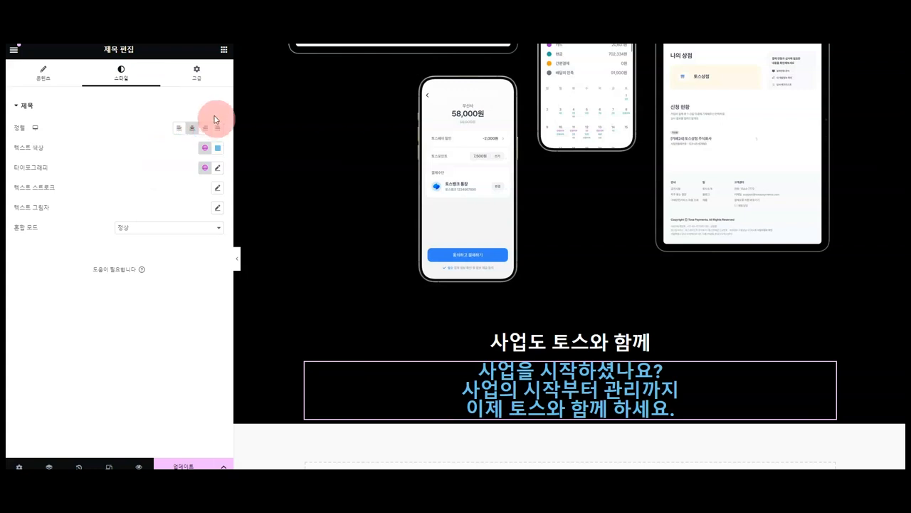
pyautogui.click(217, 148)
pyautogui.moveTo(188, 187); pyautogui.dragTo(125, 245)
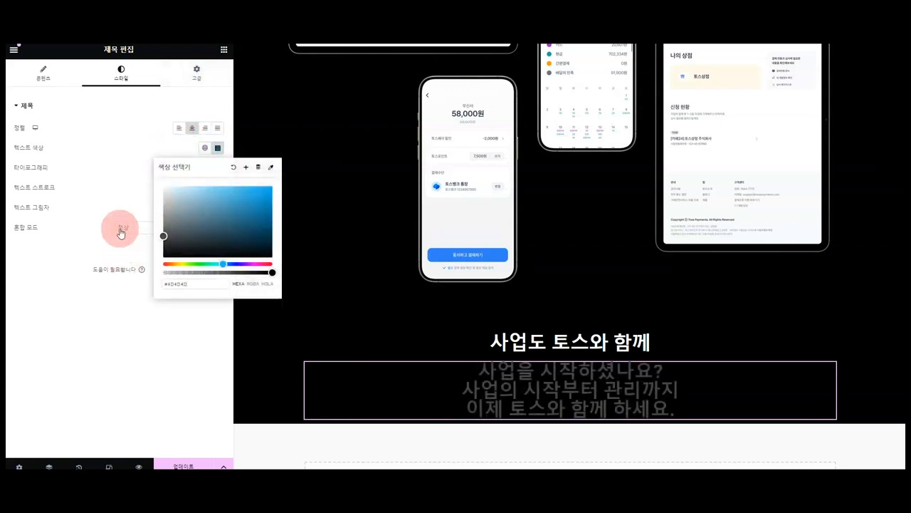
pyautogui.click(121, 233)
# Step: Try a line height of 50 px and a font size of 30 px on the three-line heading, comparing with the reference page
pyautogui.click(218, 167)
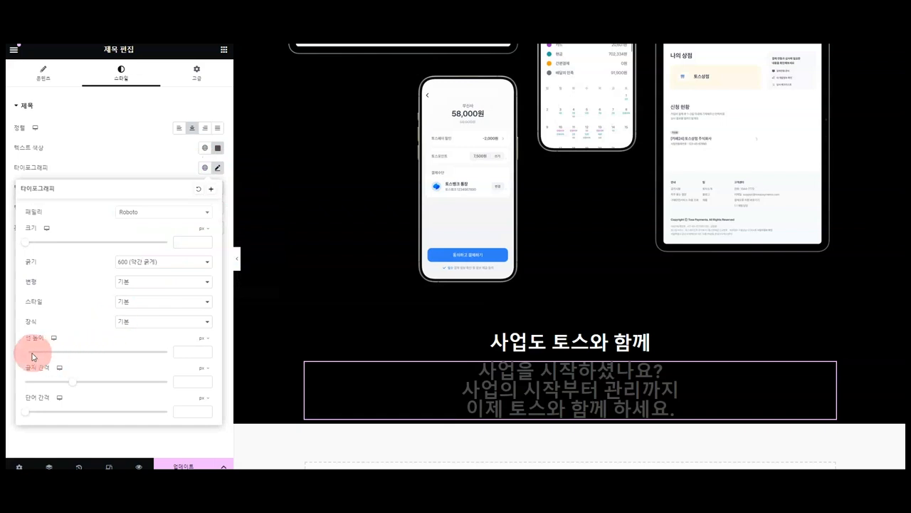
pyautogui.moveTo(27, 356); pyautogui.dragTo(96, 353)
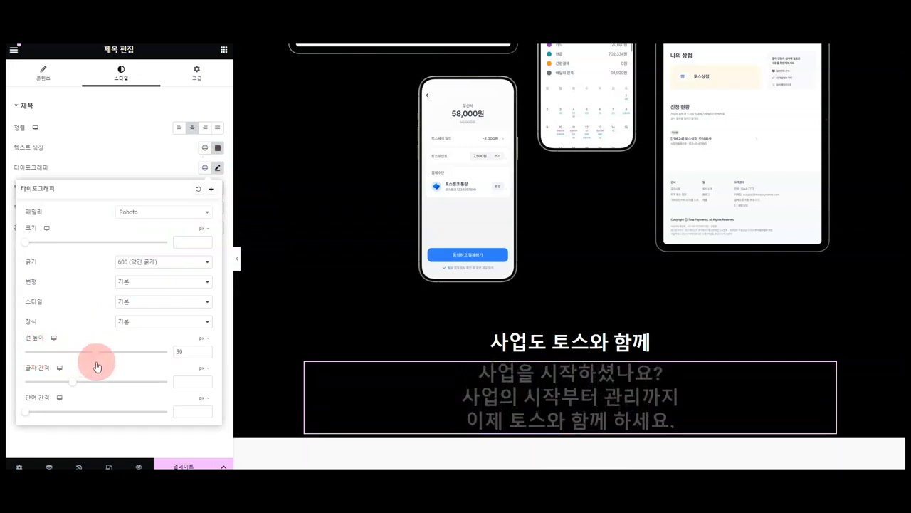
pyautogui.moveTo(24, 247); pyautogui.dragTo(45, 251)
pyautogui.click(473, 79)
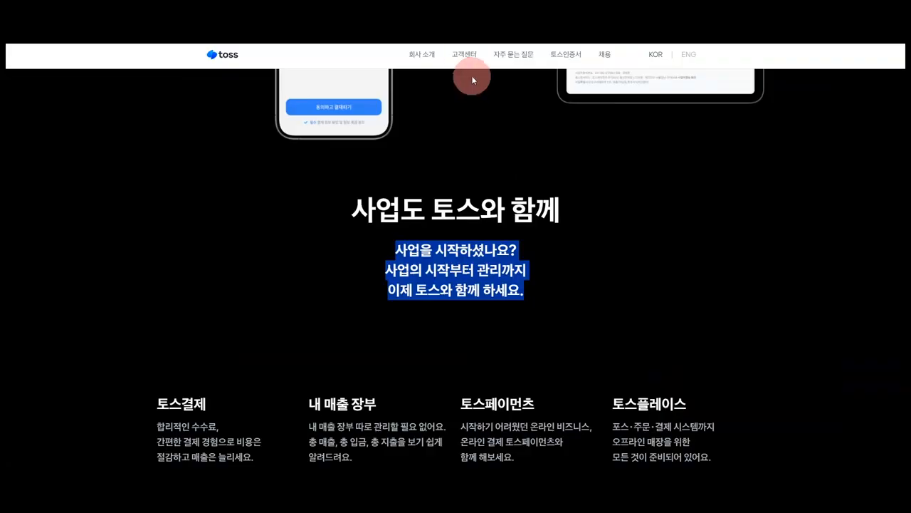
pyautogui.click(499, 217)
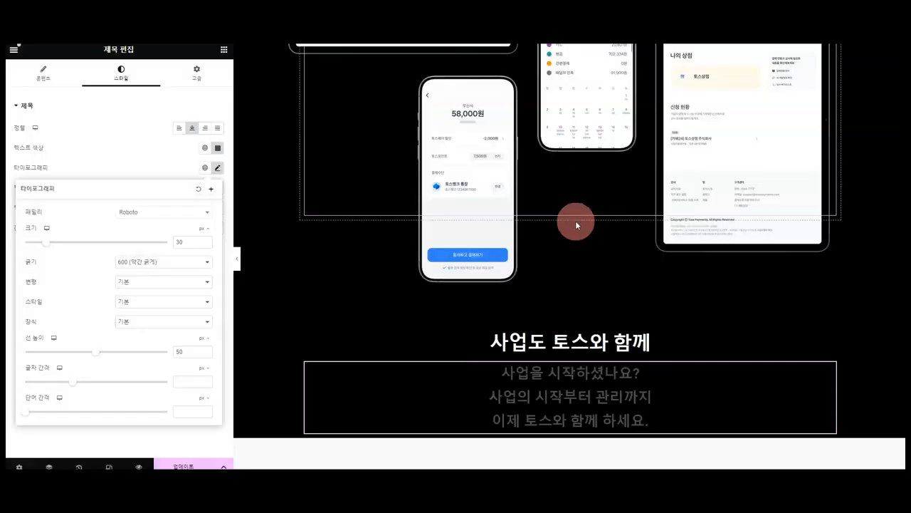
# Step: Set the 사업도 토스와 함께 heading's font size to 46 px
pyautogui.scroll(-2, 575, 220)
pyautogui.click(575, 235)
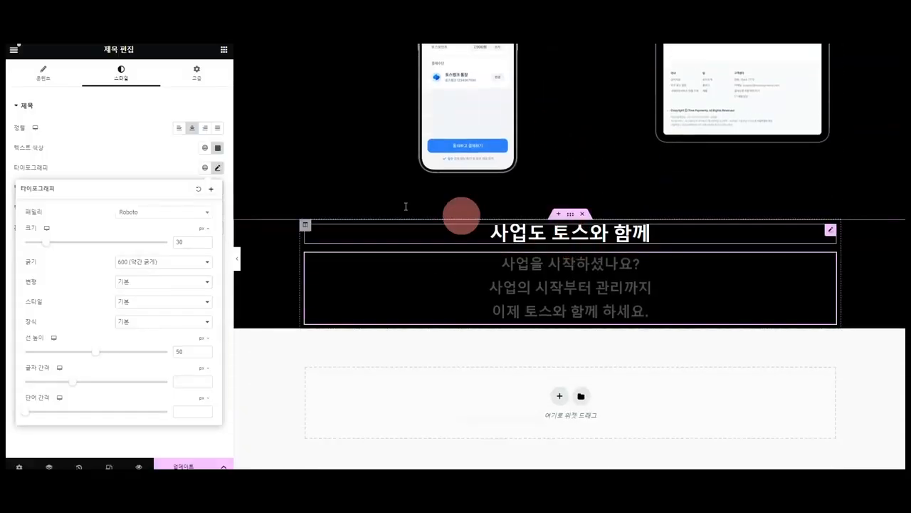
pyautogui.click(217, 167)
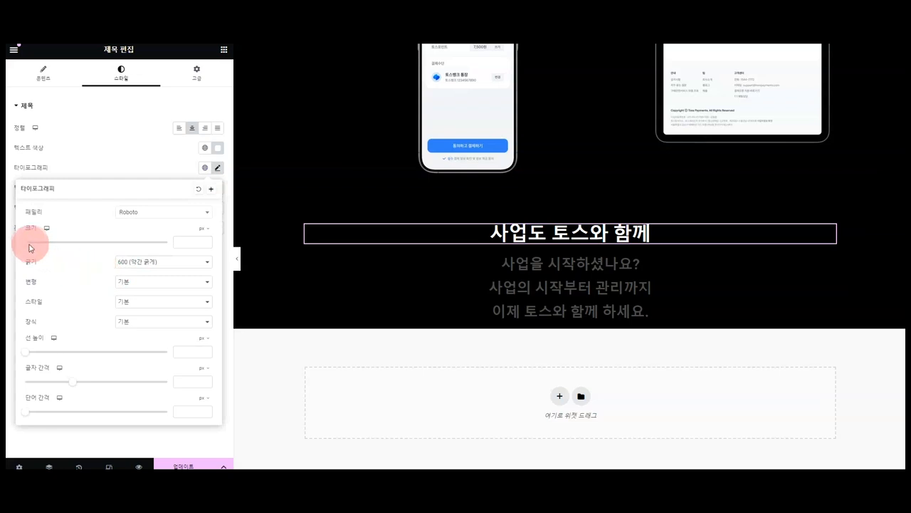
pyautogui.moveTo(29, 243); pyautogui.dragTo(61, 246)
# Step: Restyle the three-line heading with font size 27 px, line height 42 px and text color #9E9E9E
pyautogui.click(556, 265)
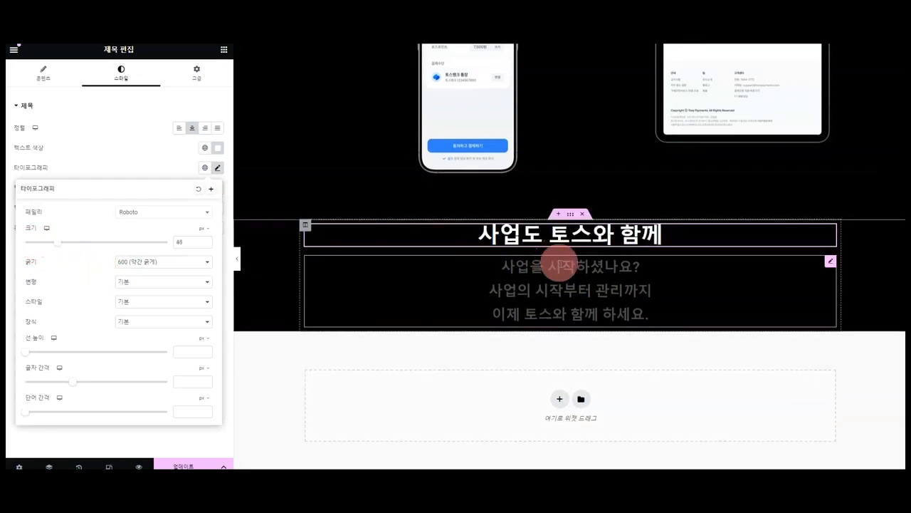
pyautogui.click(217, 168)
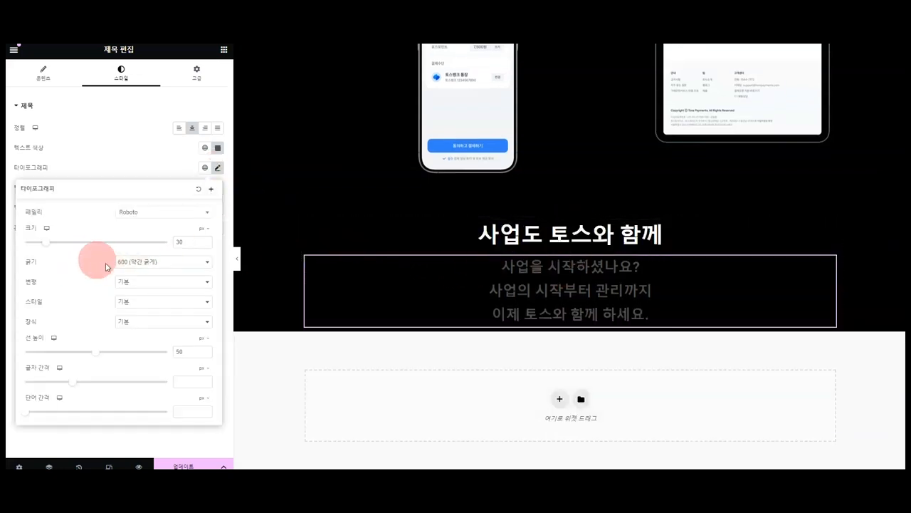
pyautogui.moveTo(47, 250); pyautogui.dragTo(45, 248)
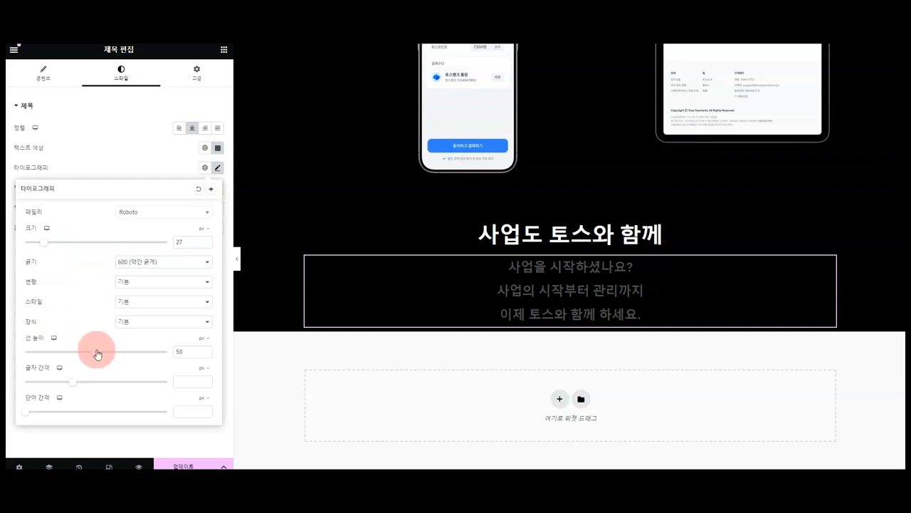
pyautogui.moveTo(95, 352); pyautogui.dragTo(85, 353)
pyautogui.click(217, 147)
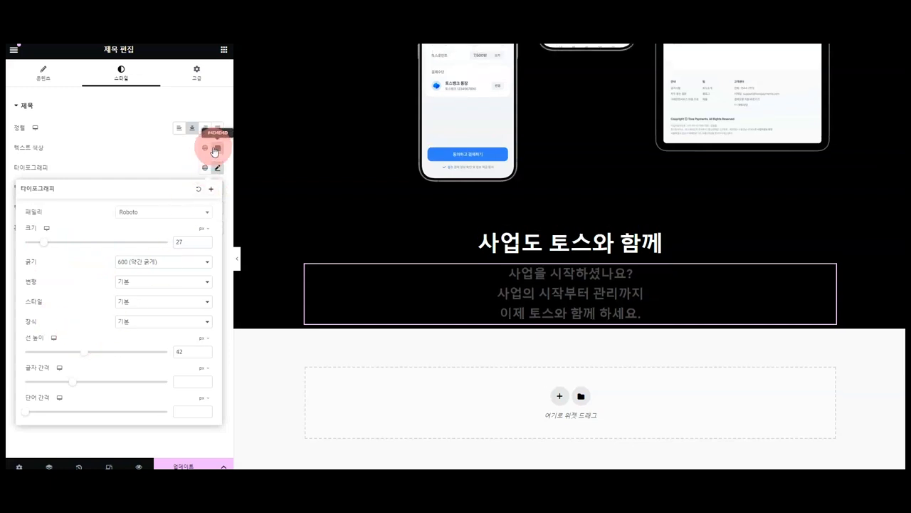
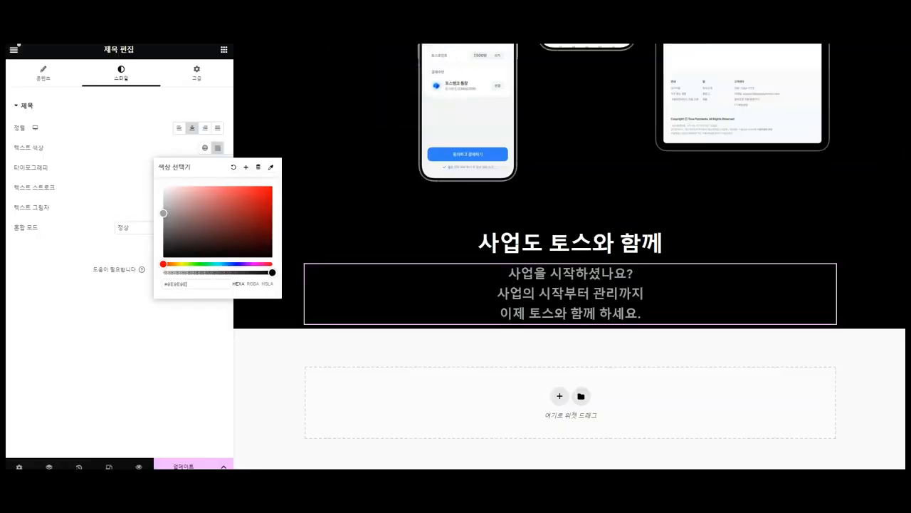
# Step: Unlink the three-line heading's margin values and set its top margin to 30 px
pyautogui.click(197, 74)
pyautogui.click(217, 138)
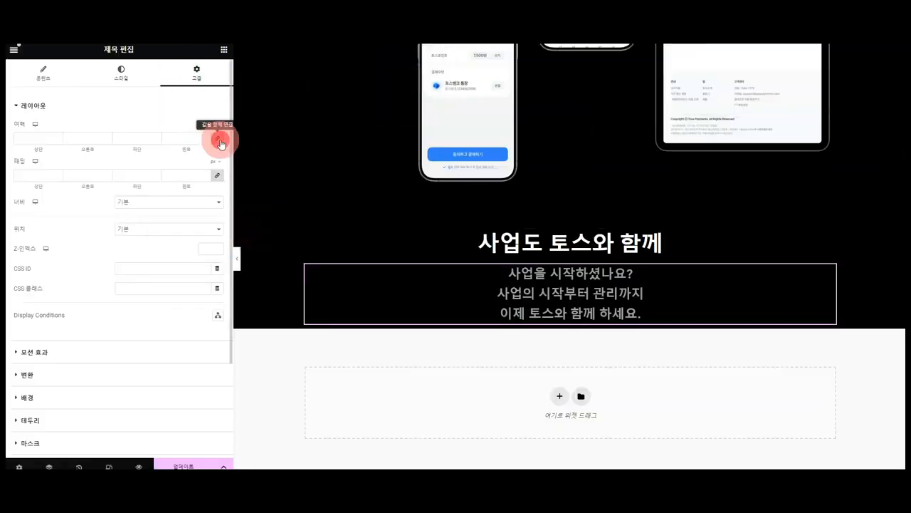
pyautogui.click(30, 142)
pyautogui.write('30')
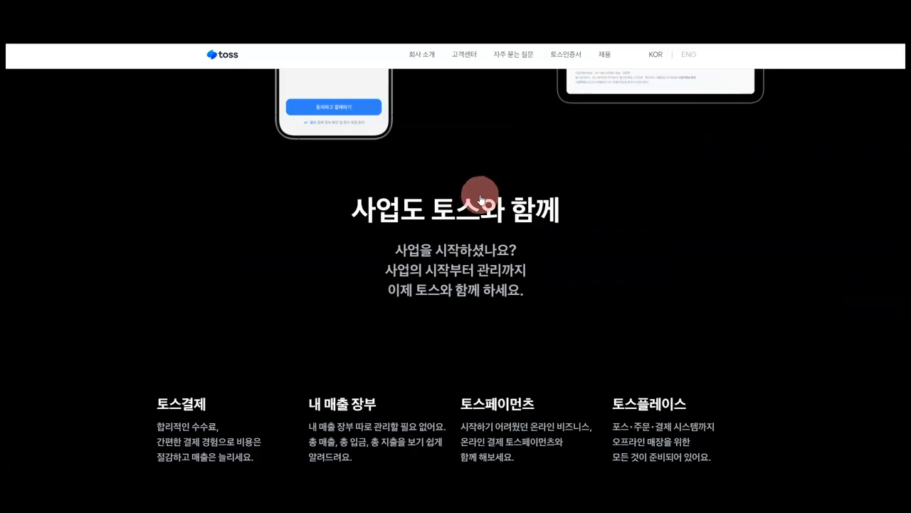
pyautogui.scroll(-2, 481, 200)
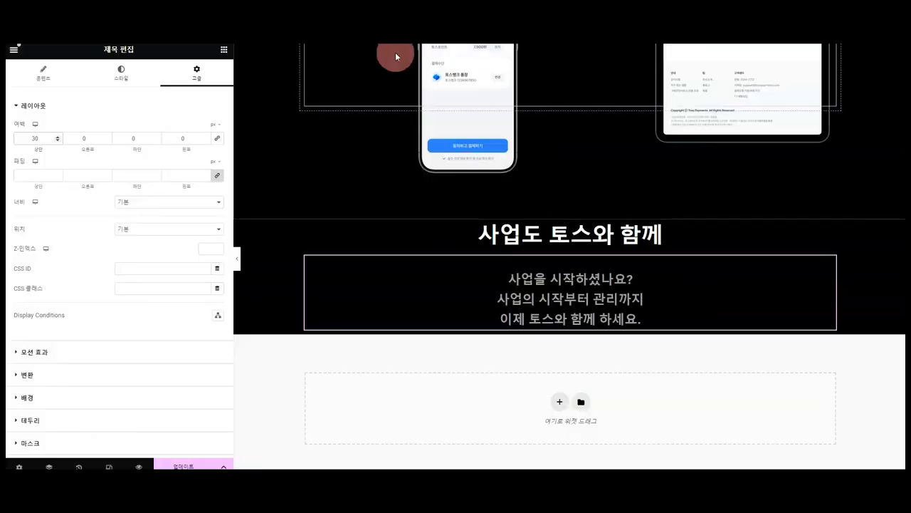
# Step: Unlink the padding values of the section holding both headings and set its bottom padding to 100 px
pyautogui.rightClick(287, 261)
pyautogui.click(293, 265)
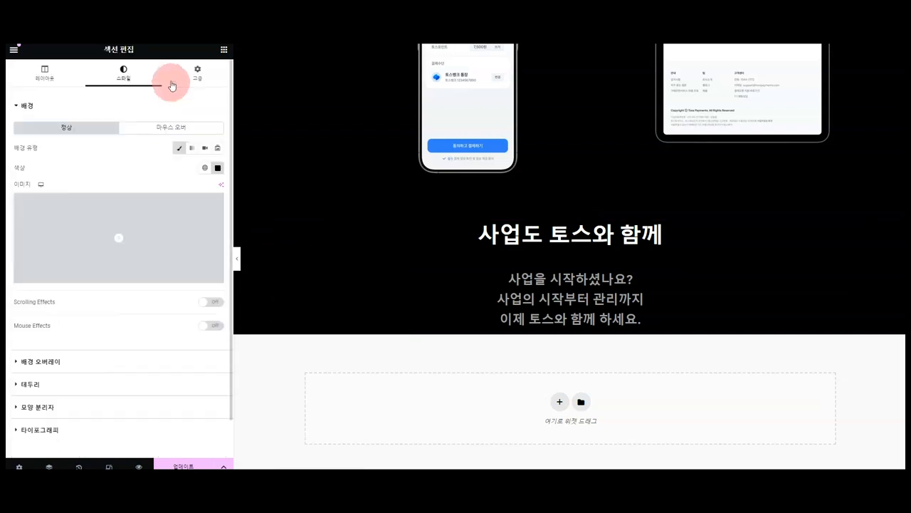
pyautogui.click(198, 74)
pyautogui.click(217, 176)
pyautogui.click(123, 175)
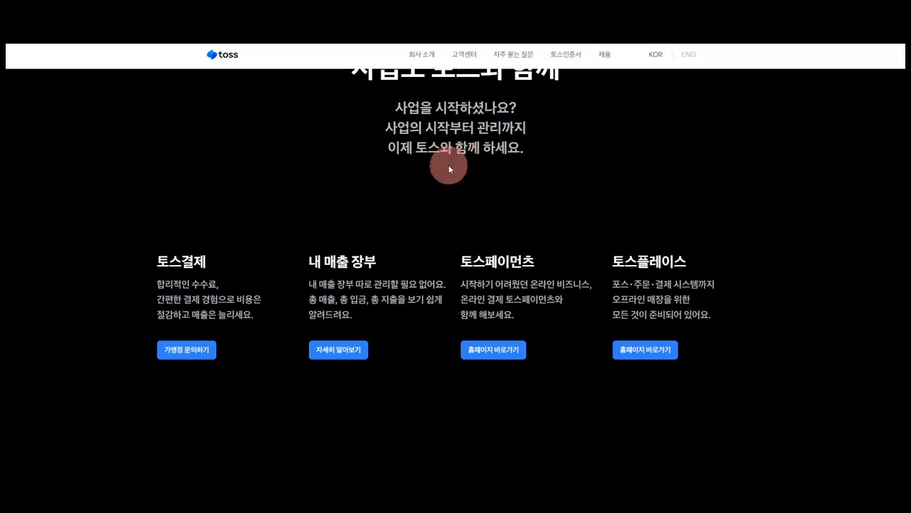
pyautogui.scroll(3, 447, 175)
pyautogui.scroll(-4, 356, 228)
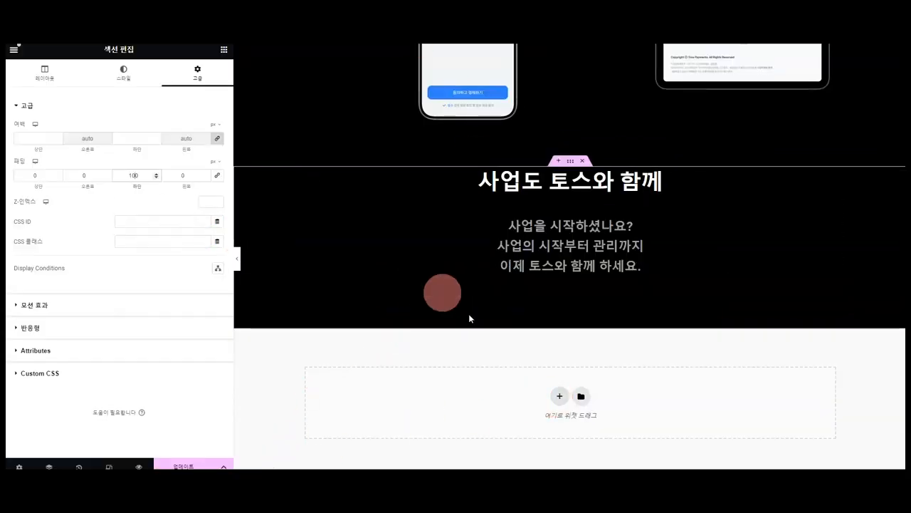
# Step: Add another single-column section below the headings and give it a classic black background
pyautogui.click(561, 398)
pyautogui.click(443, 419)
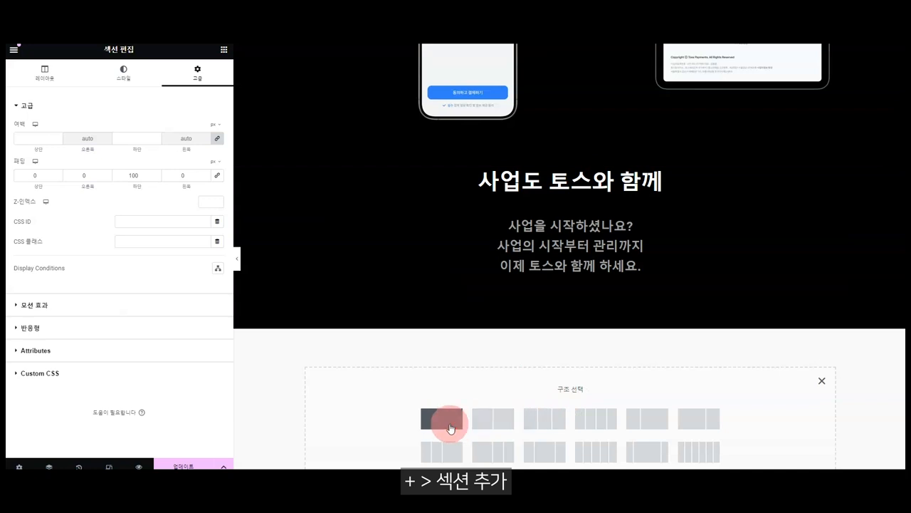
pyautogui.click(132, 80)
pyautogui.click(184, 153)
pyautogui.click(217, 167)
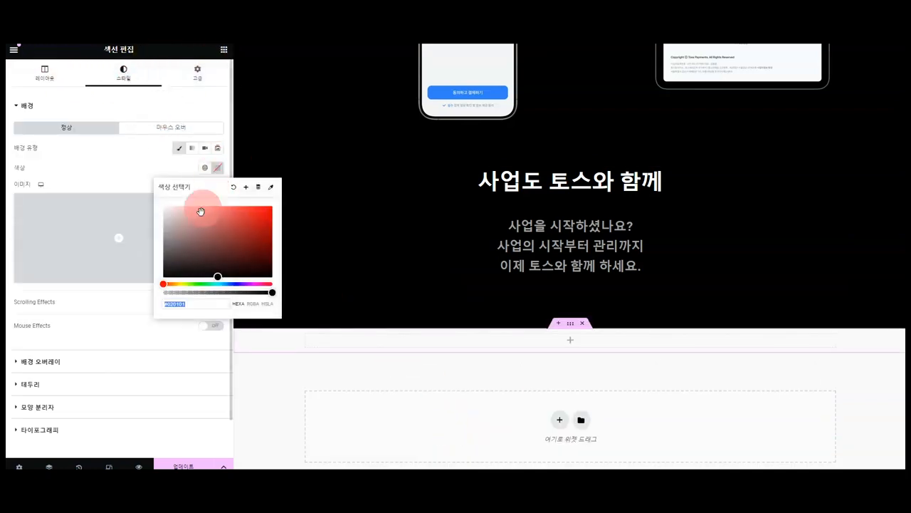
pyautogui.moveTo(199, 209); pyautogui.dragTo(114, 309)
# Step: Duplicate the empty column in the new black section and switch to the toss reference page's service columns
pyautogui.rightClick(391, 336)
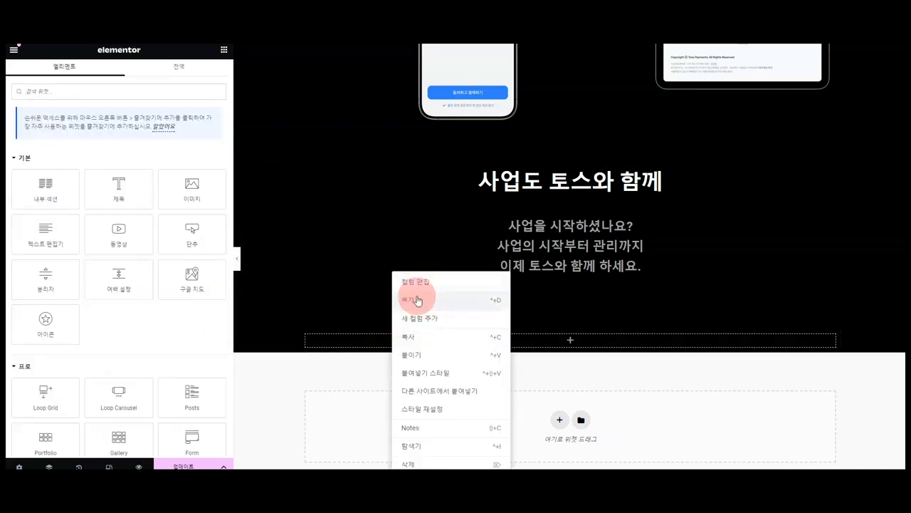
pyautogui.click(418, 299)
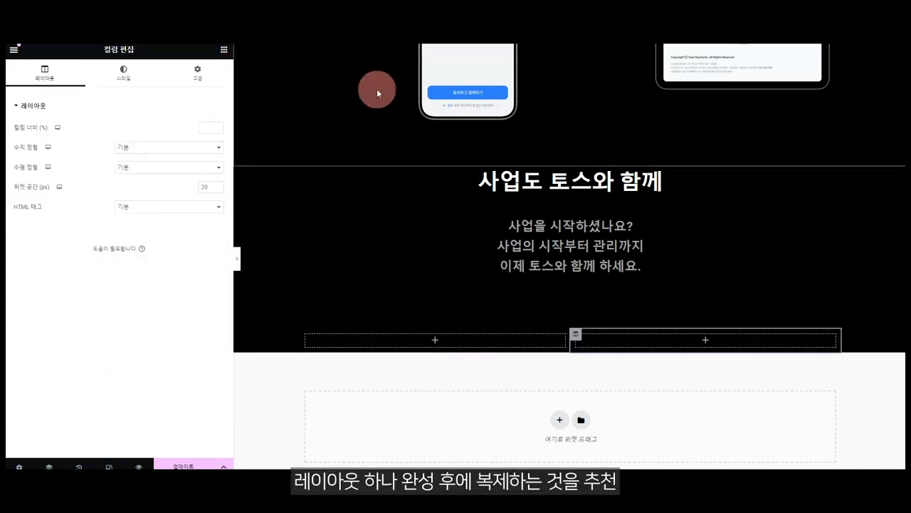
pyautogui.hotkey('ctrl', 'Tab')
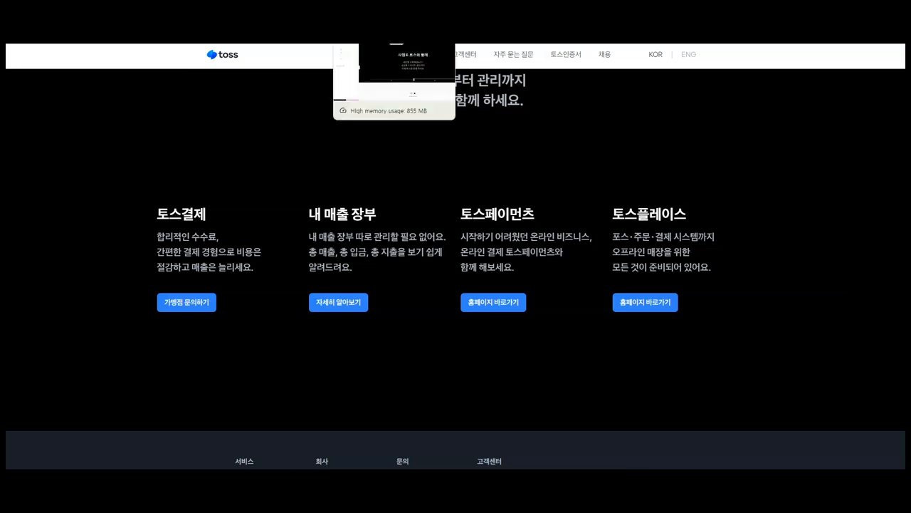
# Step: Add a heading widget reading 토스 결제 to the first column of the new black section
pyautogui.hotkey('ctrl', 'Tab')
pyautogui.click(223, 52)
pyautogui.moveTo(114, 187); pyautogui.dragTo(414, 339)
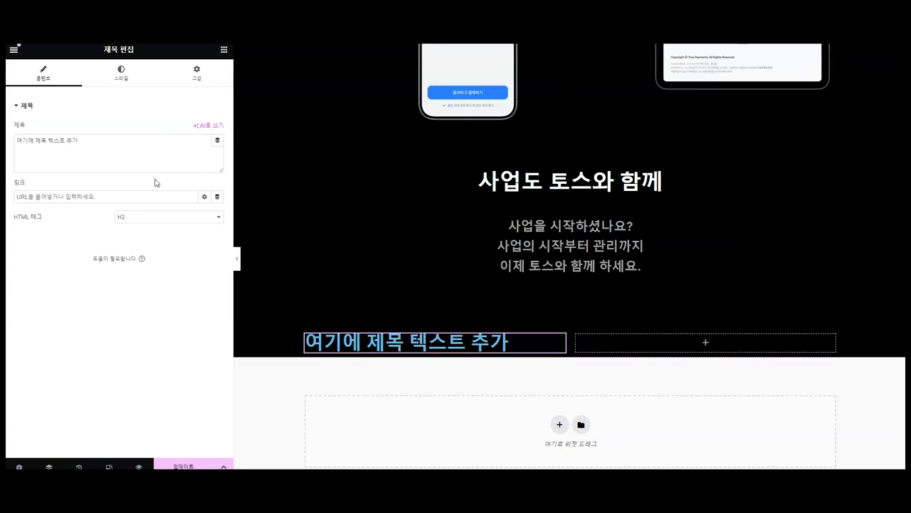
pyautogui.write('토스 결제')
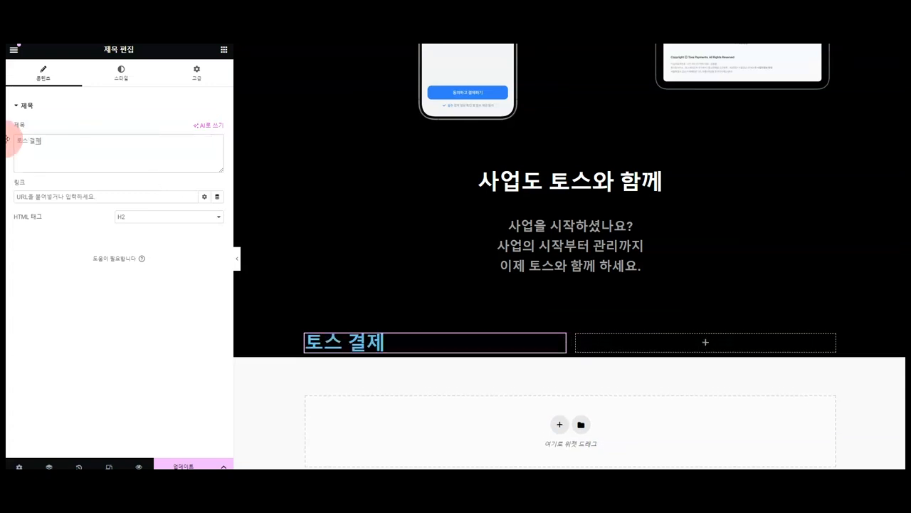
# Step: Set the 토스 결제 heading's text color to white and its font size to 30 px
pyautogui.click(121, 73)
pyautogui.click(218, 147)
pyautogui.moveTo(190, 204); pyautogui.dragTo(109, 152)
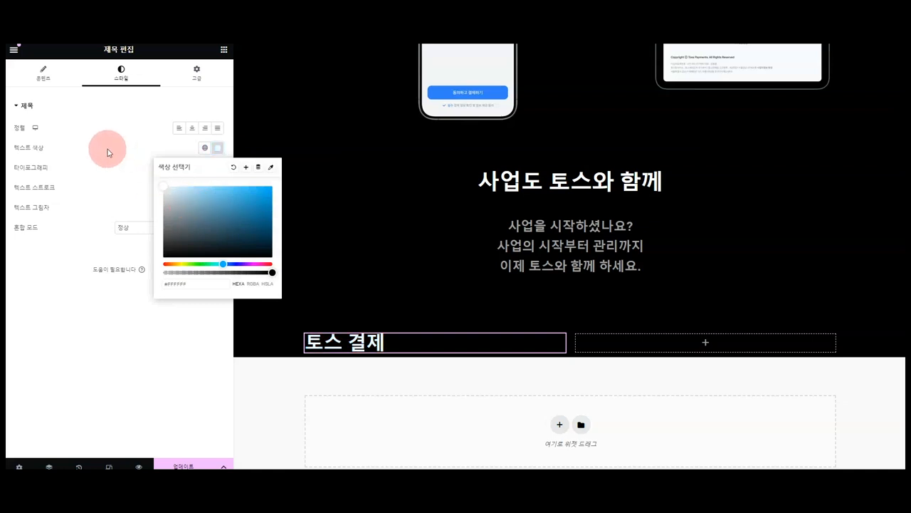
pyautogui.click(109, 149)
pyautogui.click(218, 168)
pyautogui.click(181, 241)
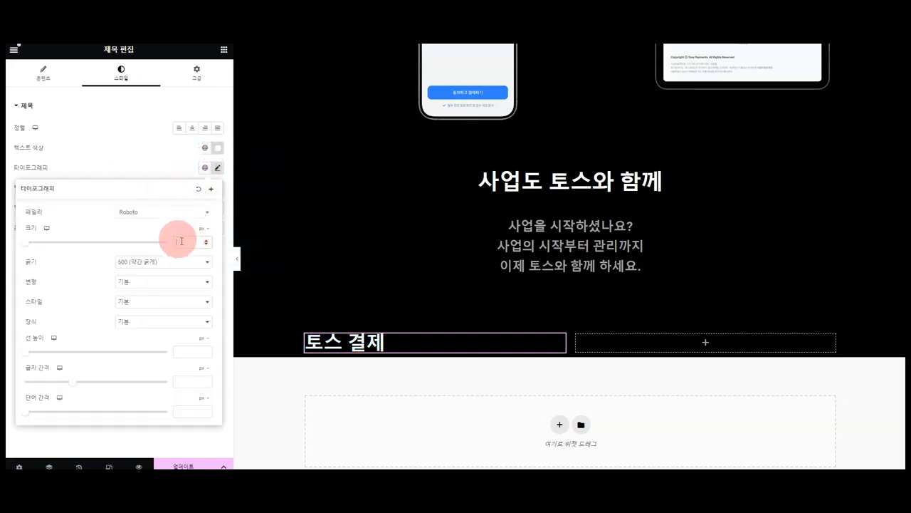
pyautogui.write('30')
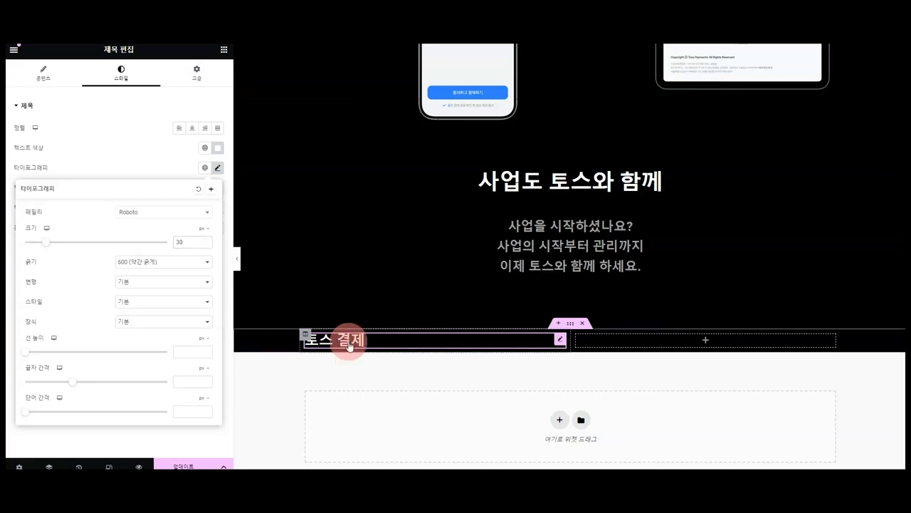
# Step: Duplicate the 토스 결제 heading and replace the copy's text with the three-line 토스결제 description copied from the toss reference page
pyautogui.hotkey('ctrl', 'd')
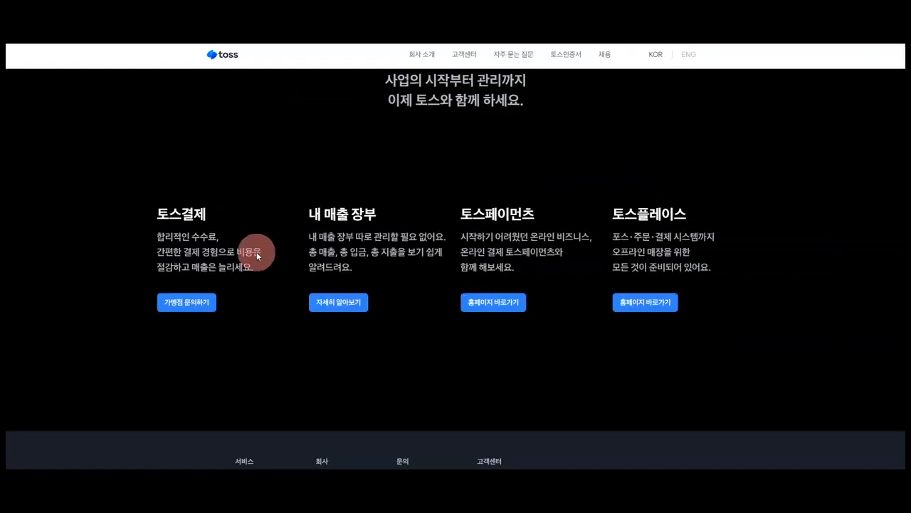
pyautogui.moveTo(255, 269); pyautogui.dragTo(126, 228)
pyautogui.hotkey('ctrl', 'c')
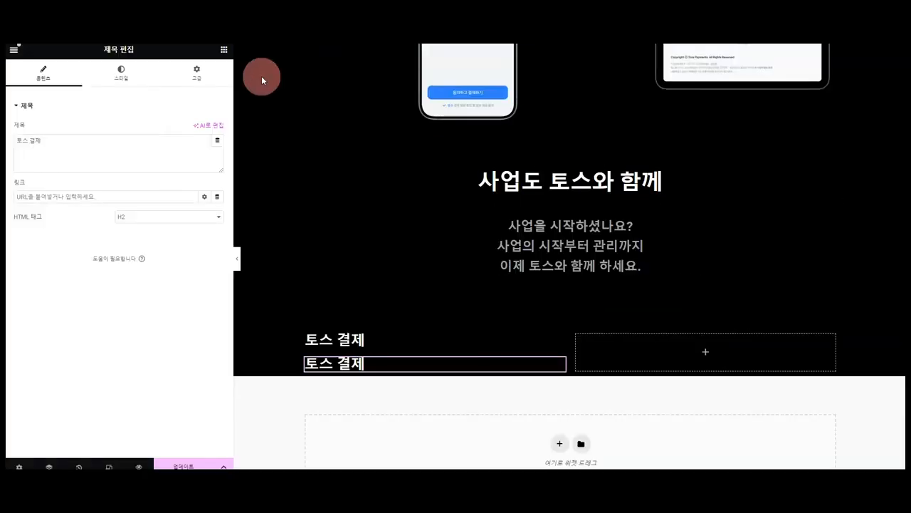
pyautogui.click(121, 153)
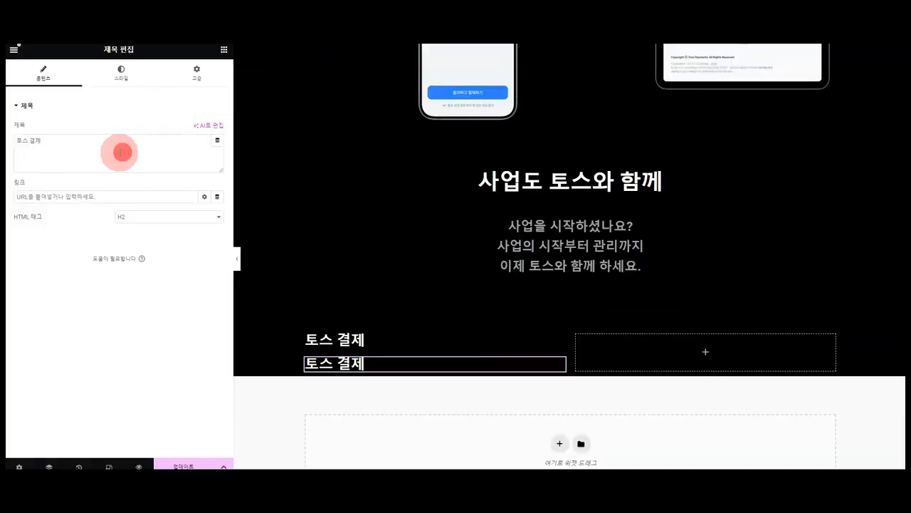
pyautogui.hotkey('ctrl', 'a')
pyautogui.hotkey('ctrl', 'v')
# Step: Insert <br> line breaks after the first and second lines of the description text
pyautogui.click(110, 142)
pyautogui.write('<ㅠ')
pyautogui.press('BackSpace')
pyautogui.write('br>')
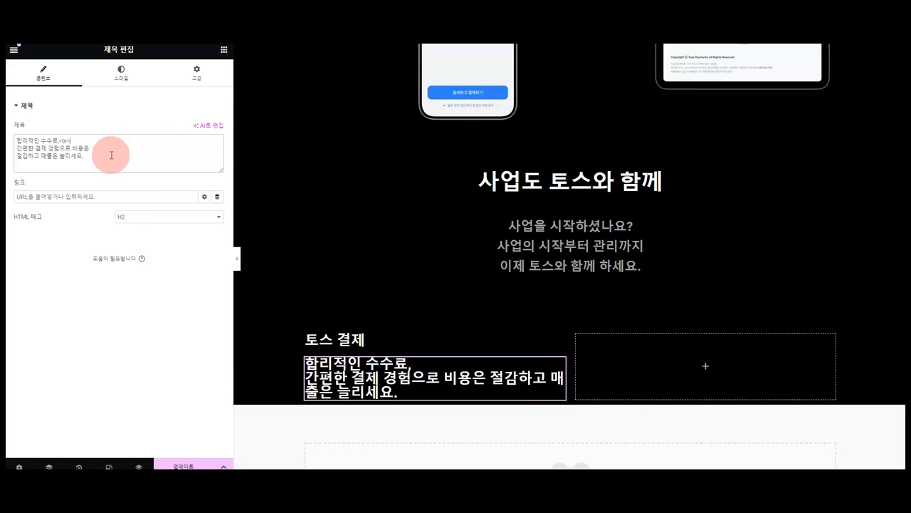
pyautogui.click(113, 146)
pyautogui.write('<br>')
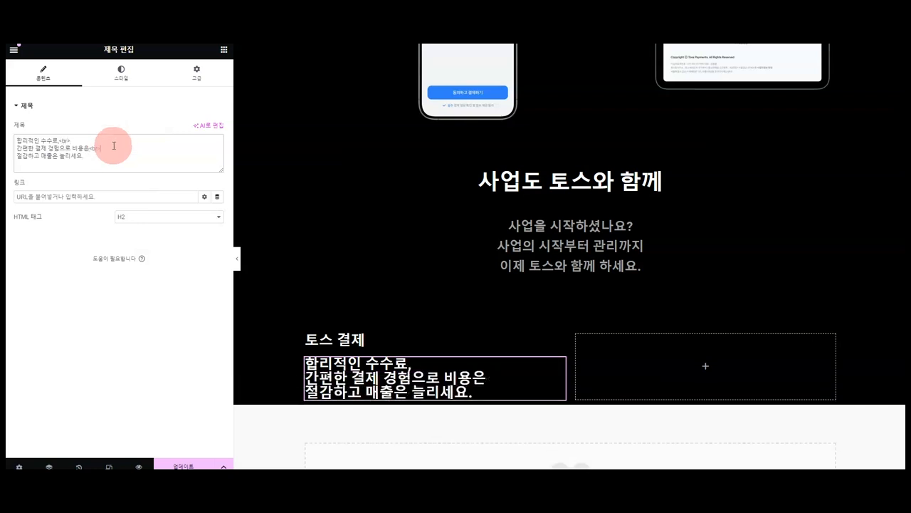
# Step: Set the description's font size to 23 px and line height to 30 px, and make its white text color semi-transparent
pyautogui.click(120, 71)
pyautogui.click(218, 169)
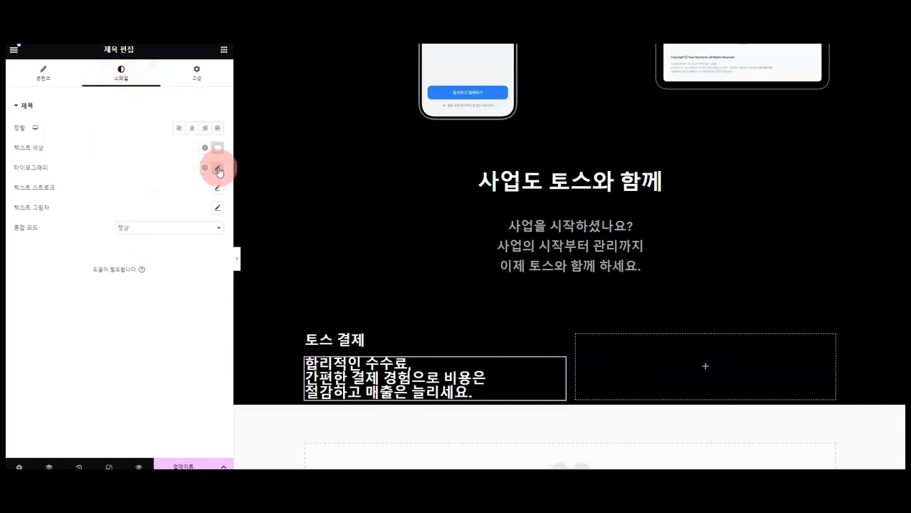
pyautogui.doubleClick(192, 242)
pyautogui.write('23')
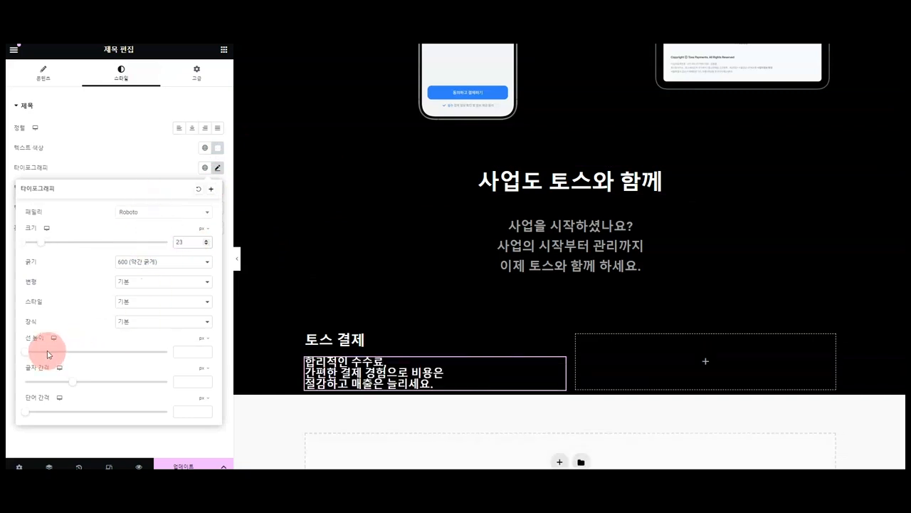
pyautogui.moveTo(30, 357); pyautogui.dragTo(69, 361)
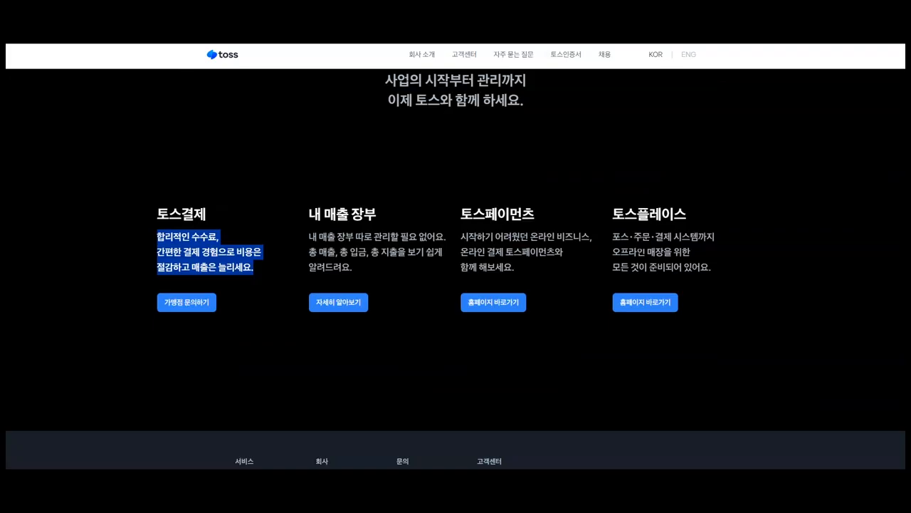
pyautogui.click(351, 185)
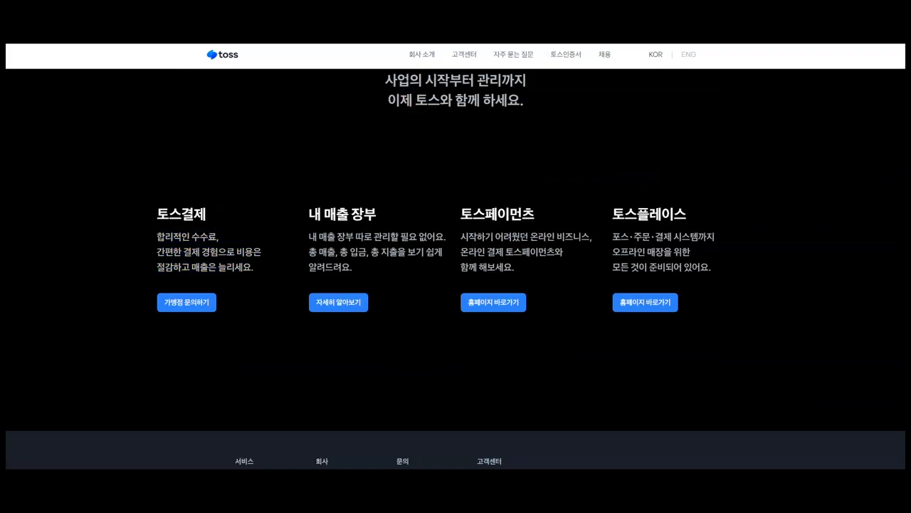
pyautogui.click(385, 22)
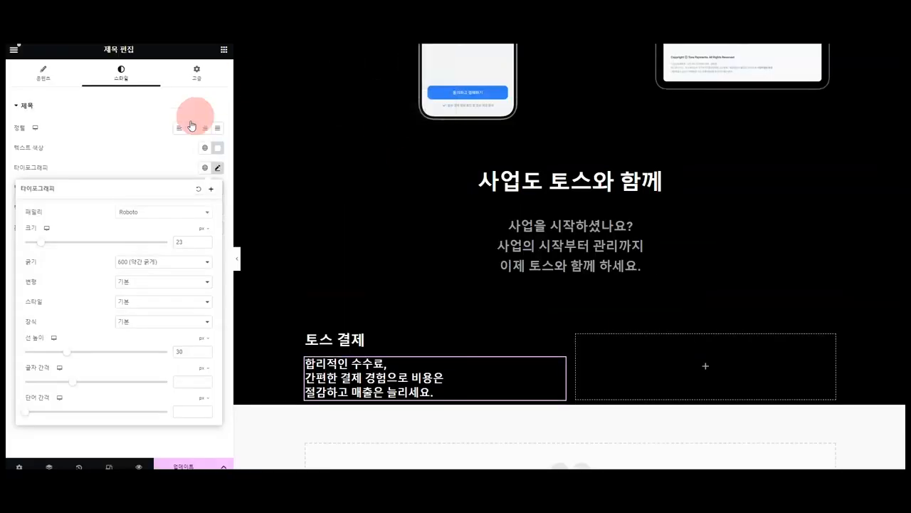
pyautogui.click(217, 147)
pyautogui.moveTo(257, 273); pyautogui.dragTo(227, 273)
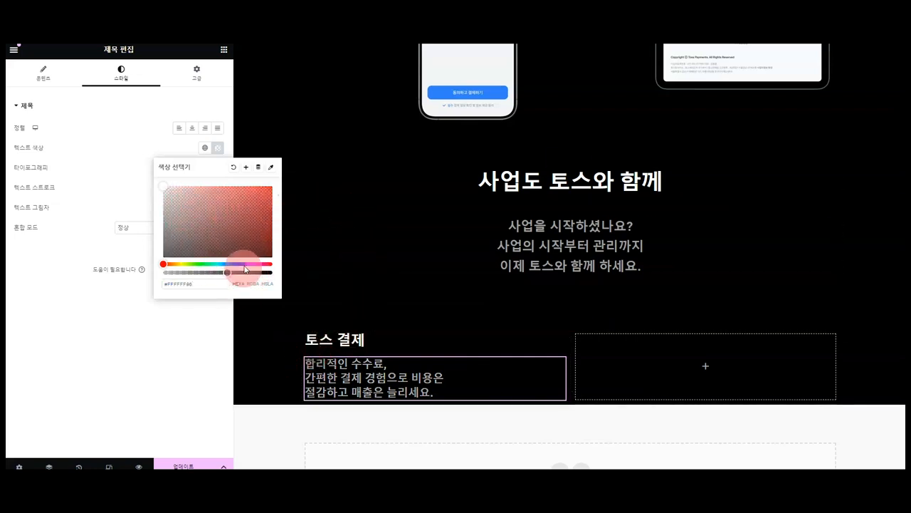
# Step: Add a button widget below the description with the text 가맹점 문의하기
pyautogui.click(224, 53)
pyautogui.moveTo(187, 227); pyautogui.dragTo(380, 396)
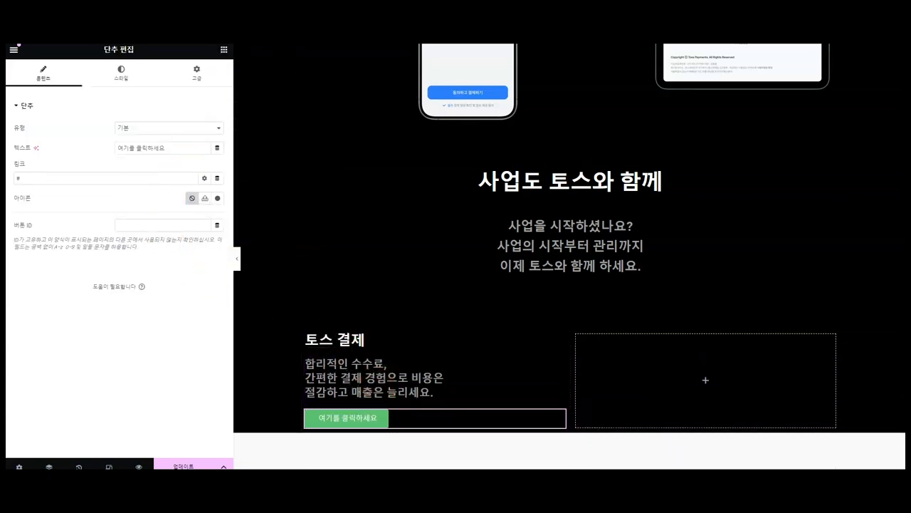
pyautogui.moveTo(187, 150); pyautogui.dragTo(7, 146)
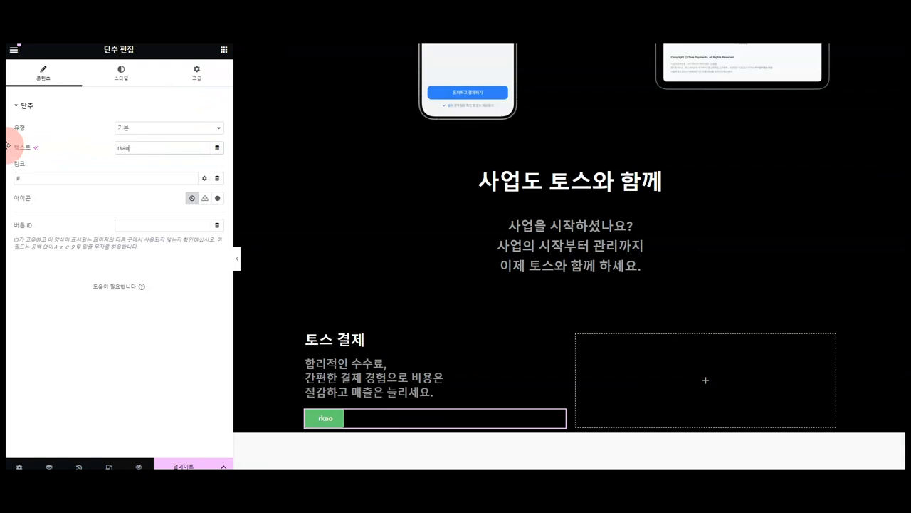
pyautogui.write('rk')
pyautogui.press('BackSpace')
pyautogui.press('BackSpace')
pyautogui.write('가맹ㅈ')
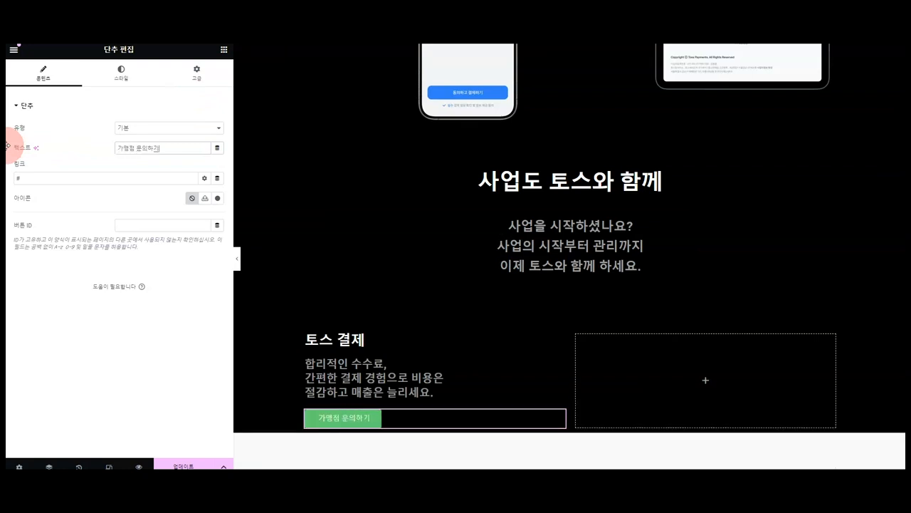
# Step: Give the 가맹점 문의하기 button a saturated blue background (#0062D3) and rounded corners
pyautogui.click(121, 74)
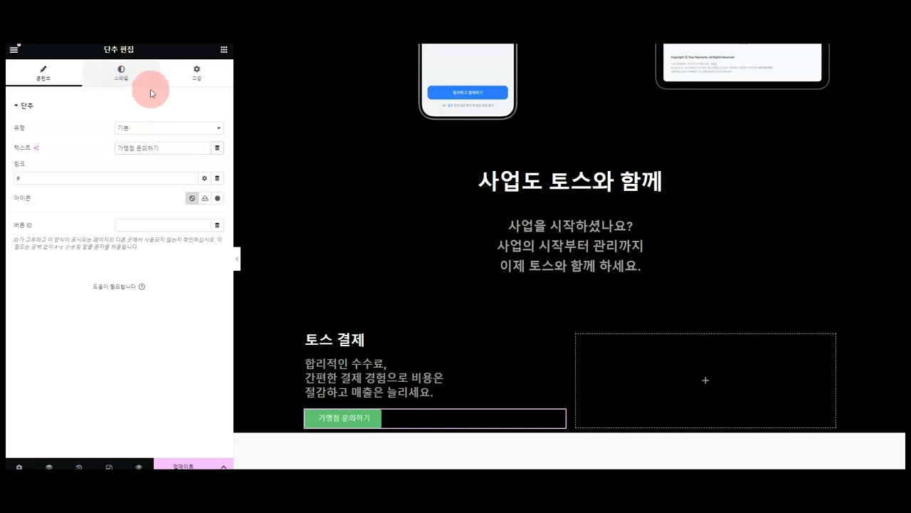
pyautogui.click(217, 247)
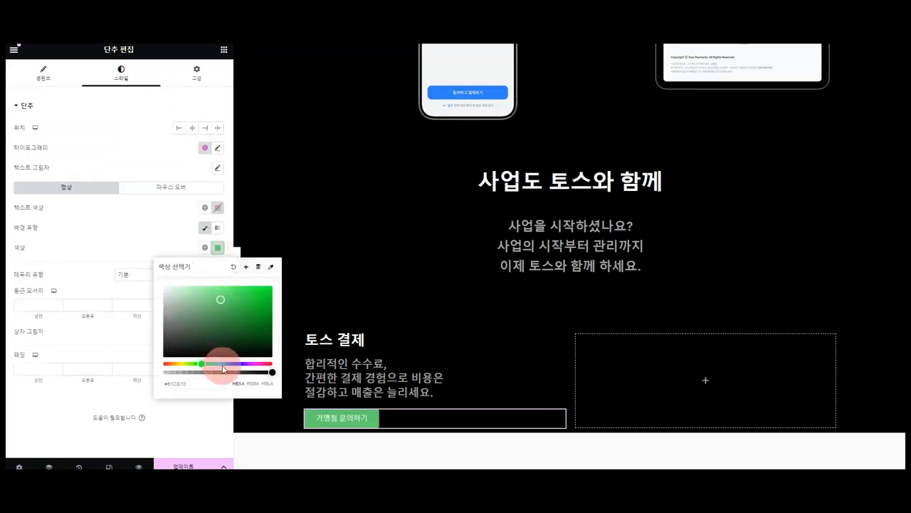
pyautogui.moveTo(226, 363); pyautogui.dragTo(223, 363)
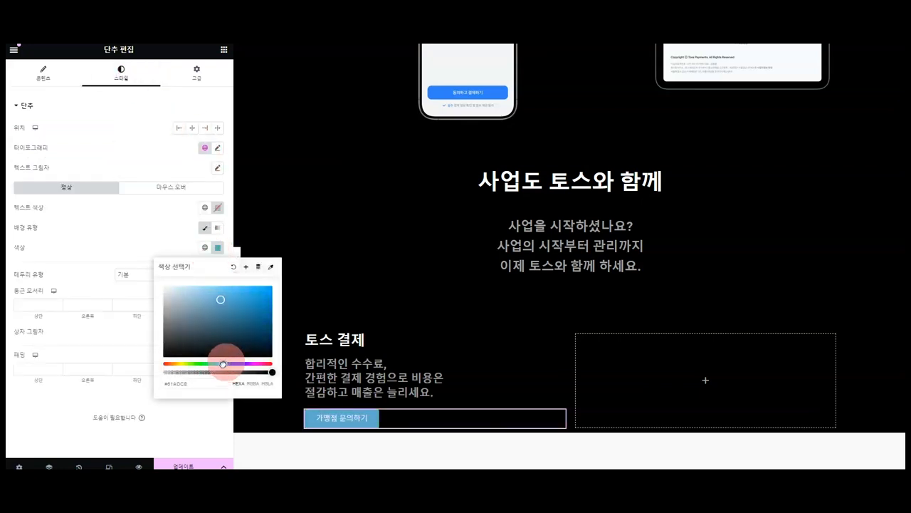
pyautogui.moveTo(221, 299); pyautogui.dragTo(279, 299)
pyautogui.click(228, 363)
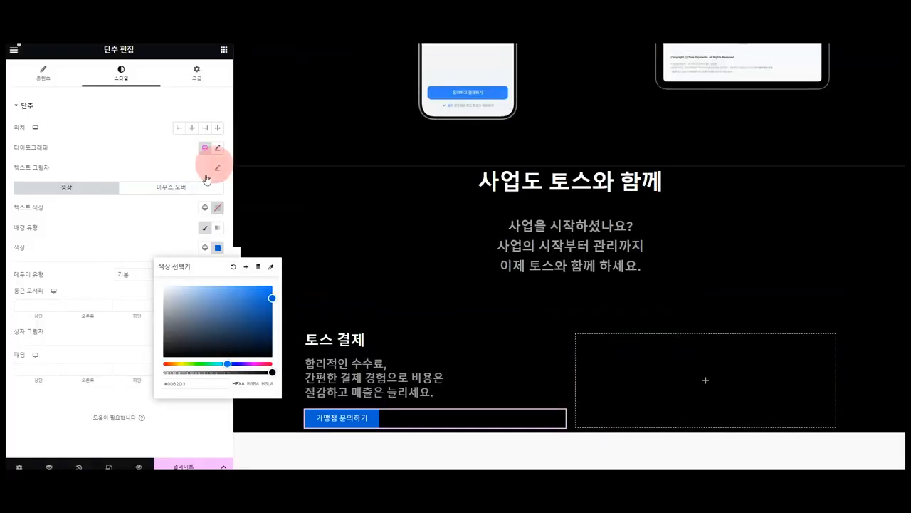
pyautogui.click(29, 305)
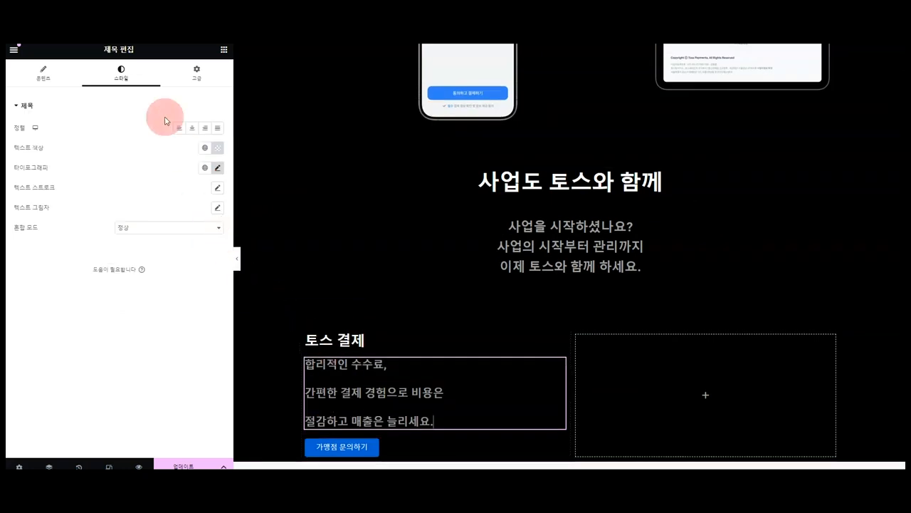
# Step: Set the 합리적인 수수료 description's font size to 20 px and make its white text color more opaque
pyautogui.click(218, 168)
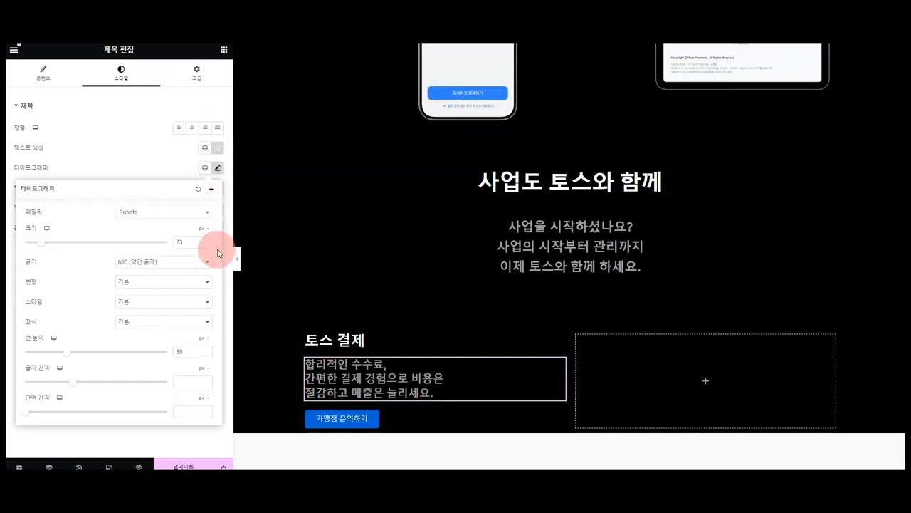
pyautogui.click(207, 245)
pyautogui.click(207, 245)
pyautogui.click(206, 245)
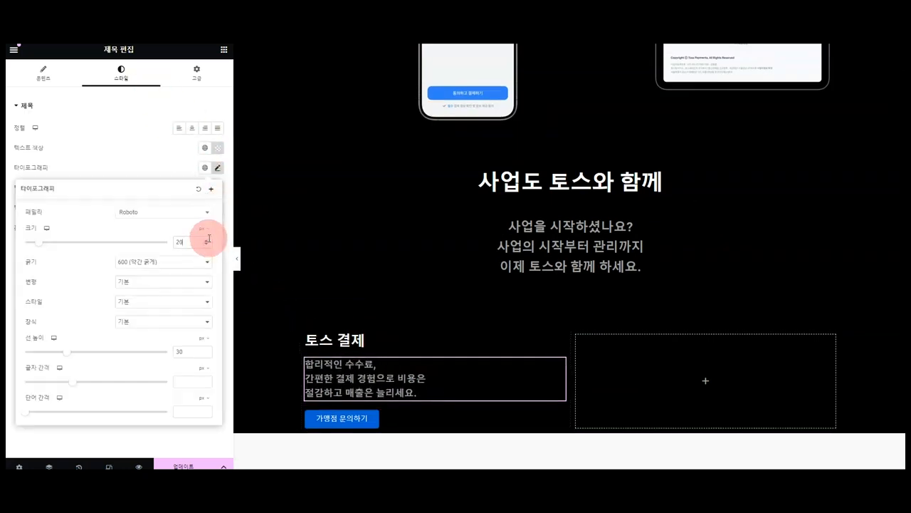
pyautogui.click(215, 150)
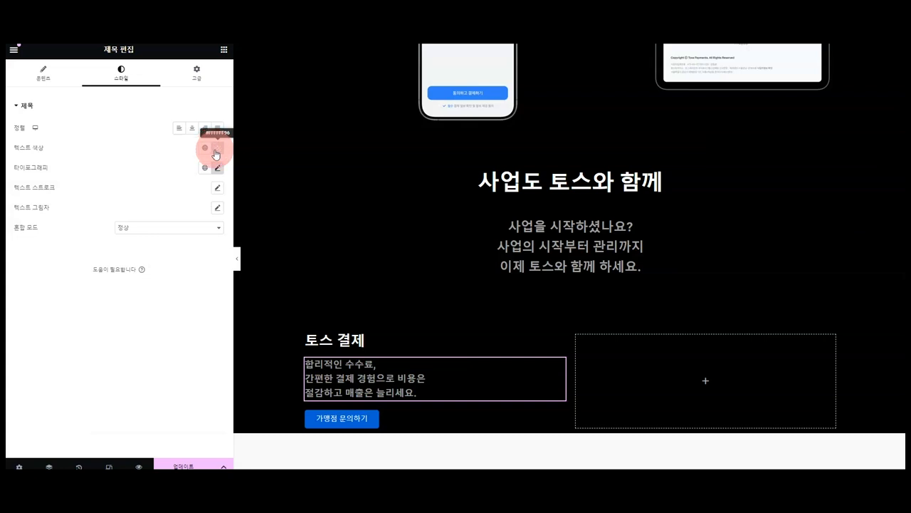
pyautogui.click(216, 152)
pyautogui.moveTo(244, 273); pyautogui.dragTo(248, 273)
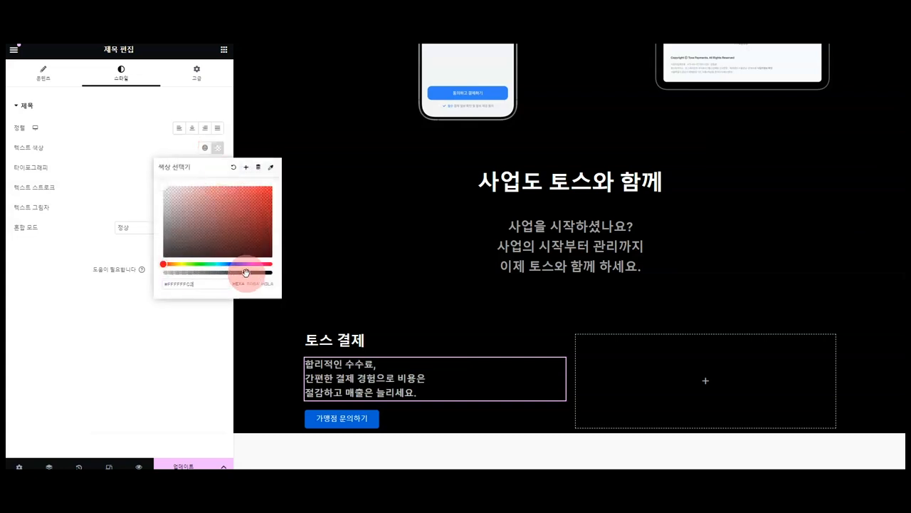
# Step: Unlink the padding values of the section holding the service columns and set its bottom padding to 150 px
pyautogui.click(570, 323)
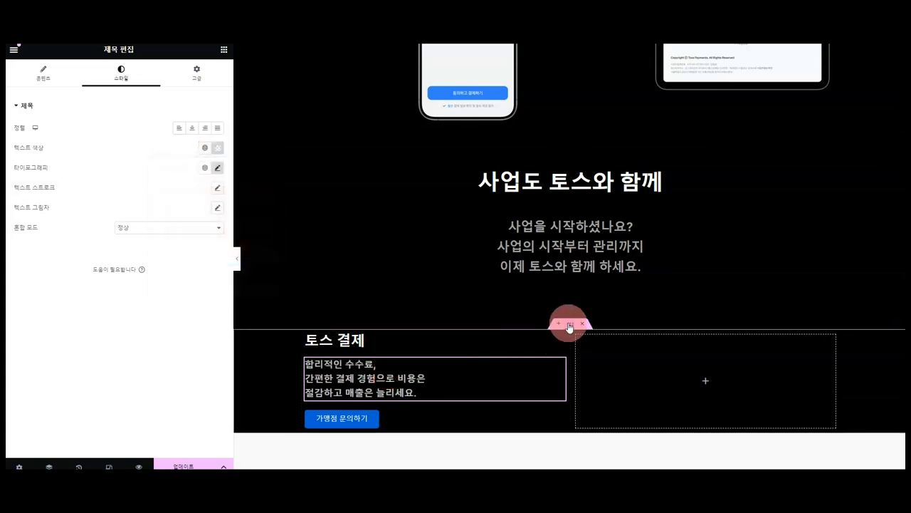
pyautogui.click(201, 100)
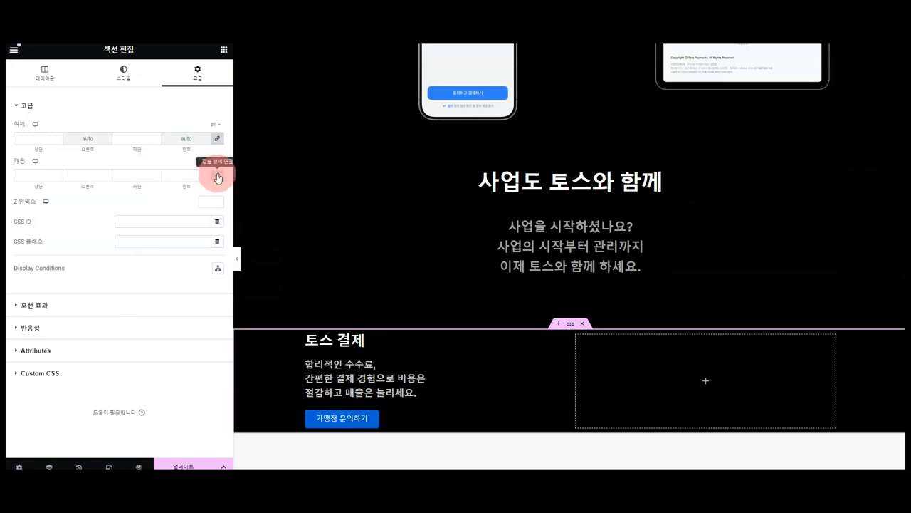
pyautogui.write('100')
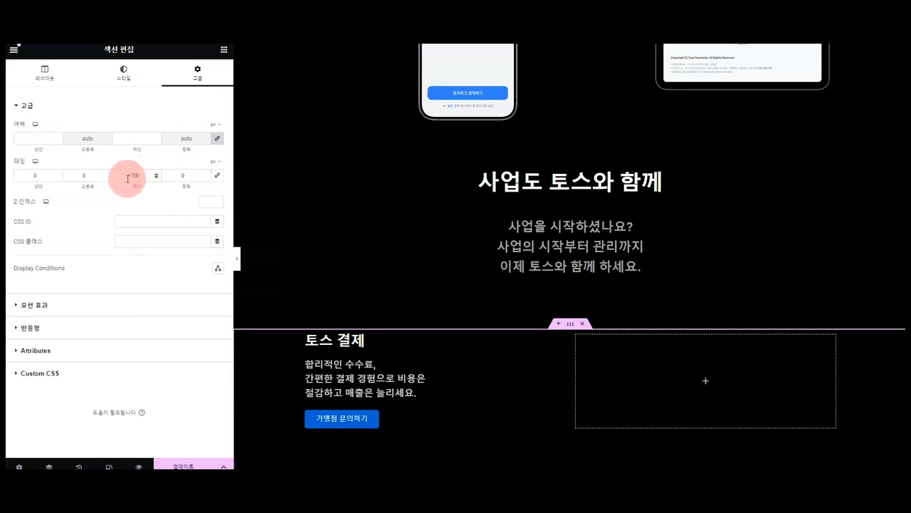
pyautogui.scroll(-2, 356, 167)
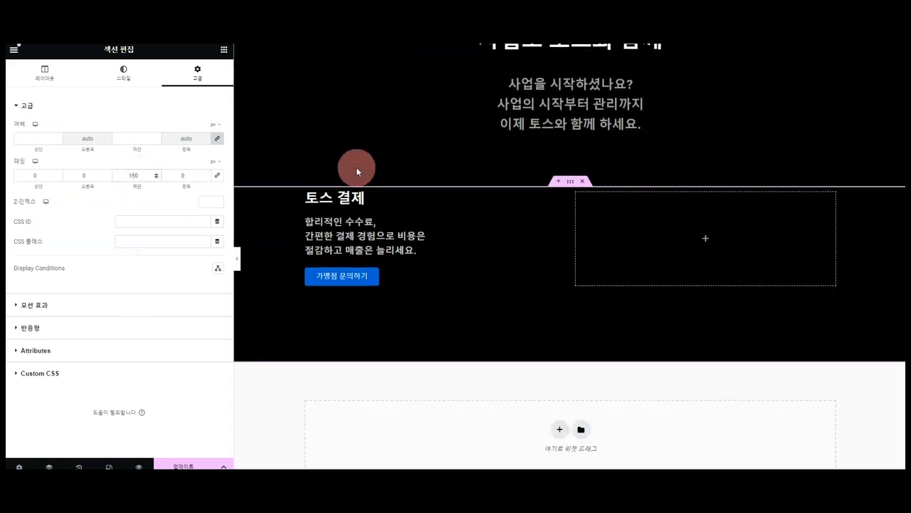
pyautogui.scroll(2, 460, 167)
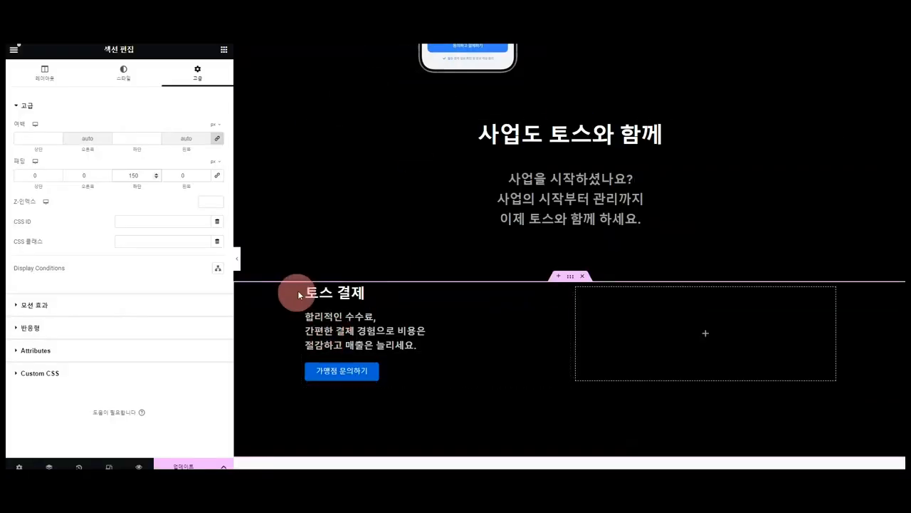
# Step: Duplicate the 토스 결제 column three times to get four service columns, and delete the leftover empty column
pyautogui.rightClick(305, 291)
pyautogui.click(332, 299)
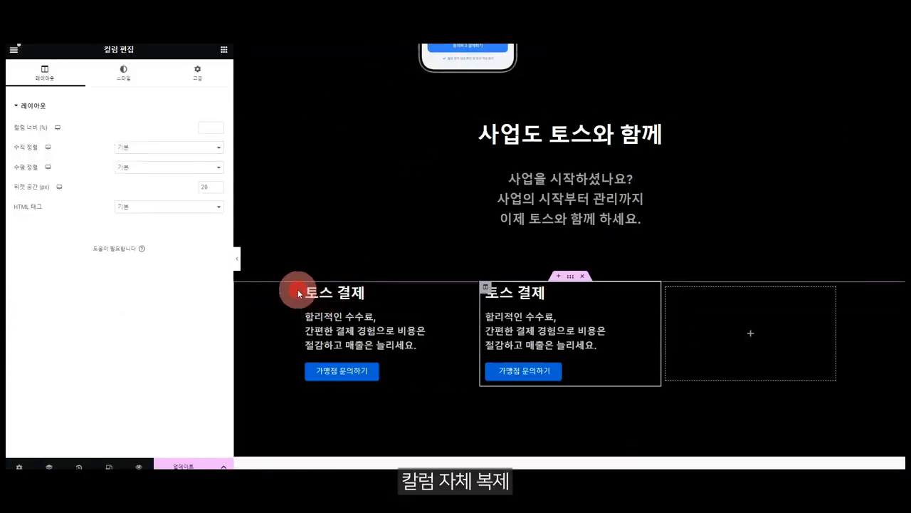
pyautogui.rightClick(303, 289)
pyautogui.rightClick(486, 286)
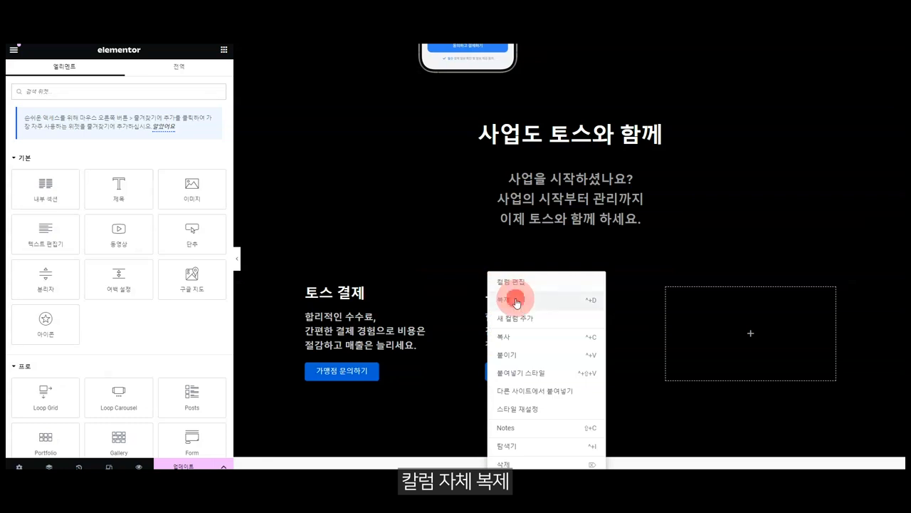
pyautogui.click(513, 299)
pyautogui.rightClick(440, 287)
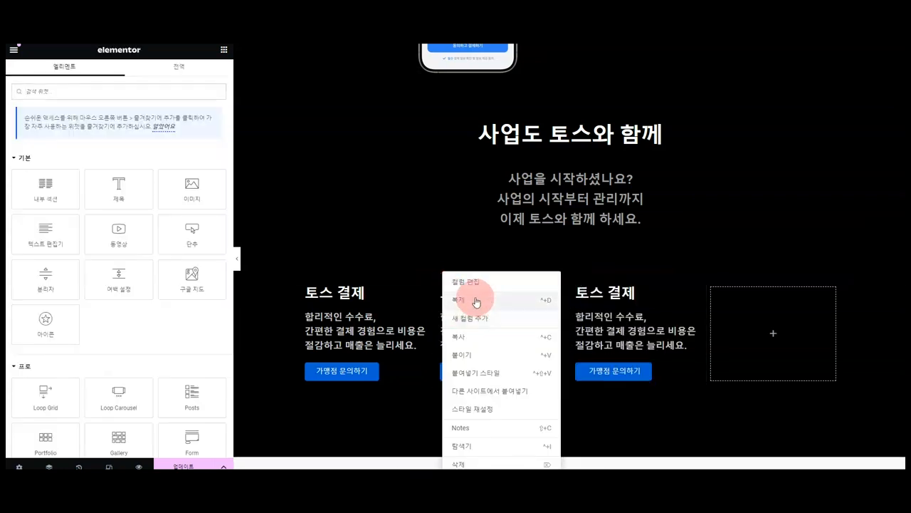
pyautogui.click(480, 299)
pyautogui.rightClick(771, 308)
pyautogui.click(826, 462)
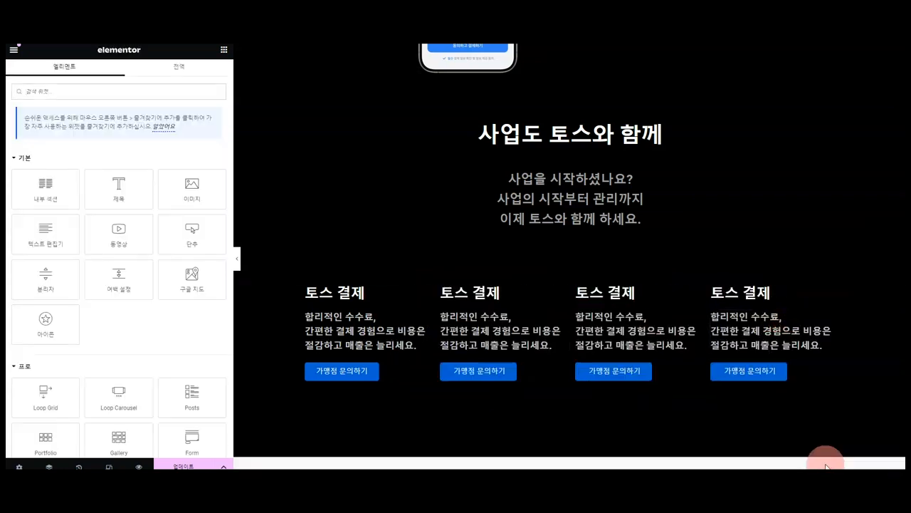
pyautogui.click(237, 259)
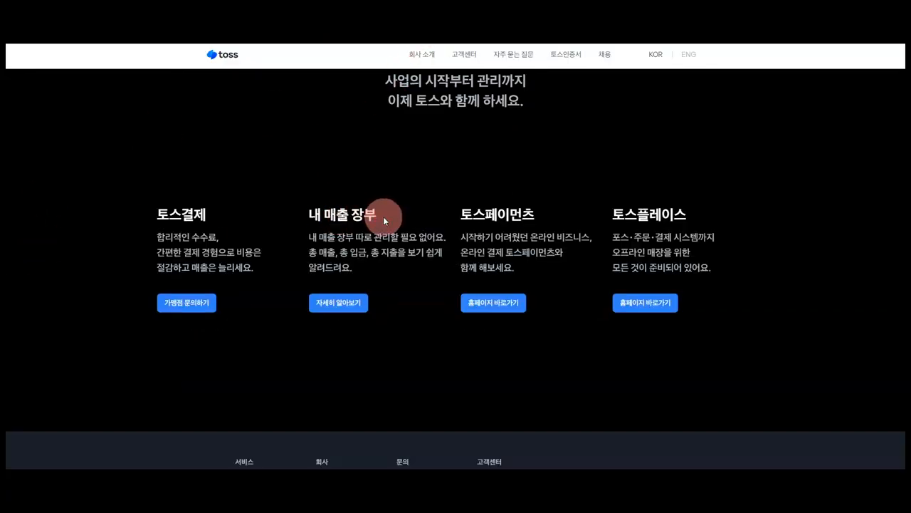
# Step: Replace the second column's heading with 내 매출 장부, copied from the reference toss page
pyautogui.moveTo(383, 216); pyautogui.dragTo(307, 216)
pyautogui.hotkey('ctrl', 'c')
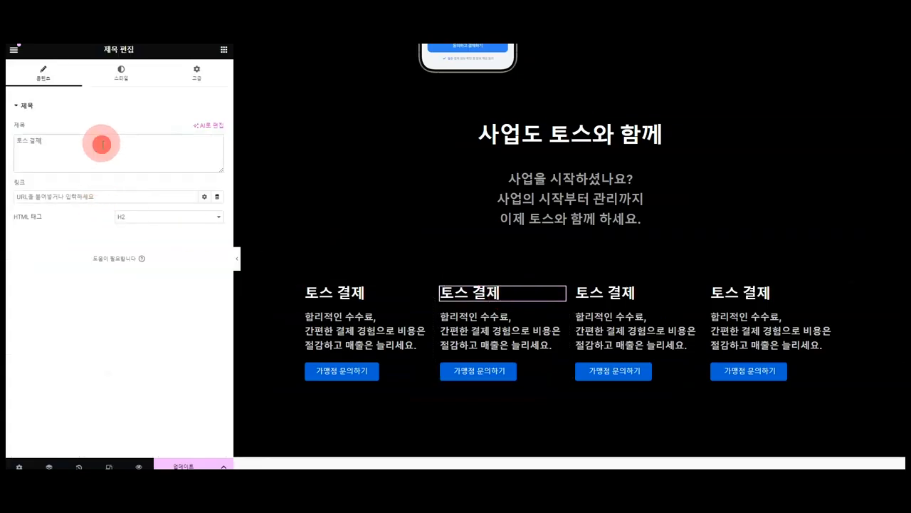
pyautogui.moveTo(103, 144); pyautogui.dragTo(14, 141)
pyautogui.hotkey('ctrl', 'v')
# Step: Set the second column's description to 내 매출 장부 따로 관리할 필요 없어요. 총 매출, 총 입금, 총 지출을 보기 쉽게 알려드려요. with <br> line breaks
pyautogui.click(498, 331)
pyautogui.moveTo(122, 166); pyautogui.dragTo(6, 135)
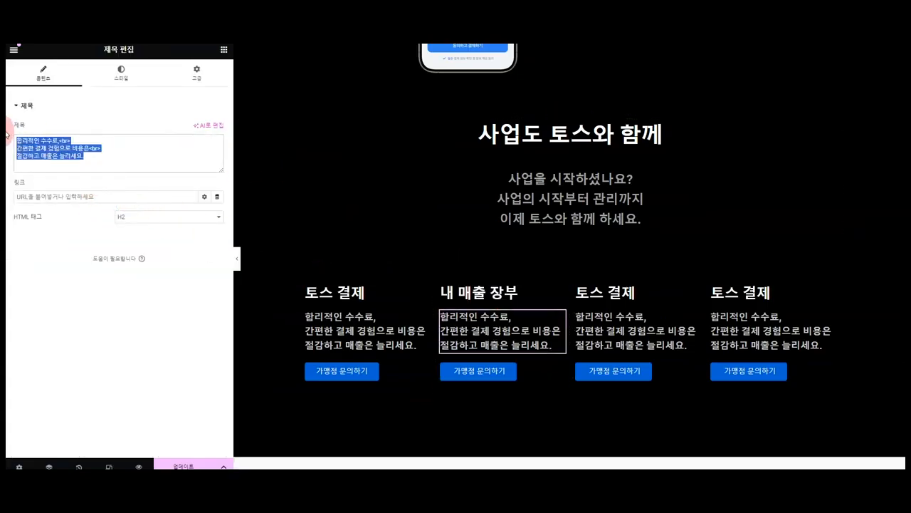
pyautogui.write('내 매출 장부 따로 관리할 필요 없어요. 총 매출, 총 입금, 총 지출을 보기 쉽게 알려드려요.')
pyautogui.write('<br>')
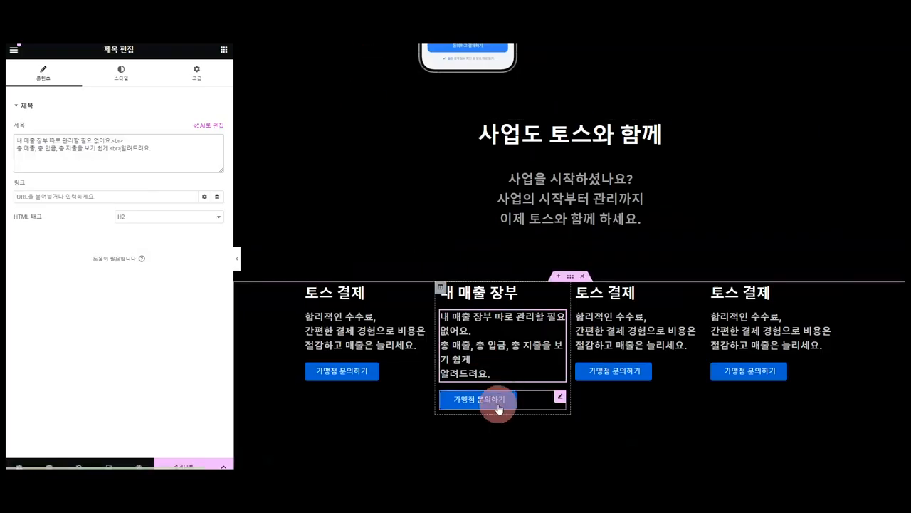
# Step: Change the text of the second column's button to 자세히 알아보기
pyautogui.click(498, 409)
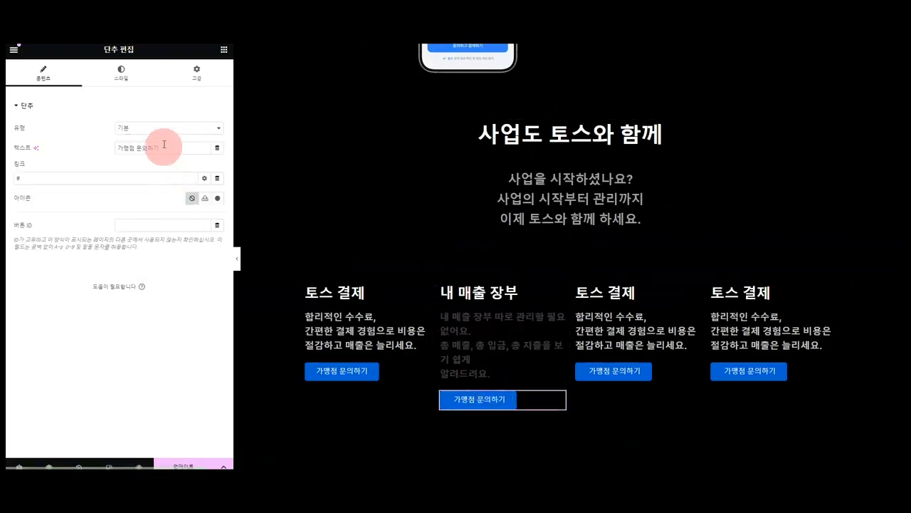
pyautogui.moveTo(163, 147); pyautogui.dragTo(26, 142)
pyautogui.write('wk')
pyautogui.press('BackSpace')
pyautogui.press('BackSpace')
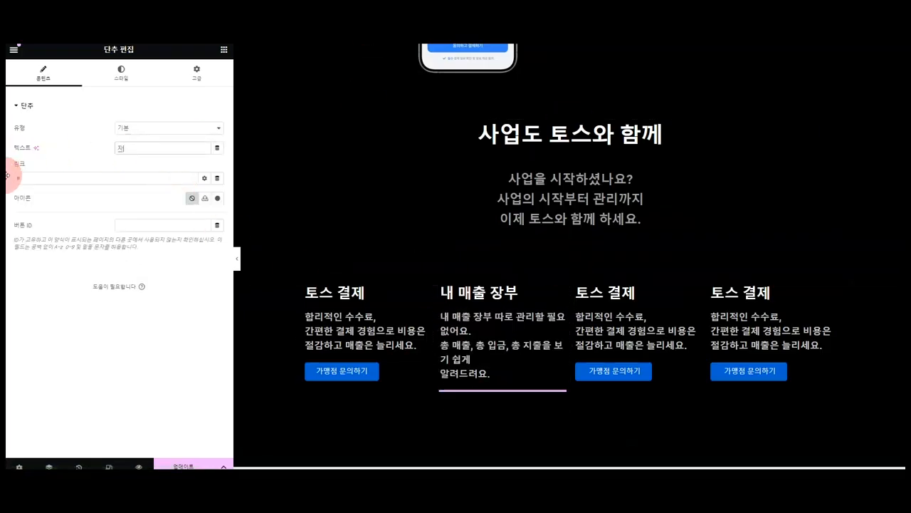
pyautogui.write('자세히 알아보기')
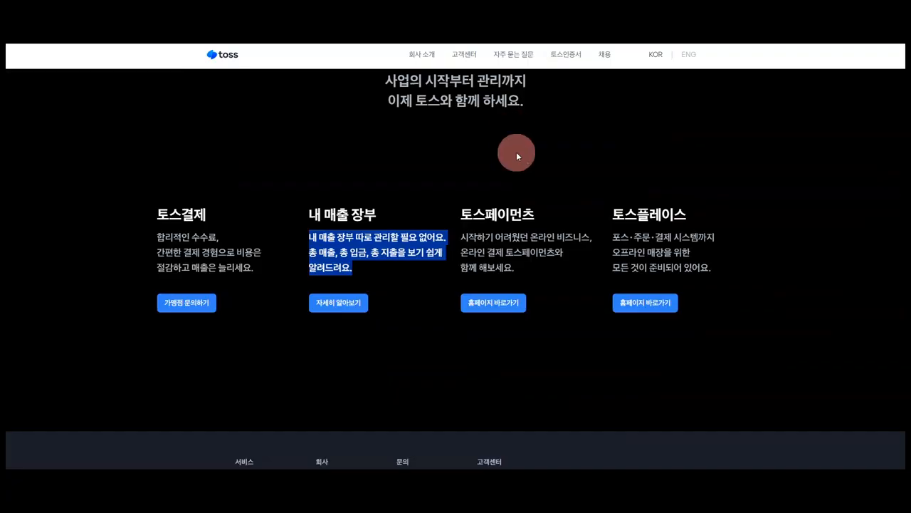
# Step: Replace the third column's heading with 토스페이먼츠, copied from the reference toss page
pyautogui.moveTo(525, 209); pyautogui.dragTo(464, 209)
pyautogui.hotkey('ctrl', 'c')
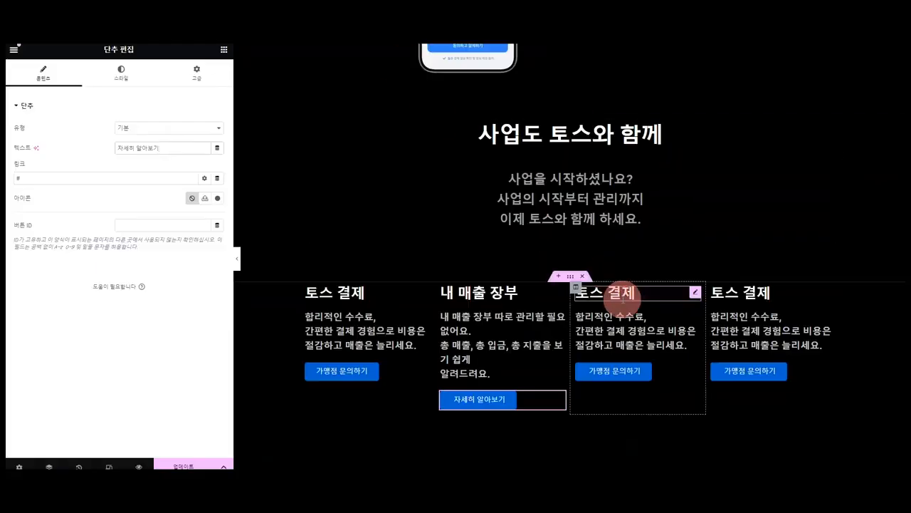
pyautogui.click(623, 296)
pyautogui.moveTo(76, 143); pyautogui.dragTo(29, 140)
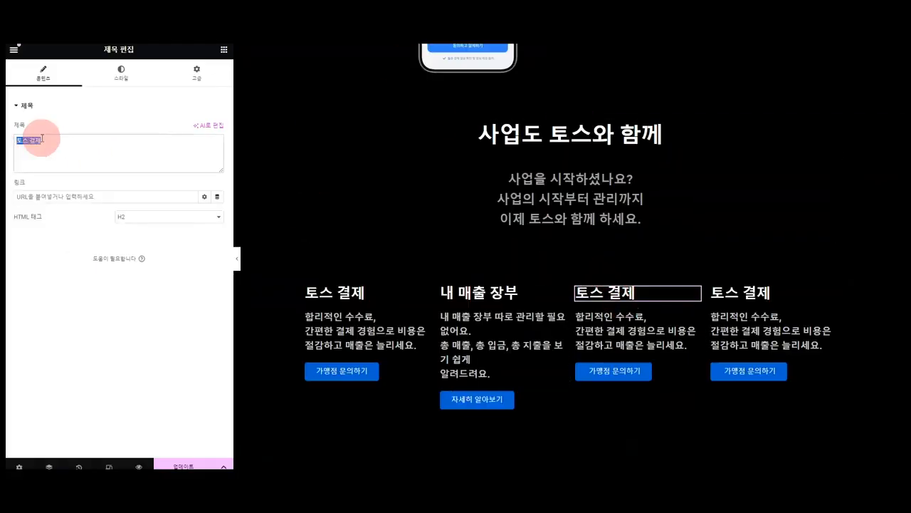
pyautogui.hotkey('ctrl', 'v')
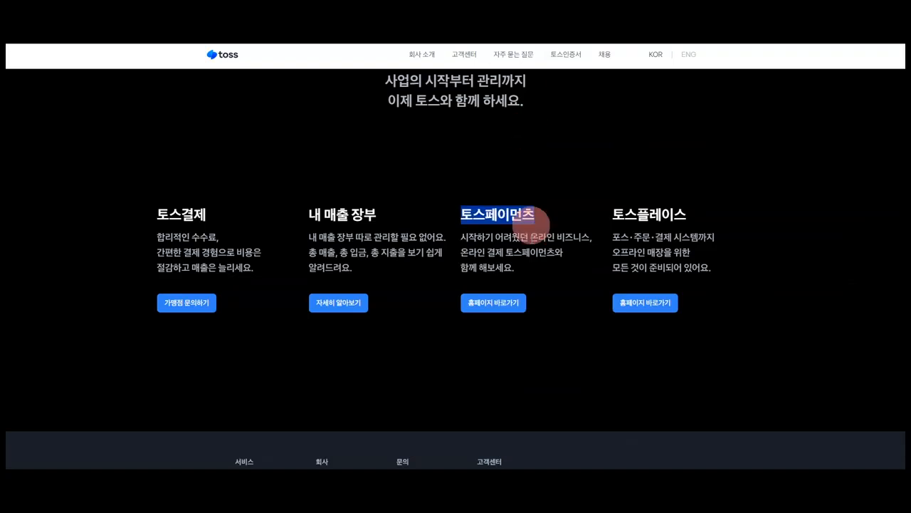
# Step: Set the third column's description to 시작하기 어려웠던 온라인 비즈니스, 온라인 결제 토스페이먼츠와 함께 해보세요. with <br> after the first two lines
pyautogui.moveTo(462, 232); pyautogui.dragTo(515, 268)
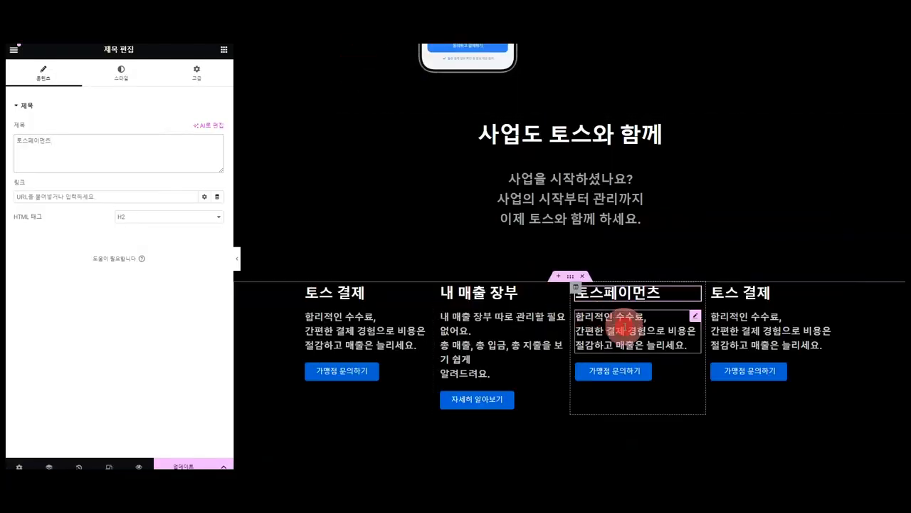
pyautogui.click(623, 328)
pyautogui.moveTo(167, 164); pyautogui.dragTo(82, 126)
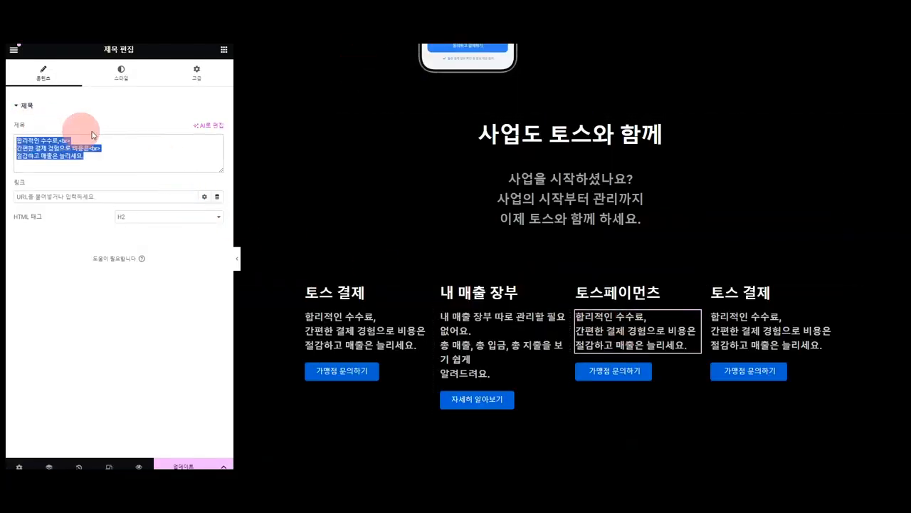
pyautogui.write('시작하기 어려웠던 온라인 비즈니스,< 온라인 결제 토스페이먼츠와 함께 해보세요.')
pyautogui.write('br><')
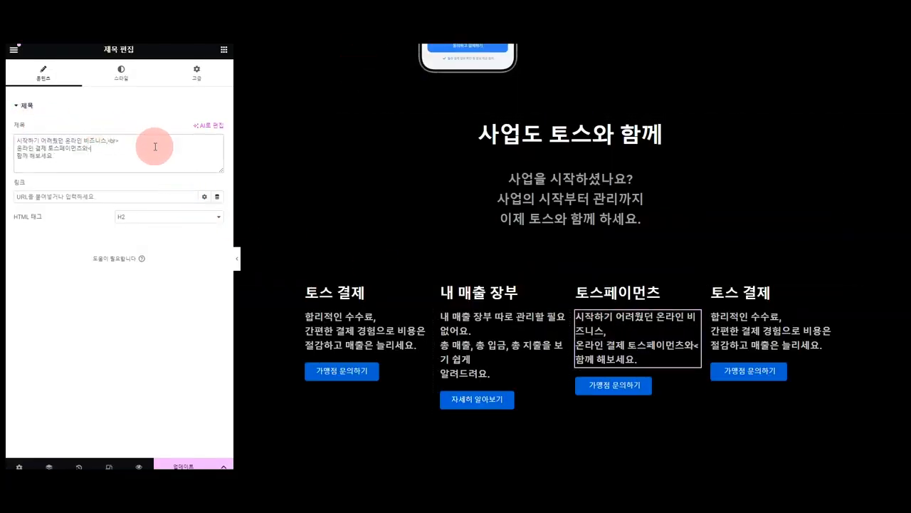
pyautogui.write('br>')
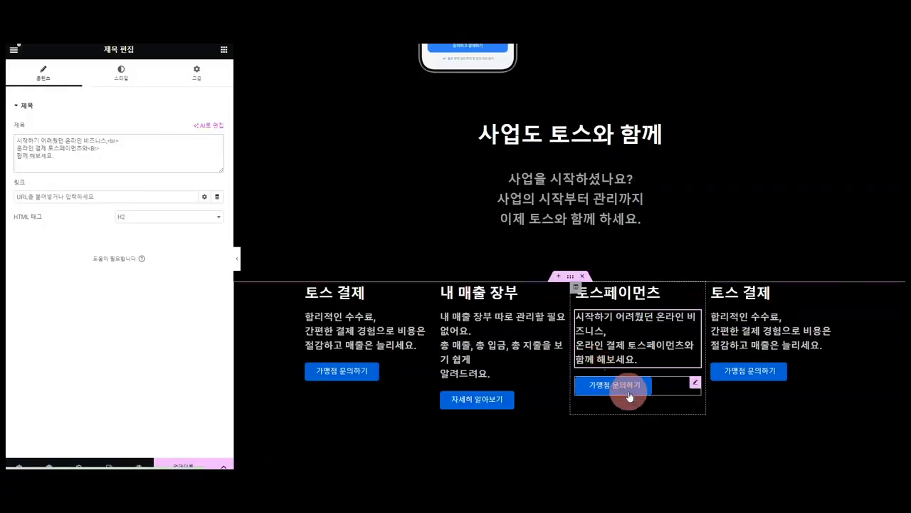
# Step: Change the text of the third column's button to 홈페이지 바로기
pyautogui.click(614, 384)
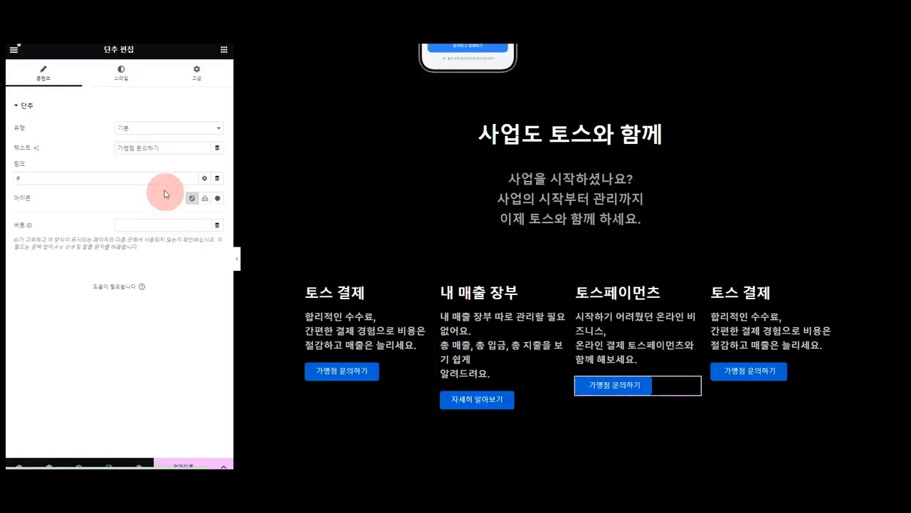
pyautogui.moveTo(163, 147); pyautogui.dragTo(8, 157)
pyautogui.write('gh')
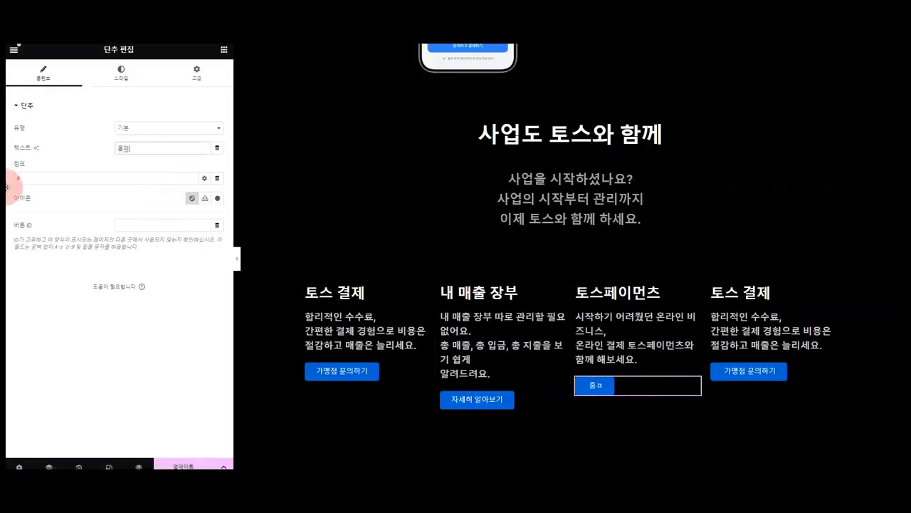
pyautogui.write('홈페이지 바로기')
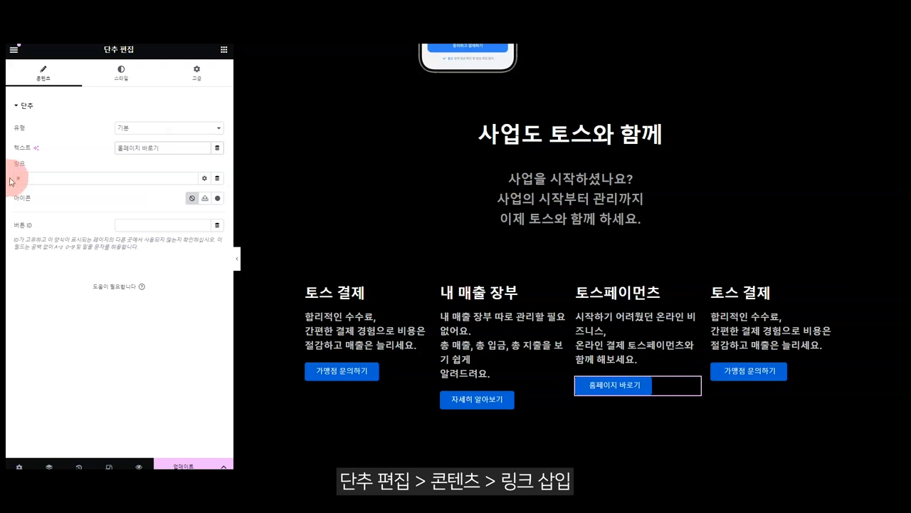
pyautogui.click(16, 178)
pyautogui.write('#')
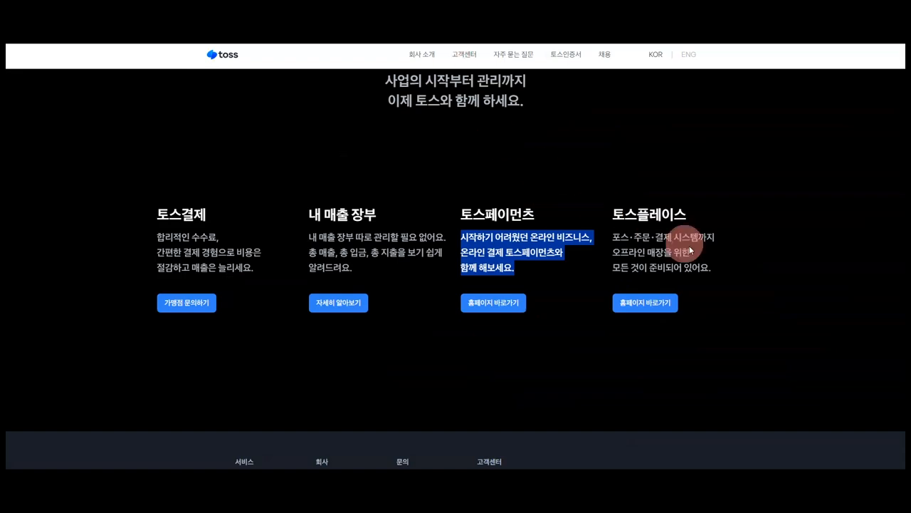
# Step: Replace the fourth column's heading with 토스플레이스 from the reference toss page
pyautogui.moveTo(715, 238); pyautogui.dragTo(614, 215)
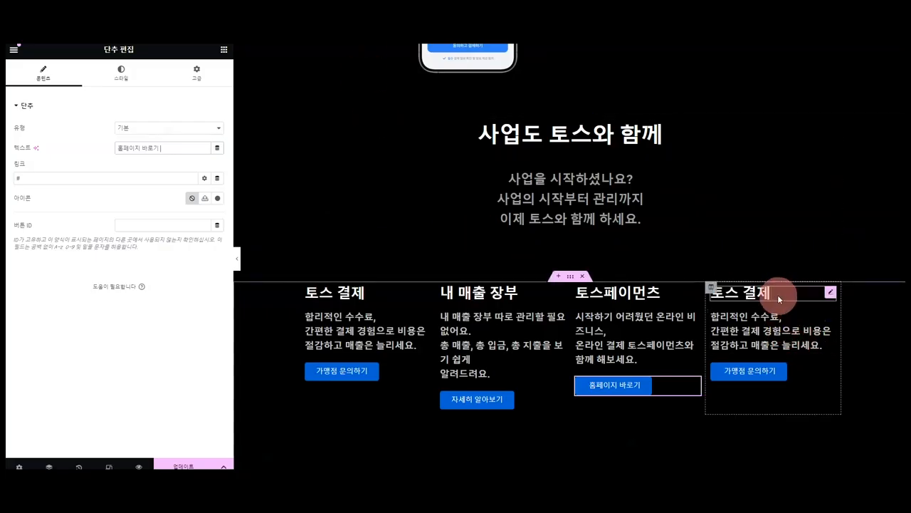
pyautogui.click(778, 295)
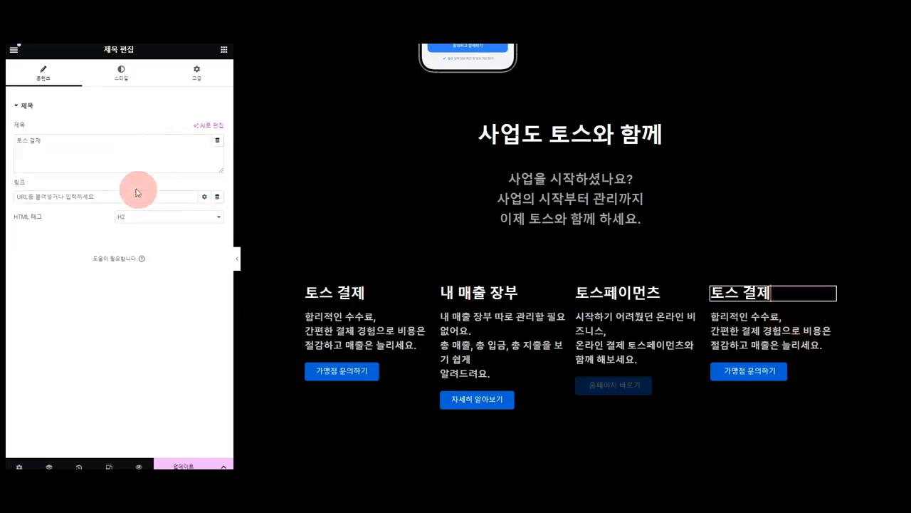
pyautogui.click(33, 147)
pyautogui.hotkey('ctrl', 'a')
pyautogui.write('토스플레이스')
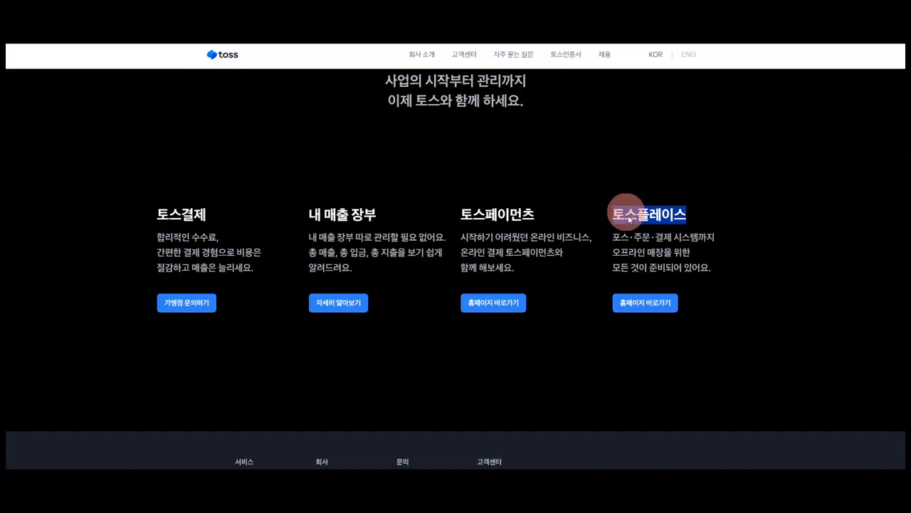
# Step: Set the fourth column's description to 포스·주문·결제 시스템까지 오프라인 매장을 위한 모든 것이 준비되어 있어요. with <br> after the first two lines
pyautogui.moveTo(624, 209); pyautogui.dragTo(596, 237)
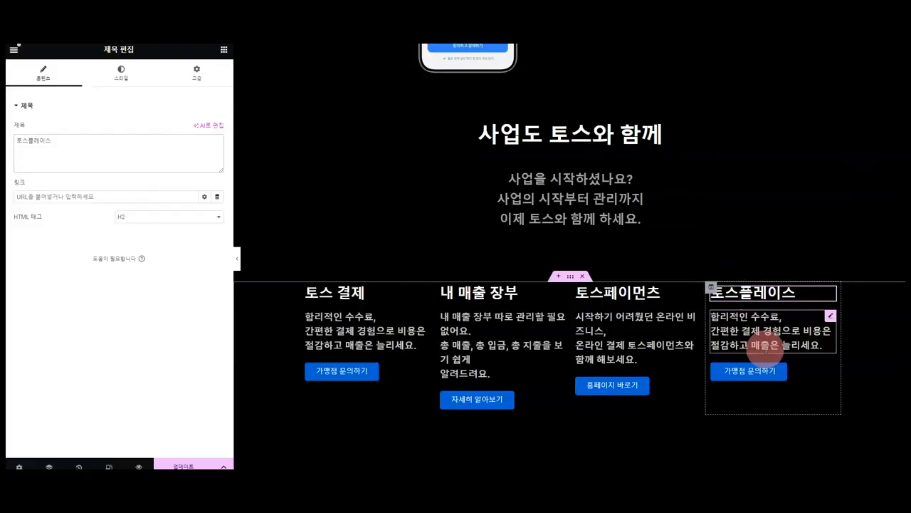
pyautogui.click(765, 346)
pyautogui.click(110, 143)
pyautogui.hotkey('ctrl', 'a')
pyautogui.write('포스·주문·결제 시스템까지 오프라인 매장을 위한 모든 것이 준비되어 있어요.')
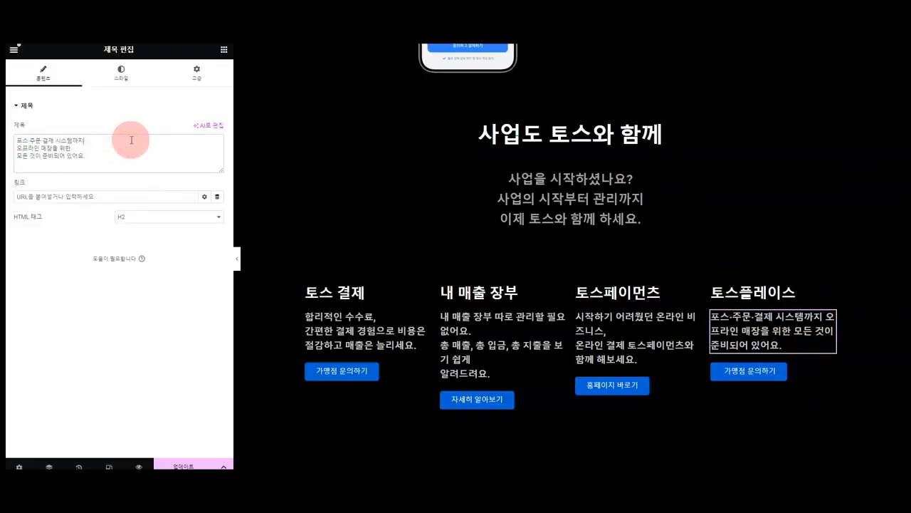
pyautogui.write('<ㅠㄱ')
pyautogui.press('BackSpace')
pyautogui.press('BackSpace')
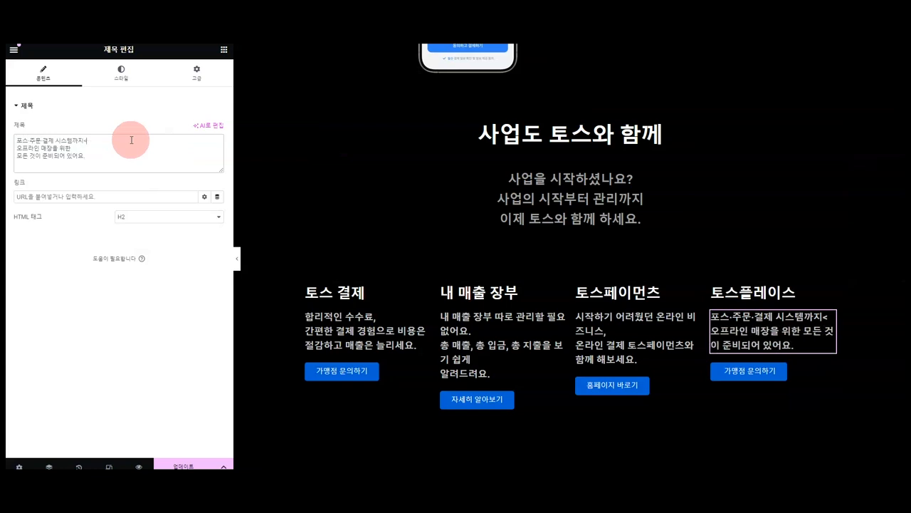
pyautogui.write('br>')
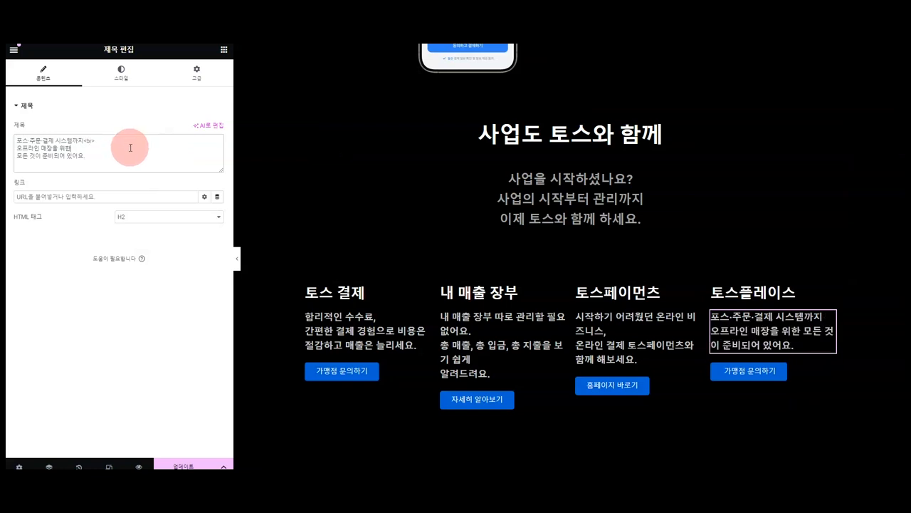
pyautogui.write('<br>')
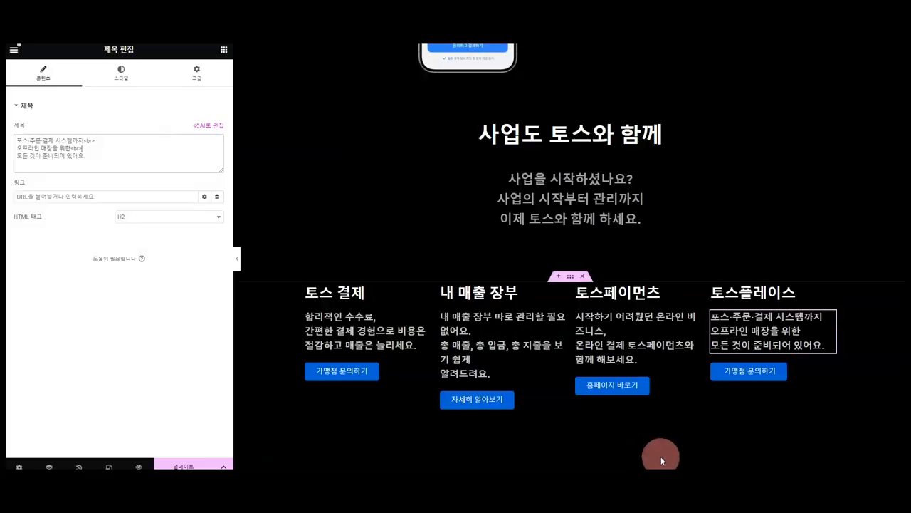
# Step: Replace the fourth column's 가맹점 문의하기 button with a copy of the third column's 홈페이지 바로기 button, and compare the section with the reference page
pyautogui.rightClick(631, 380)
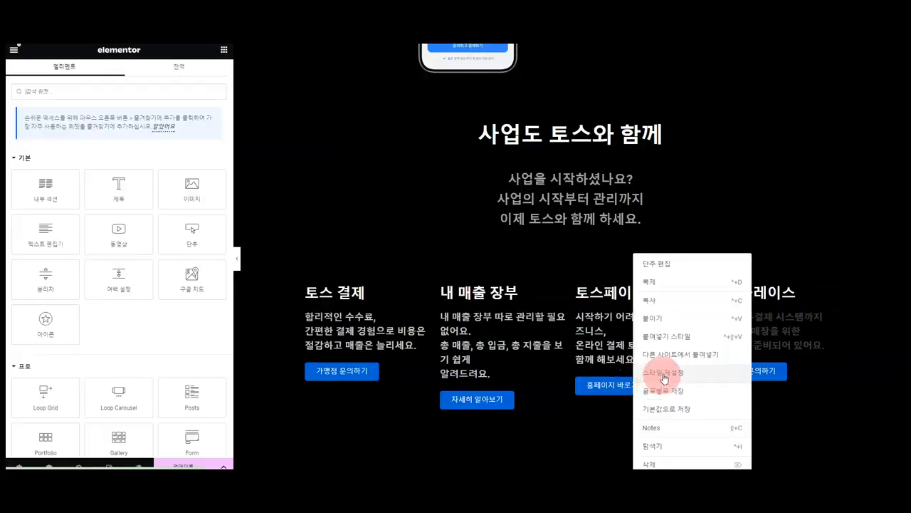
pyautogui.click(689, 282)
pyautogui.moveTo(696, 409); pyautogui.dragTo(766, 369)
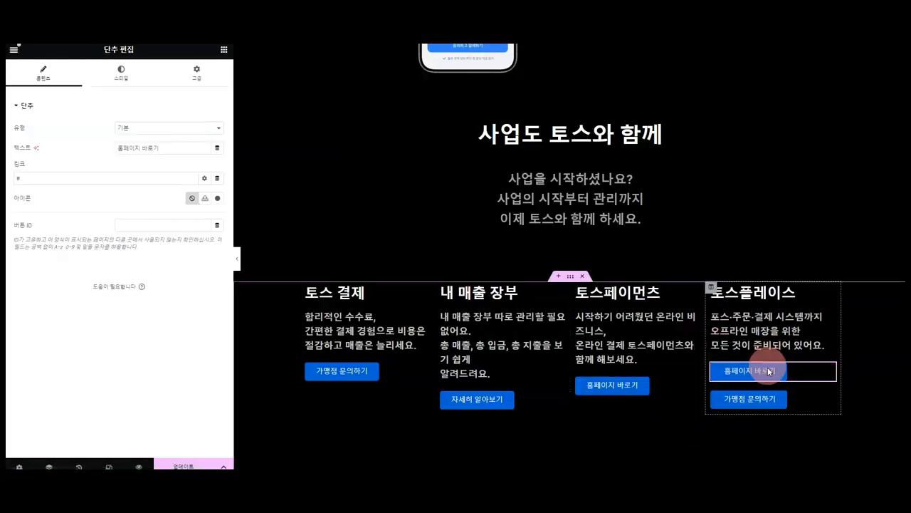
pyautogui.rightClick(753, 397)
pyautogui.click(781, 465)
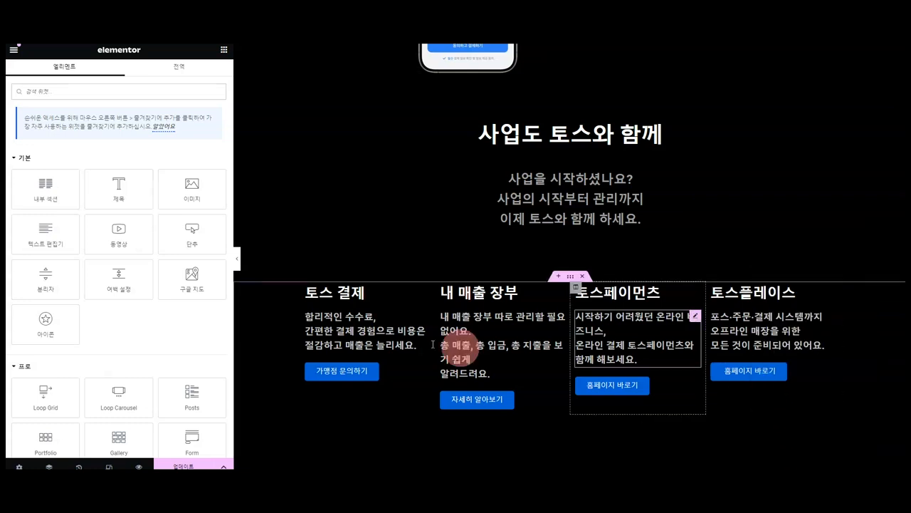
pyautogui.click(238, 257)
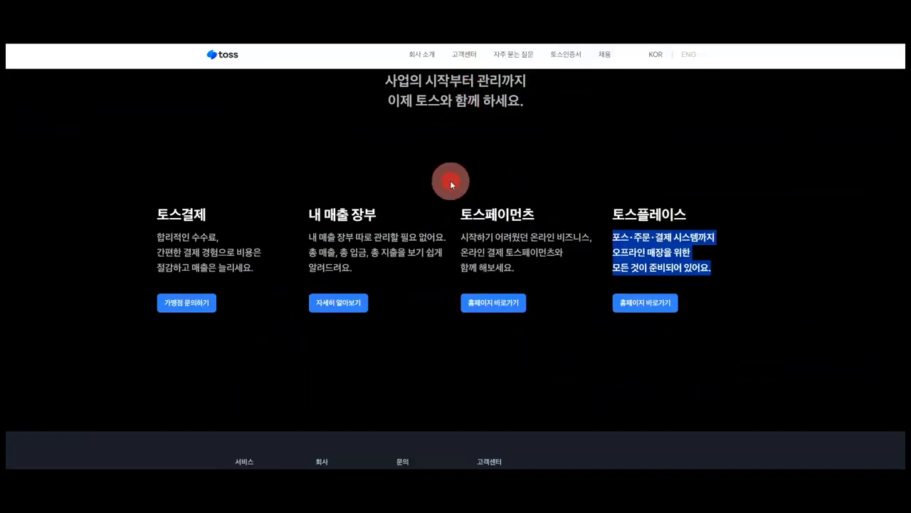
pyautogui.click(452, 179)
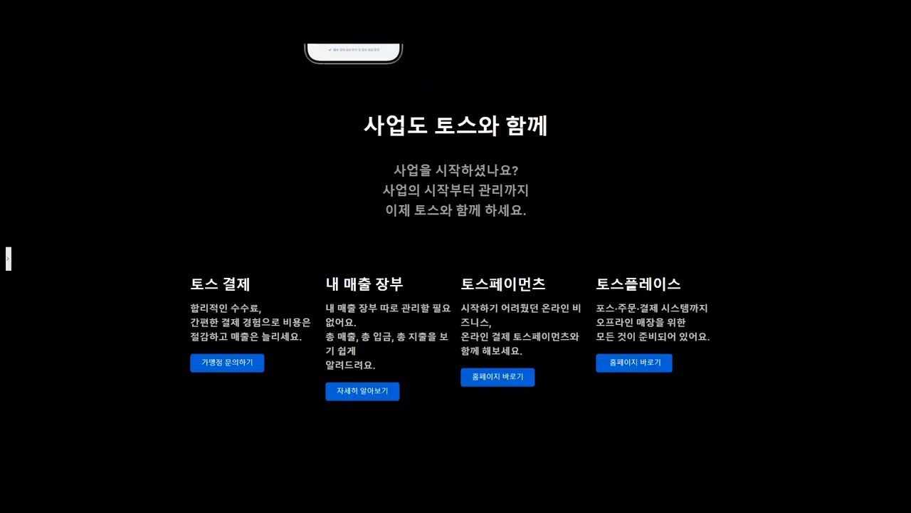
# Step: Set the content width of the section holding the four service columns to 1327
pyautogui.click(20, 260)
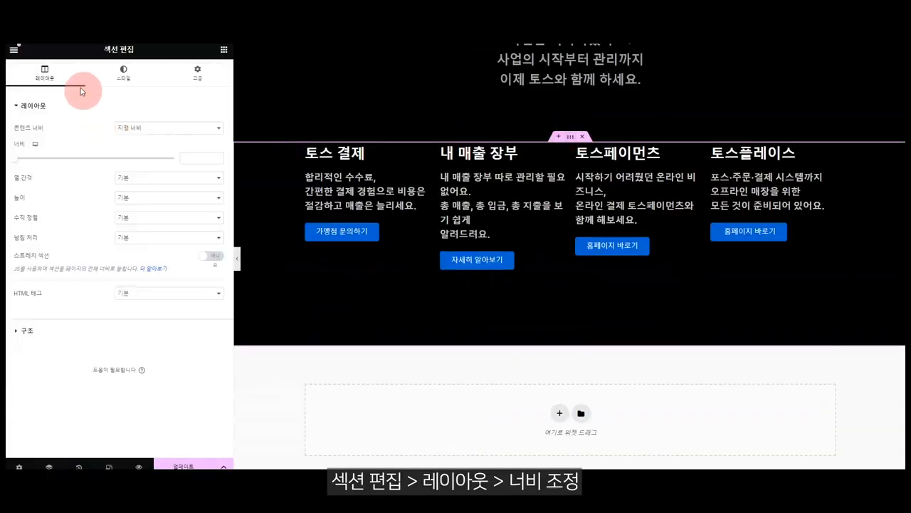
pyautogui.click(145, 128)
pyautogui.click(54, 158)
pyautogui.moveTo(16, 163); pyautogui.dragTo(134, 161)
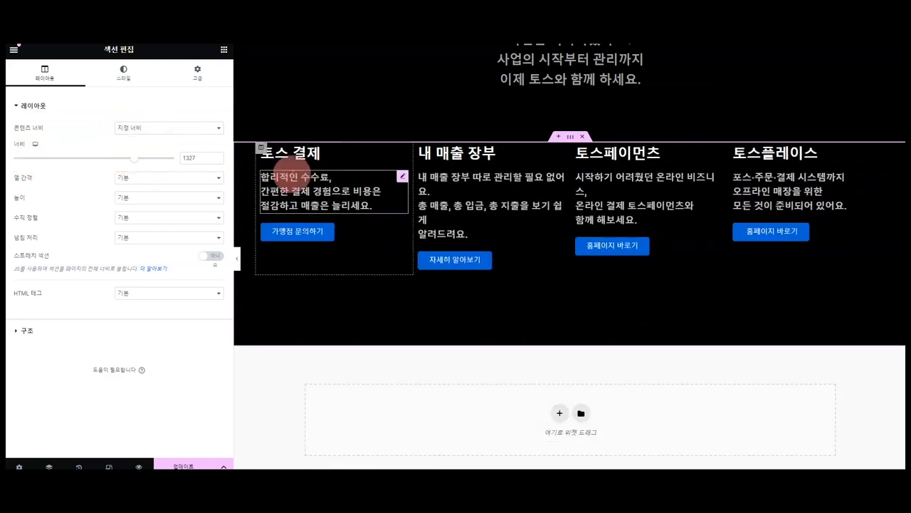
# Step: Style the second column's description with font size 18 px, line height 27 px and weight 500 (중간)
pyautogui.click(450, 187)
pyautogui.click(217, 171)
pyautogui.doubleClick(179, 240)
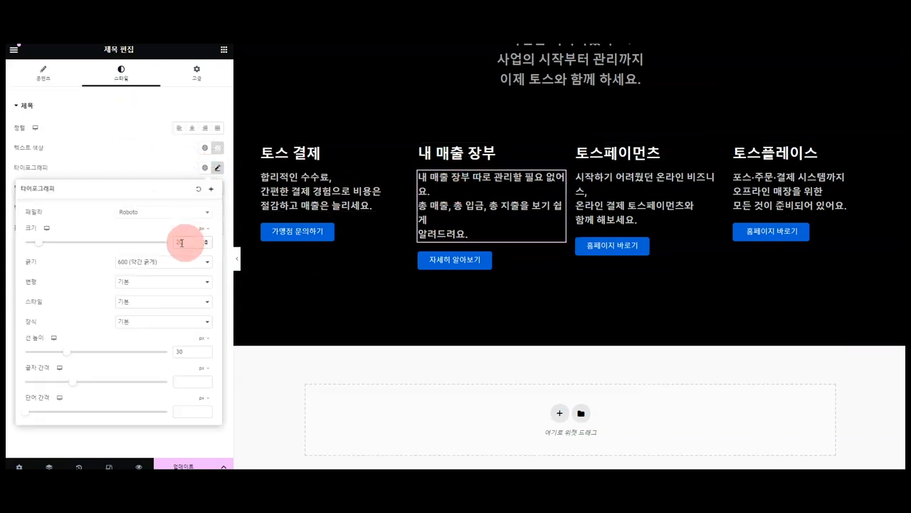
pyautogui.write('18')
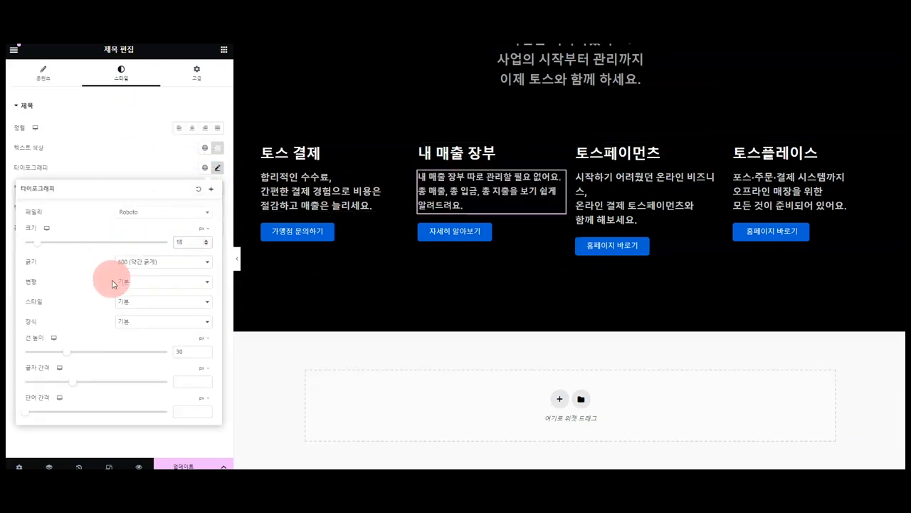
pyautogui.moveTo(68, 355); pyautogui.dragTo(62, 352)
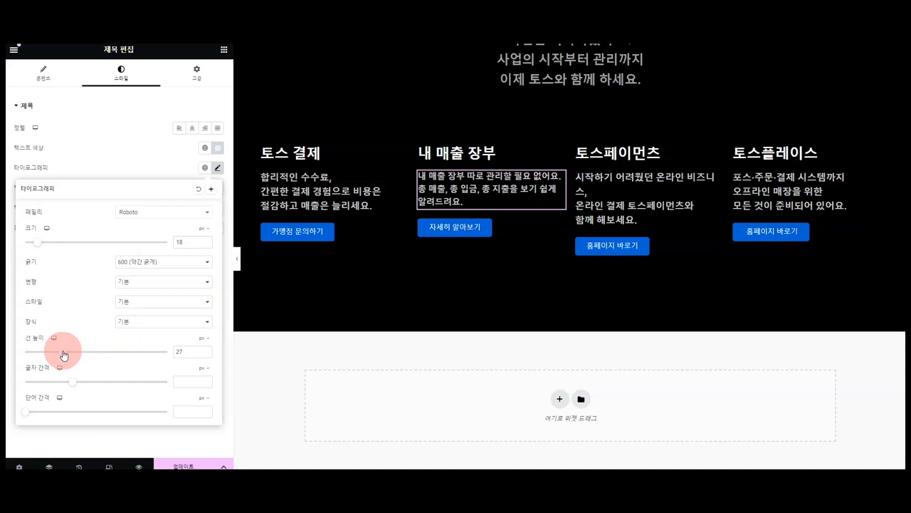
pyautogui.click(154, 265)
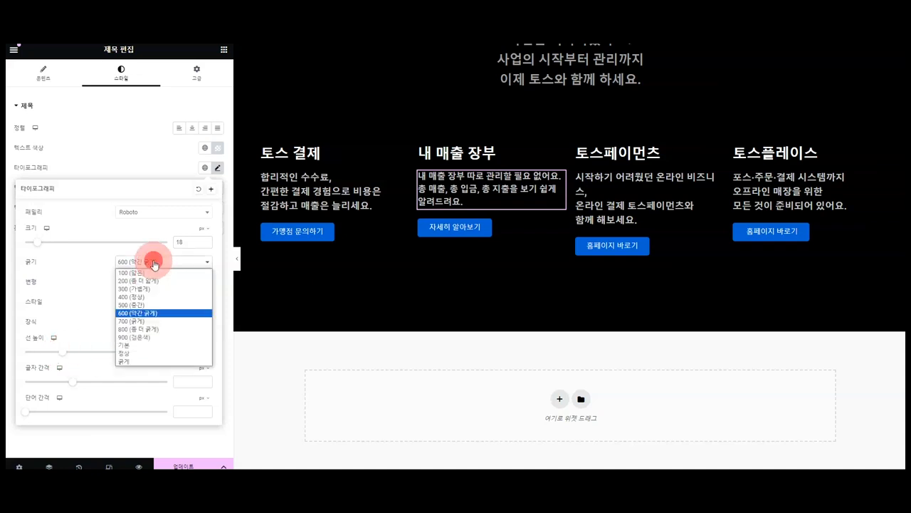
pyautogui.click(163, 305)
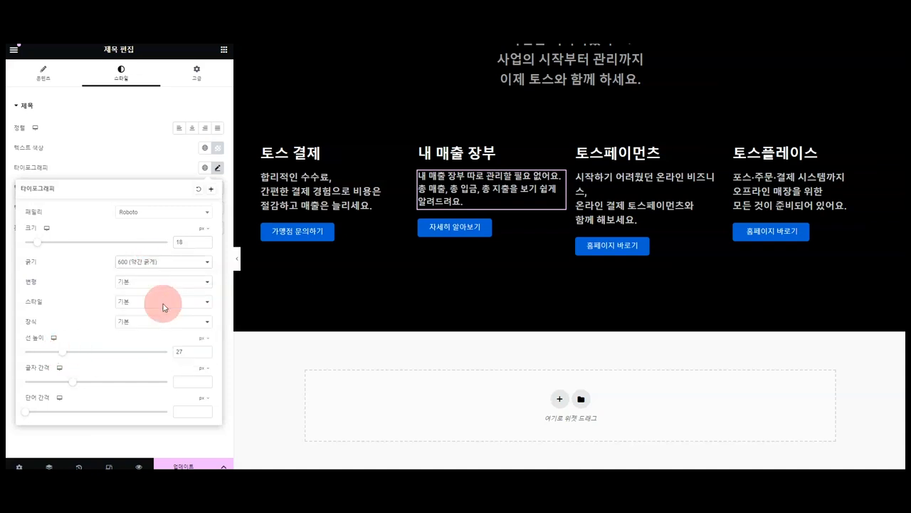
# Step: Copy the second column's description style to the third, fourth and first columns' descriptions, and check the section at full width
pyautogui.rightClick(477, 194)
pyautogui.click(518, 242)
pyautogui.rightClick(620, 205)
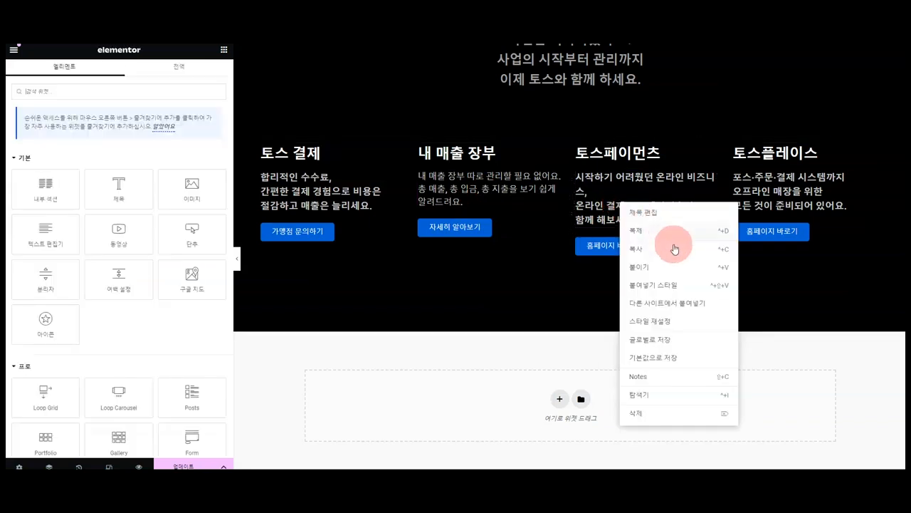
pyautogui.click(681, 285)
pyautogui.rightClick(772, 202)
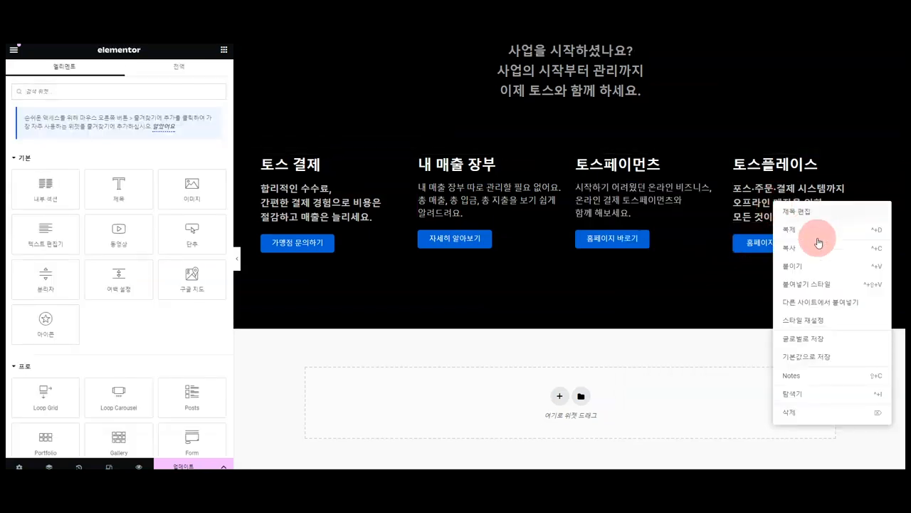
pyautogui.click(838, 283)
pyautogui.rightClick(305, 196)
pyautogui.click(366, 275)
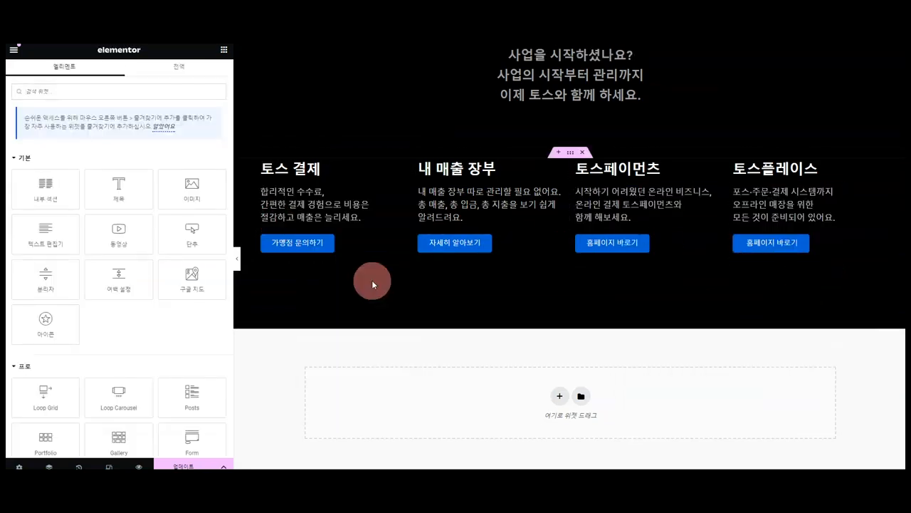
pyautogui.click(237, 259)
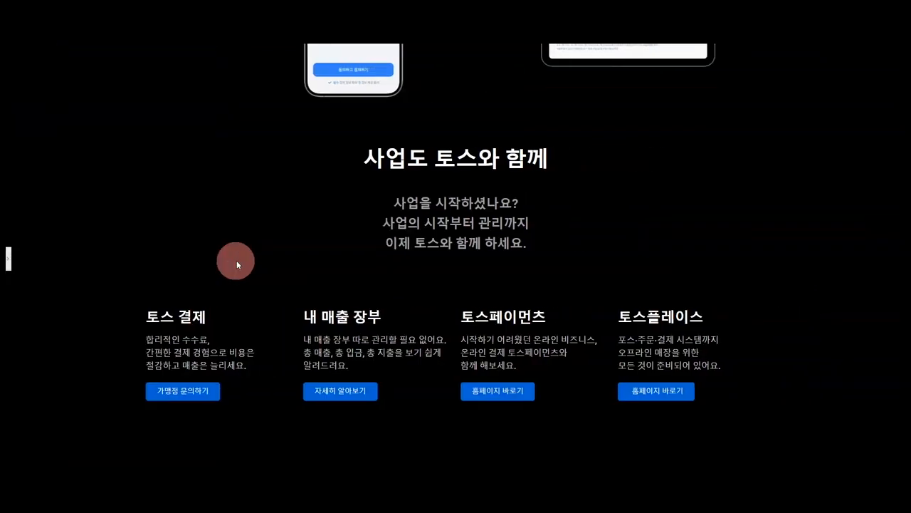
# Step: Preview the page changes and examine the layout from the hero banner down to the black 사업도 토스와 함께 section
pyautogui.click(8, 262)
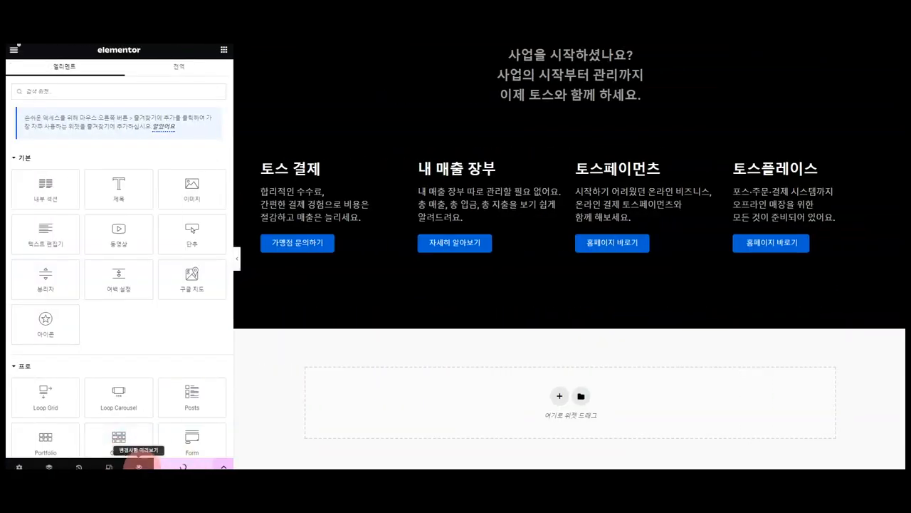
pyautogui.click(139, 466)
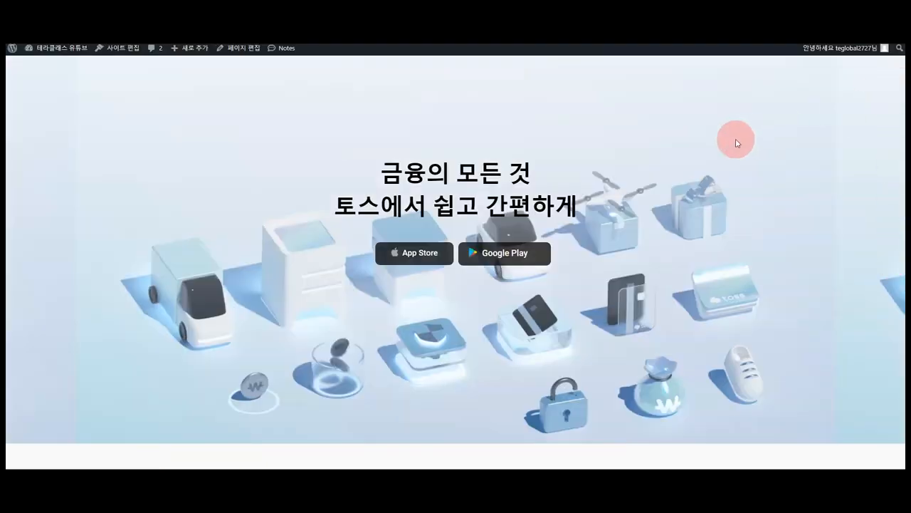
pyautogui.scroll(-3, 675, 175)
pyautogui.scroll(-10, 673, 178)
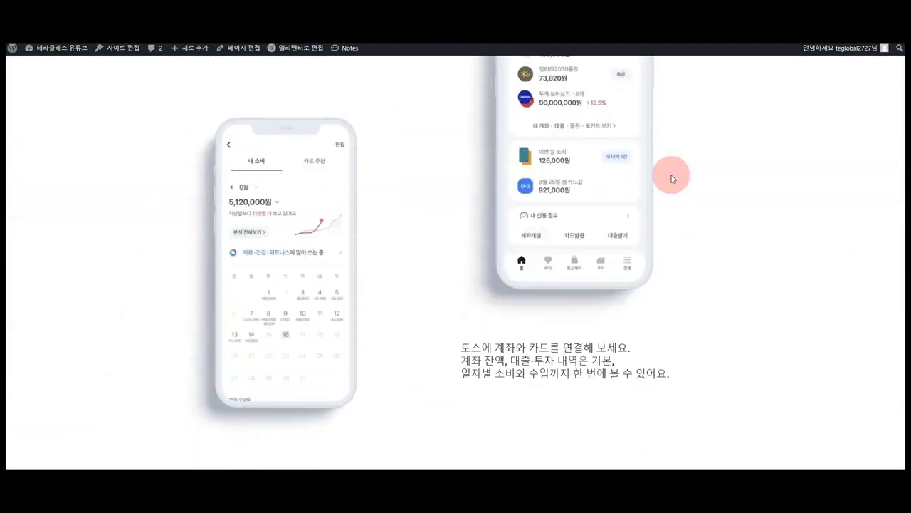
pyautogui.scroll(-12, 681, 203)
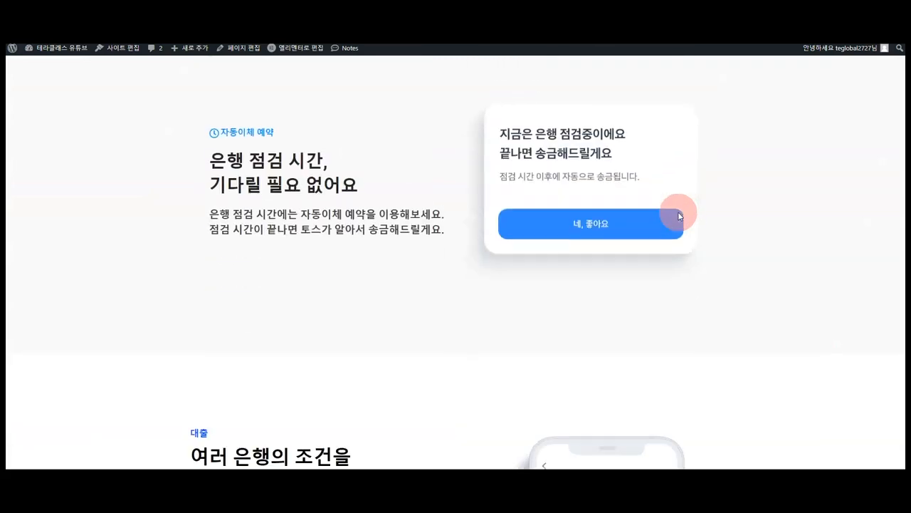
pyautogui.scroll(-12, 679, 216)
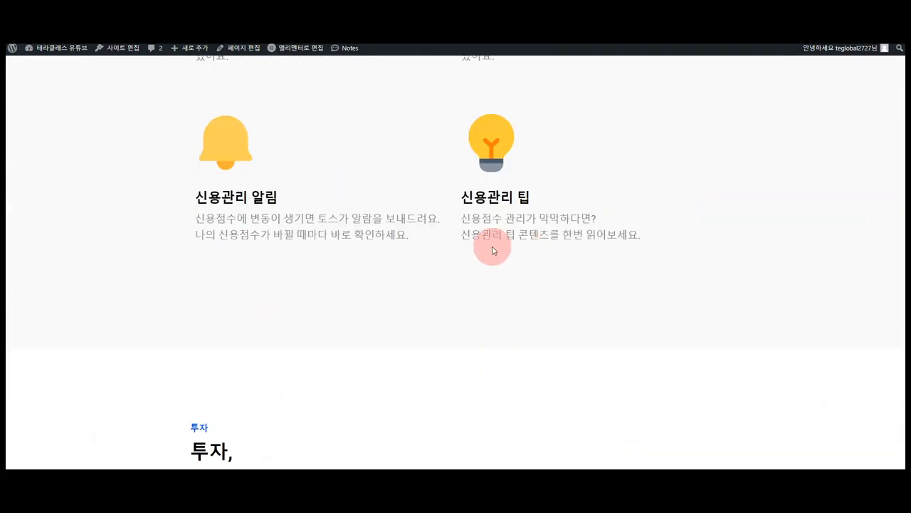
pyautogui.scroll(-4, 622, 269)
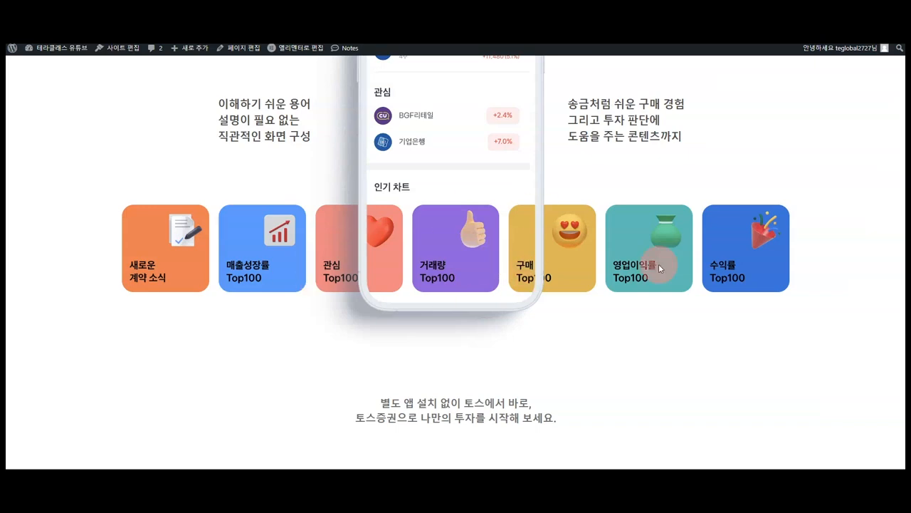
pyautogui.scroll(-5, 669, 262)
pyautogui.scroll(-15, 680, 264)
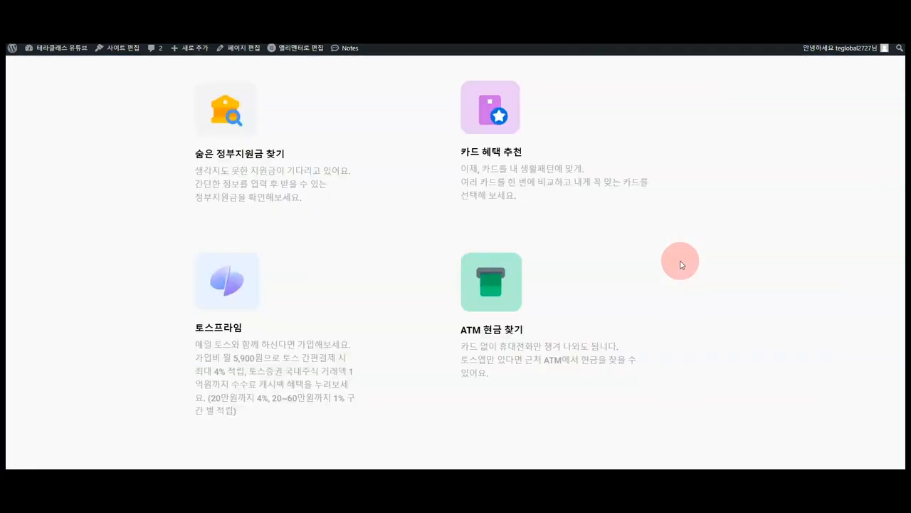
pyautogui.scroll(-7, 680, 265)
pyautogui.scroll(-5, 680, 263)
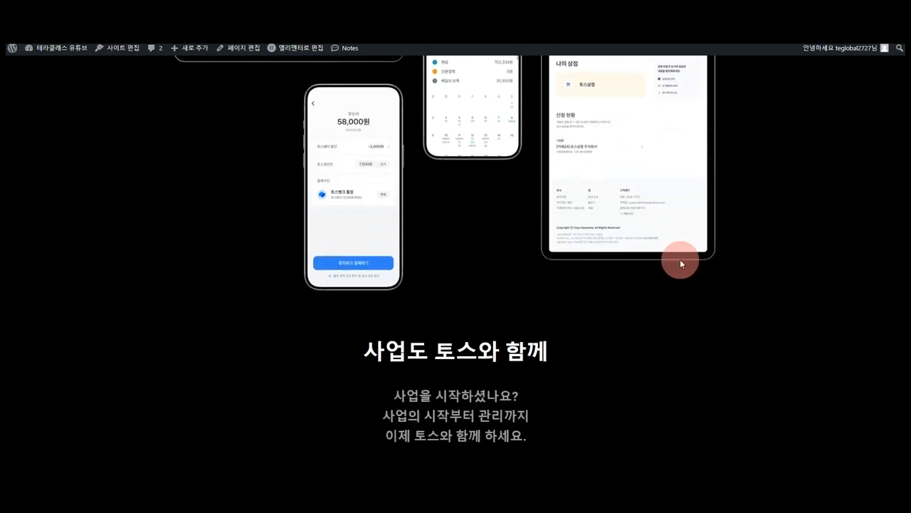